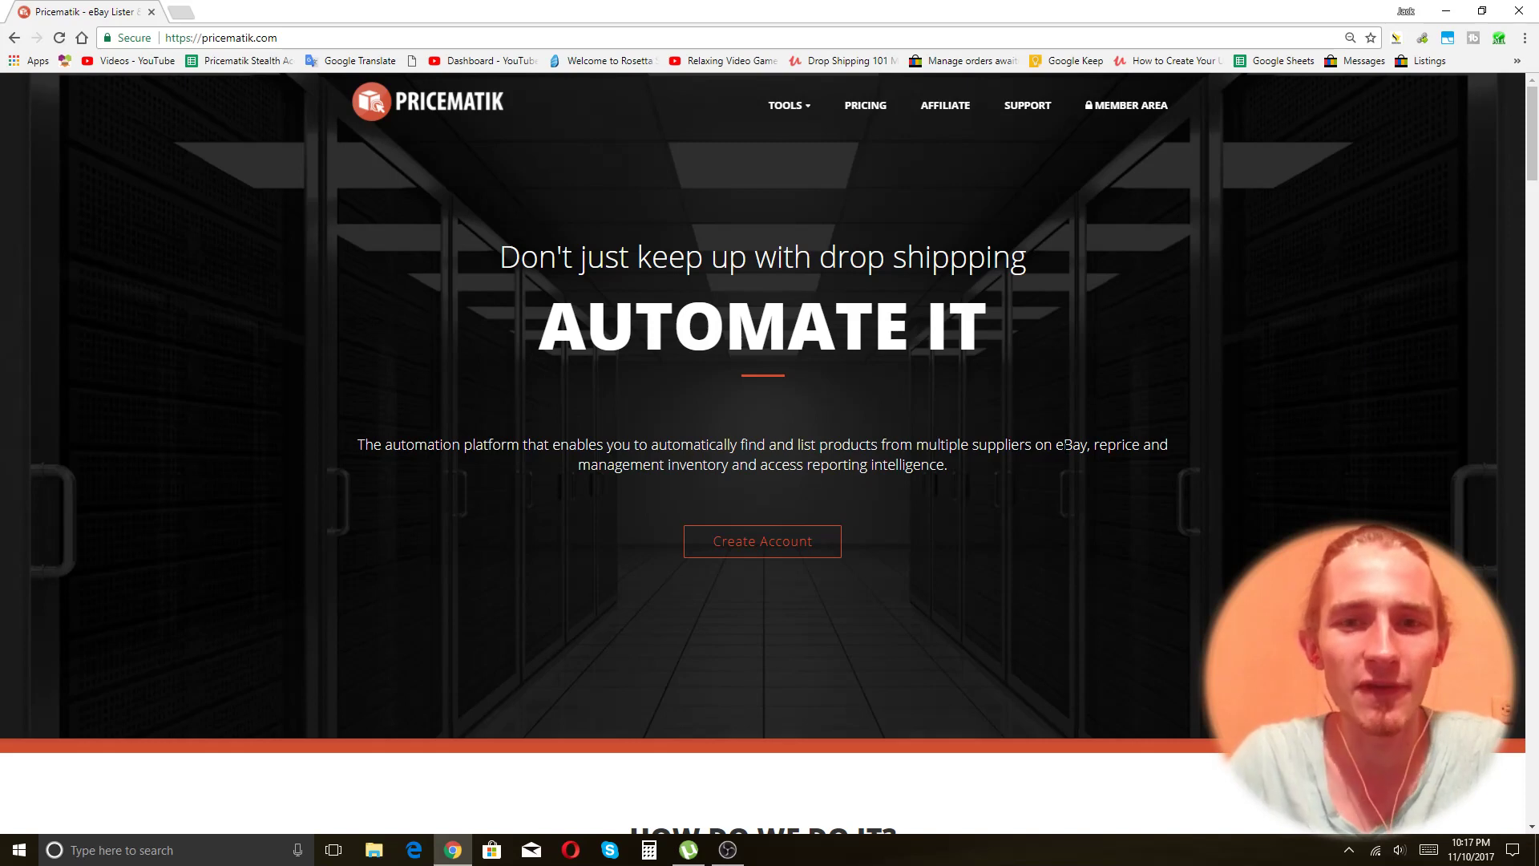
Open the Pricematik Stealth item list in a new tab, browse its Walmart URLs, then return to Pricematik.
{"action": "left_click", "coordinate": [183, 11]}
{"action": "left_click", "coordinate": [240, 61]}
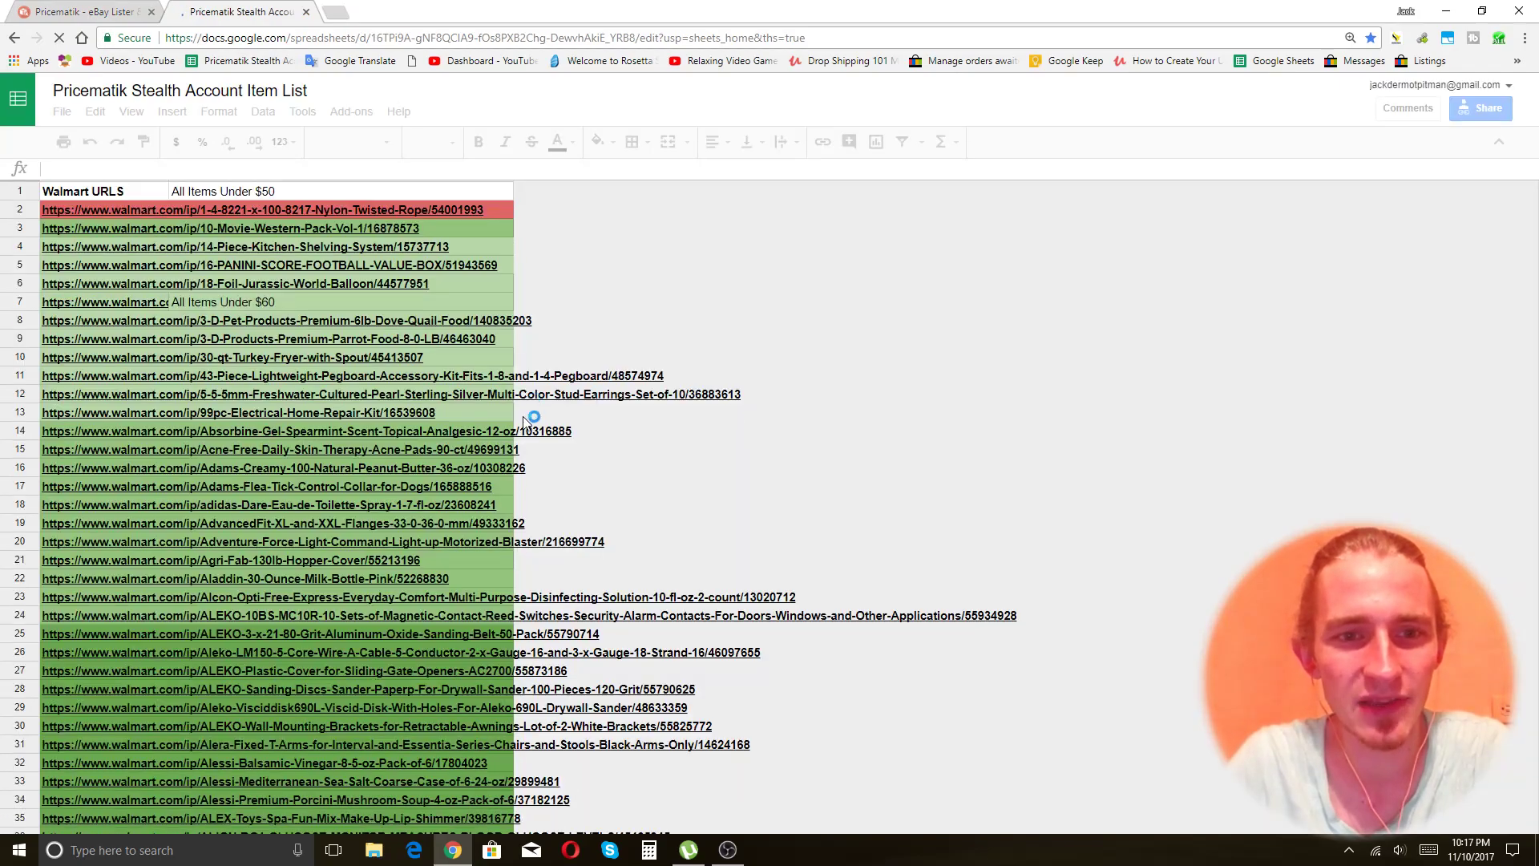
{"action": "scroll", "coordinate": [1538, 264], "scroll_direction": "down", "scroll_amount": 8}
{"action": "scroll", "coordinate": [1027, 502], "scroll_direction": "down", "scroll_amount": 10}
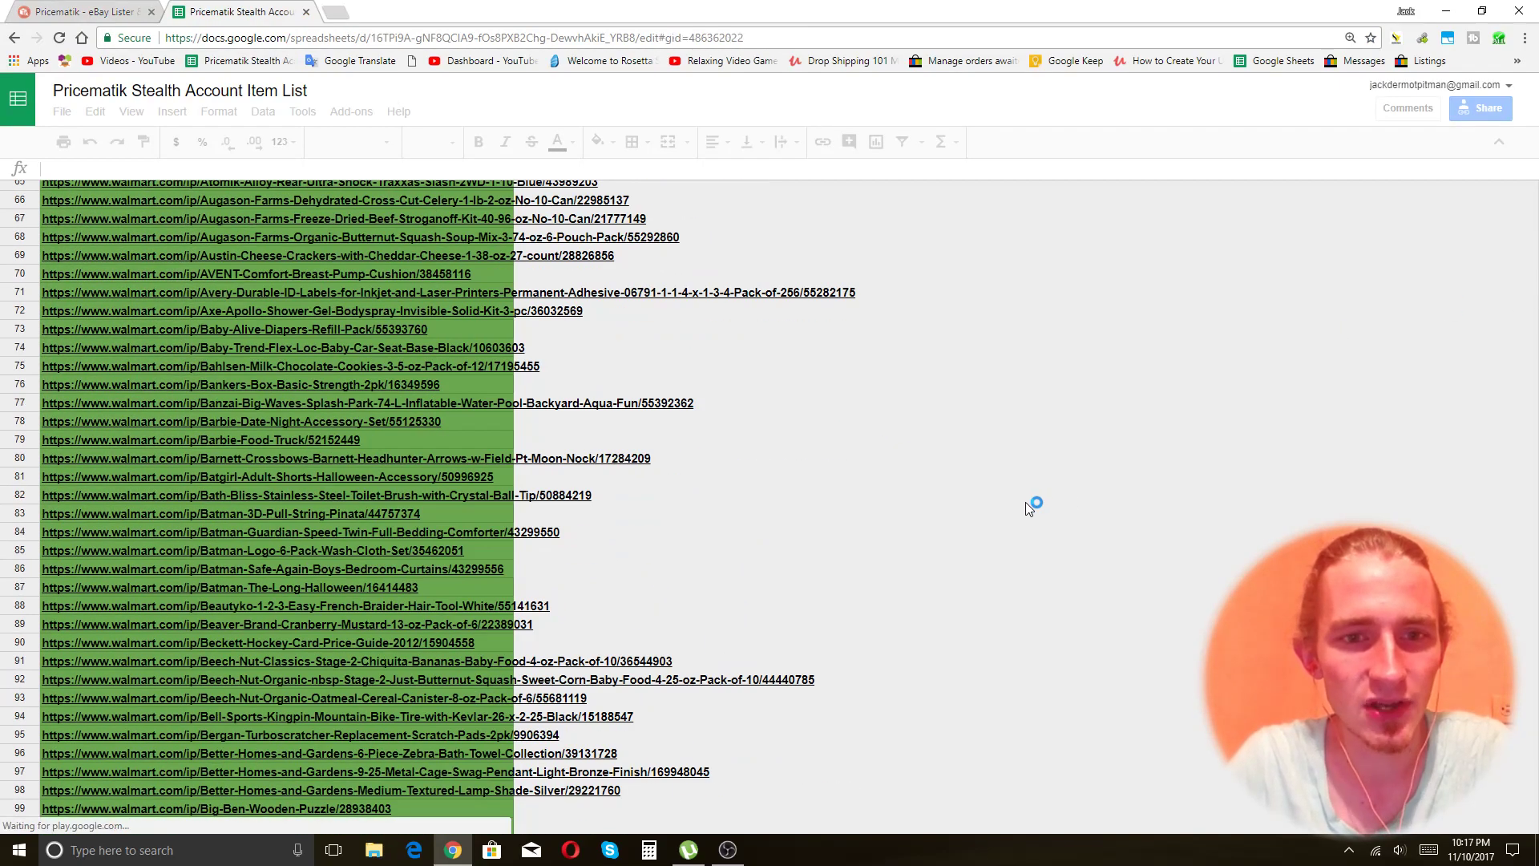
{"action": "scroll", "coordinate": [965, 386], "scroll_direction": "down", "scroll_amount": 15}
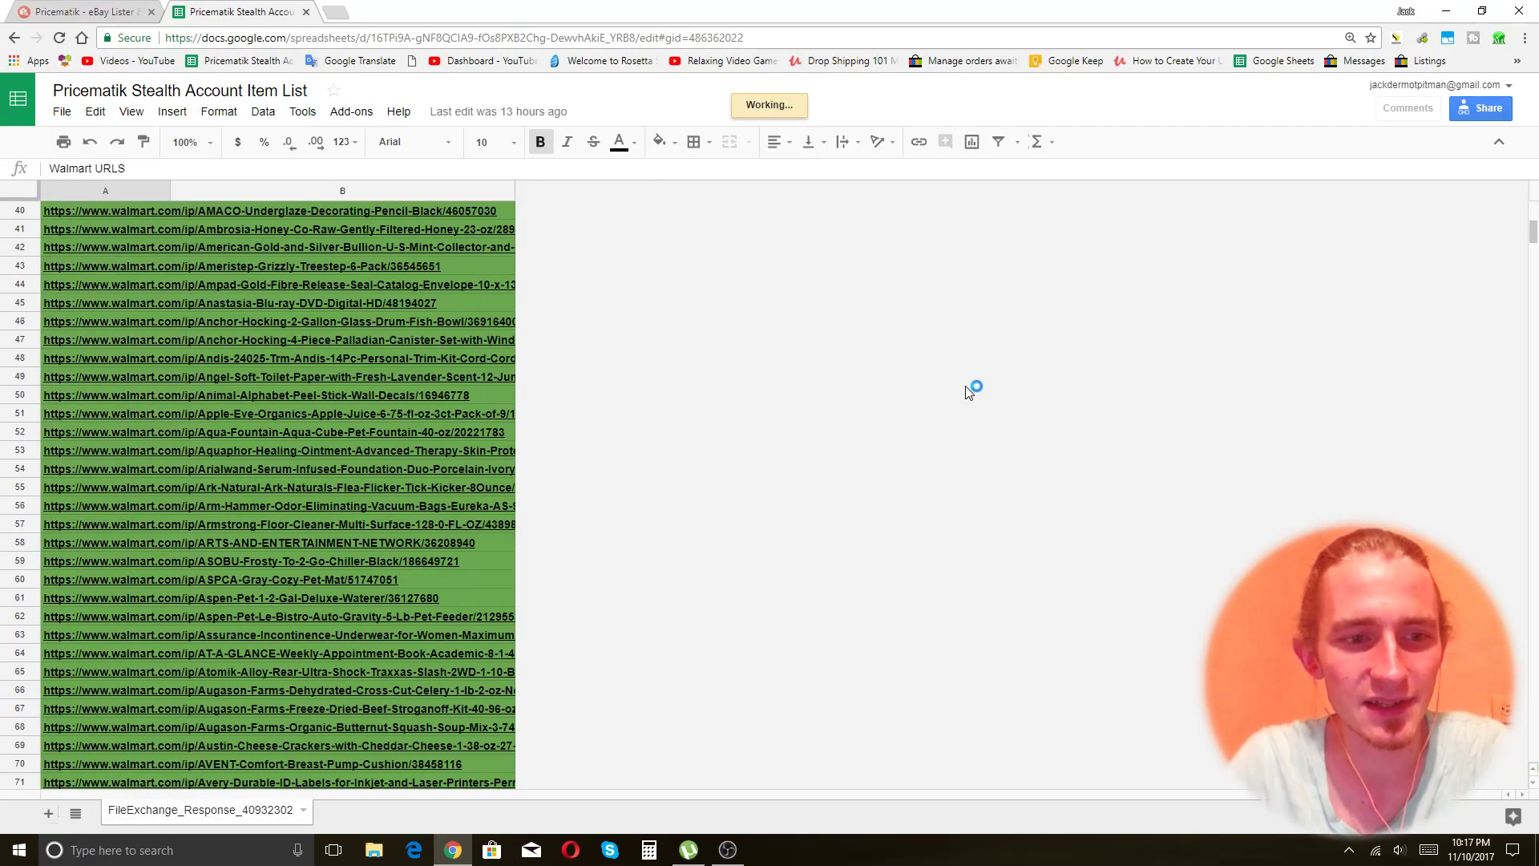
{"action": "scroll", "coordinate": [967, 391], "scroll_direction": "down", "scroll_amount": 14}
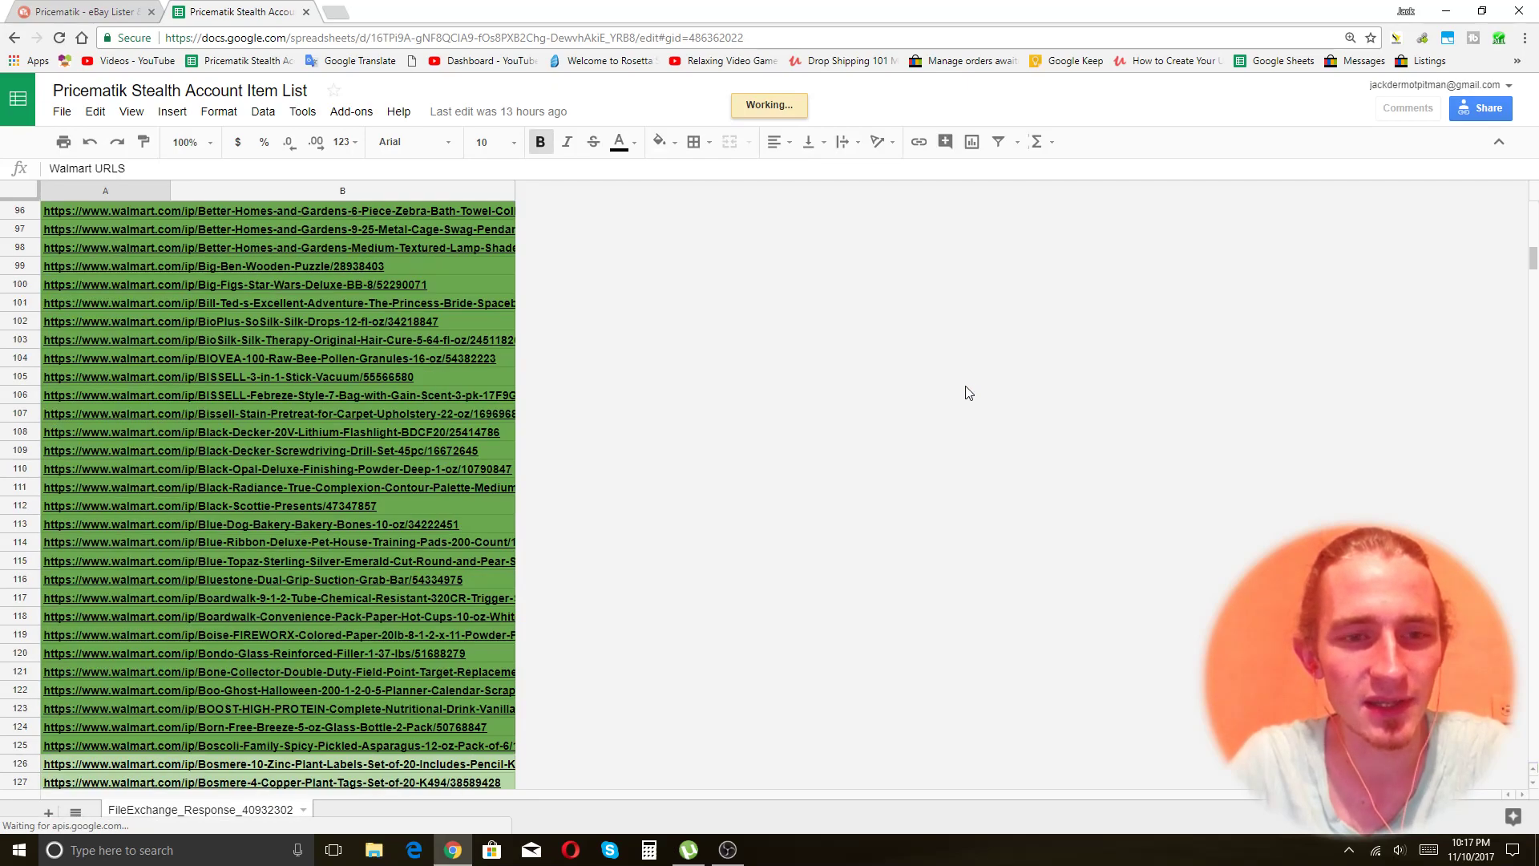
{"action": "scroll", "coordinate": [967, 391], "scroll_direction": "down", "scroll_amount": 11}
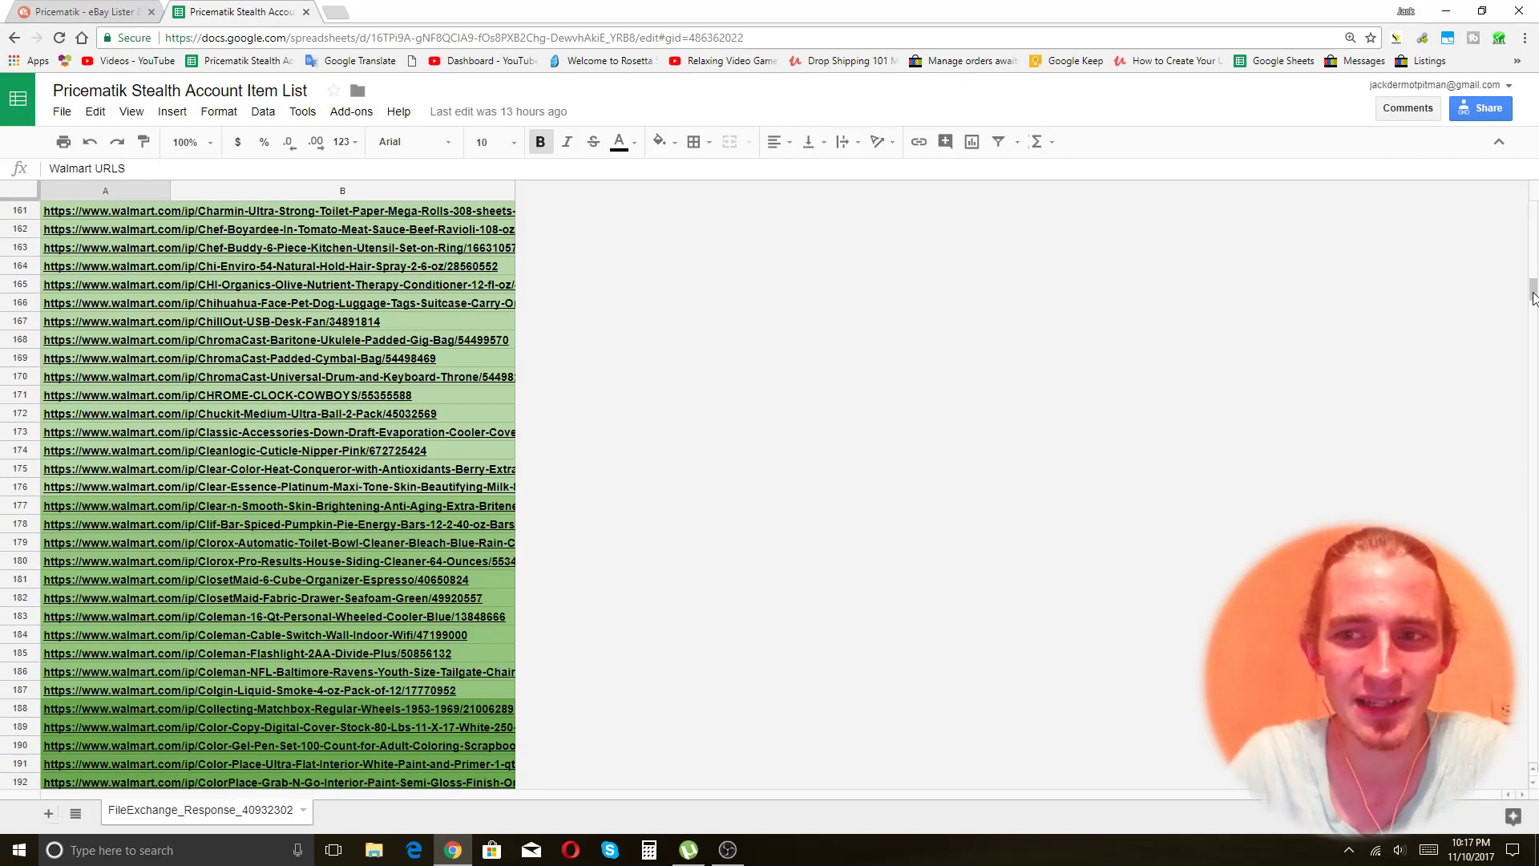
{"action": "left_click_drag", "start_coordinate": [1533, 293], "coordinate": [1533, 677]}
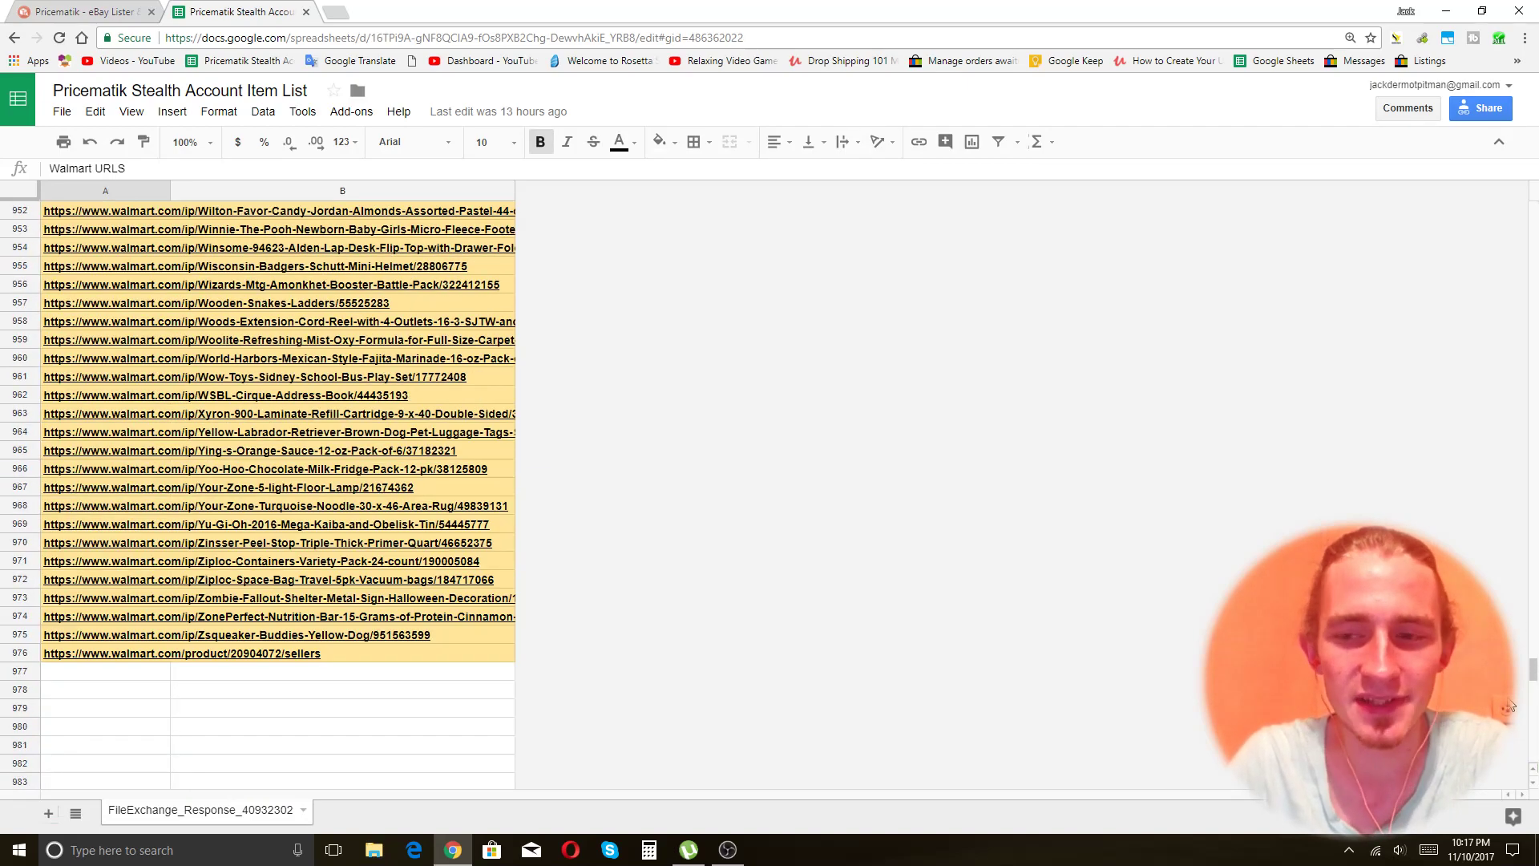
{"action": "left_click_drag", "start_coordinate": [1533, 669], "coordinate": [1521, 312]}
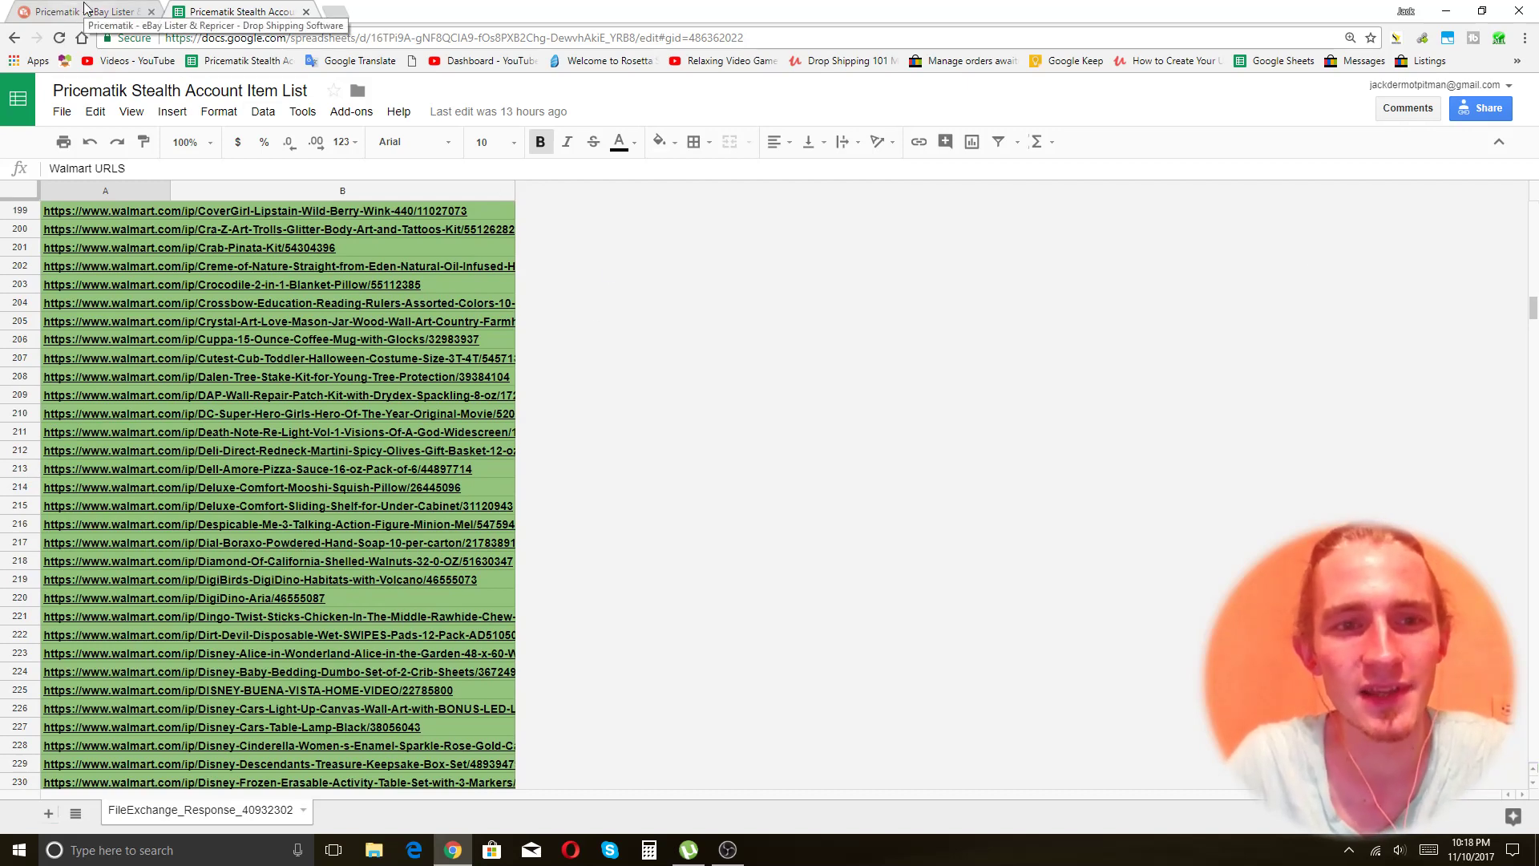
{"action": "left_click", "coordinate": [884, 441]}
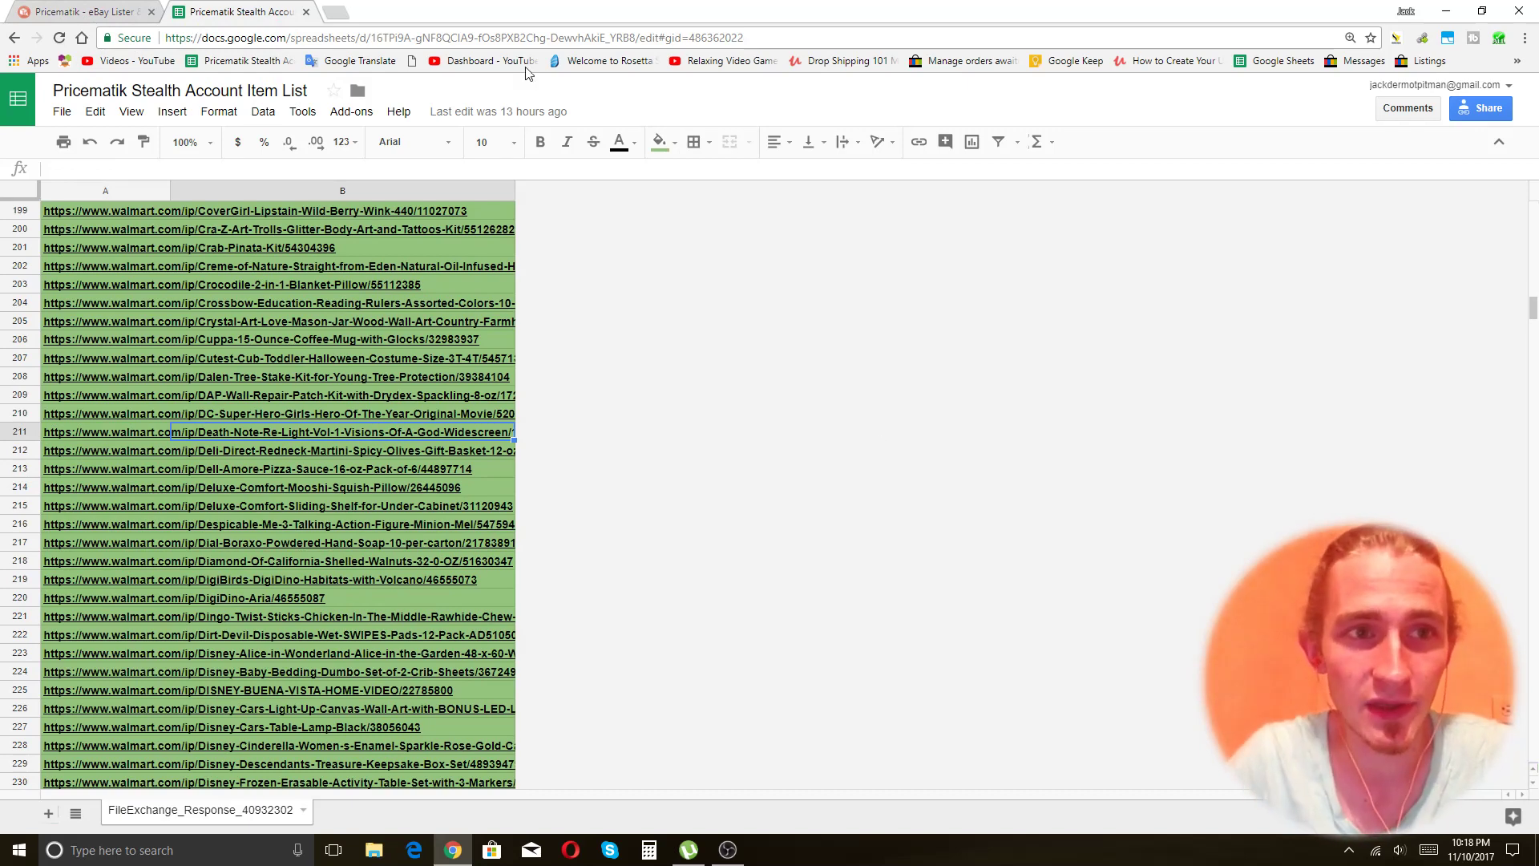
{"action": "left_click", "coordinate": [58, 11]}
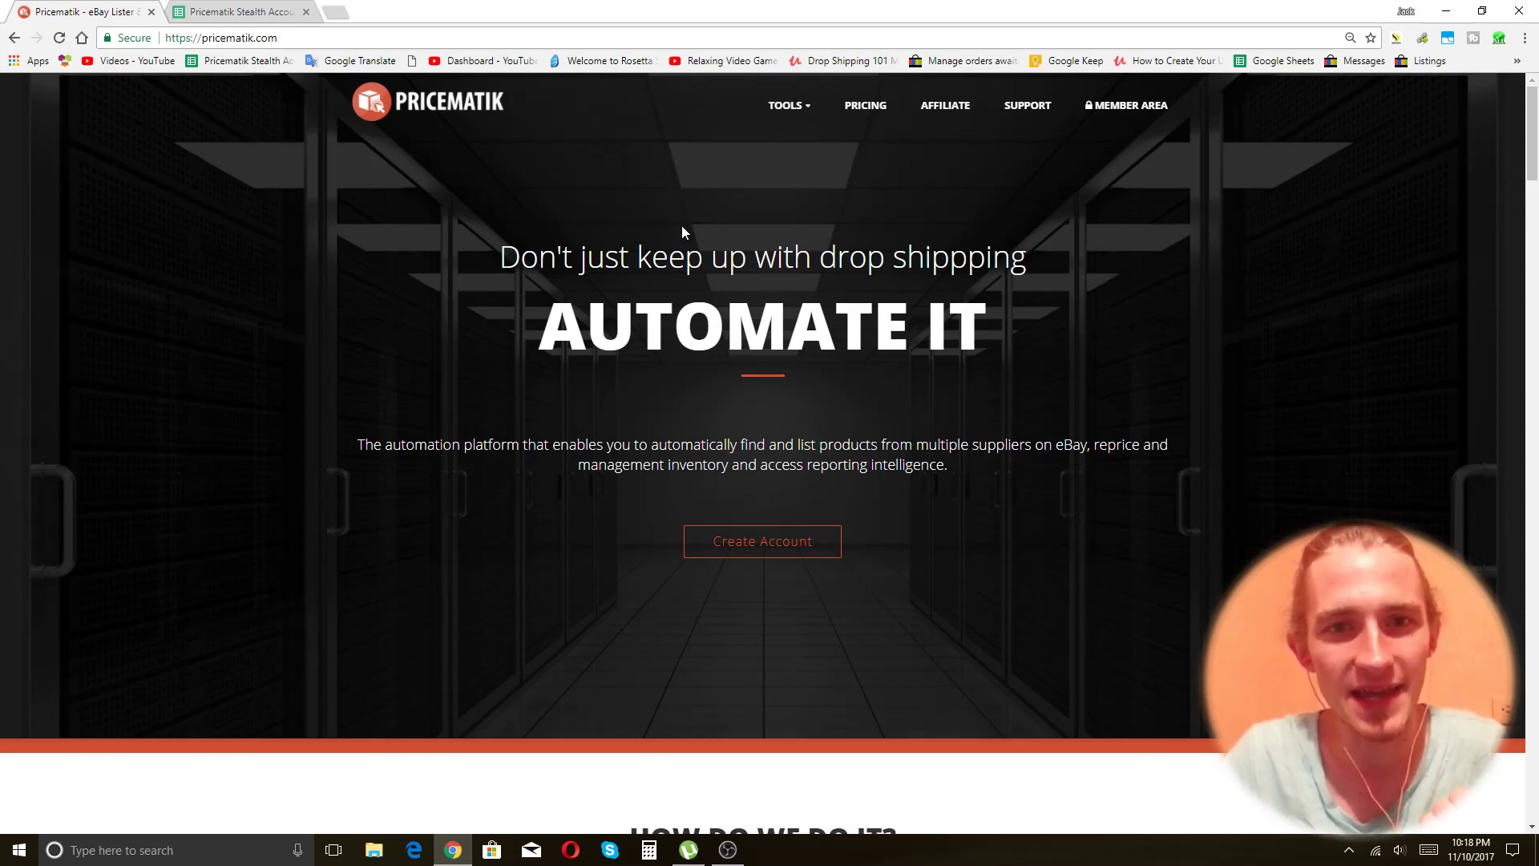
Sign in to Pricematik's member area with the account e-mail address and password.
{"action": "left_click", "coordinate": [1122, 117]}
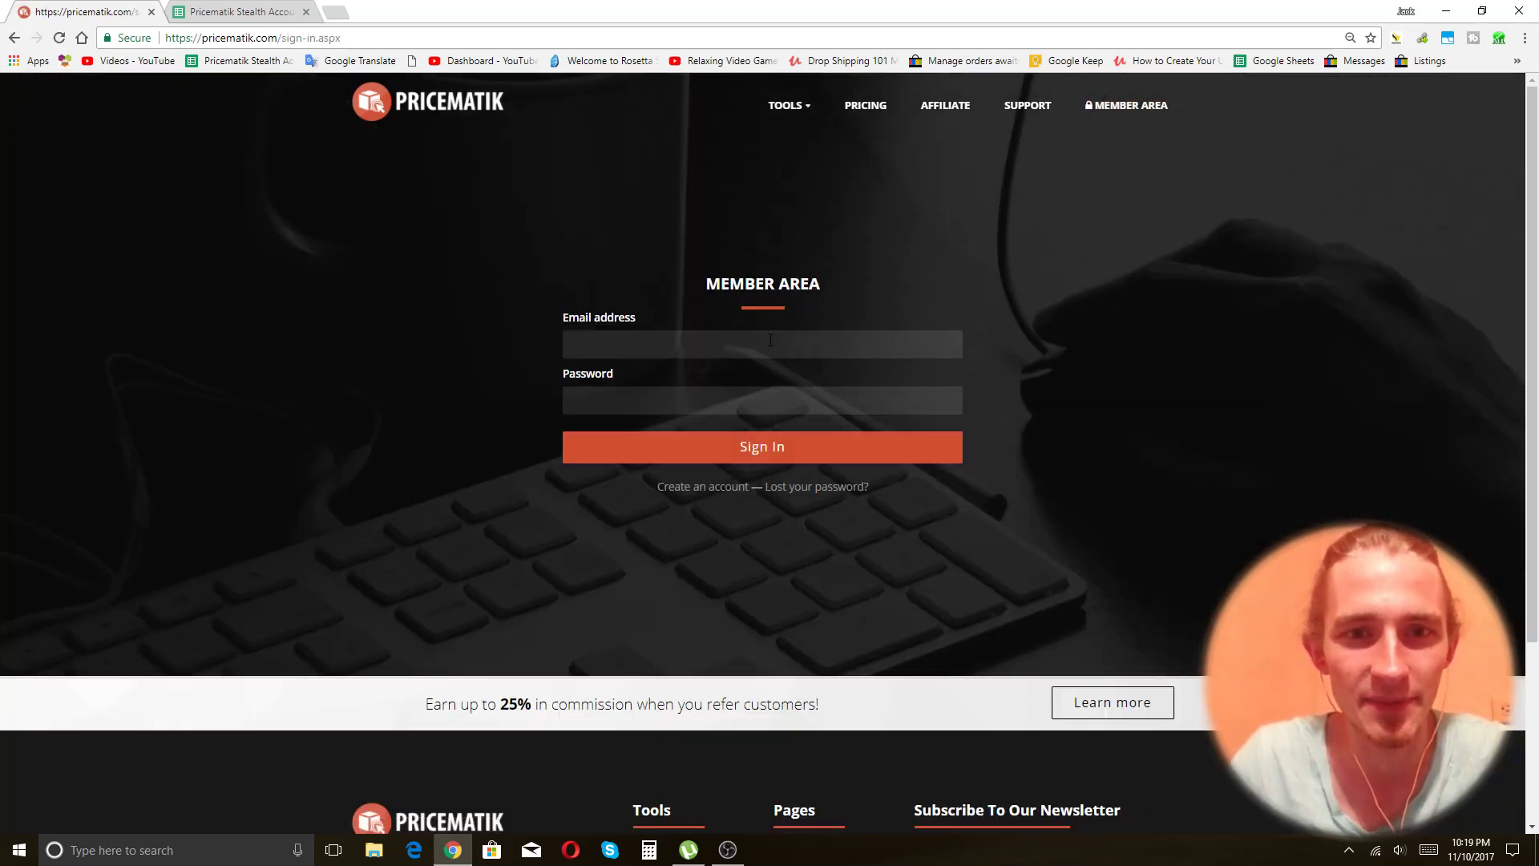
{"action": "left_click", "coordinate": [770, 340]}
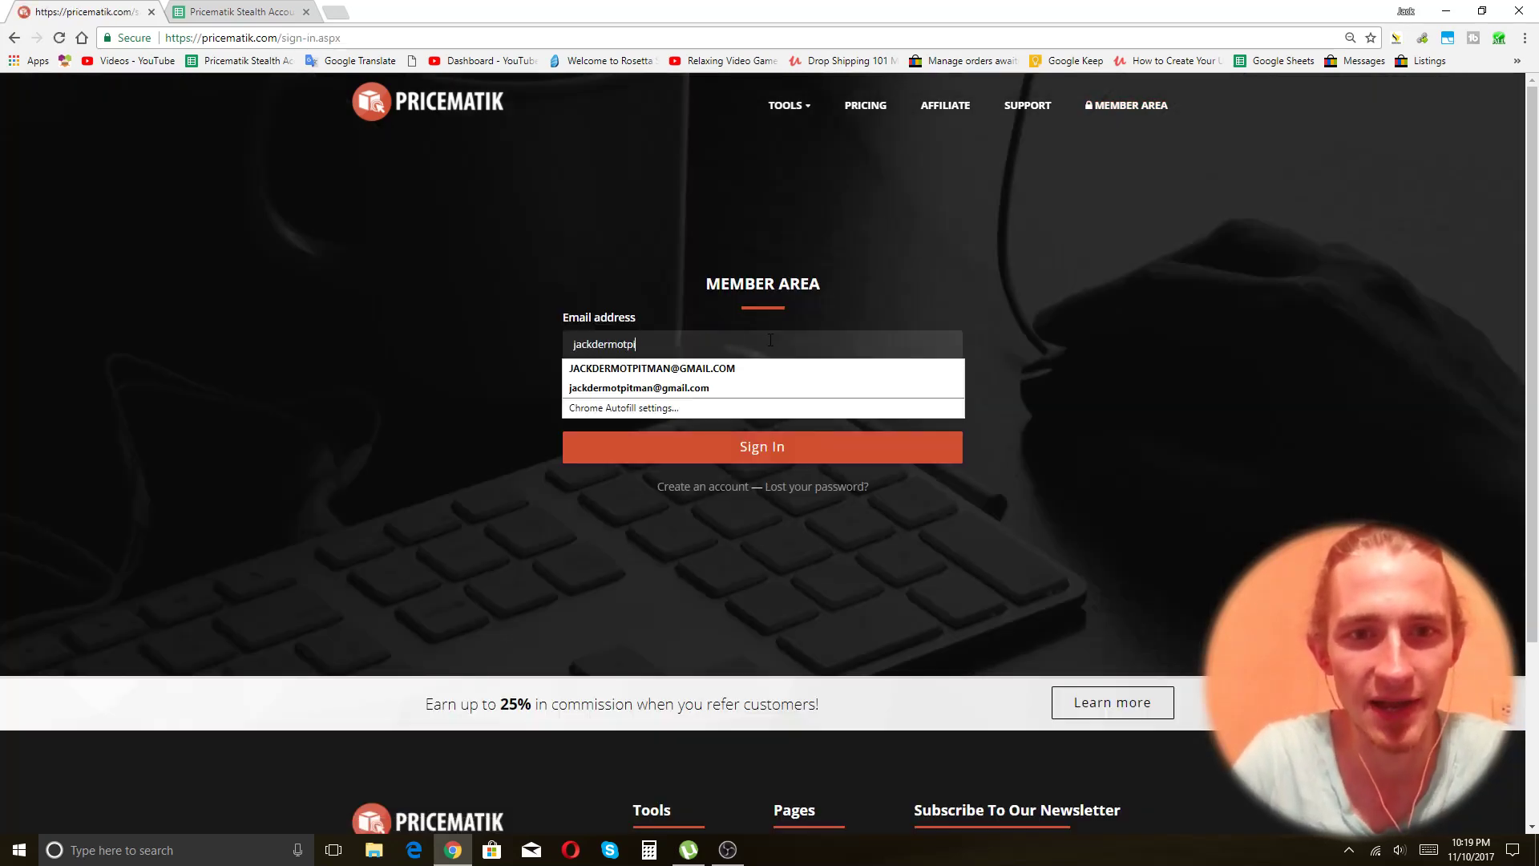
{"action": "key", "text": "Tab"}
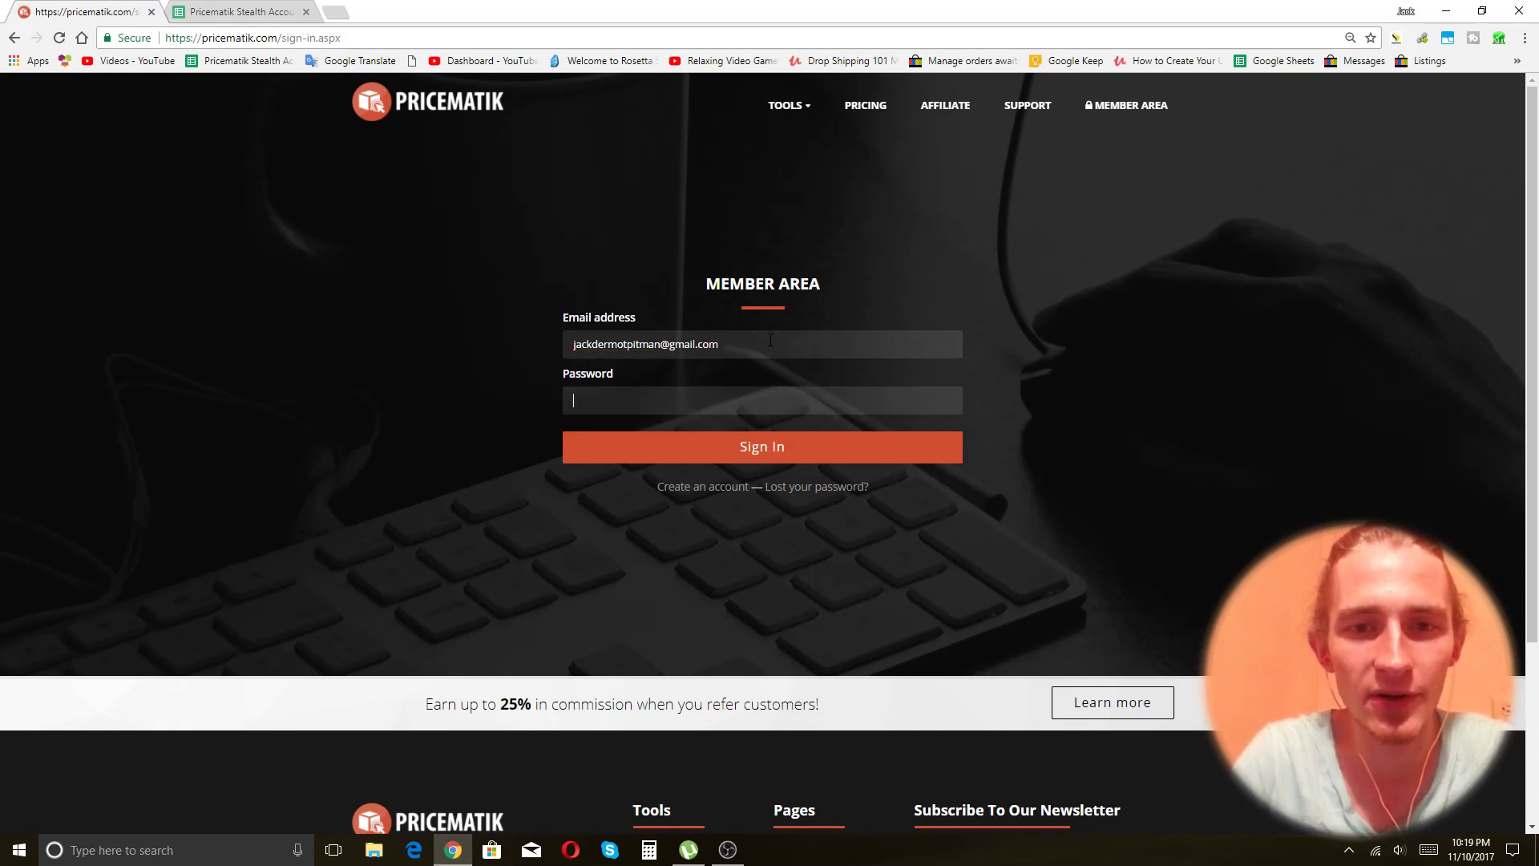
{"action": "type", "text": "••••••••••"}
{"action": "key", "text": "Return"}
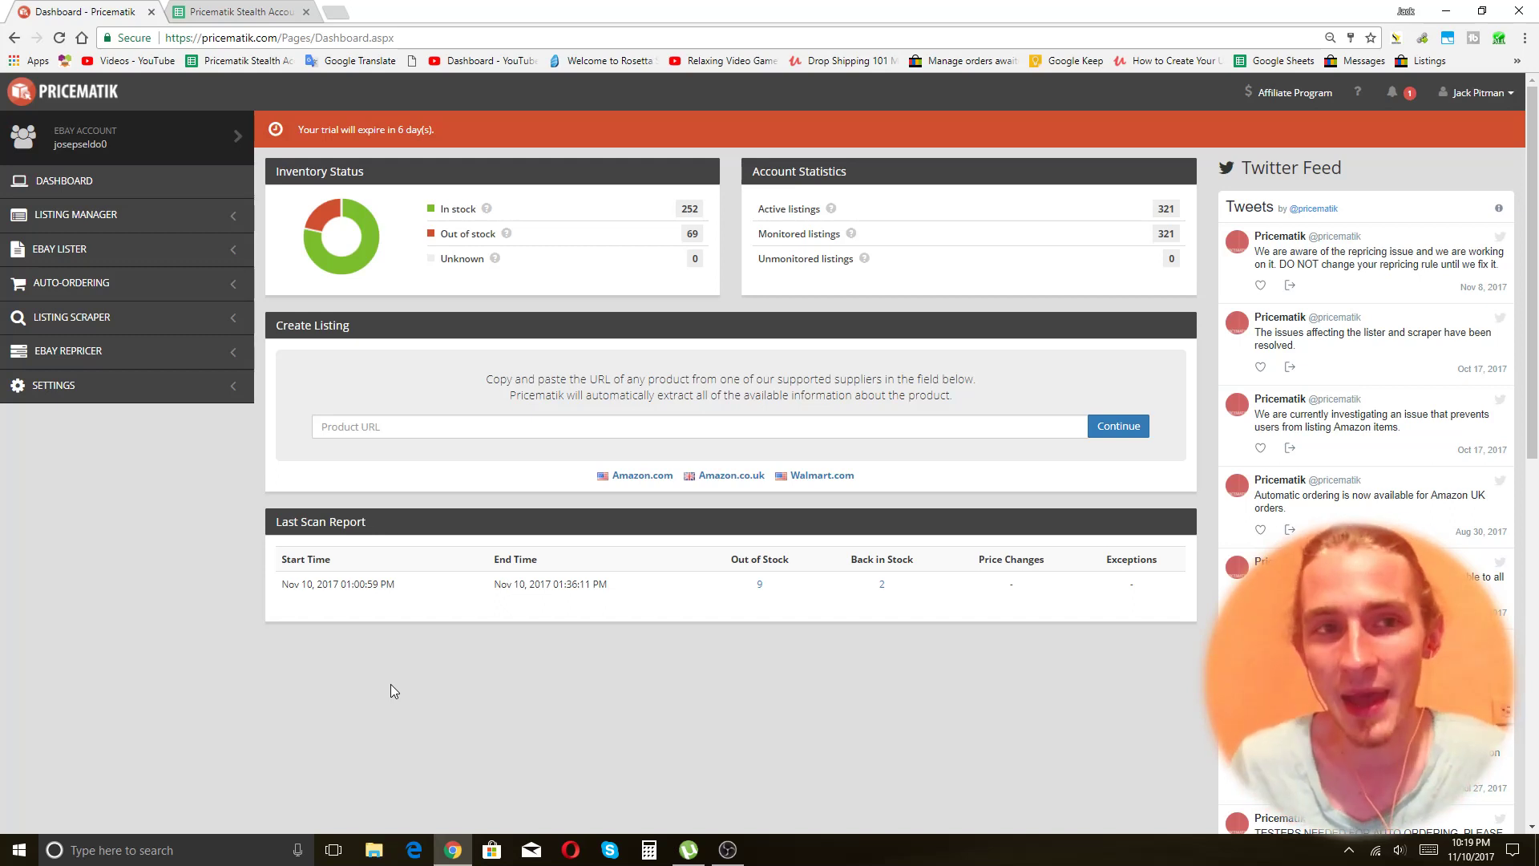
Snap Chrome to the right half and the item list spreadsheet window to the left half.
{"action": "key", "text": "super+Right"}
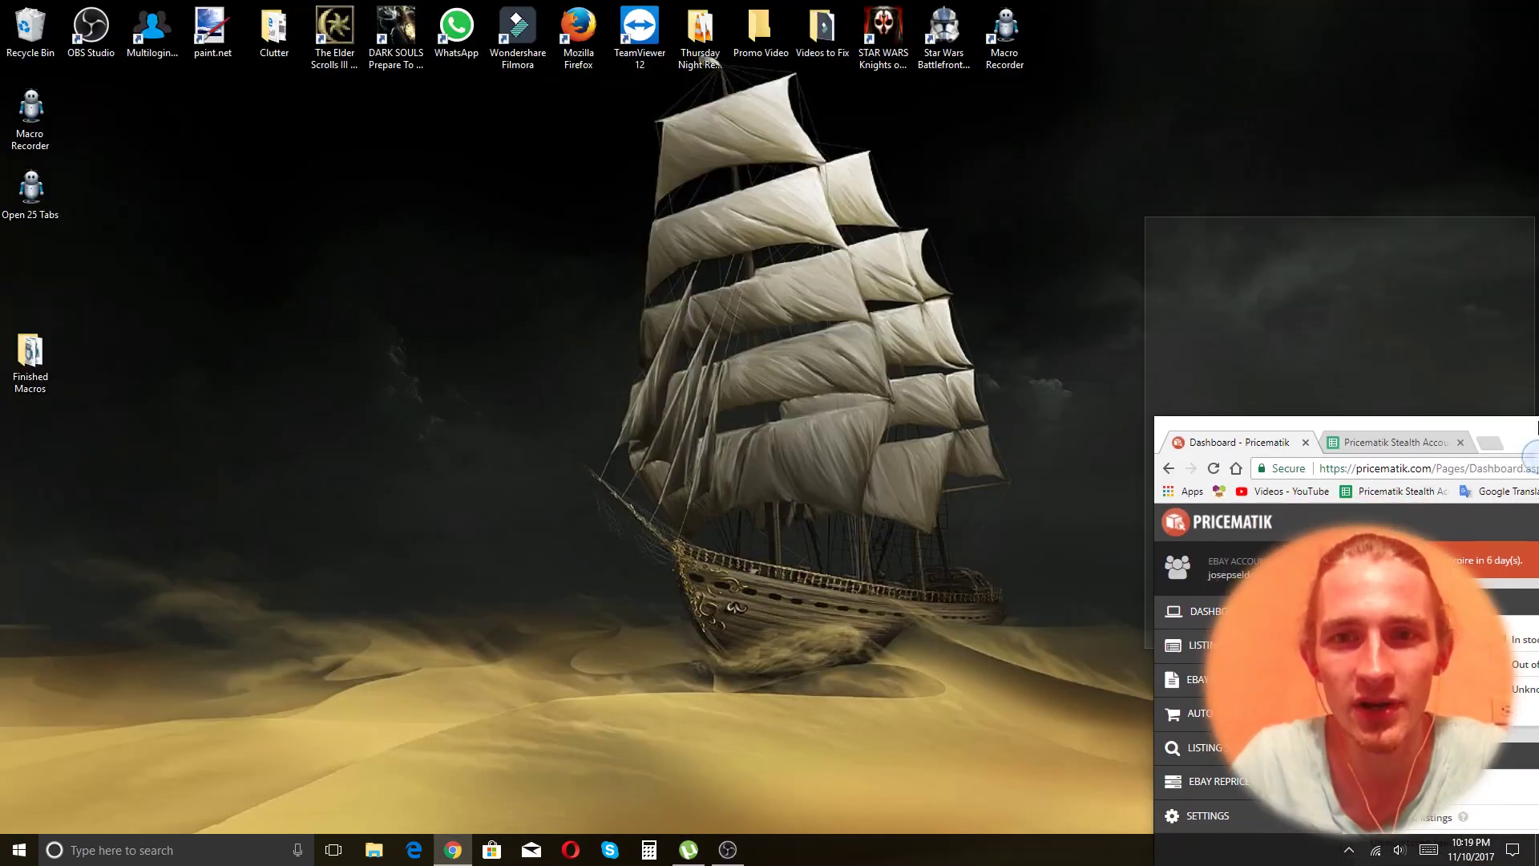
{"action": "left_click", "coordinate": [1012, 26]}
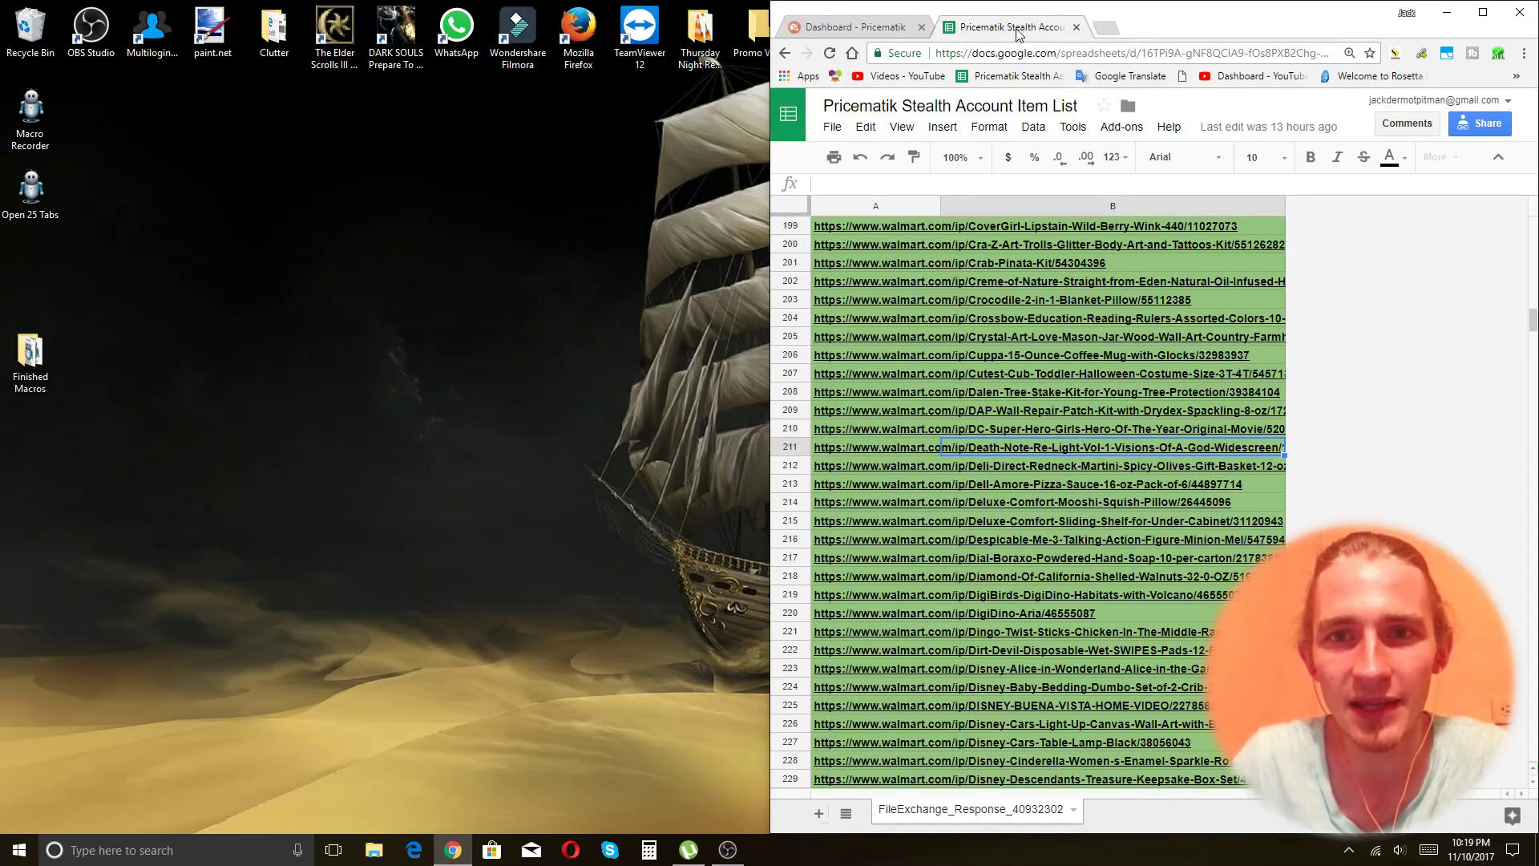
{"action": "left_click_drag", "start_coordinate": [1011, 26], "coordinate": [585, 68]}
{"action": "key", "text": "super+Left"}
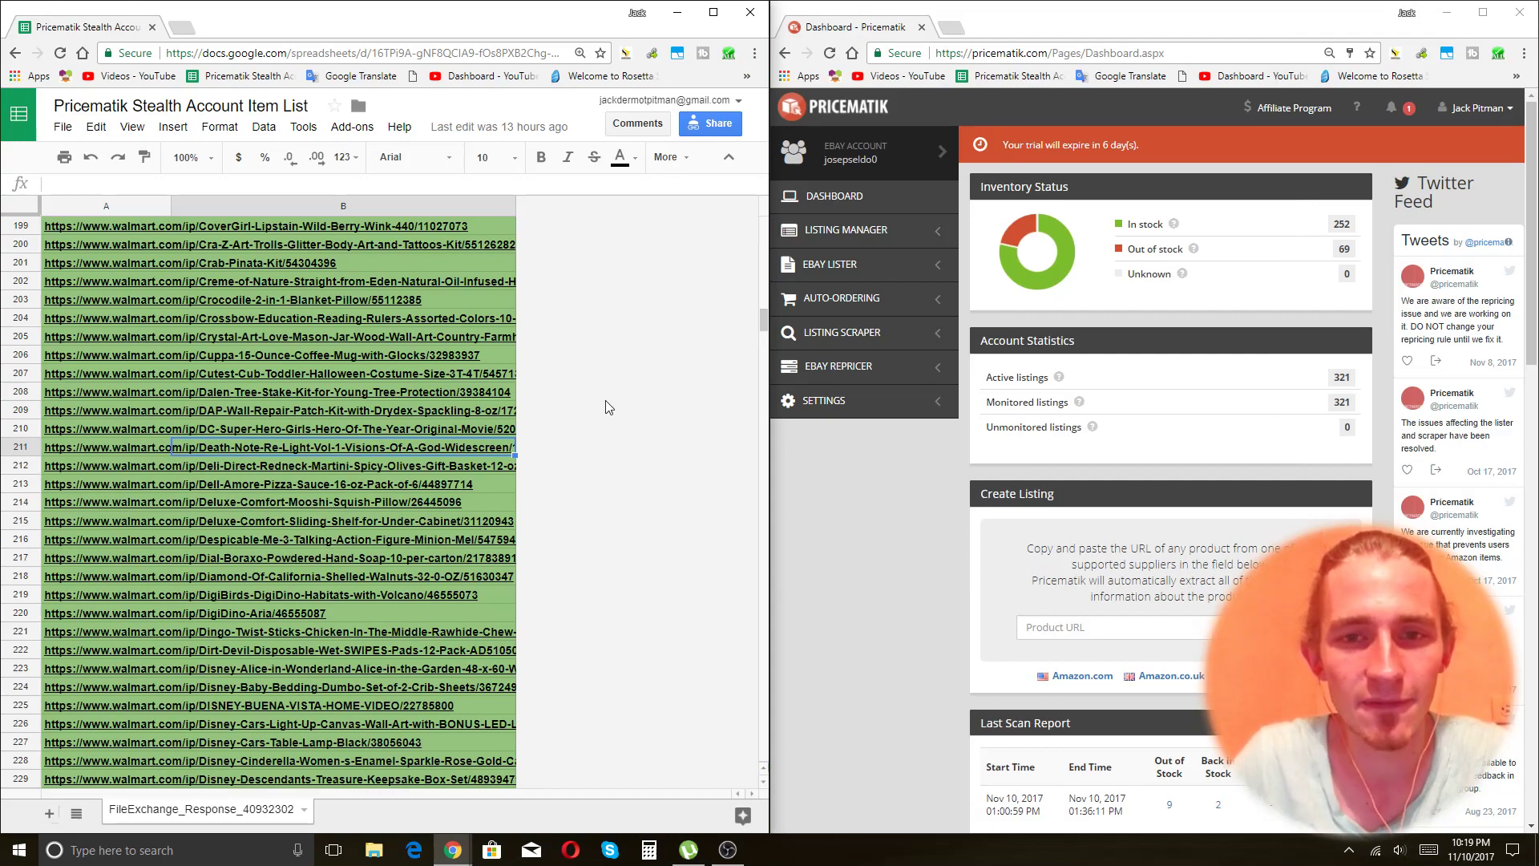
{"action": "scroll", "coordinate": [559, 424], "scroll_direction": "down", "scroll_amount": 12}
{"action": "scroll", "coordinate": [558, 423], "scroll_direction": "down", "scroll_amount": 20}
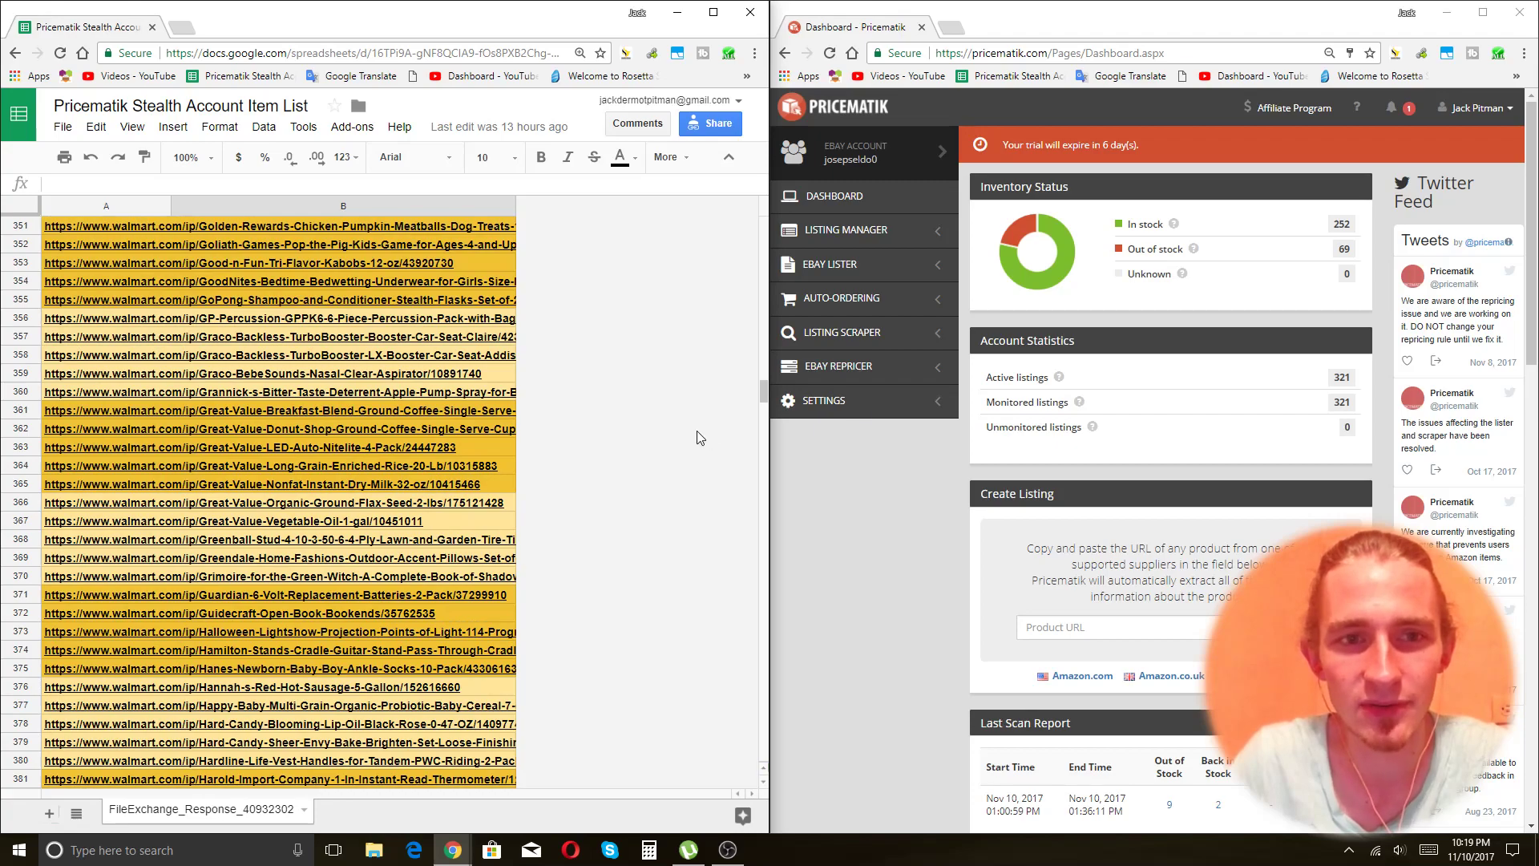
{"action": "scroll", "coordinate": [602, 470], "scroll_direction": "up", "scroll_amount": 3}
{"action": "scroll", "coordinate": [600, 471], "scroll_direction": "down", "scroll_amount": 3}
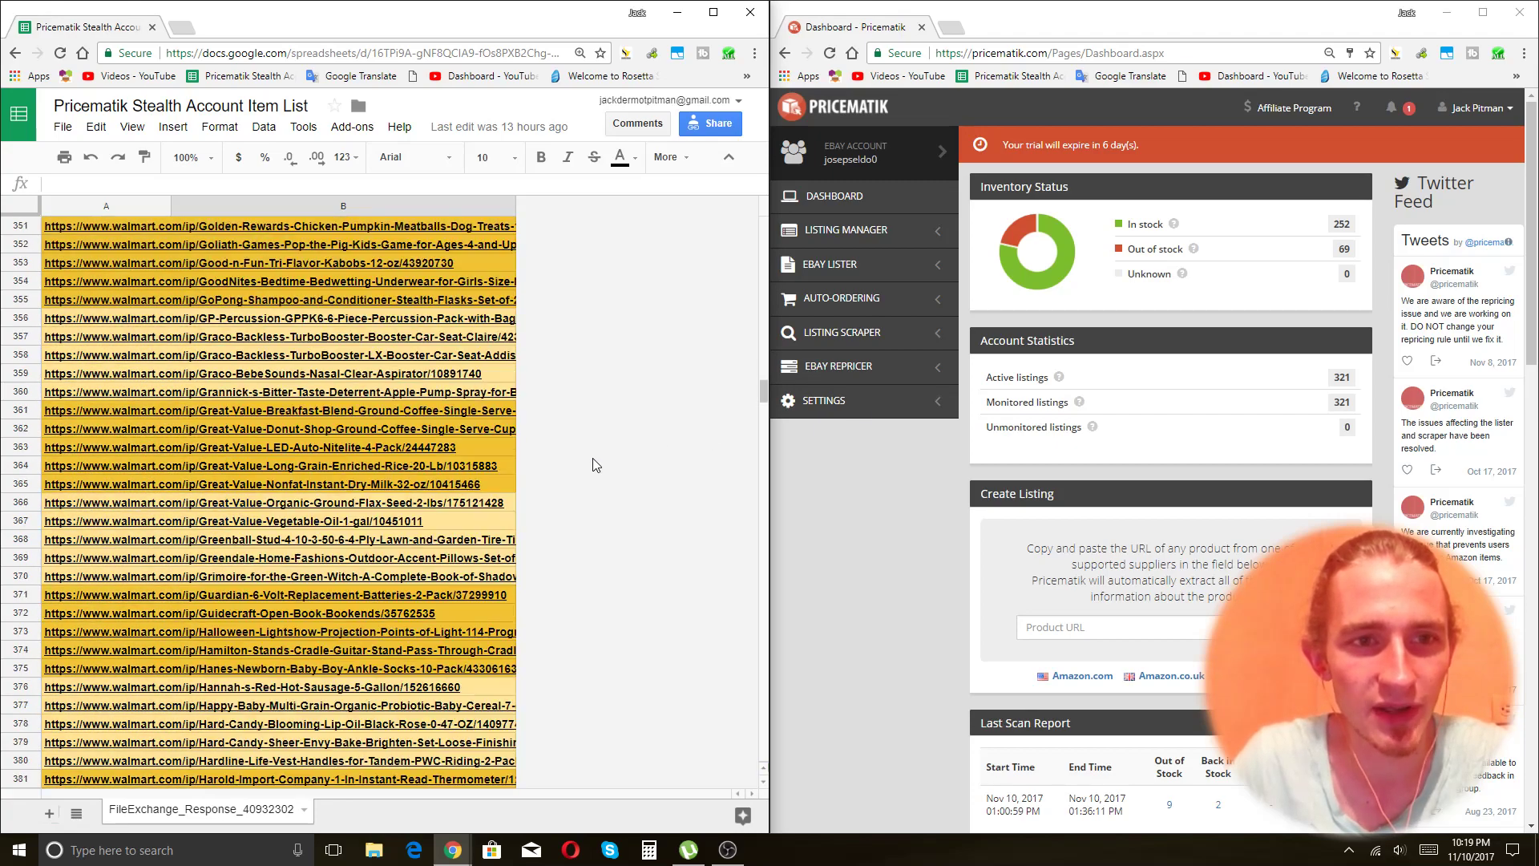
Open EBAY LISTER > Create listing in the Pricematik window.
{"action": "left_click", "coordinate": [877, 489]}
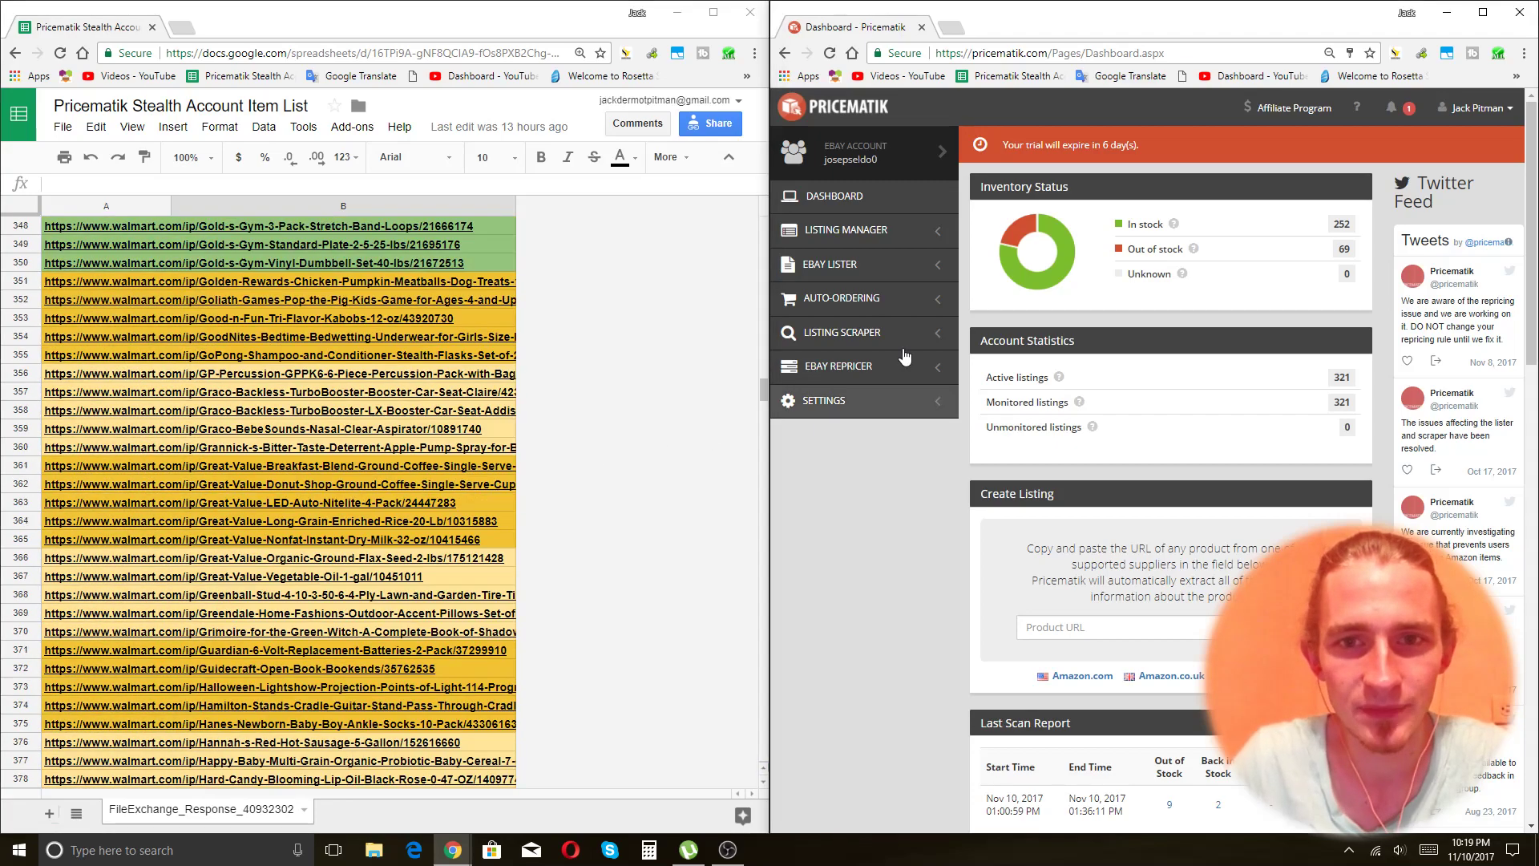
{"action": "left_click", "coordinate": [863, 265]}
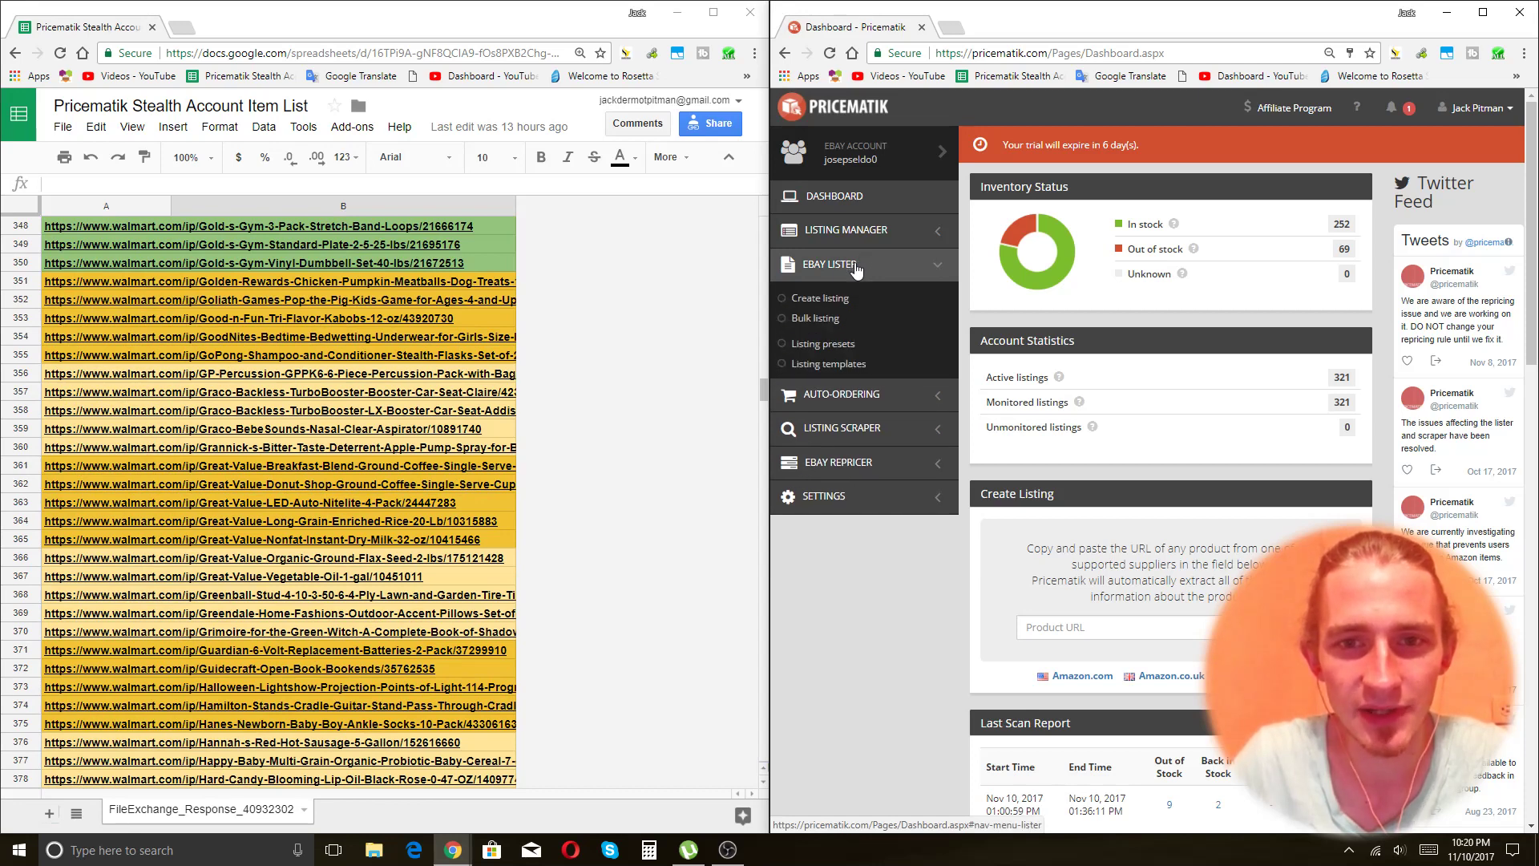
{"action": "right_click", "coordinate": [820, 300]}
{"action": "left_click", "coordinate": [818, 301]}
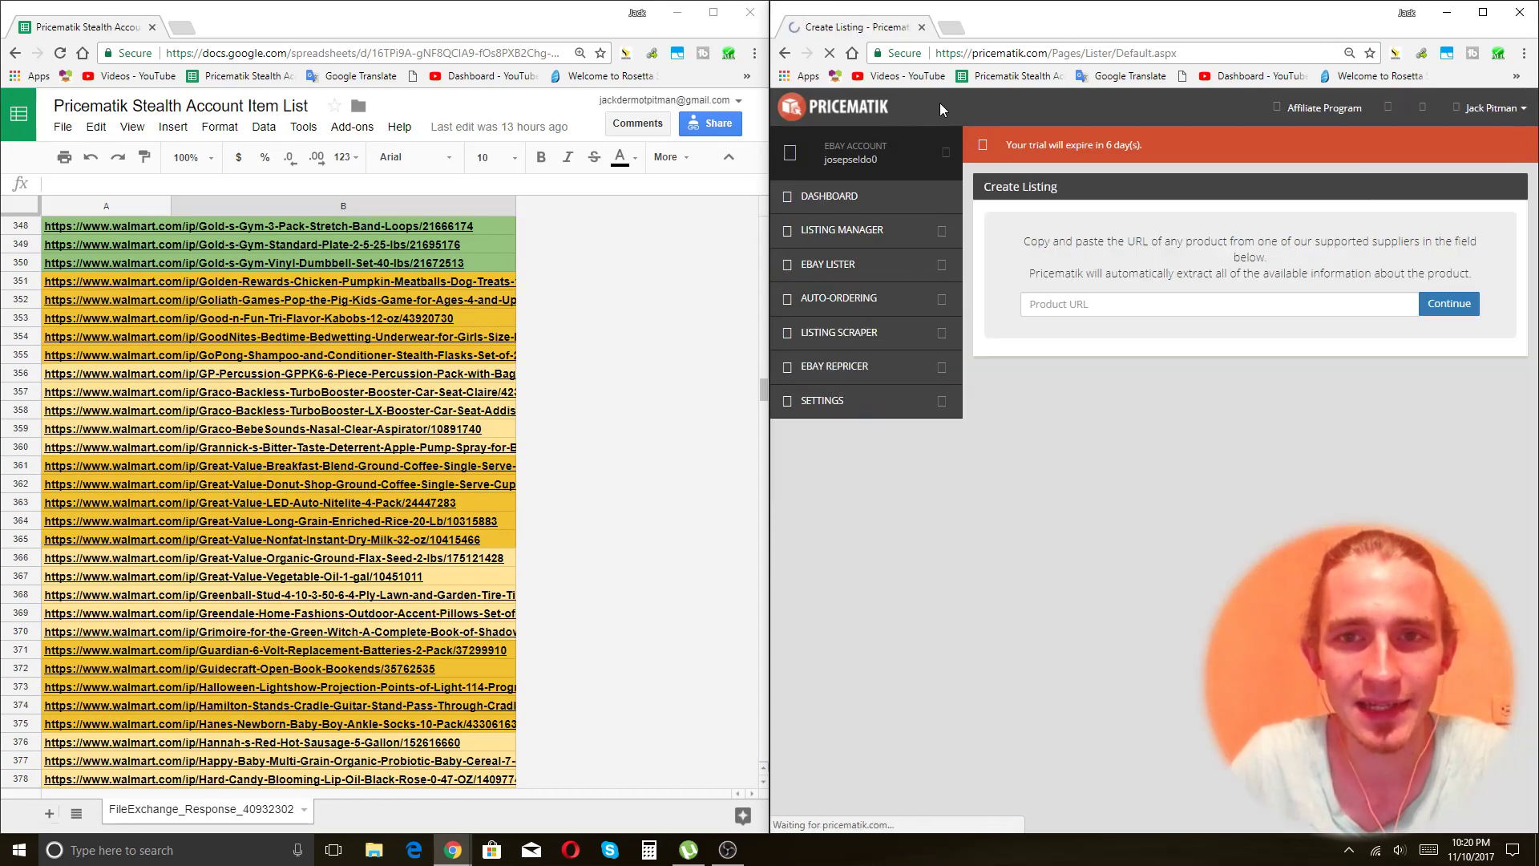
Copy the Create Listing page address and load it in eight new tabs.
{"action": "left_click", "coordinate": [1085, 54]}
{"action": "key", "text": "ctrl+c"}
{"action": "key", "text": "ctrl+t"}
{"action": "key", "text": "ctrl+v"}
{"action": "key", "text": "Return"}
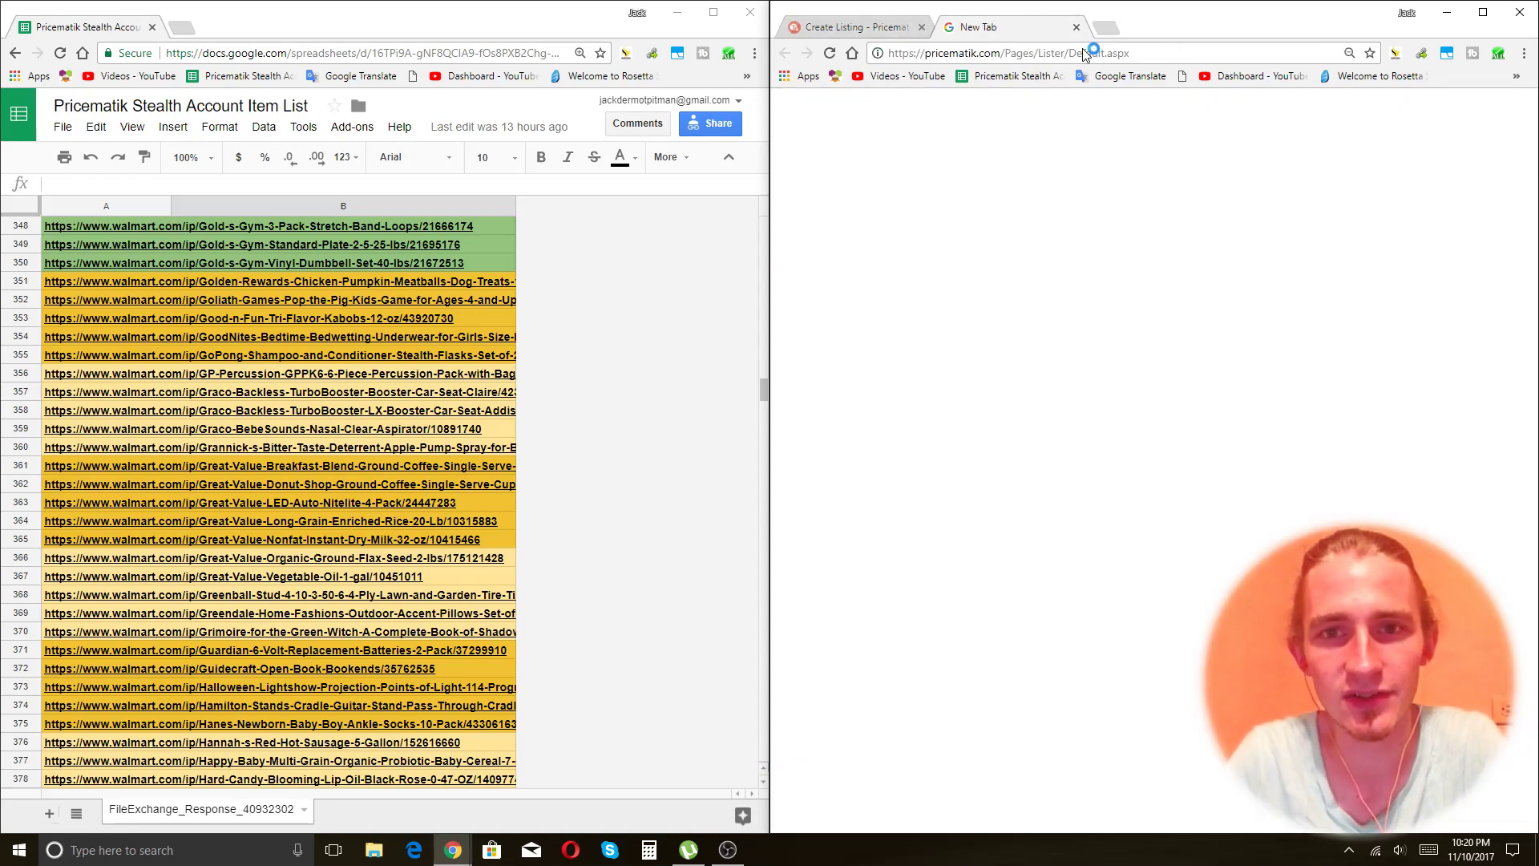
{"action": "key", "text": "ctrl+t"}
{"action": "key", "text": "ctrl+v"}
{"action": "key", "text": "Return"}
{"action": "key", "text": "ctrl+t"}
{"action": "key", "text": "ctrl+v"}
{"action": "key", "text": "Return"}
{"action": "key", "text": "ctrl+t"}
{"action": "key", "text": "ctrl+v"}
{"action": "key", "text": "Return"}
{"action": "key", "text": "ctrl+t"}
{"action": "key", "text": "ctrl+v"}
{"action": "key", "text": "Return"}
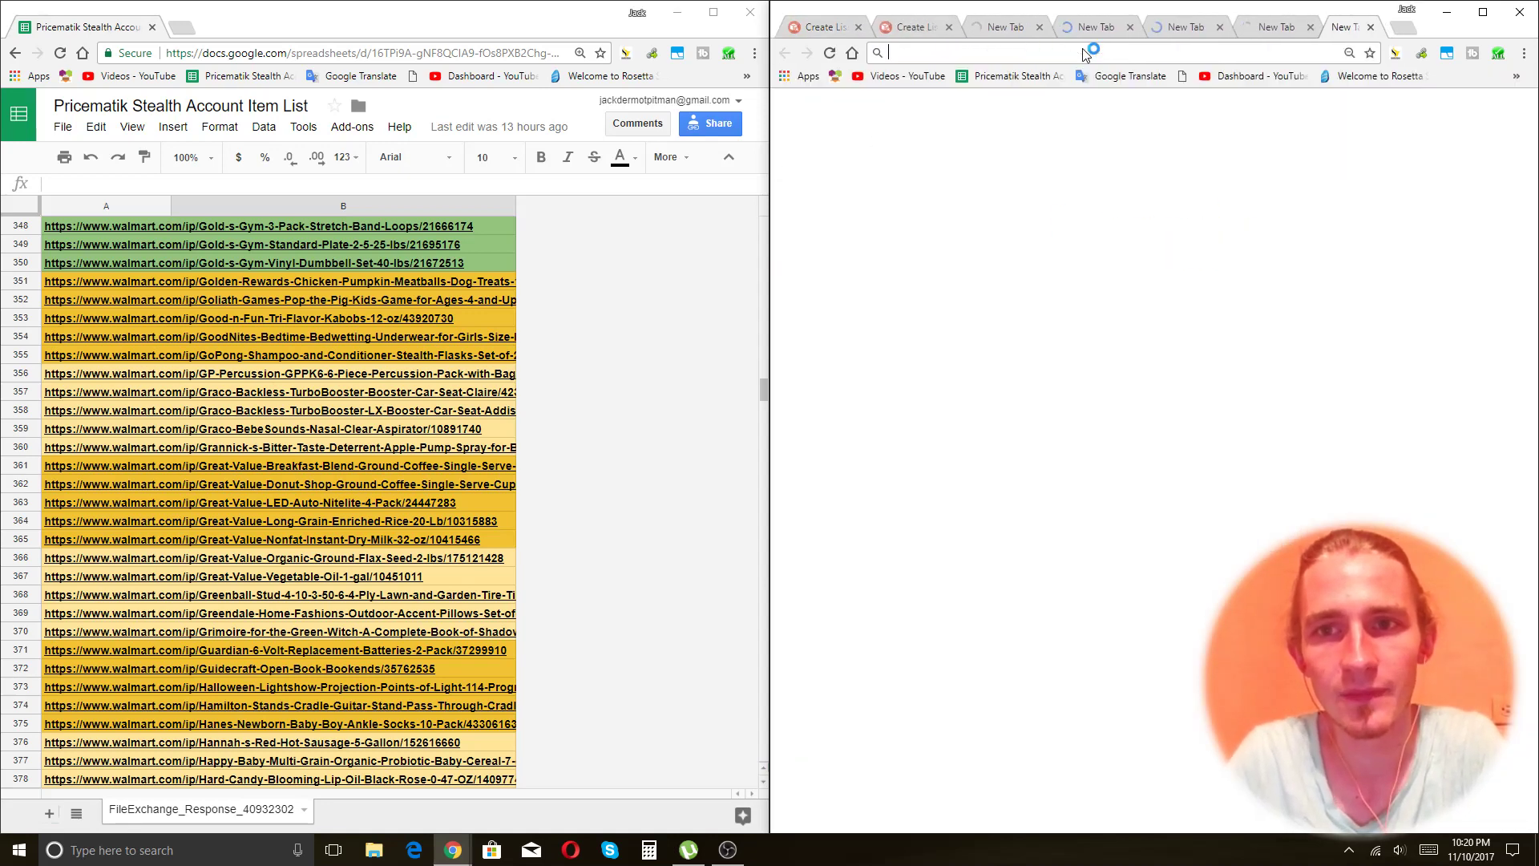
{"action": "key", "text": "ctrl+t"}
{"action": "key", "text": "ctrl+v"}
{"action": "key", "text": "Return"}
{"action": "key", "text": "ctrl+t"}
{"action": "key", "text": "ctrl+v"}
{"action": "key", "text": "Return"}
{"action": "key", "text": "ctrl+t"}
{"action": "key", "text": "ctrl+v"}
{"action": "key", "text": "Return"}
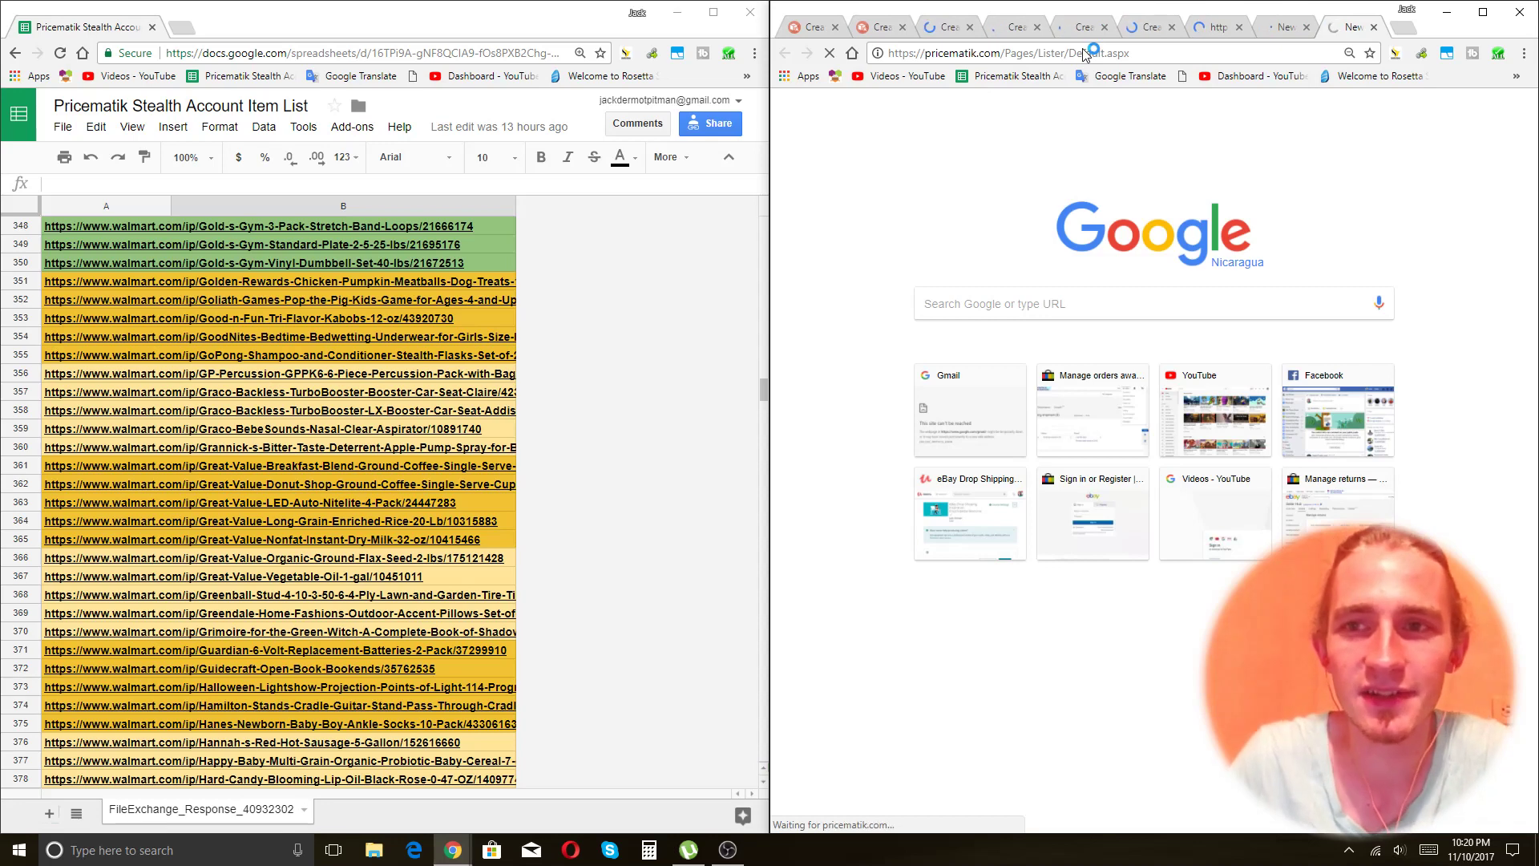
Check the listing tabs, close one, and reopen a fresh Create Listing tab.
{"action": "key", "text": "ctrl+1"}
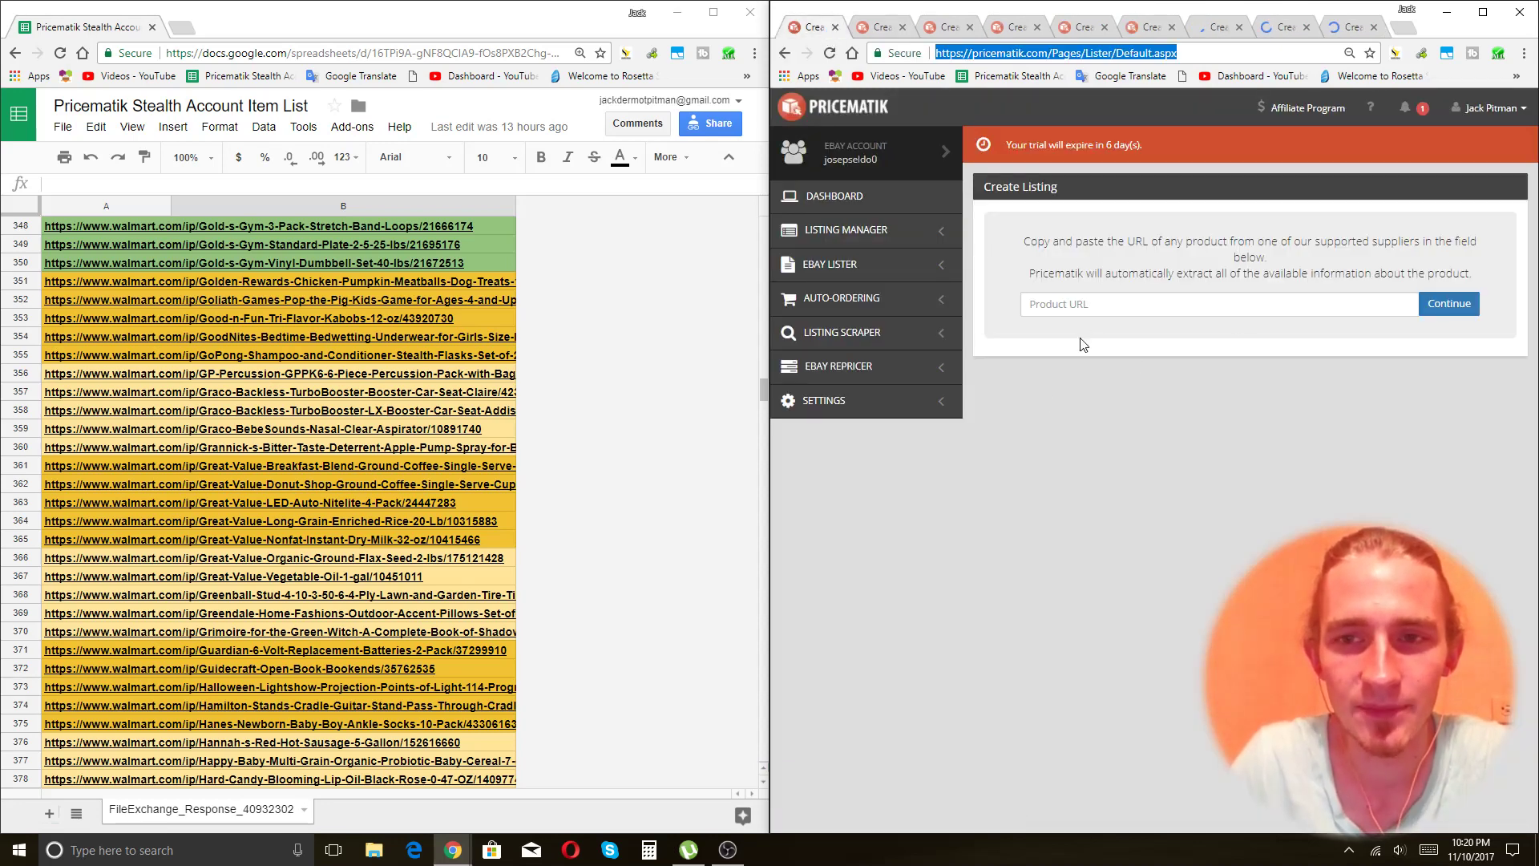
{"action": "left_click", "coordinate": [882, 26]}
{"action": "left_click", "coordinate": [952, 30]}
{"action": "left_click", "coordinate": [1017, 28]}
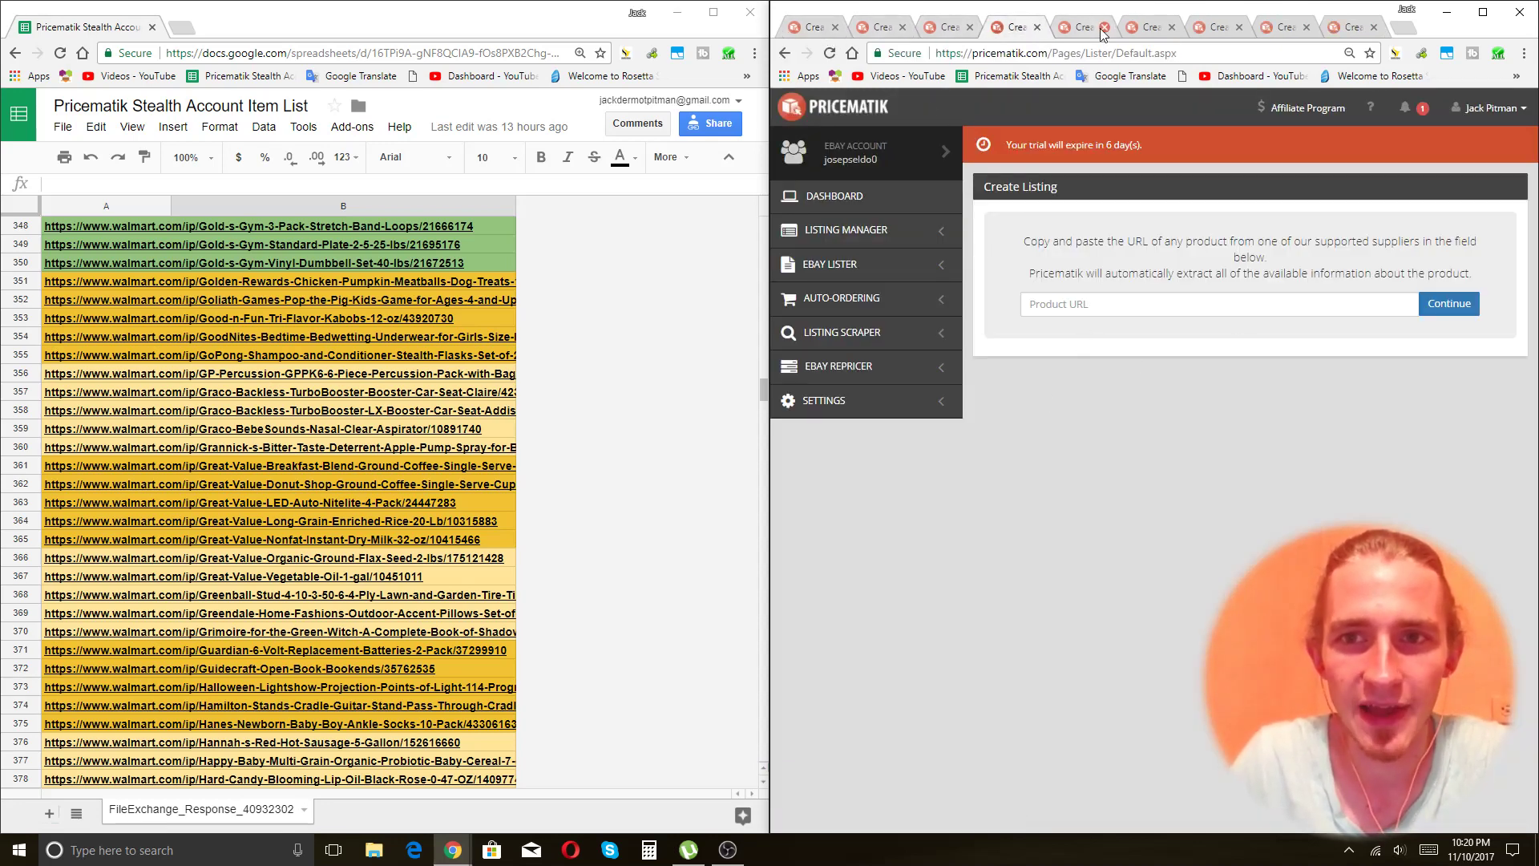
{"action": "left_click", "coordinate": [1105, 26]}
{"action": "left_click", "coordinate": [1335, 27]}
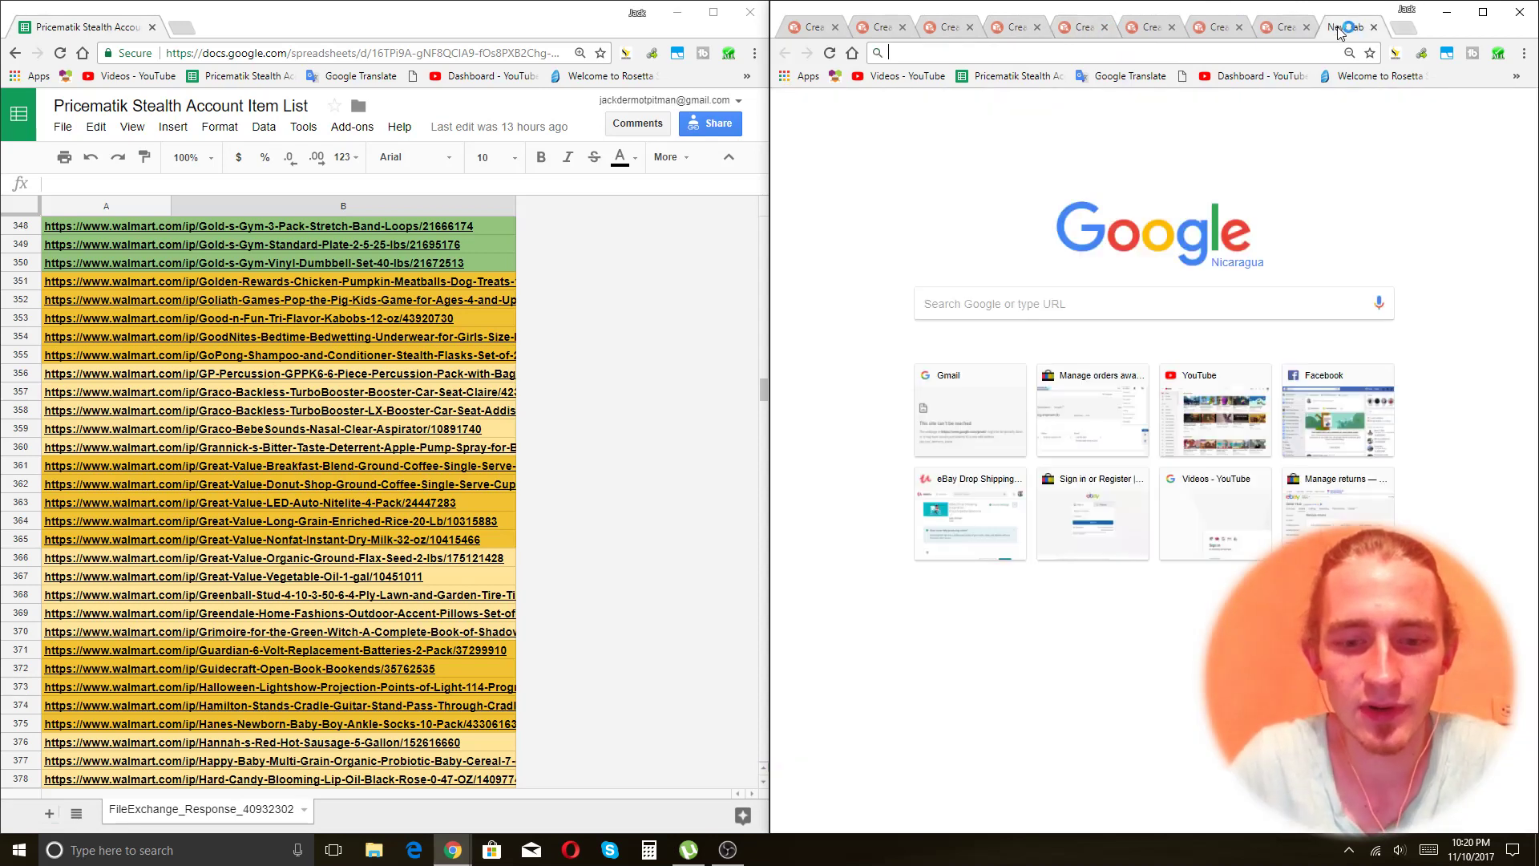
{"action": "key", "text": "ctrl+v"}
{"action": "key", "text": "Return"}
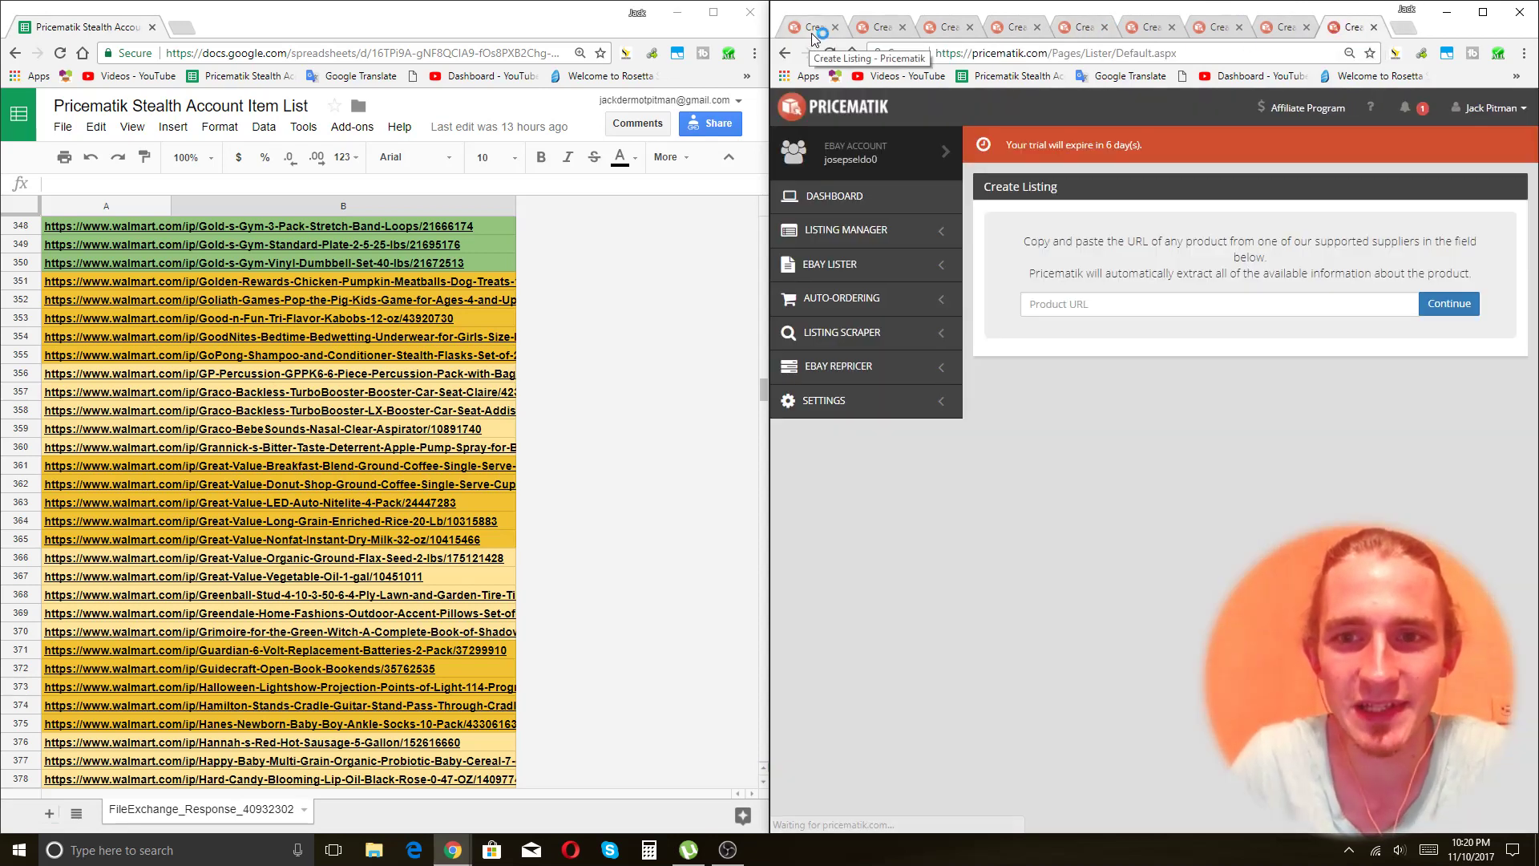
Select the Walmart URL in A351 beside the first tab's Product URL field, then open Windows search.
{"action": "left_click", "coordinate": [811, 27]}
{"action": "left_click", "coordinate": [1111, 303]}
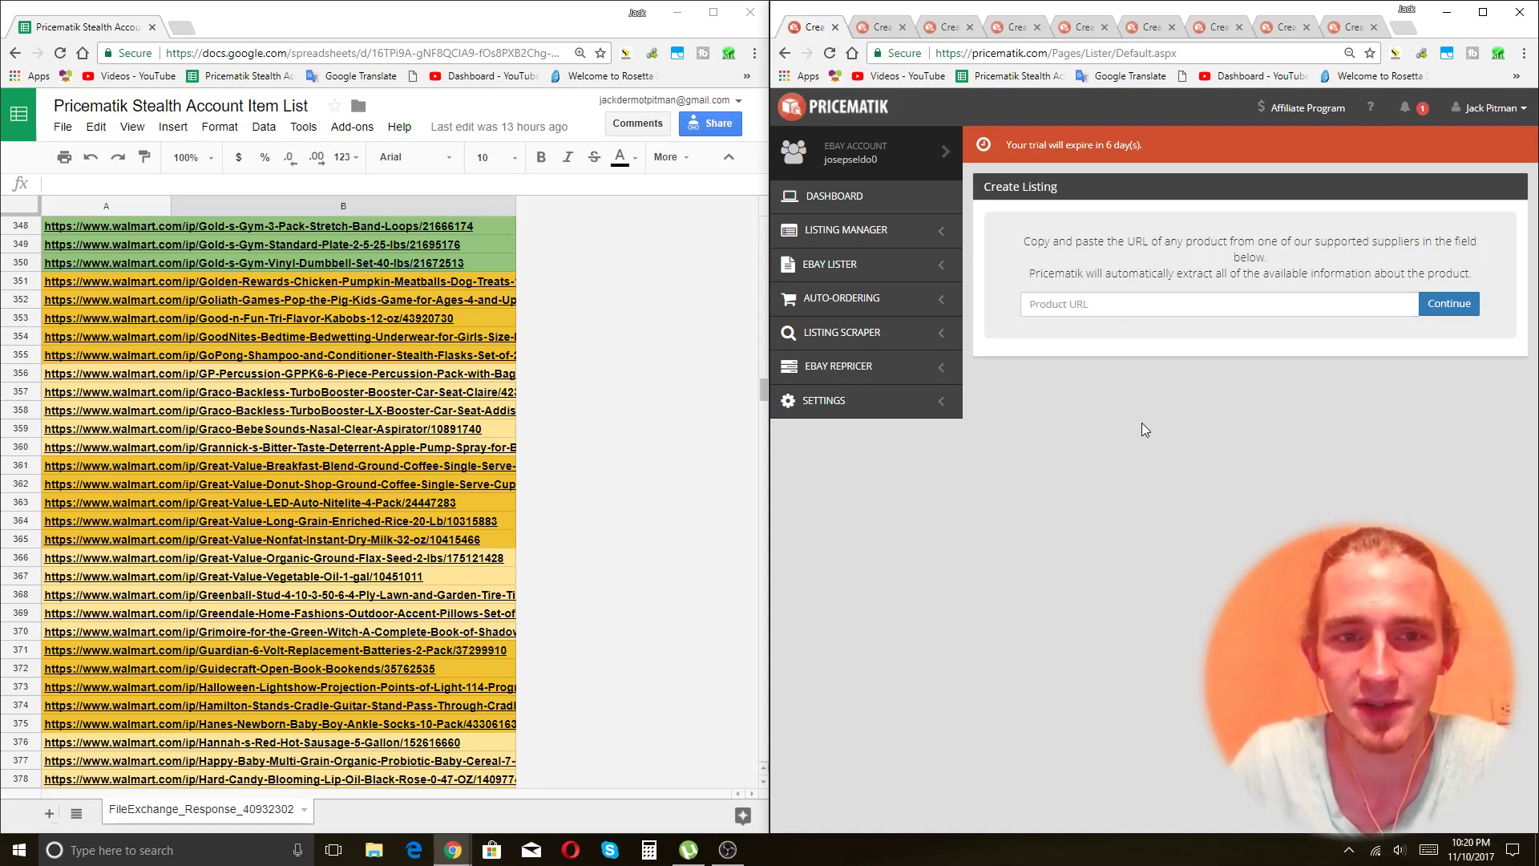
{"action": "left_click", "coordinate": [88, 285]}
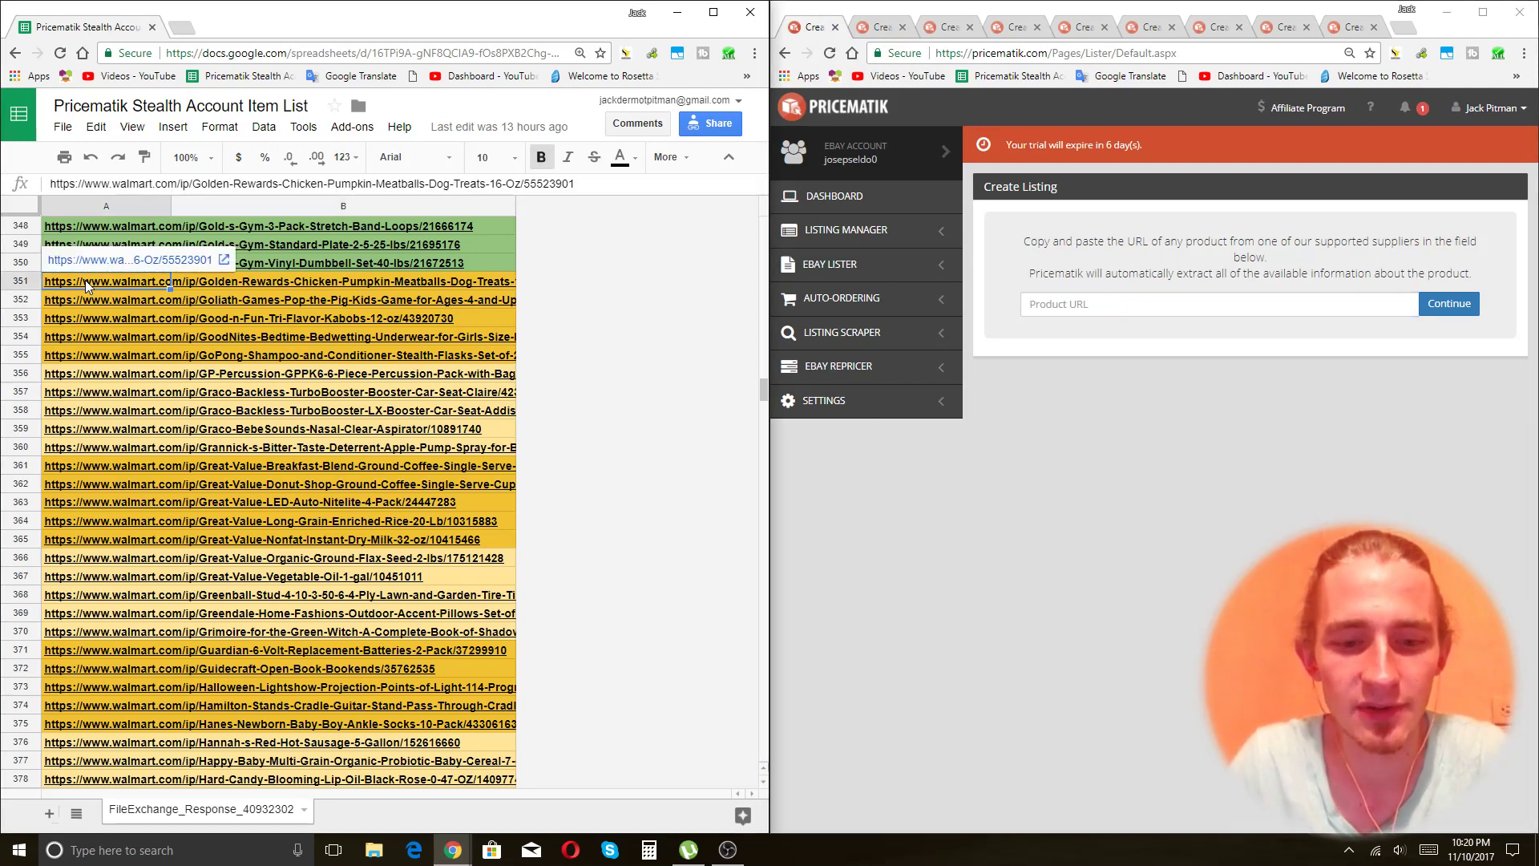
{"action": "left_click", "coordinate": [1149, 303]}
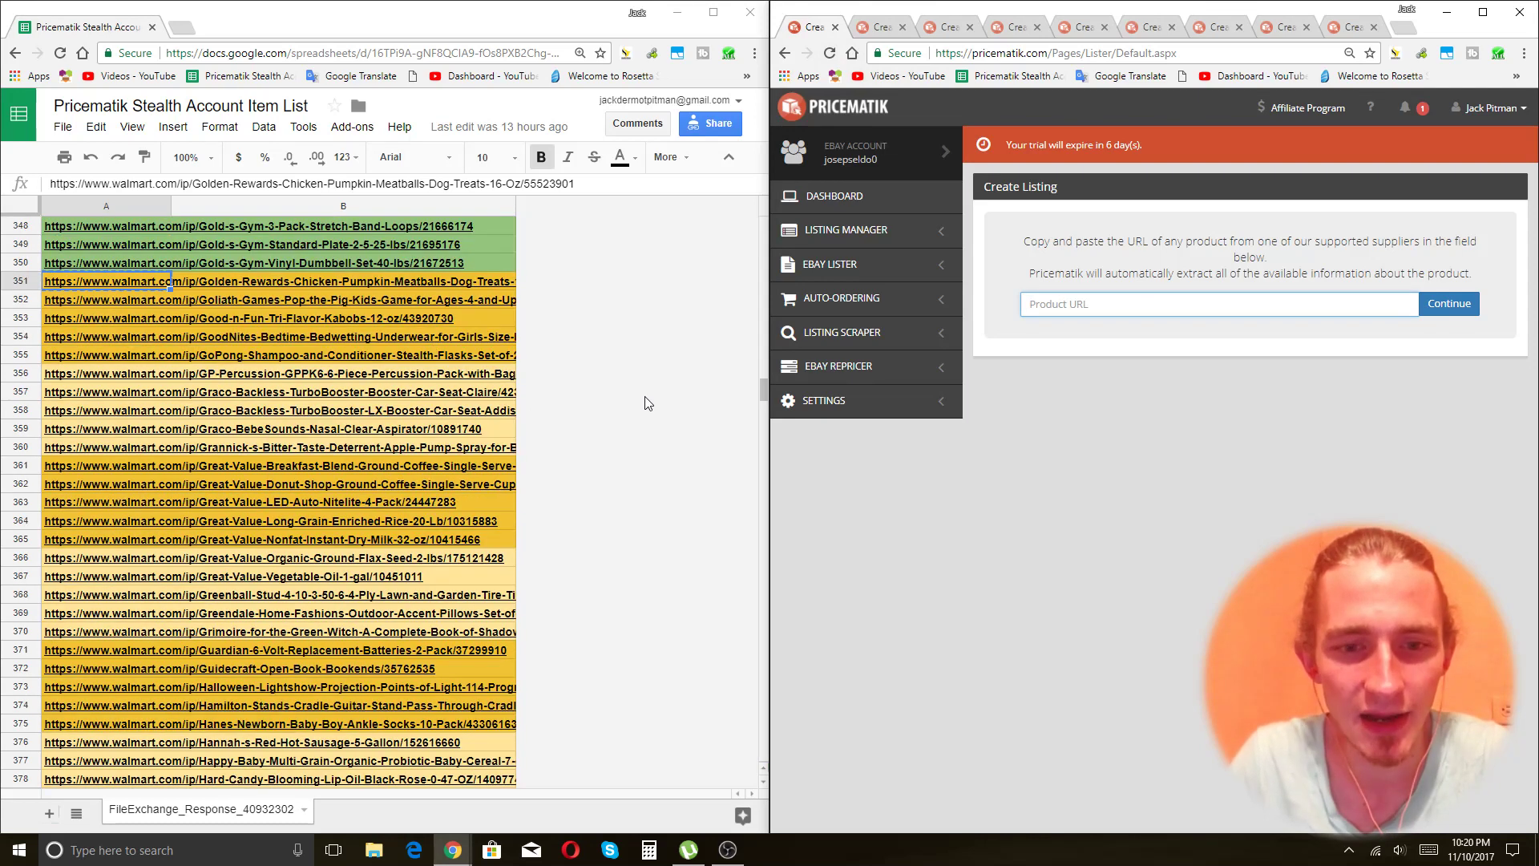
{"action": "left_click", "coordinate": [461, 392]}
{"action": "left_click", "coordinate": [185, 848]}
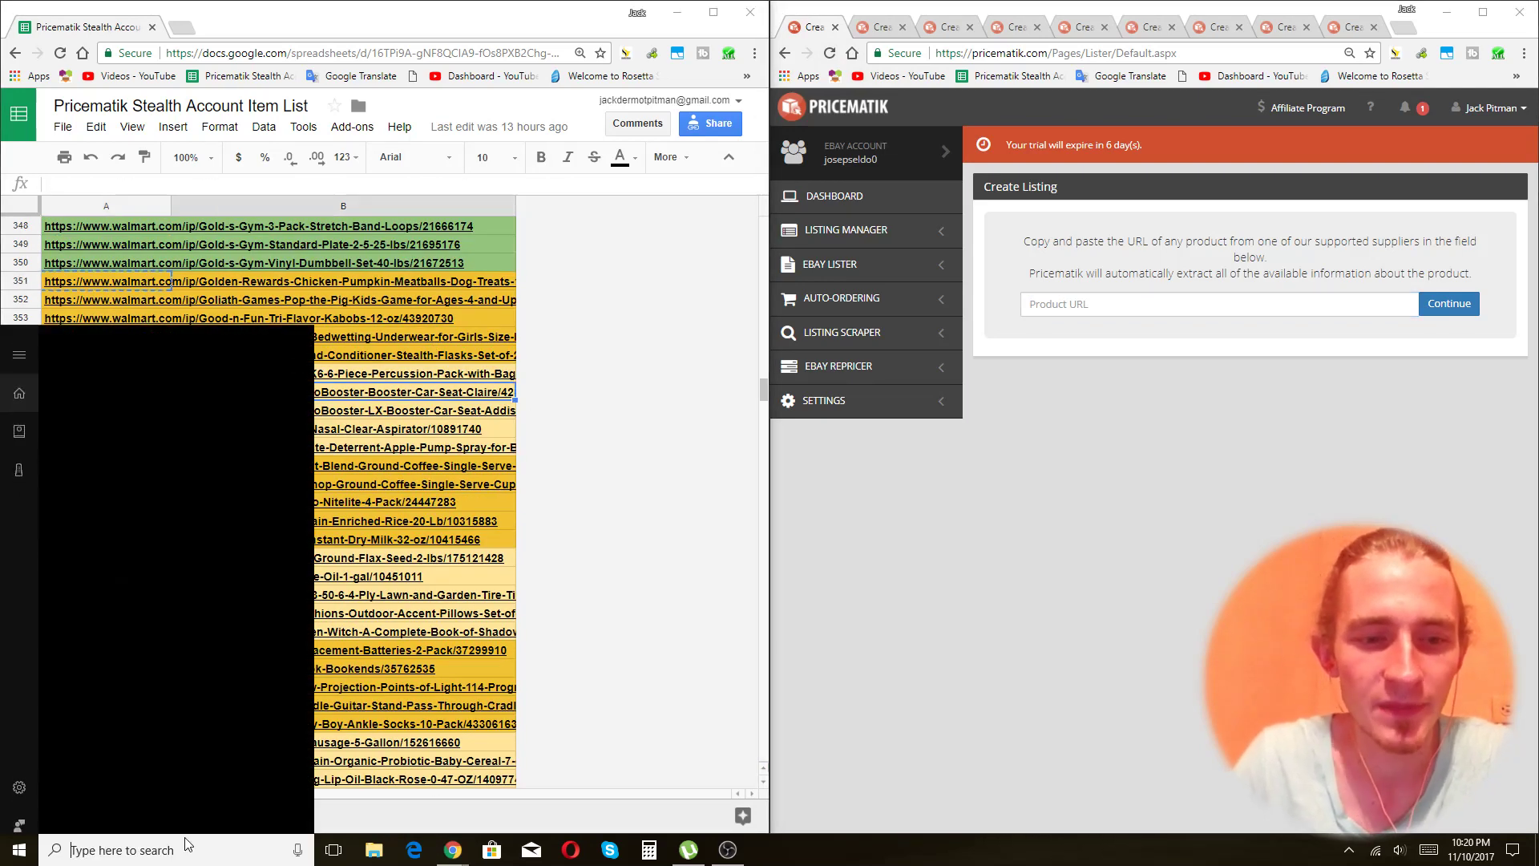
Search for 'macro' and launch Macro Recorder from the results.
{"action": "type", "text": "macro"}
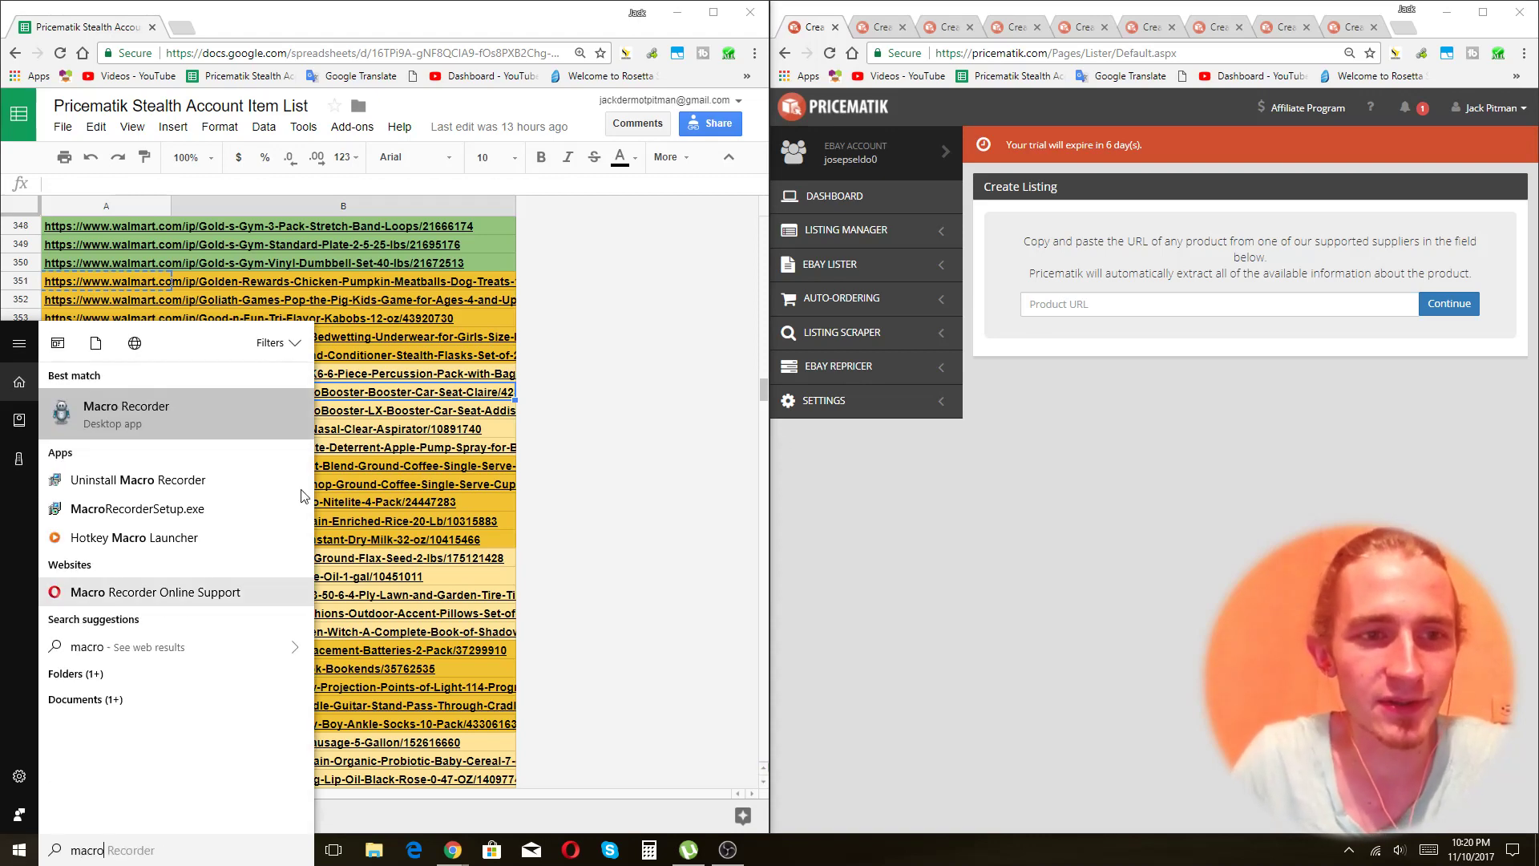
{"action": "left_click", "coordinate": [224, 406]}
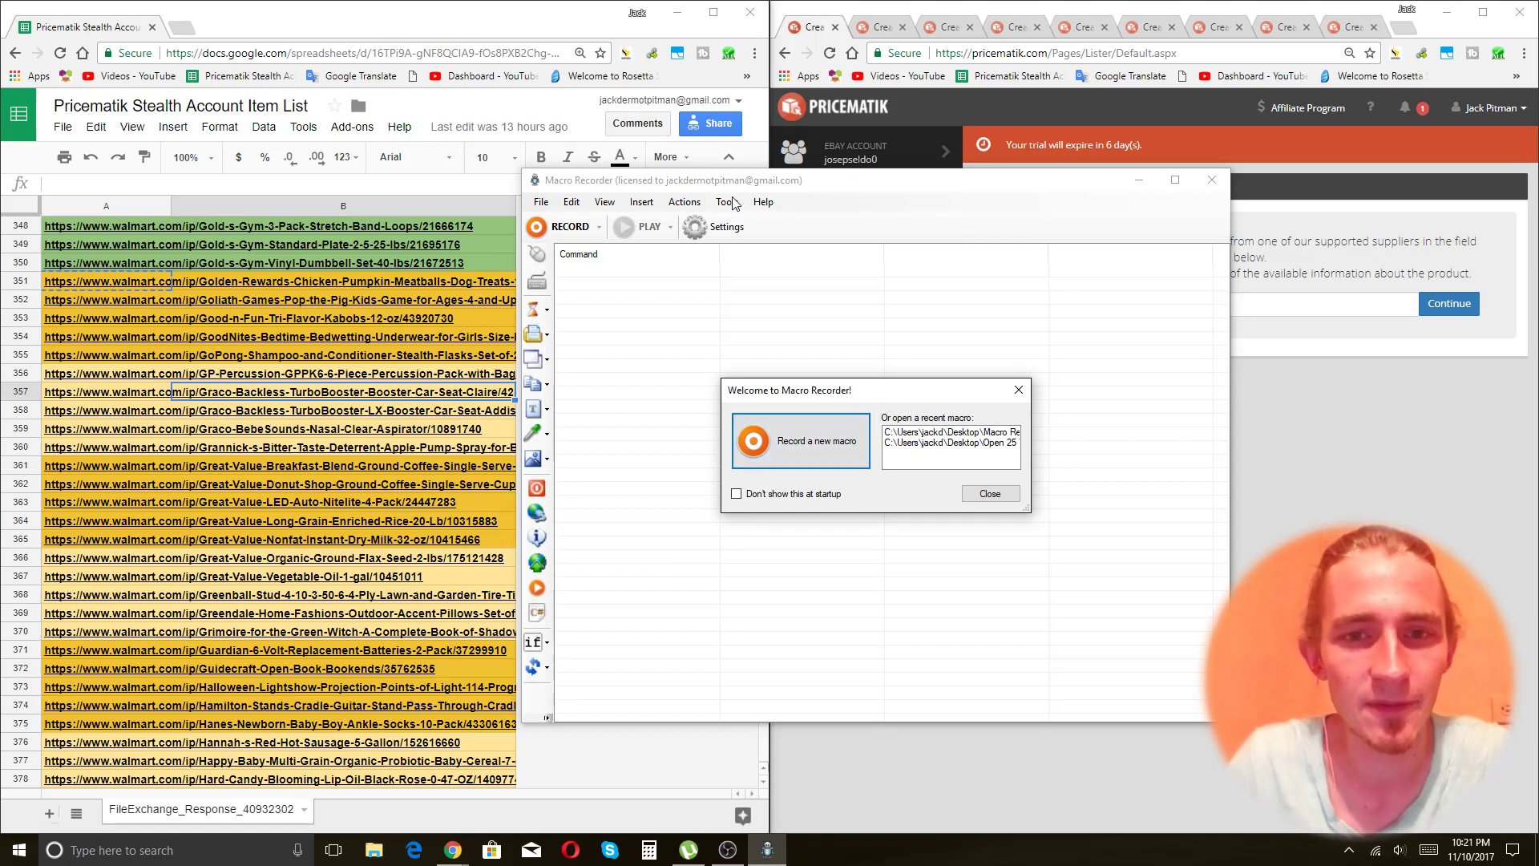
Record a trial macro that steps down a row and clicks Pricematik's Product URL field.
{"action": "left_click", "coordinate": [395, 34]}
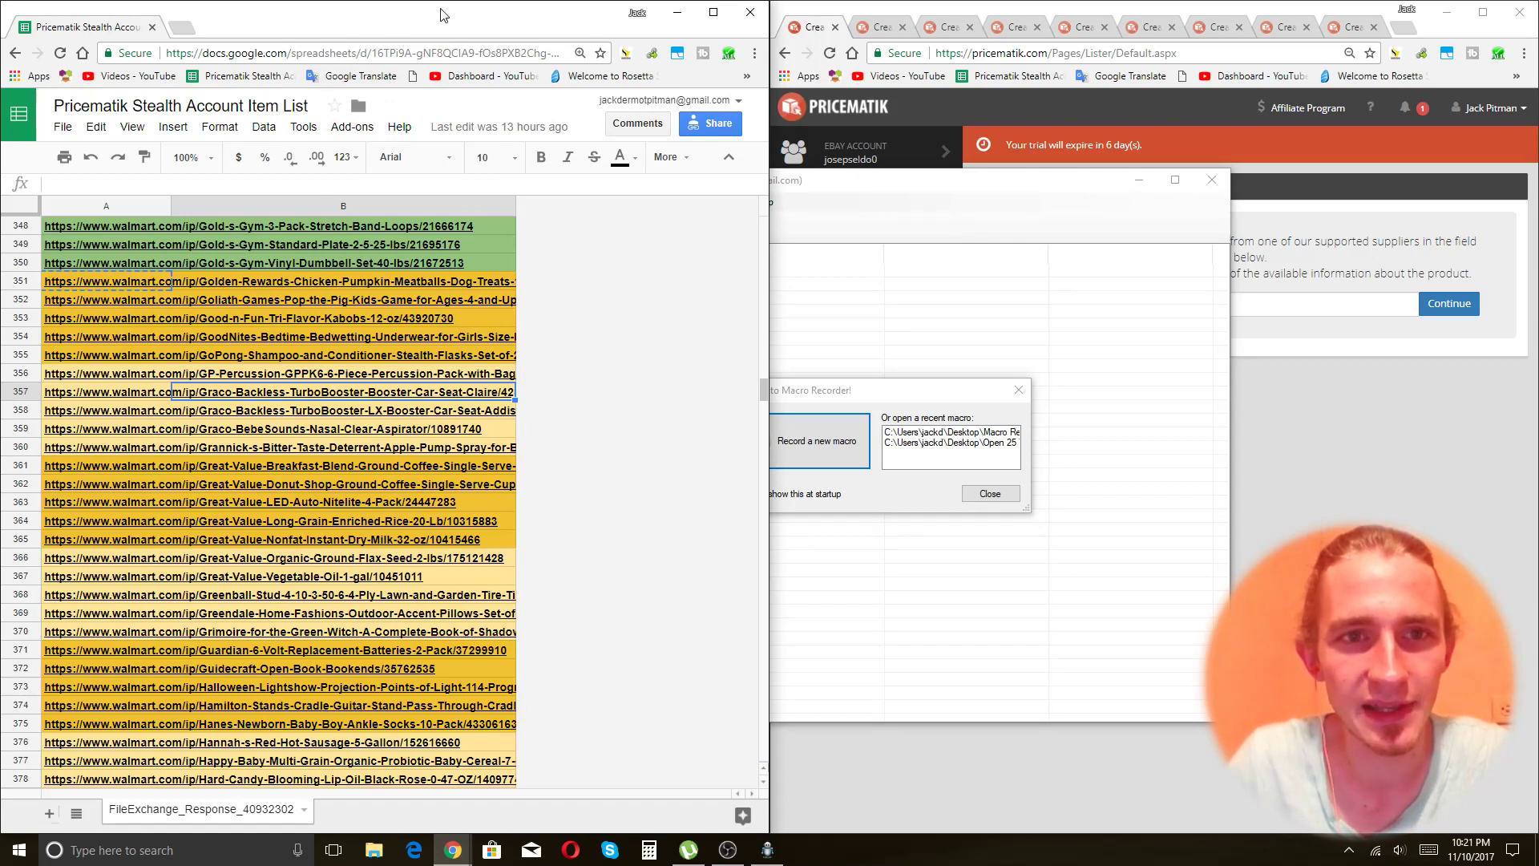
{"action": "left_click", "coordinate": [816, 440]}
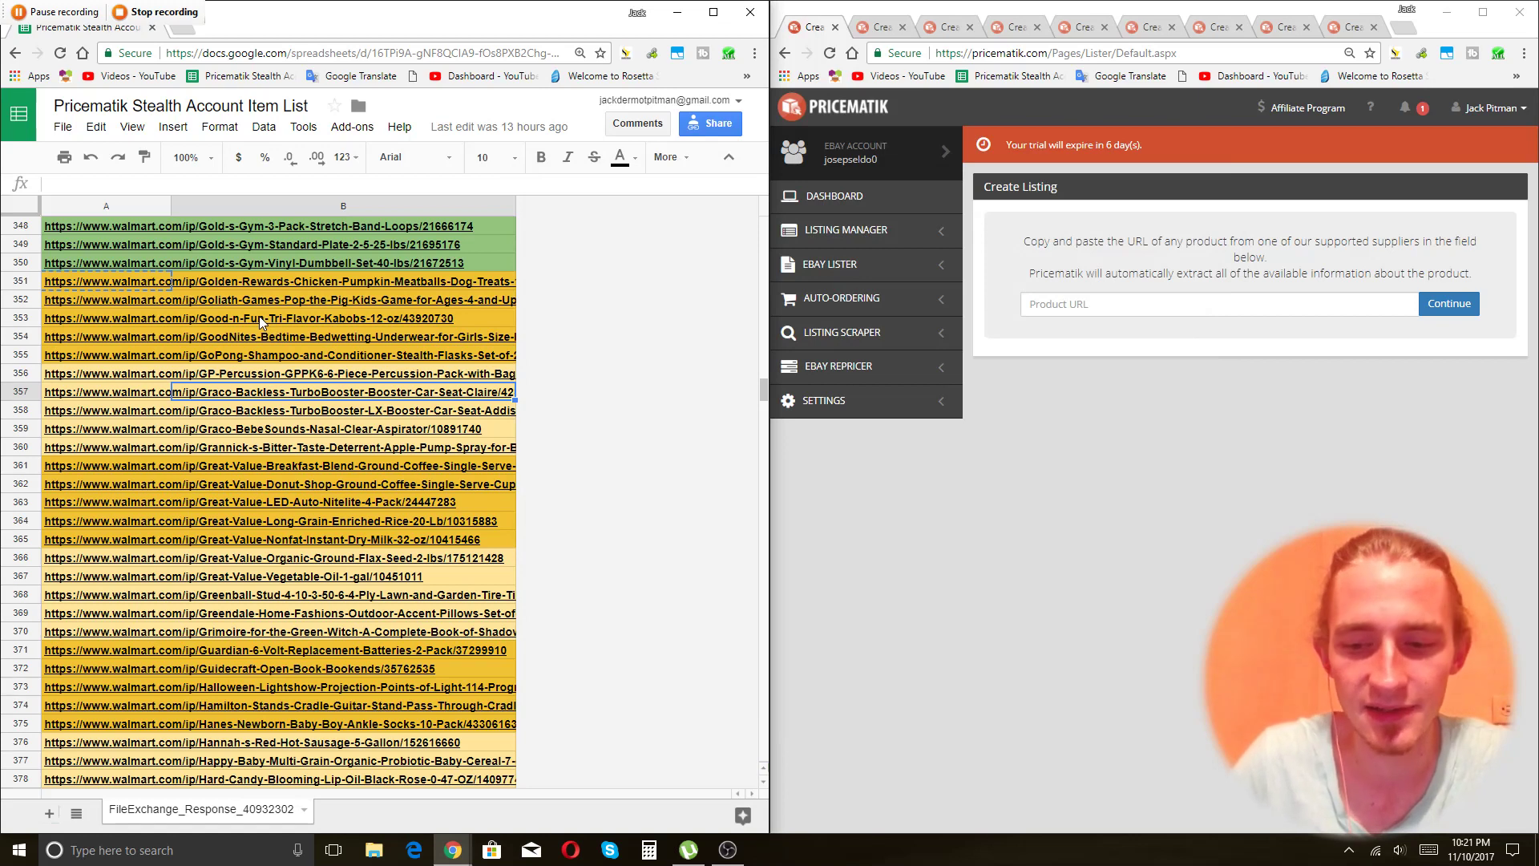
{"action": "key", "text": "Down"}
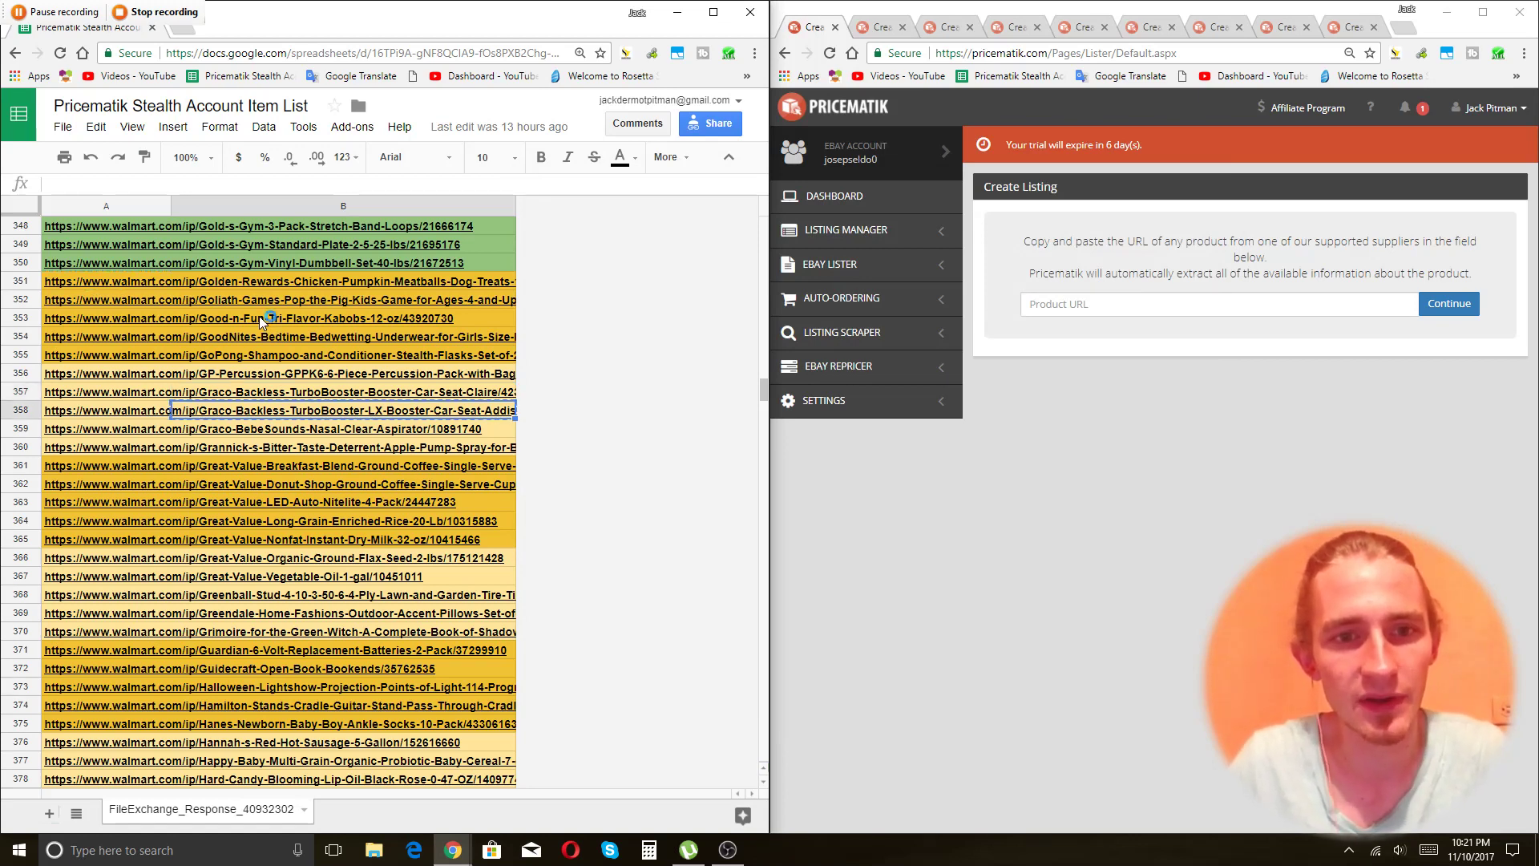
{"action": "left_click", "coordinate": [1224, 307]}
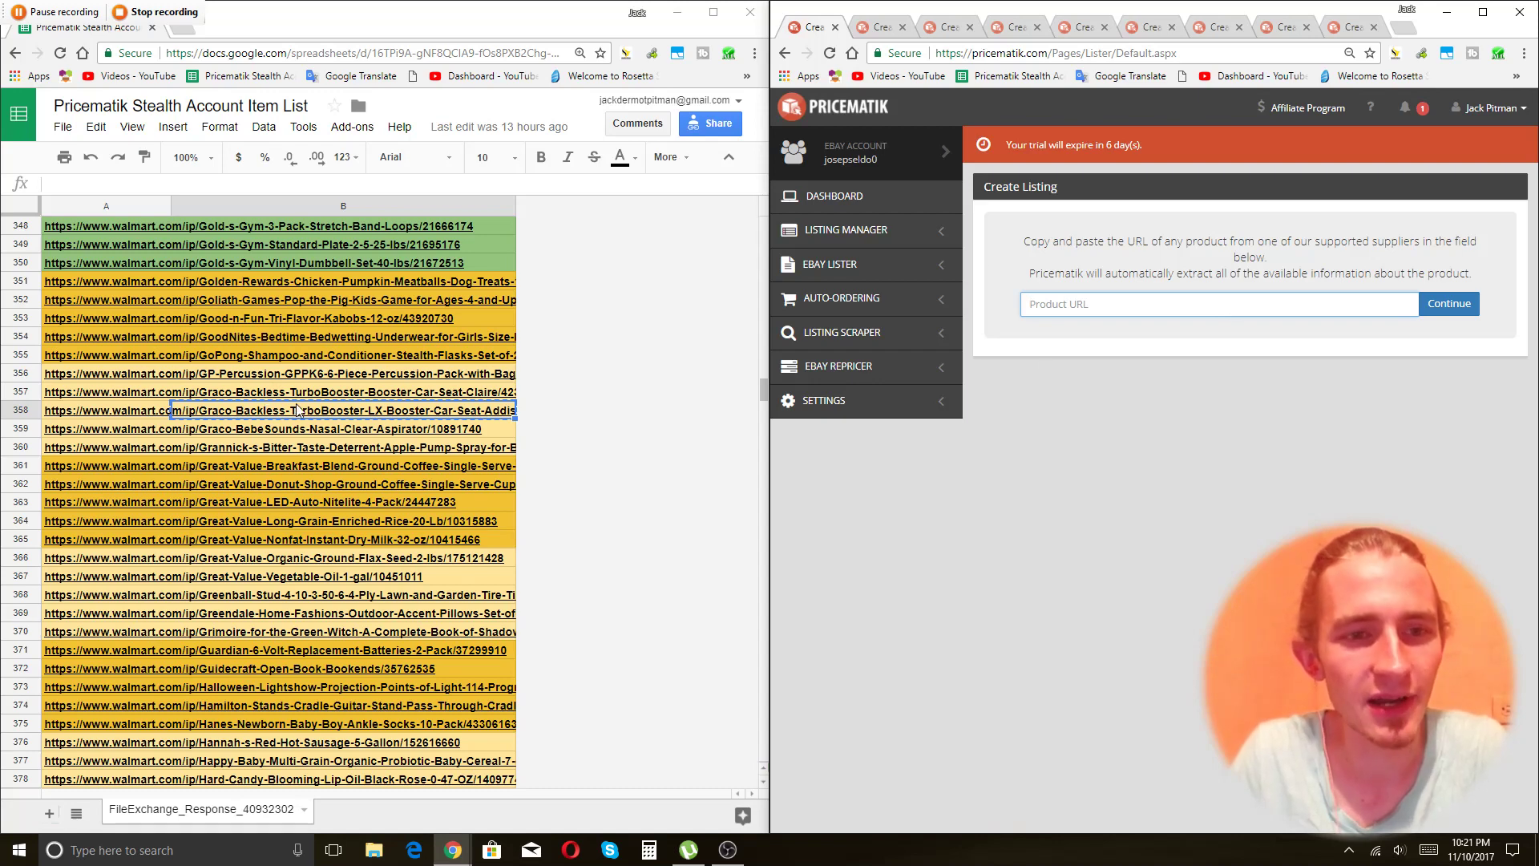
{"action": "left_click", "coordinate": [156, 11]}
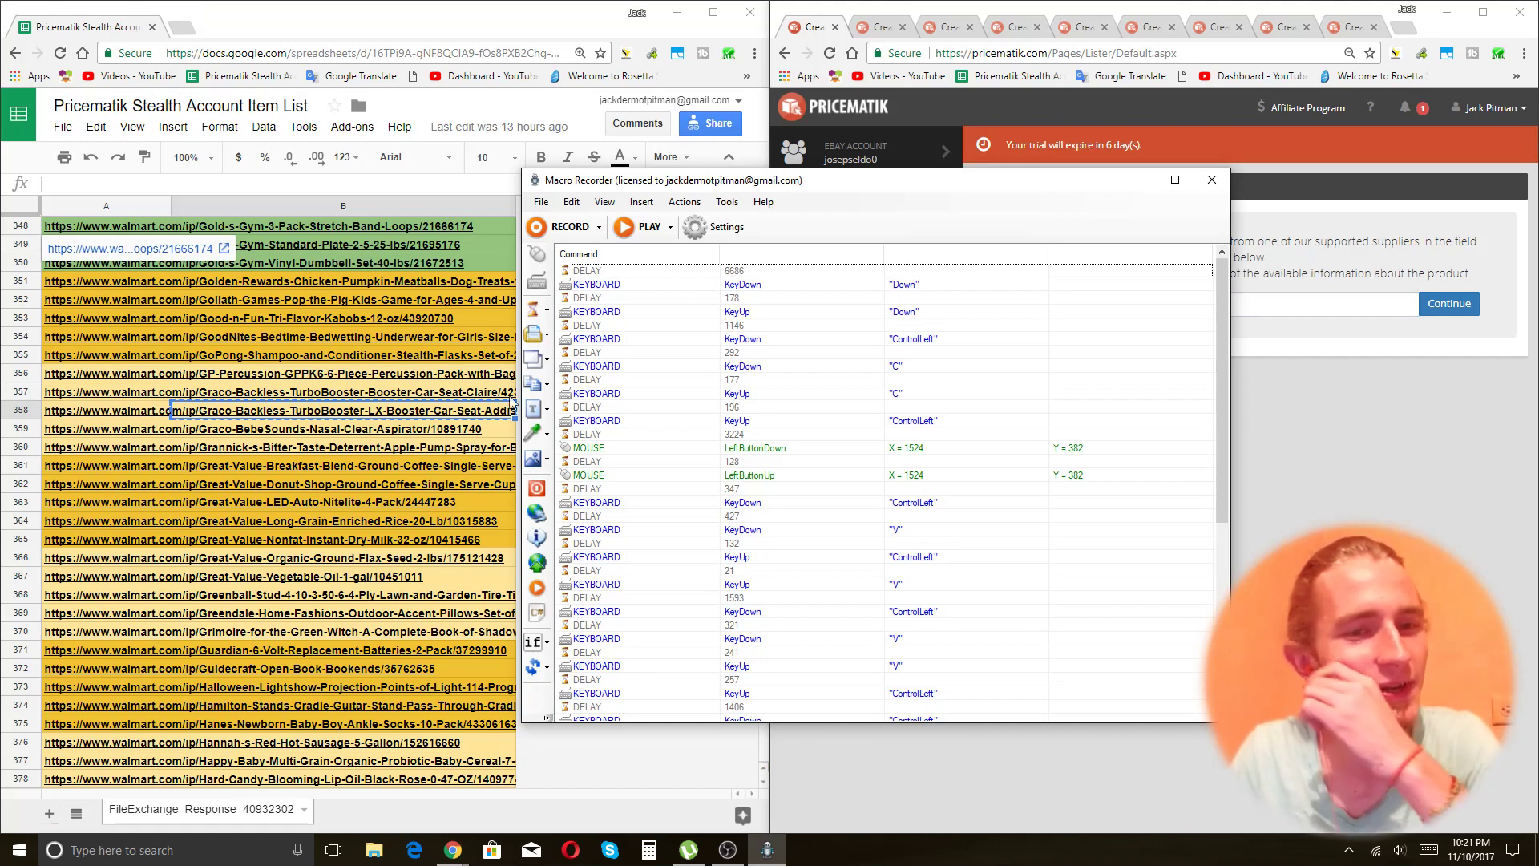
Reselect cell A350 in the spreadsheet as the macro's starting point.
{"action": "left_click", "coordinate": [511, 403]}
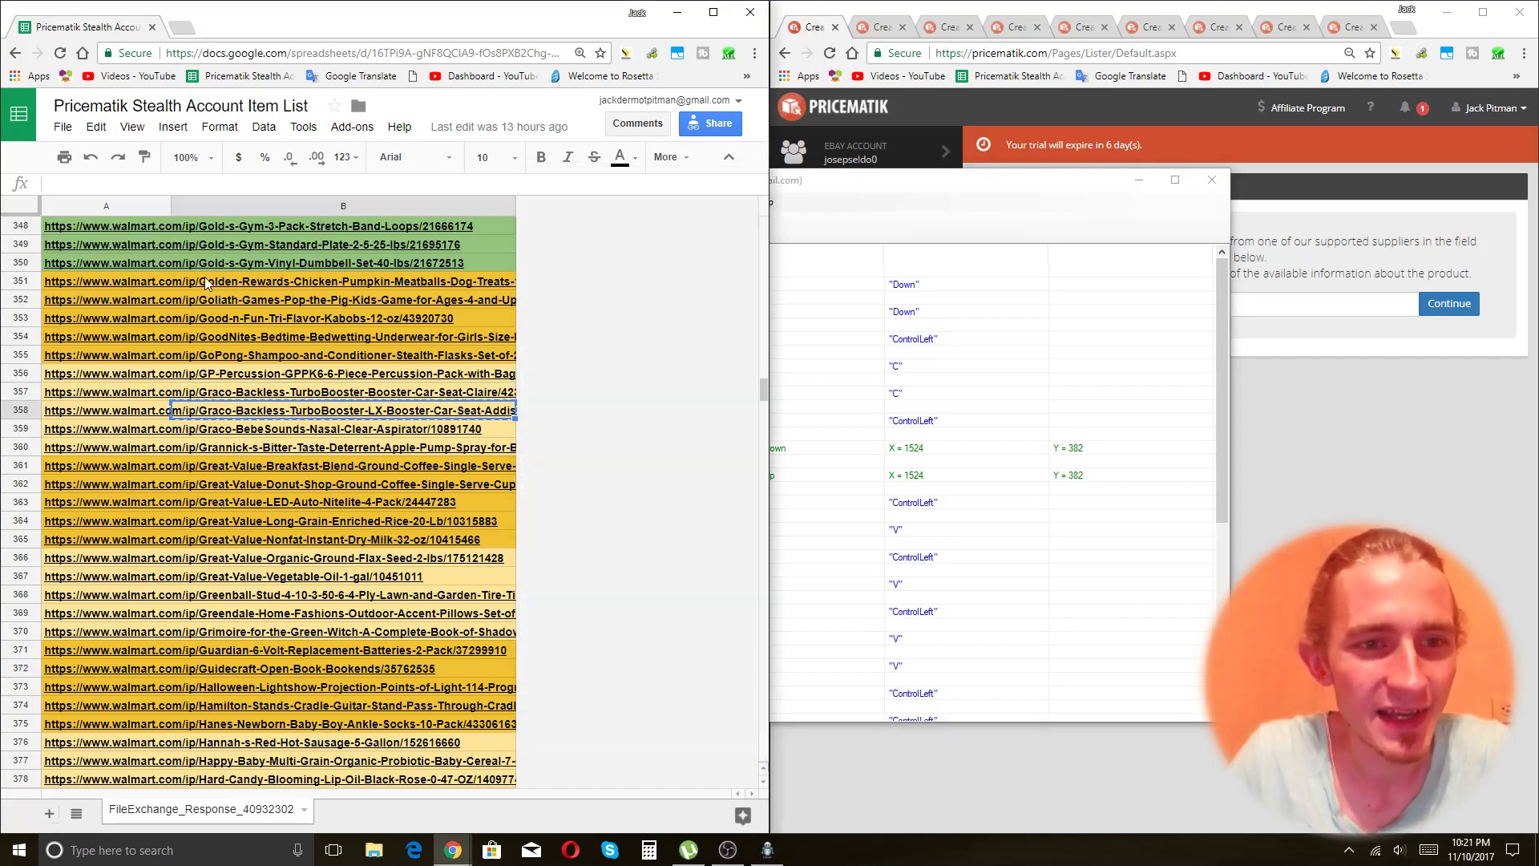
{"action": "left_click", "coordinate": [145, 414]}
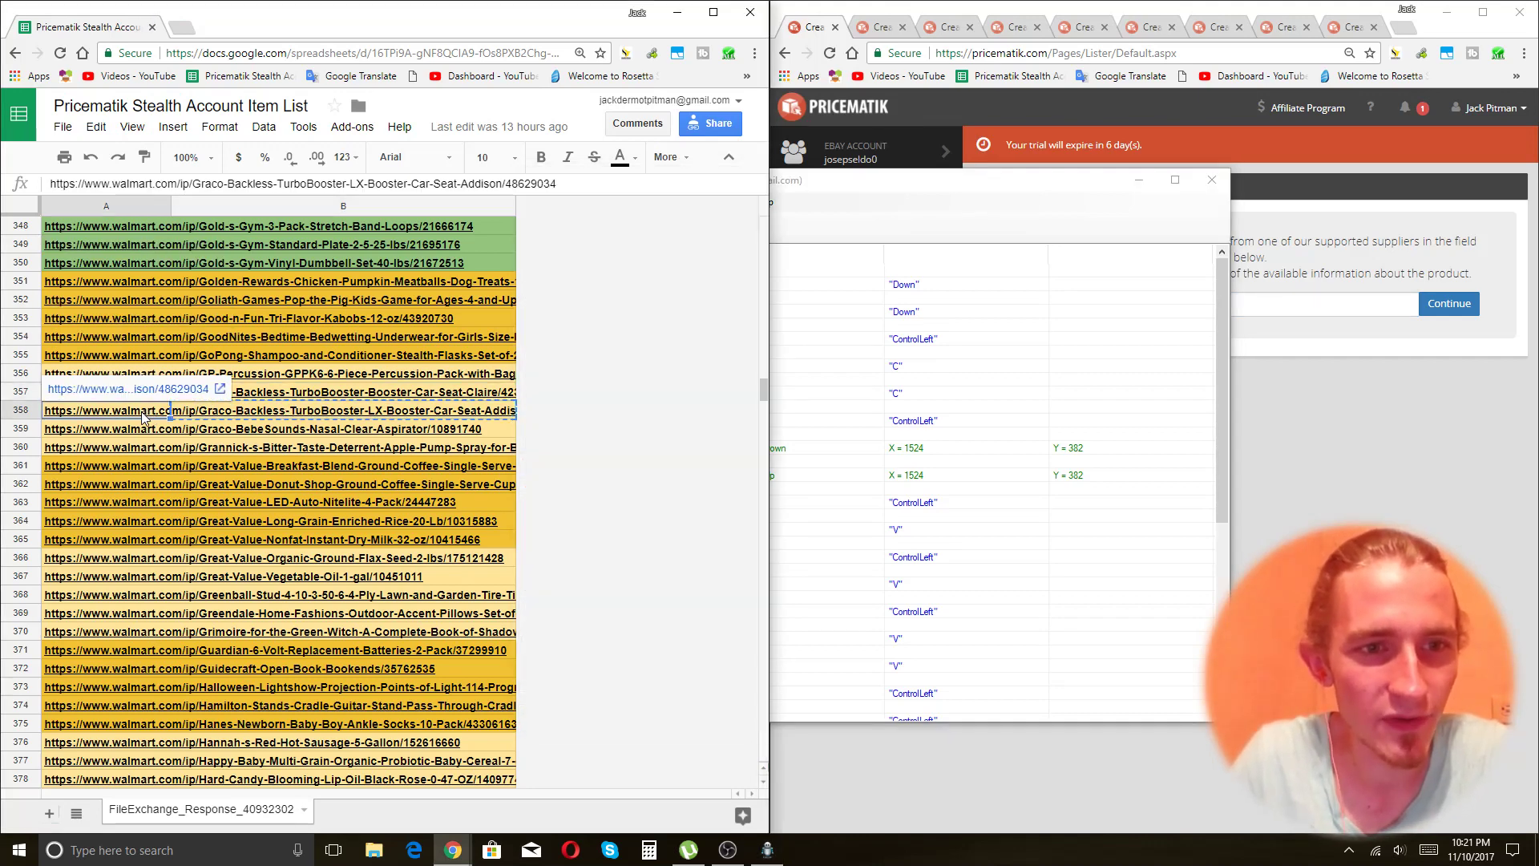
{"action": "left_click", "coordinate": [233, 415]}
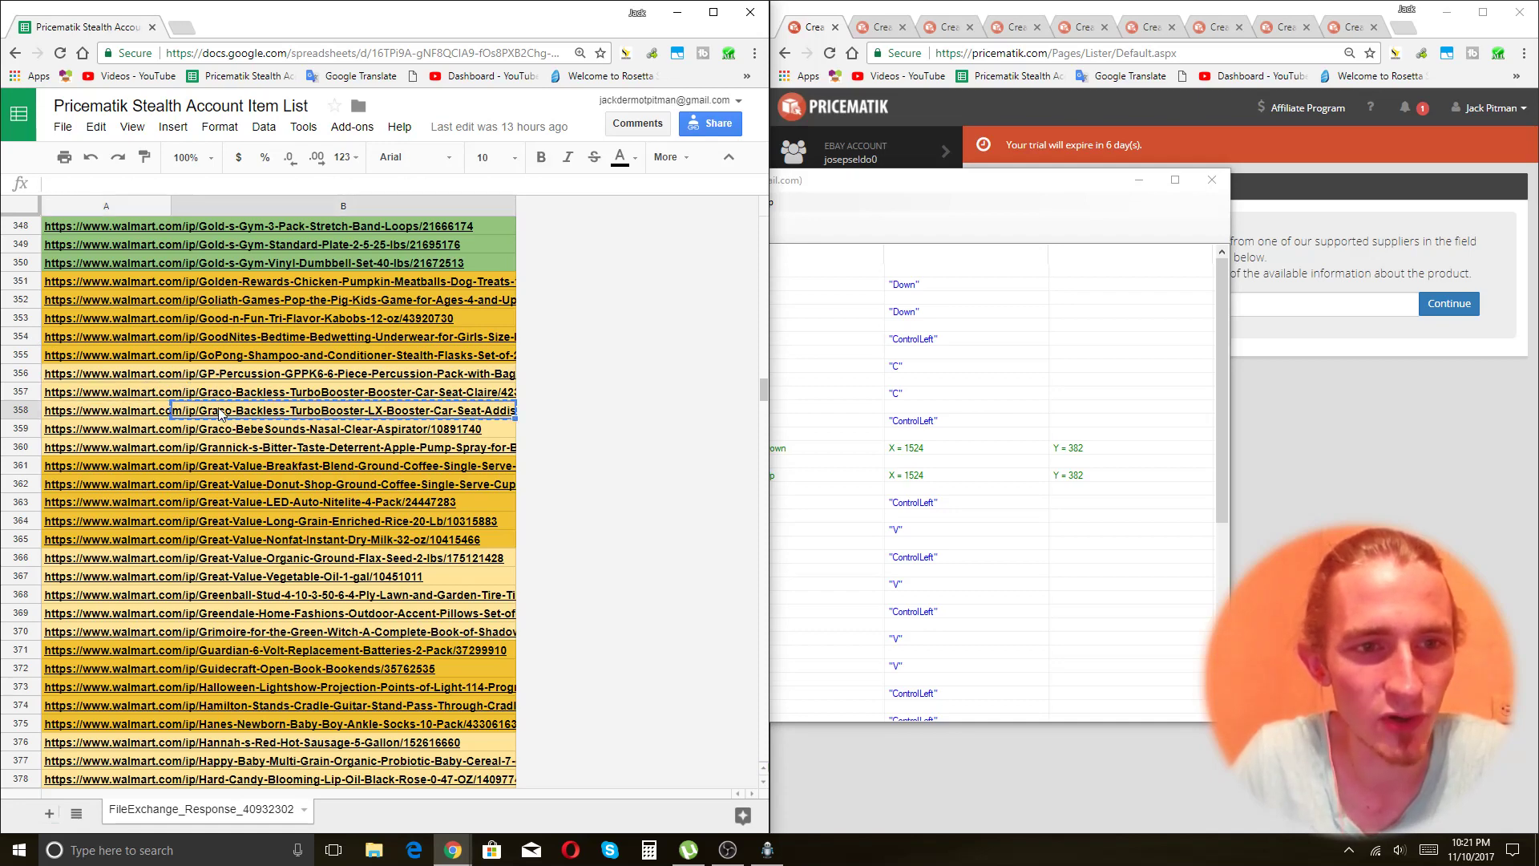
{"action": "left_click", "coordinate": [120, 375]}
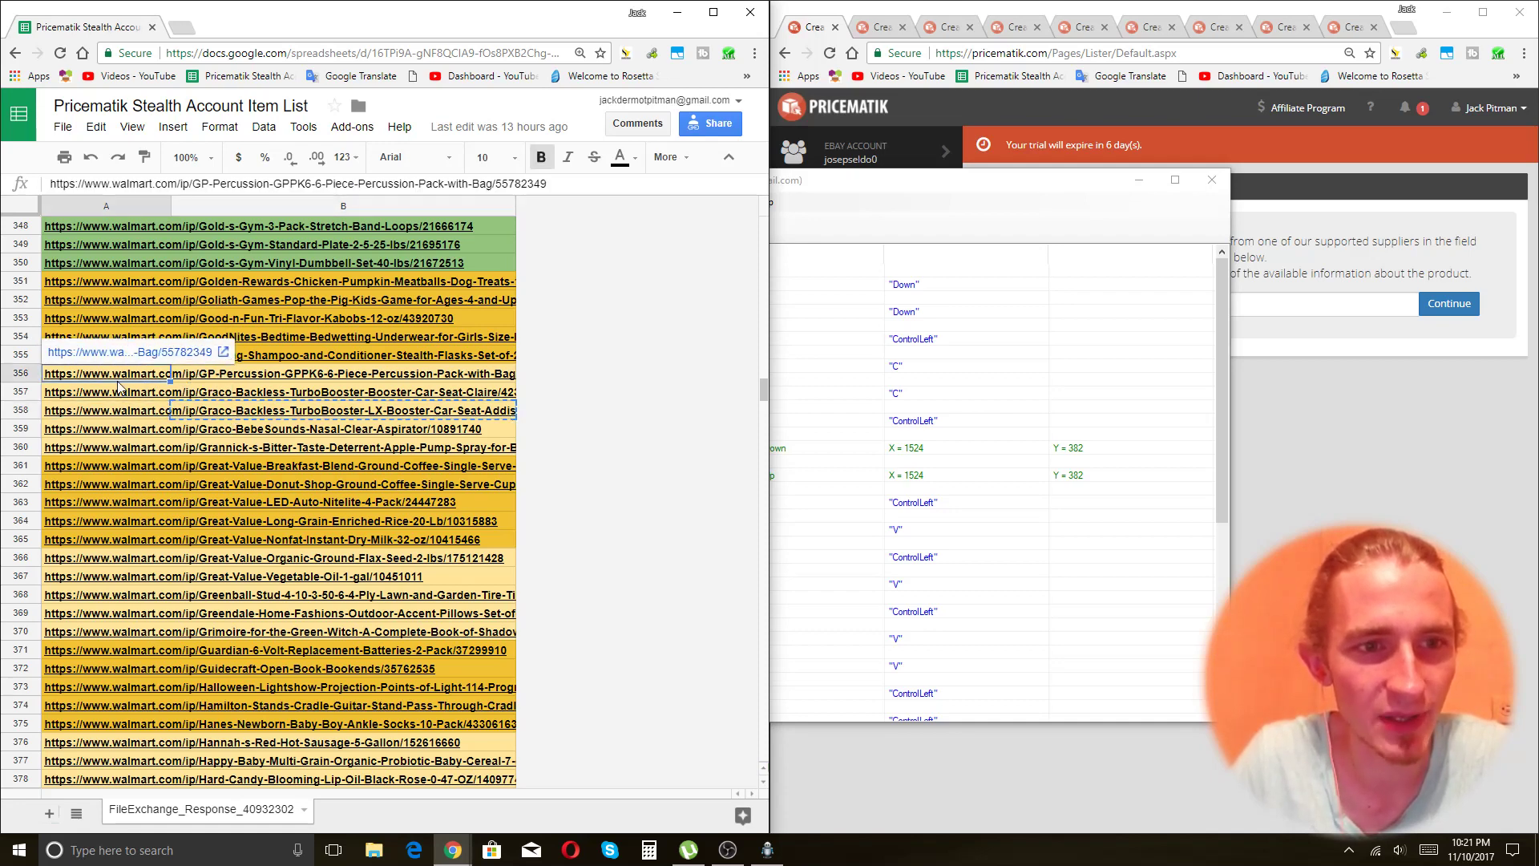
{"action": "left_click", "coordinate": [109, 362]}
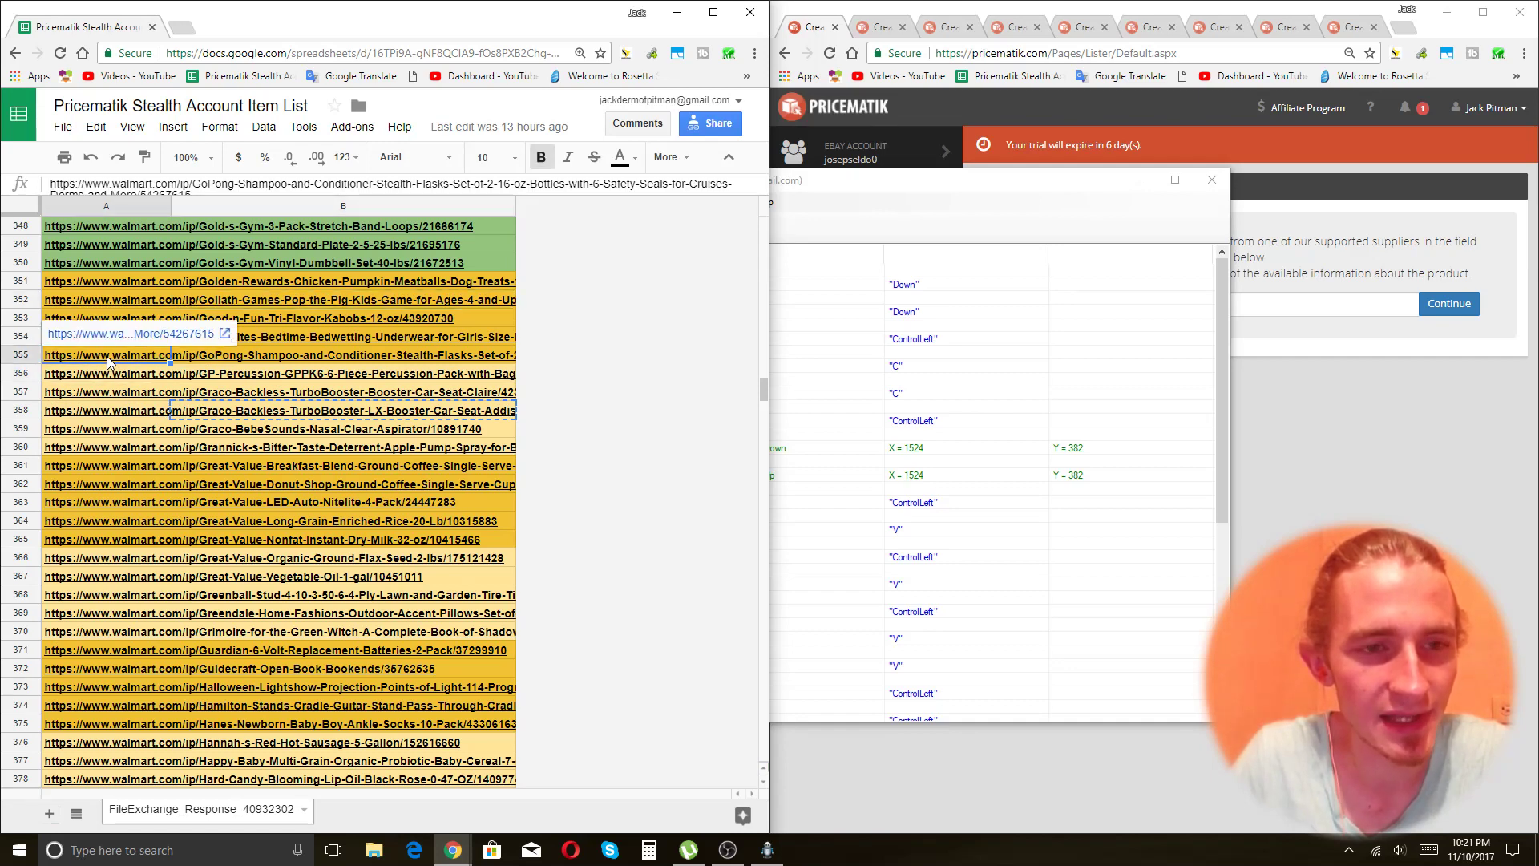
{"action": "left_click", "coordinate": [110, 265]}
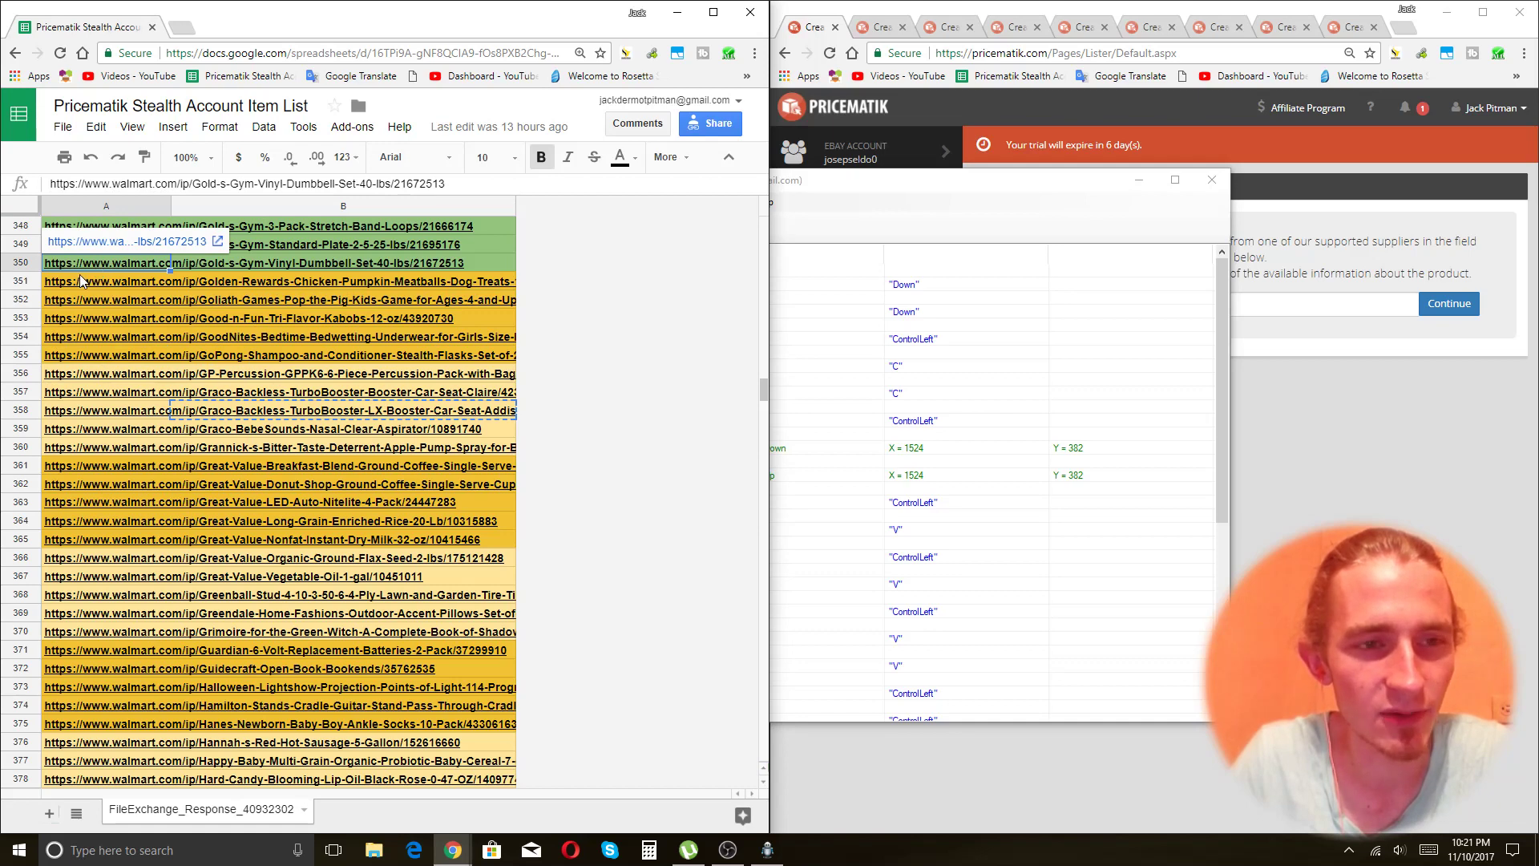
{"action": "left_click", "coordinate": [866, 198]}
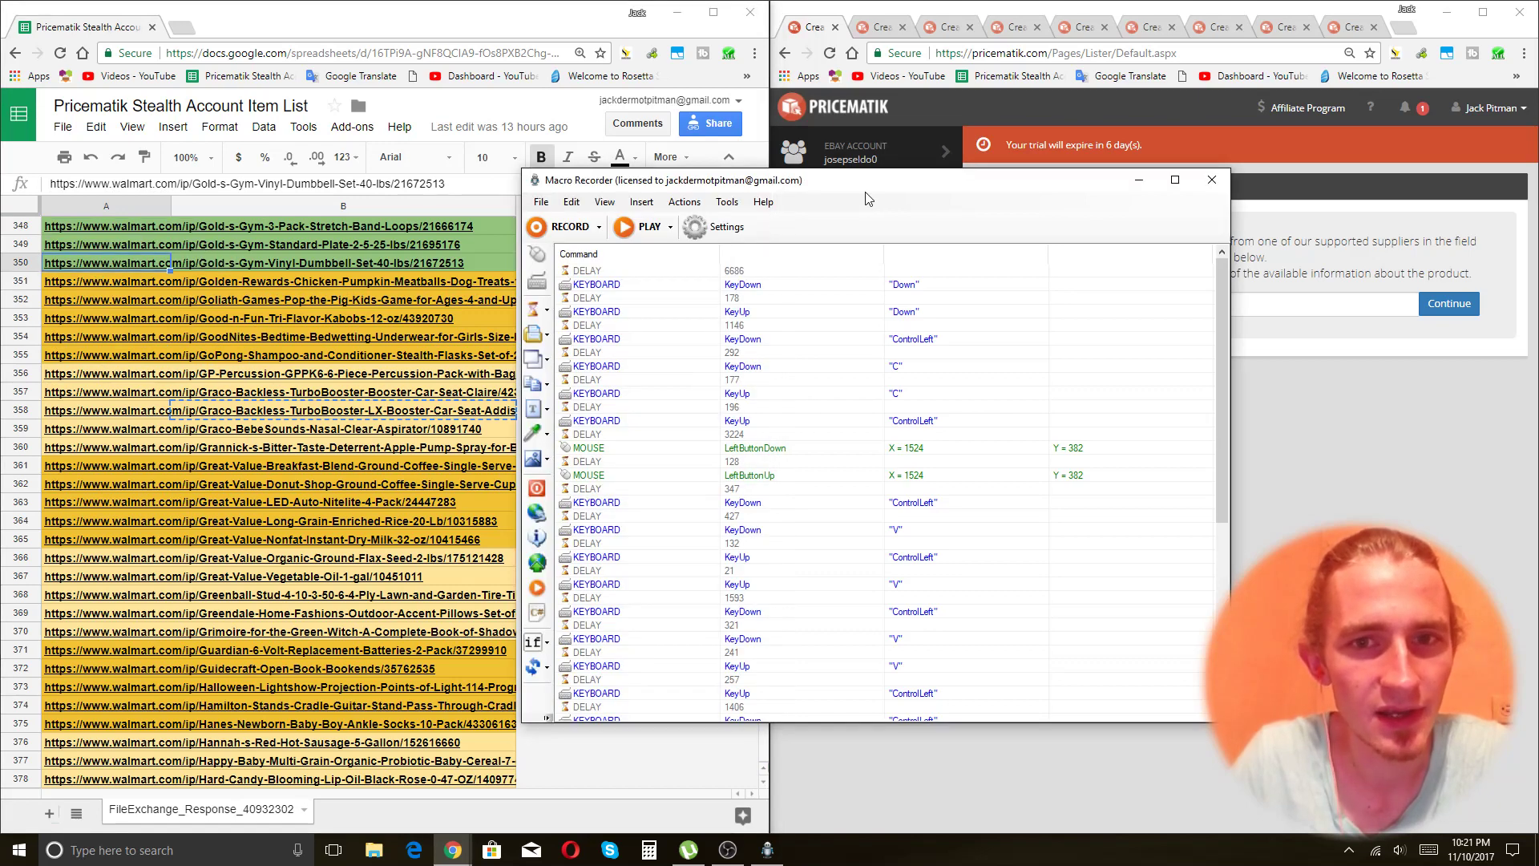
Overwrite the macro: paste the A351 Golden Rewards URL into Product URL, submit, return to sheet.
{"action": "left_click", "coordinate": [577, 233]}
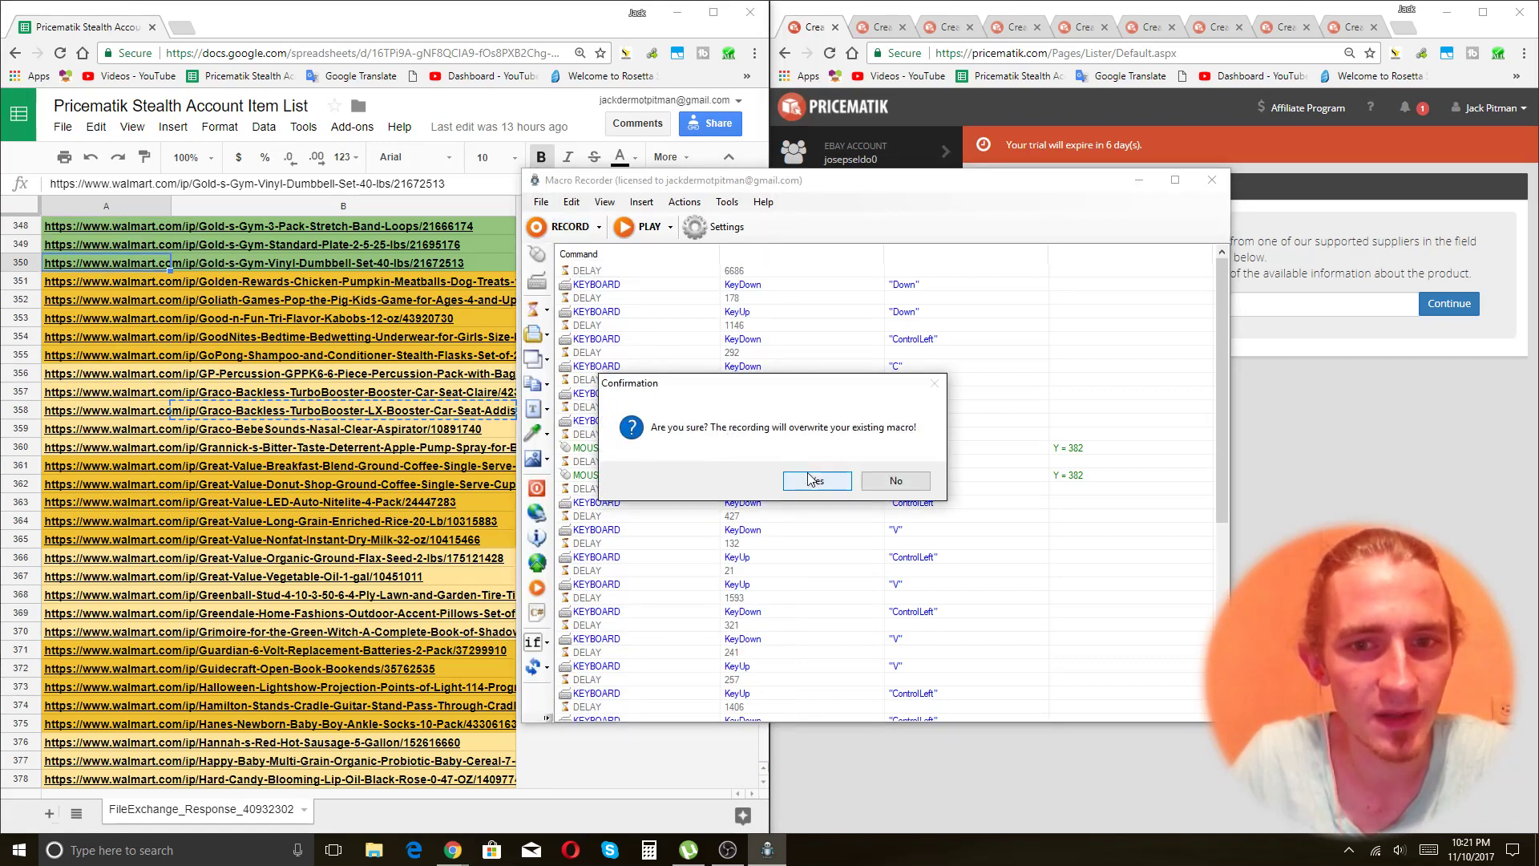
{"action": "left_click", "coordinate": [806, 480]}
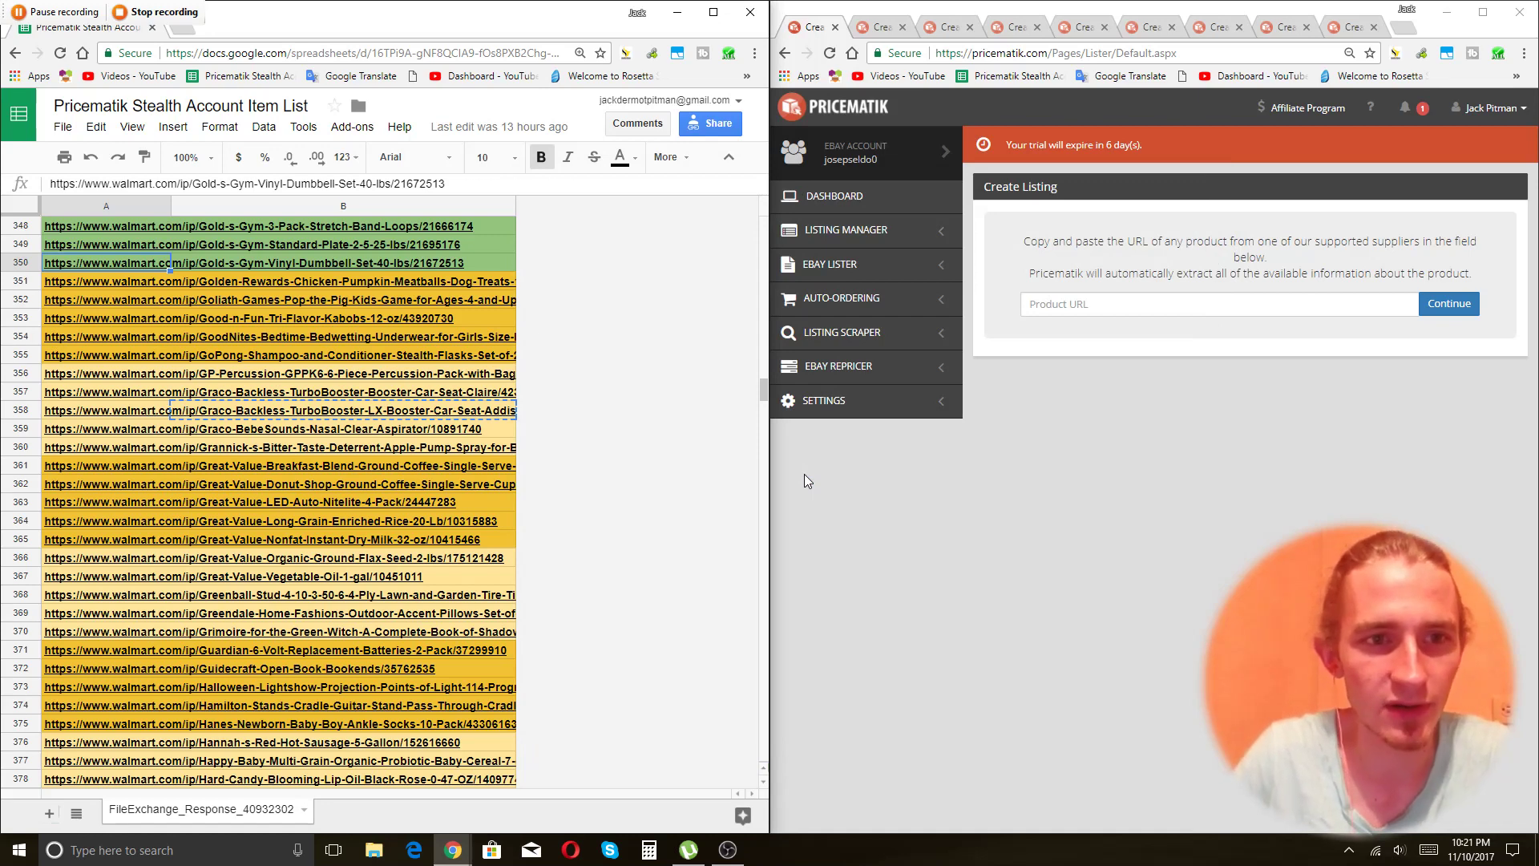
{"action": "key", "text": "Down"}
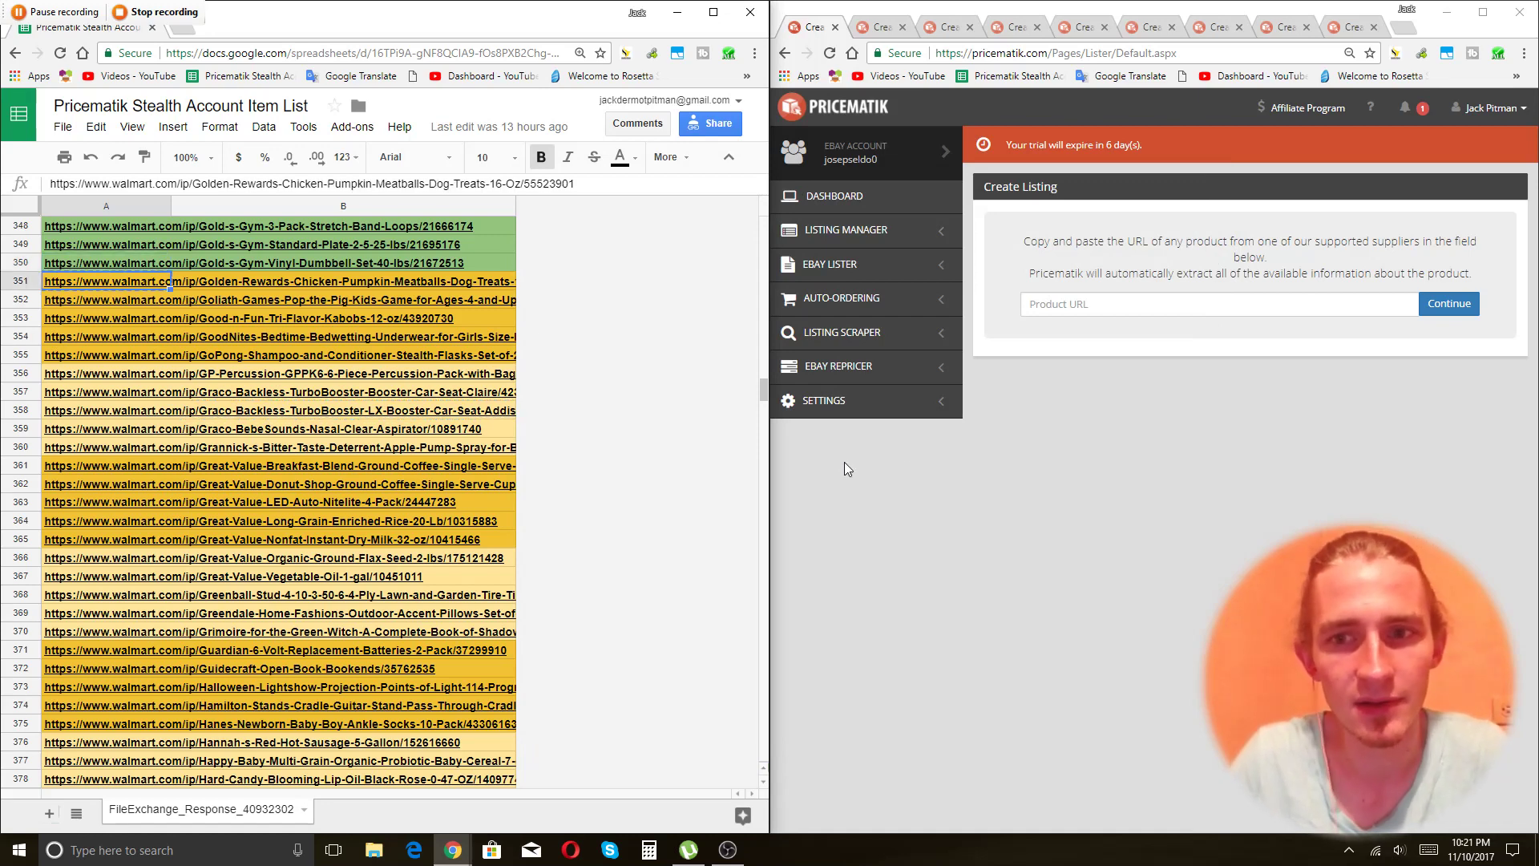
{"action": "left_click", "coordinate": [1259, 309]}
{"action": "type", "text": "https://www.walmart.com/ip/Golden-Rewards-Chicken-Pumpkin-Meatballs-Dog-Treats-16-Oz/55523901"}
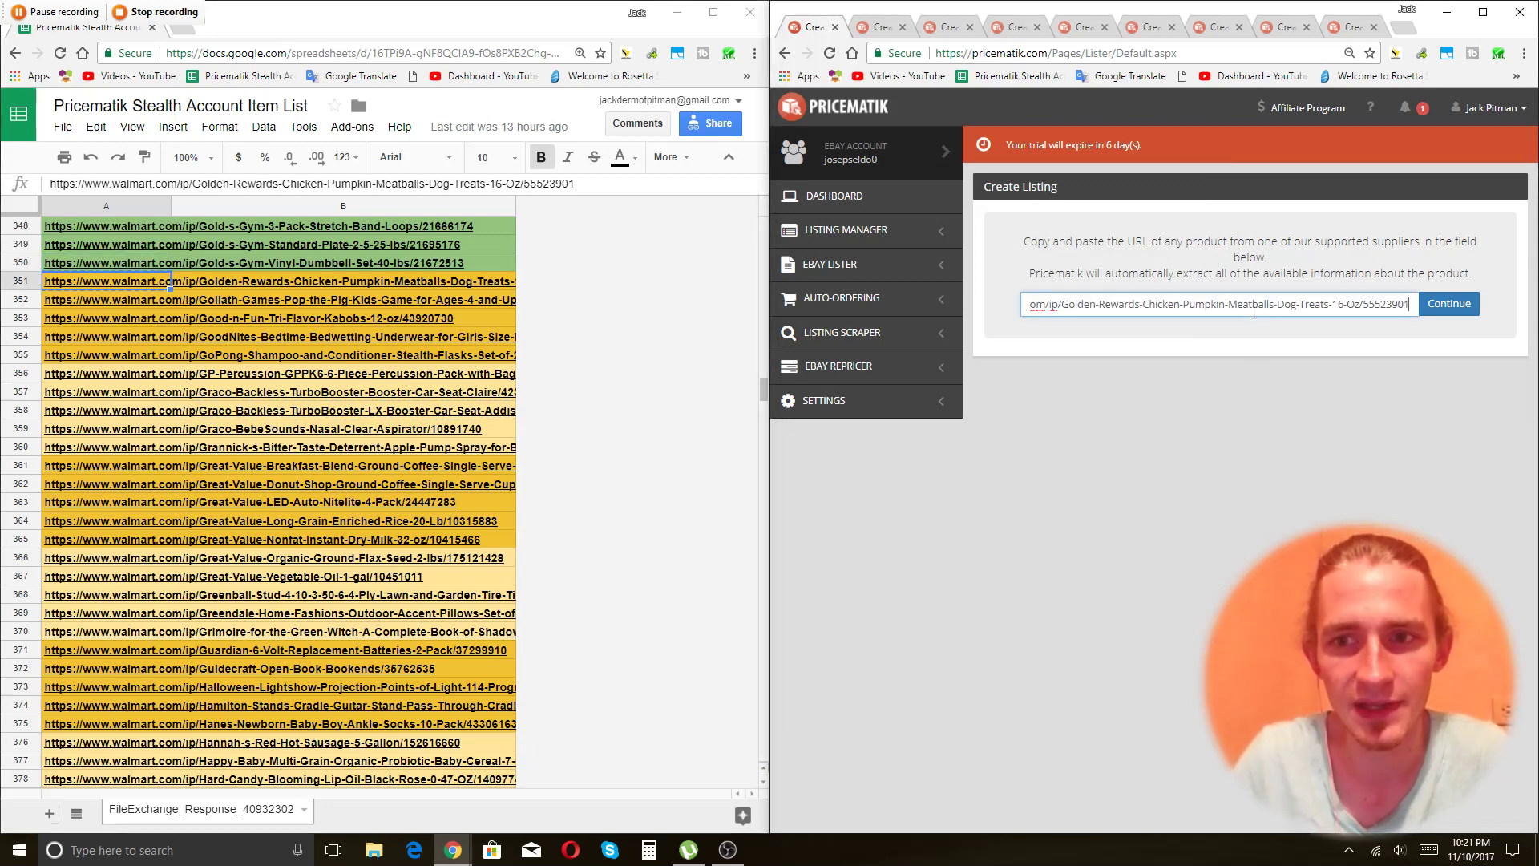
{"action": "left_click", "coordinate": [1452, 304]}
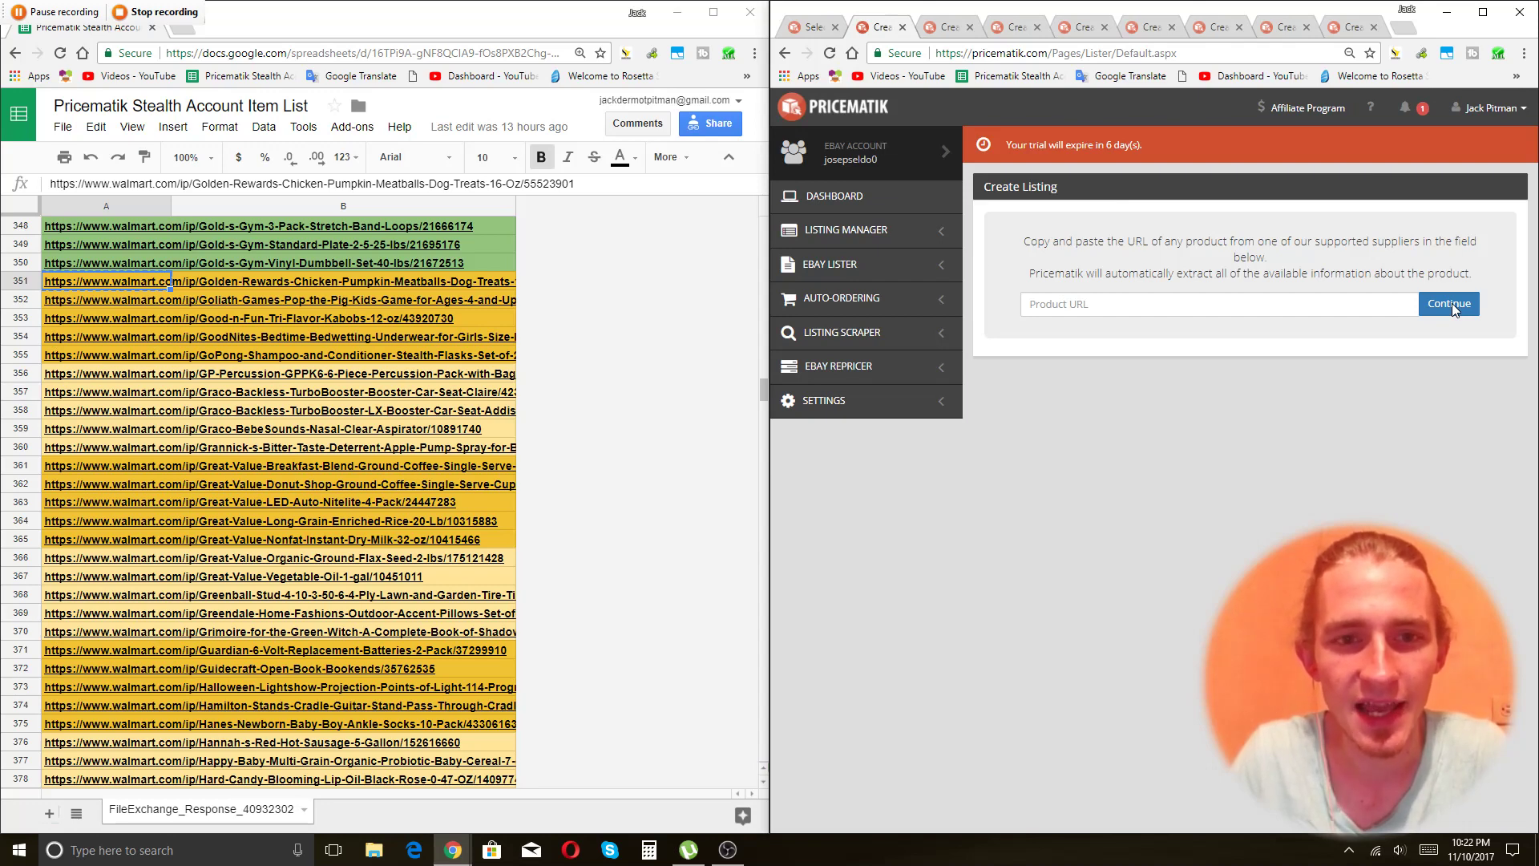
{"action": "key", "text": "alt+Tab"}
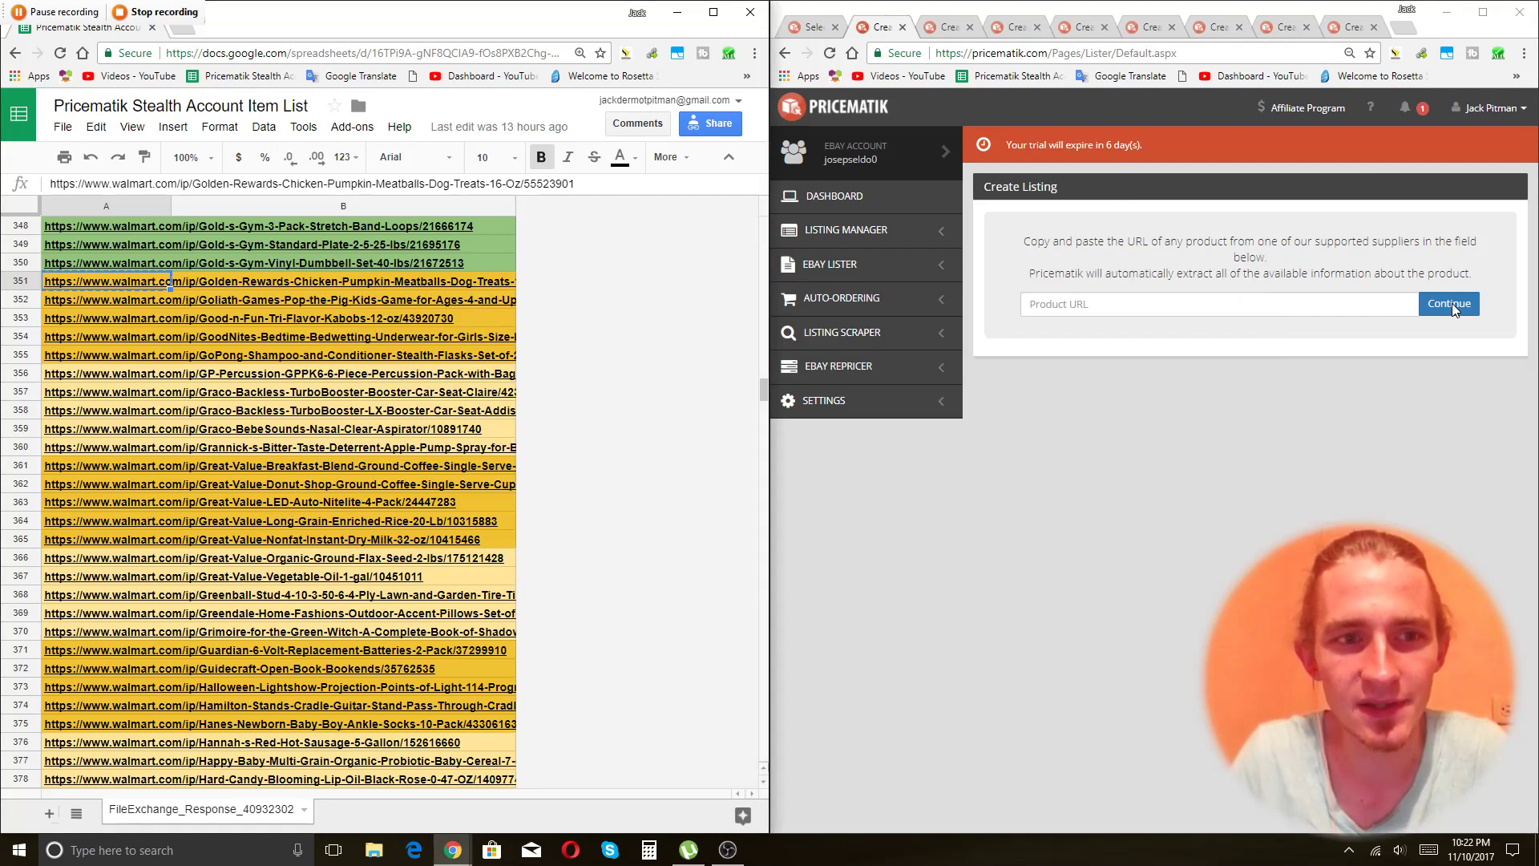
{"action": "left_click", "coordinate": [178, 13]}
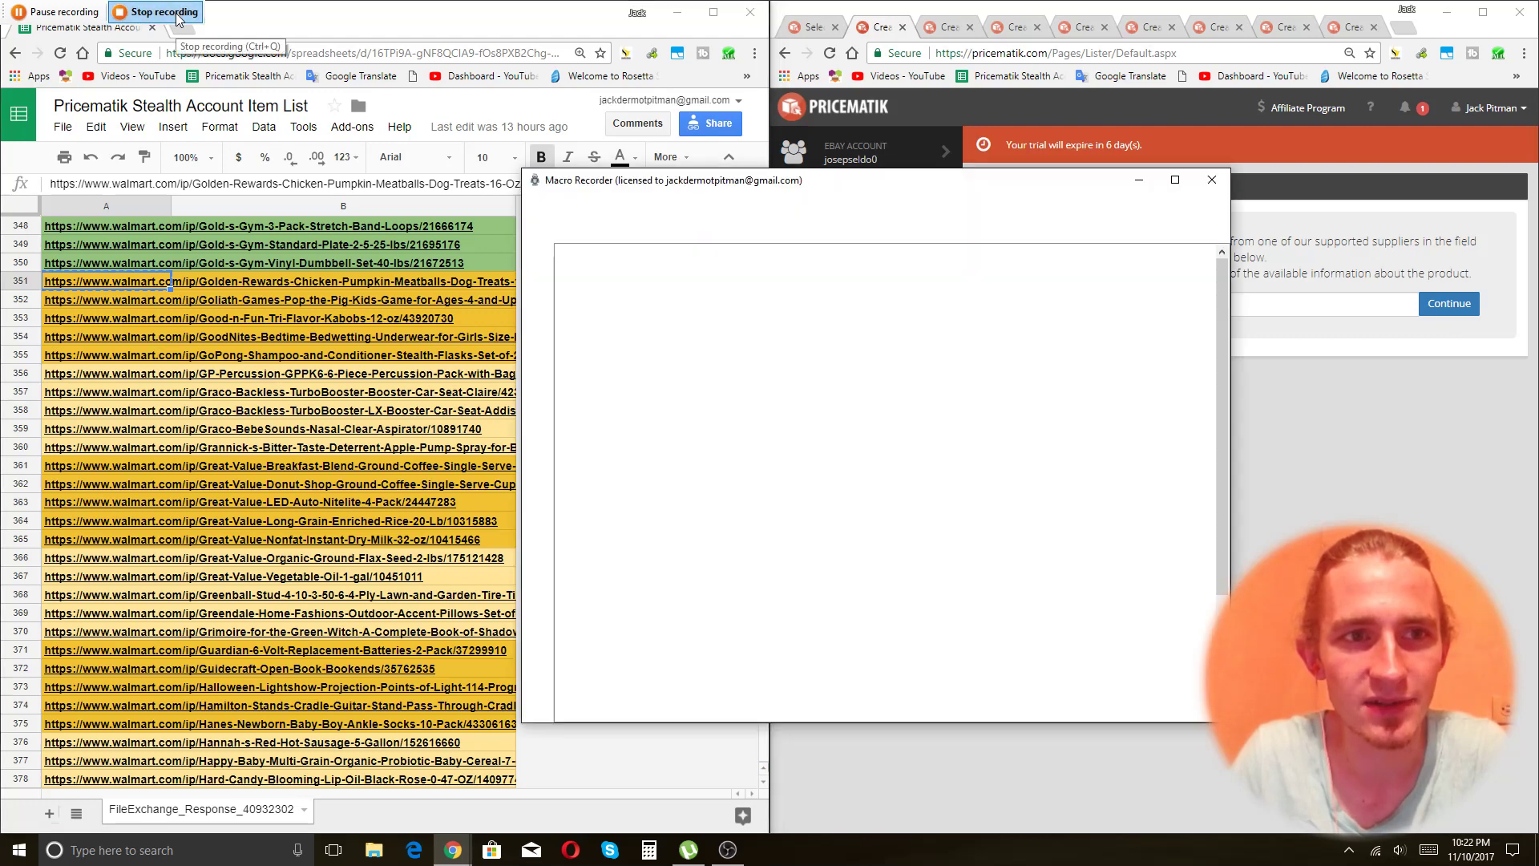
Set every delay in the recorded macro to 50 ms.
{"action": "left_click", "coordinate": [752, 341]}
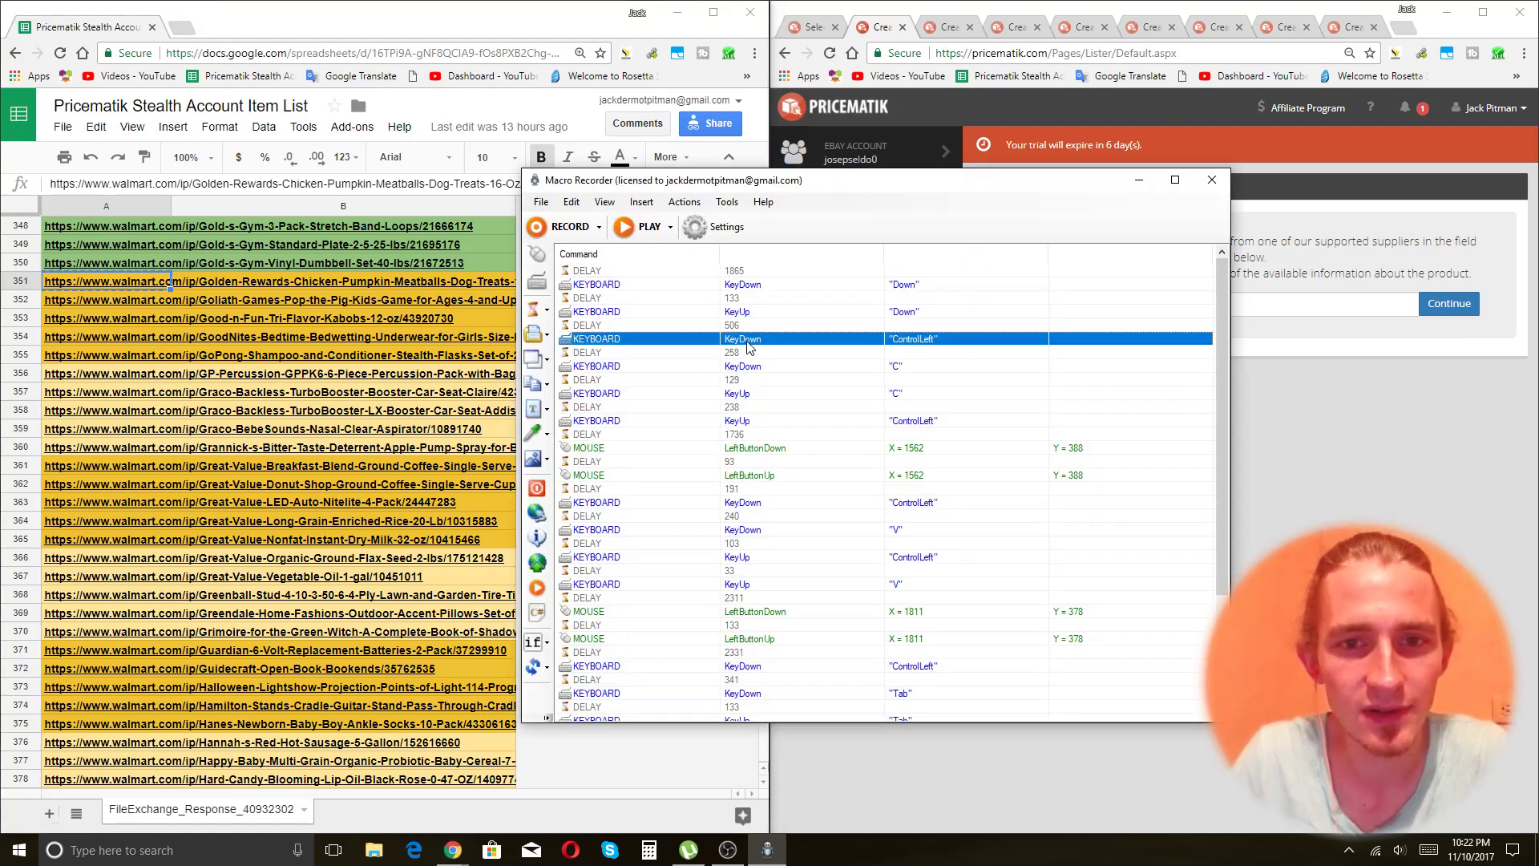
{"action": "key", "text": "ctrl+a"}
{"action": "right_click", "coordinate": [763, 324]}
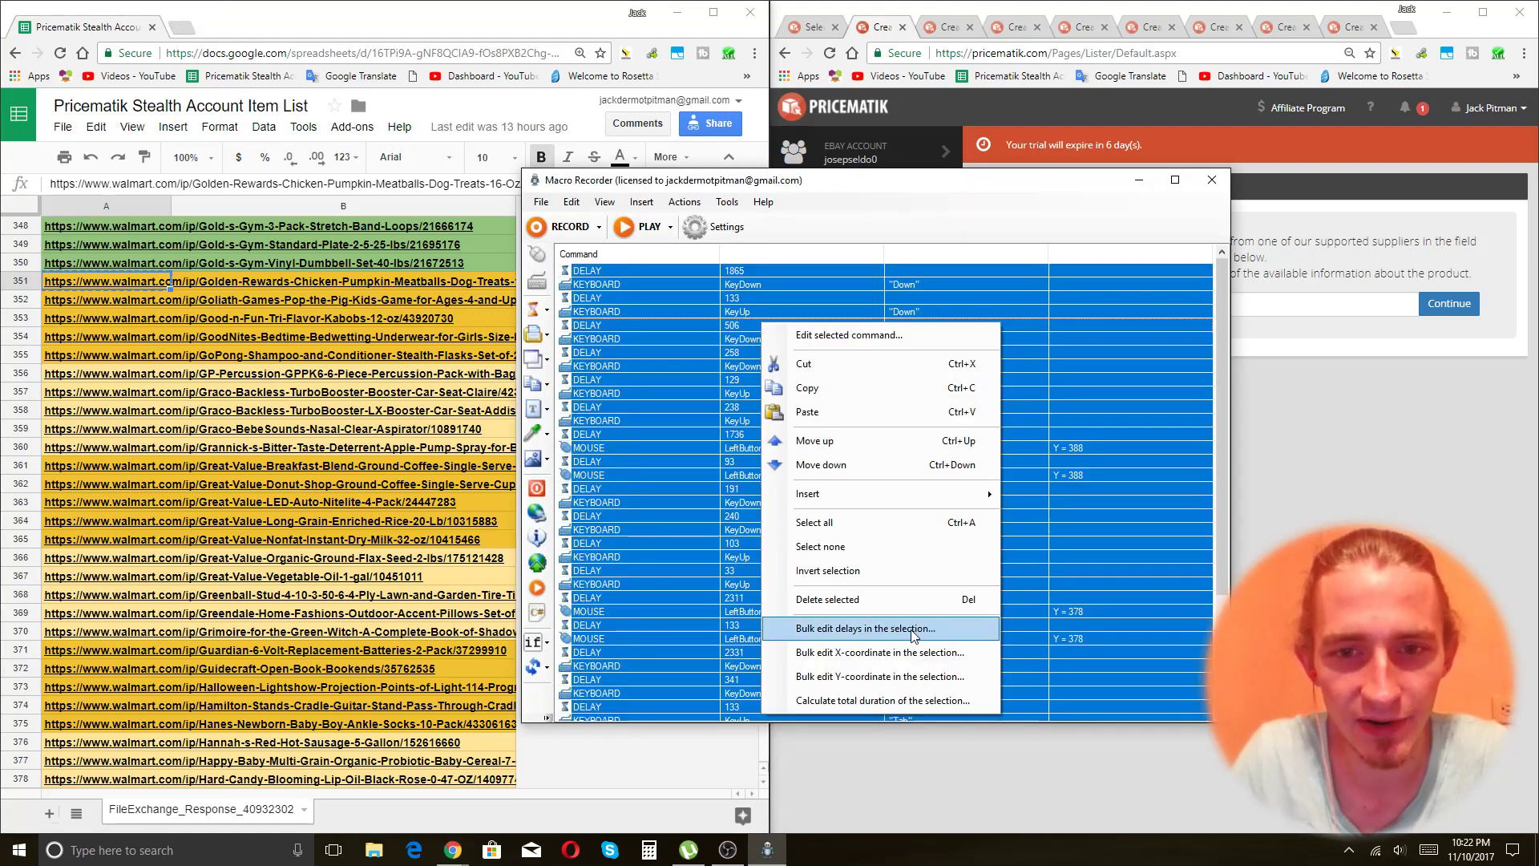
{"action": "left_click", "coordinate": [894, 628]}
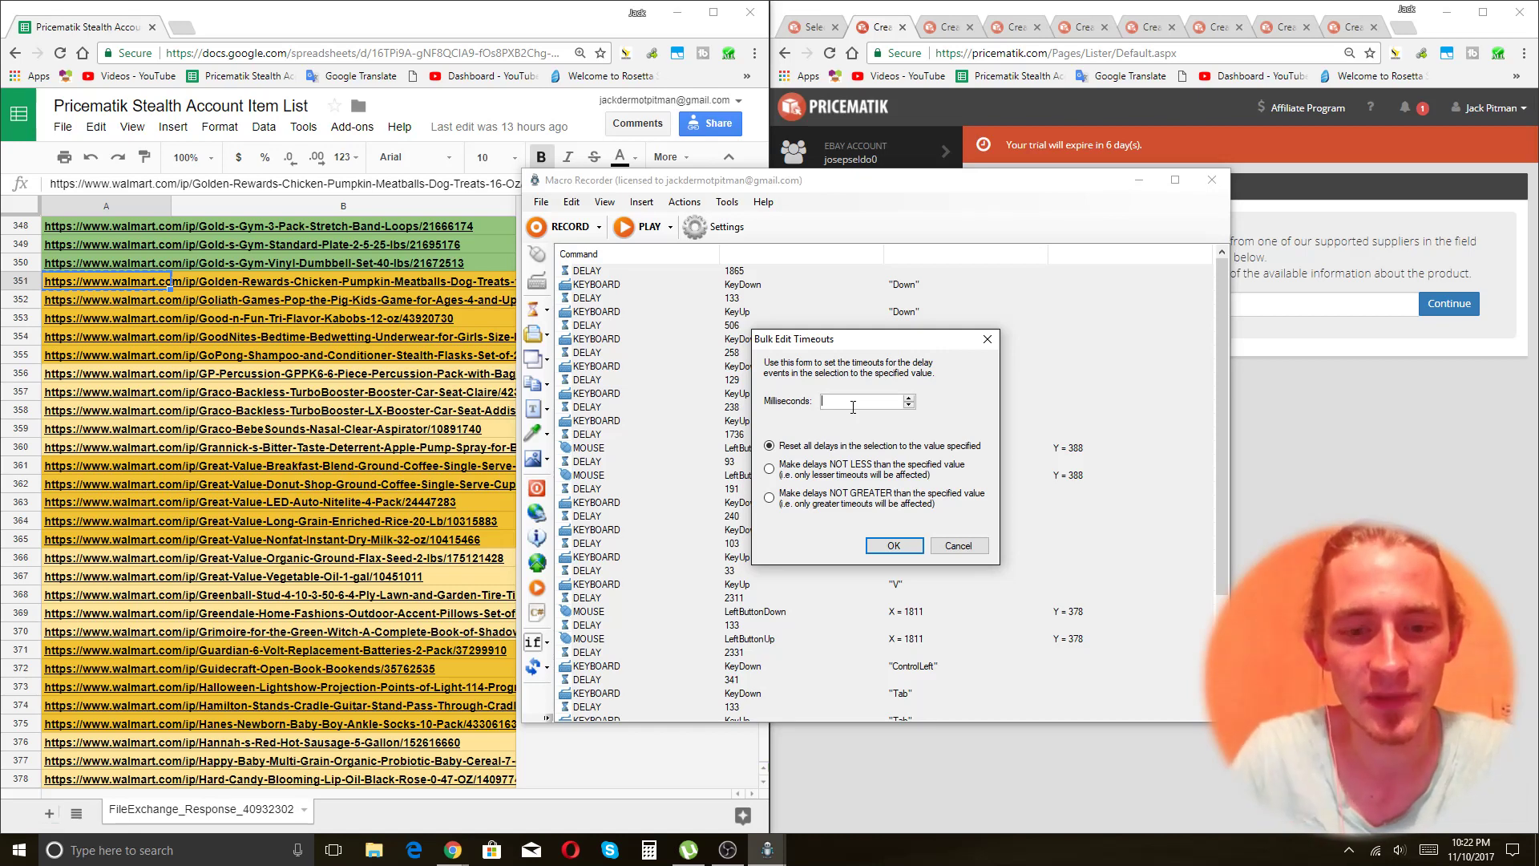
{"action": "key", "text": "Return"}
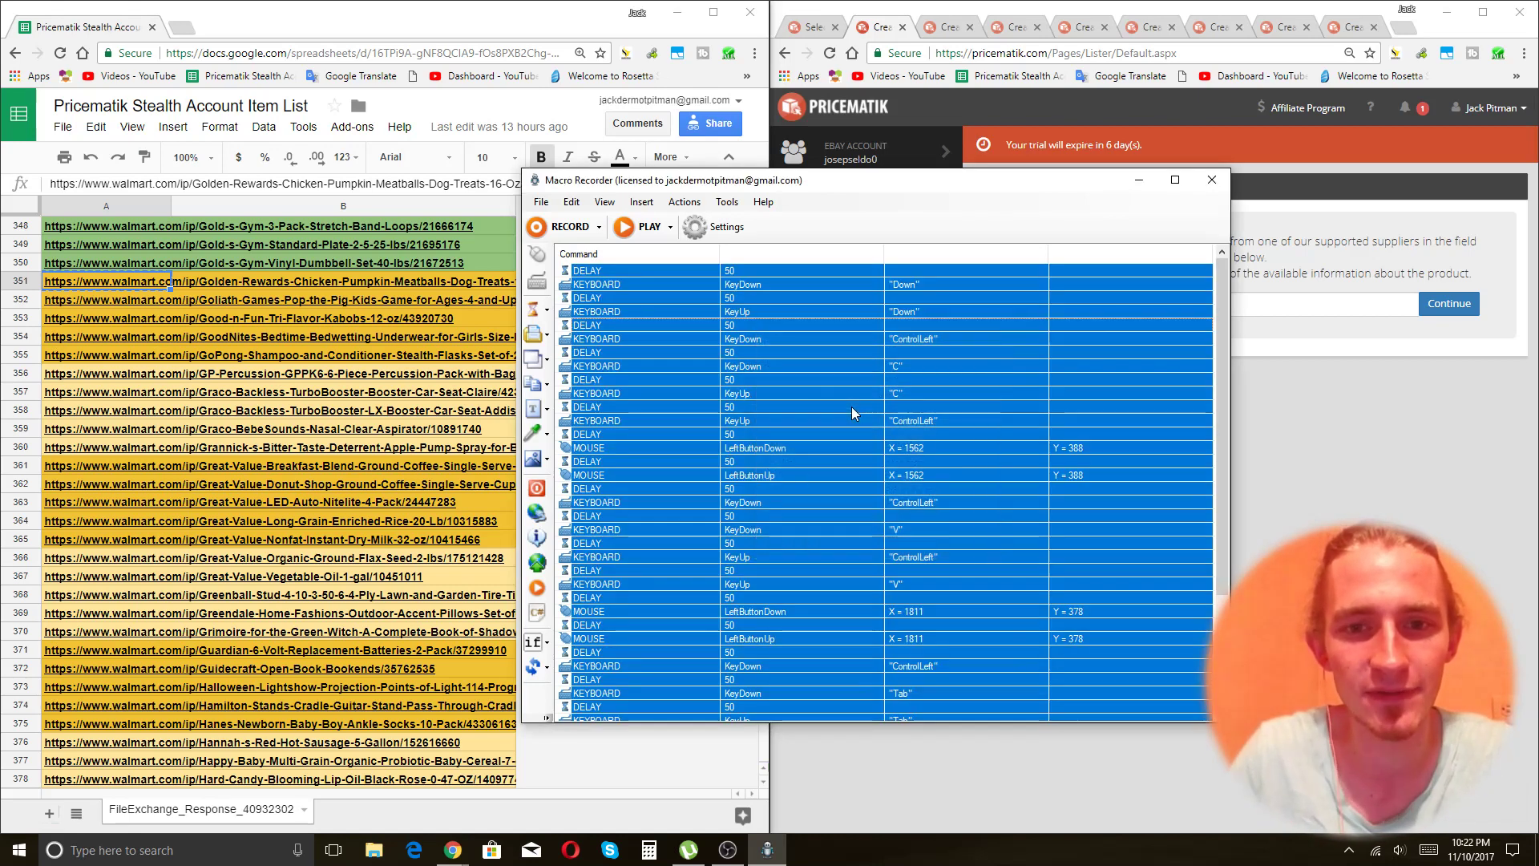
Change the macro's last delay to 100 ms, then bring the spreadsheet forward.
{"action": "left_click", "coordinate": [738, 272]}
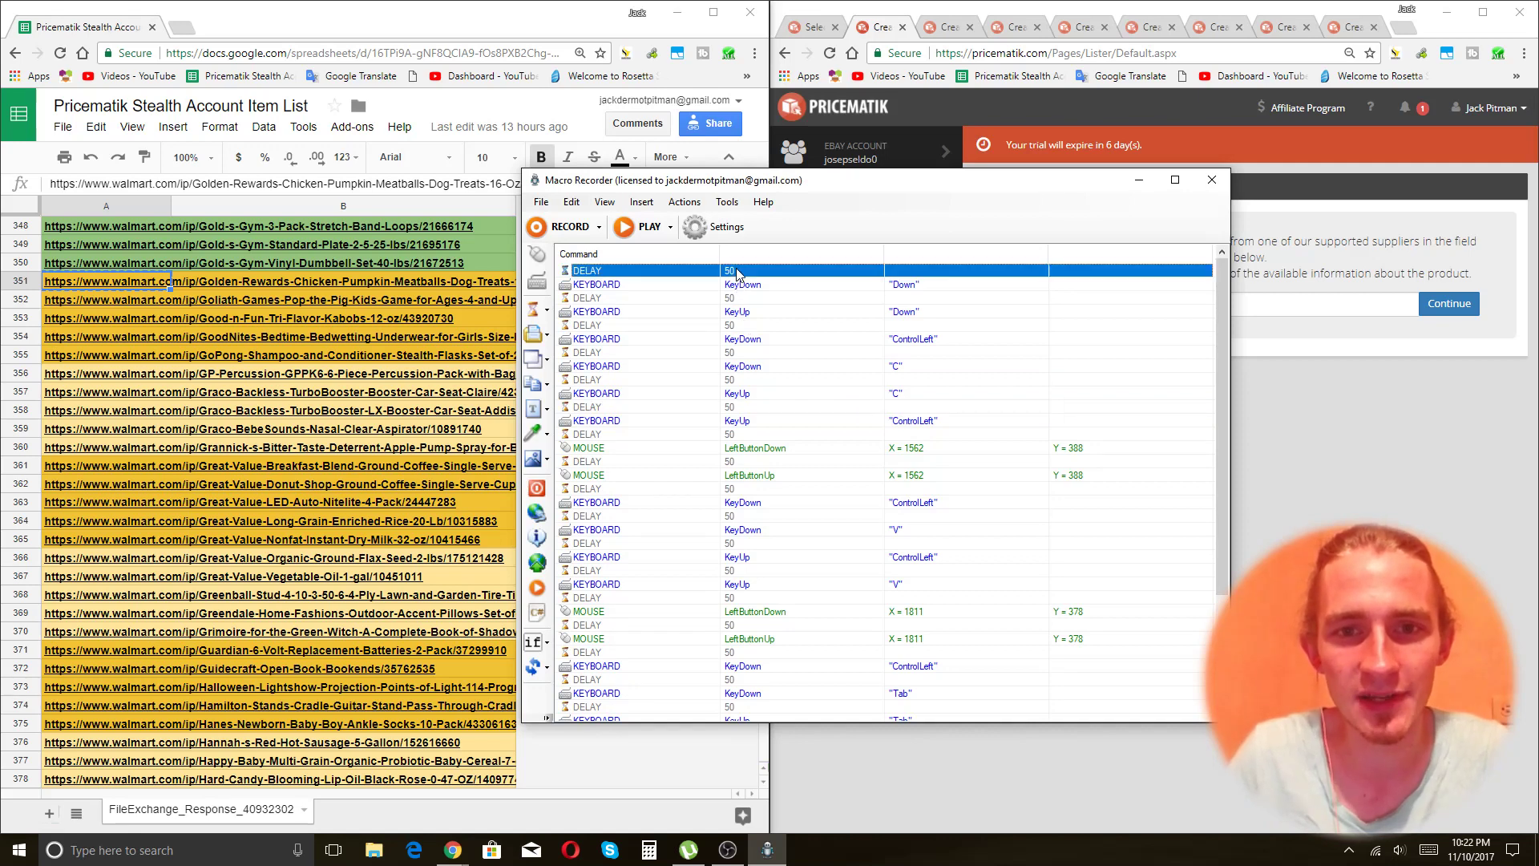
{"action": "scroll", "coordinate": [837, 502], "scroll_direction": "down", "scroll_amount": 4}
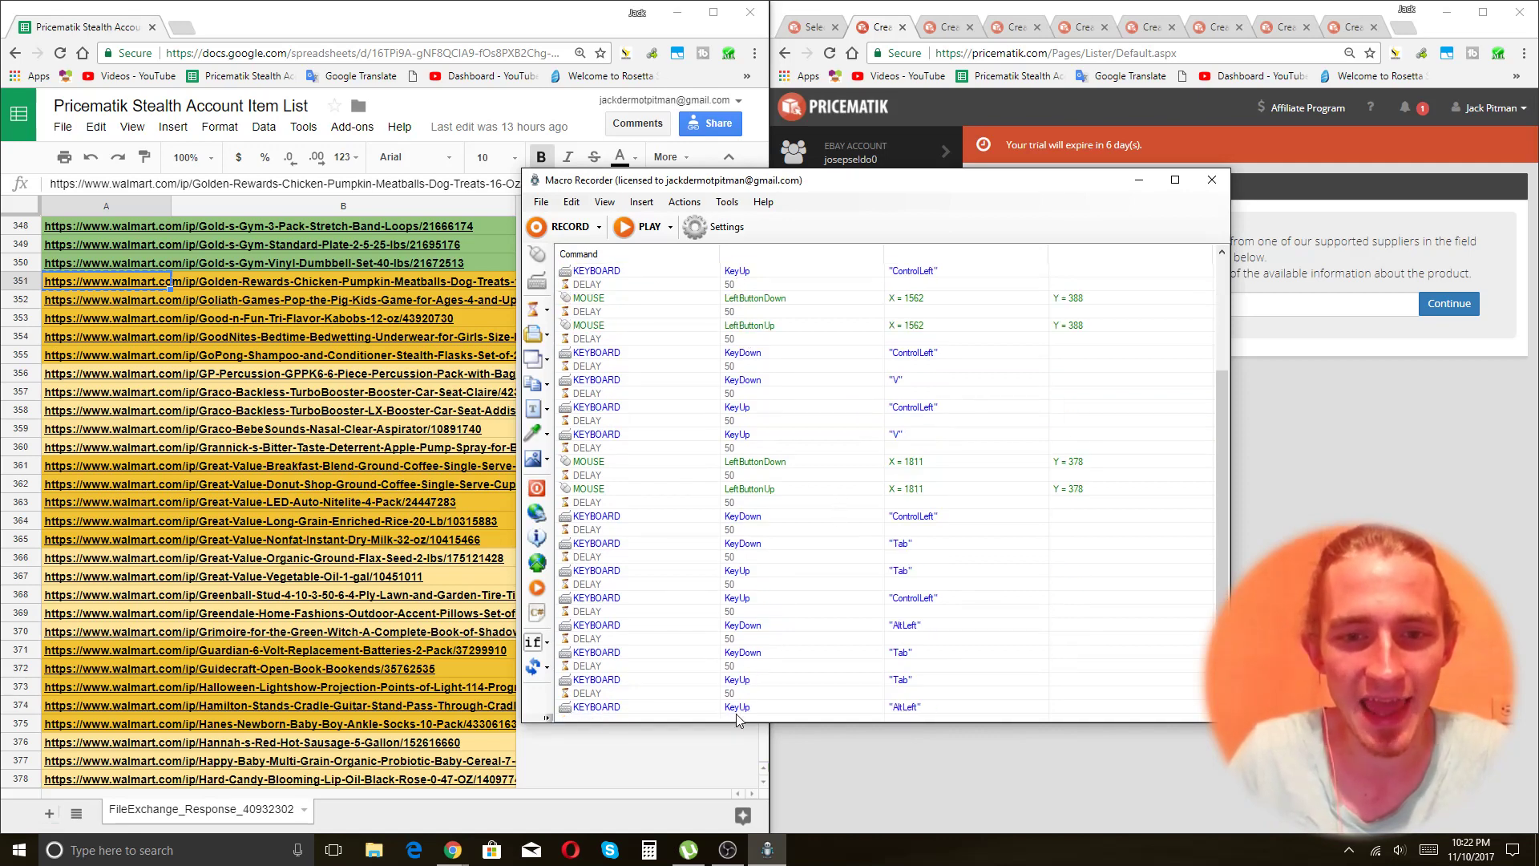
{"action": "scroll", "coordinate": [749, 722], "scroll_direction": "down", "scroll_amount": 1}
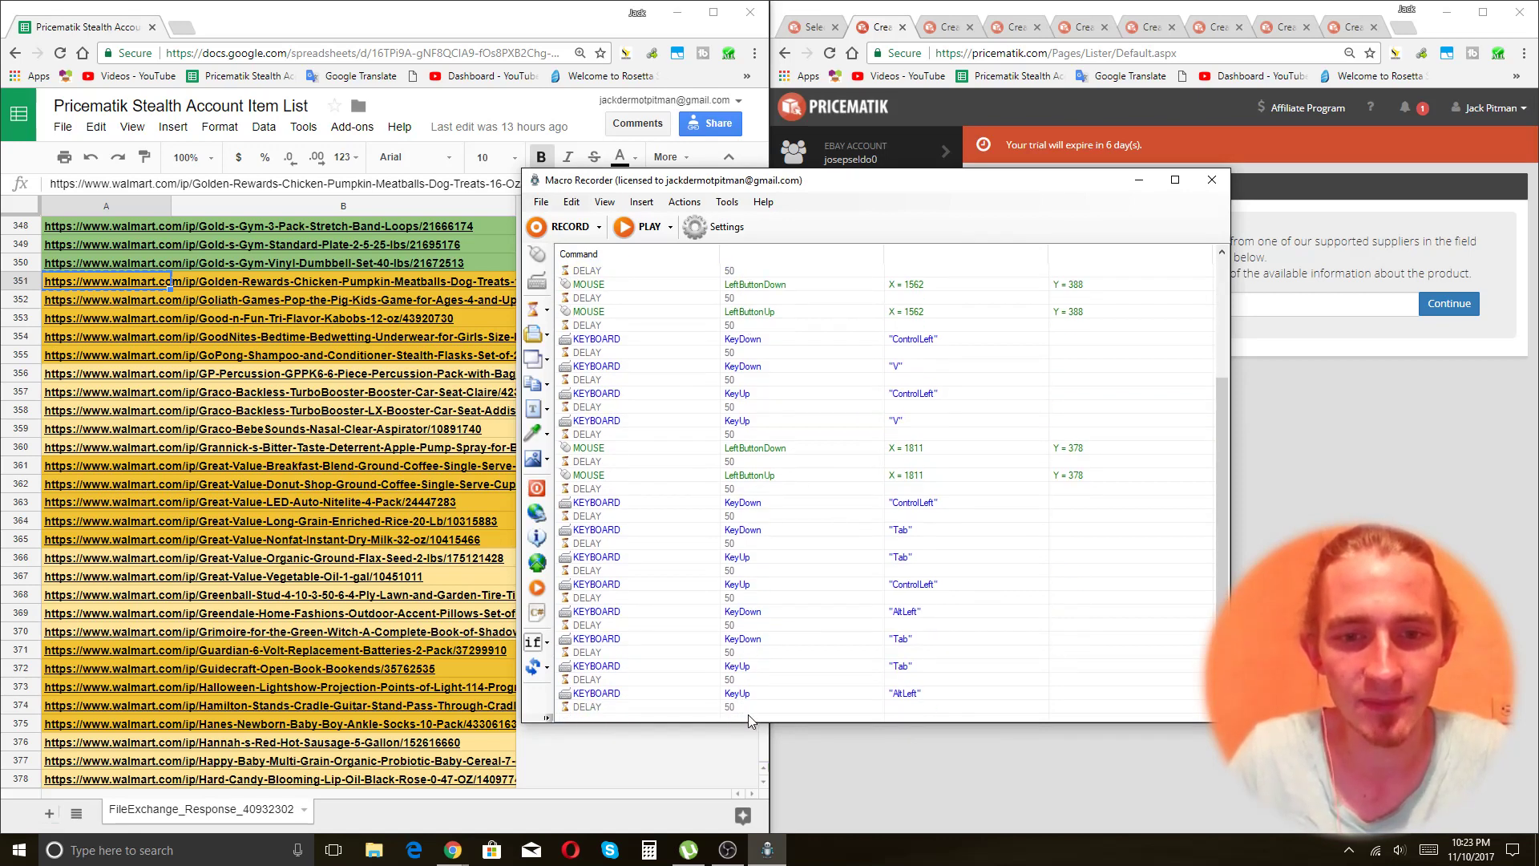
{"action": "left_click", "coordinate": [738, 708]}
{"action": "right_click", "coordinate": [738, 708]}
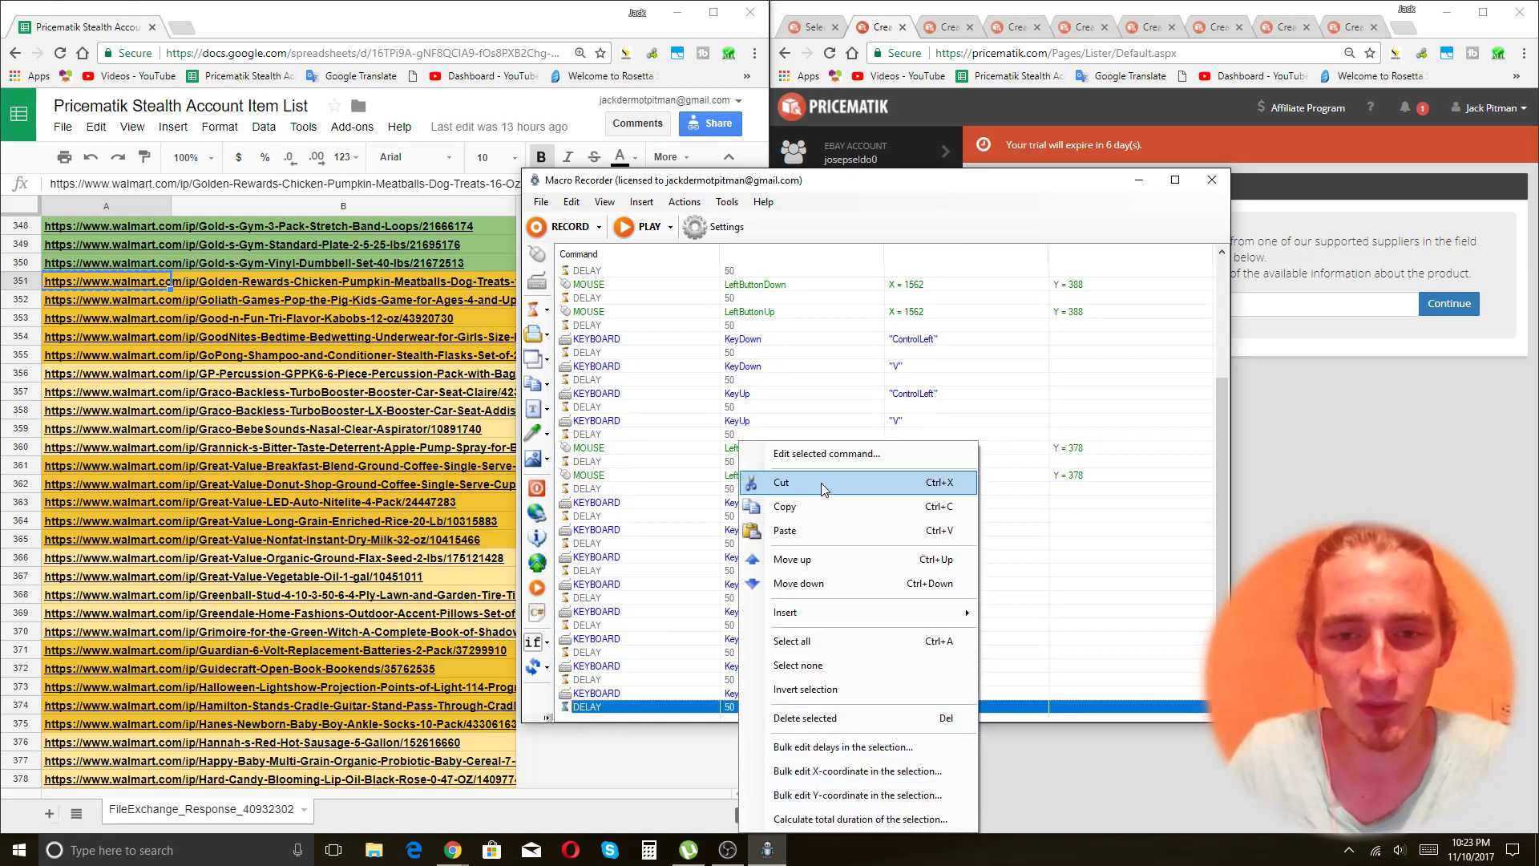
{"action": "left_click", "coordinate": [826, 454]}
{"action": "type", "text": "100"}
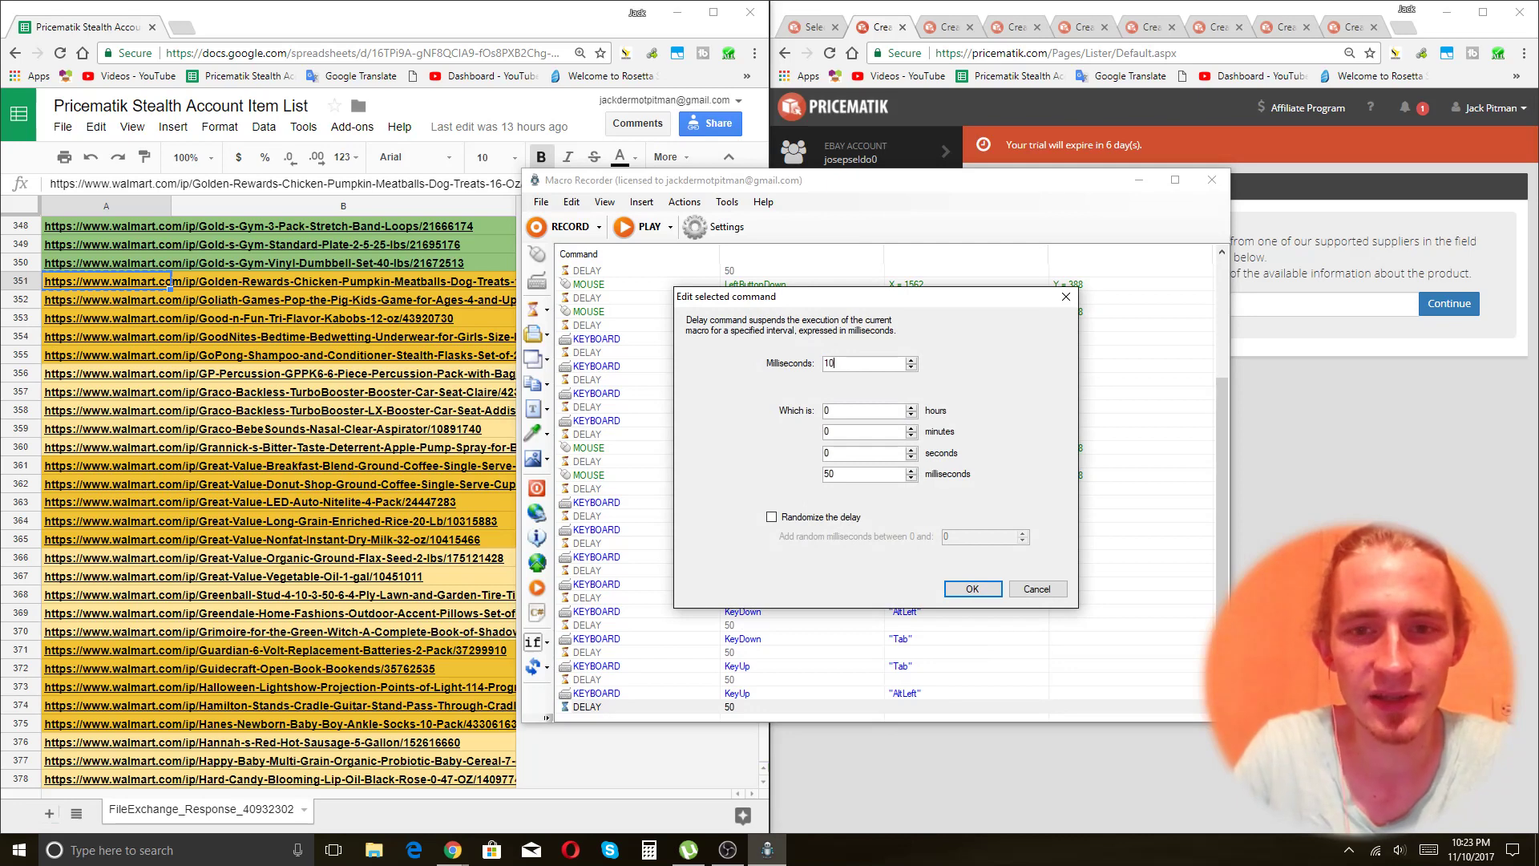
{"action": "key", "text": "Return"}
{"action": "left_click", "coordinate": [941, 464]}
{"action": "scroll", "coordinate": [941, 473], "scroll_direction": "up", "scroll_amount": 4}
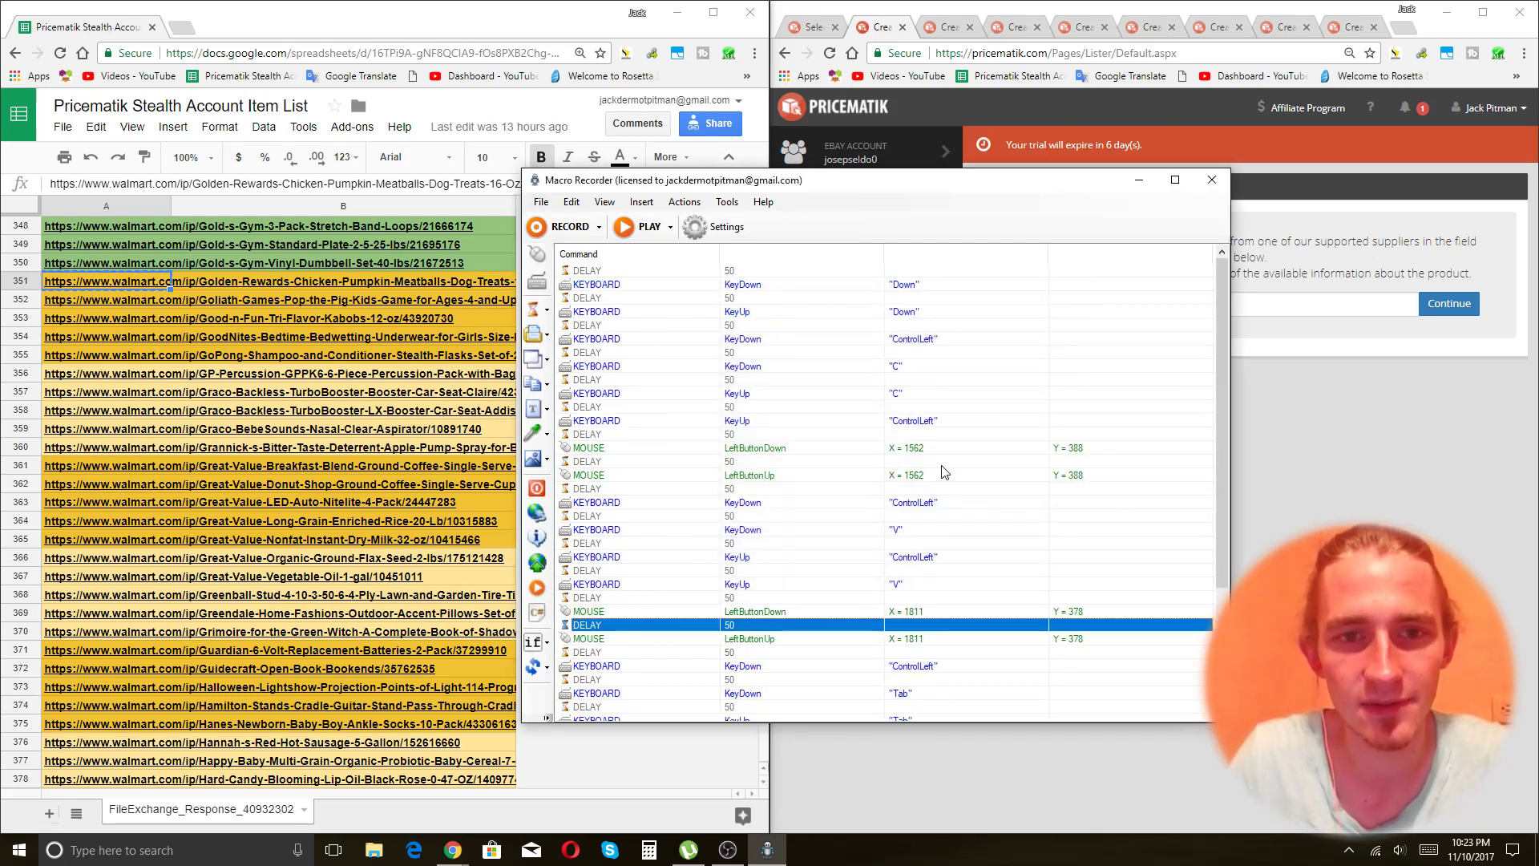
{"action": "left_click", "coordinate": [158, 287]}
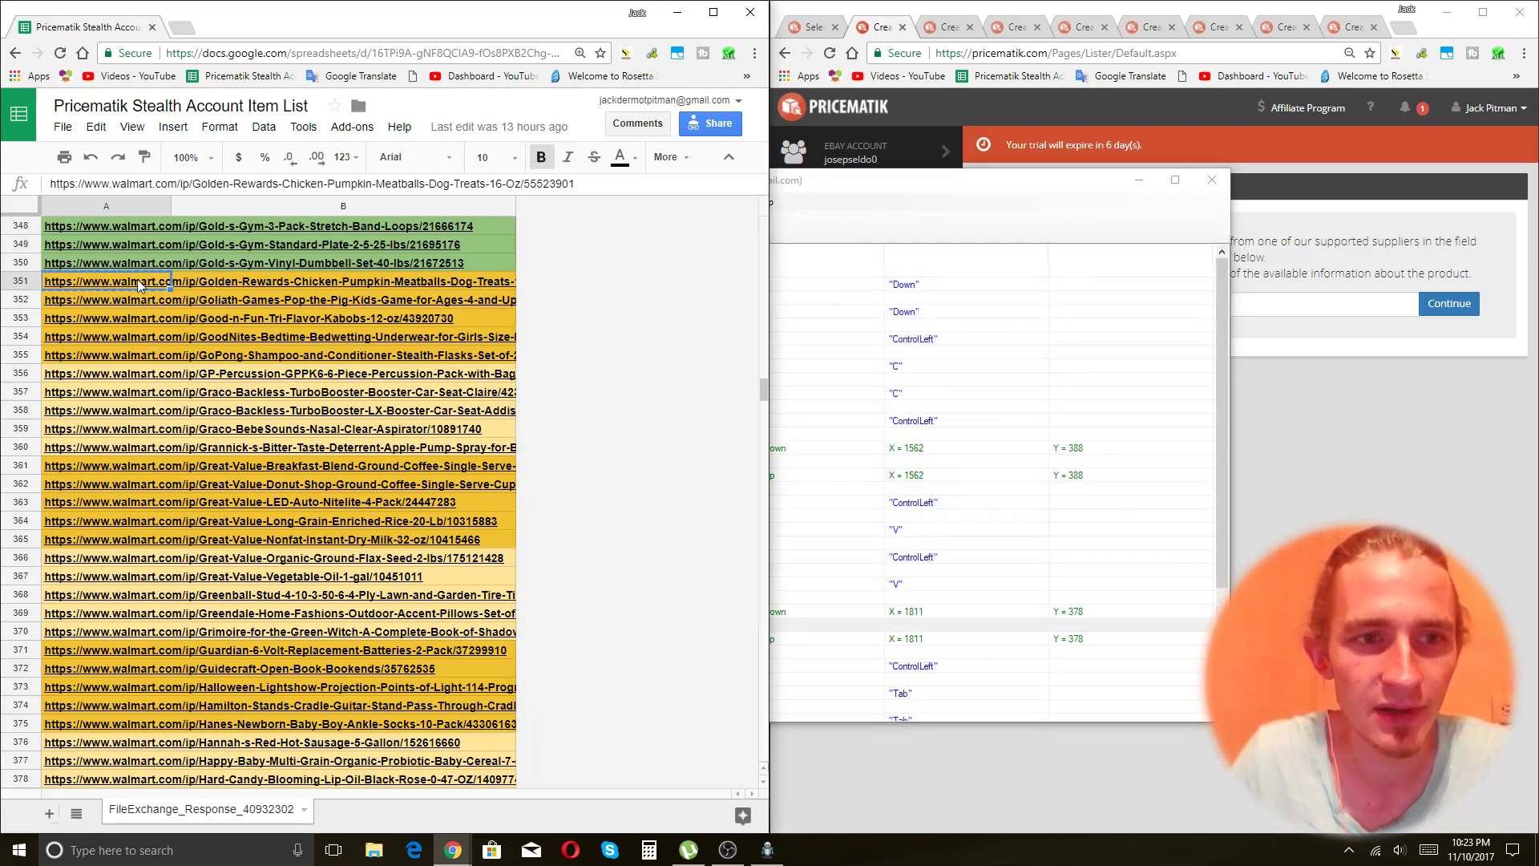
Select the A350 dumbbell link and return the first listing tab to an empty Create Listing page.
{"action": "left_click", "coordinate": [104, 259]}
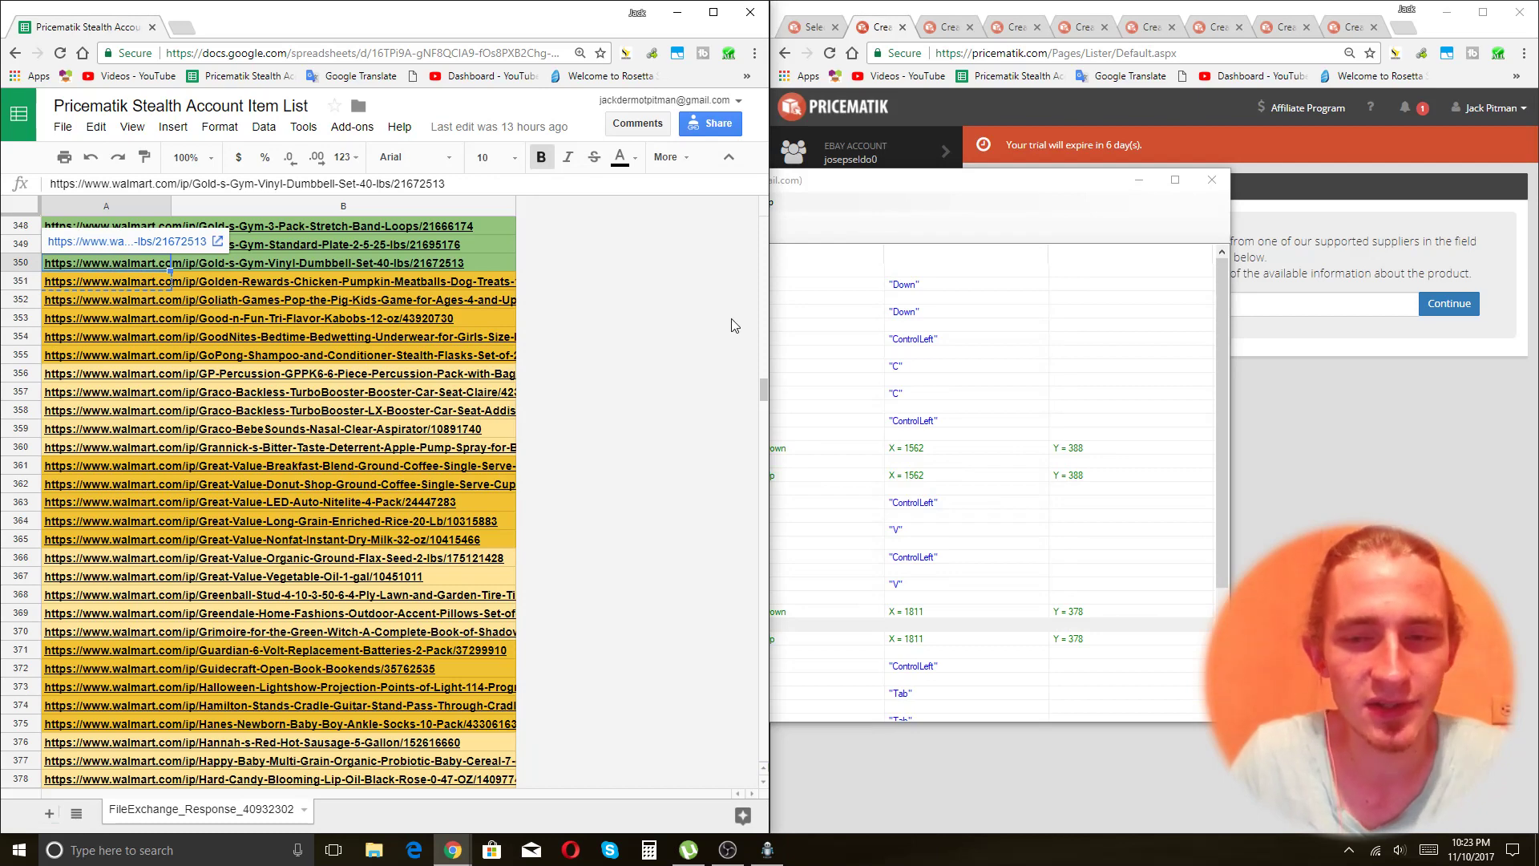
{"action": "key", "text": "ctrl+c"}
{"action": "left_click", "coordinate": [805, 30]}
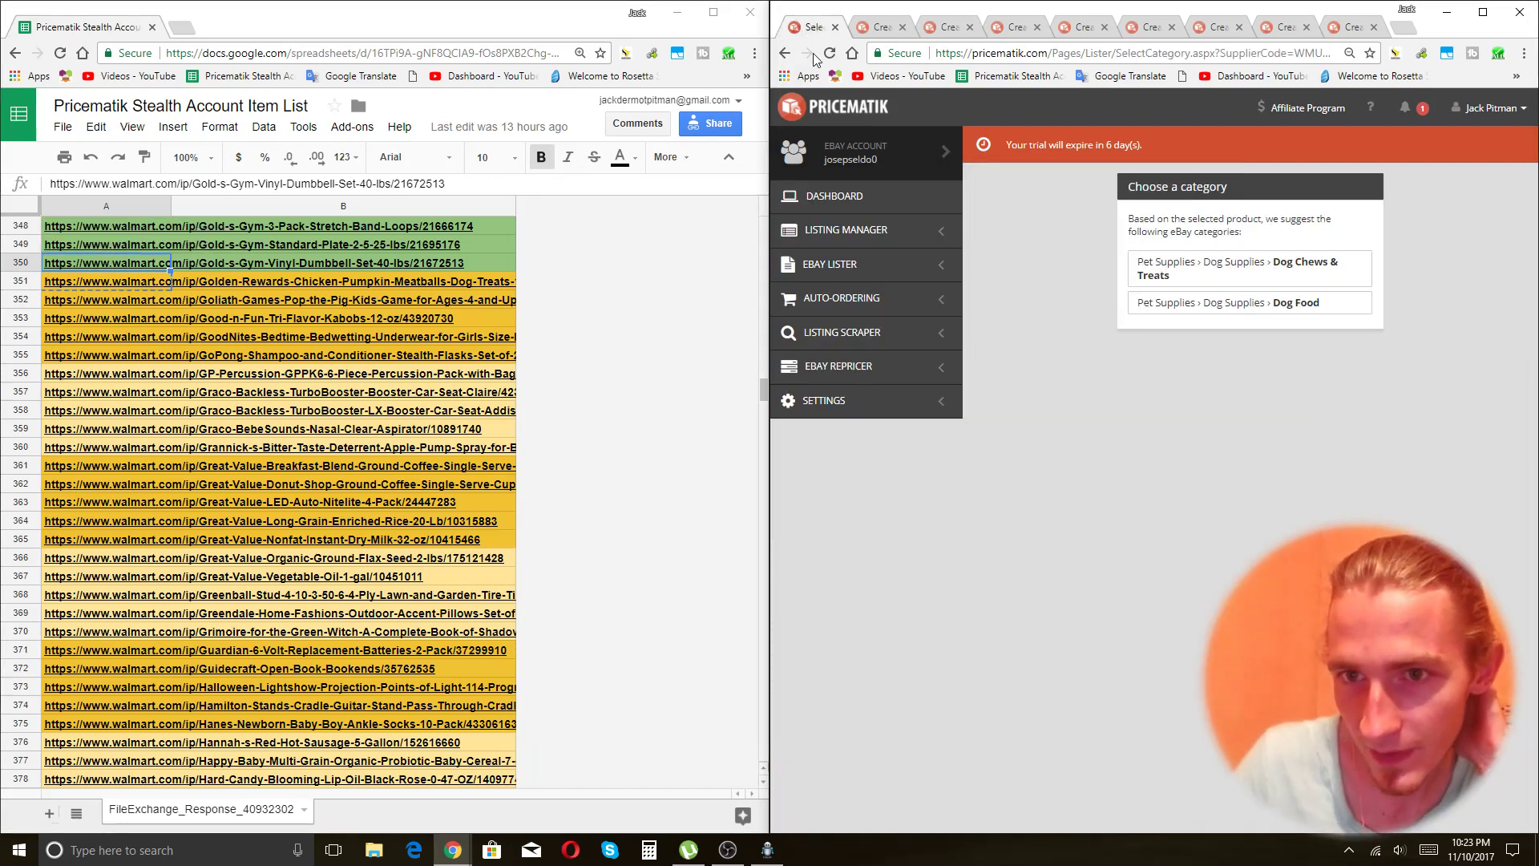
{"action": "left_click", "coordinate": [786, 54]}
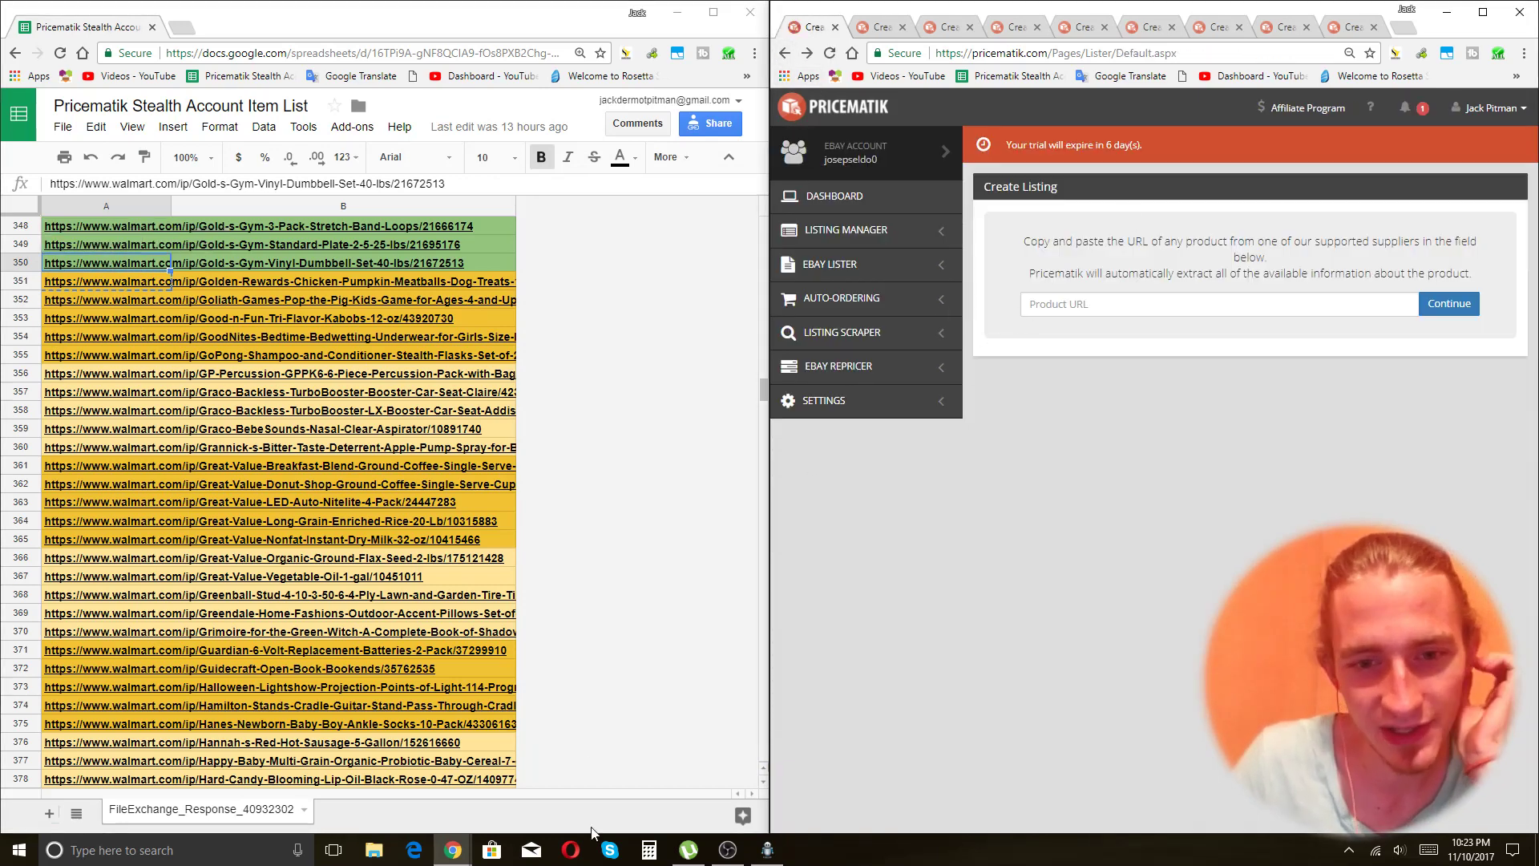
Restore the Macro Recorder window from the taskbar.
{"action": "left_click", "coordinate": [767, 850]}
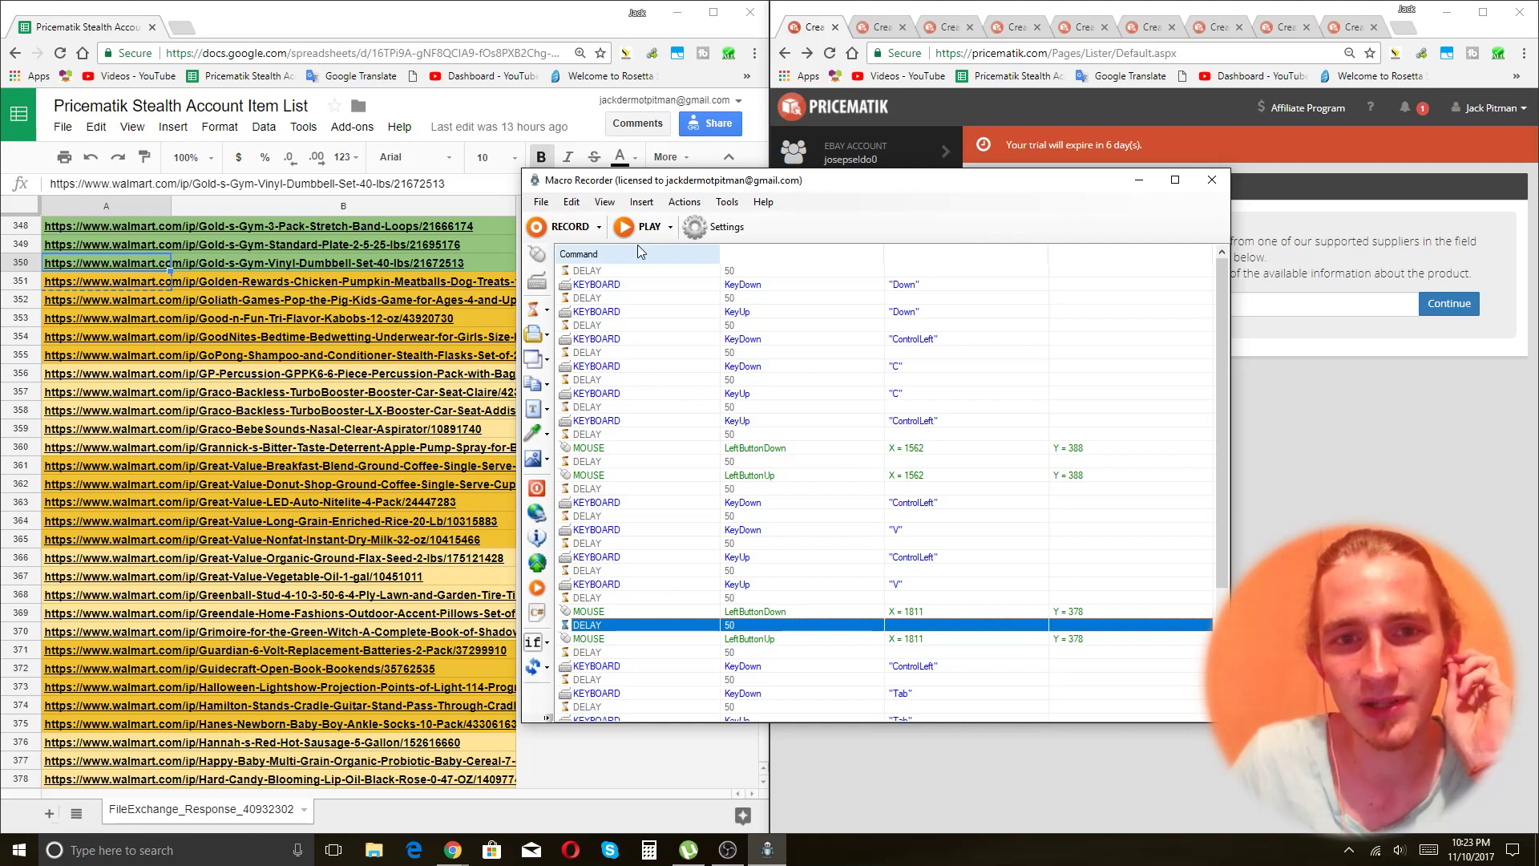
{"action": "left_click", "coordinate": [731, 853]}
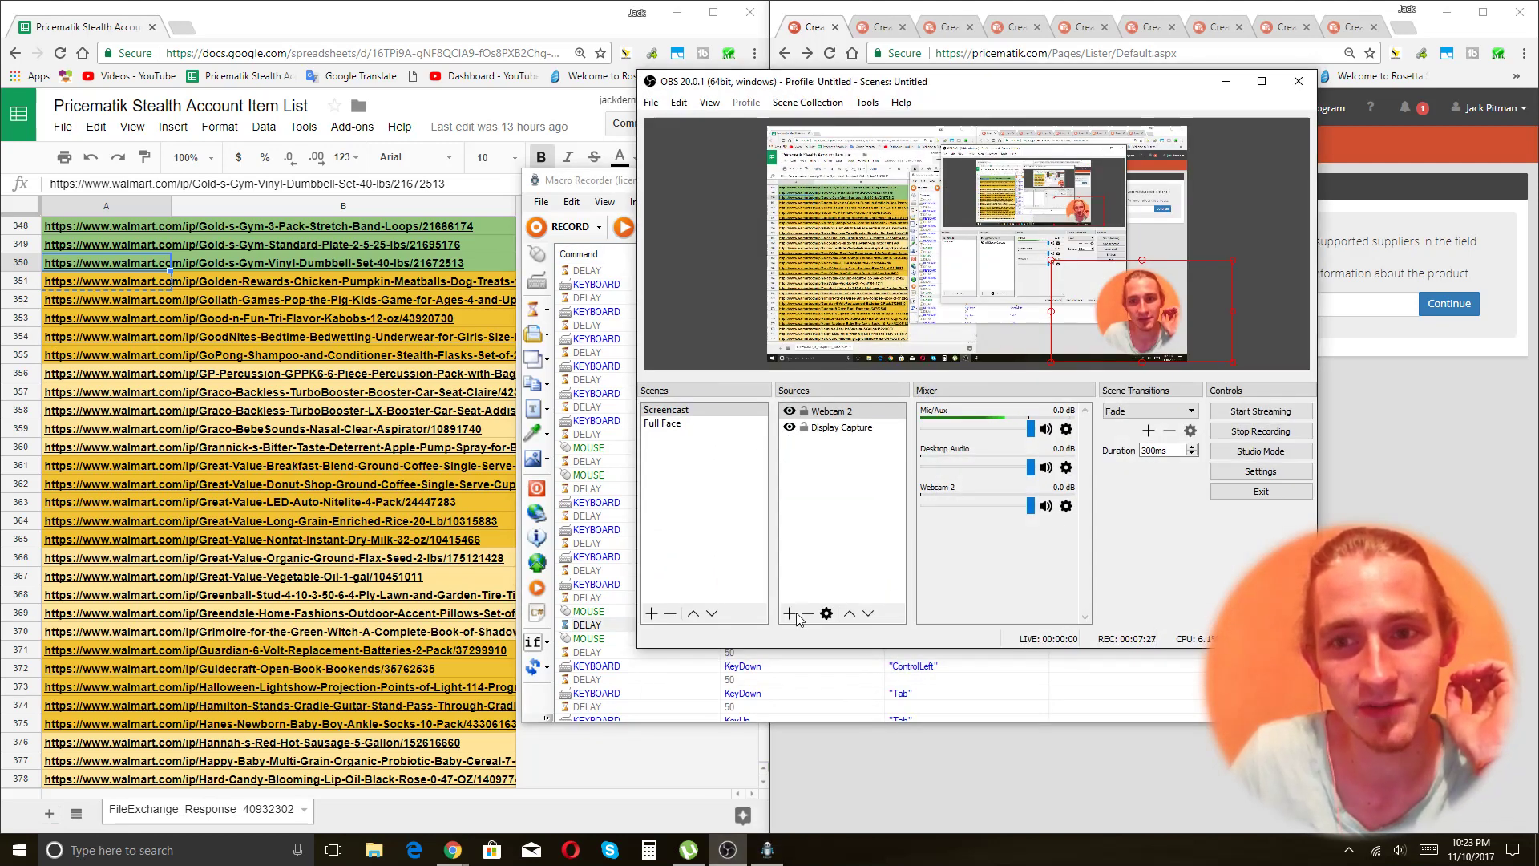
{"action": "left_click", "coordinate": [600, 184]}
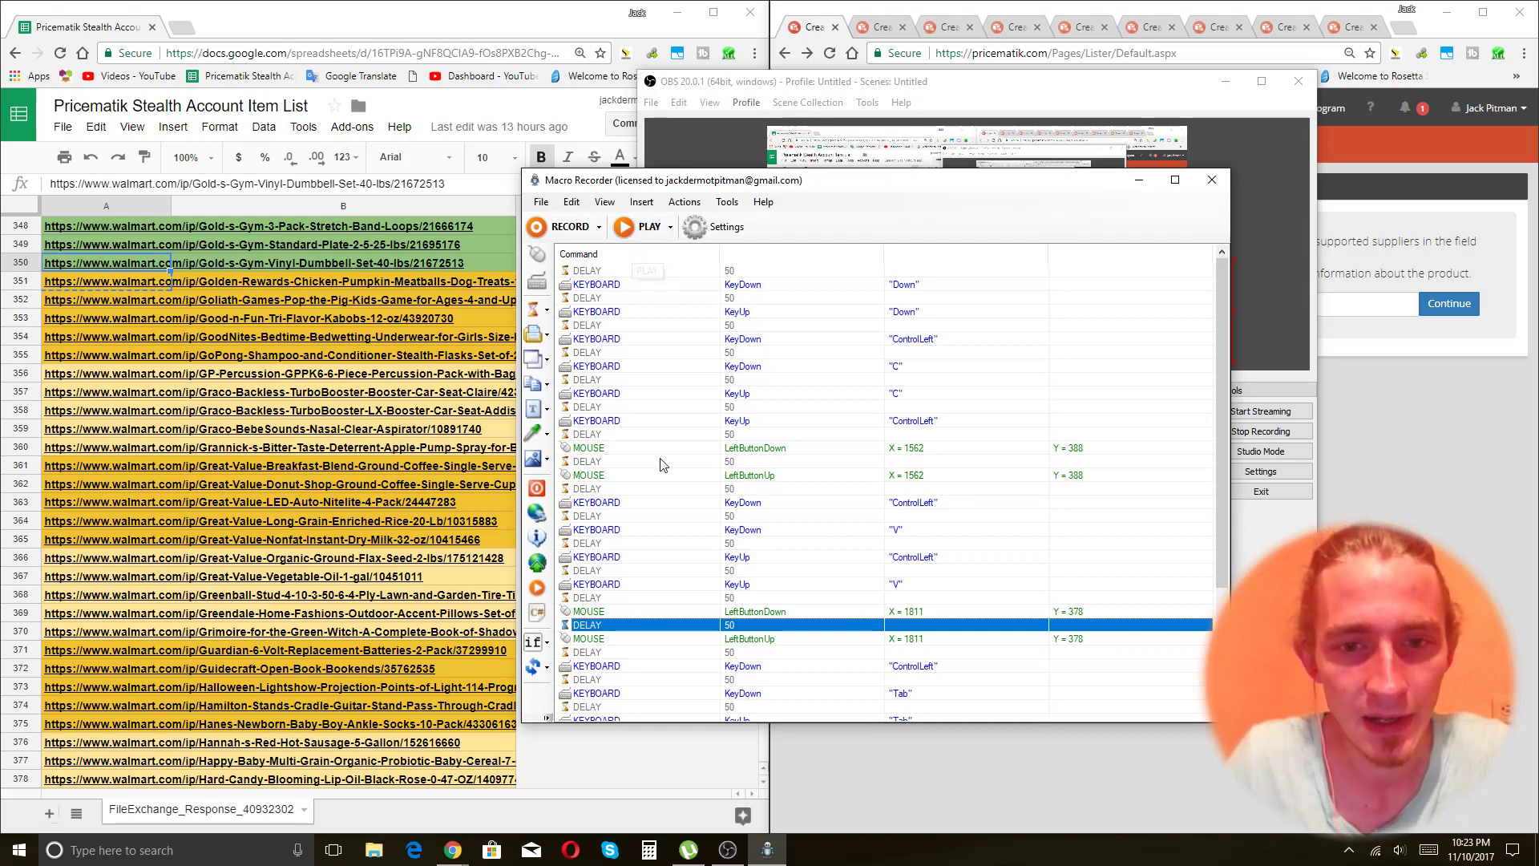
Play the macro through all 10 repetitions, loading sheet URLs up to row 360 into Pricematik.
{"action": "left_click", "coordinate": [637, 227]}
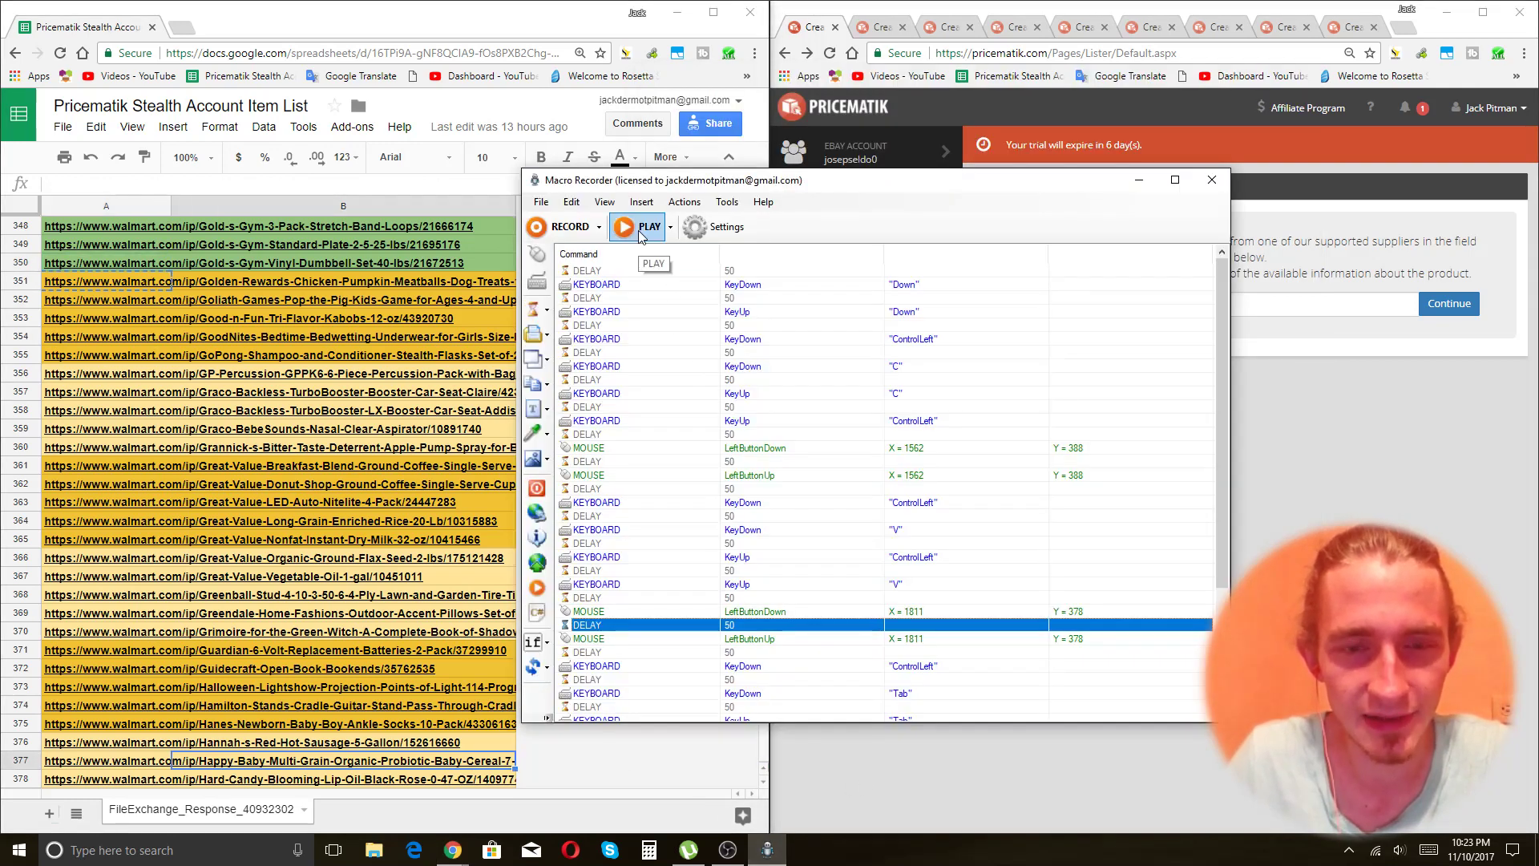
{"action": "left_click", "coordinate": [640, 228]}
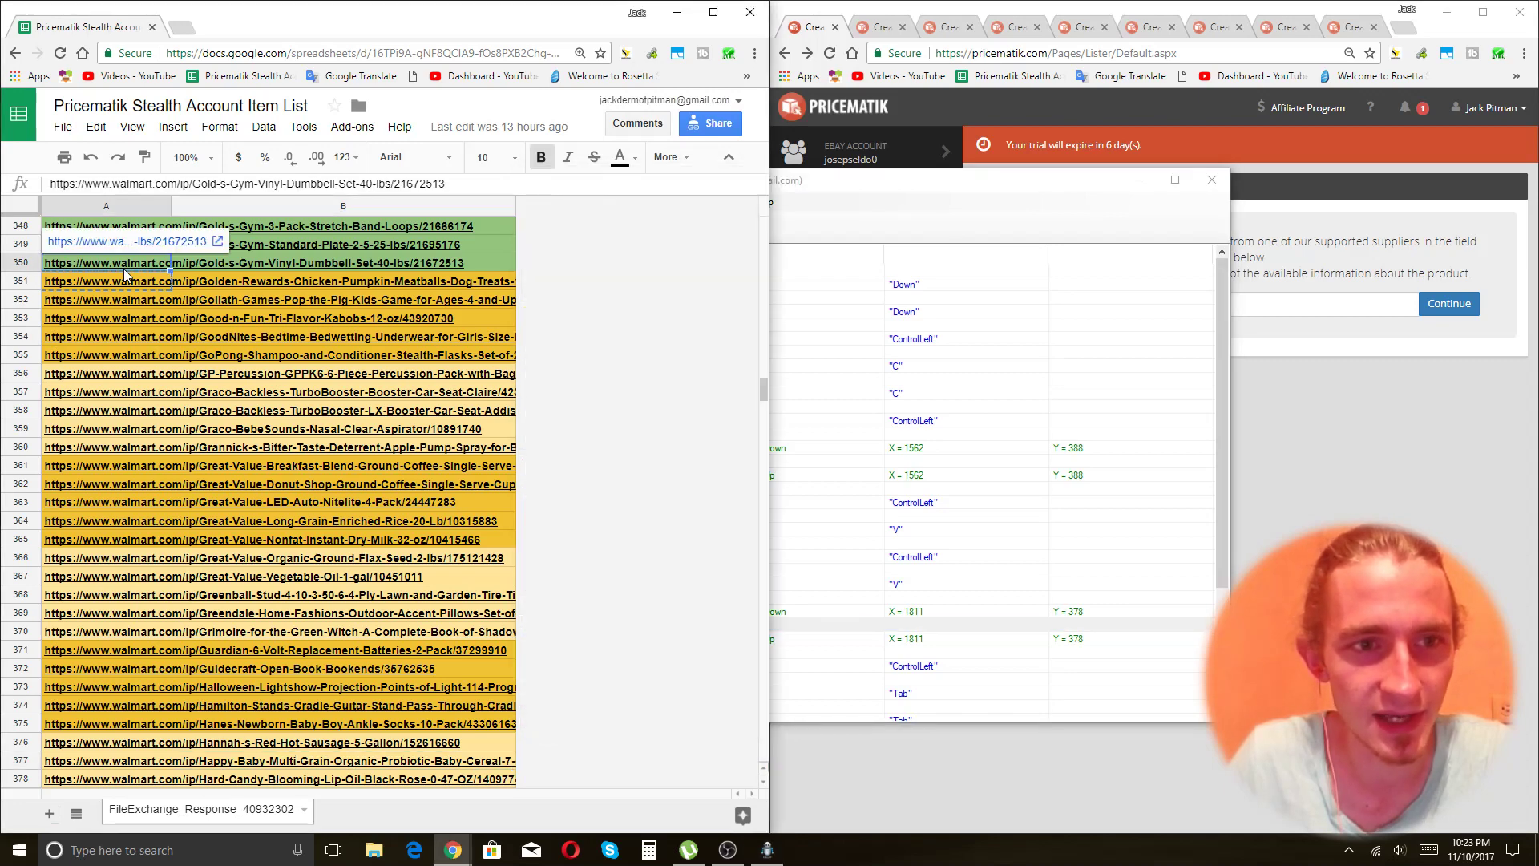
{"action": "left_click", "coordinate": [640, 229]}
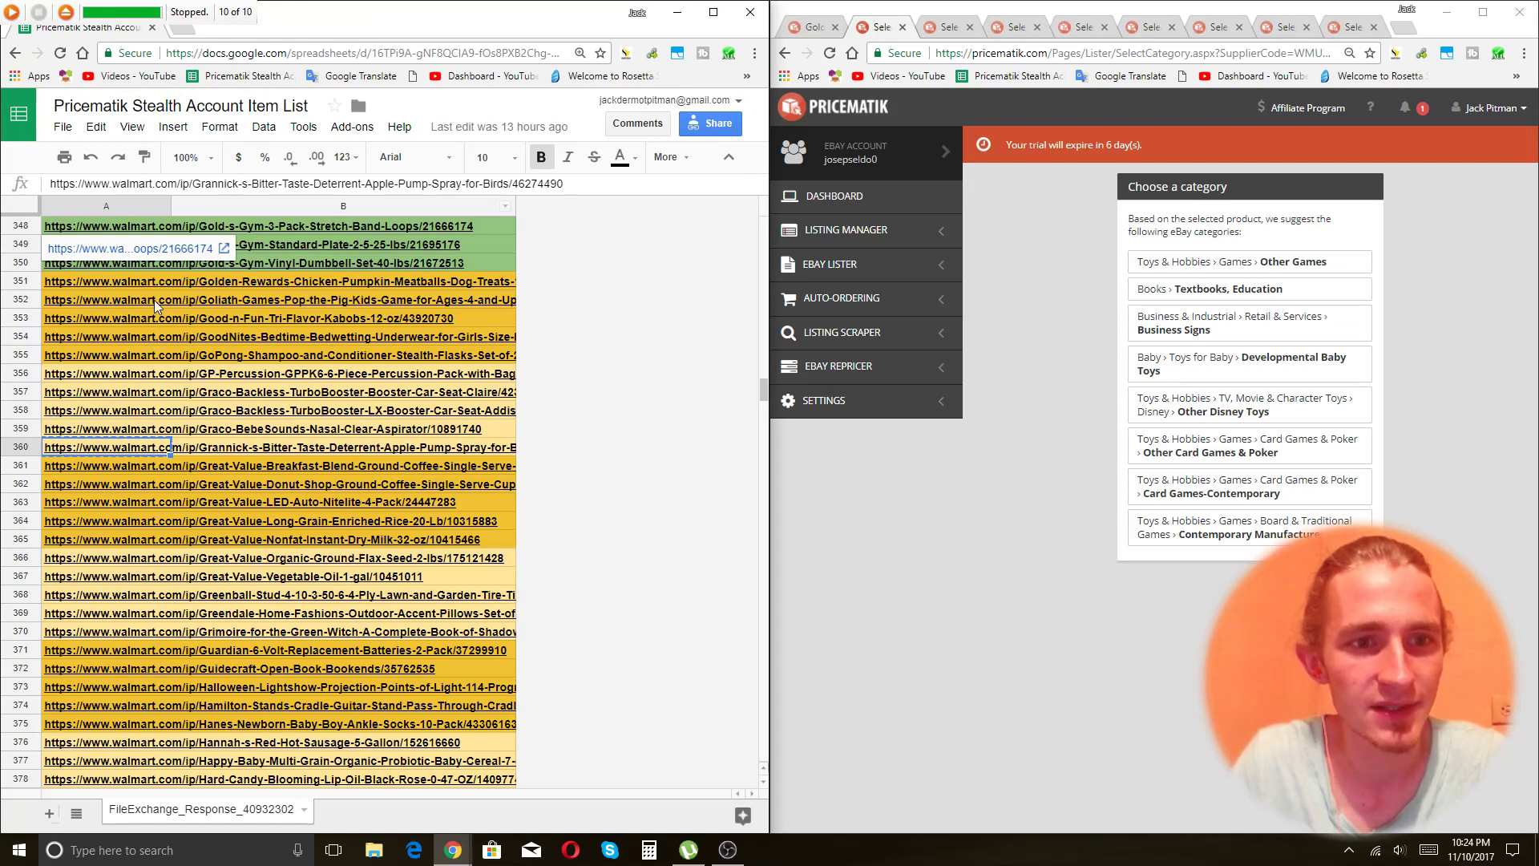
Look through the Pricematik listing tabs and return to the Golden Rewards listing.
{"action": "left_click", "coordinate": [895, 40]}
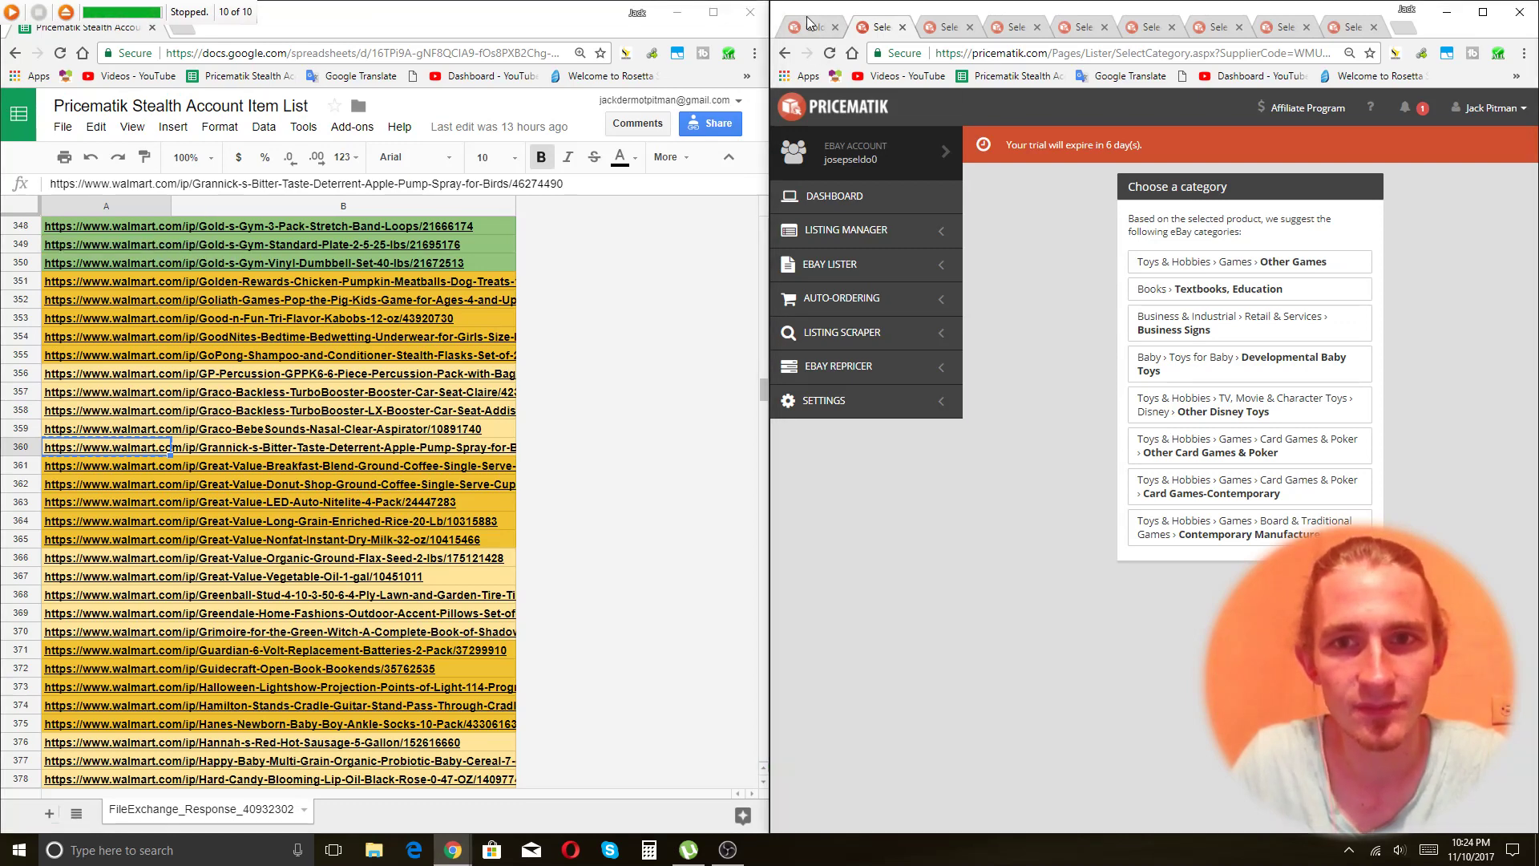
{"action": "left_click", "coordinate": [813, 29]}
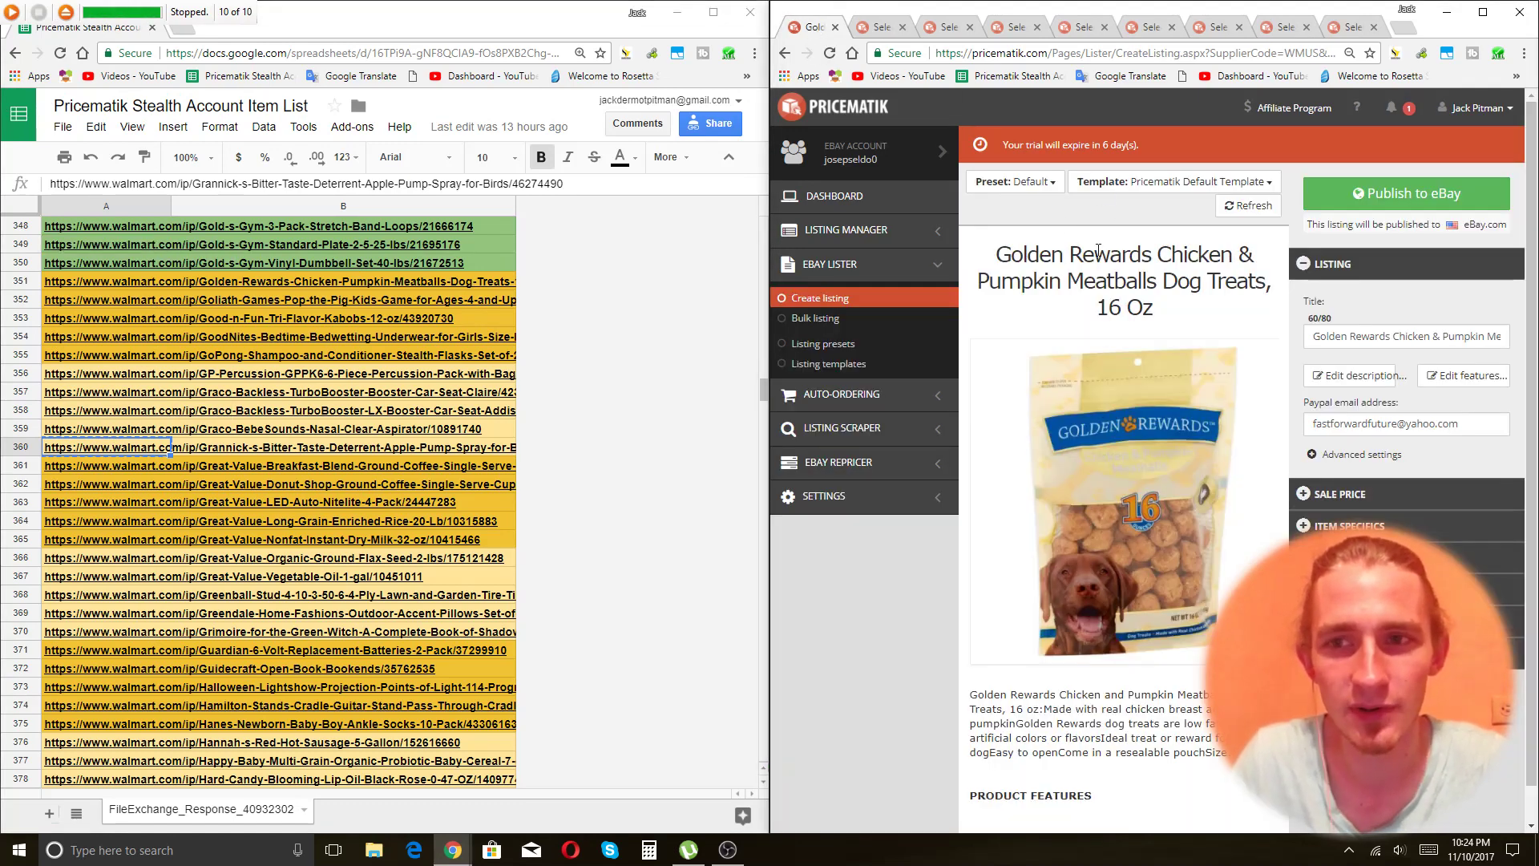
{"action": "key", "text": "ctrl+Tab"}
{"action": "key", "text": "ctrl+Tab"}
{"action": "key", "text": "ctrl+Tab"}
{"action": "key", "text": "ctrl+Tab"}
{"action": "key", "text": "ctrl+Tab"}
{"action": "key", "text": "ctrl+Tab"}
{"action": "key", "text": "ctrl+Tab"}
{"action": "key", "text": "ctrl+Tab"}
{"action": "key", "text": "ctrl+Tab"}
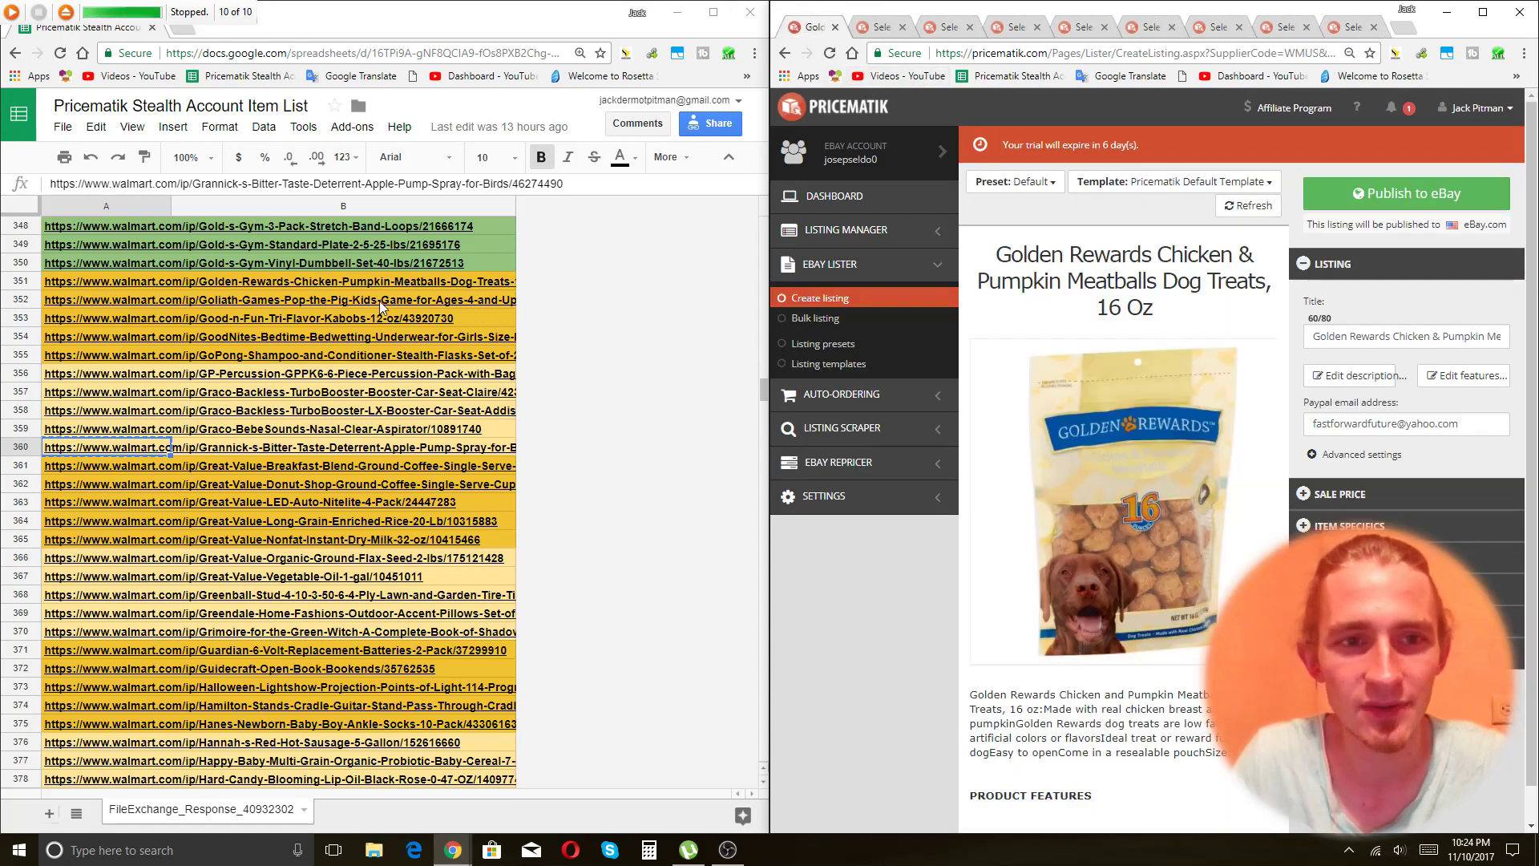
{"action": "left_click", "coordinate": [381, 300]}
{"action": "scroll", "coordinate": [357, 411], "scroll_direction": "up", "scroll_amount": 1}
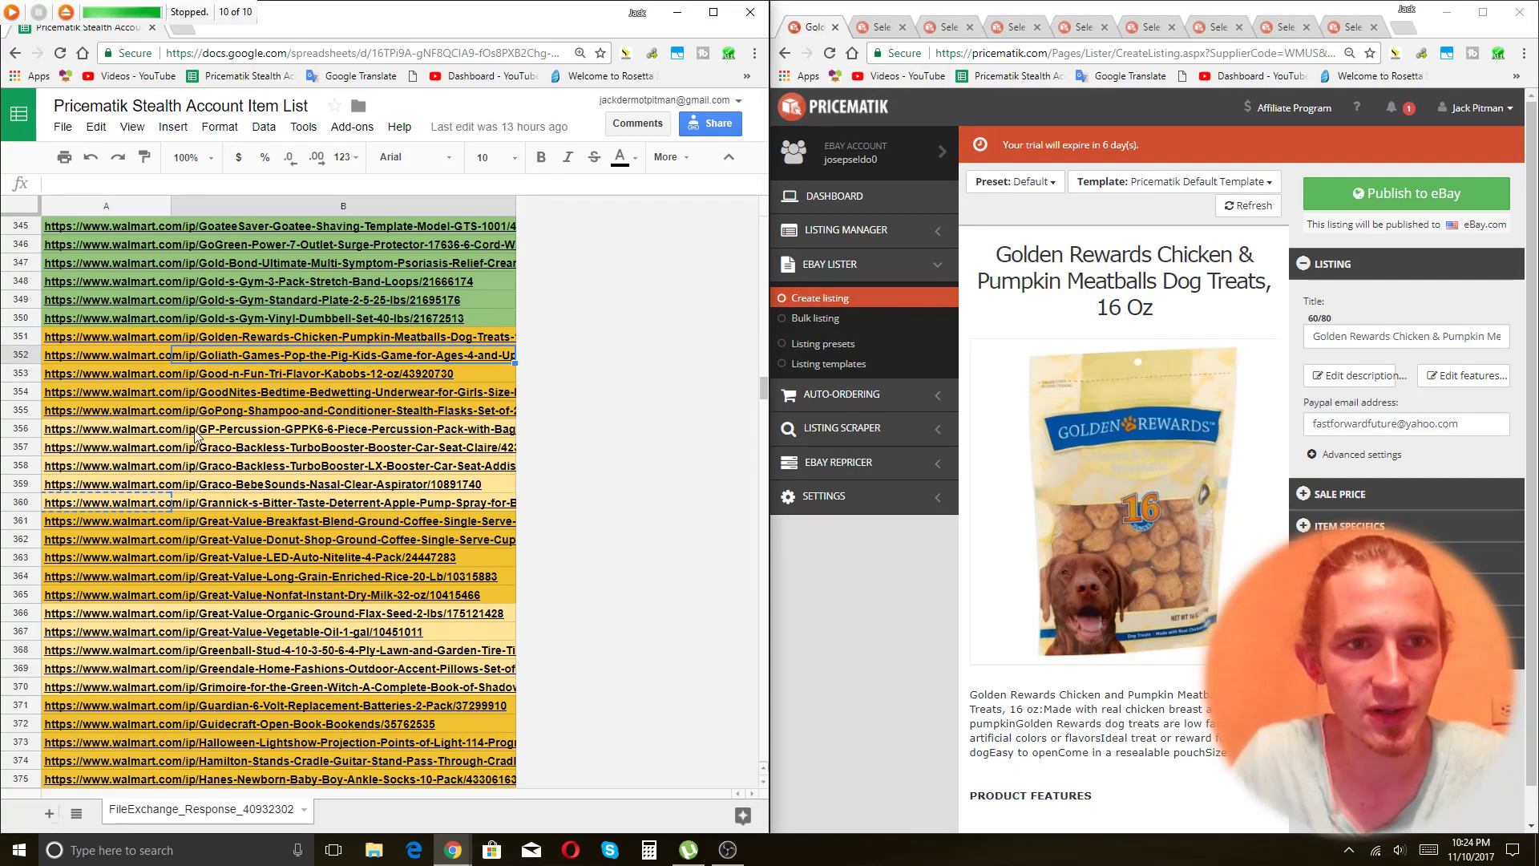
{"action": "left_click", "coordinate": [881, 24]}
{"action": "left_click", "coordinate": [810, 29]}
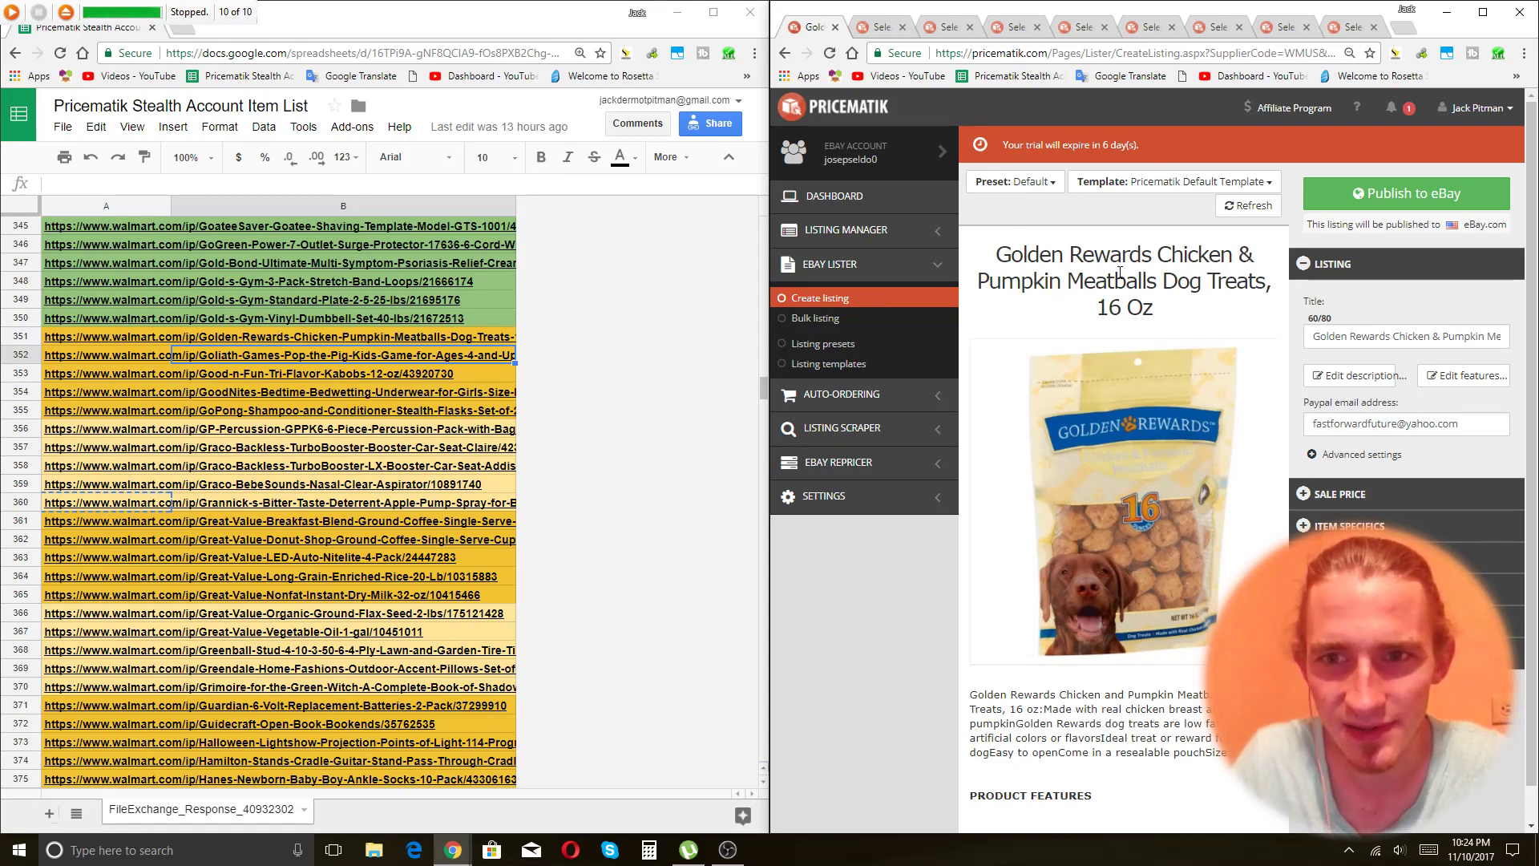
Change the Golden Rewards title ending from 'Treats, 16 Oz' to 'Dog Treat Canine Training Snack'.
{"action": "left_click", "coordinate": [1463, 338]}
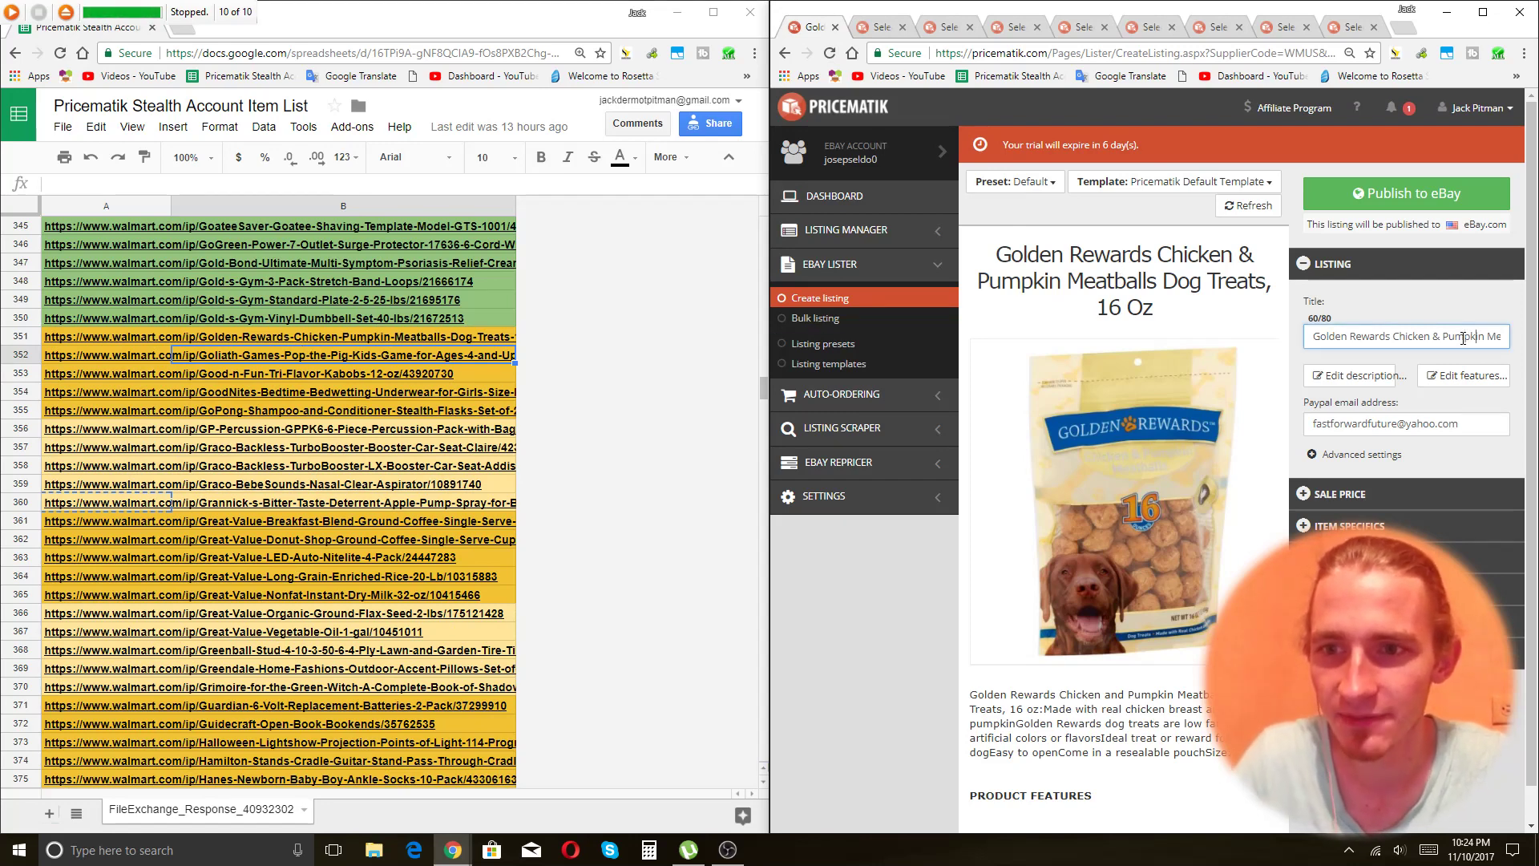
{"action": "key", "text": "End"}
{"action": "type", "text": "Do"}
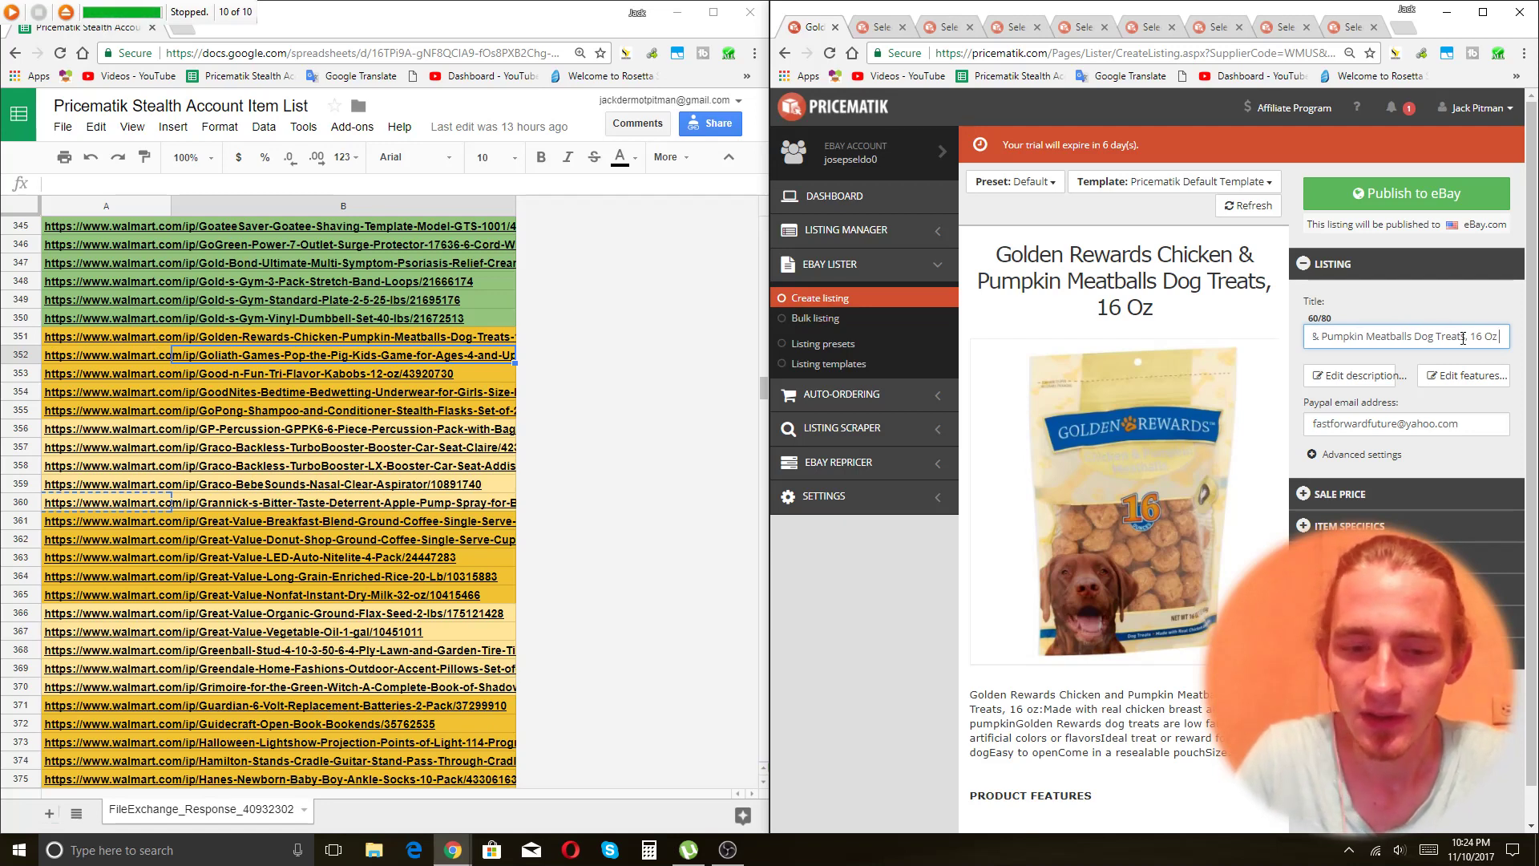
{"action": "key", "text": "BackSpace"}
{"action": "key", "text": "BackSpace"}
{"action": "type", "text": "Canine"}
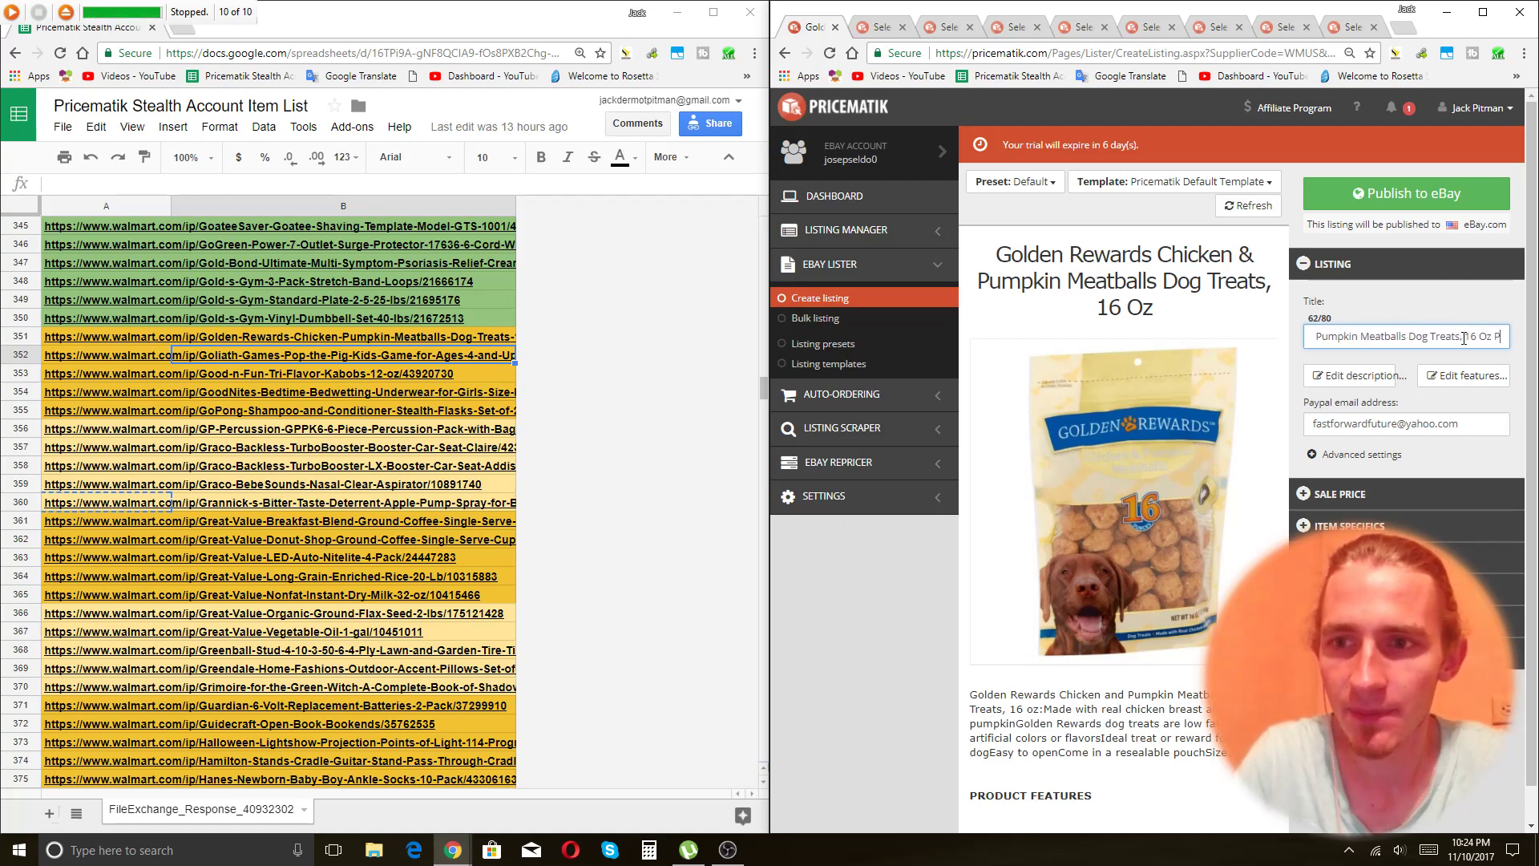
{"action": "type", "text": " Training Sna"}
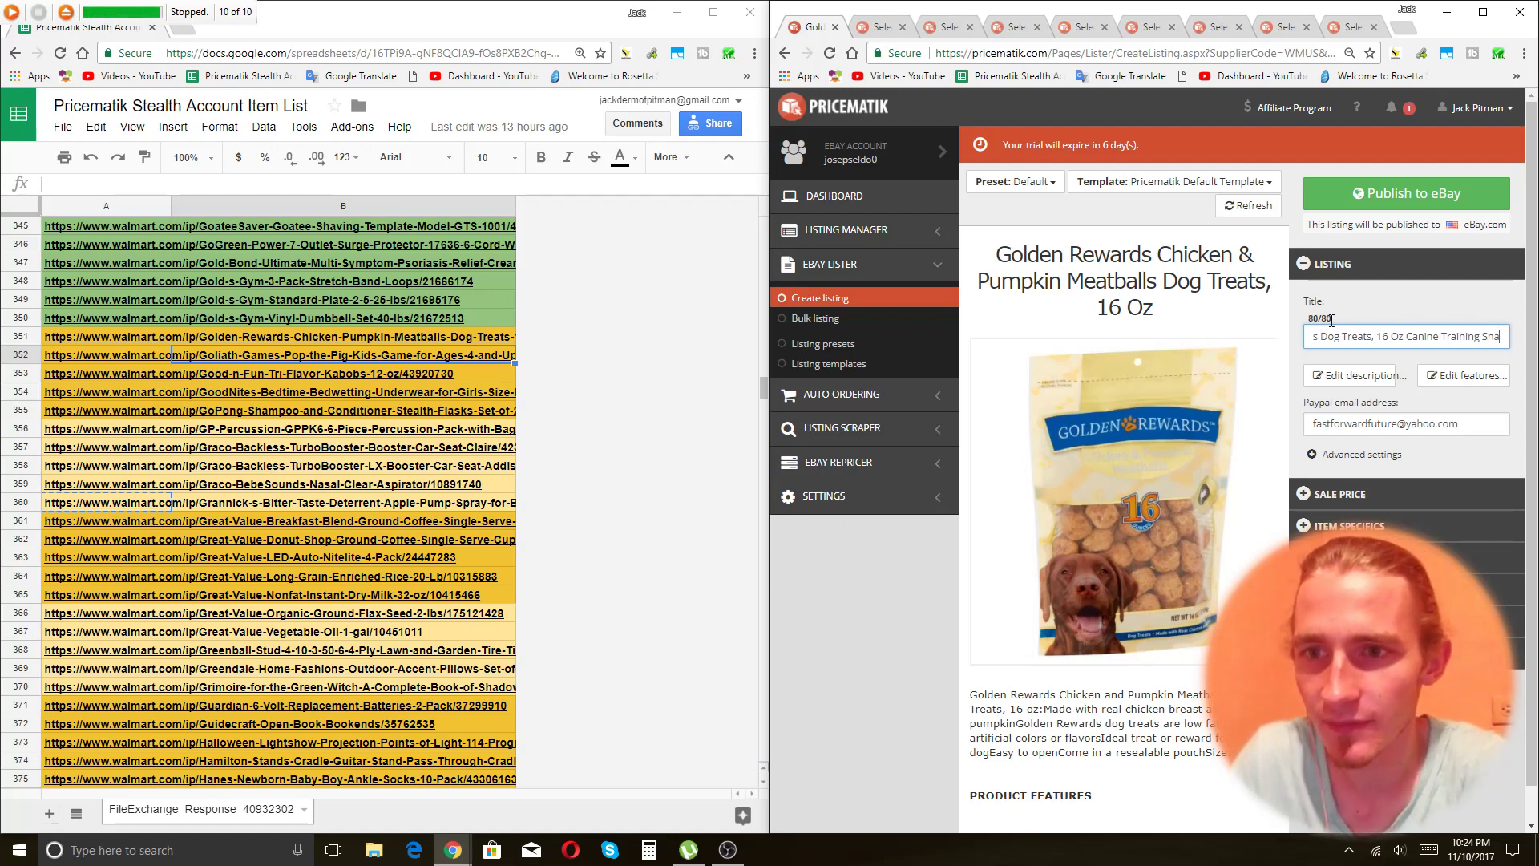
{"action": "left_click", "coordinate": [1376, 337]}
{"action": "key", "text": "BackSpace"}
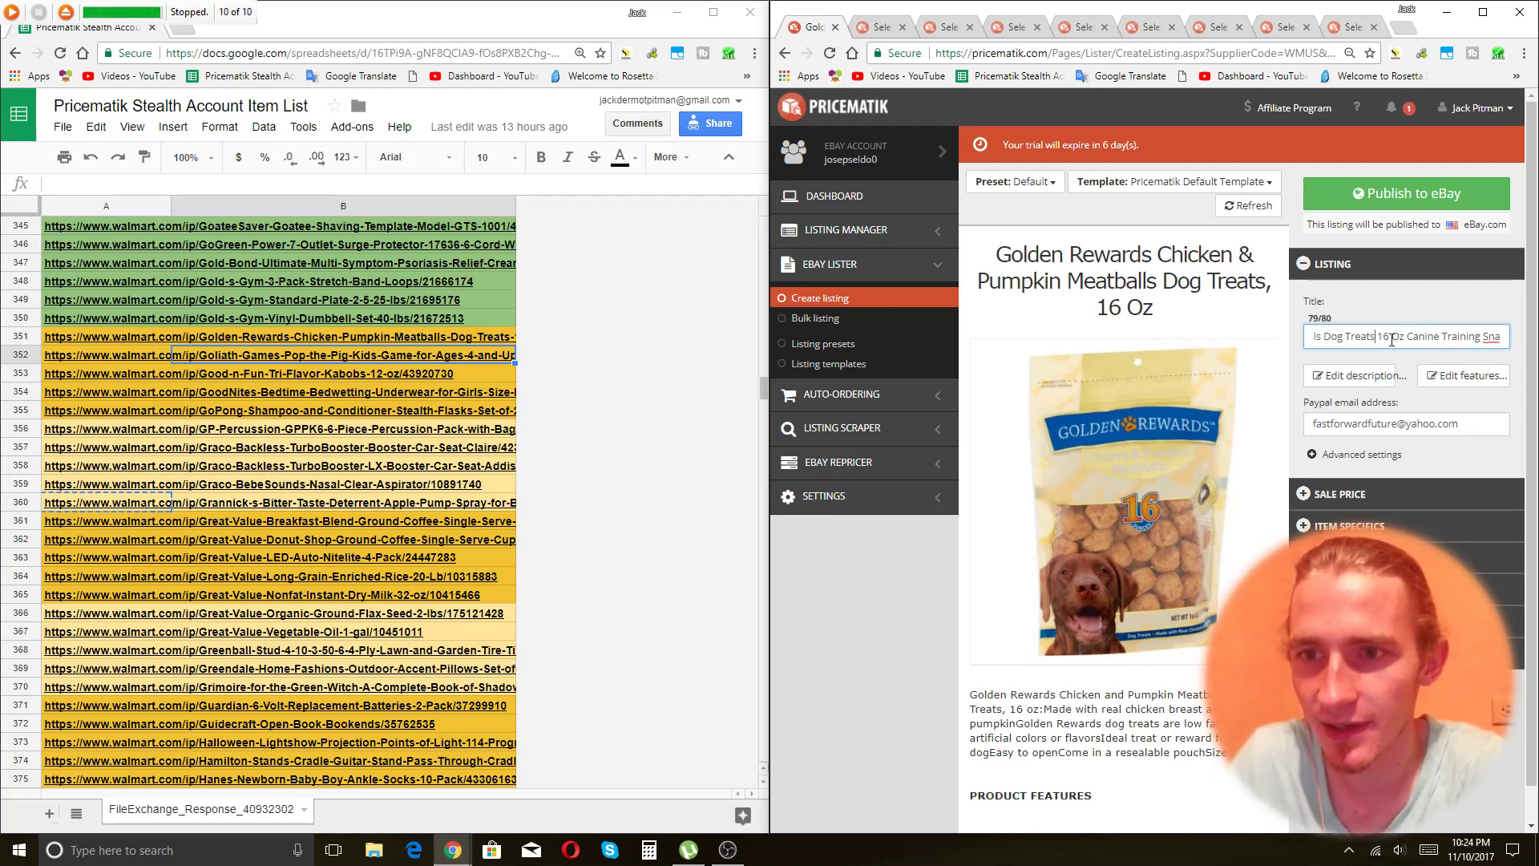
{"action": "left_click_drag", "start_coordinate": [1410, 335], "coordinate": [1370, 336]}
{"action": "key", "text": "BackSpace"}
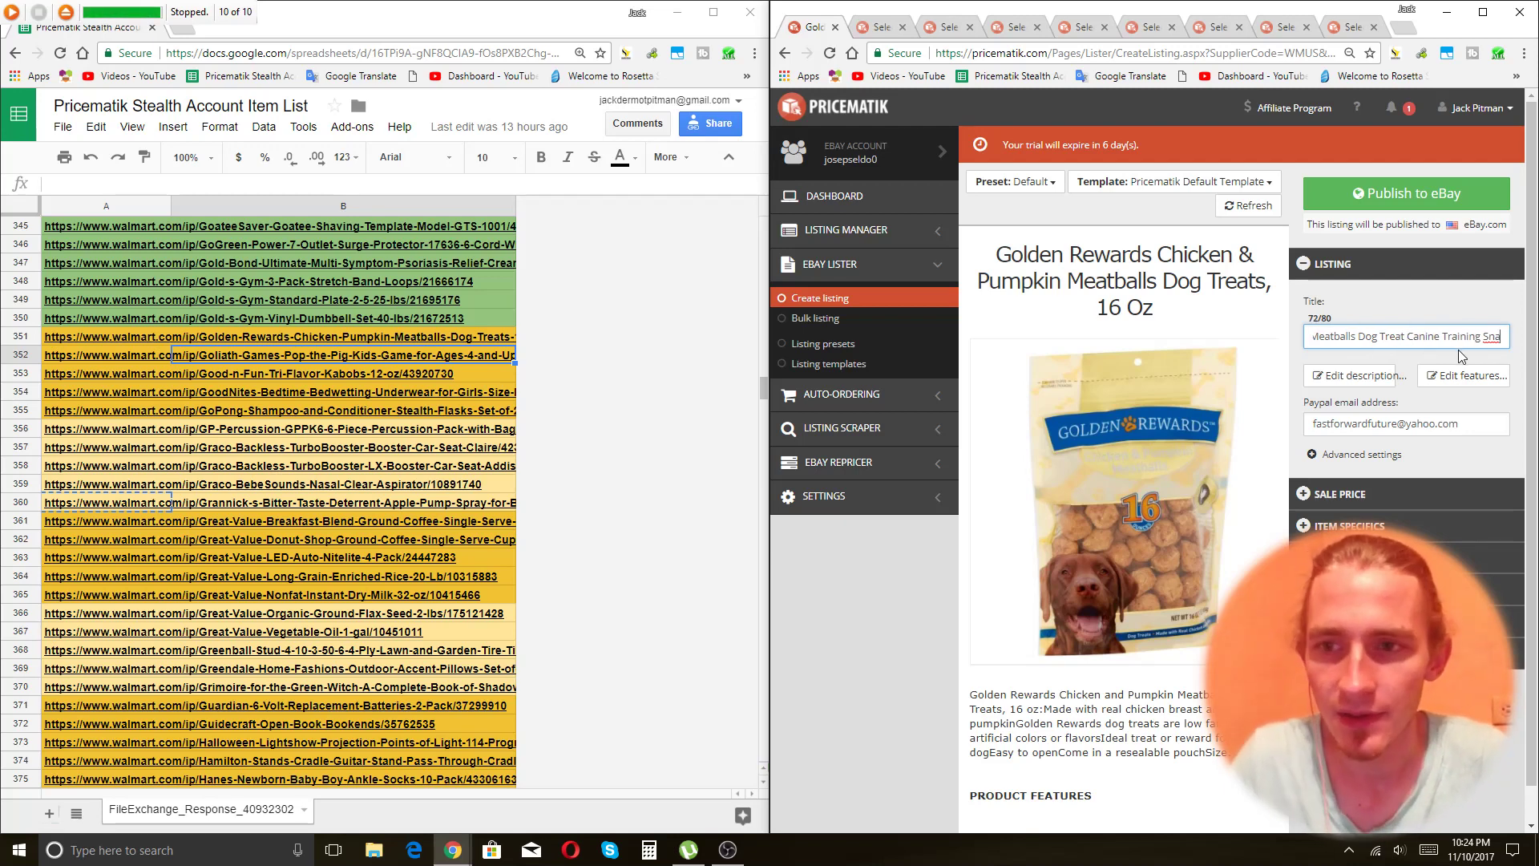
Publish the retitled Golden Rewards listing to eBay, then bring up the Macro Recorder window.
{"action": "left_click", "coordinate": [1370, 489]}
{"action": "key", "text": "ctrl+a"}
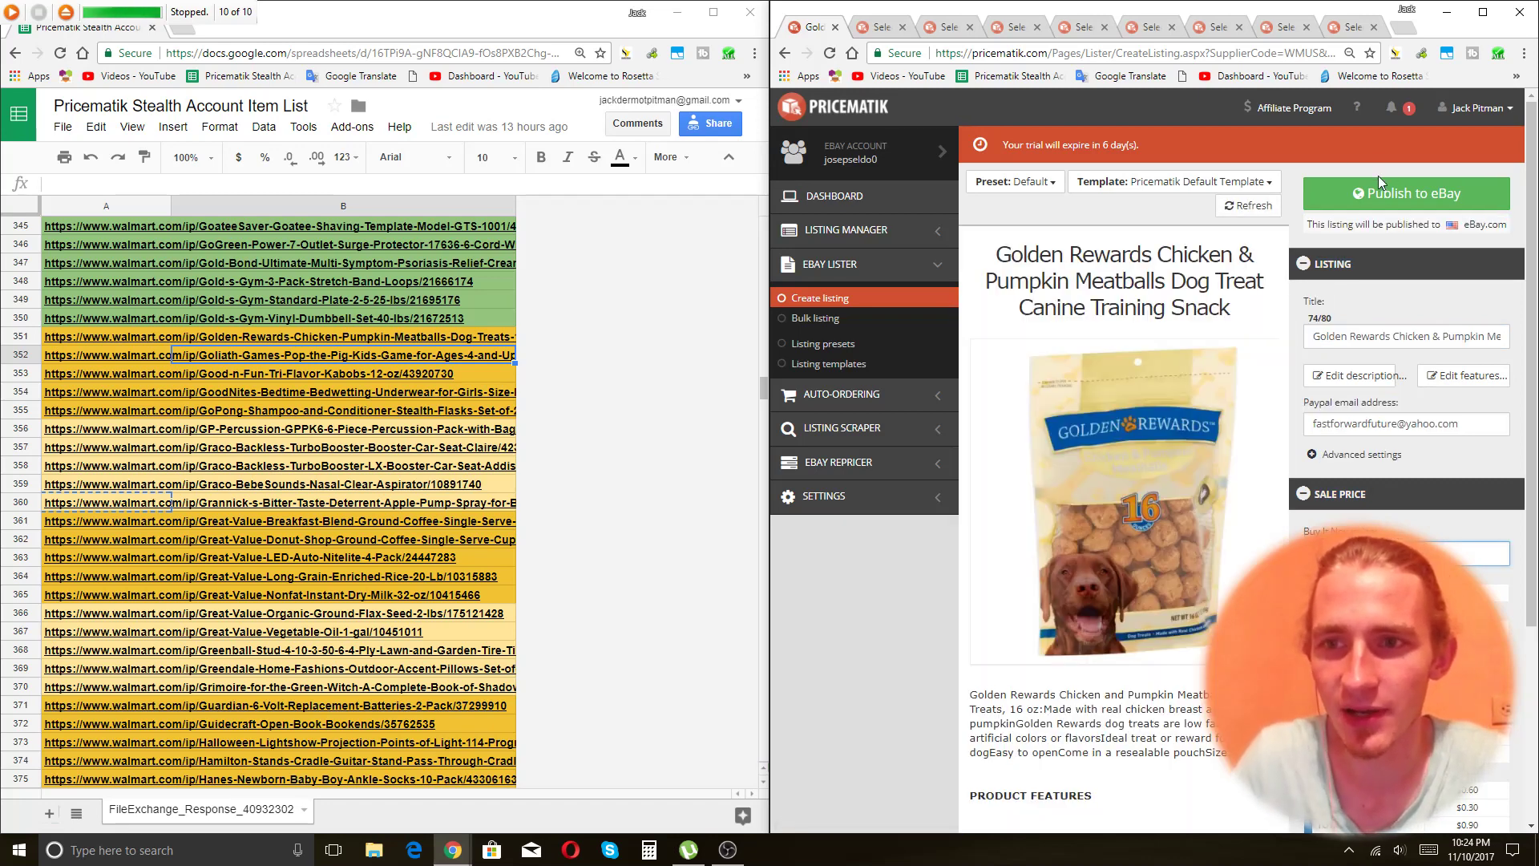
{"action": "left_click", "coordinate": [1391, 196]}
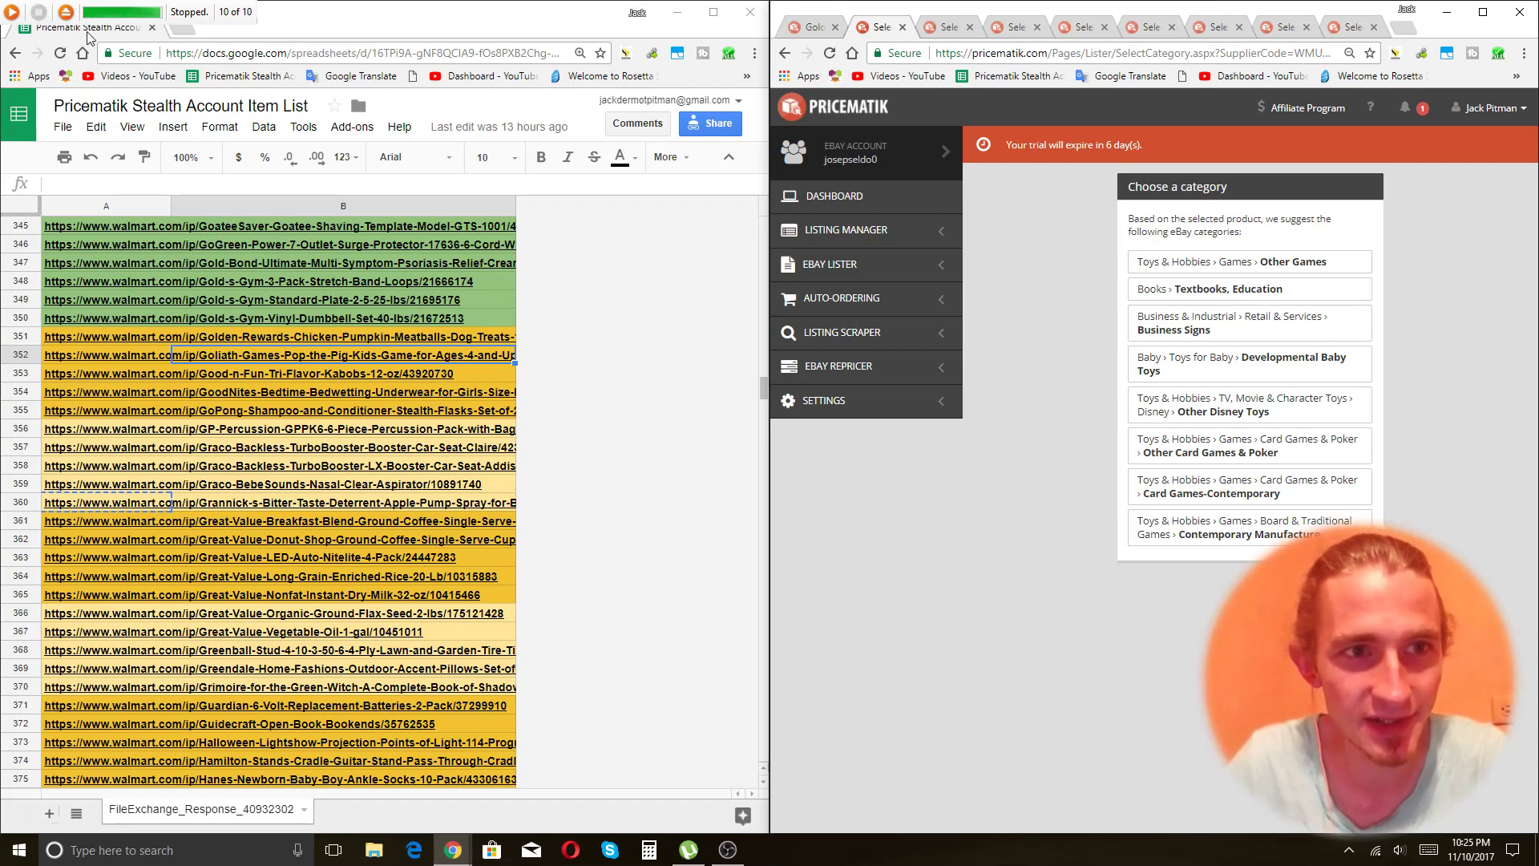
{"action": "left_click", "coordinate": [65, 12]}
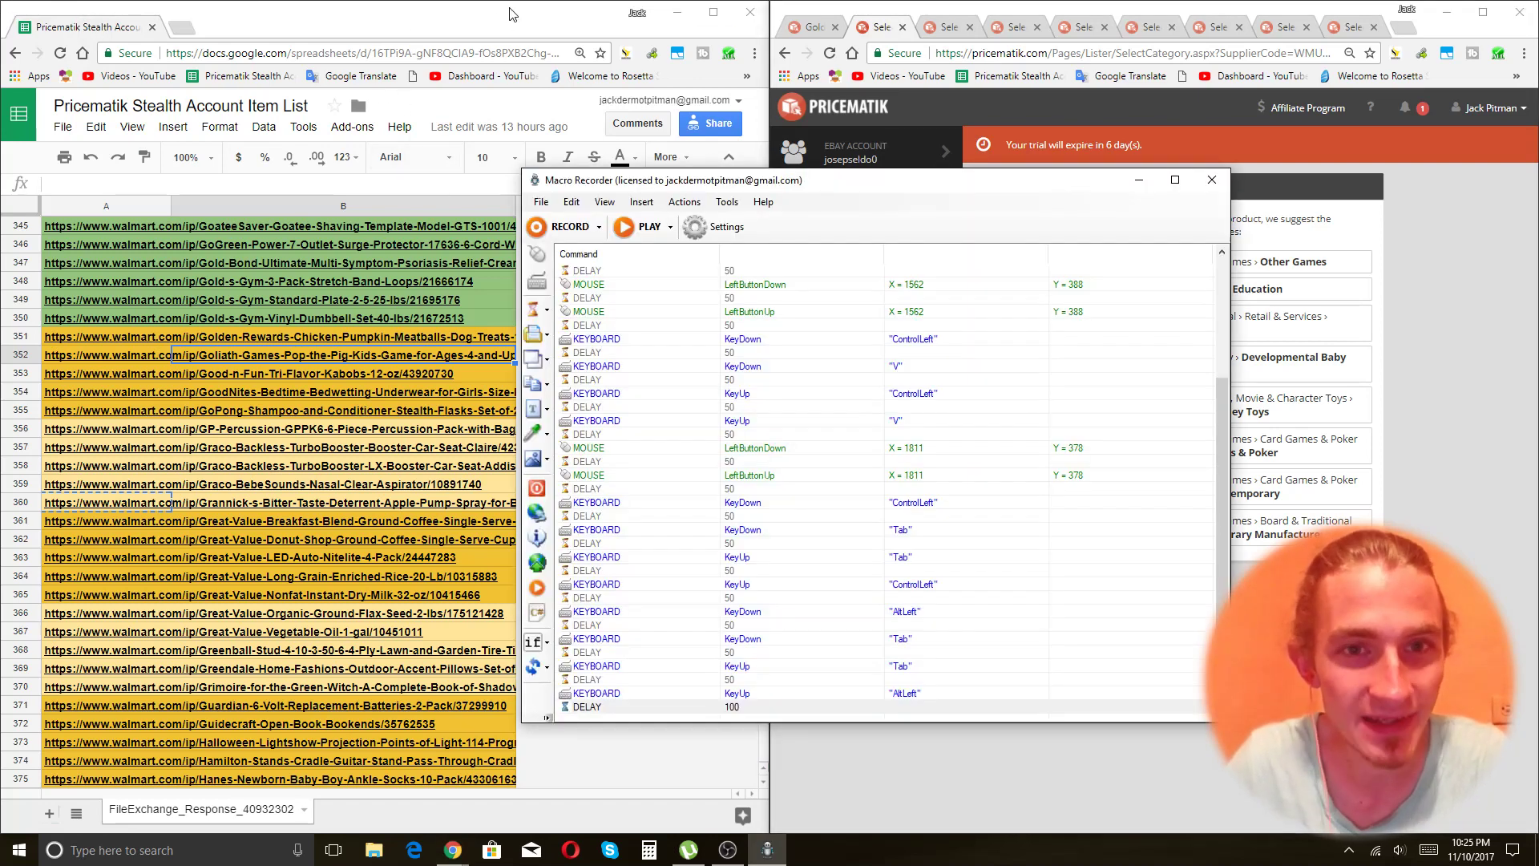
Close Macro Recorder without saving the macro, then return to Pricematik and the spreadsheet.
{"action": "left_click", "coordinate": [642, 227]}
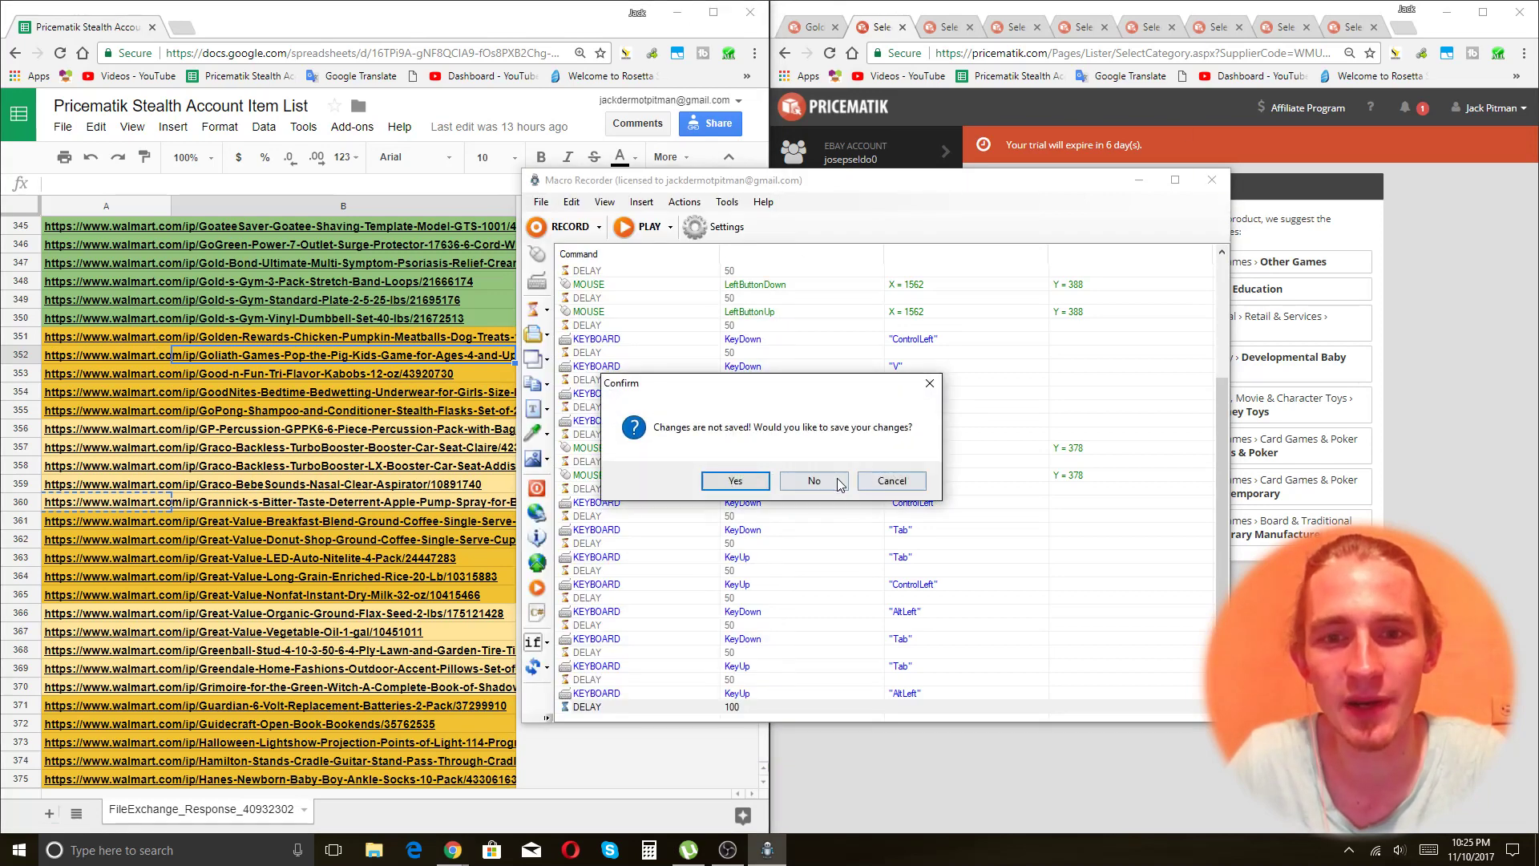
{"action": "left_click", "coordinate": [839, 482]}
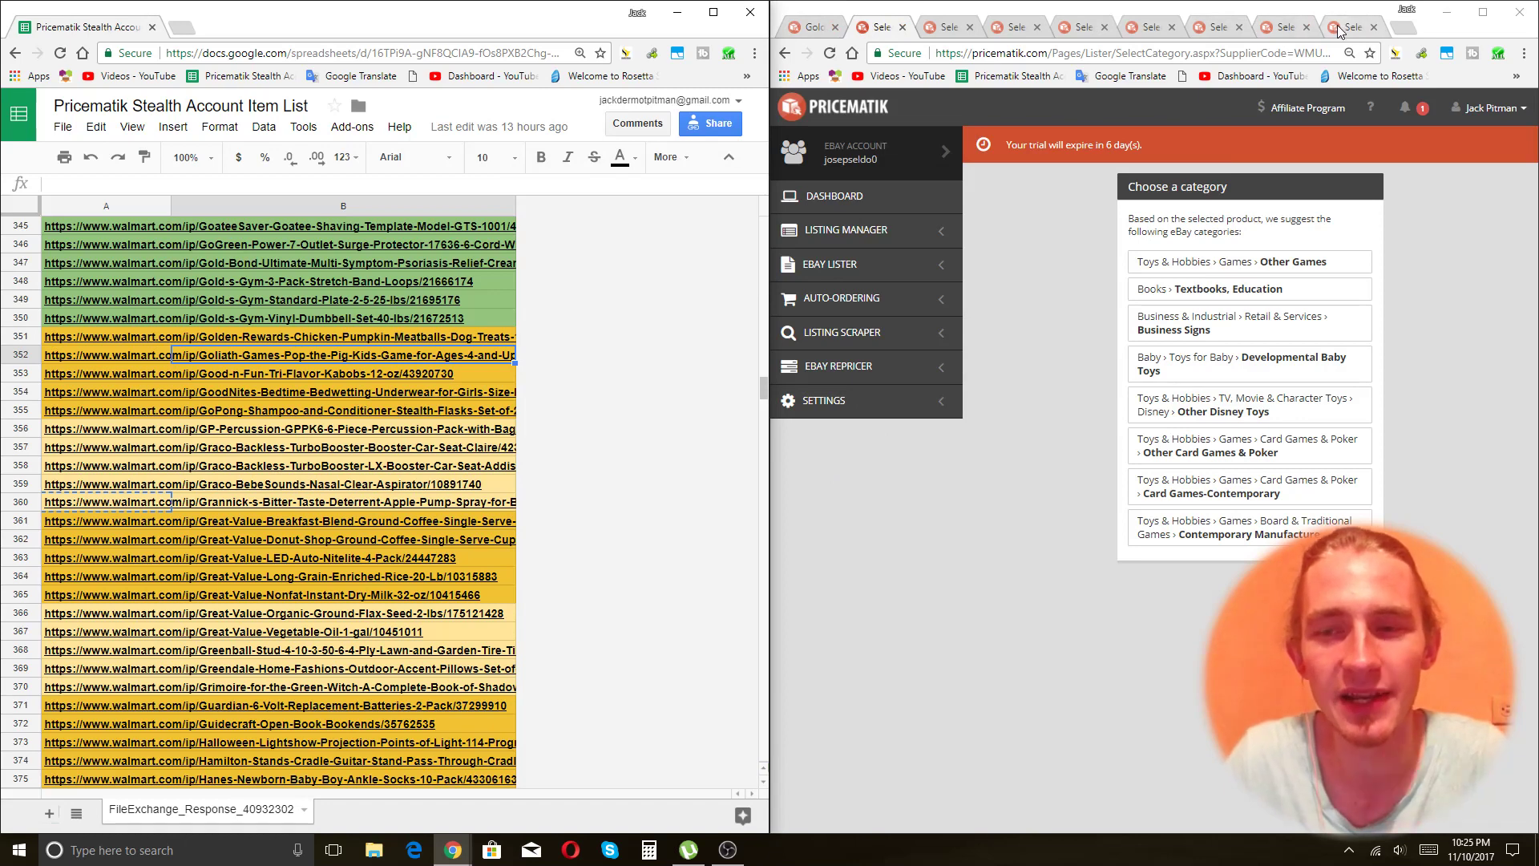
{"action": "left_click", "coordinate": [727, 850]}
{"action": "left_click", "coordinate": [1177, 749]}
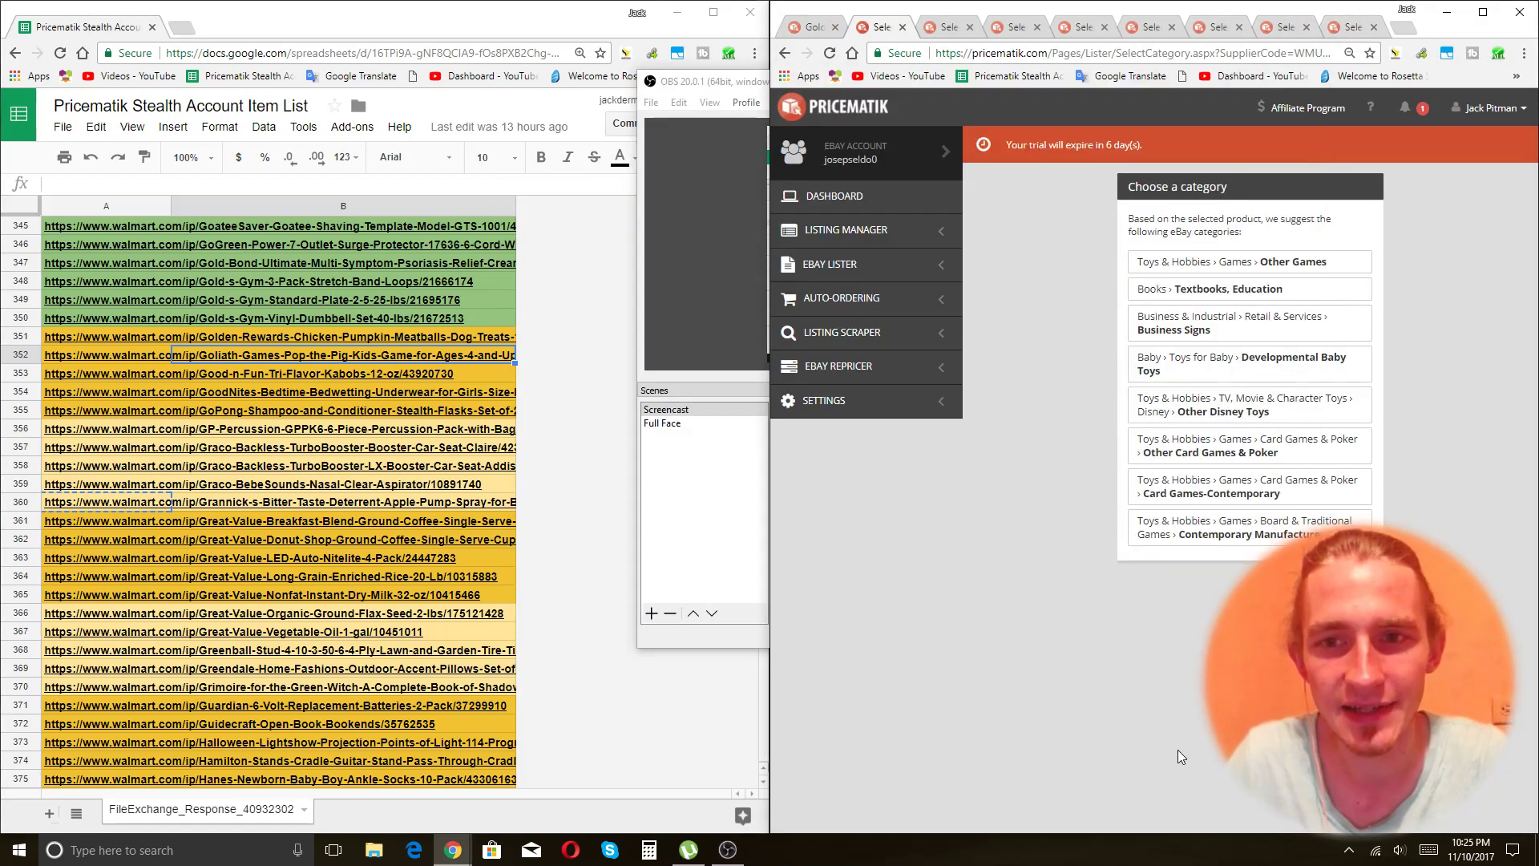
{"action": "left_click", "coordinate": [586, 651]}
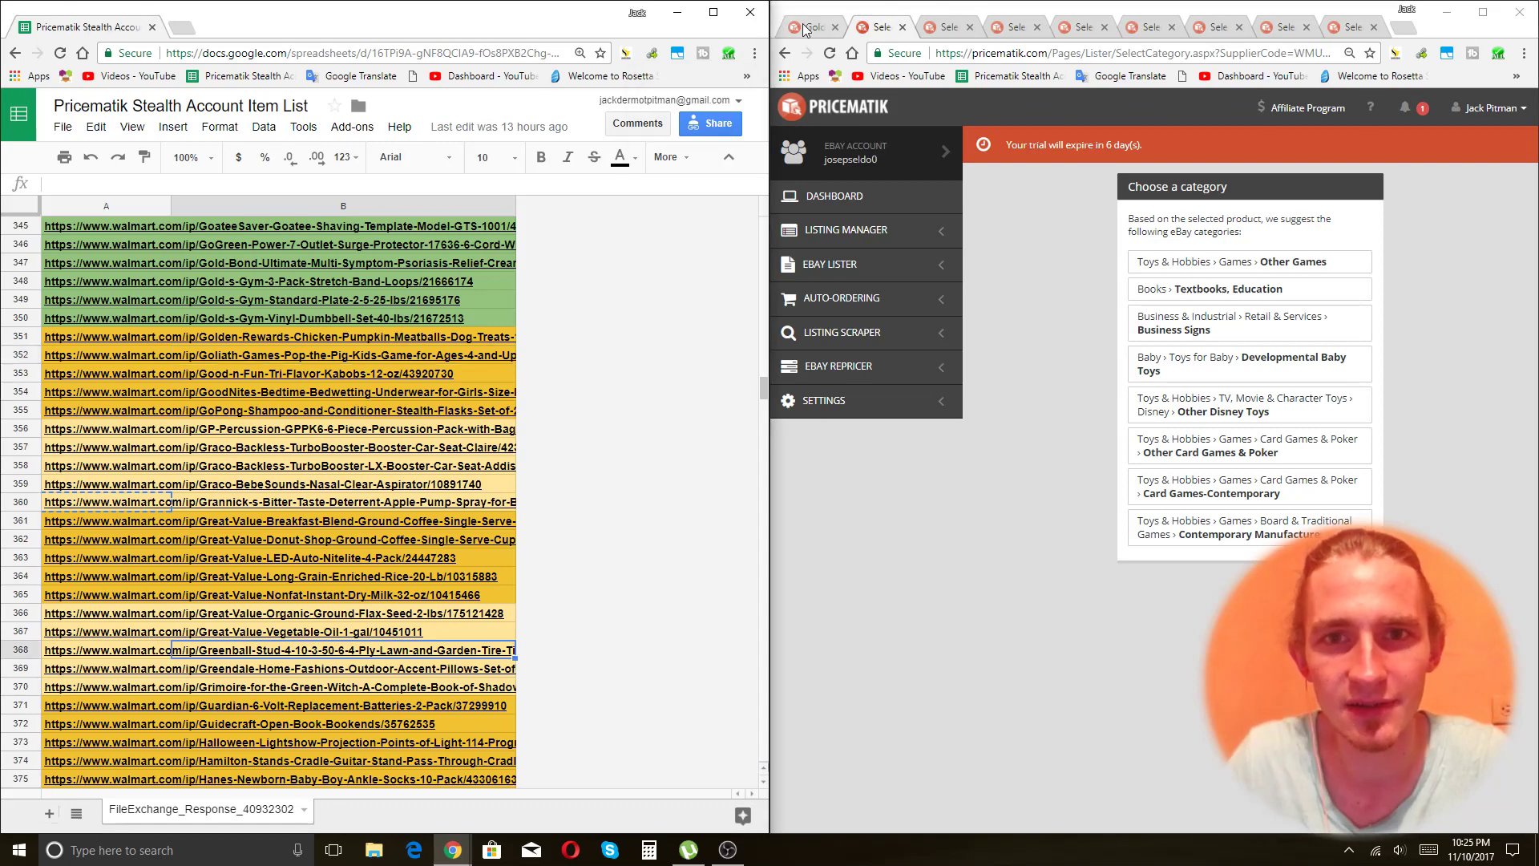
Choose suggested eBay categories: Other Games, Dog Chews & Treats and Incontinence Aids.
{"action": "left_click", "coordinate": [998, 504]}
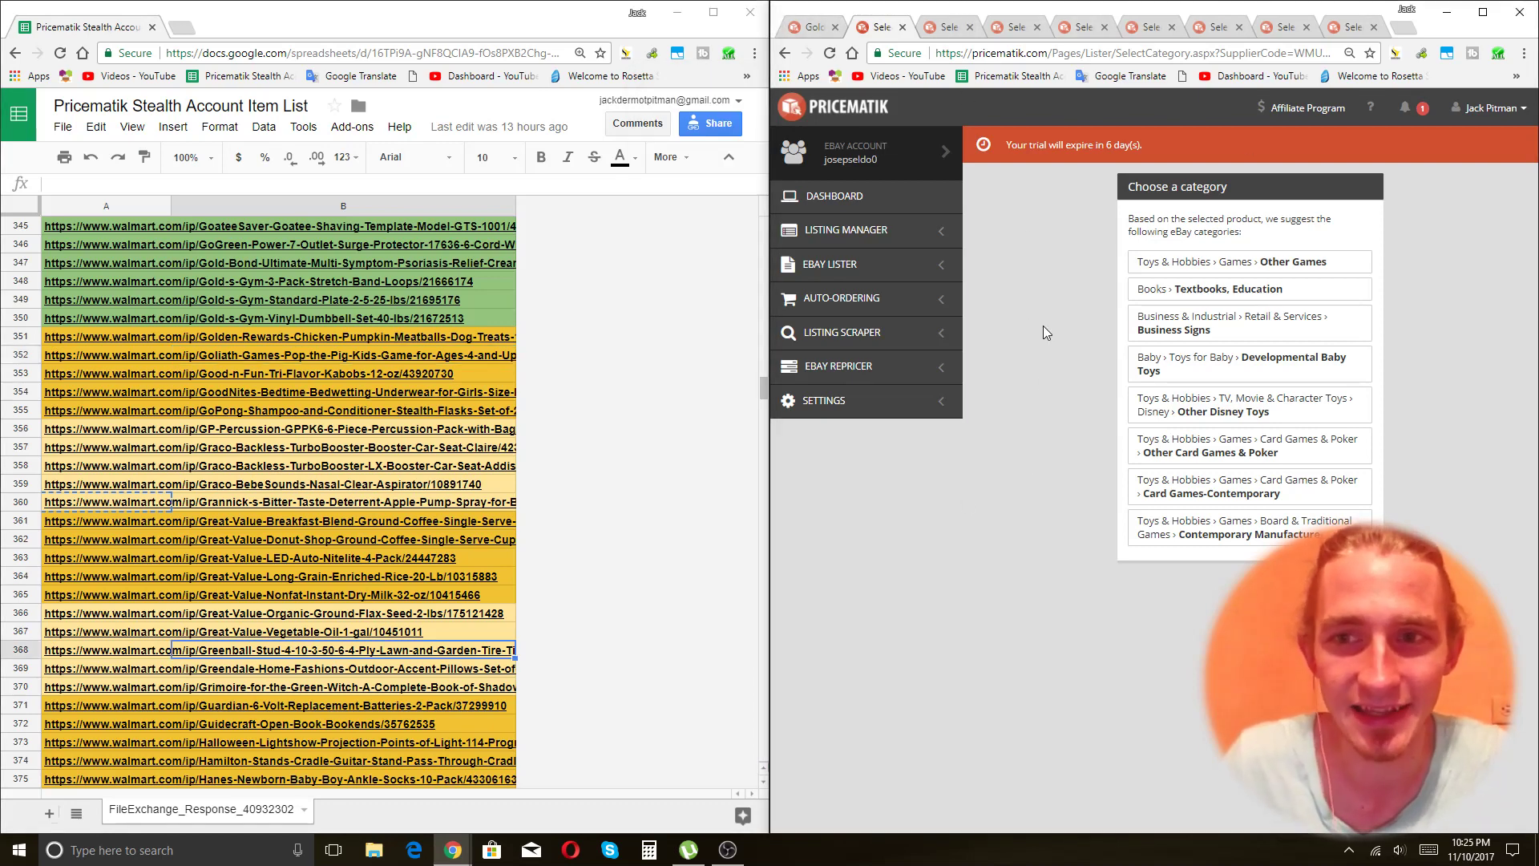
{"action": "left_click", "coordinate": [228, 353]}
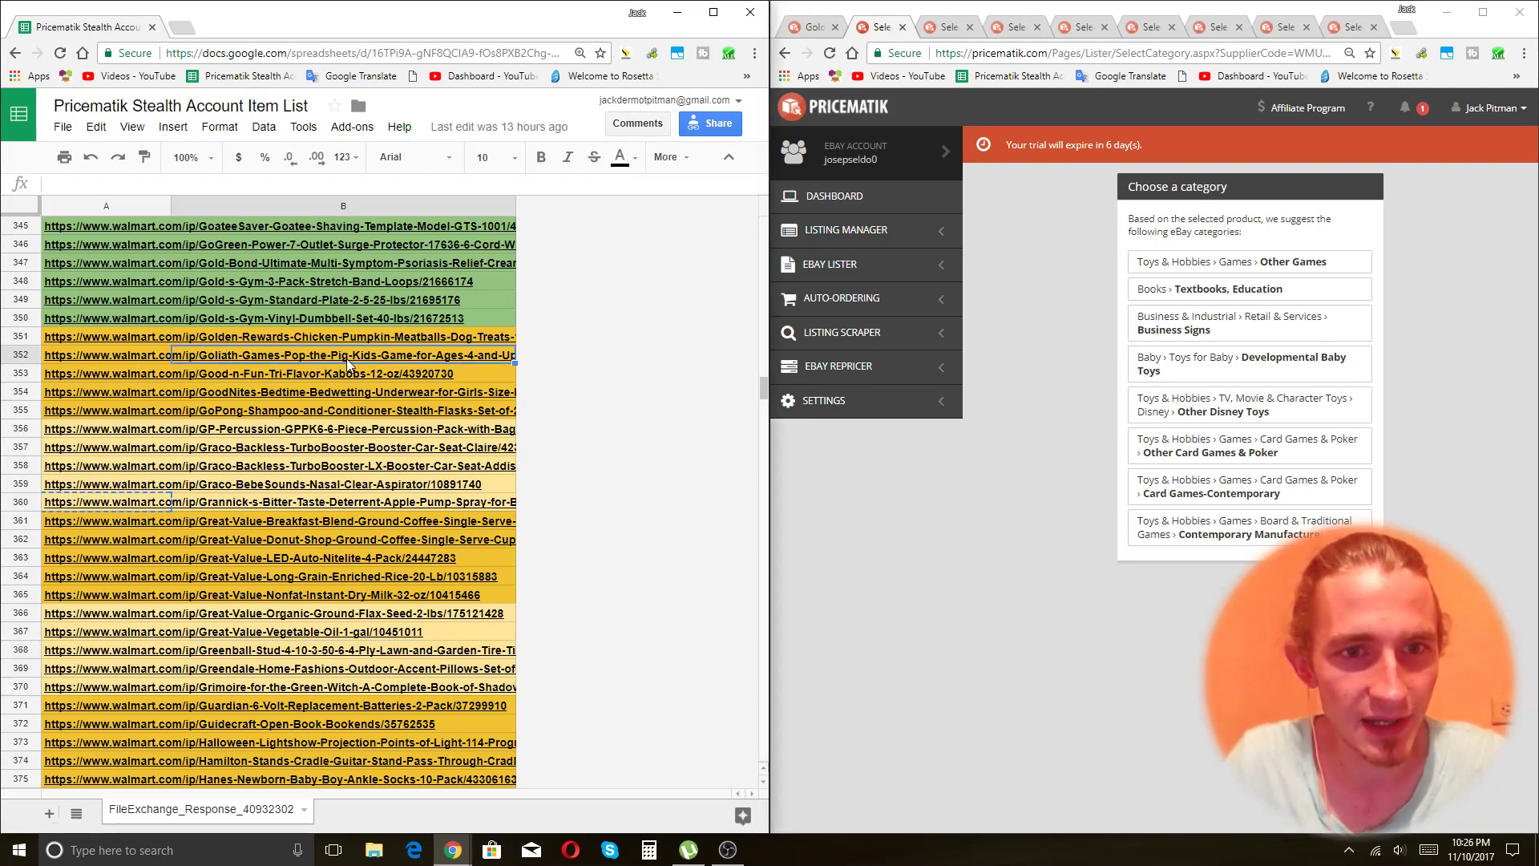
{"action": "left_click", "coordinate": [1325, 267]}
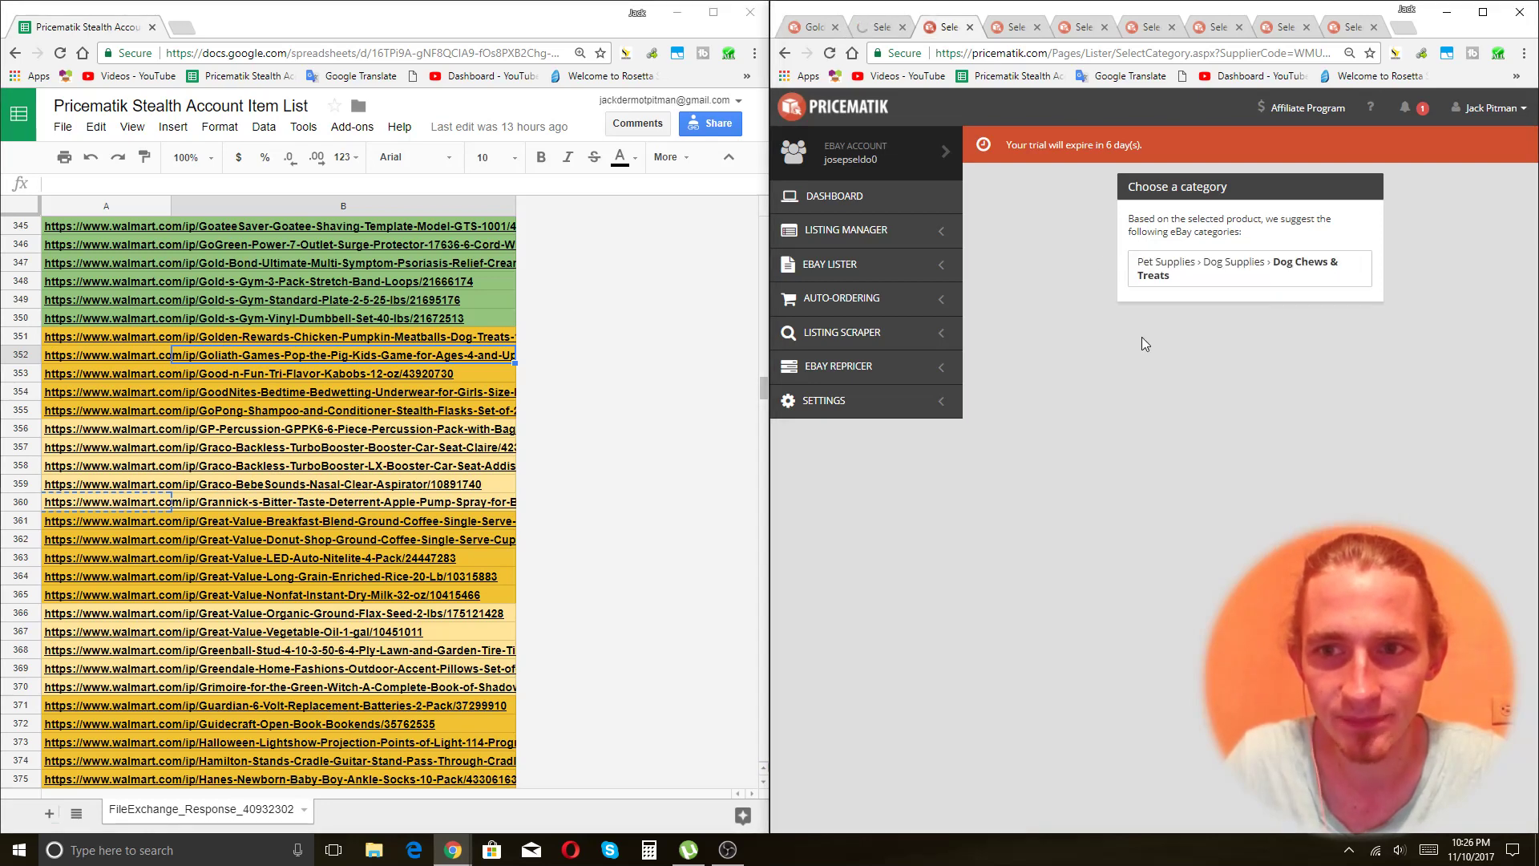
{"action": "left_click", "coordinate": [1255, 277]}
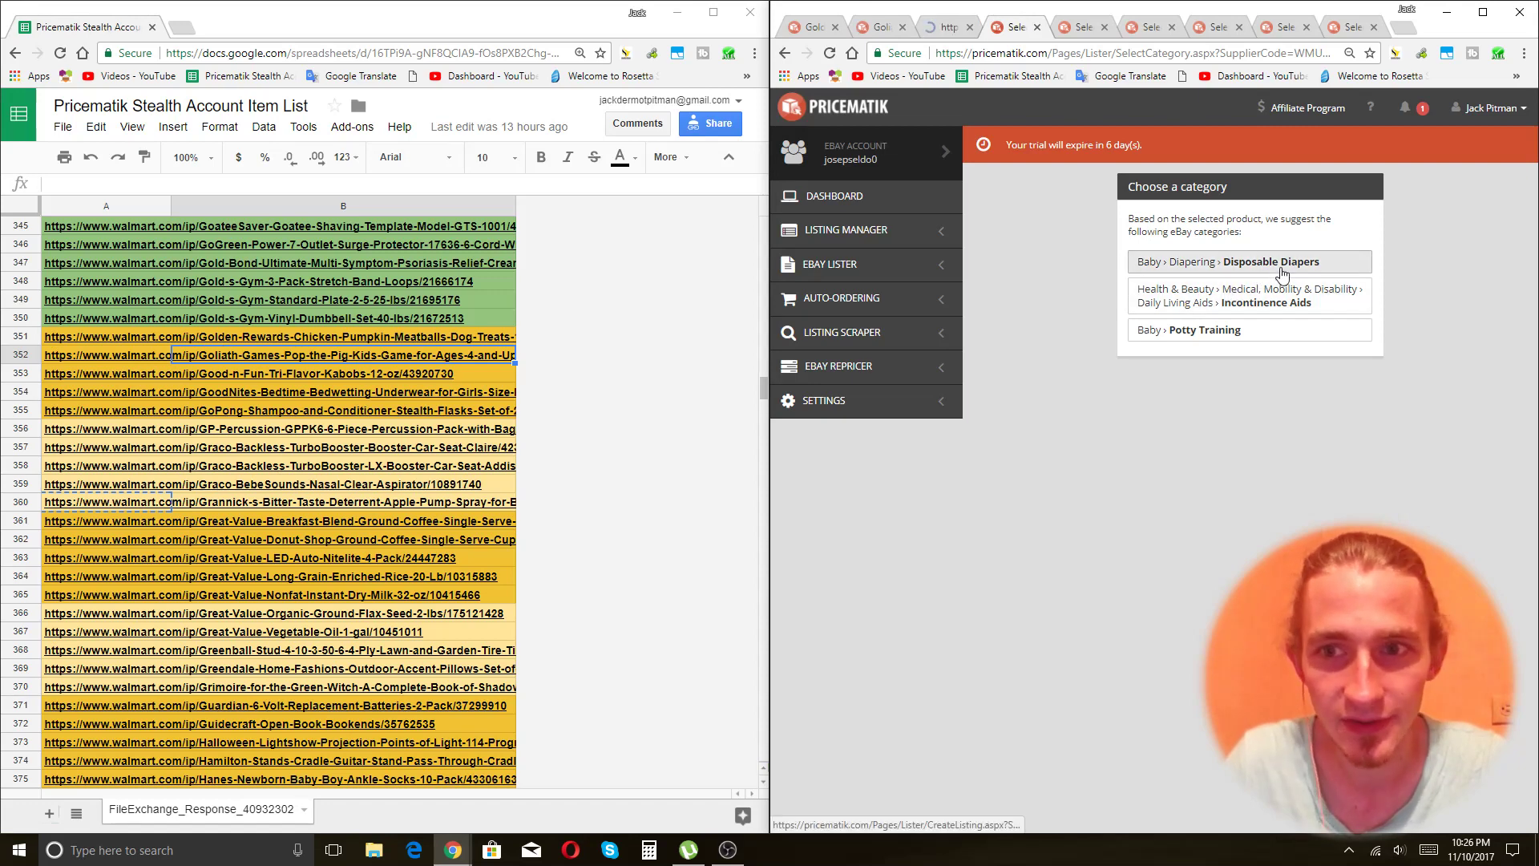
{"action": "left_click", "coordinate": [1286, 303]}
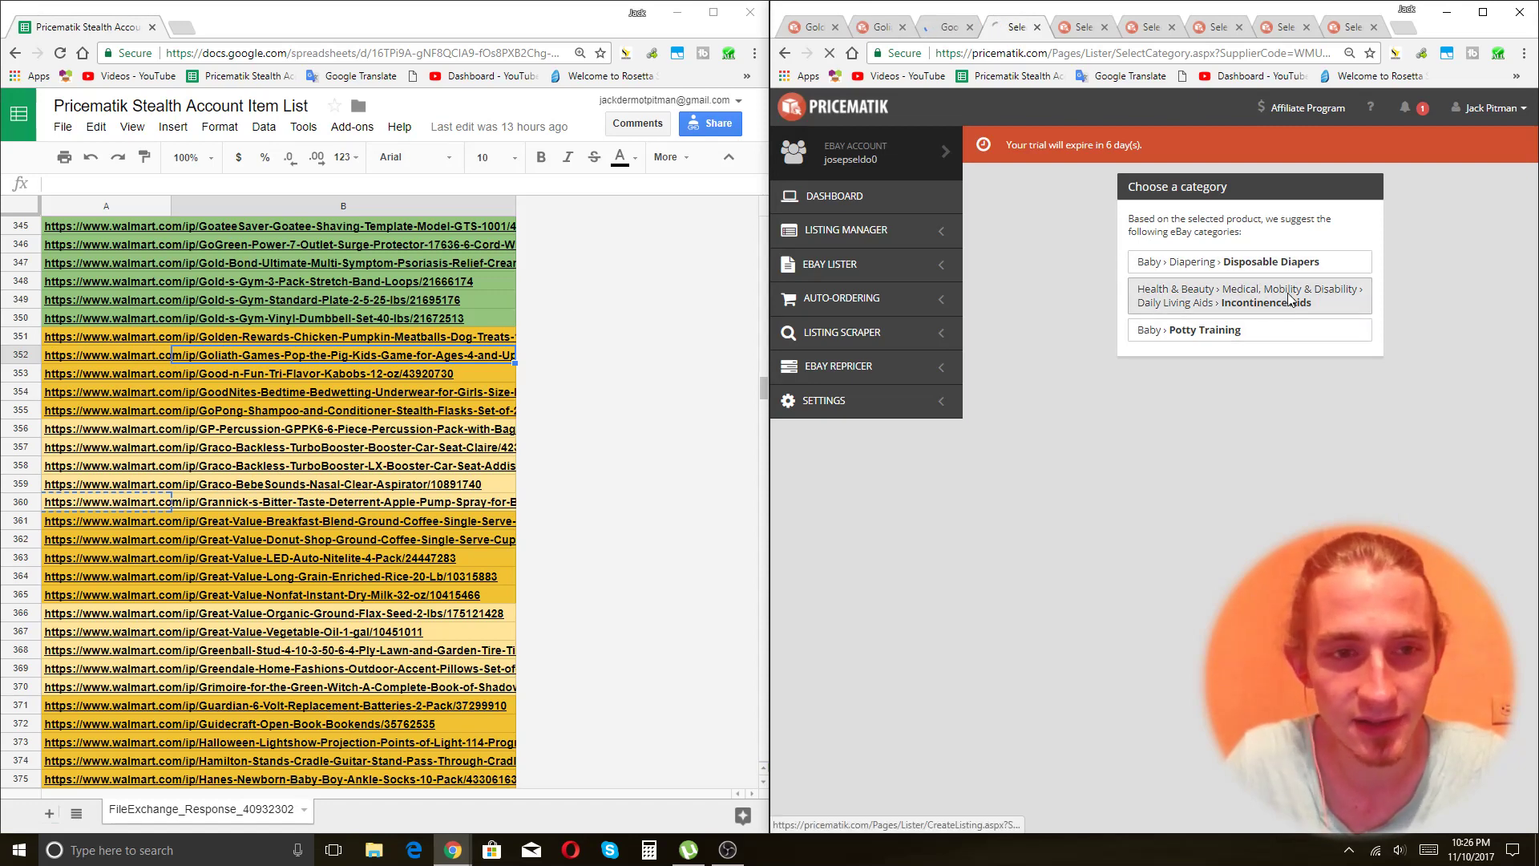
{"action": "key", "text": "ctrl+Tab"}
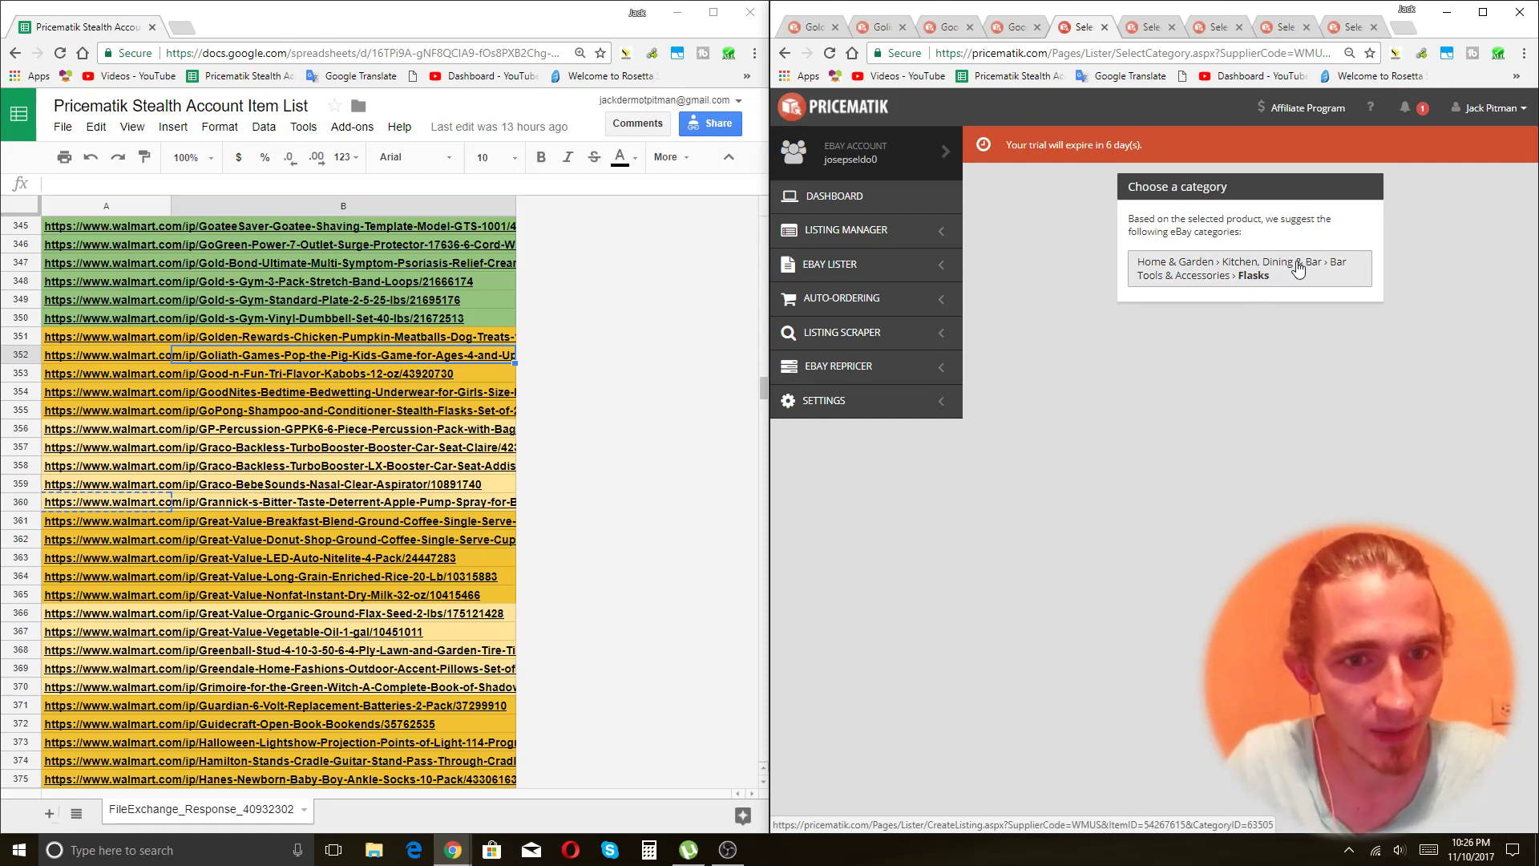
Choose the Flasks, percussion, Booster to 80lbs and Other Baby categories for the next product tabs.
{"action": "left_click", "coordinate": [1298, 267]}
{"action": "key", "text": "ctrl+Tab"}
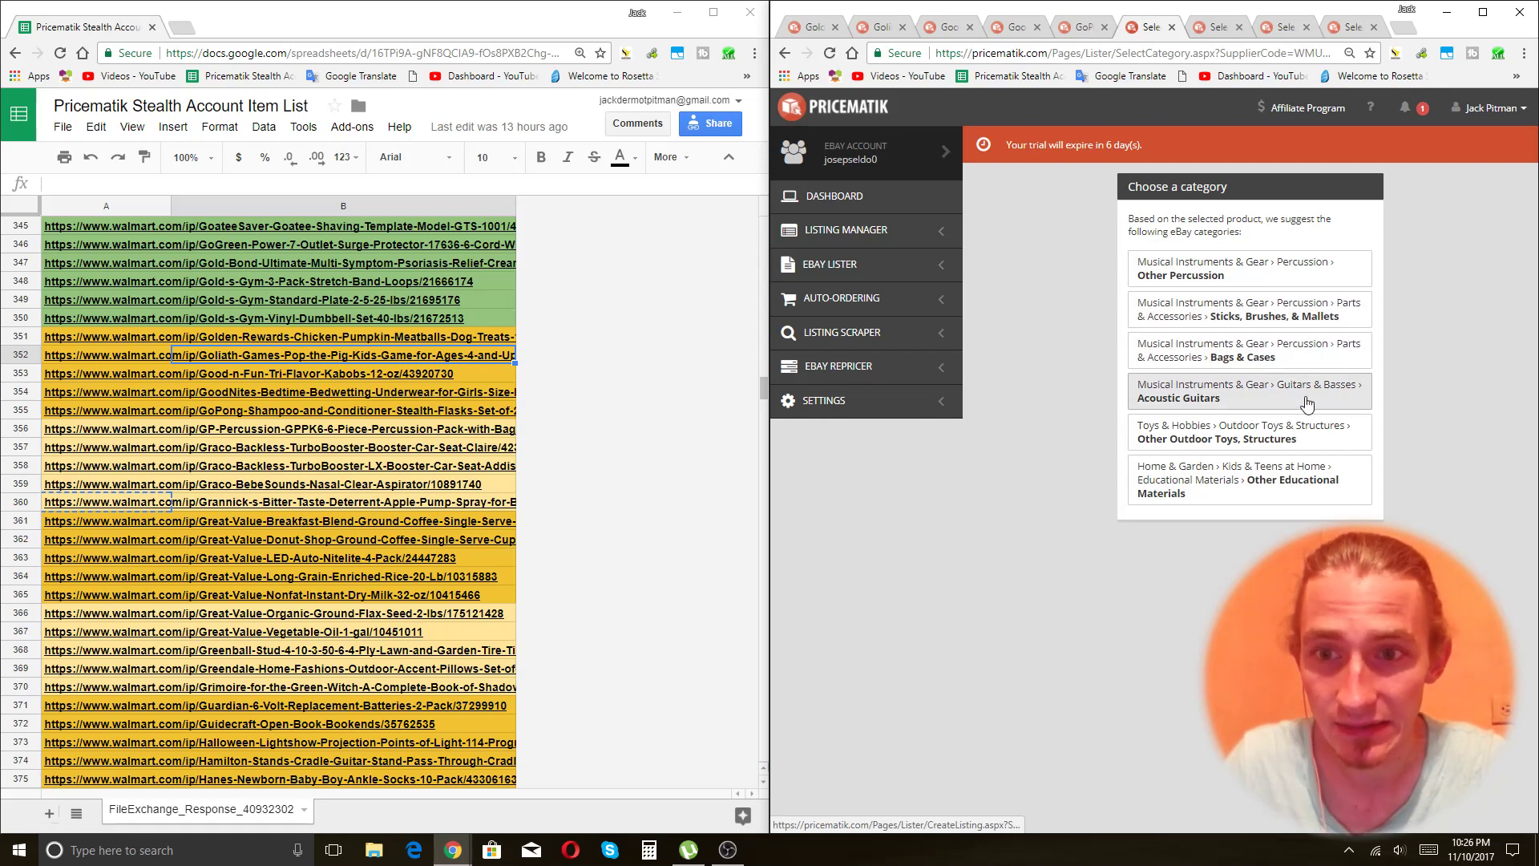
{"action": "left_click", "coordinate": [1289, 320]}
{"action": "key", "text": "ctrl+Tab"}
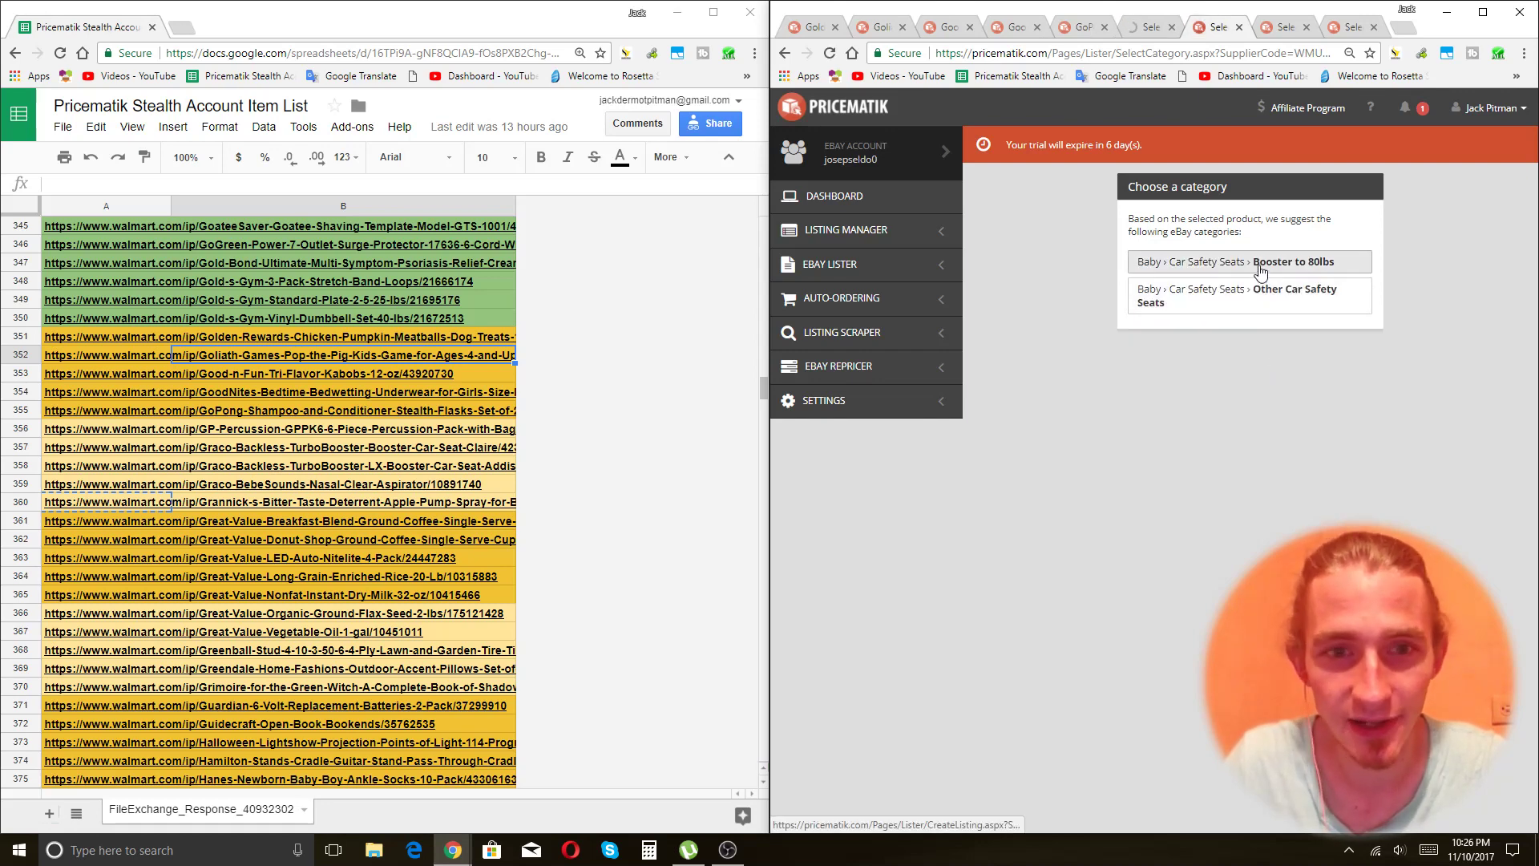
{"action": "left_click", "coordinate": [1255, 273]}
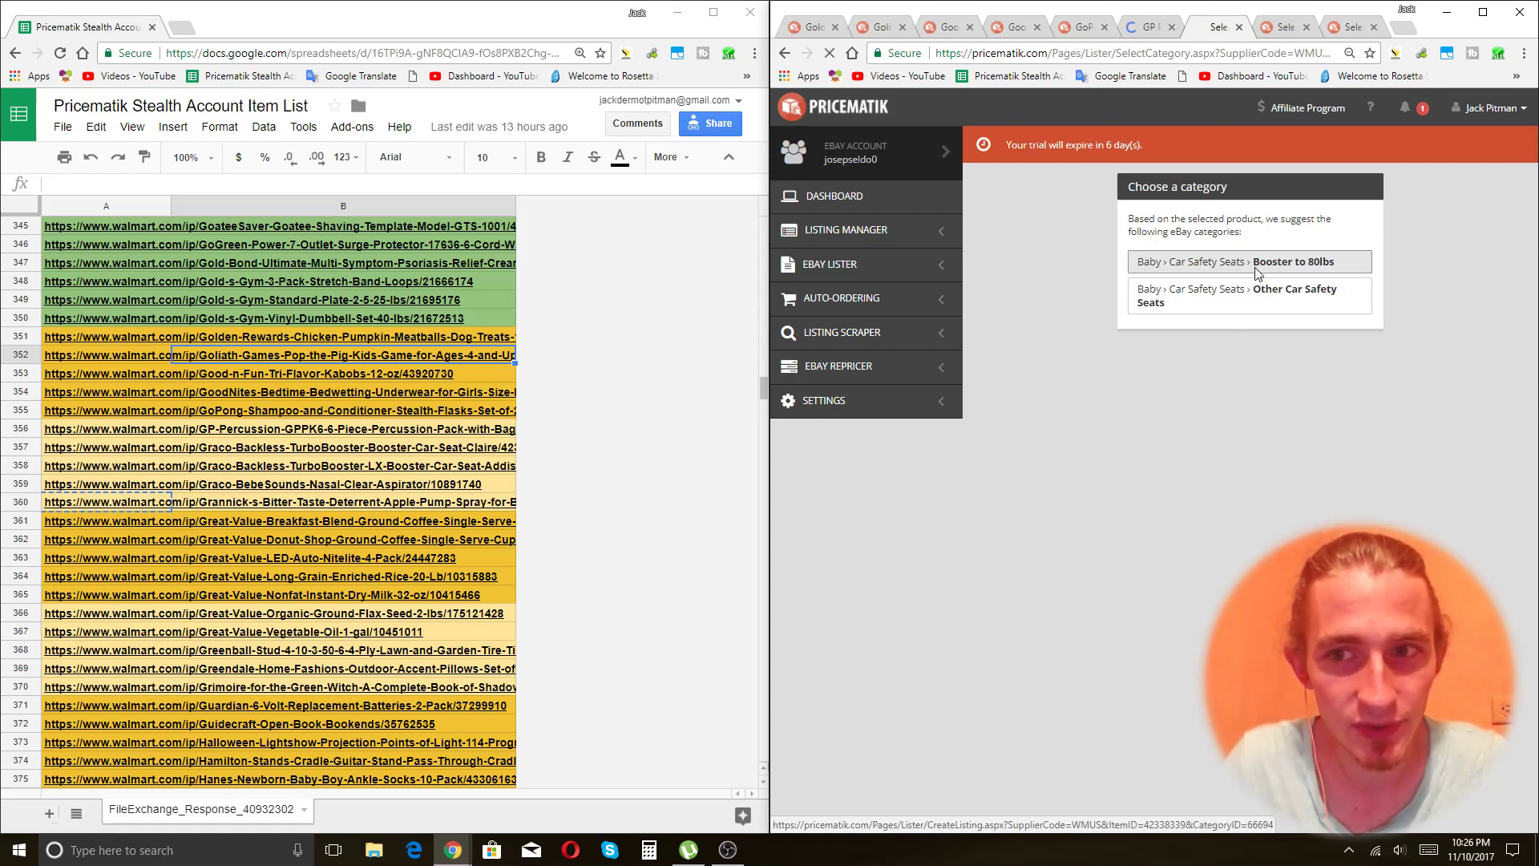
{"action": "key", "text": "ctrl+Tab"}
{"action": "key", "text": "ctrl+Tab"}
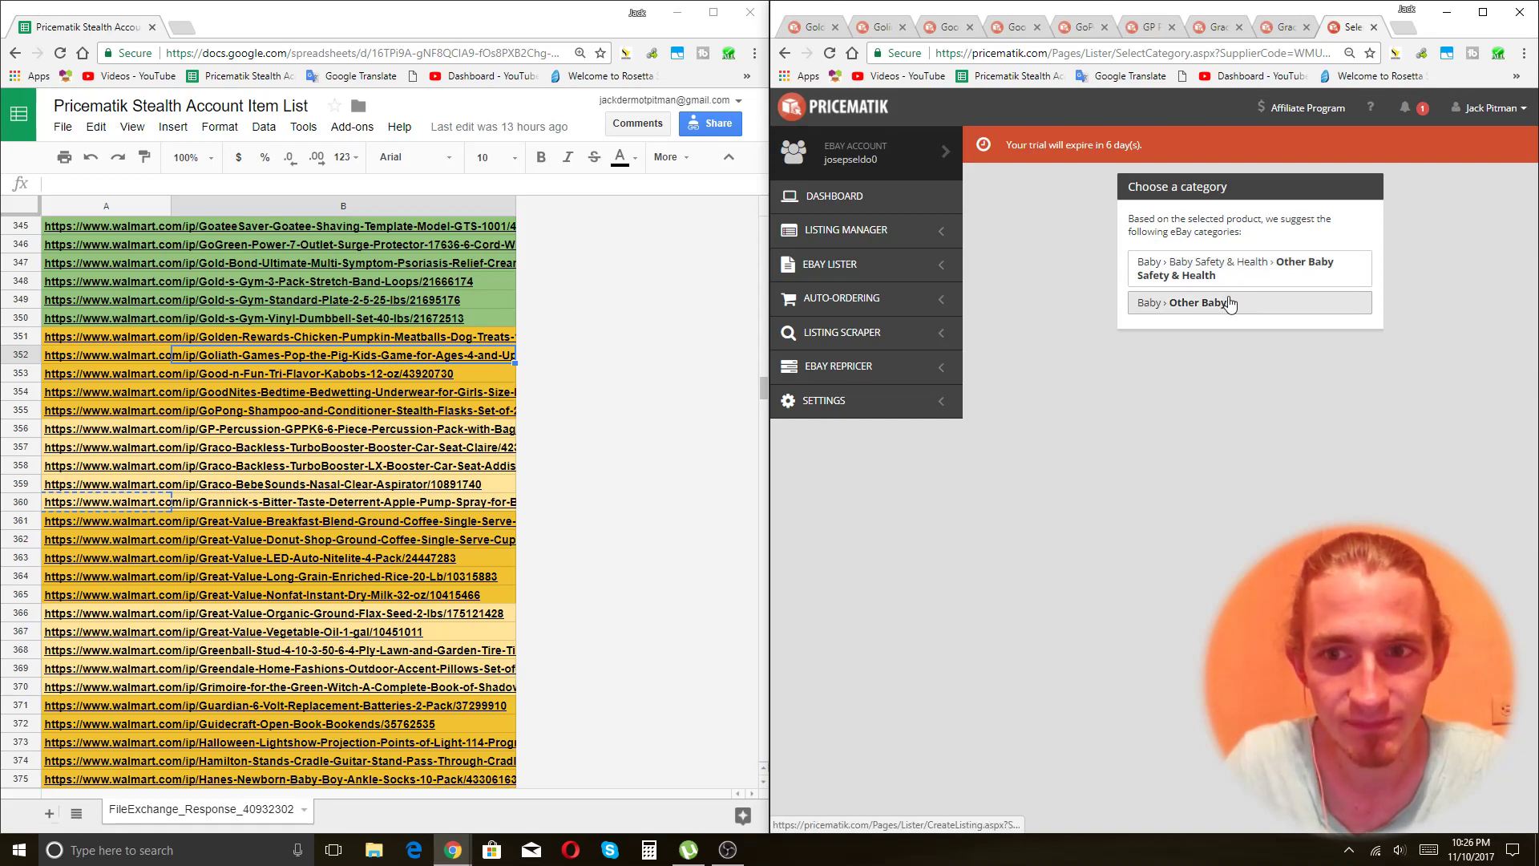
{"action": "left_click", "coordinate": [1231, 303]}
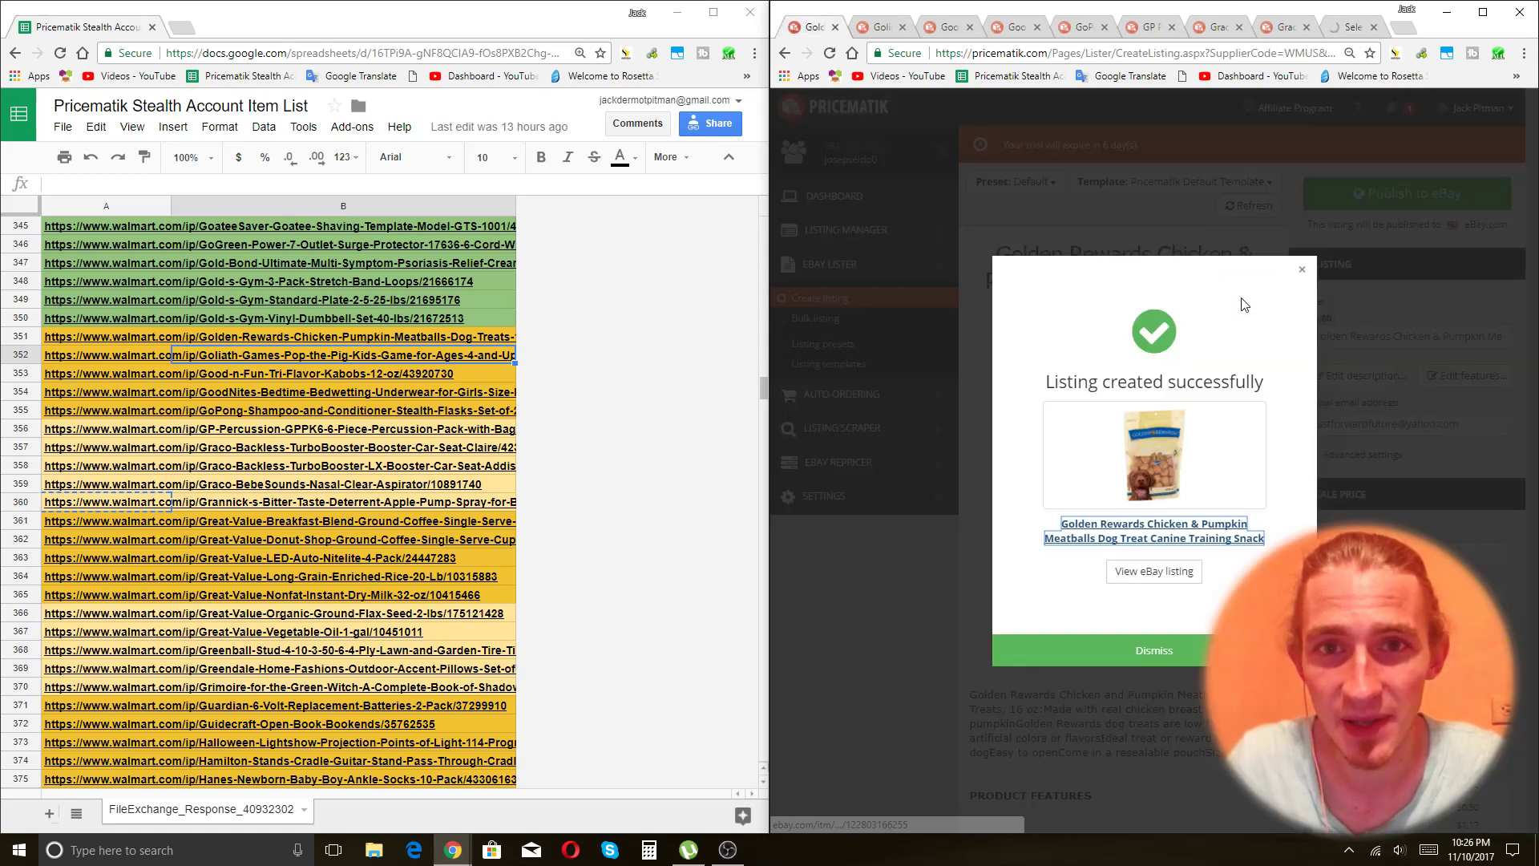
Select rows 351–359 and give them a light green fill to match rows 345–350.
{"action": "left_click", "coordinate": [272, 484]}
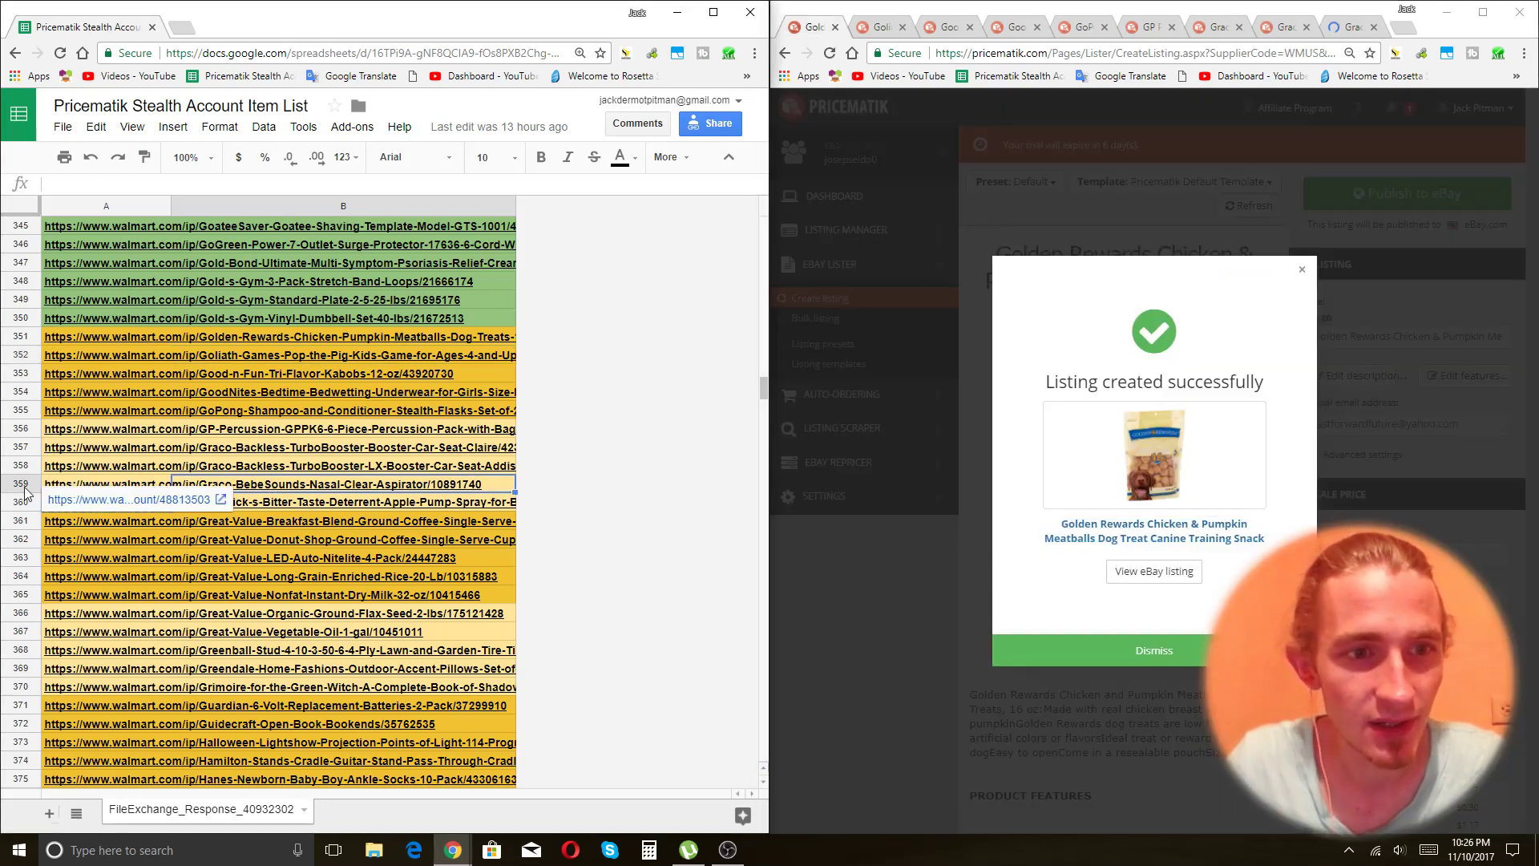
{"action": "key", "text": "Left"}
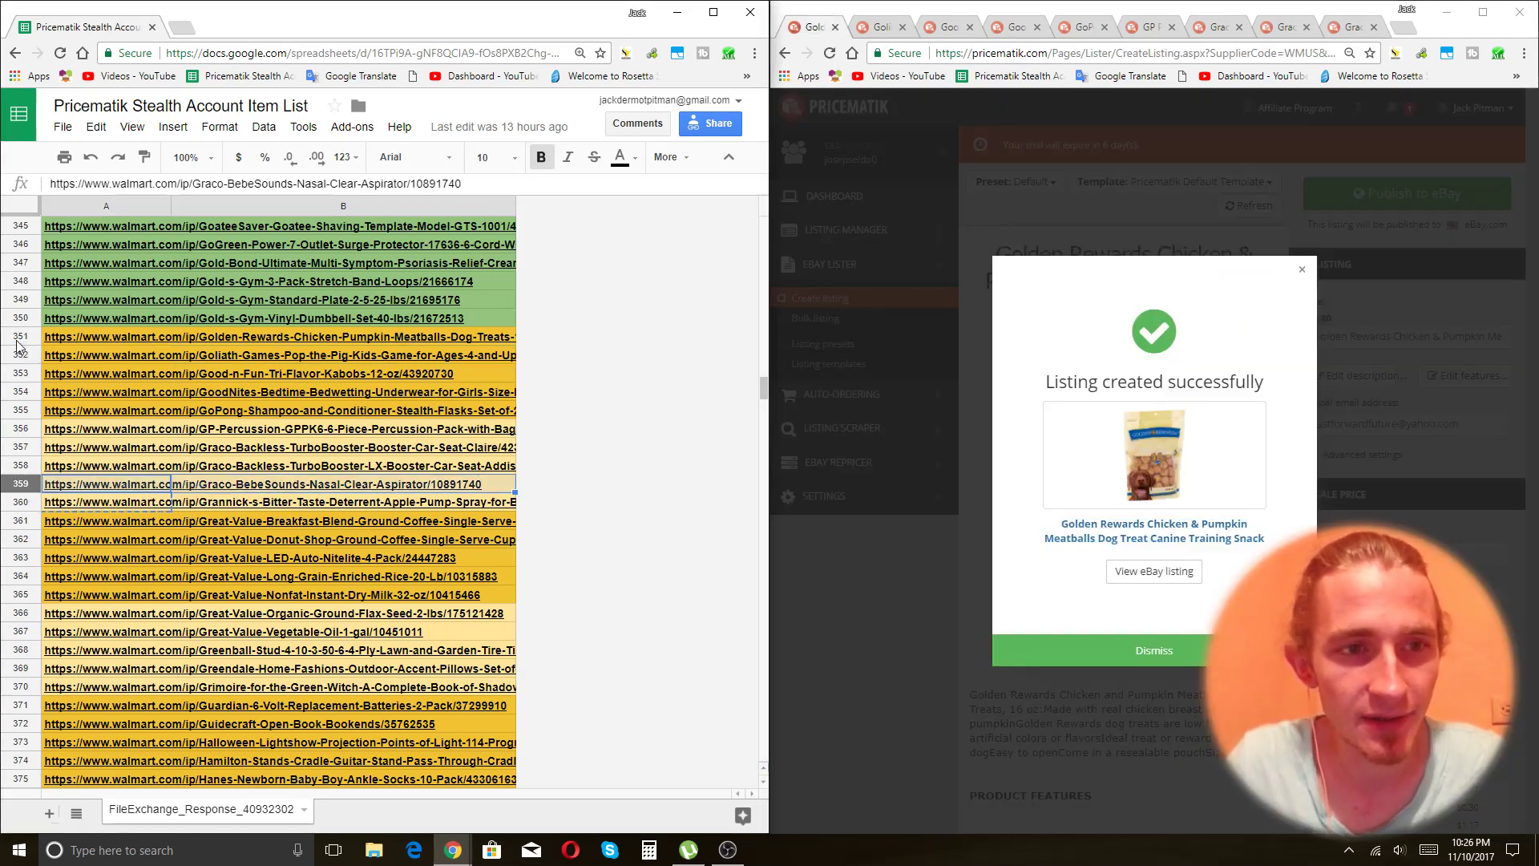
{"action": "left_click", "coordinate": [16, 341], "text": "shift"}
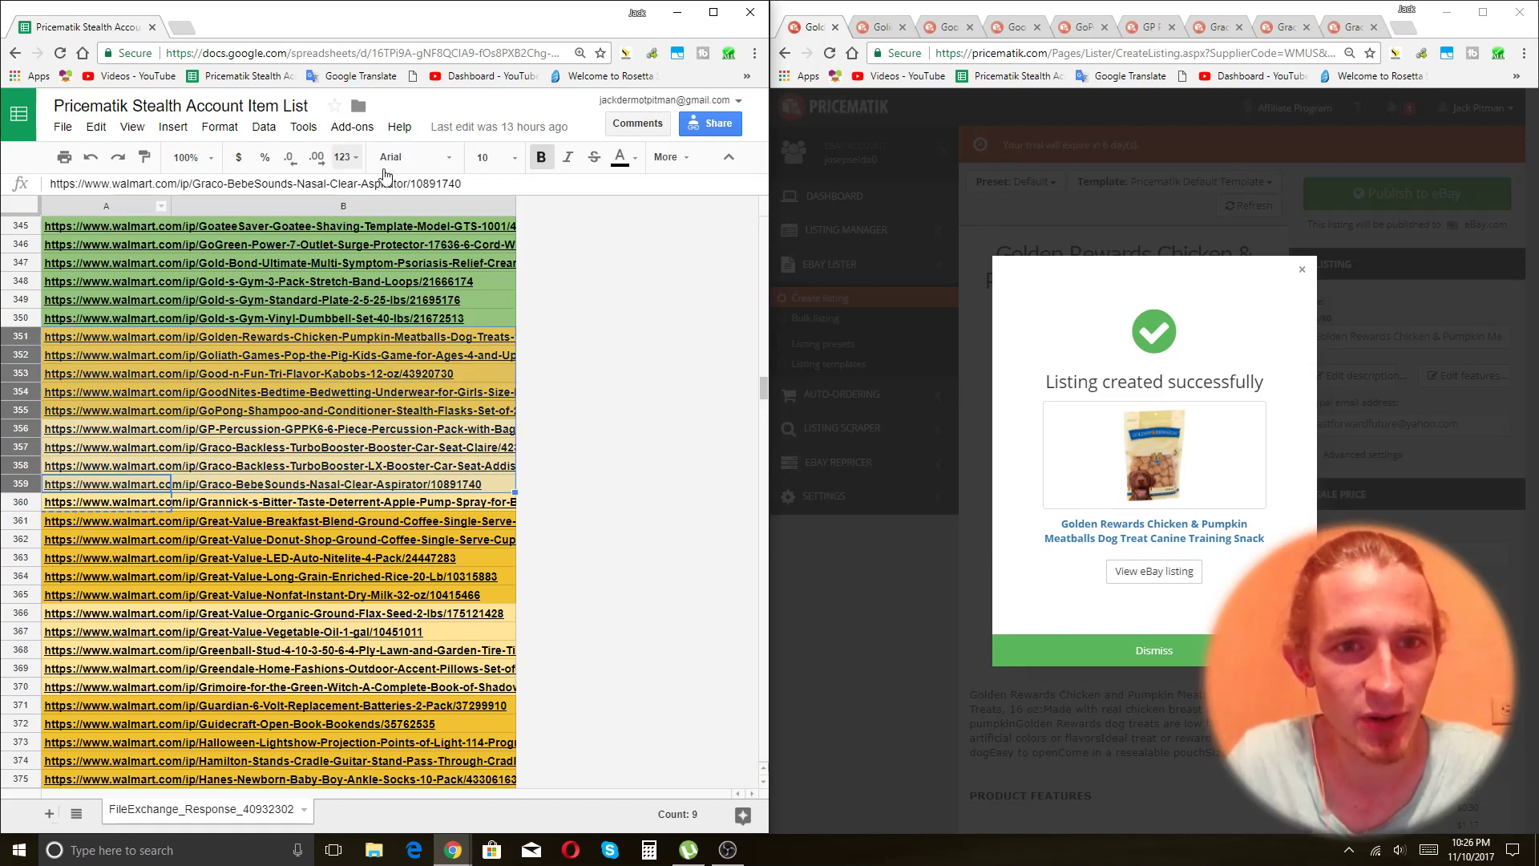
{"action": "left_click", "coordinate": [620, 158]}
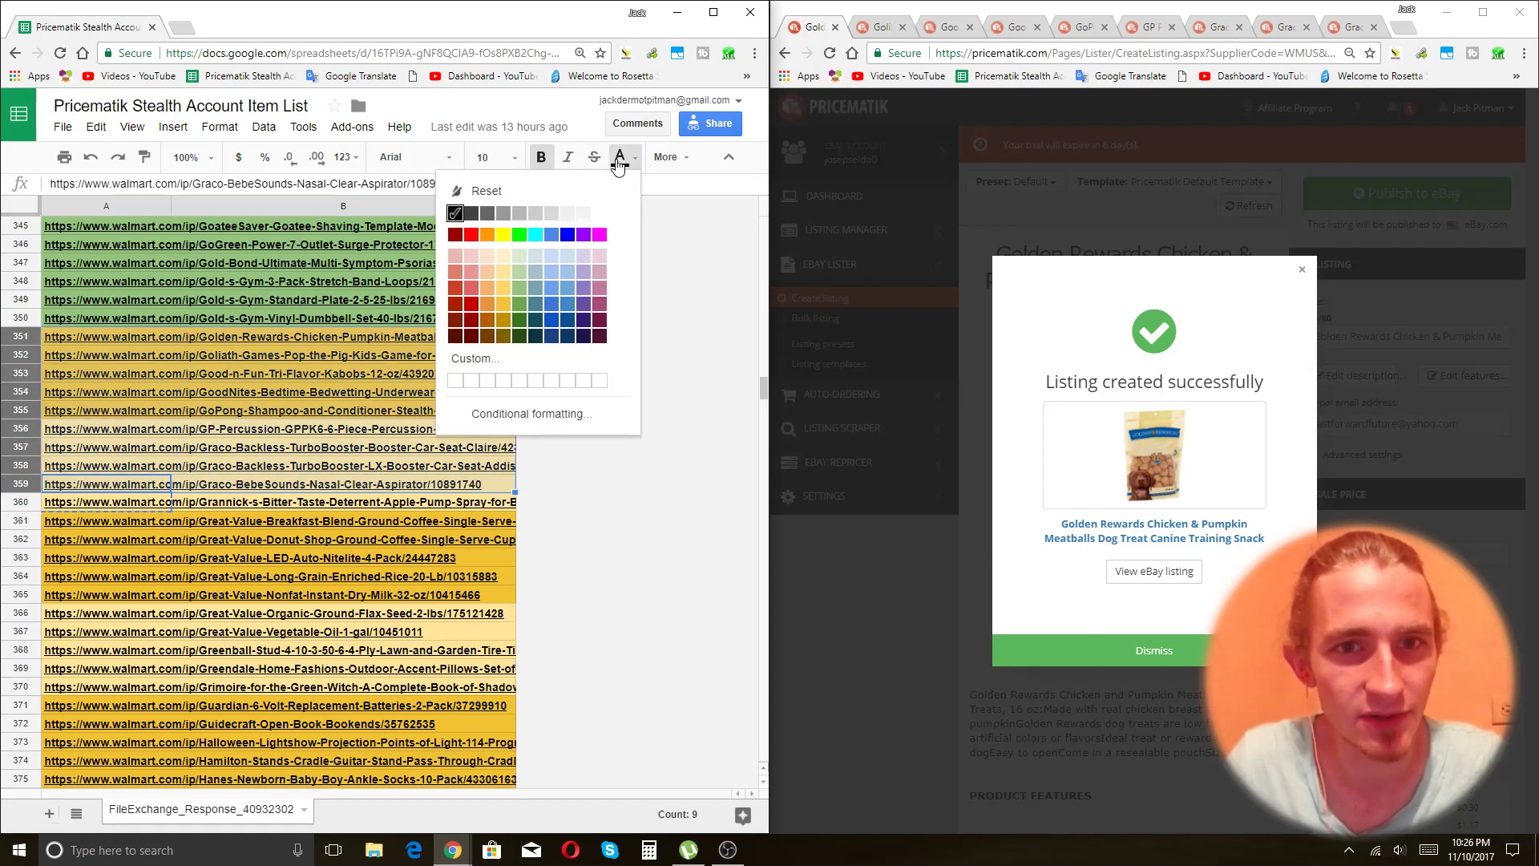
{"action": "left_click", "coordinate": [668, 157]}
{"action": "left_click", "coordinate": [303, 191]}
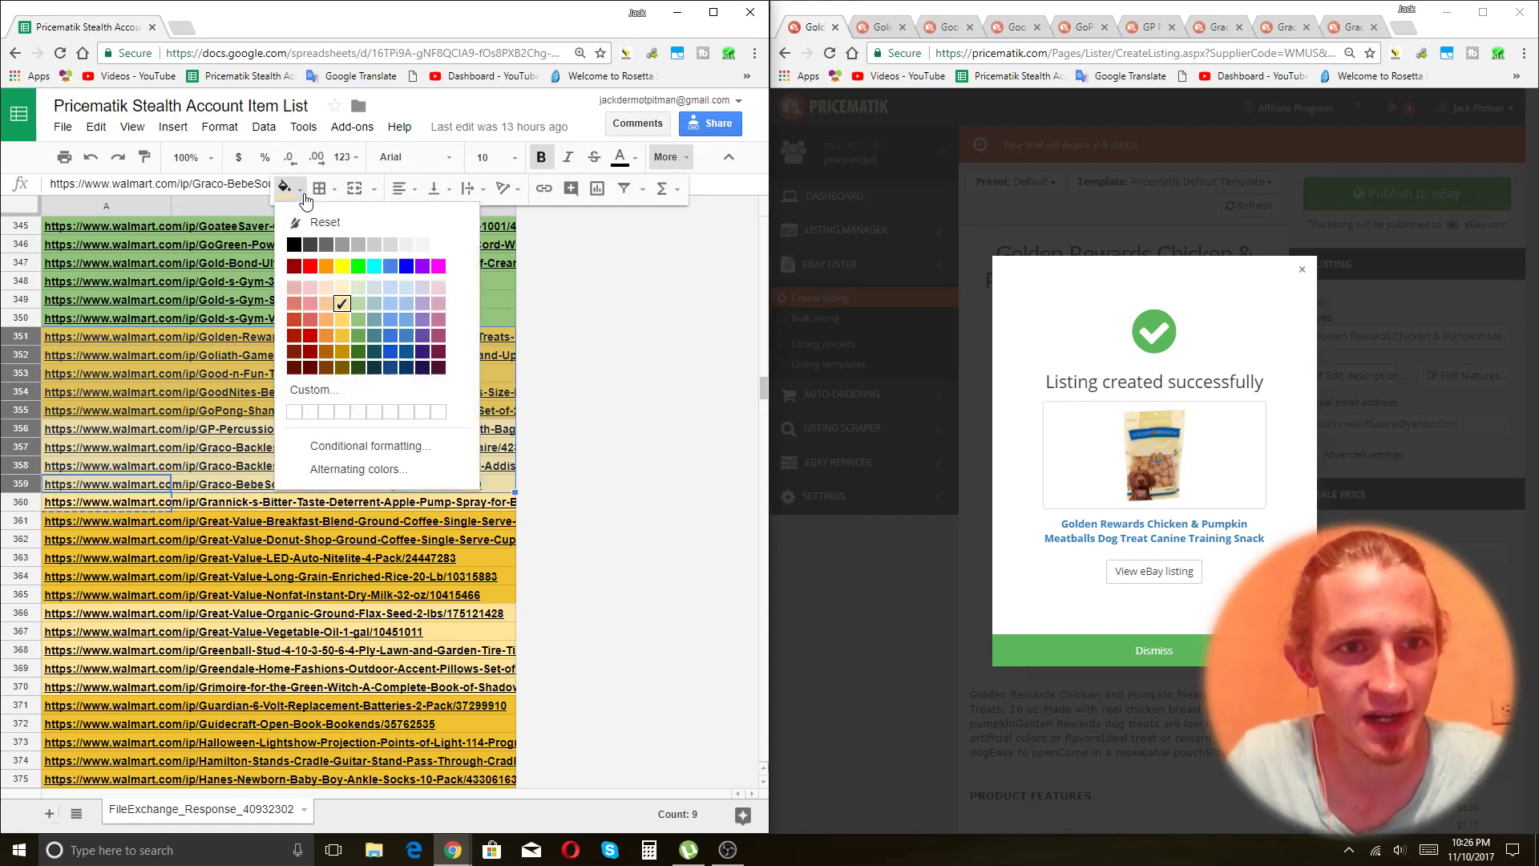
{"action": "left_click", "coordinate": [360, 320]}
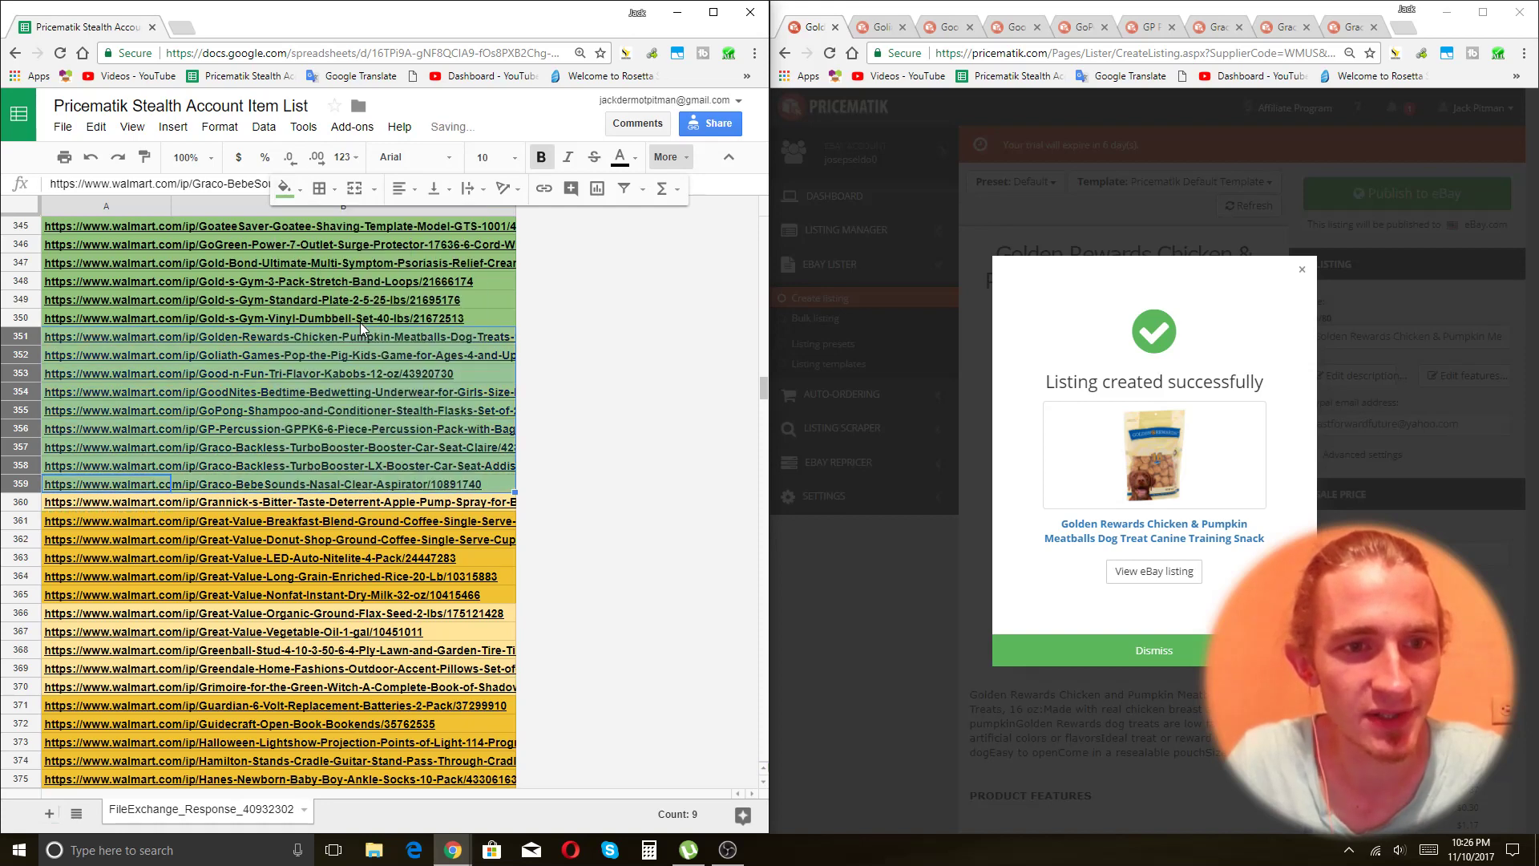
{"action": "left_click", "coordinate": [338, 355]}
{"action": "left_click", "coordinate": [117, 485]}
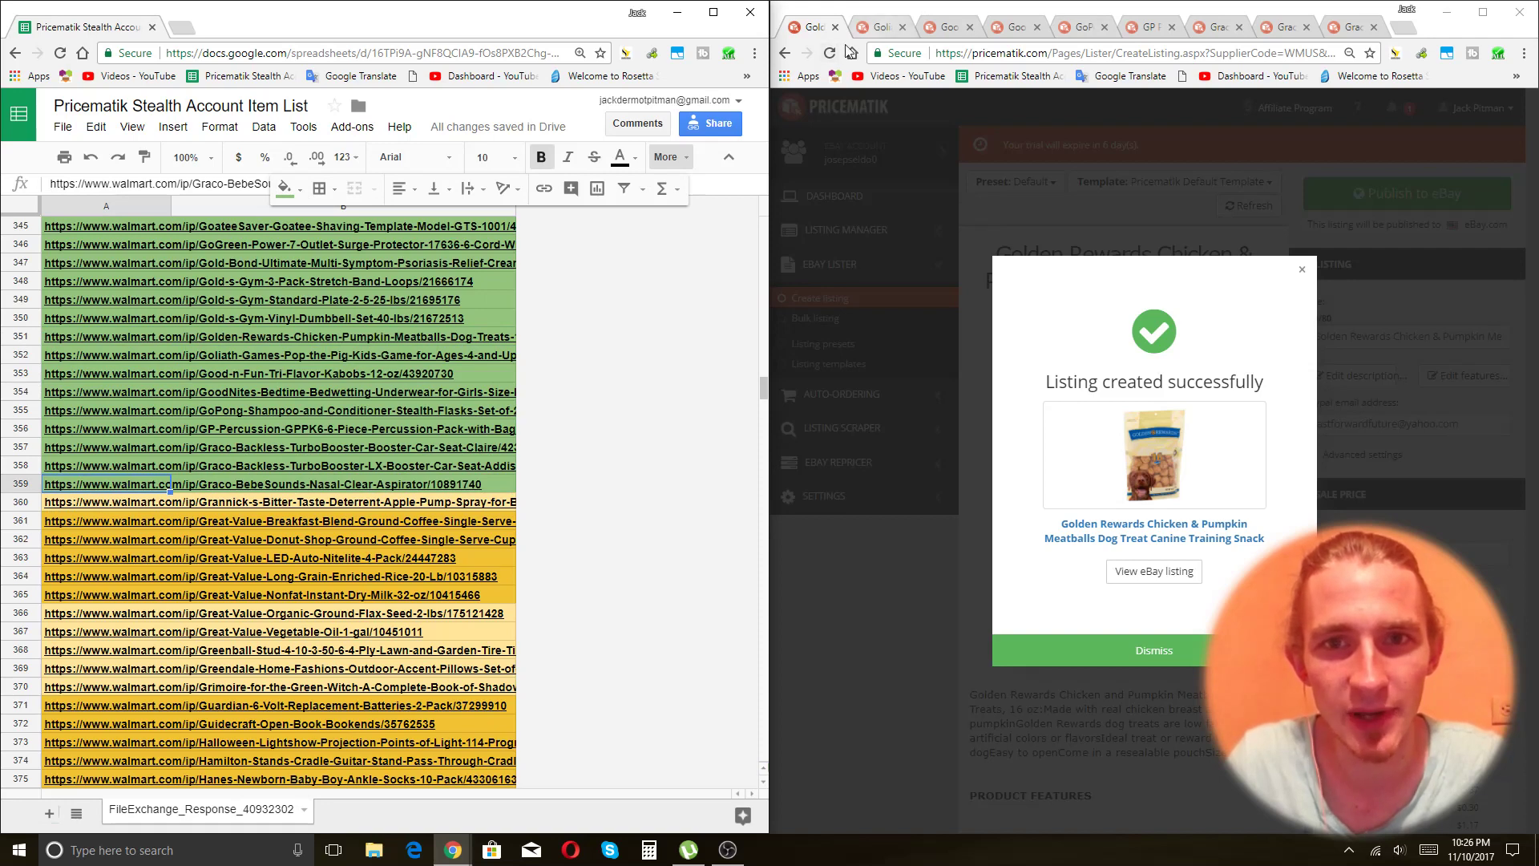
Add 'Tabletop Family Game Night' after 'Ages 4 and Up' in the Pop the Pig title, using all 80 characters.
{"action": "key", "text": "ctrl+Tab"}
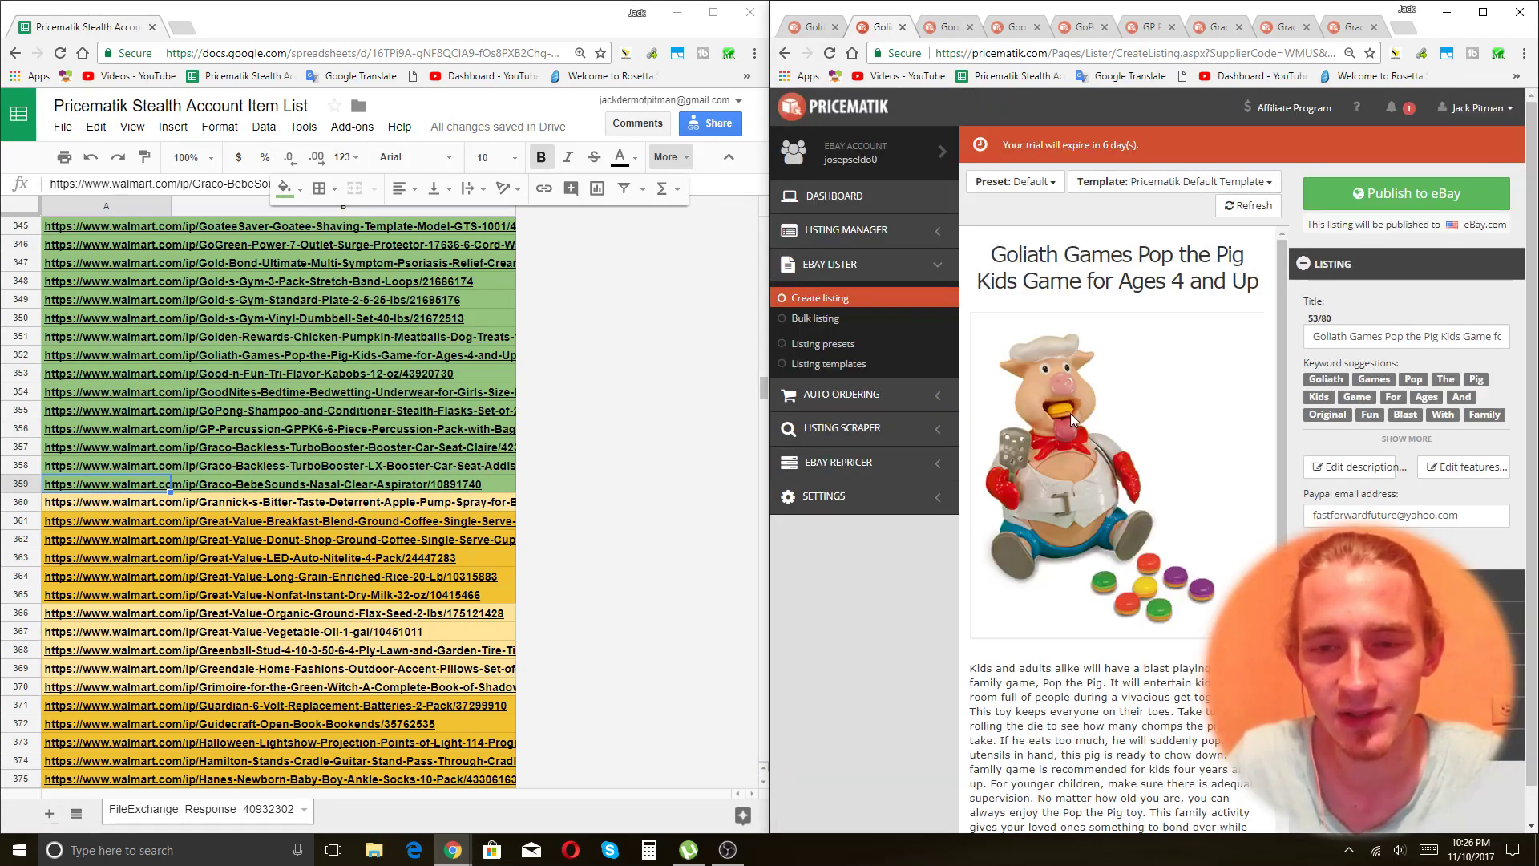
{"action": "left_click", "coordinate": [1430, 337]}
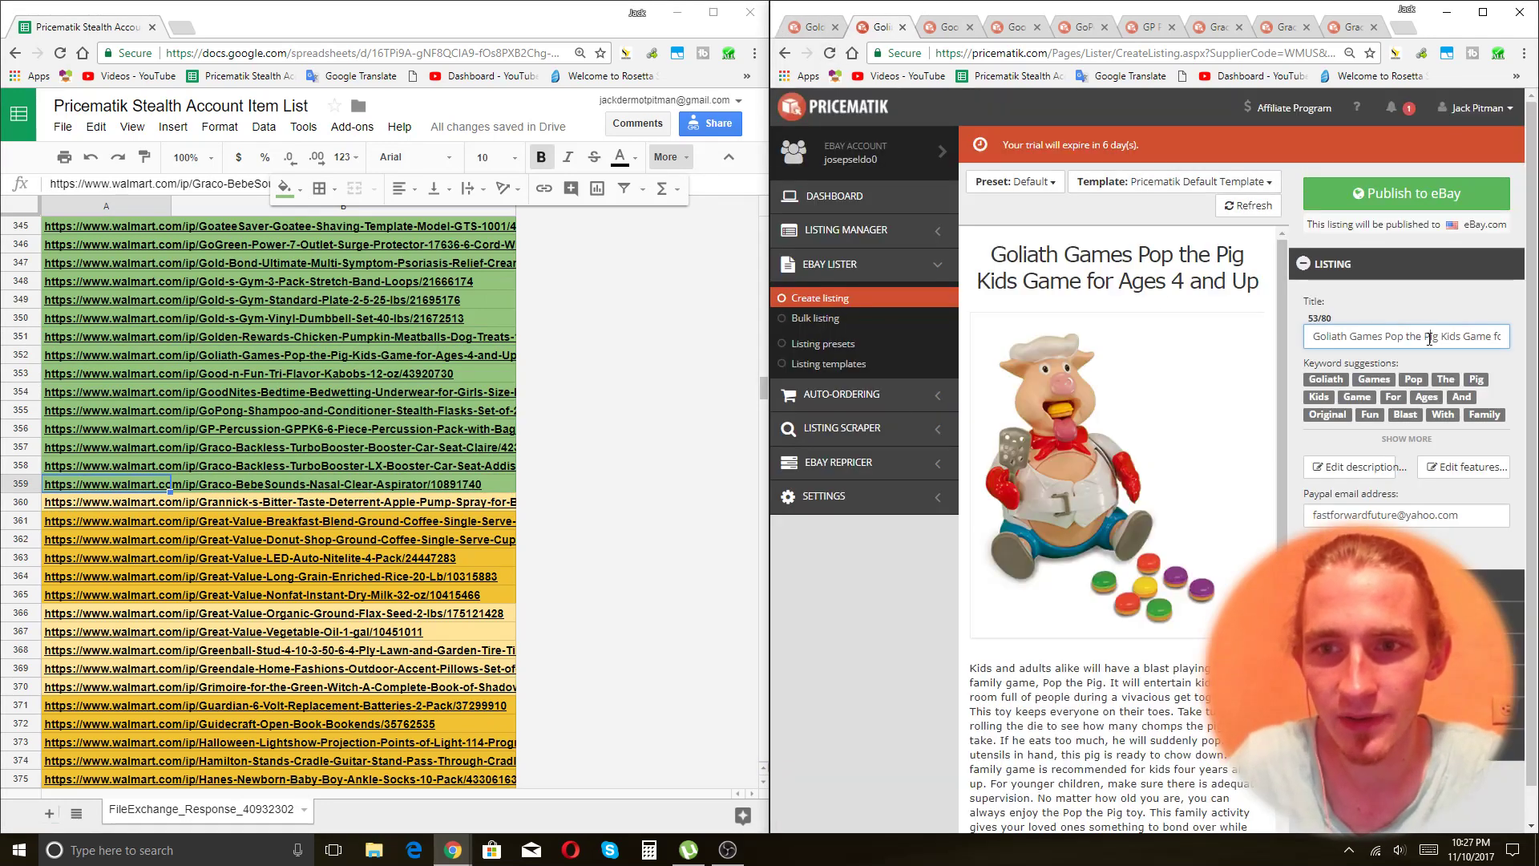
{"action": "key", "text": "End"}
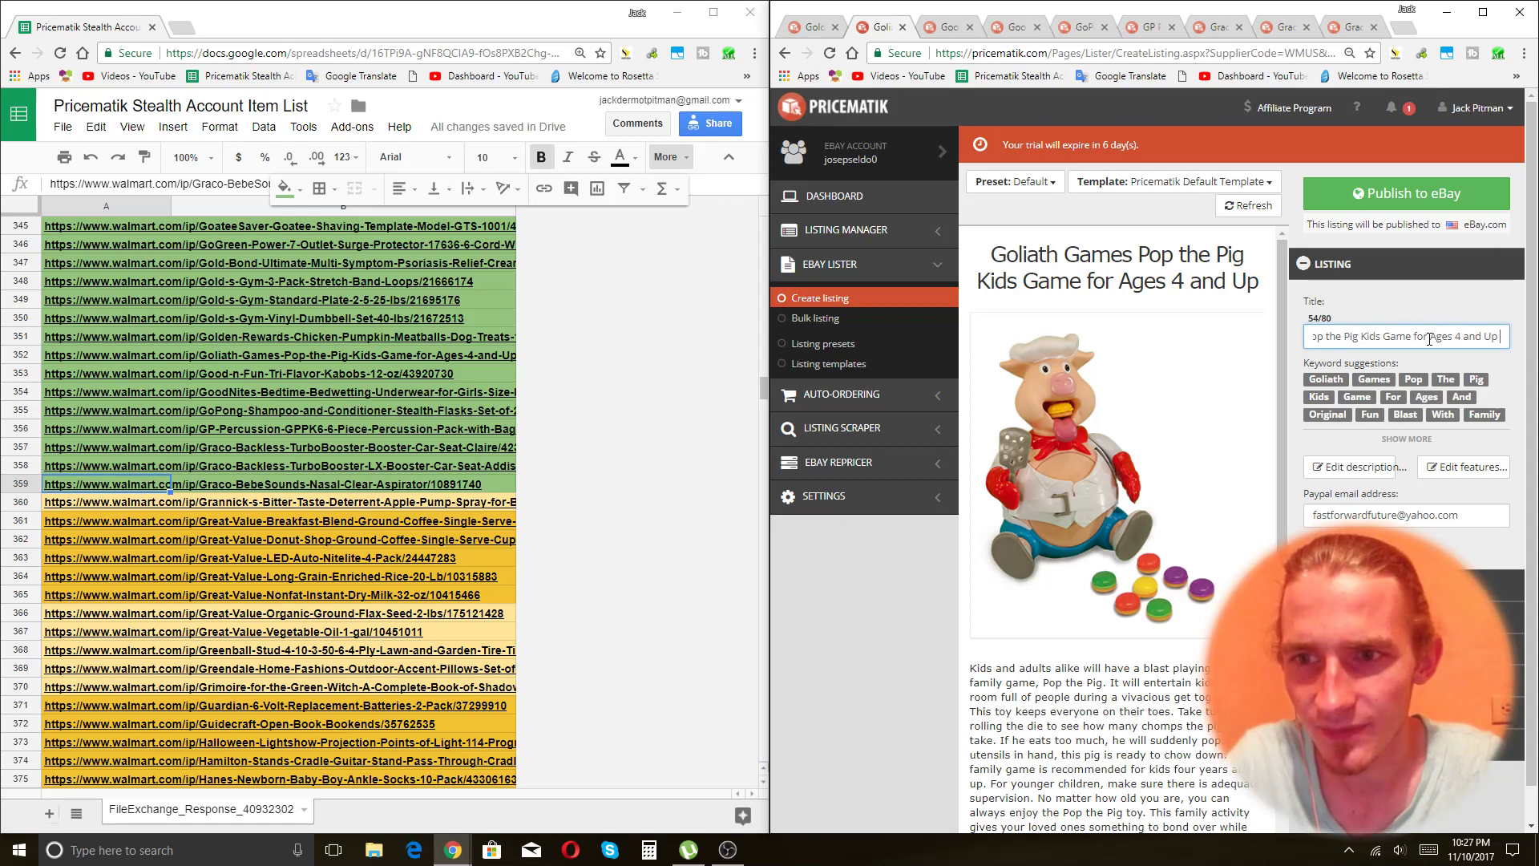
{"action": "type", "text": "Family G"}
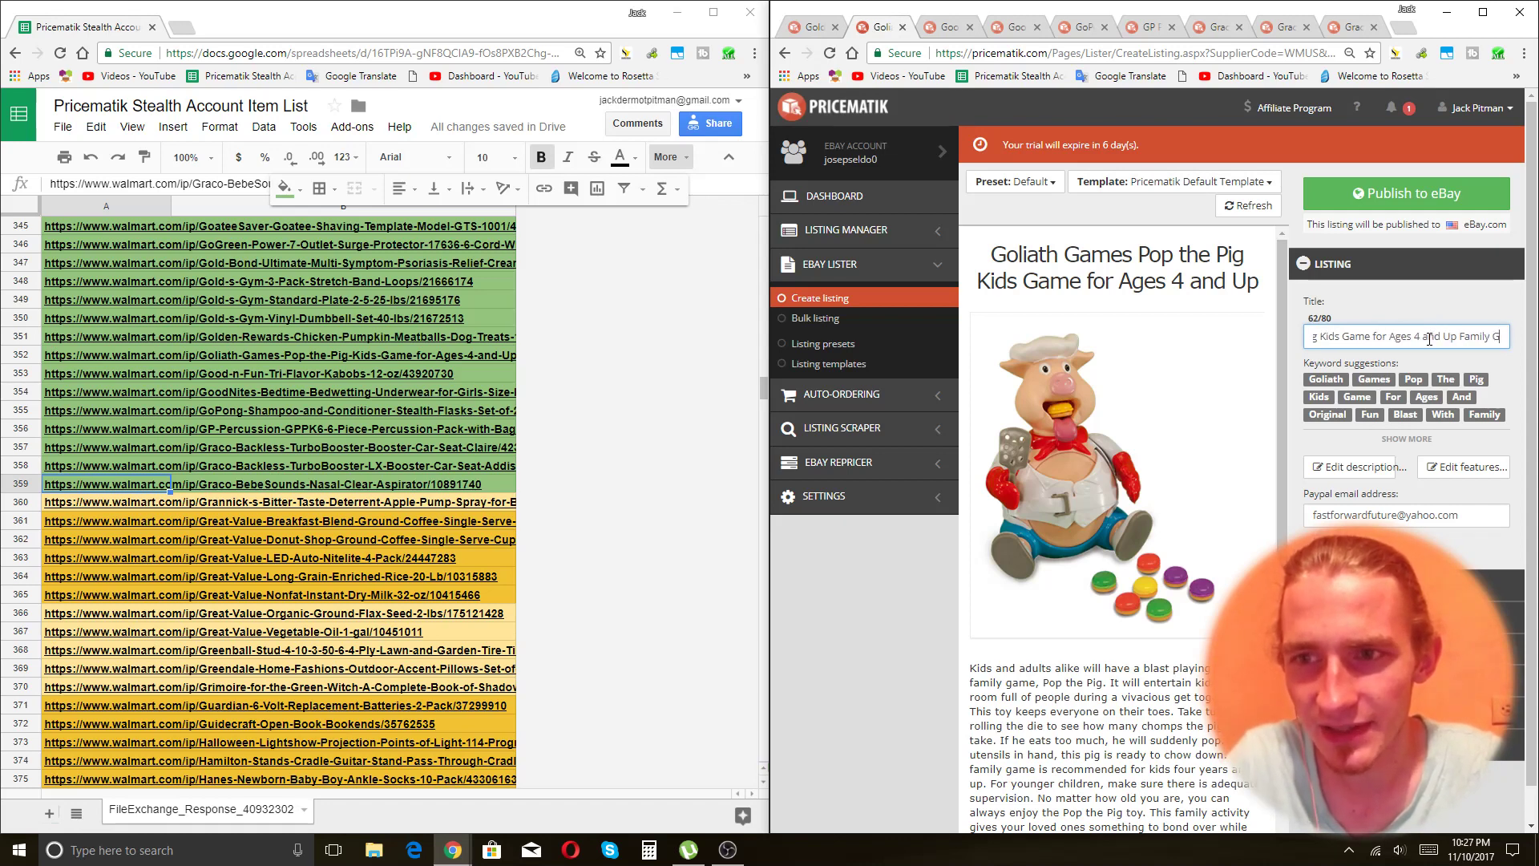
{"action": "type", "text": "ame Night"}
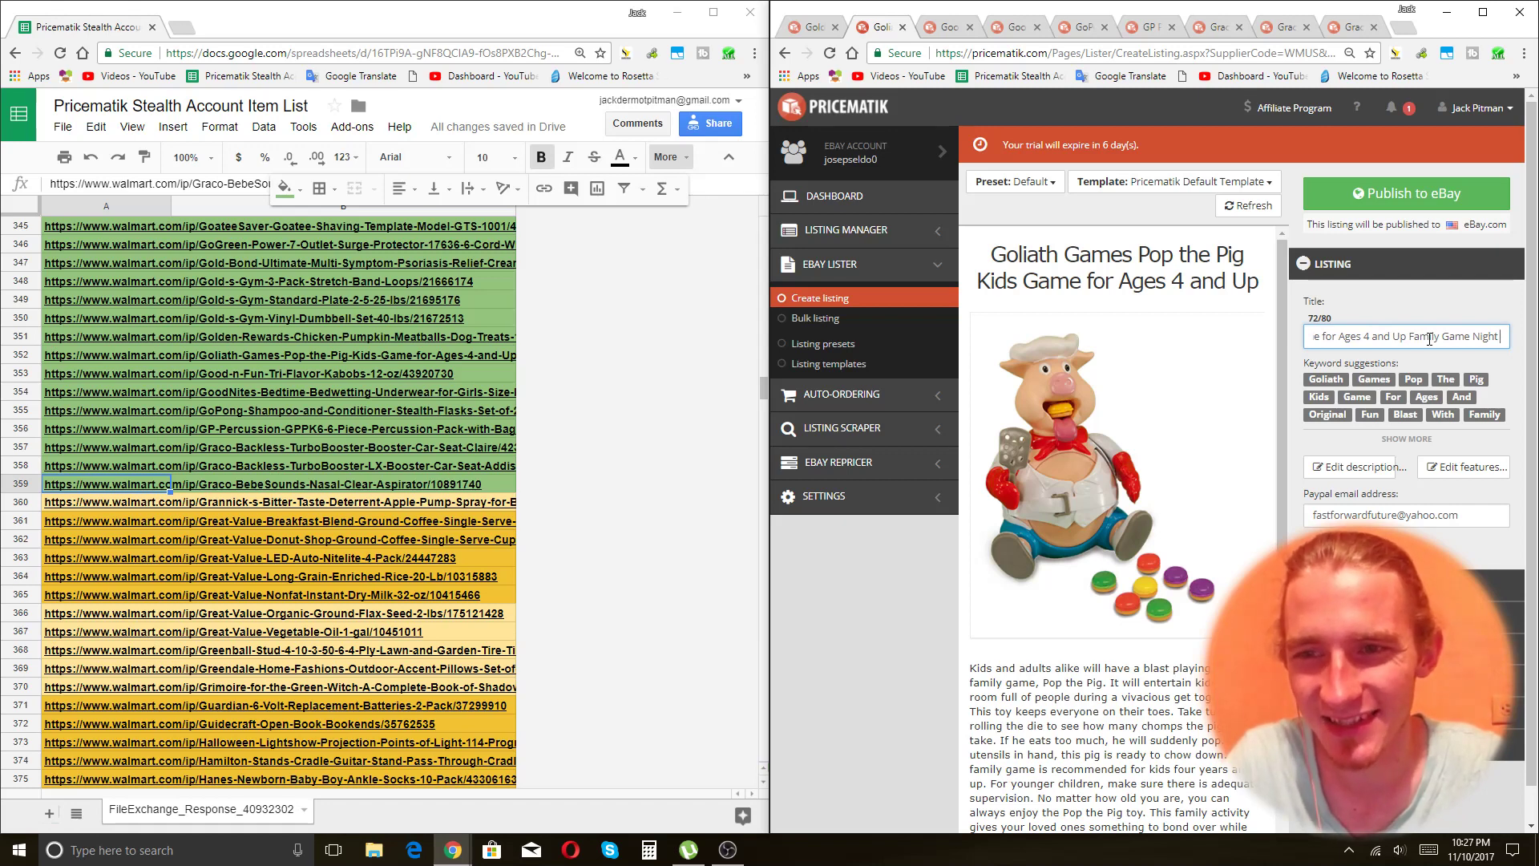
{"action": "type", "text": "Tabletop"}
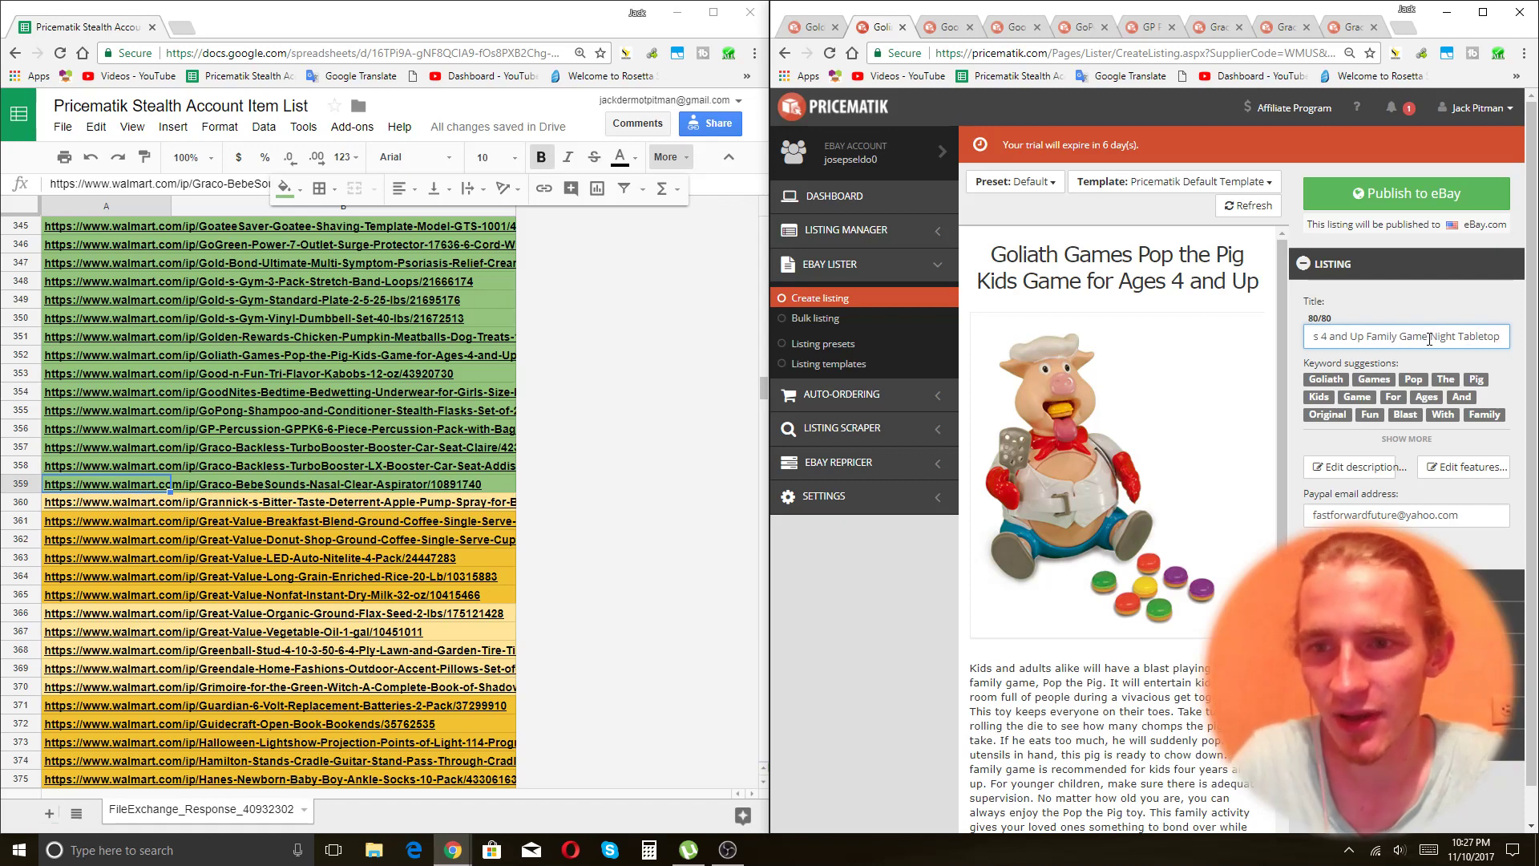
{"action": "double_click", "coordinate": [1478, 334]}
{"action": "key", "text": "BackSpace"}
{"action": "key", "text": "BackSpace"}
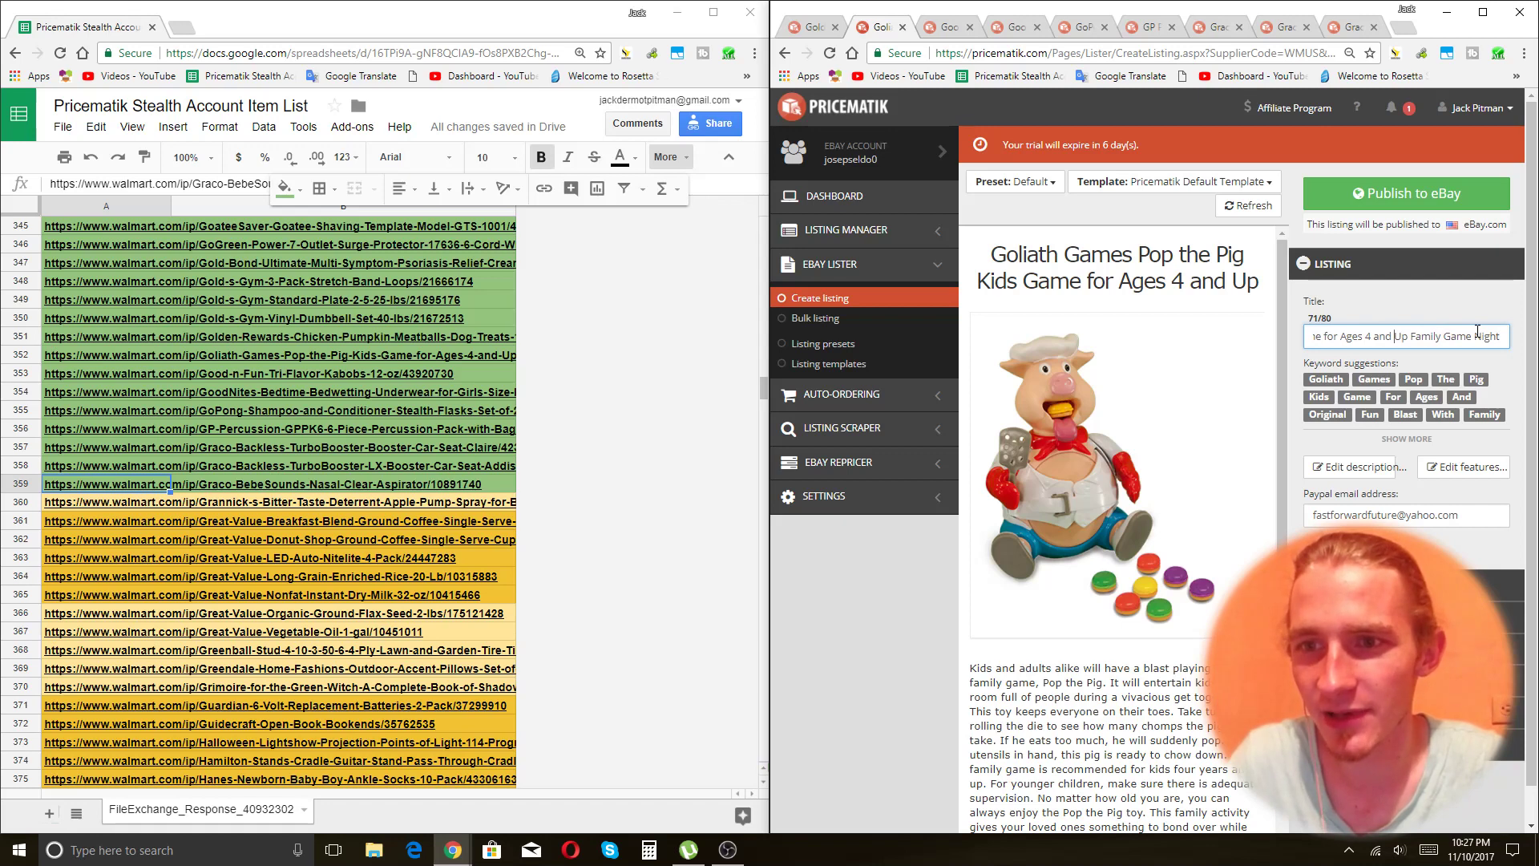
{"action": "key", "text": "Right"}
{"action": "key", "text": "Right"}
{"action": "key", "text": "Right"}
{"action": "type", "text": "T"}
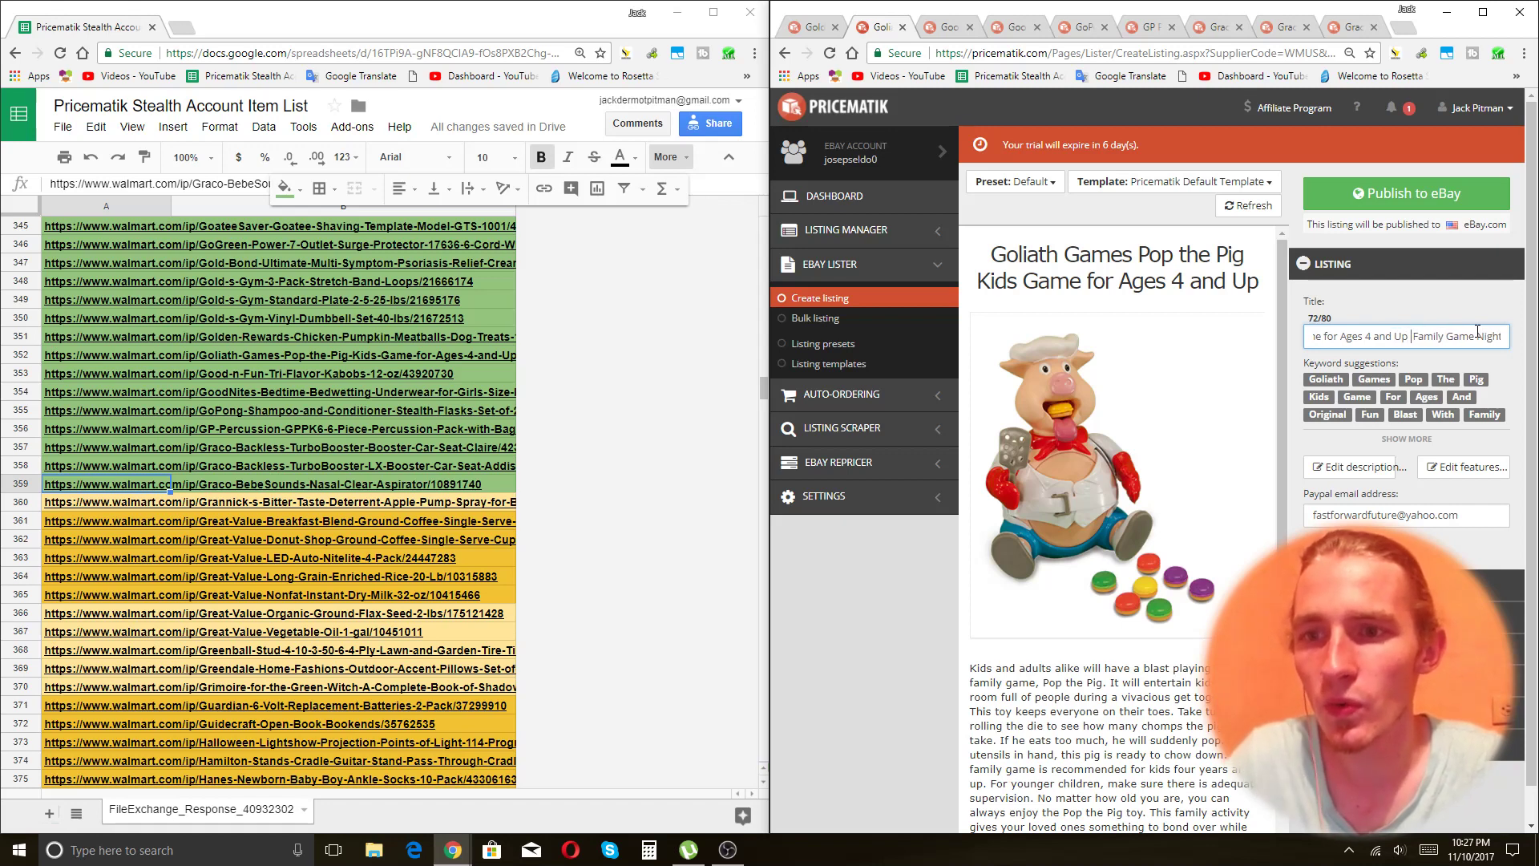
{"action": "type", "text": "abletop"}
{"action": "key", "text": "Left"}
{"action": "key", "text": "Left"}
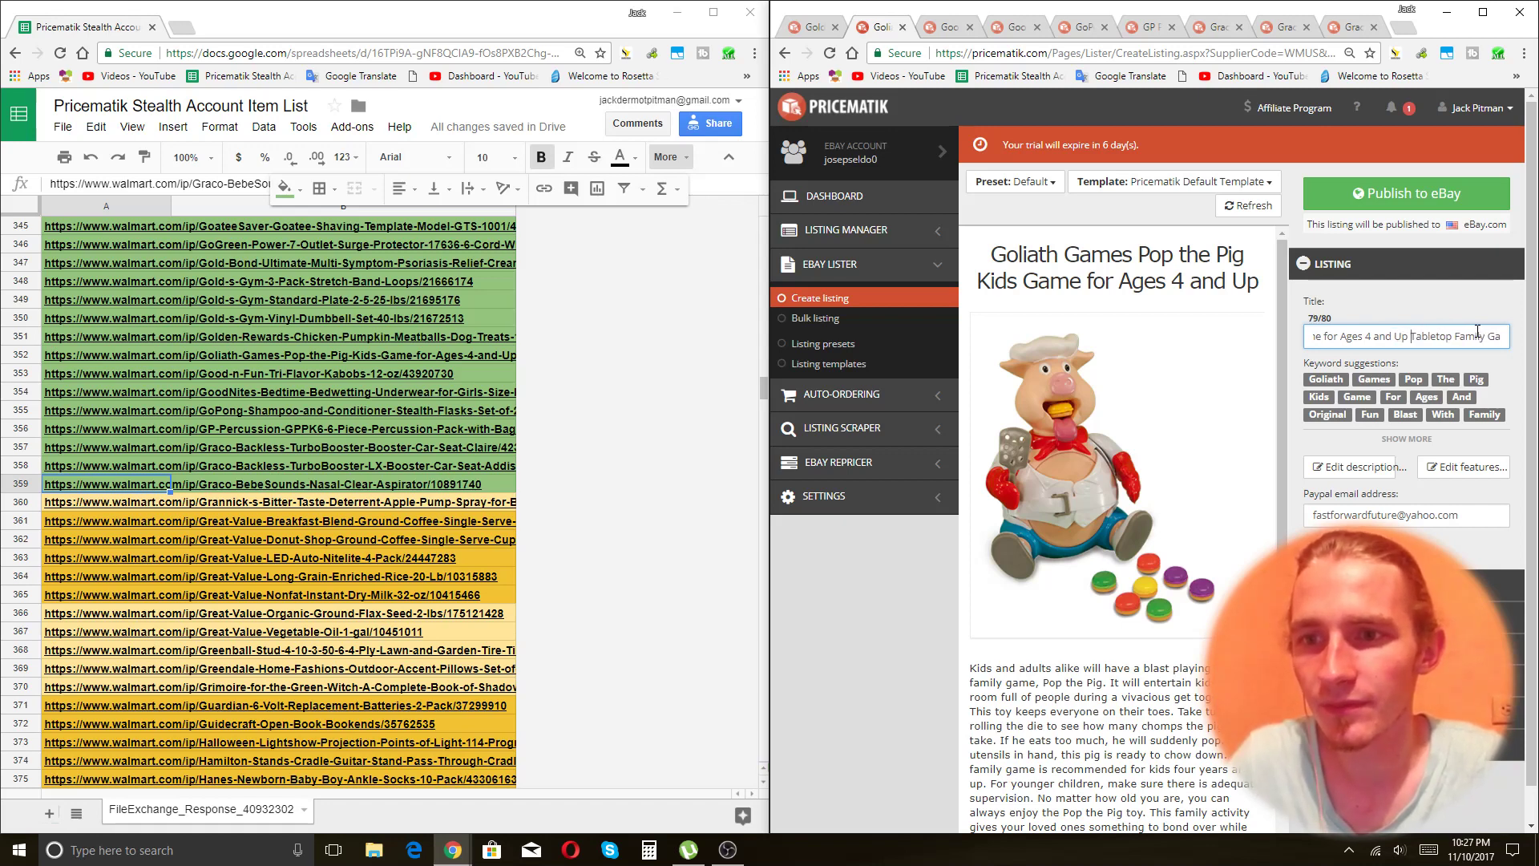
{"action": "key", "text": "Tab"}
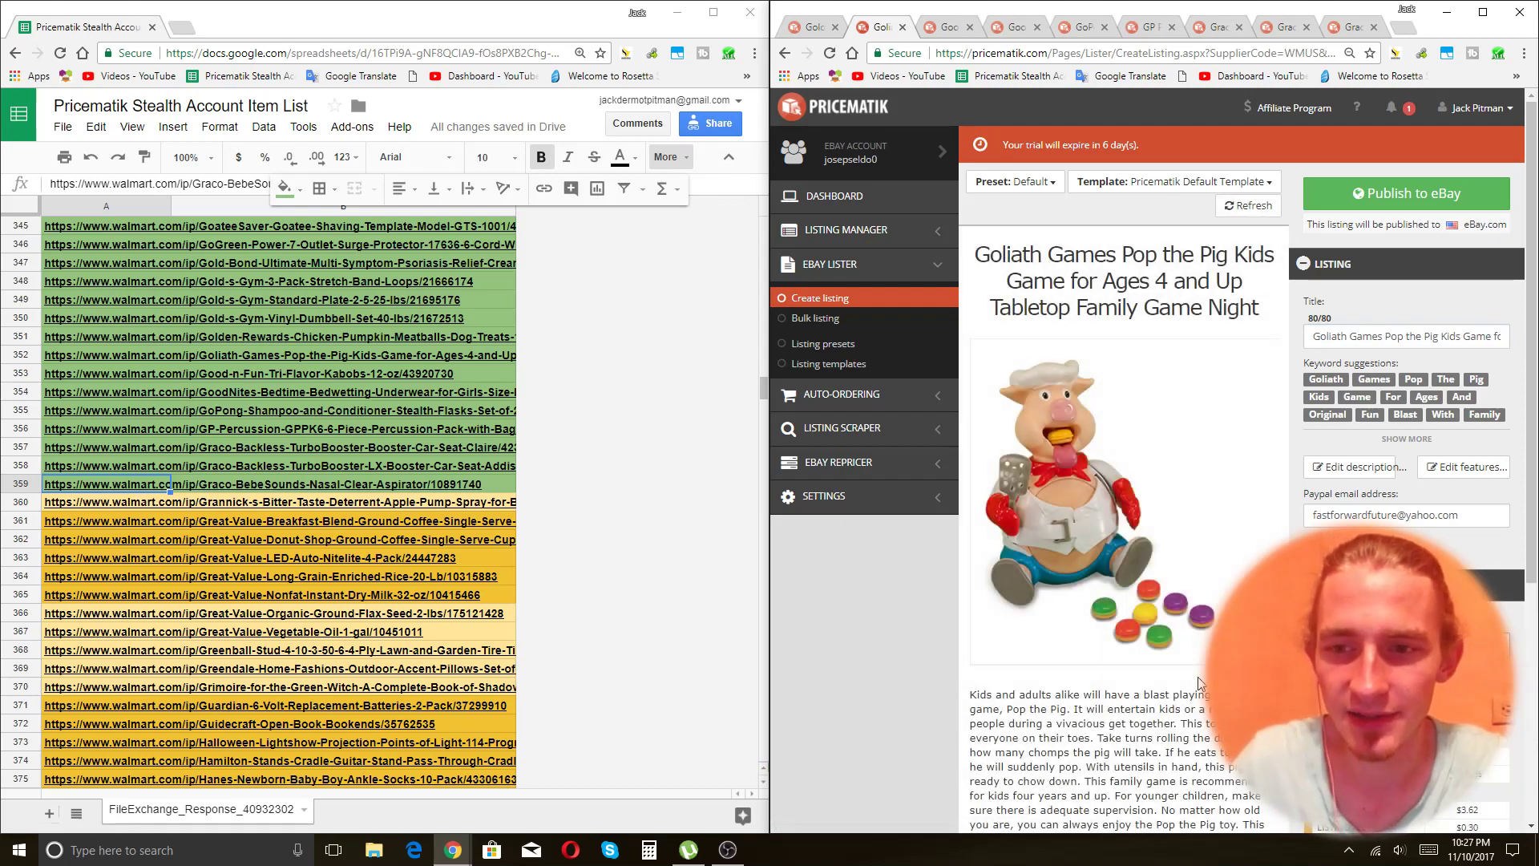
Publish the Pop the Pig listing to eBay and move on to the Good'n'Fun kabobs listing.
{"action": "left_click", "coordinate": [1407, 194]}
{"action": "key", "text": "ctrl+Tab"}
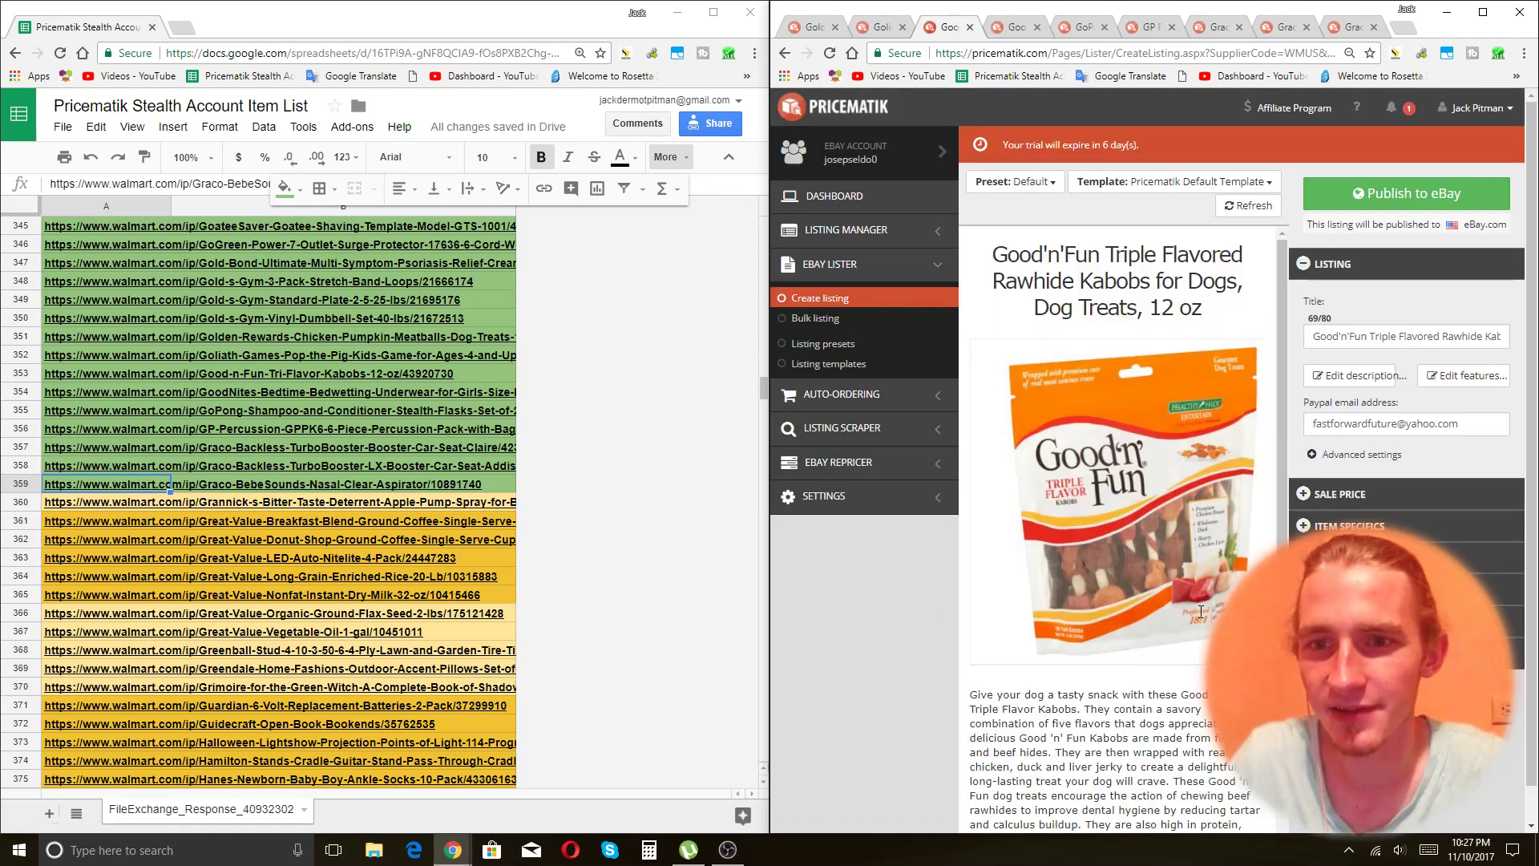
{"action": "left_click", "coordinate": [1398, 335]}
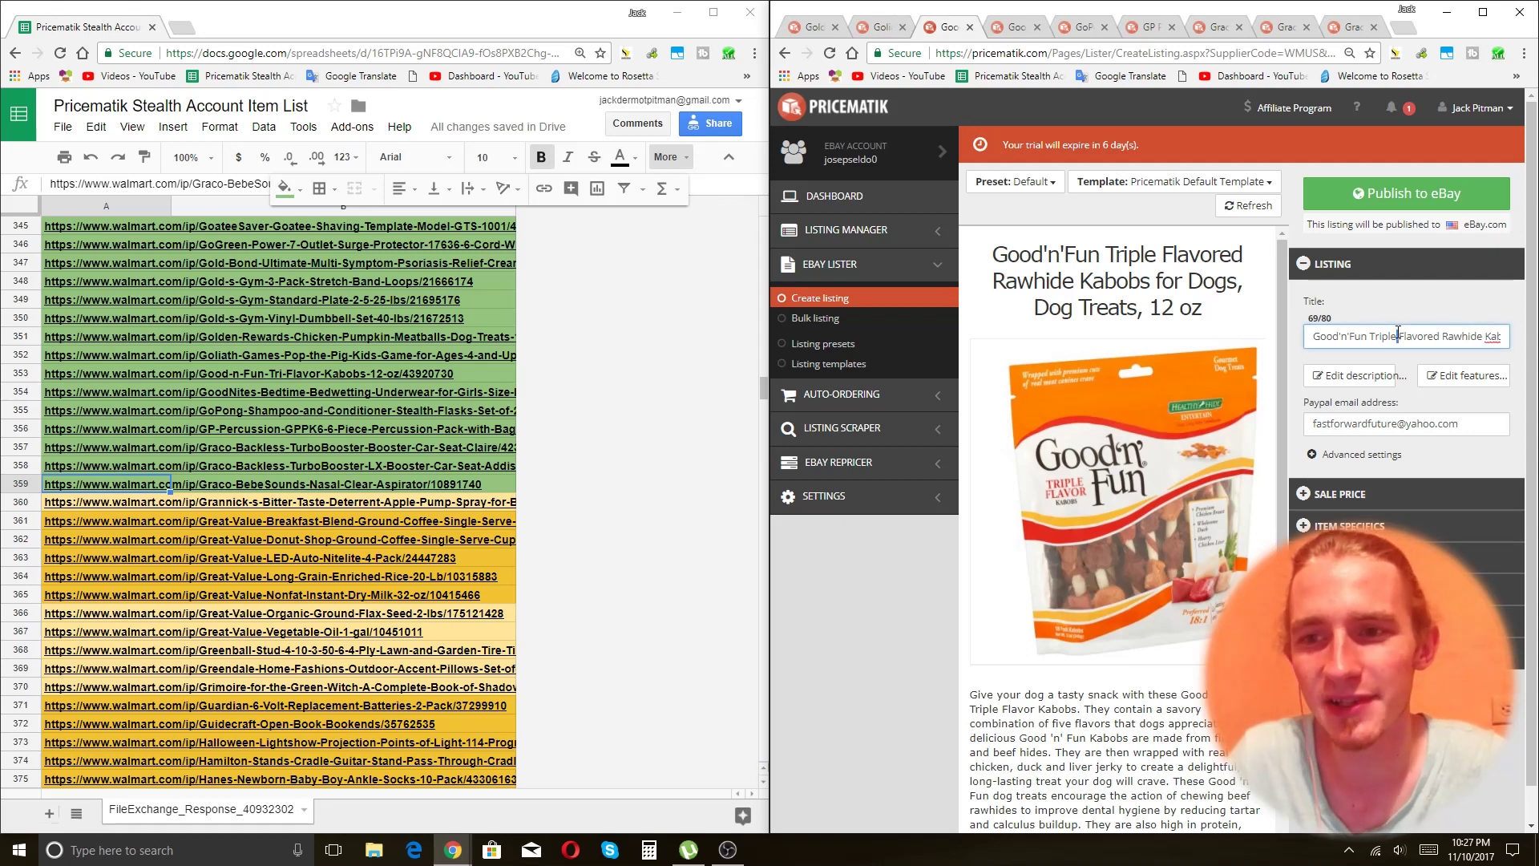
{"action": "left_click", "coordinate": [1339, 494]}
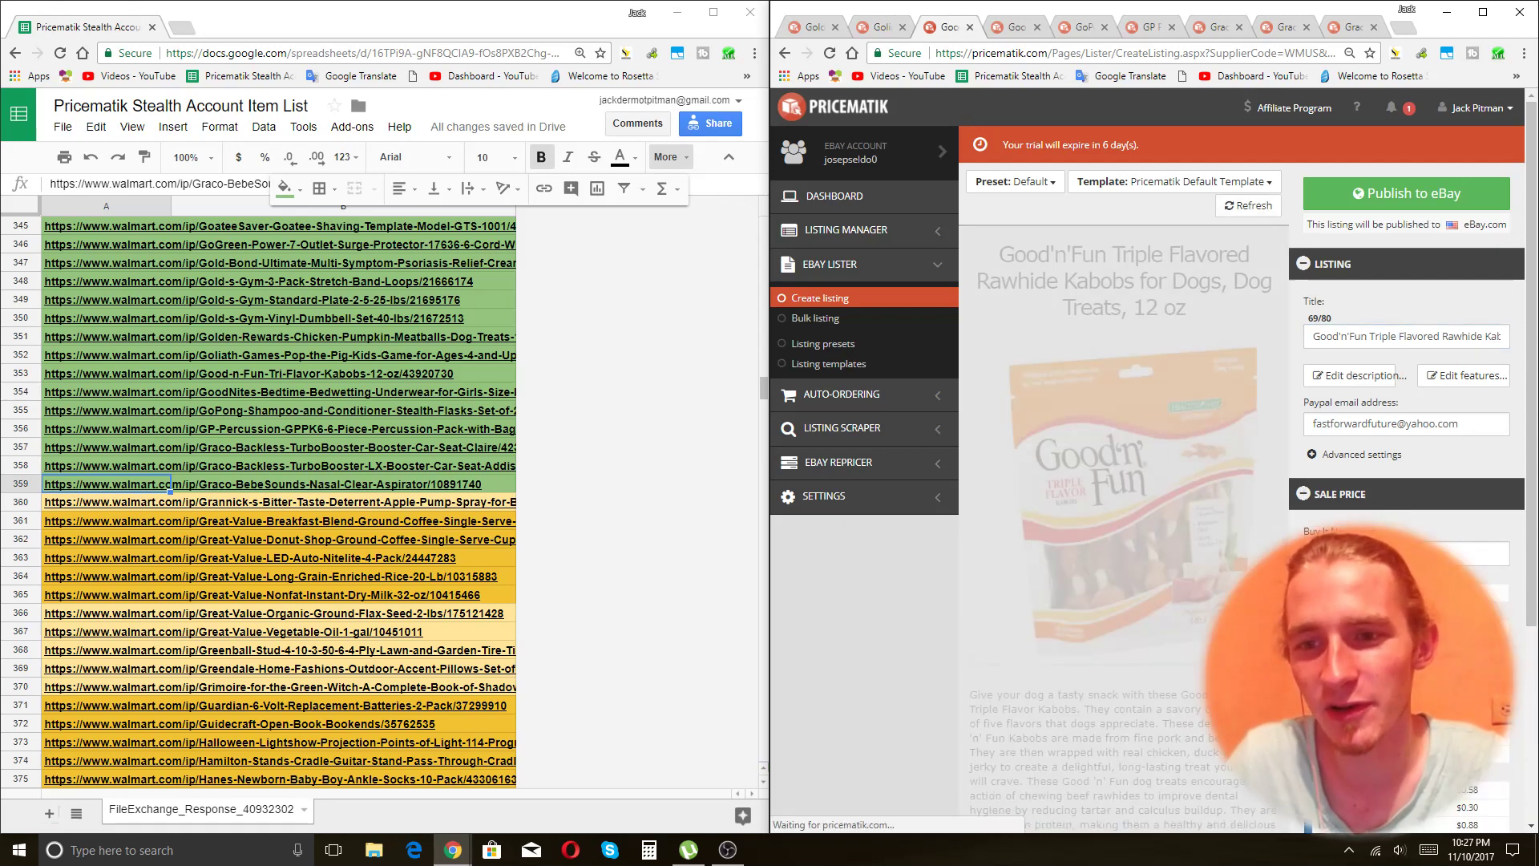
{"action": "left_click", "coordinate": [1372, 495]}
Replace ', 12 oz' at the end of the Good'n'Fun title with ' Canine Training' (78/80).
{"action": "left_click", "coordinate": [1393, 332]}
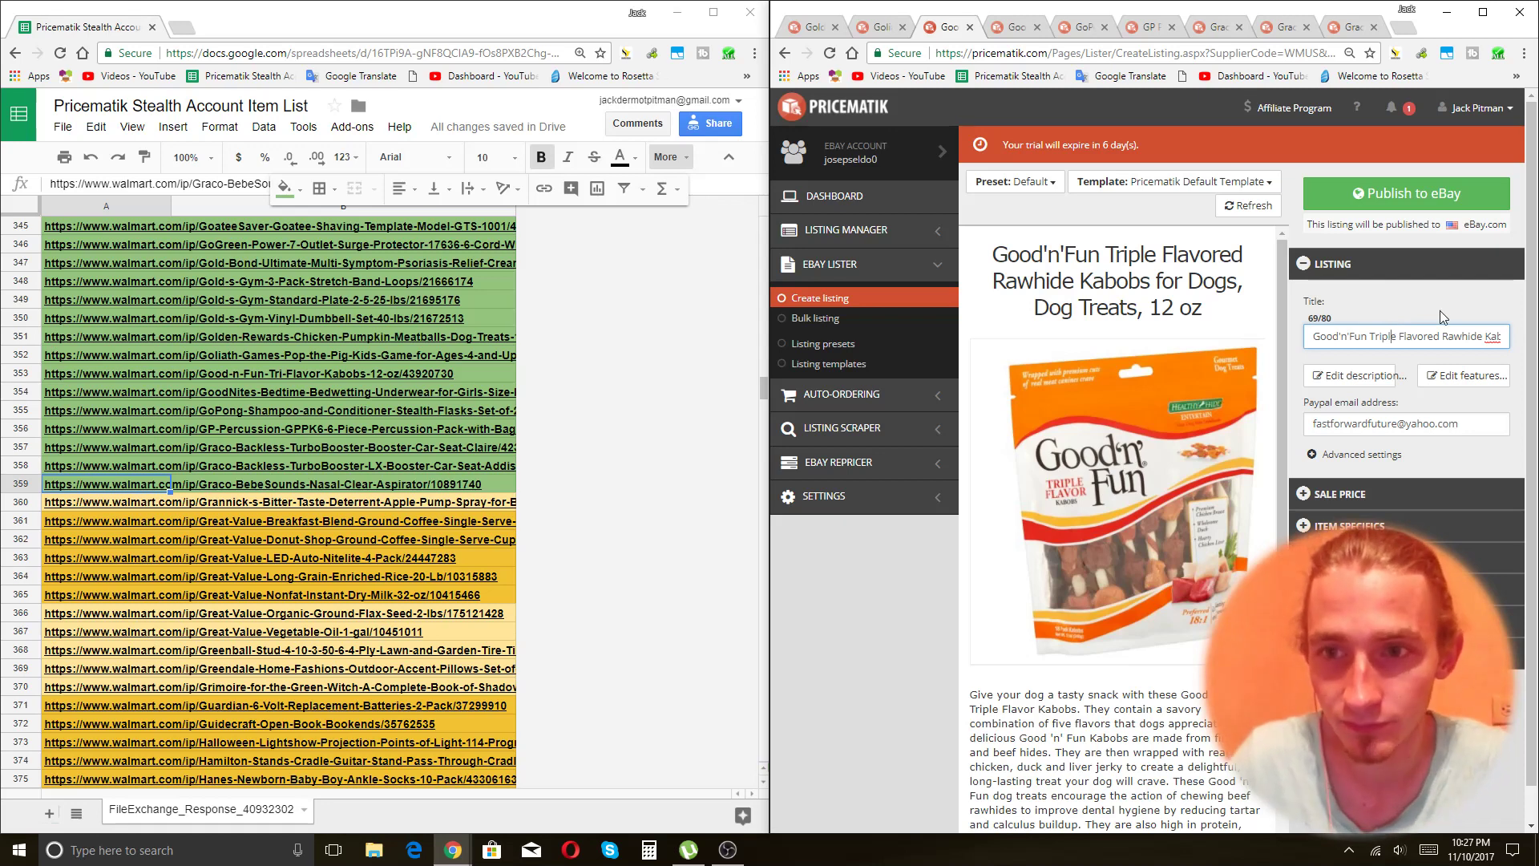
{"action": "key", "text": "End"}
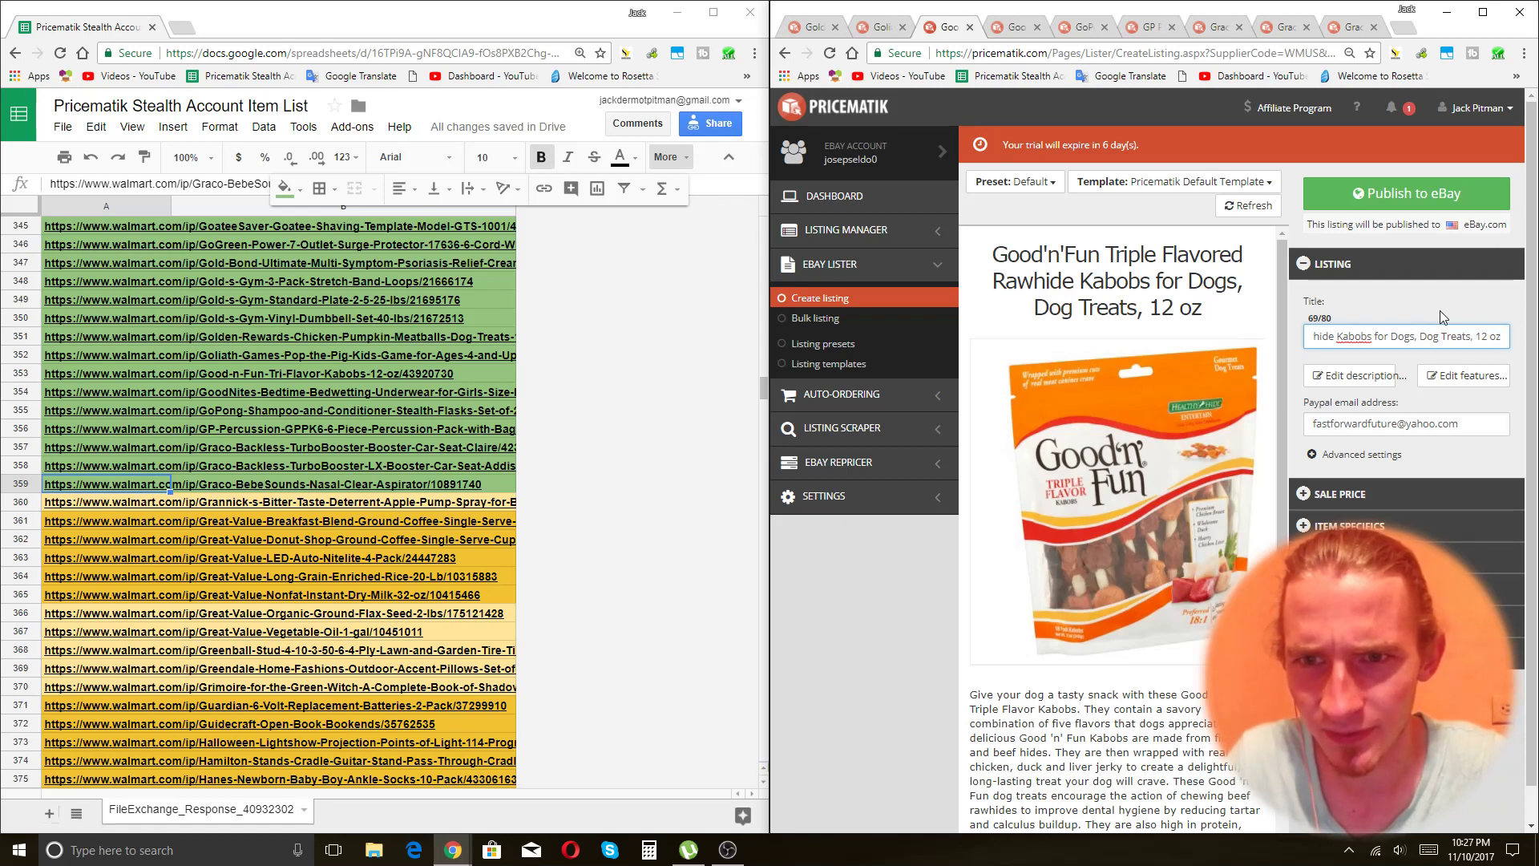
{"action": "type", "text": "Canine Tr"}
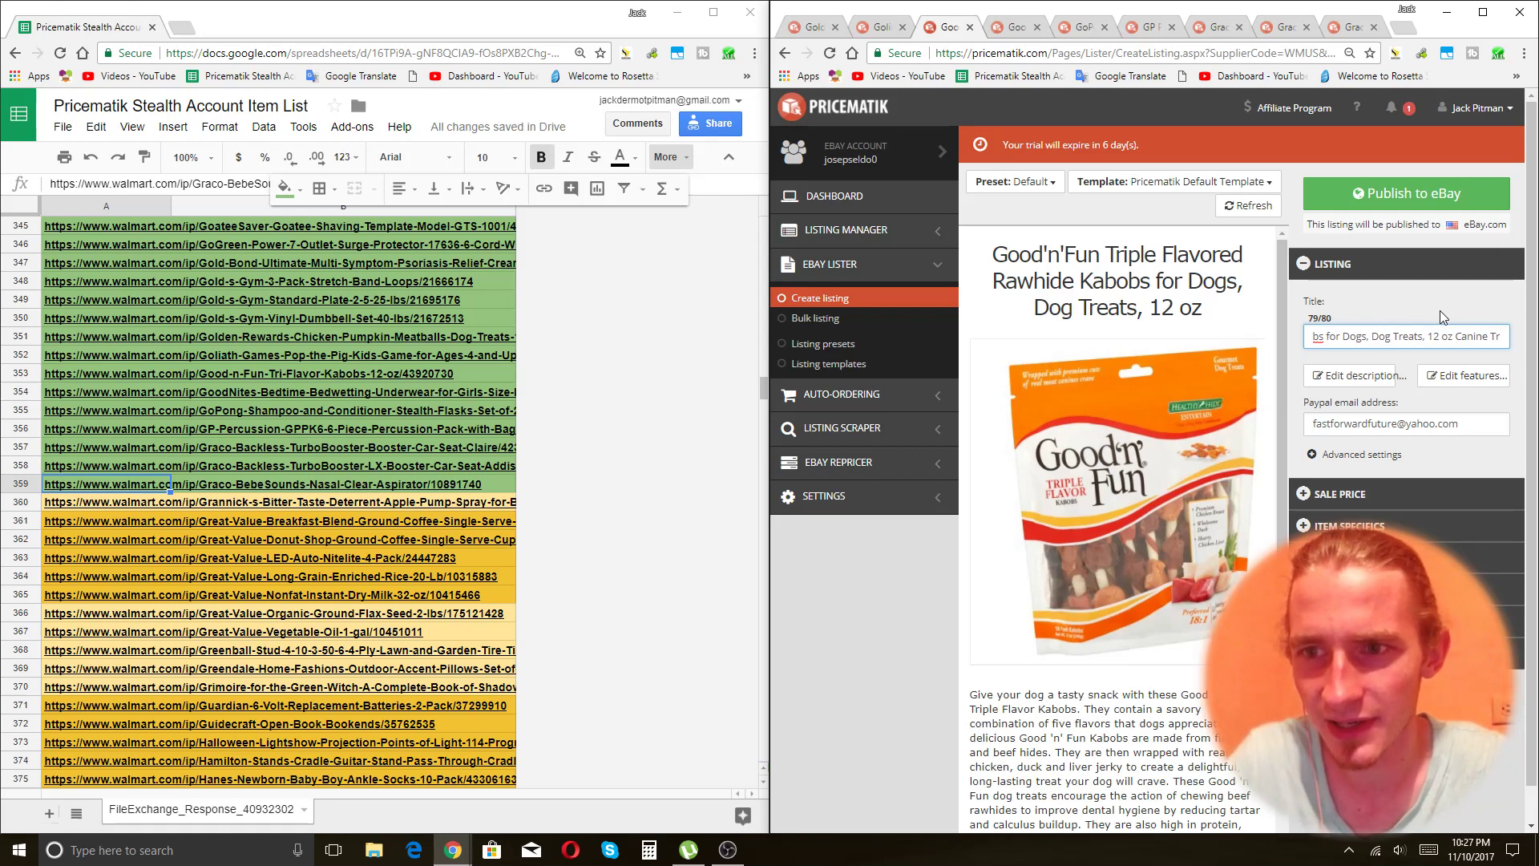
{"action": "key", "text": "BackSpace"}
{"action": "key", "text": "BackSpace"}
{"action": "key", "text": "BackSpace"}
{"action": "key", "text": "BackSpace"}
{"action": "key", "text": "BackSpace"}
{"action": "key", "text": "BackSpace"}
{"action": "key", "text": "BackSpace"}
{"action": "key", "text": "BackSpace"}
{"action": "key", "text": "BackSpace"}
{"action": "key", "text": "BackSpace"}
{"action": "key", "text": "BackSpace"}
{"action": "key", "text": "BackSpace"}
{"action": "key", "text": "BackSpace"}
{"action": "key", "text": "BackSpace"}
{"action": "key", "text": "BackSpace"}
{"action": "key", "text": "BackSpace"}
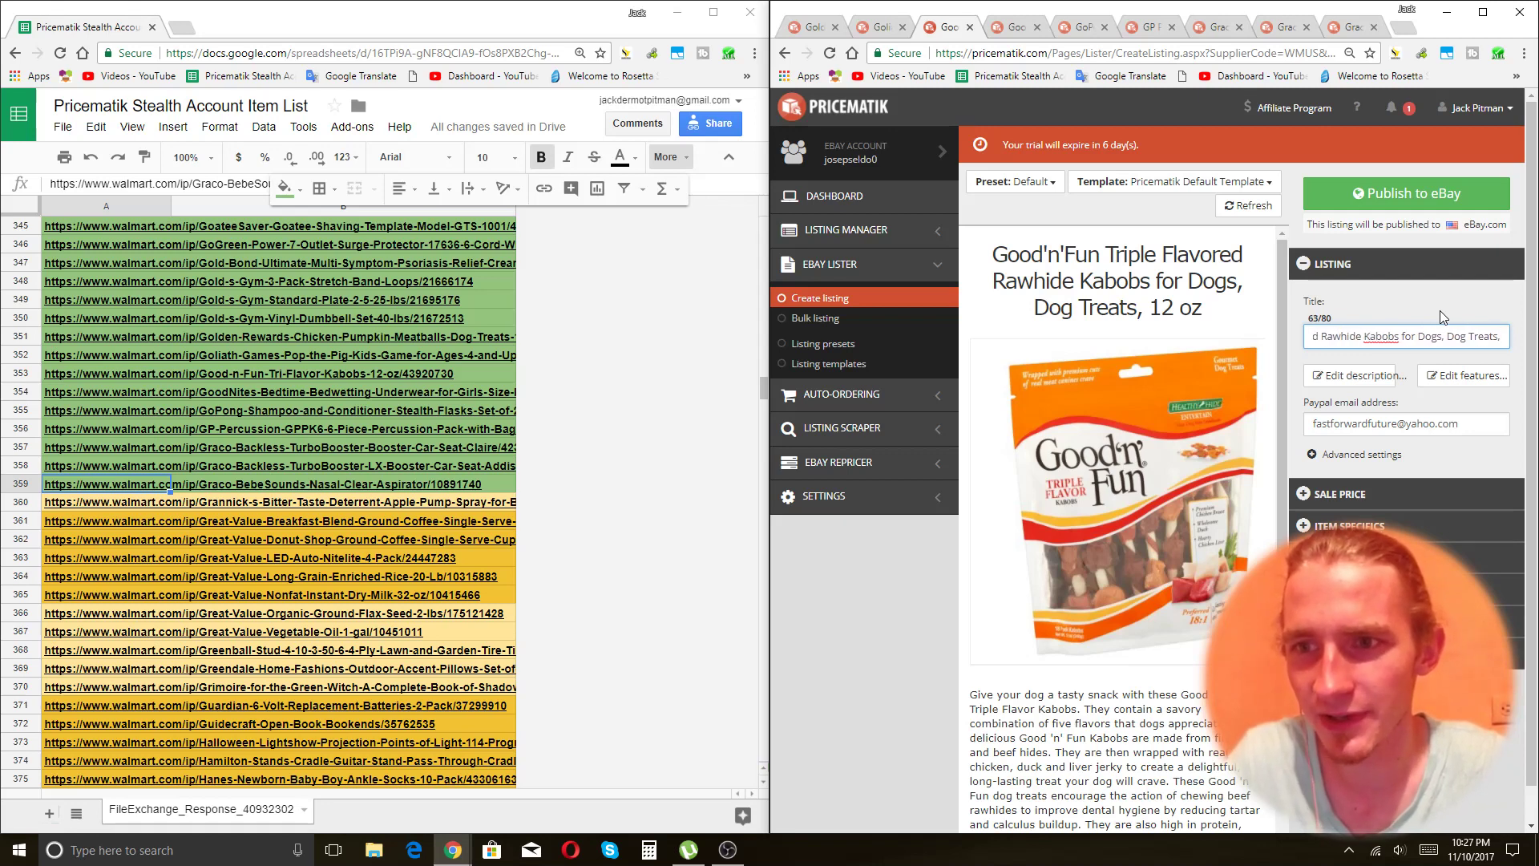
{"action": "key", "text": "BackSpace"}
{"action": "type", "text": "Tr"}
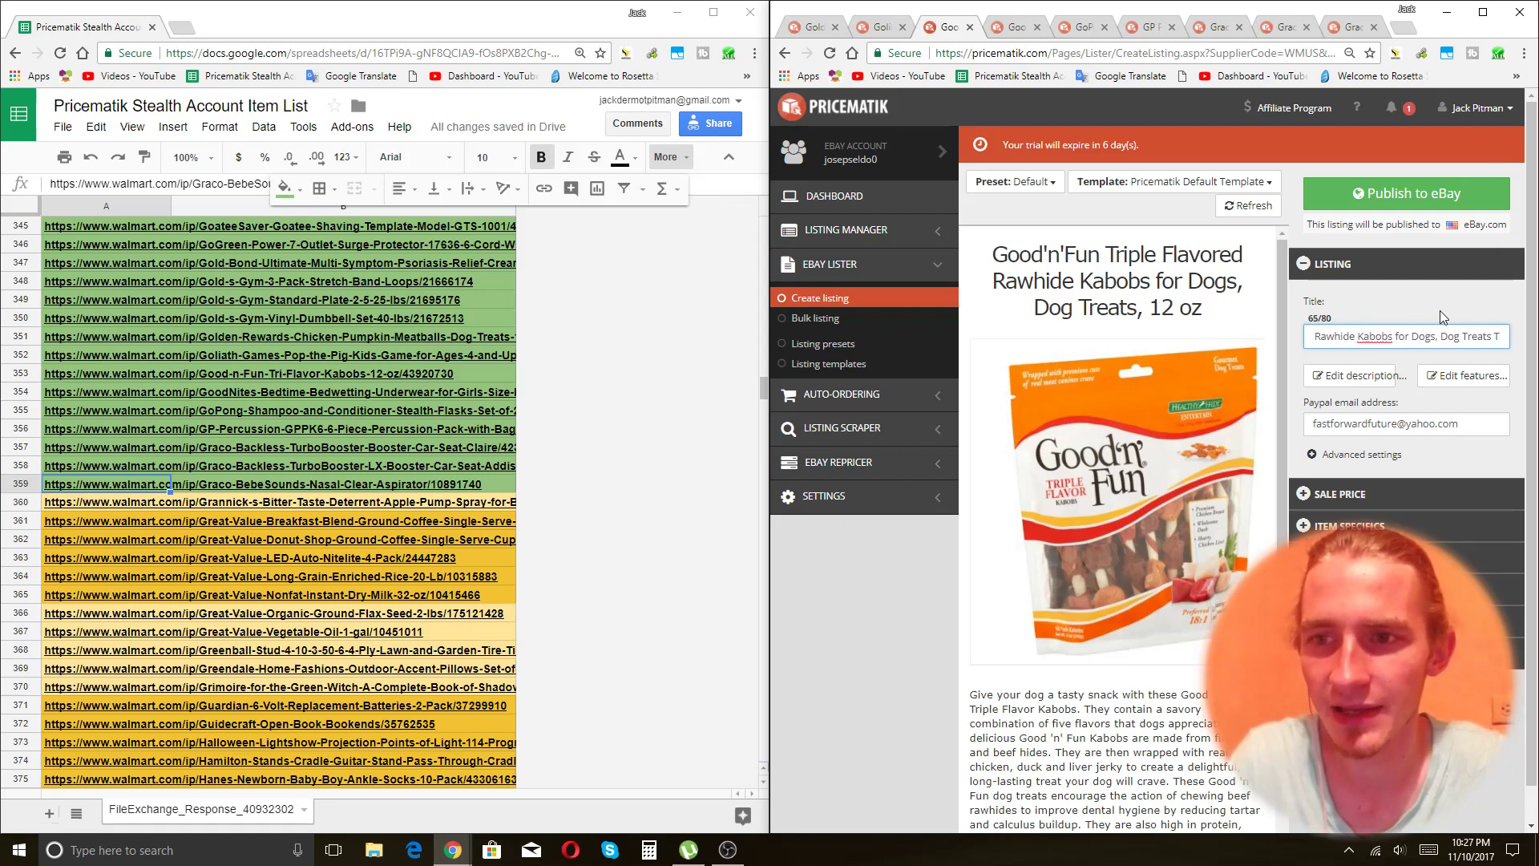
{"action": "key", "text": "BackSpace"}
{"action": "key", "text": "BackSpace"}
{"action": "type", "text": "Canine Train"}
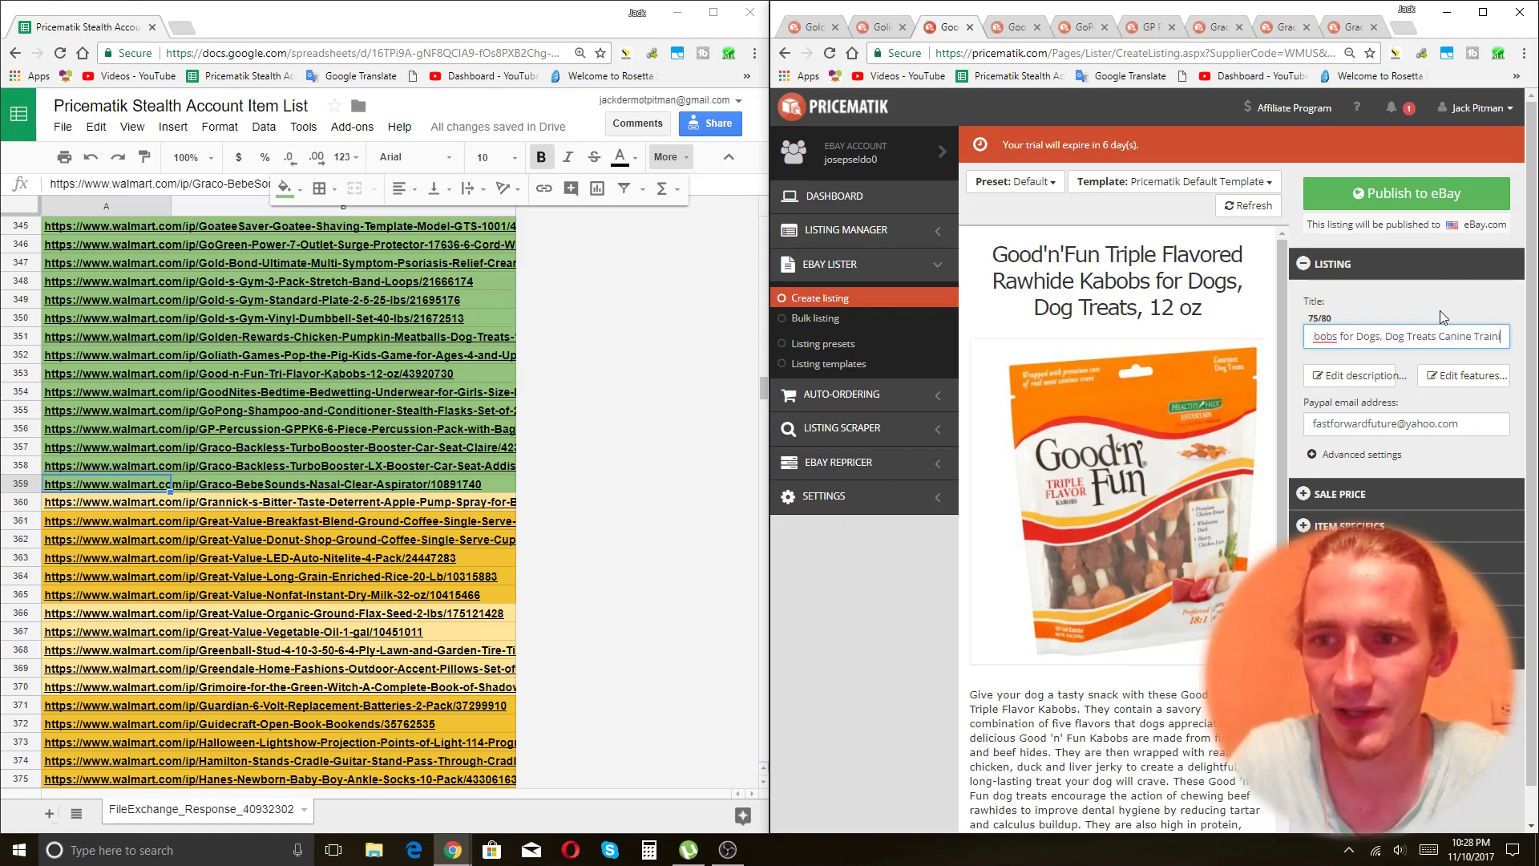
{"action": "type", "text": "ing"}
{"action": "left_click", "coordinate": [1339, 494]}
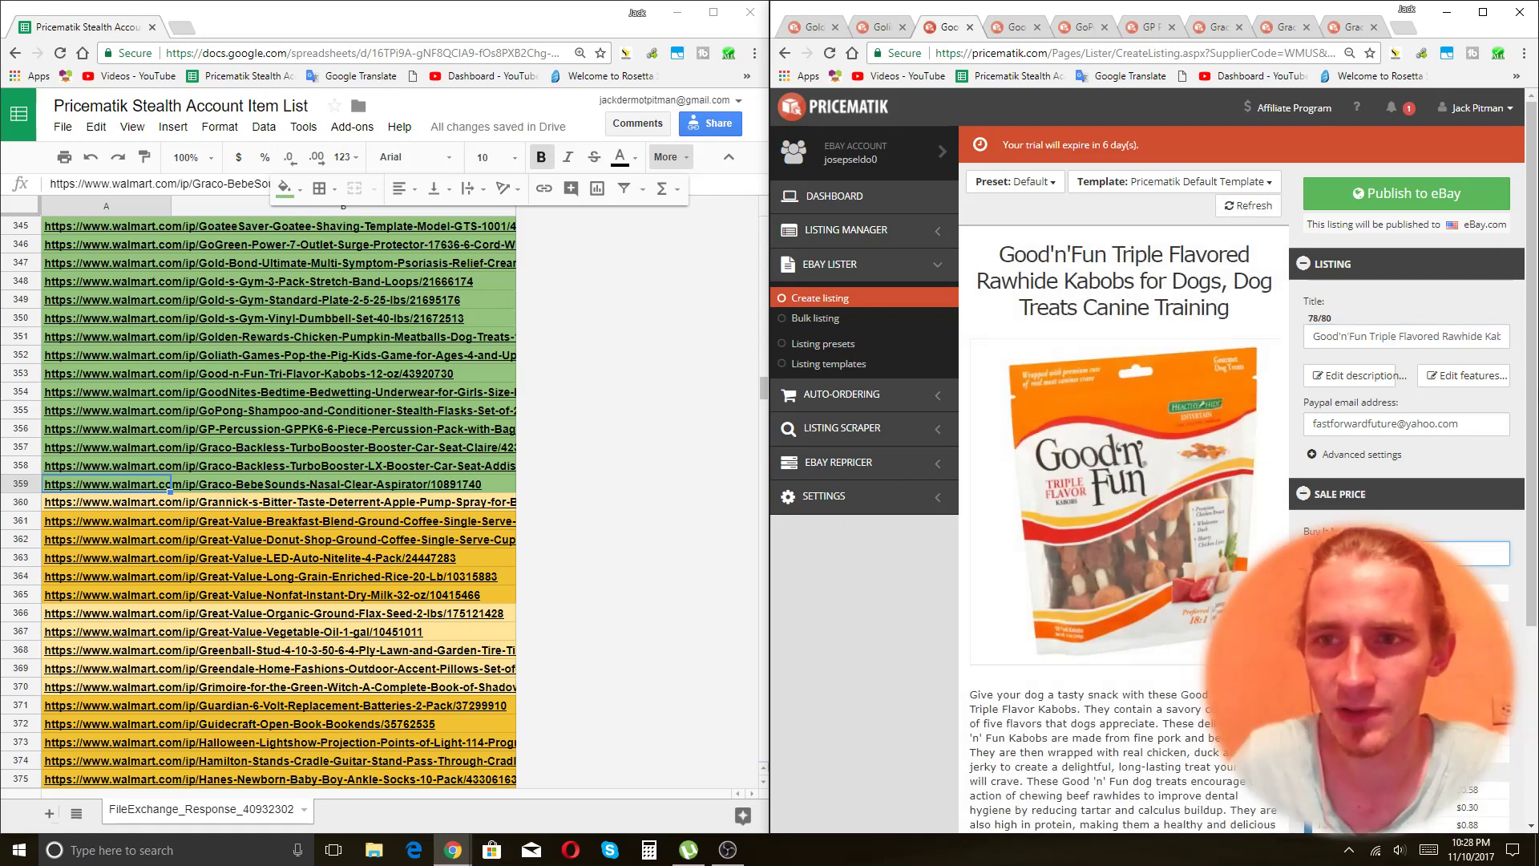
Publish the Good'n'Fun listing to eBay, check the earlier tabs' upload progress, then return to GoodNites.
{"action": "left_click", "coordinate": [1407, 193]}
{"action": "key", "text": "ctrl+Tab"}
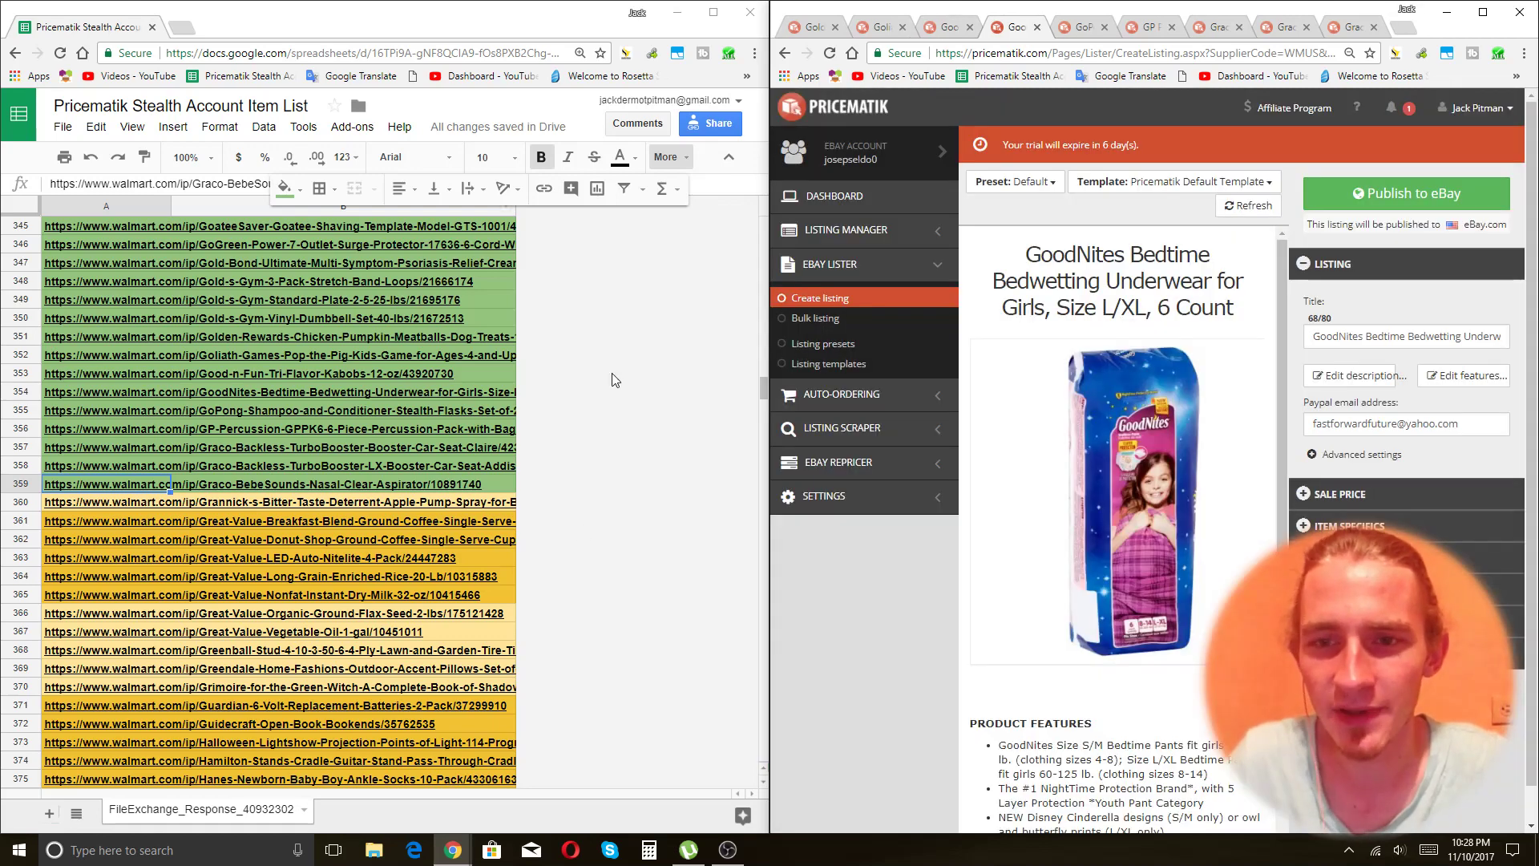
{"action": "left_click", "coordinate": [820, 29]}
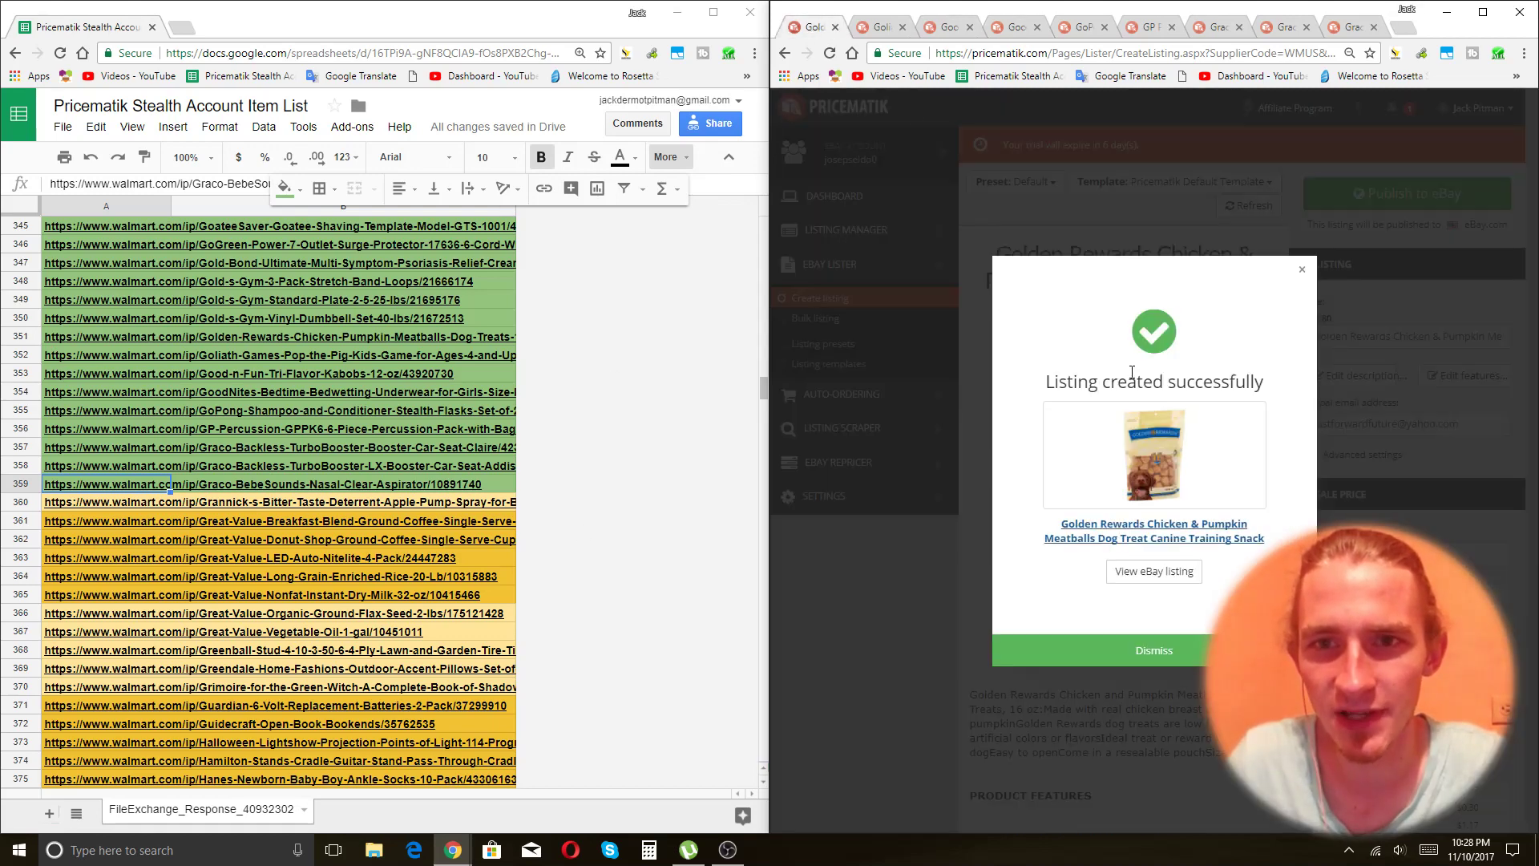
{"action": "left_click", "coordinate": [1017, 29]}
{"action": "left_click", "coordinate": [944, 29]}
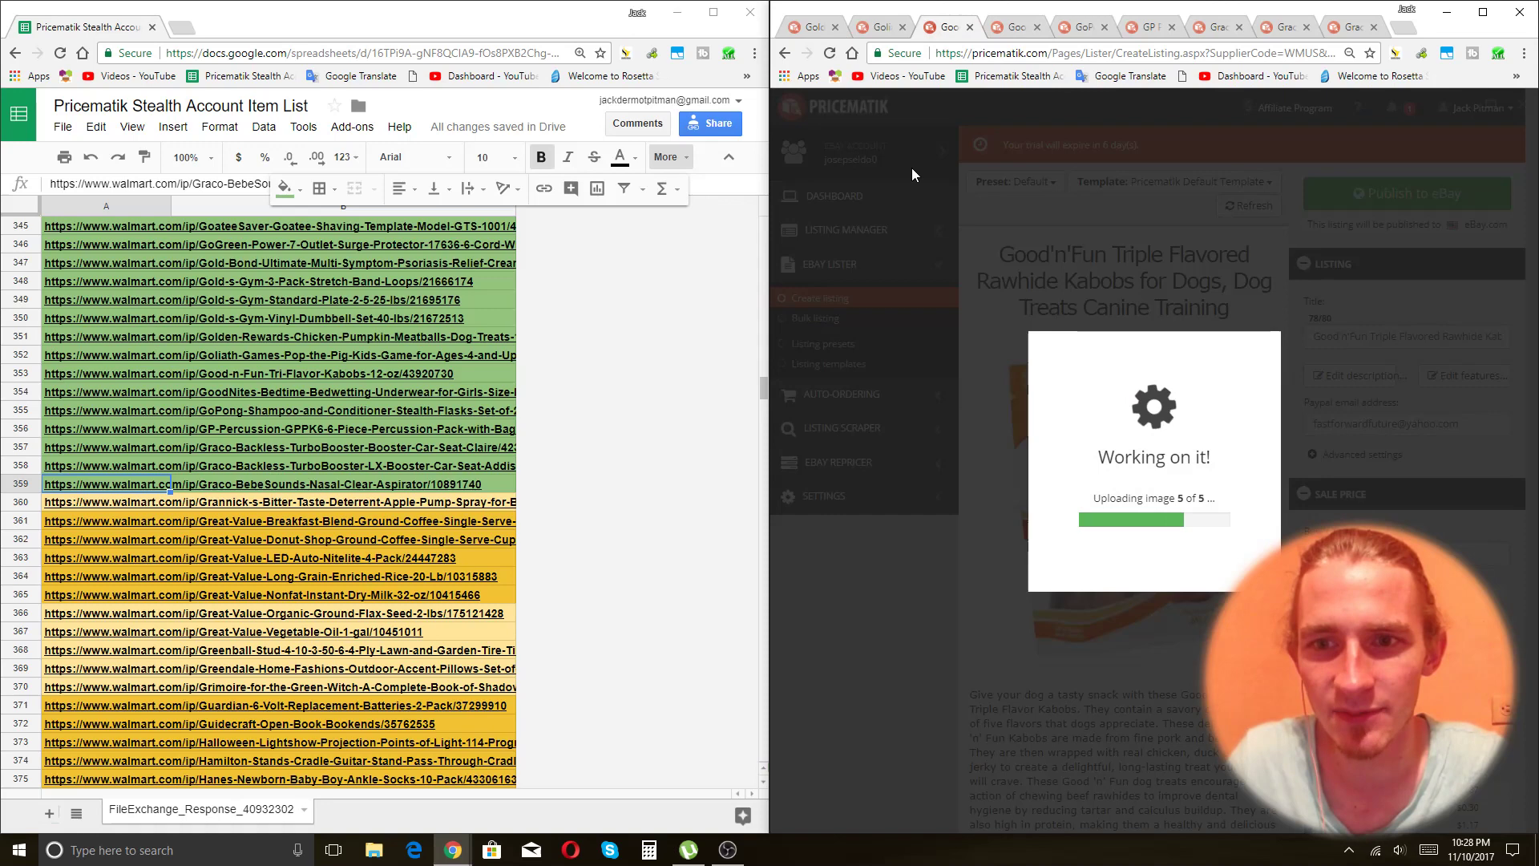
{"action": "left_click", "coordinate": [1009, 29]}
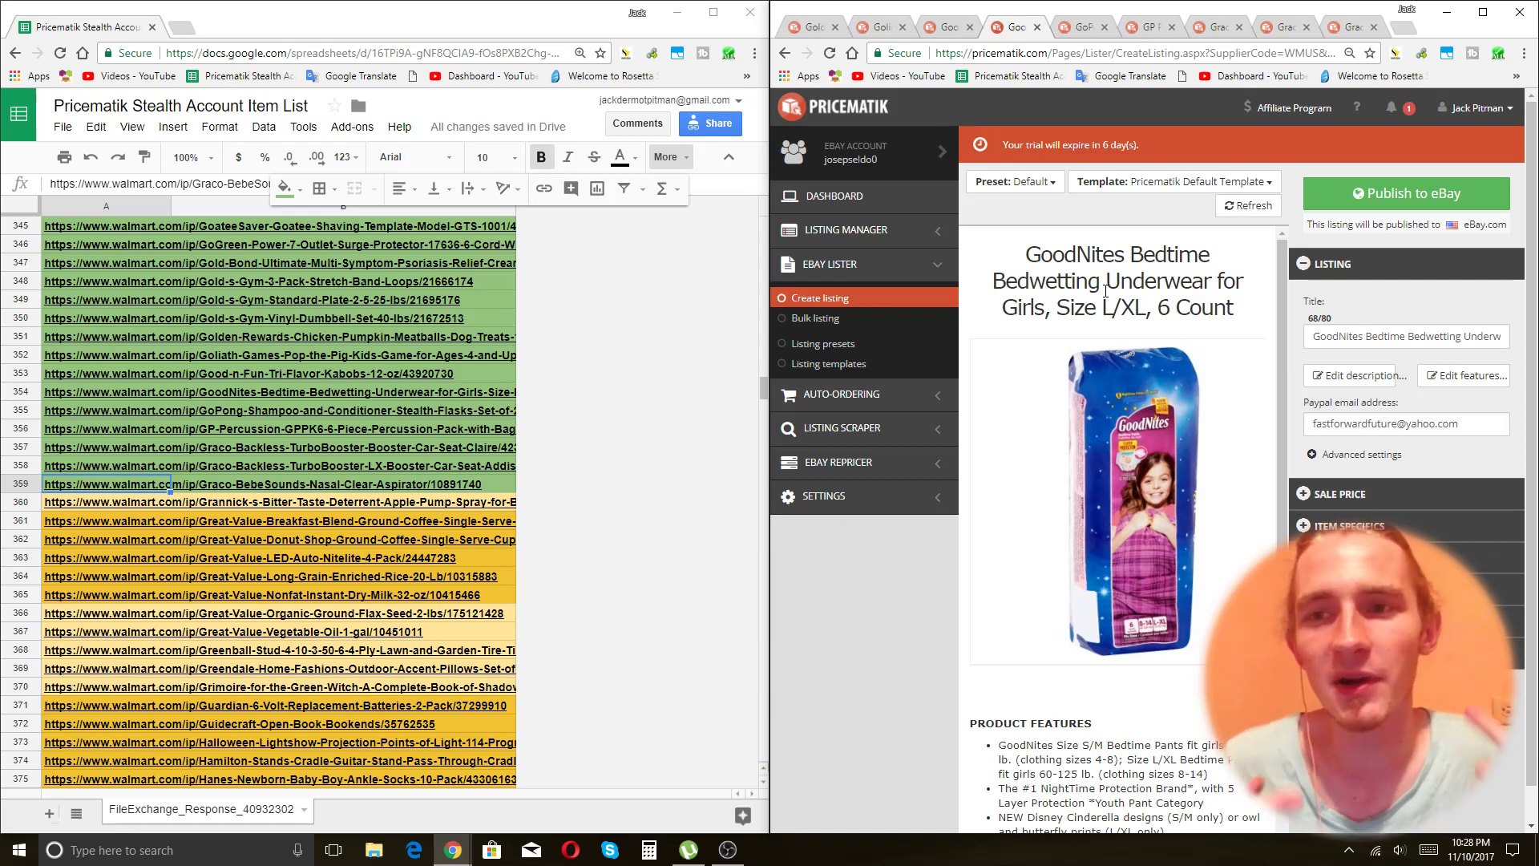
Remove '6 Count' from the end of the GoodNites title and prefix it with '6 Units'.
{"action": "left_click", "coordinate": [1412, 337]}
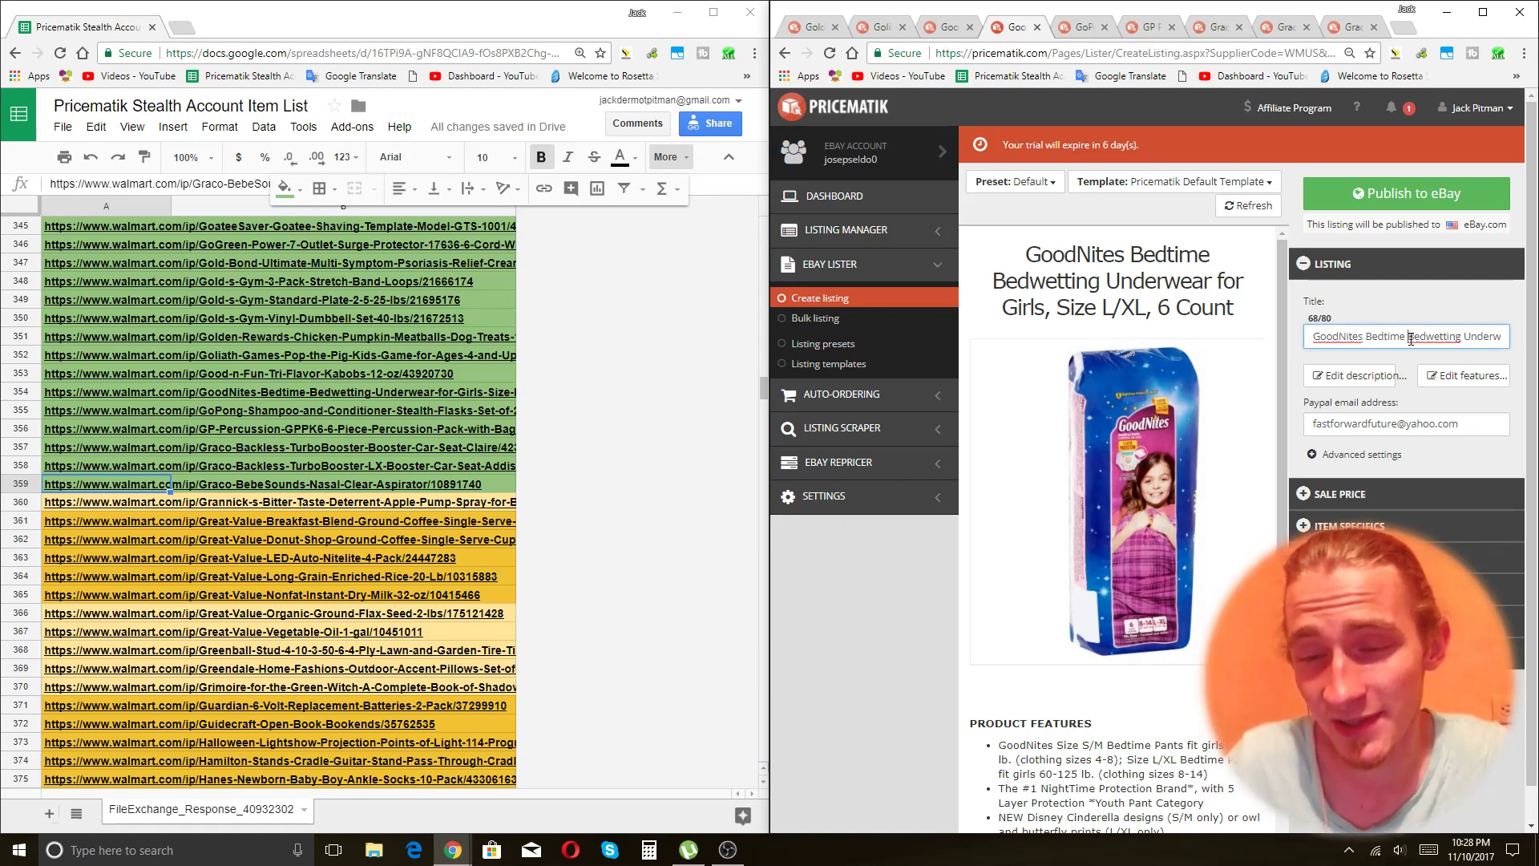
{"action": "key", "text": "End"}
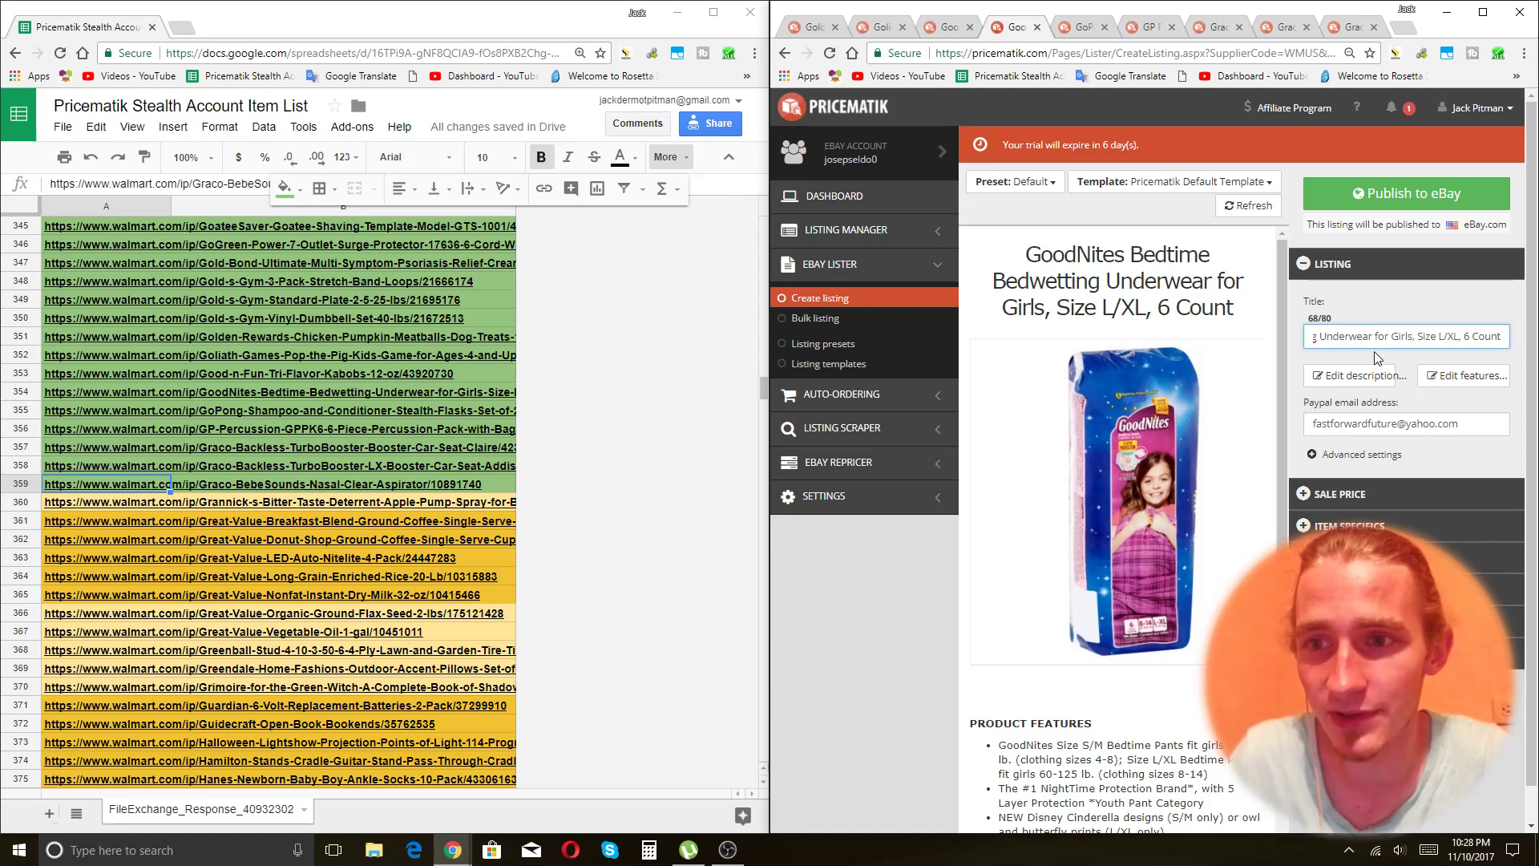
{"action": "left_click_drag", "start_coordinate": [1462, 346], "coordinate": [1503, 345]}
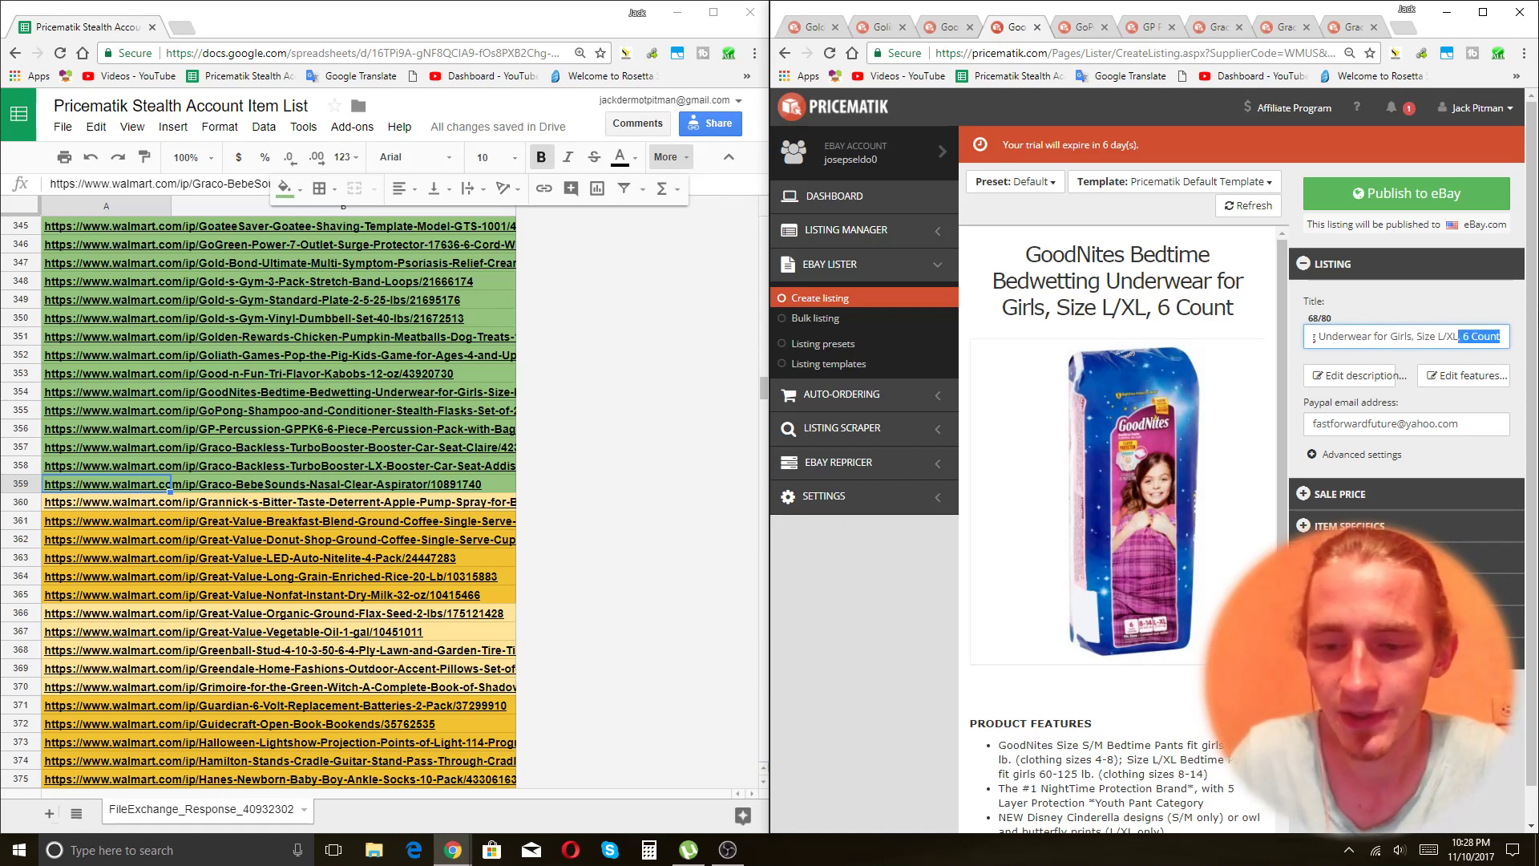
{"action": "key", "text": "BackSpace"}
{"action": "key", "text": "Home"}
{"action": "type", "text": "6 "}
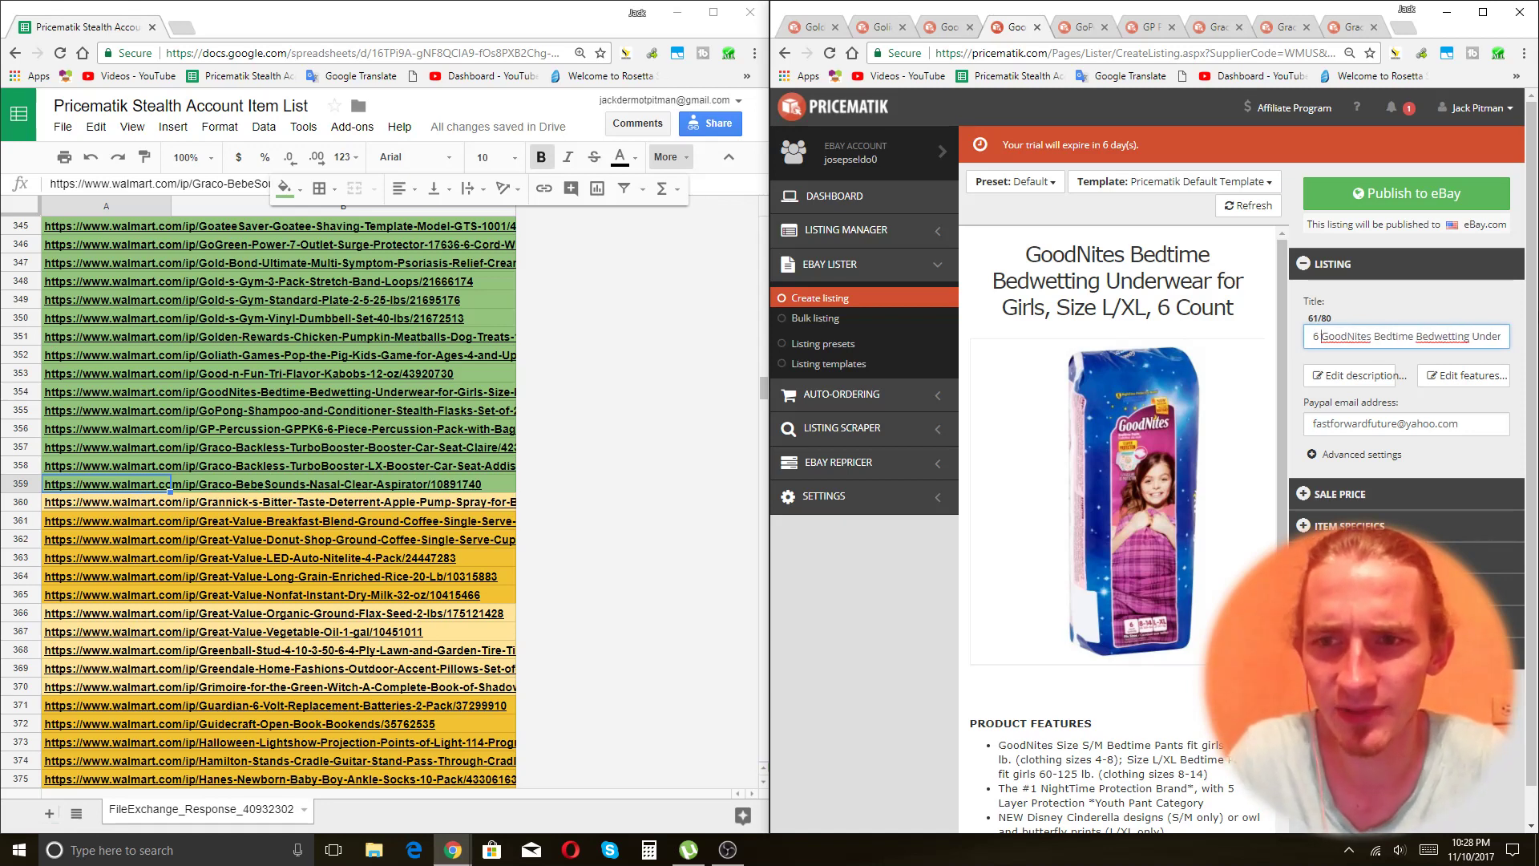
{"action": "type", "text": "Camps"}
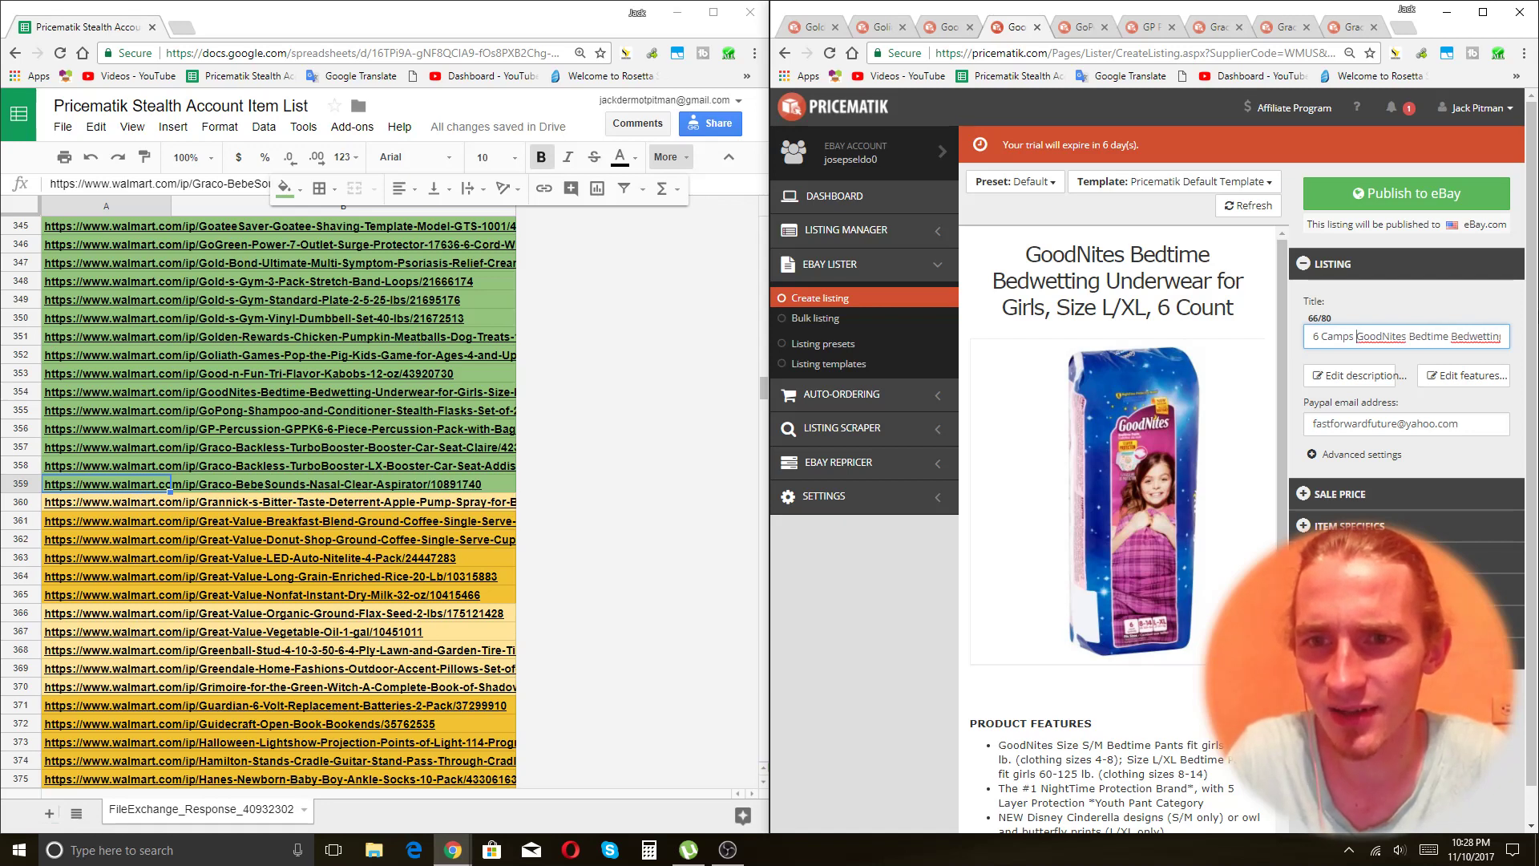
{"action": "key", "text": "BackSpace"}
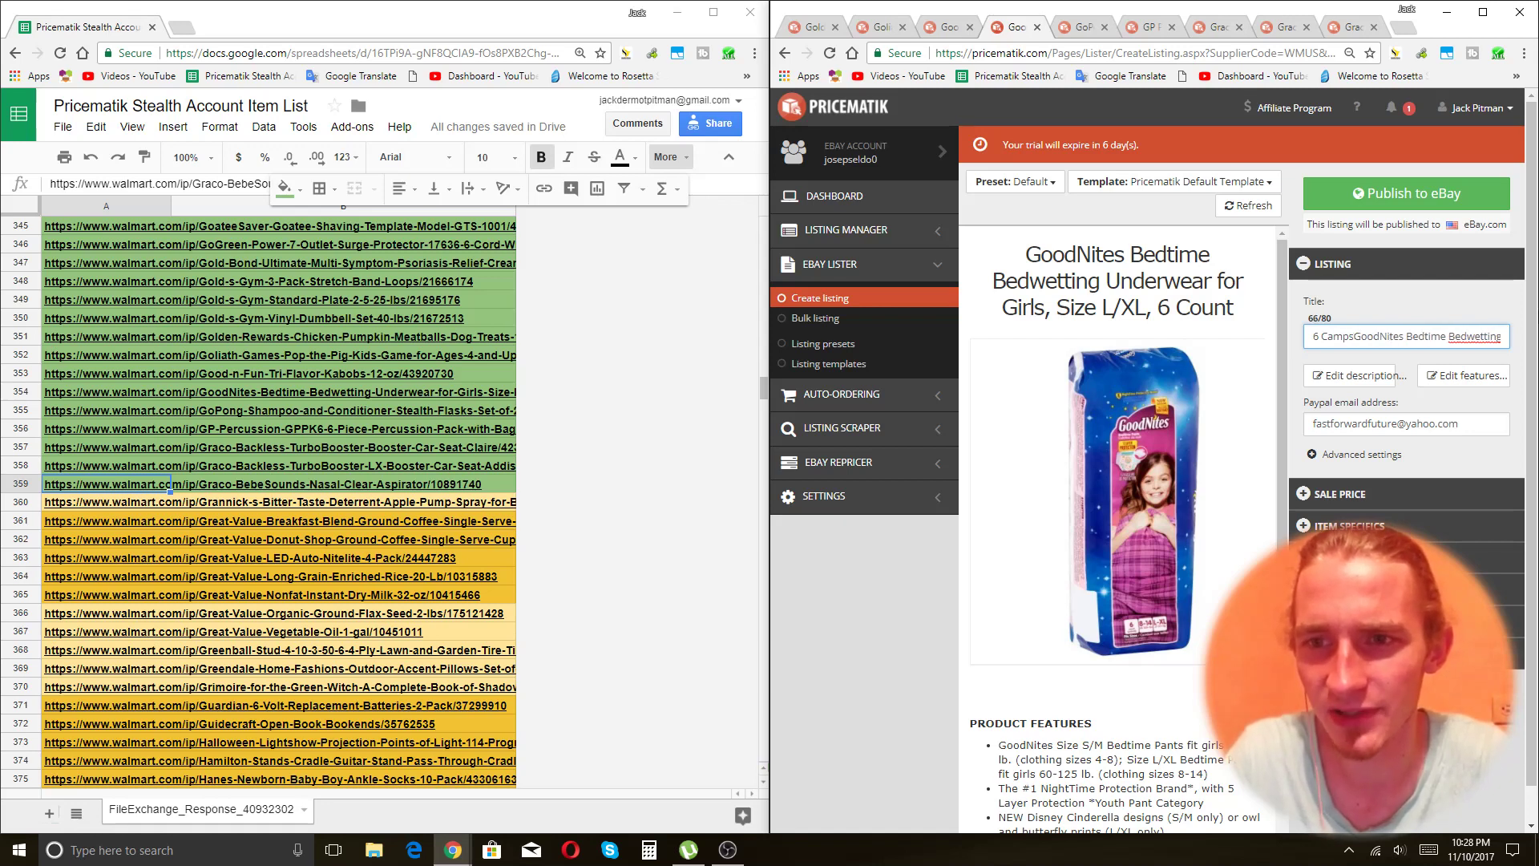
{"action": "key", "text": "BackSpace"}
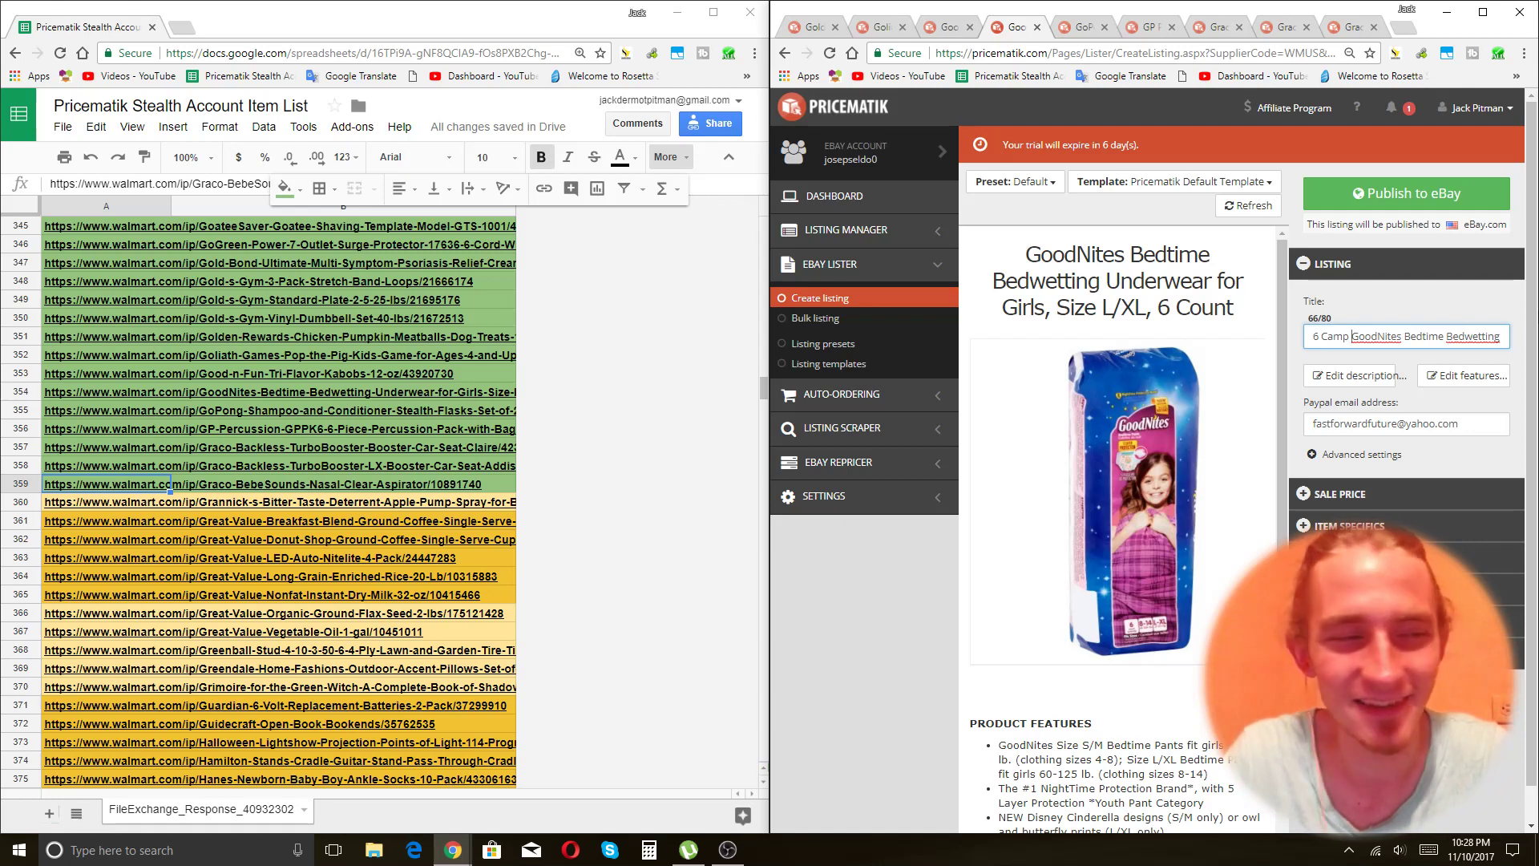
{"action": "key", "text": "BackSpace"}
{"action": "key", "text": "BackSpace"}
{"action": "key", "text": "BackSpace"}
{"action": "key", "text": "BackSpace"}
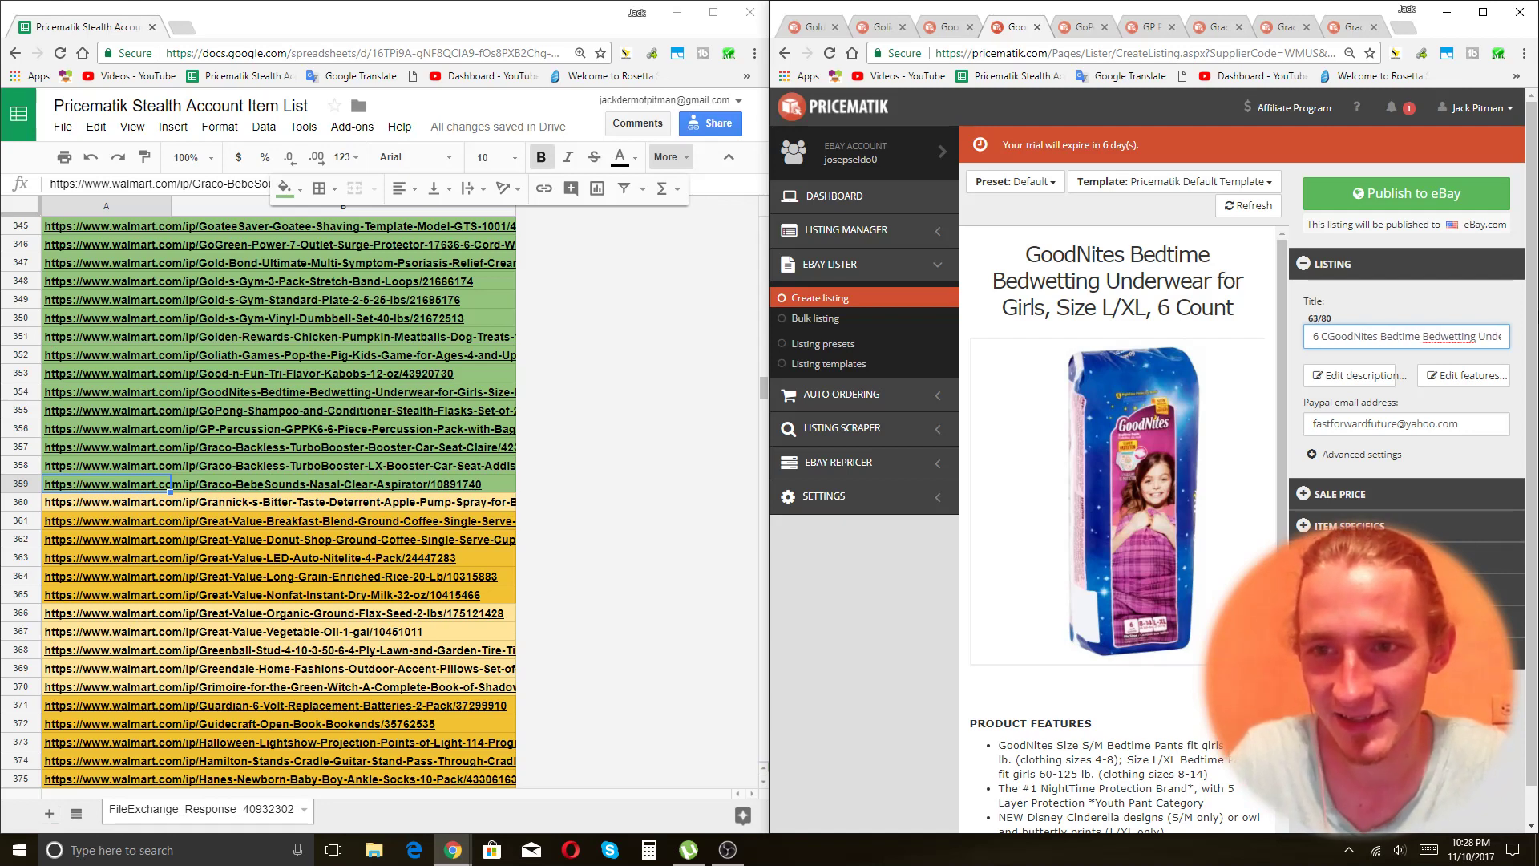
{"action": "key", "text": "BackSpace"}
{"action": "type", "text": "Units"}
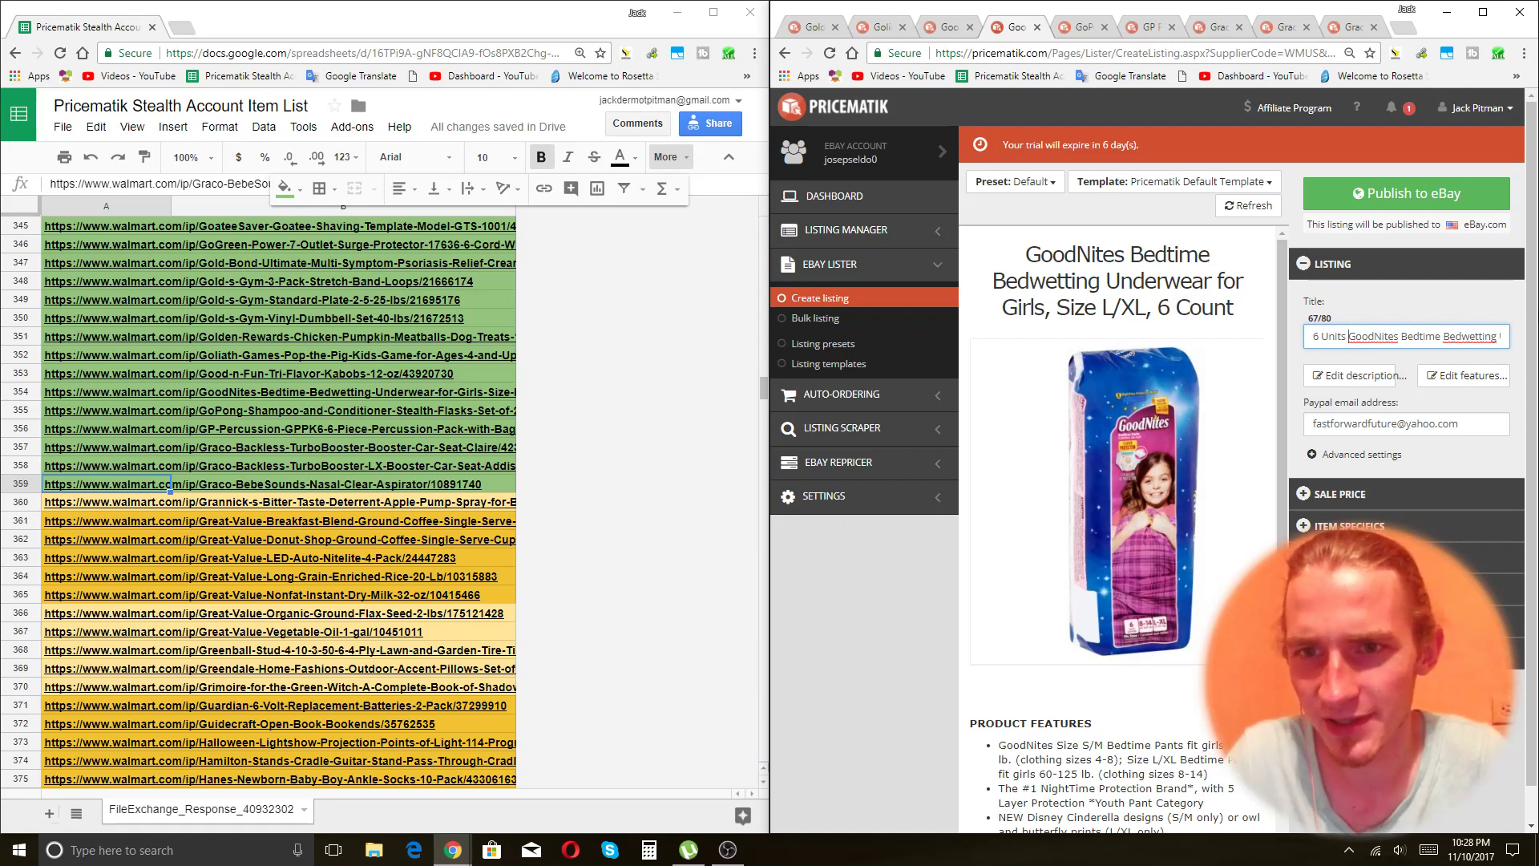
Append 'Dry Your Pants' to the GoodNites title and drop 'for' before Girls (78/80).
{"action": "key", "text": "End"}
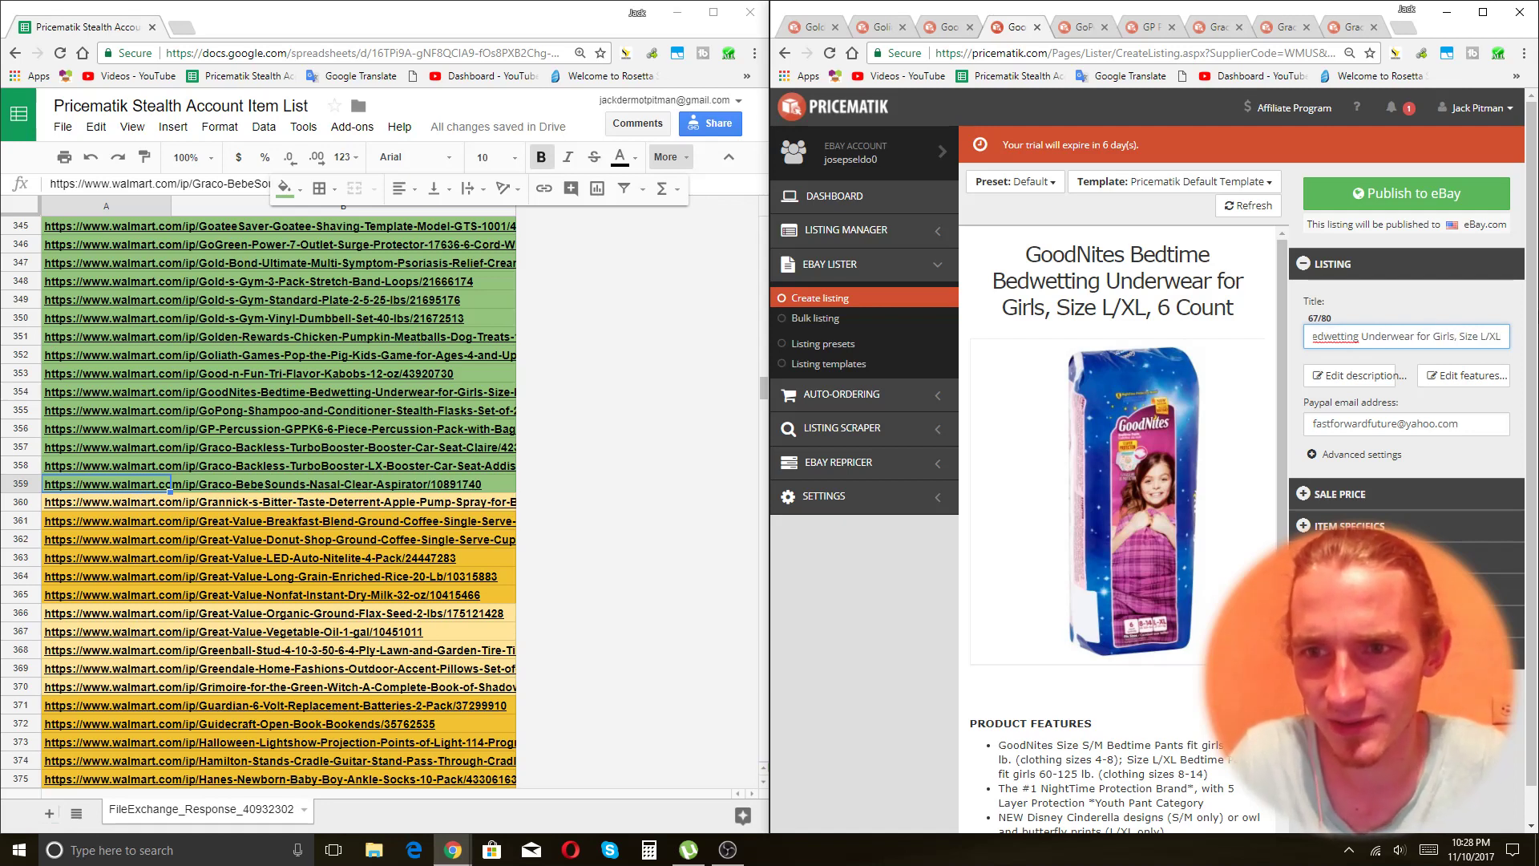
{"action": "type", "text": "Keep Your Pa"}
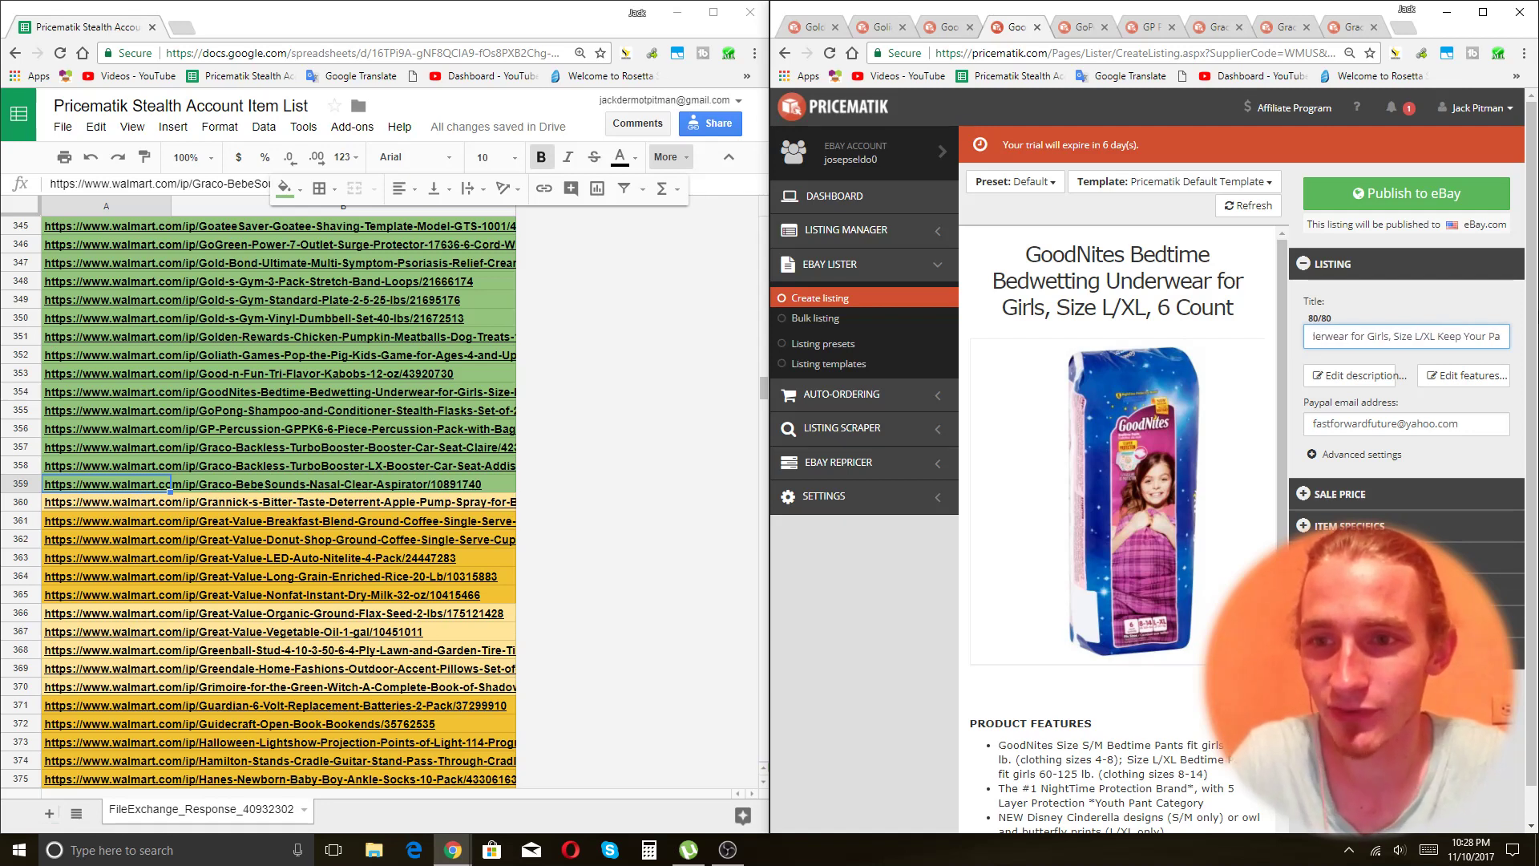
{"action": "key", "text": "BackSpace"}
{"action": "key", "text": "BackSpace"}
{"action": "key", "text": "BackSpace"}
{"action": "key", "text": "BackSpace"}
{"action": "key", "text": "BackSpace"}
{"action": "key", "text": "BackSpace"}
{"action": "key", "text": "BackSpace"}
{"action": "key", "text": "BackSpace"}
{"action": "key", "text": "BackSpace"}
{"action": "key", "text": "BackSpace"}
{"action": "key", "text": "BackSpace"}
{"action": "key", "text": "BackSpace"}
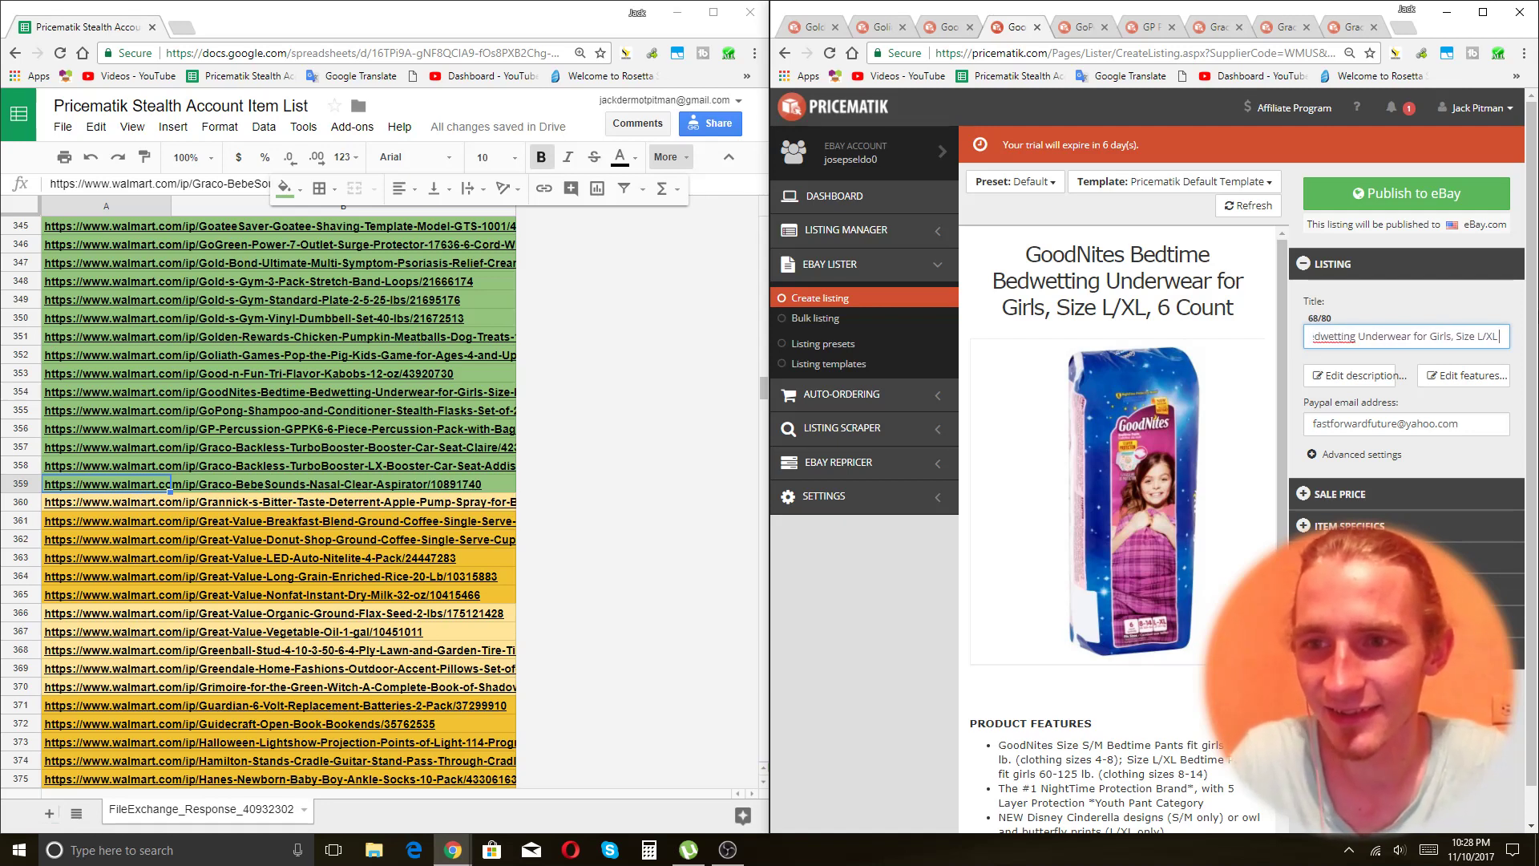
{"action": "type", "text": "Dry Your Pan"}
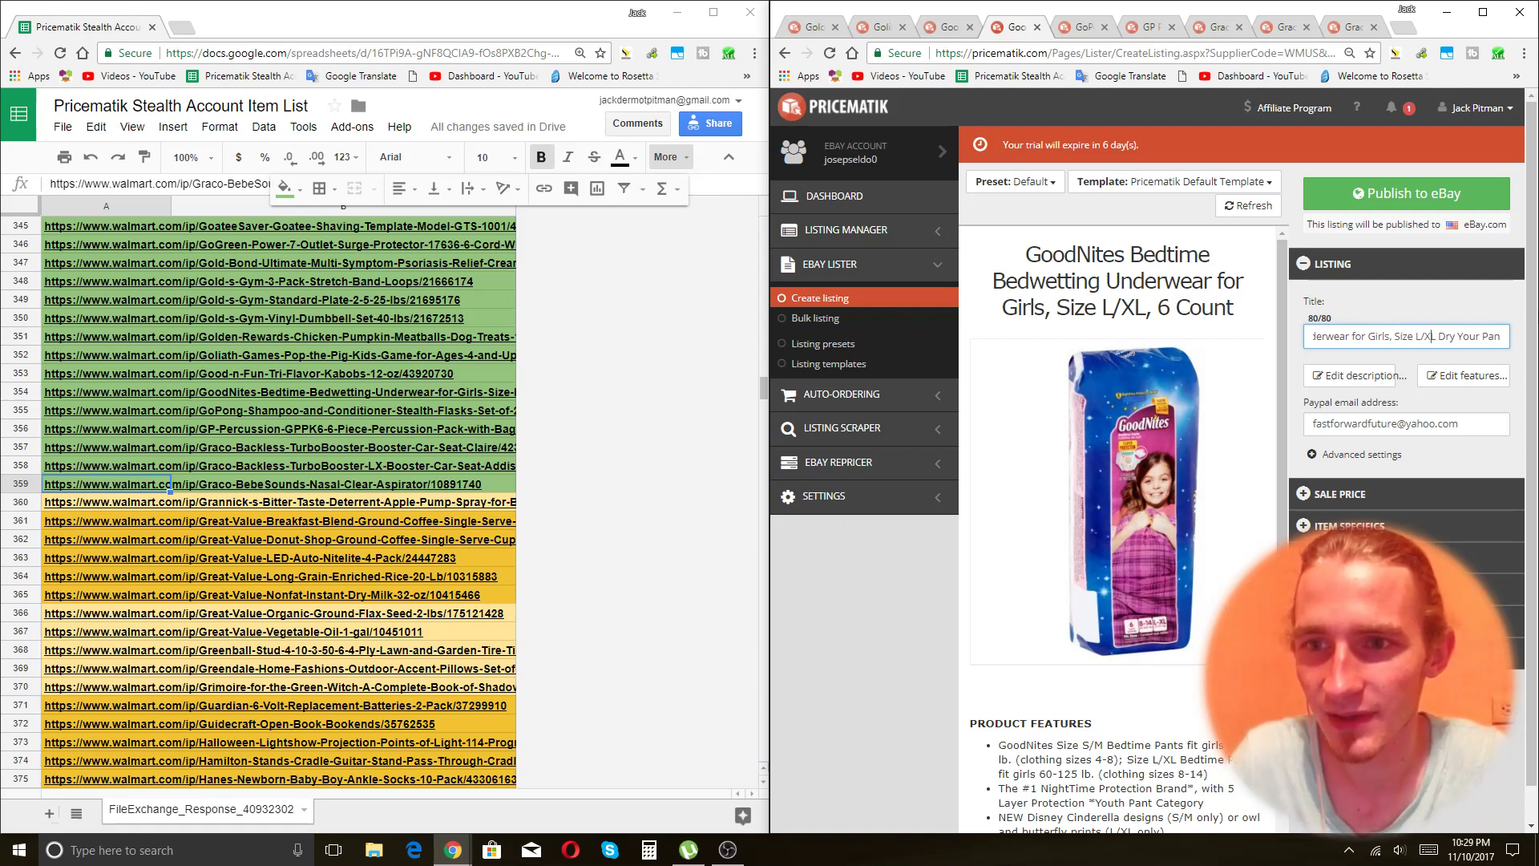
{"action": "key", "text": "BackSpace"}
{"action": "key", "text": "BackSpace"}
{"action": "key", "text": "BackSpace"}
{"action": "key", "text": "BackSpace"}
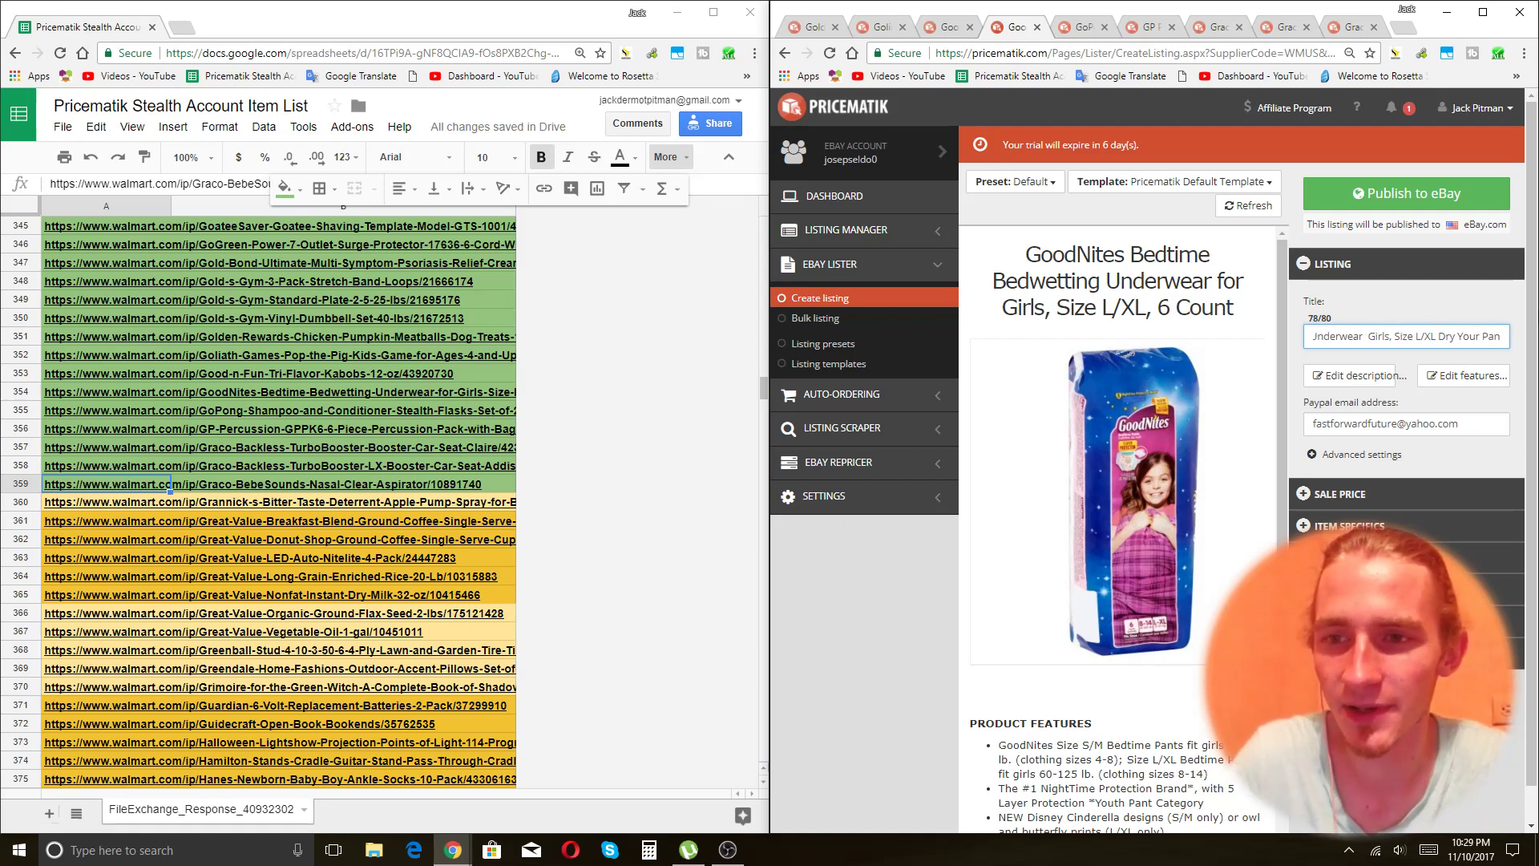
{"action": "type", "text": "ts"}
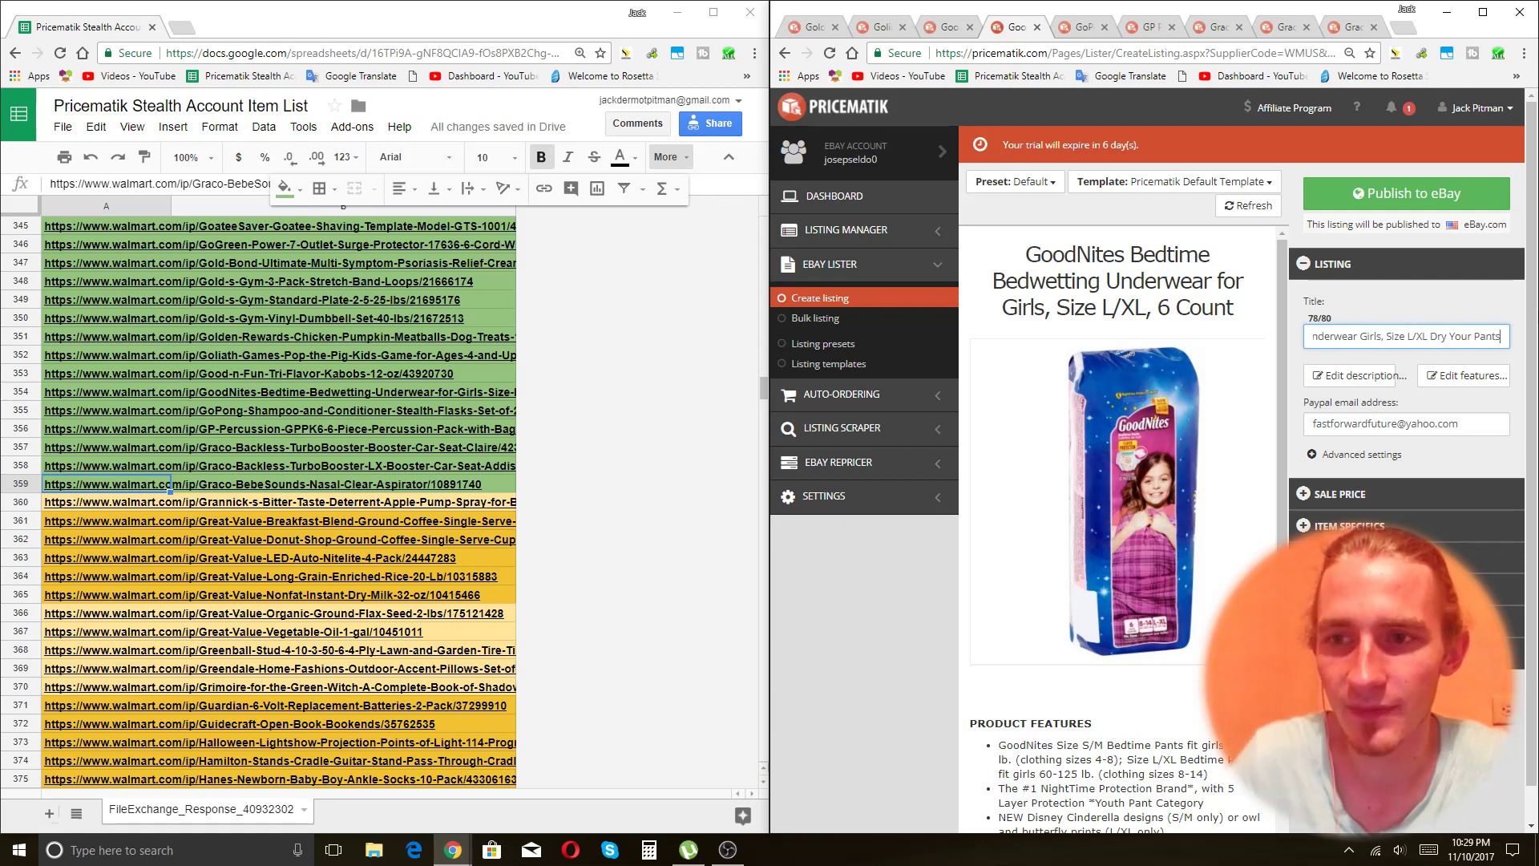
{"action": "left_click", "coordinate": [1400, 494]}
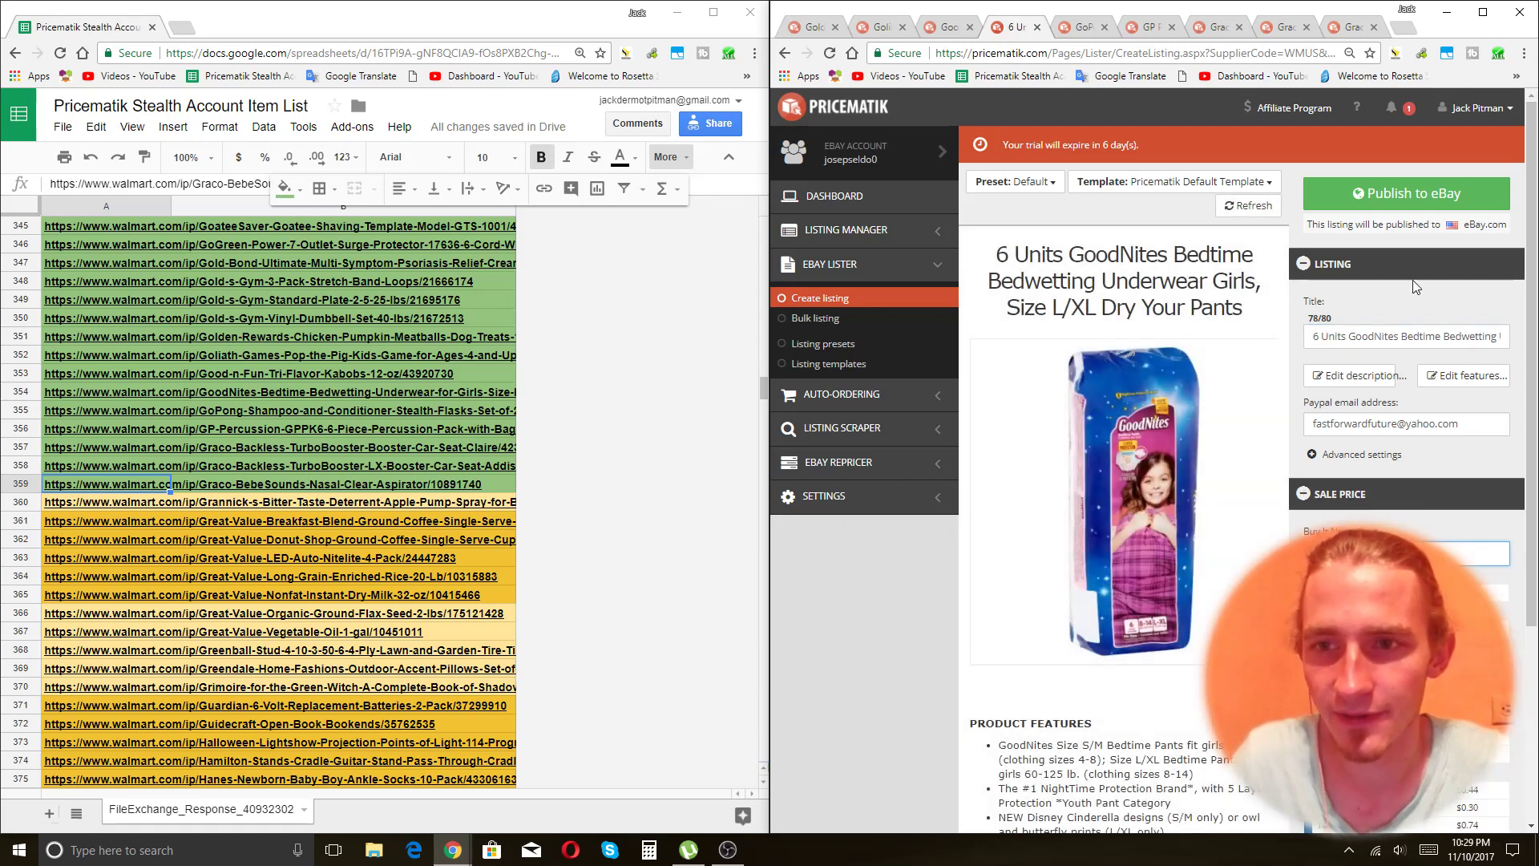
{"action": "key", "text": "ctrl+Tab"}
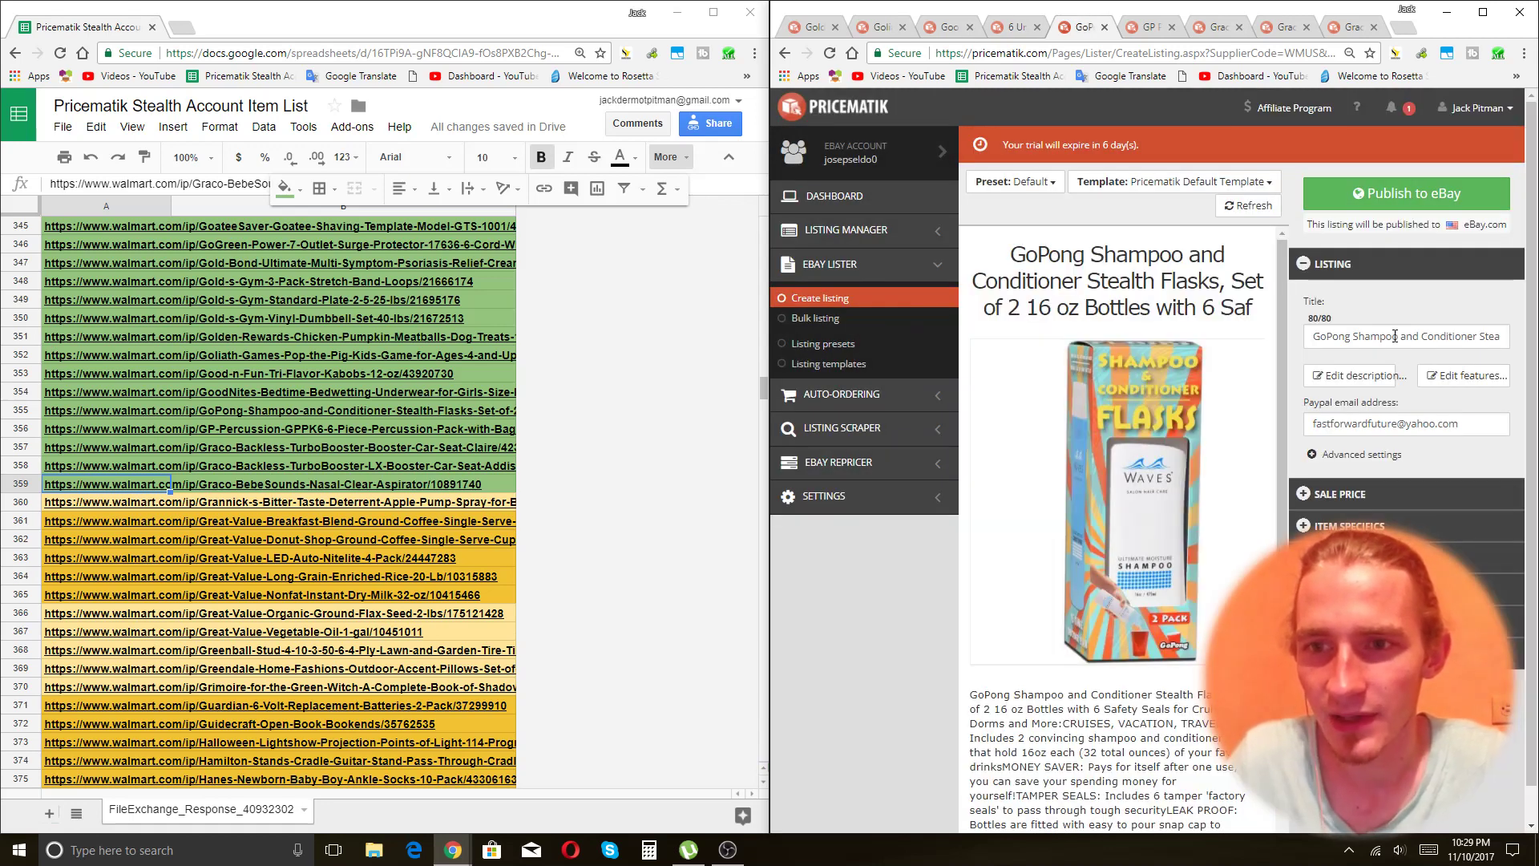
End the flasks title with '6 Safety Seals', removing 'with 6', 'Set of 2' and the comma after Flasks.
{"action": "left_click", "coordinate": [1395, 336]}
{"action": "key", "text": "End"}
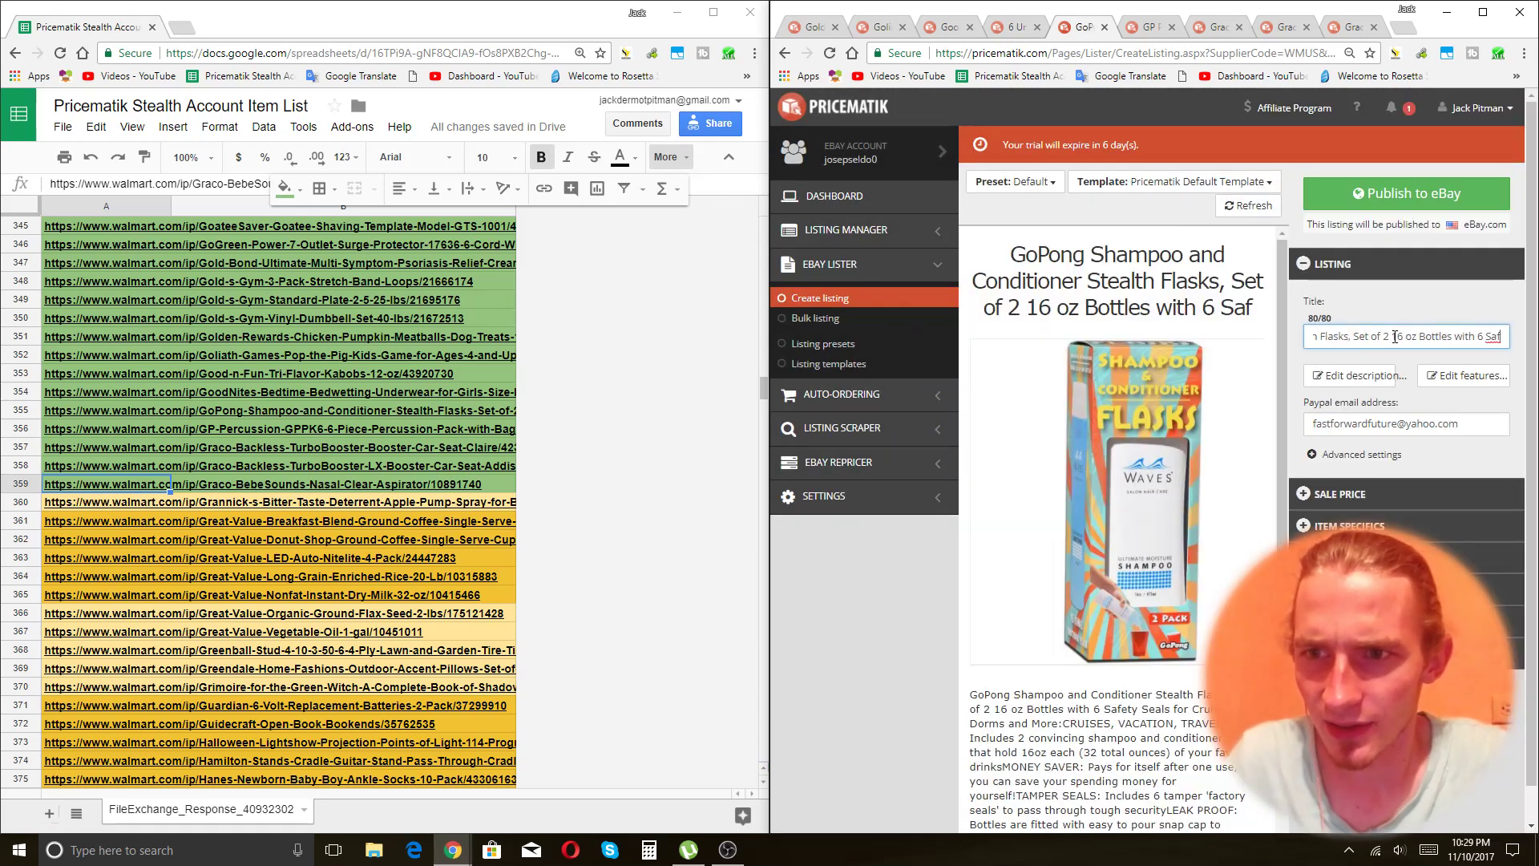
{"action": "key", "text": "BackSpace"}
{"action": "key", "text": "BackSpace"}
{"action": "key", "text": "BackSpace"}
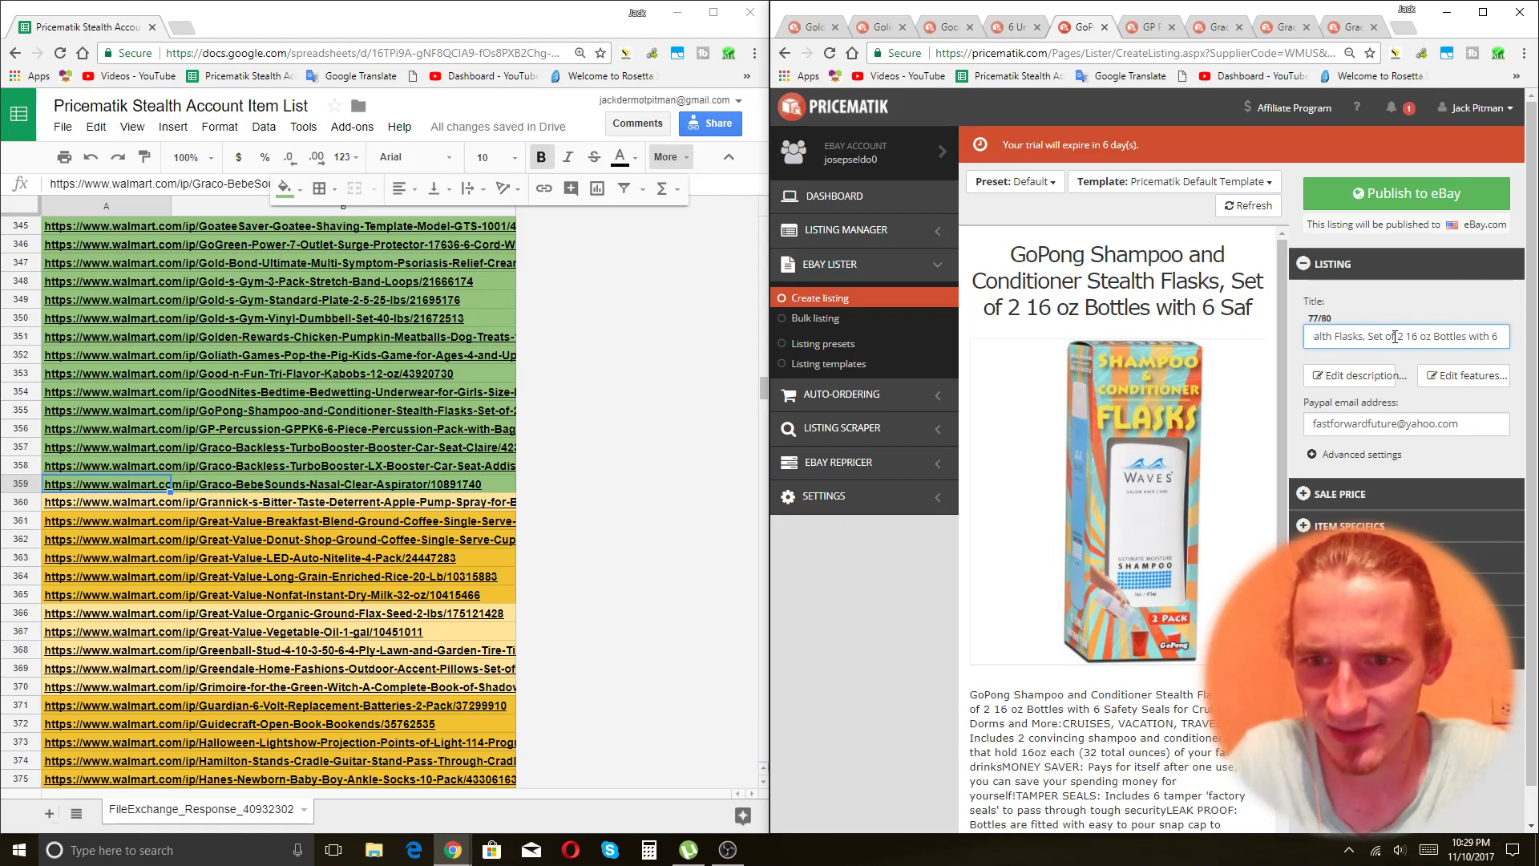
{"action": "key", "text": "BackSpace"}
{"action": "key", "text": "BackSpace"}
{"action": "key", "text": "BackSpace"}
{"action": "key", "text": "BackSpace"}
{"action": "key", "text": "BackSpace"}
{"action": "key", "text": "BackSpace"}
{"action": "key", "text": "BackSpace"}
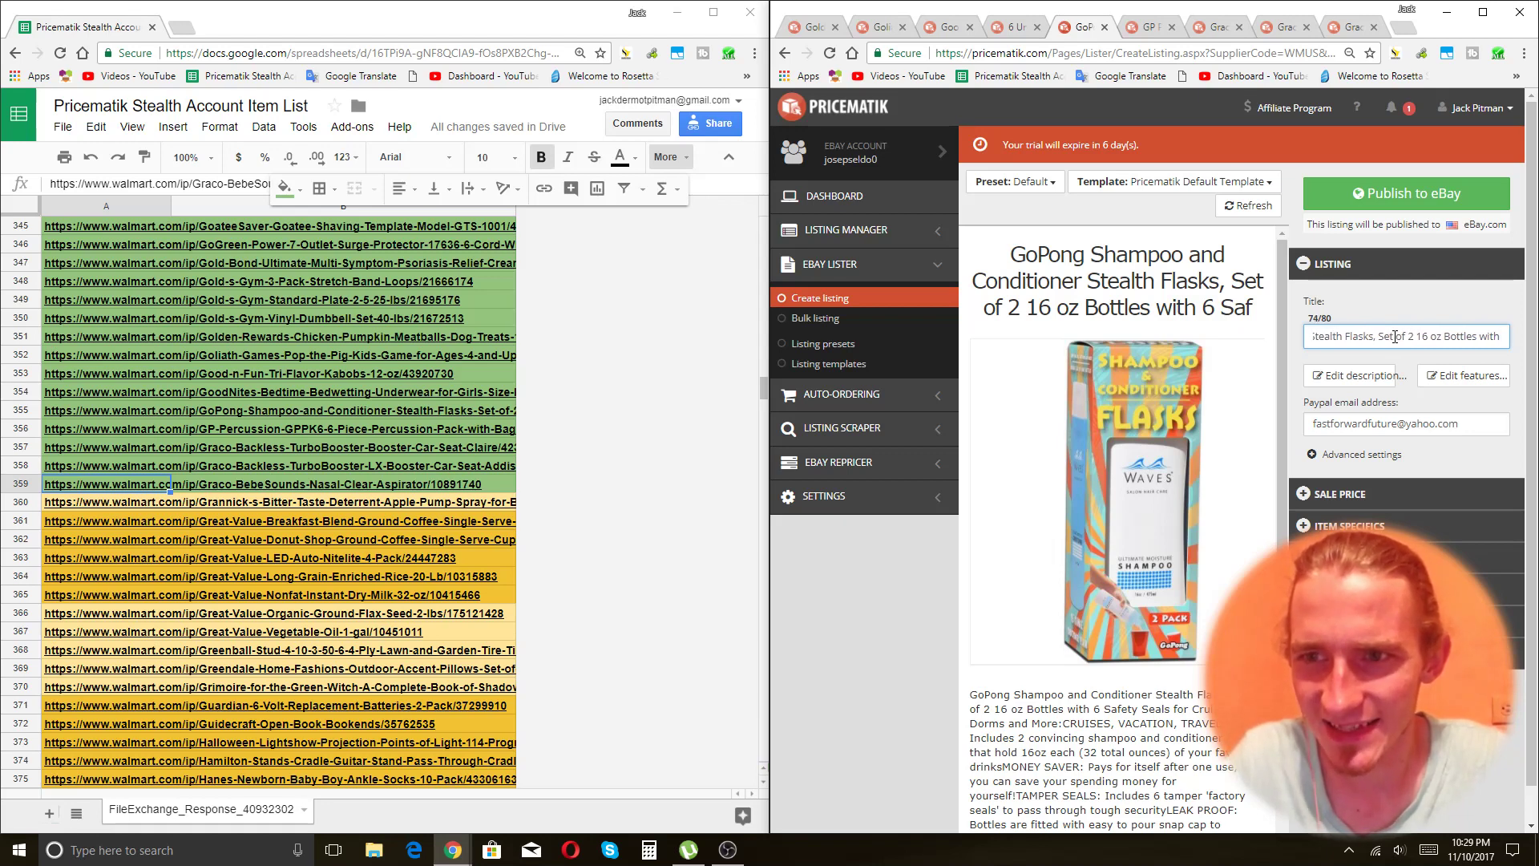
{"action": "type", "text": "6"}
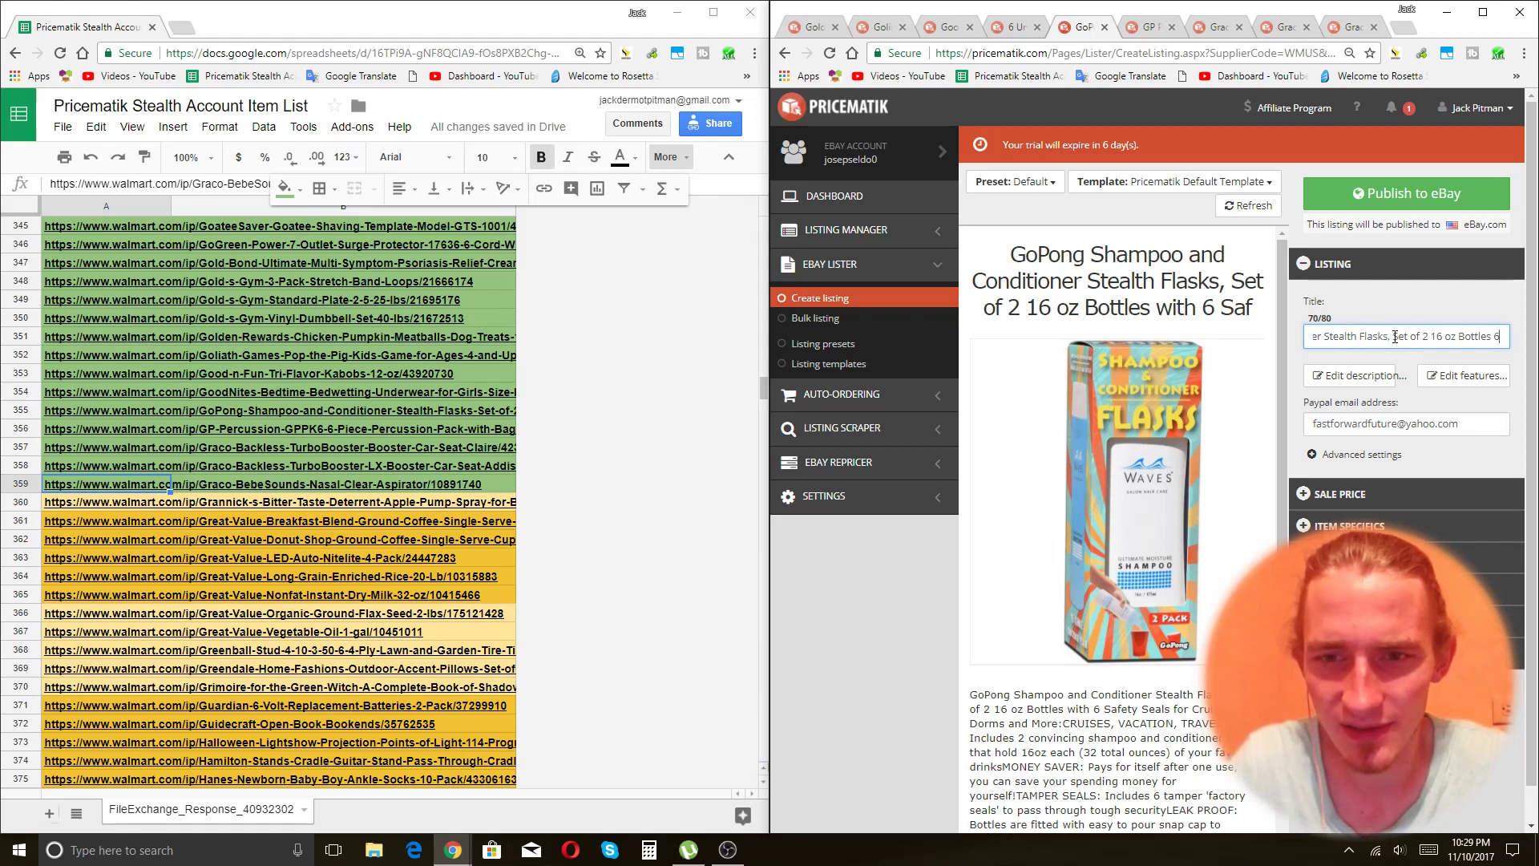
{"action": "type", "text": " Safety Se"}
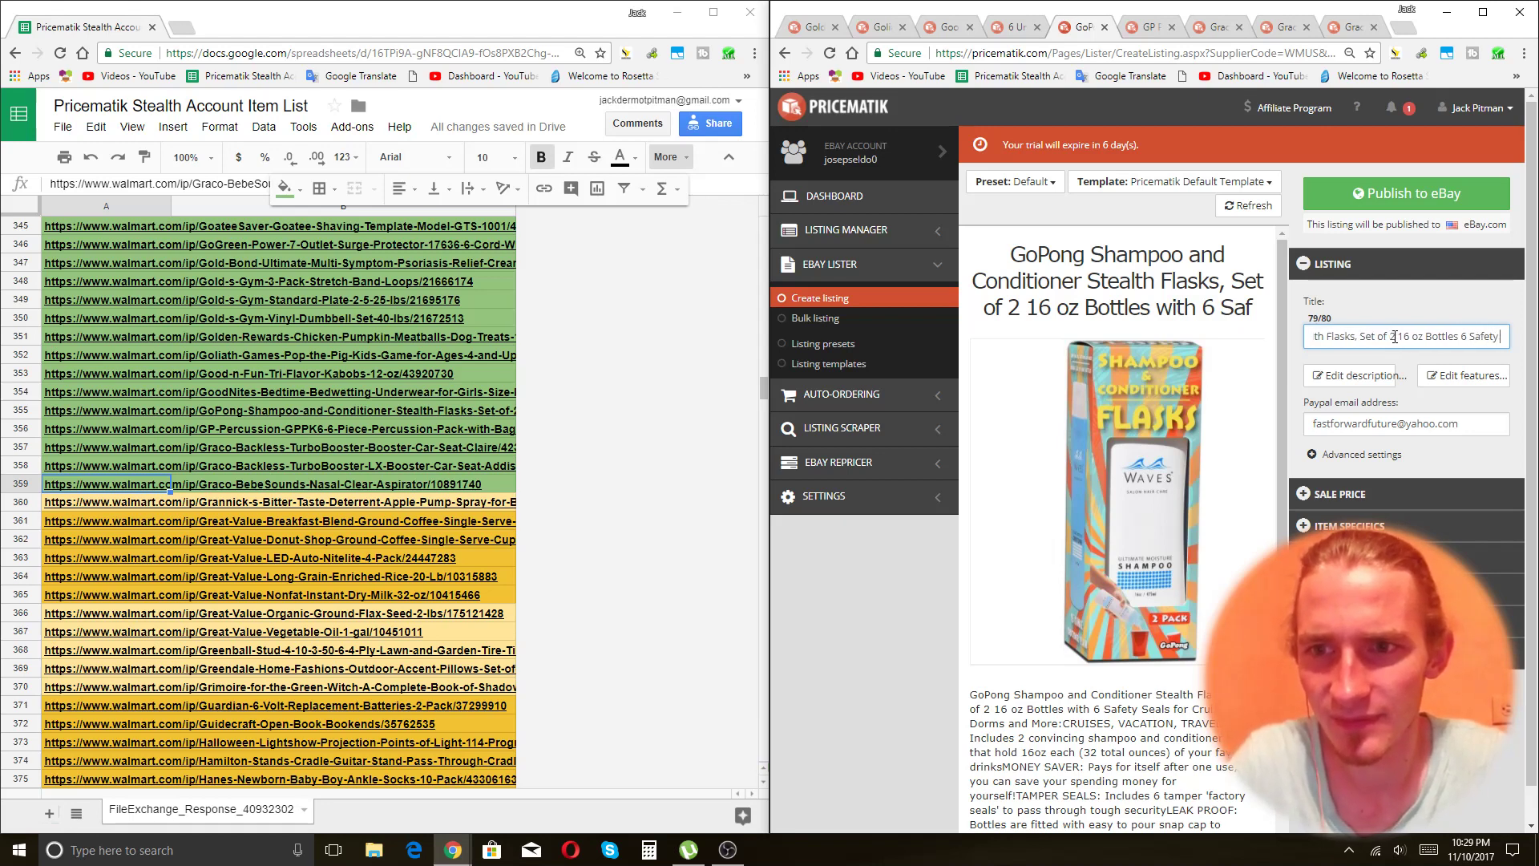
{"action": "left_click", "coordinate": [1395, 336]}
{"action": "key", "text": "BackSpace"}
{"action": "key", "text": "BackSpace"}
{"action": "key", "text": "BackSpace"}
{"action": "key", "text": "BackSpace"}
{"action": "key", "text": "BackSpace"}
{"action": "key", "text": "BackSpace"}
{"action": "key", "text": "BackSpace"}
{"action": "key", "text": "BackSpace"}
{"action": "key", "text": "BackSpace"}
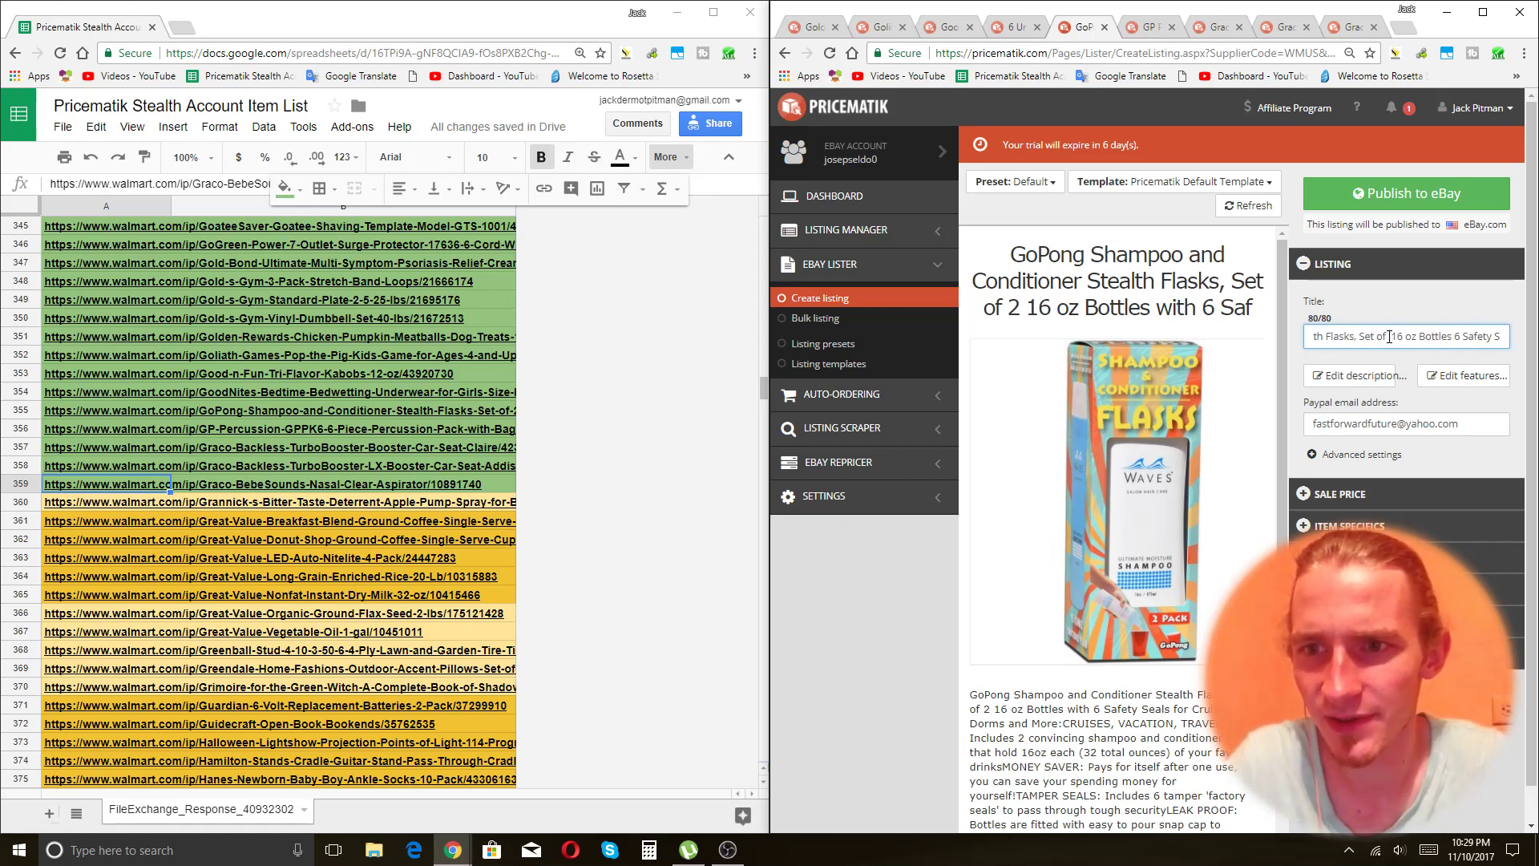
{"action": "key", "text": "BackSpace"}
{"action": "key", "text": "BackSpace"}
{"action": "key", "text": "BackSpace"}
{"action": "key", "text": "BackSpace"}
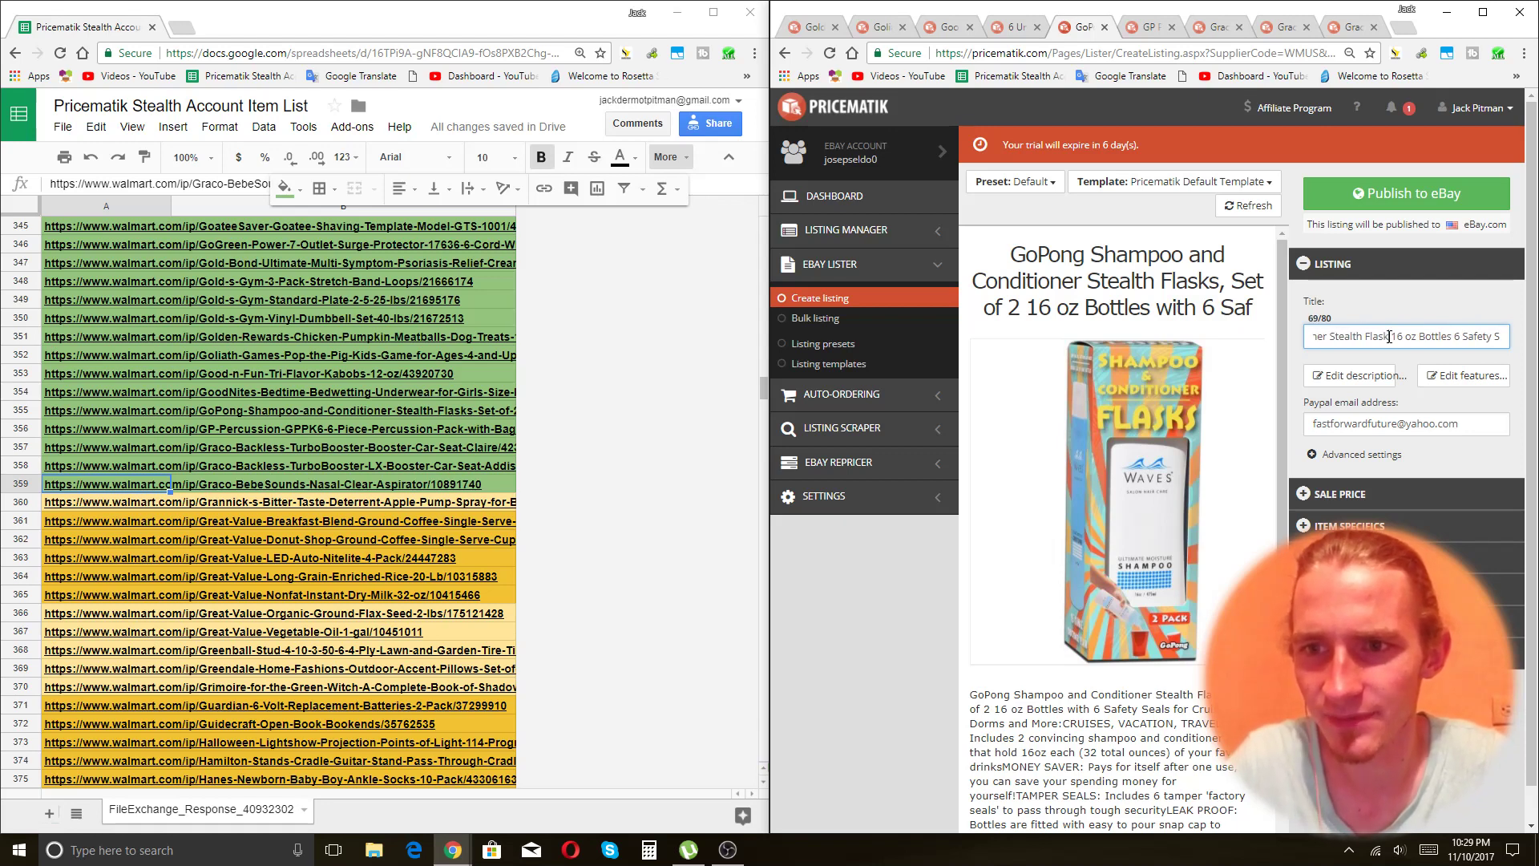
{"action": "type", "text": "s"}
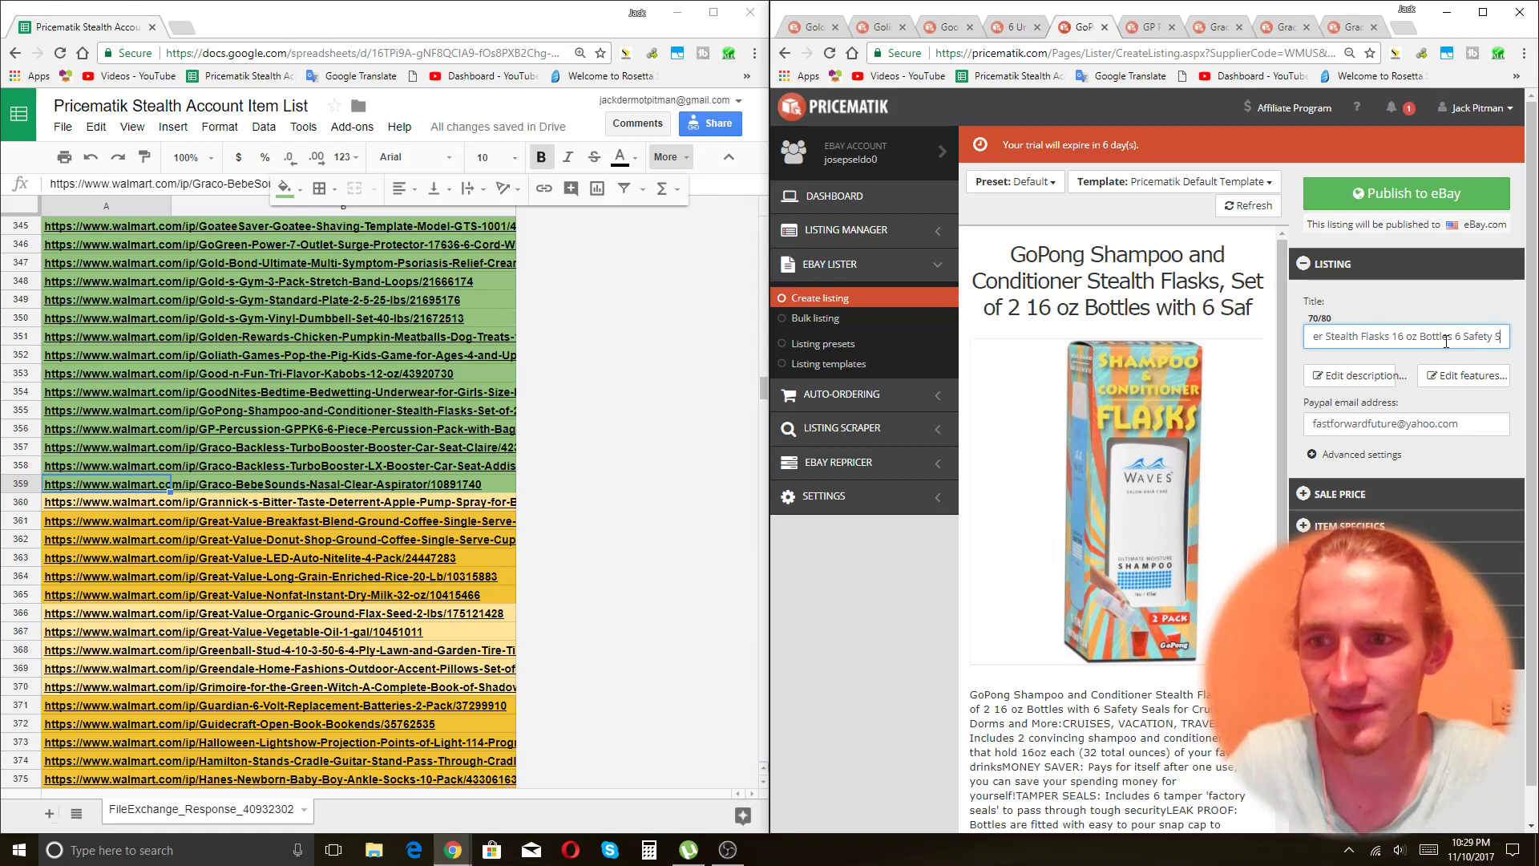
{"action": "type", "text": "eals"}
Replace 'GoPong' at the start with 'Pack of 2 Shampoo' and publish the listing to eBay.
{"action": "key", "text": "Home"}
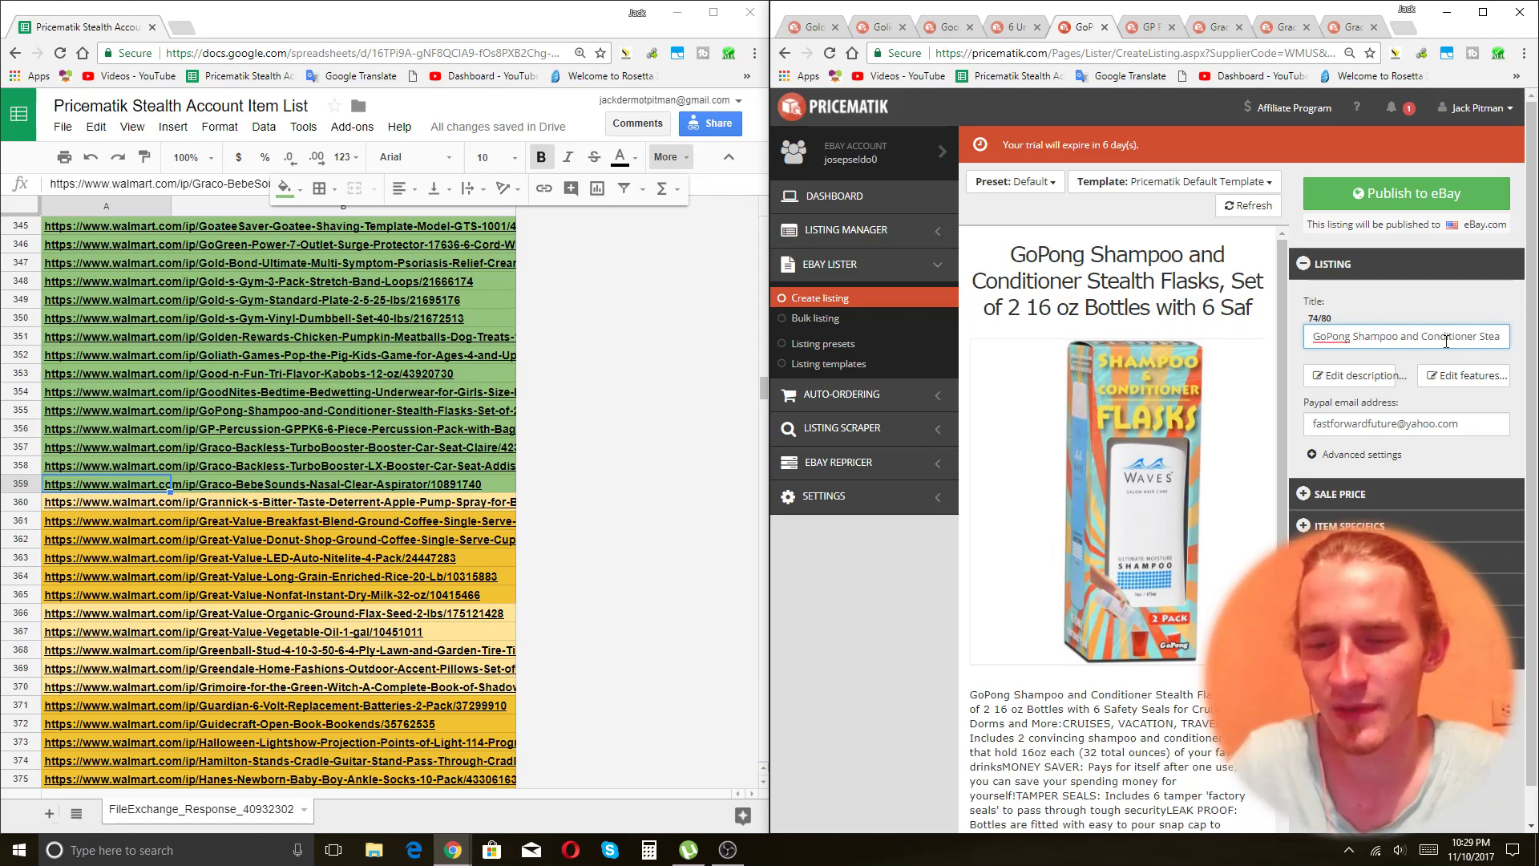
{"action": "key", "text": "ctrl+BackSpace"}
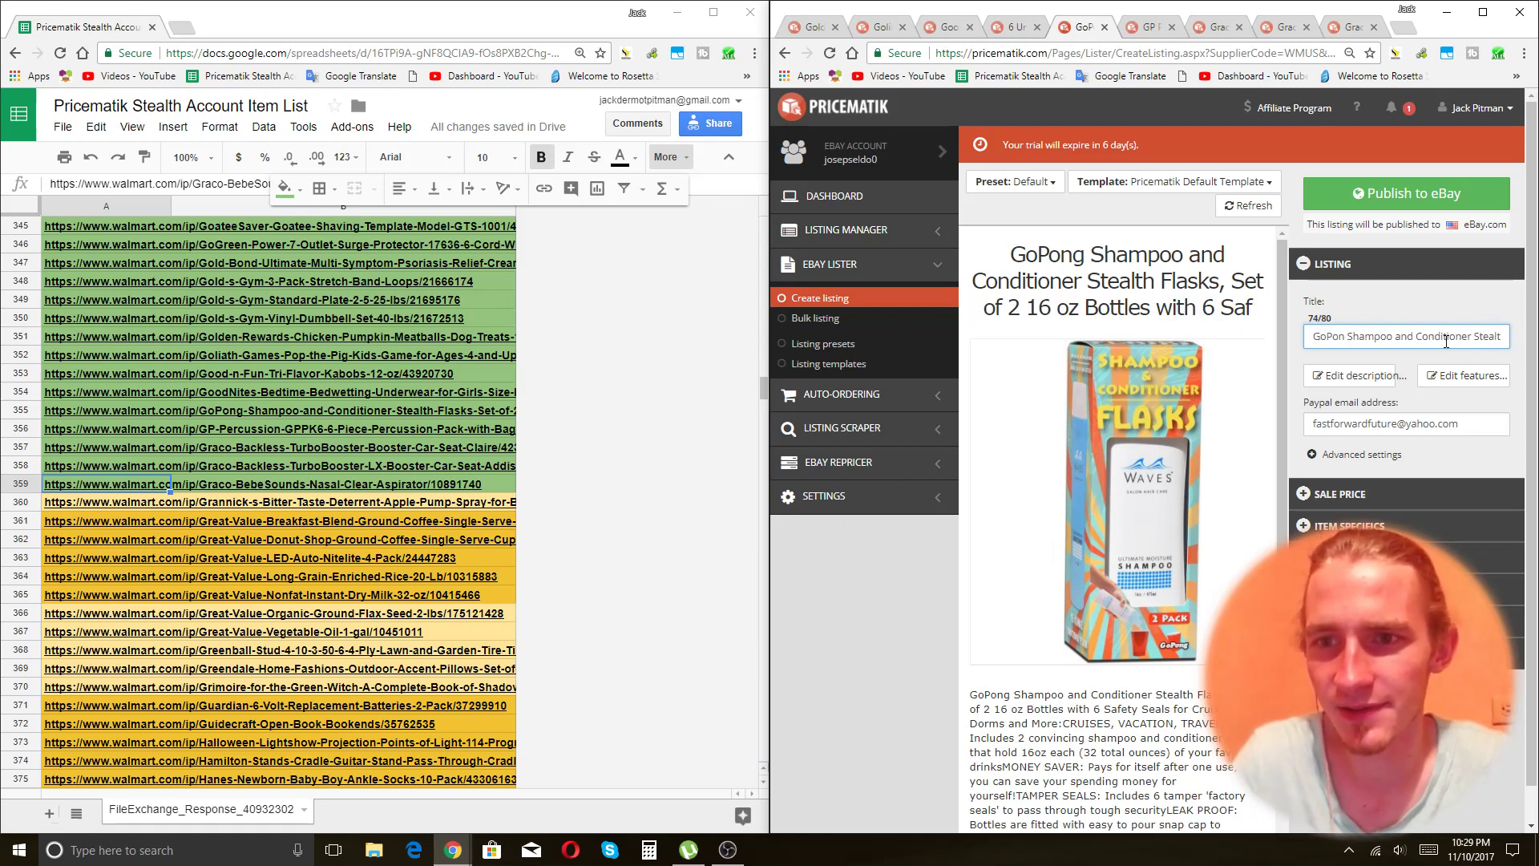
{"action": "type", "text": "Pack of 2 Shampoo"}
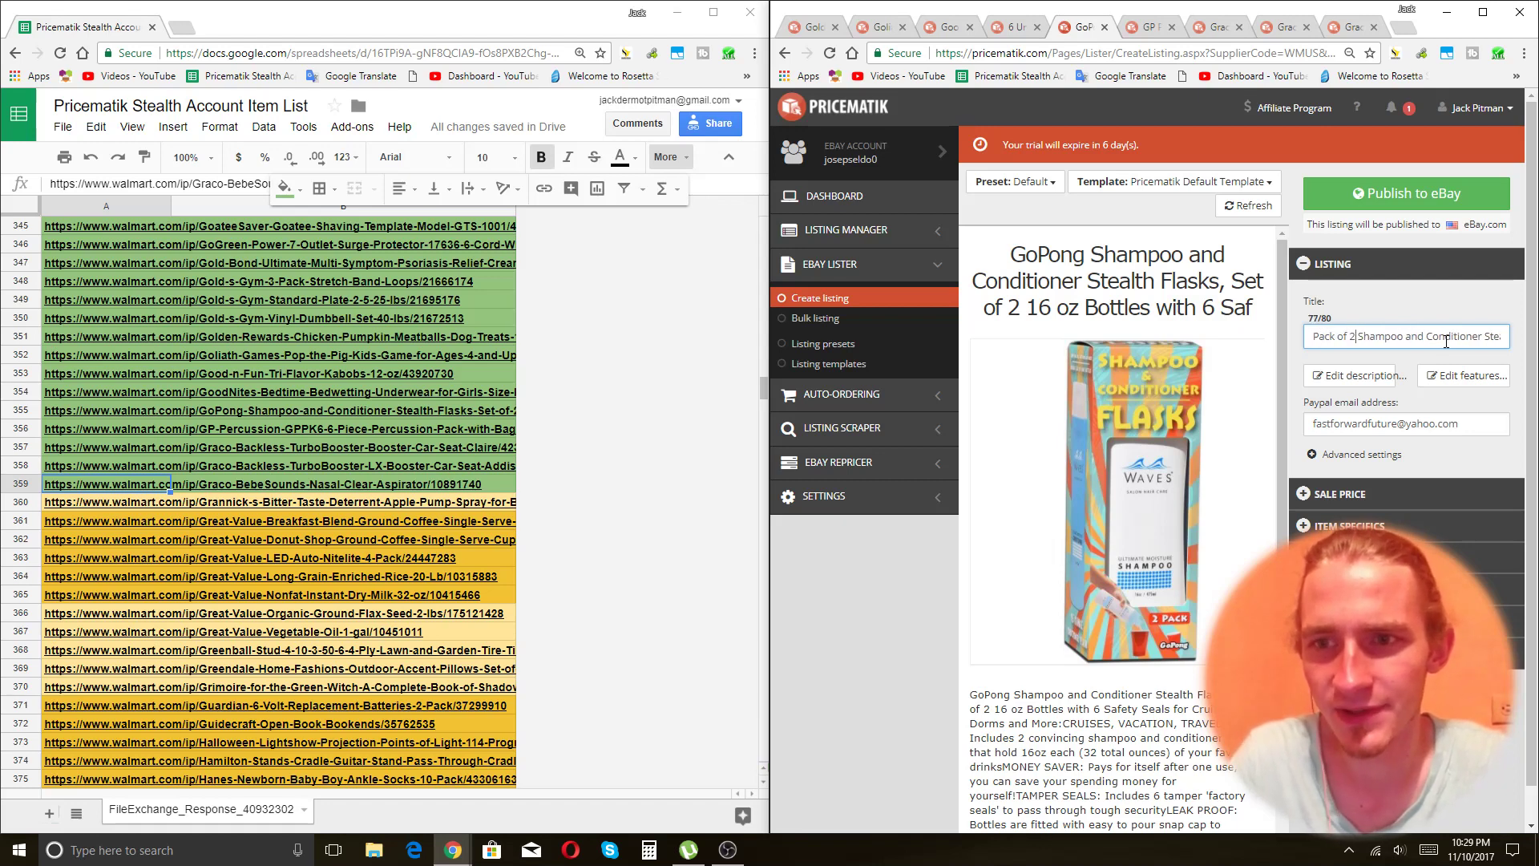
{"action": "key", "text": "BackSpace"}
{"action": "key", "text": "BackSpace"}
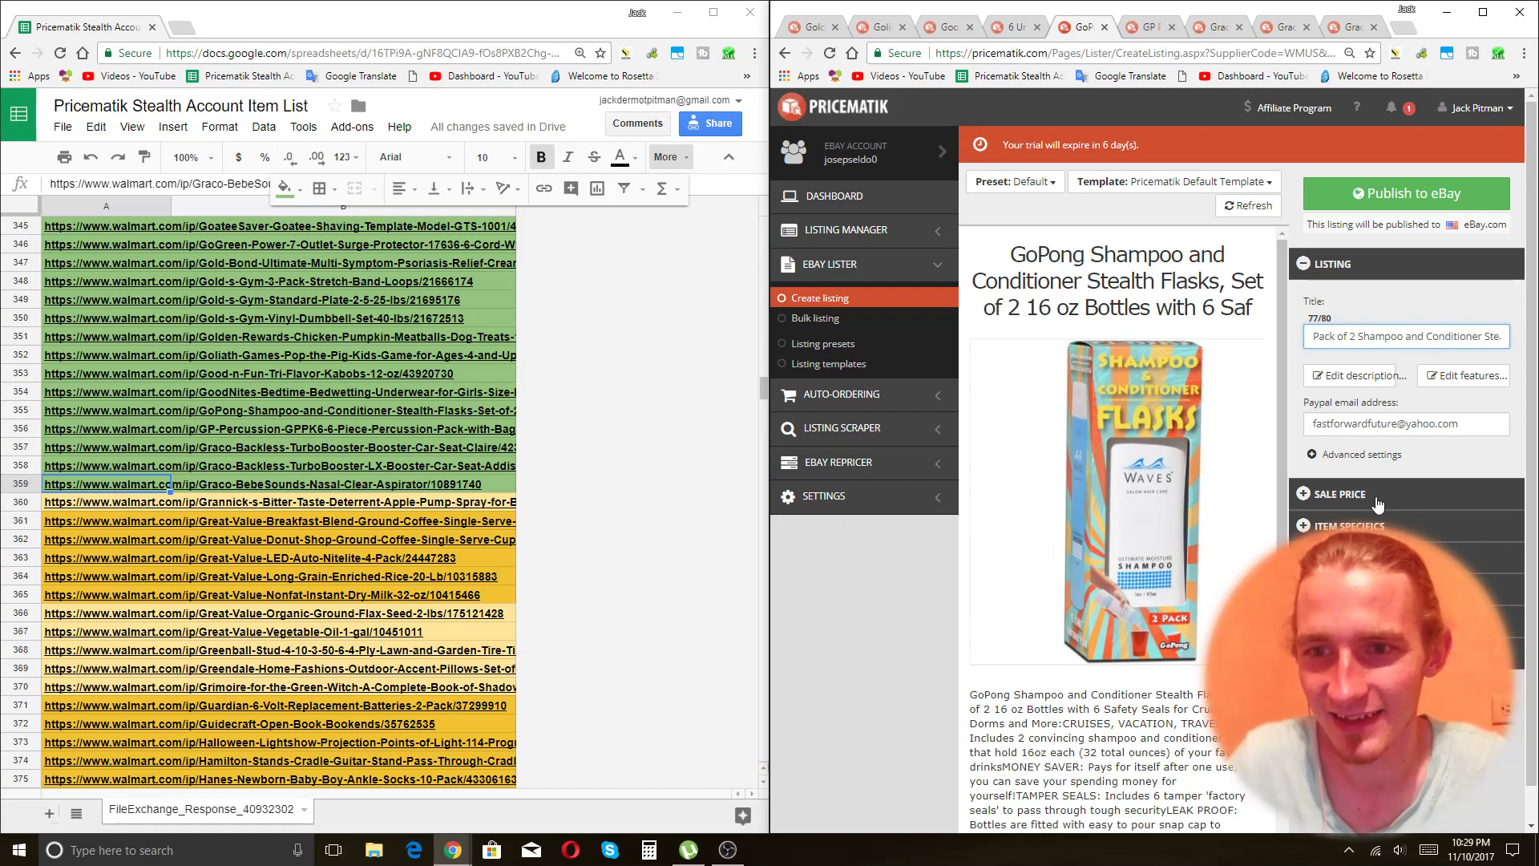
{"action": "left_click", "coordinate": [1121, 528]}
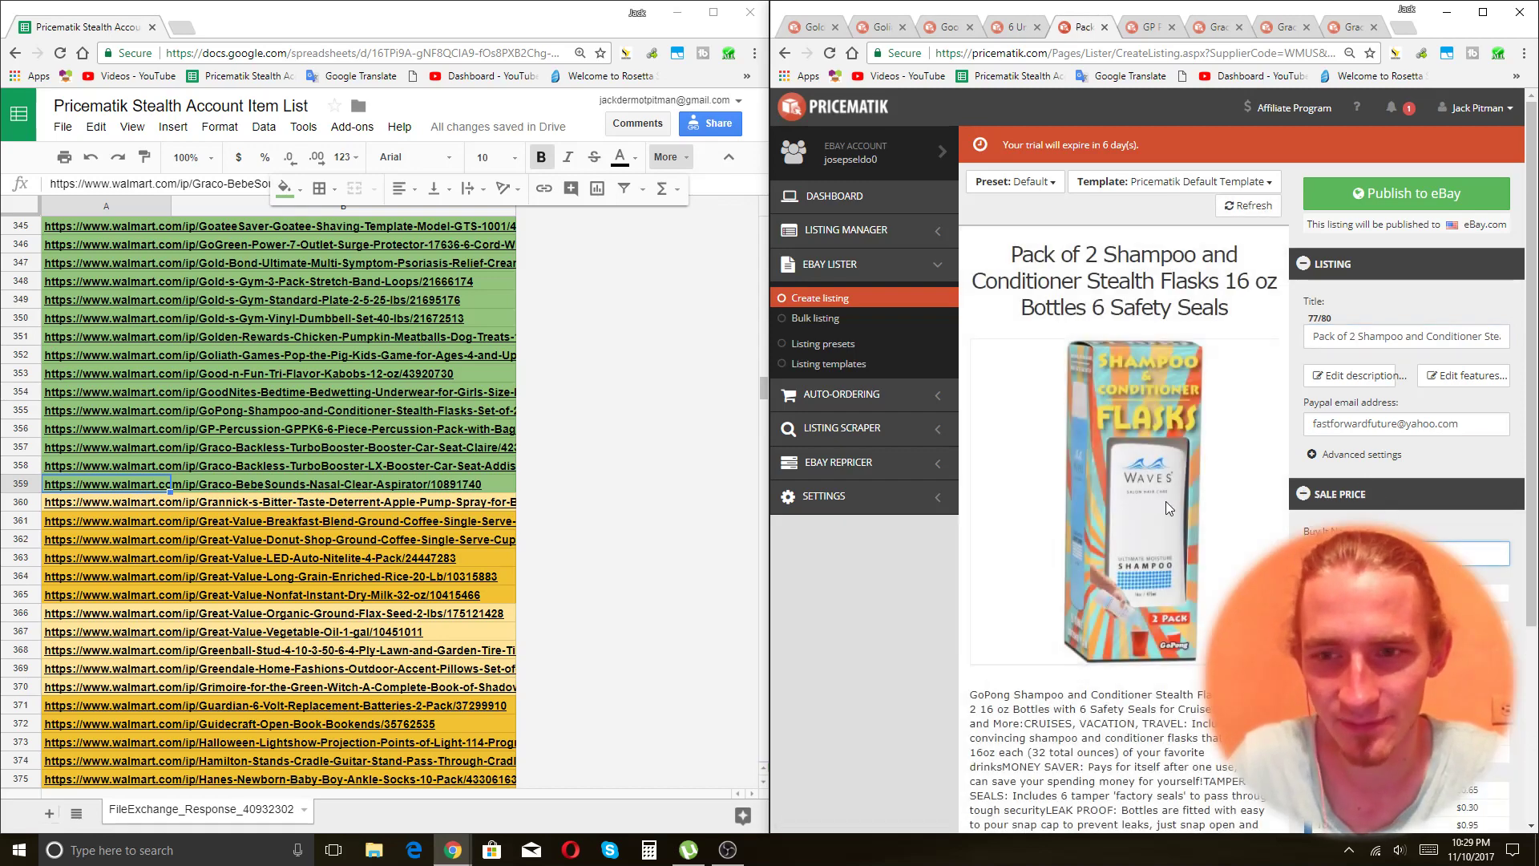
{"action": "left_click", "coordinate": [1409, 194]}
In the GP Percussion title, change '6-Piece' to '6 Piece' and append 'Symball Maraccas and More'.
{"action": "key", "text": "ctrl+Tab"}
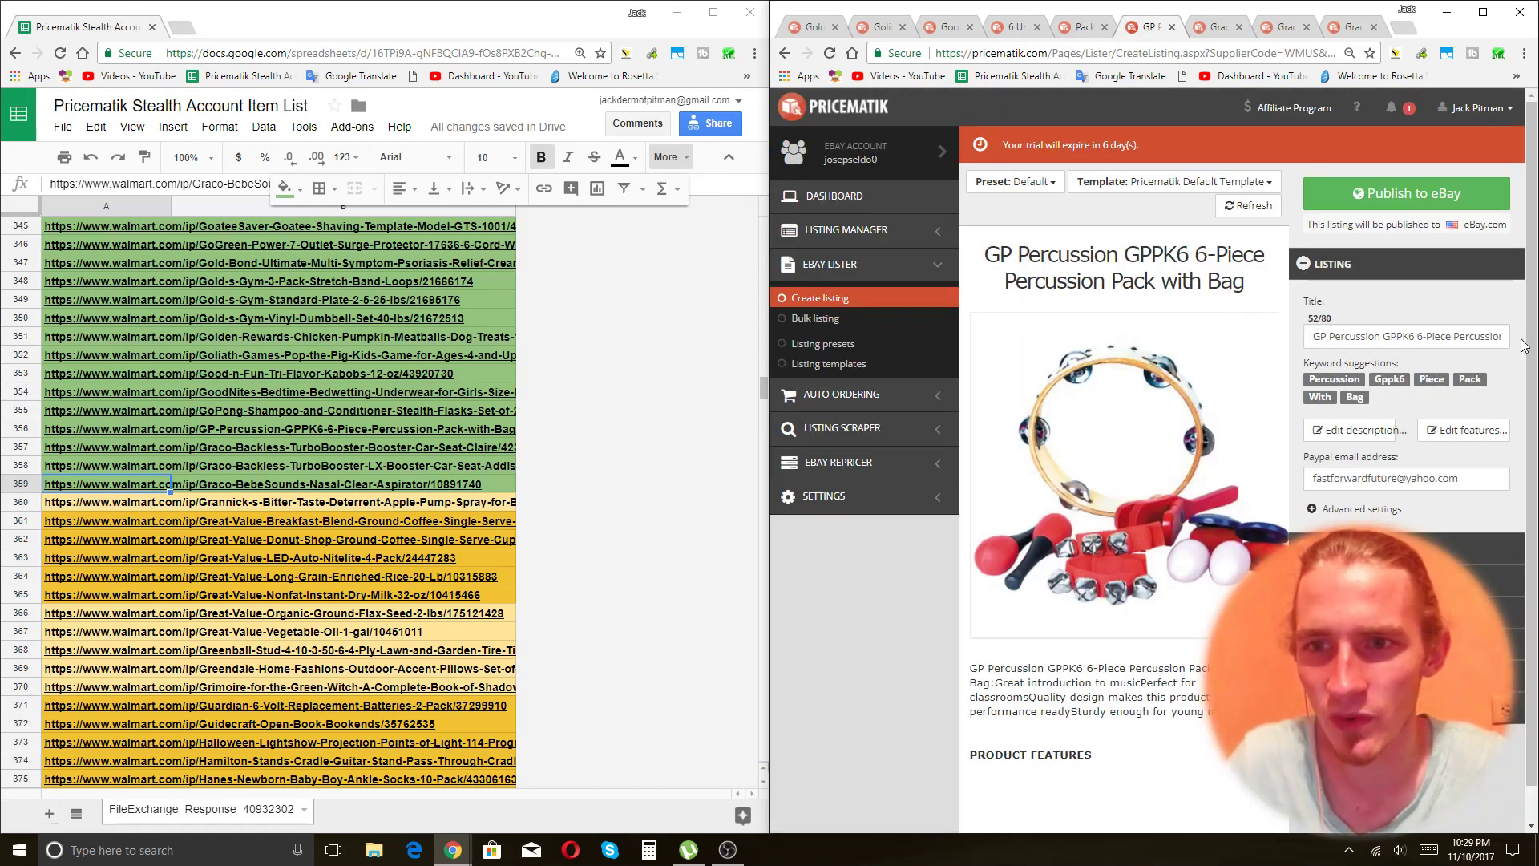
{"action": "left_click", "coordinate": [1405, 340]}
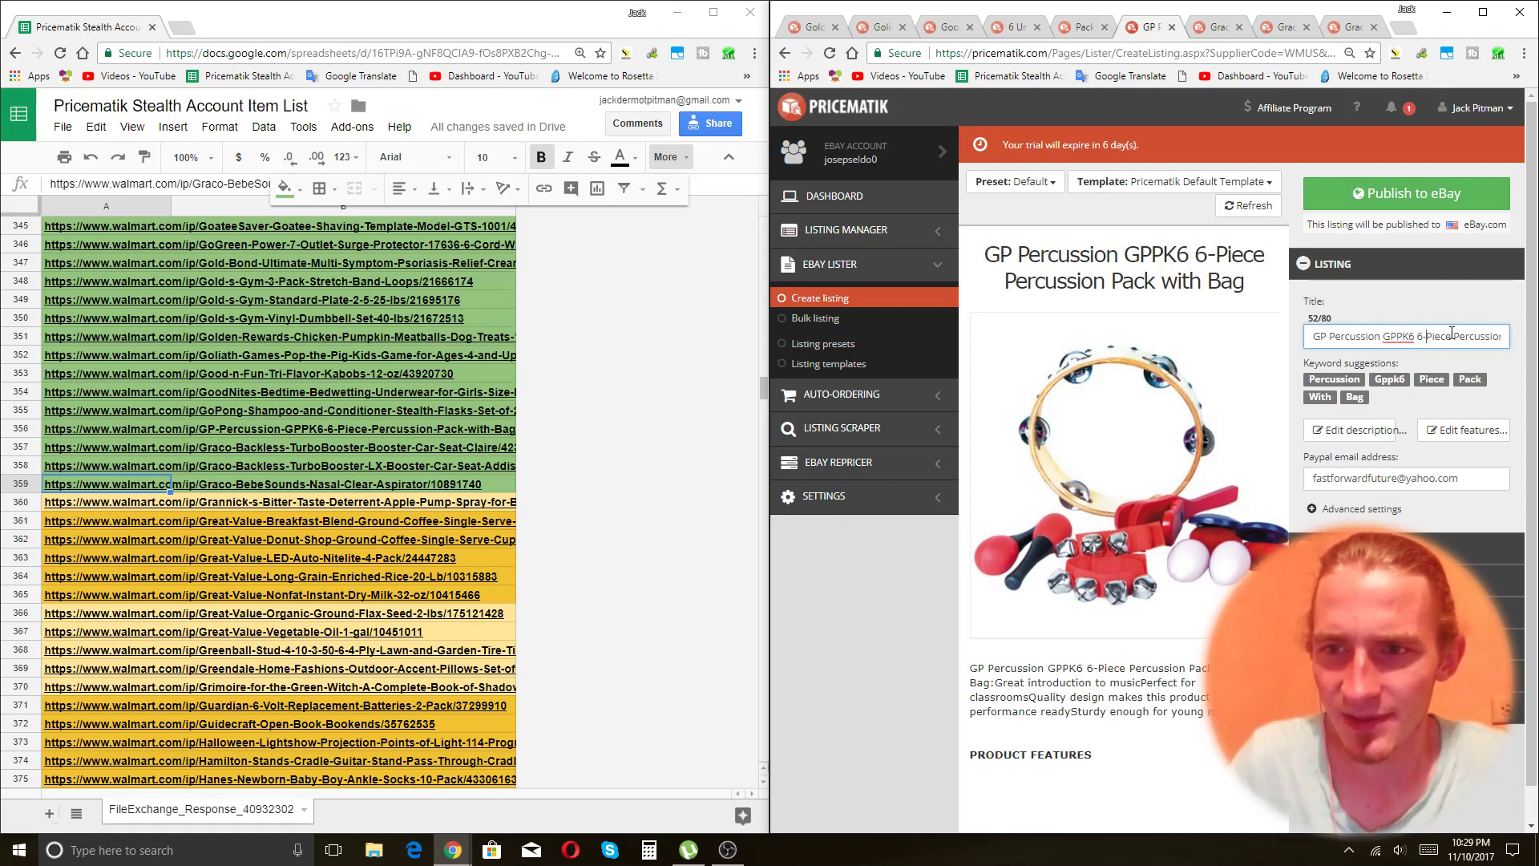
{"action": "key", "text": "BackSpace"}
{"action": "key", "text": "End"}
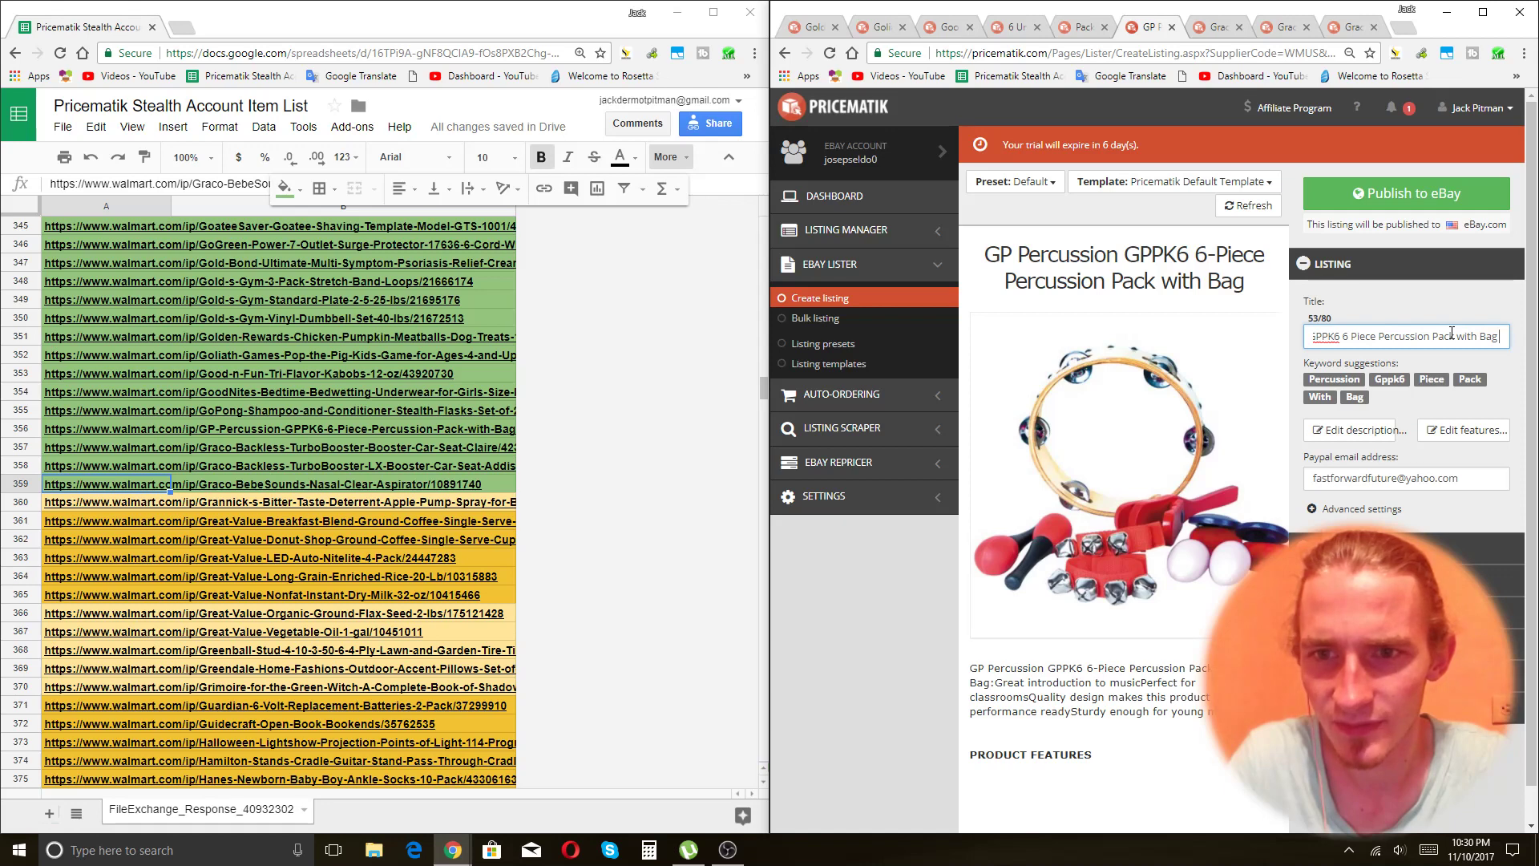
{"action": "type", "text": "Symbal"}
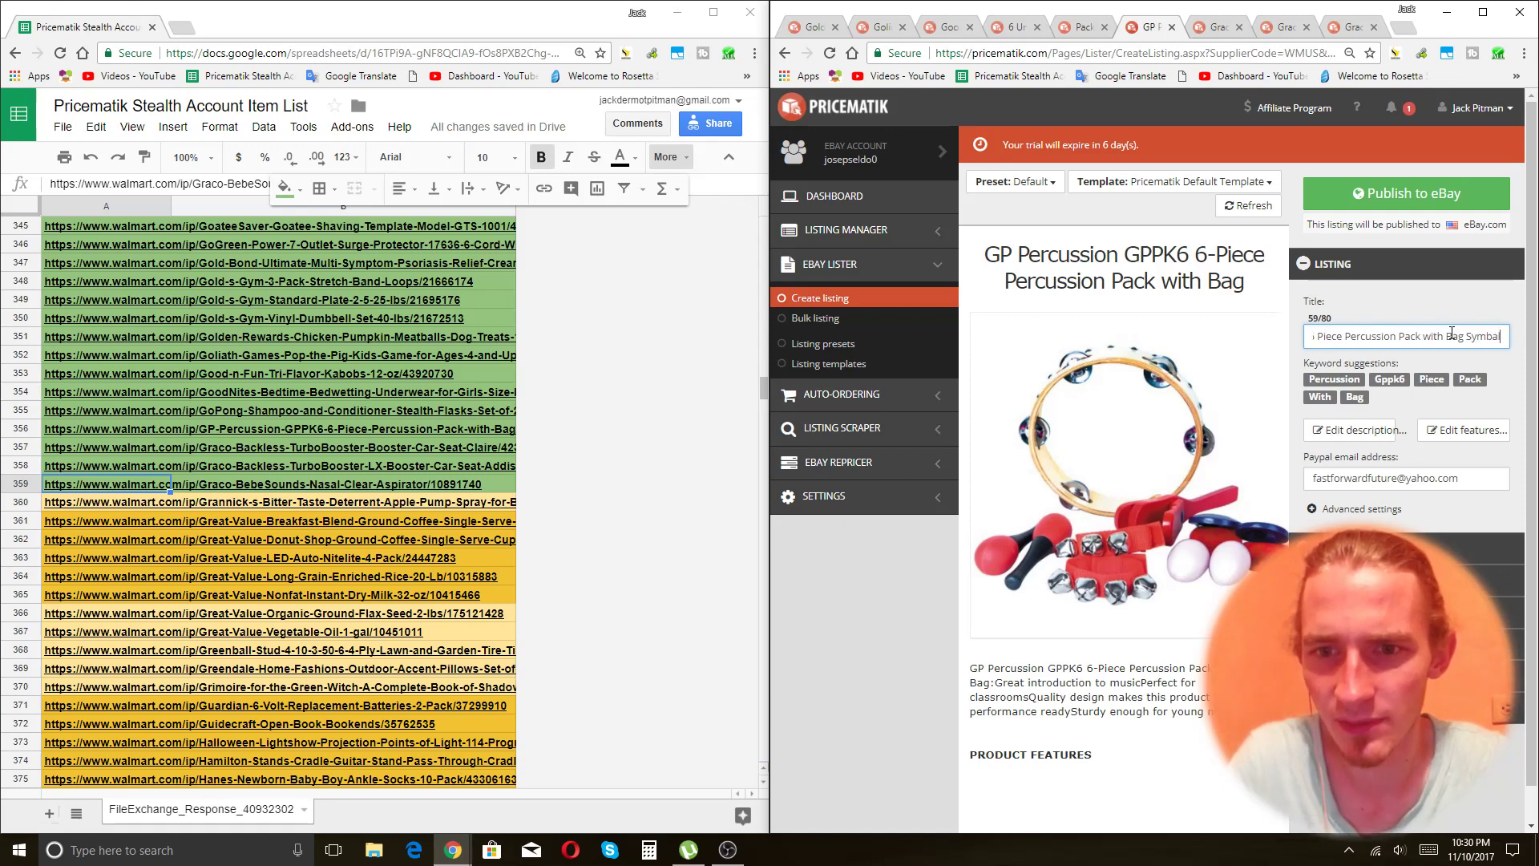
{"action": "type", "text": "l MA"}
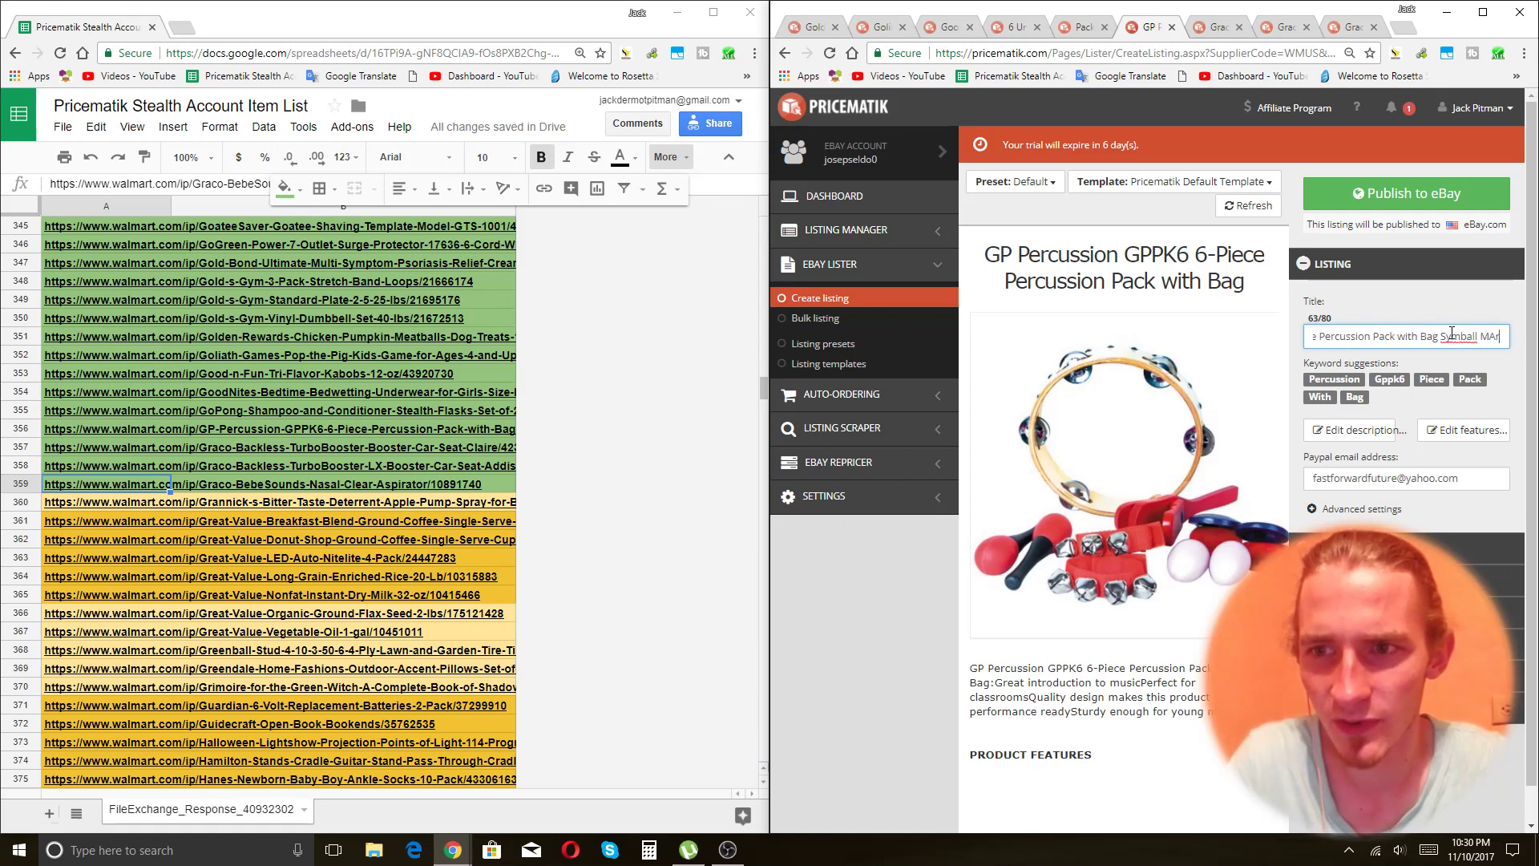
{"action": "type", "text": "r"}
{"action": "key", "text": "BackSpace"}
{"action": "key", "text": "BackSpace"}
{"action": "type", "text": "araccas"}
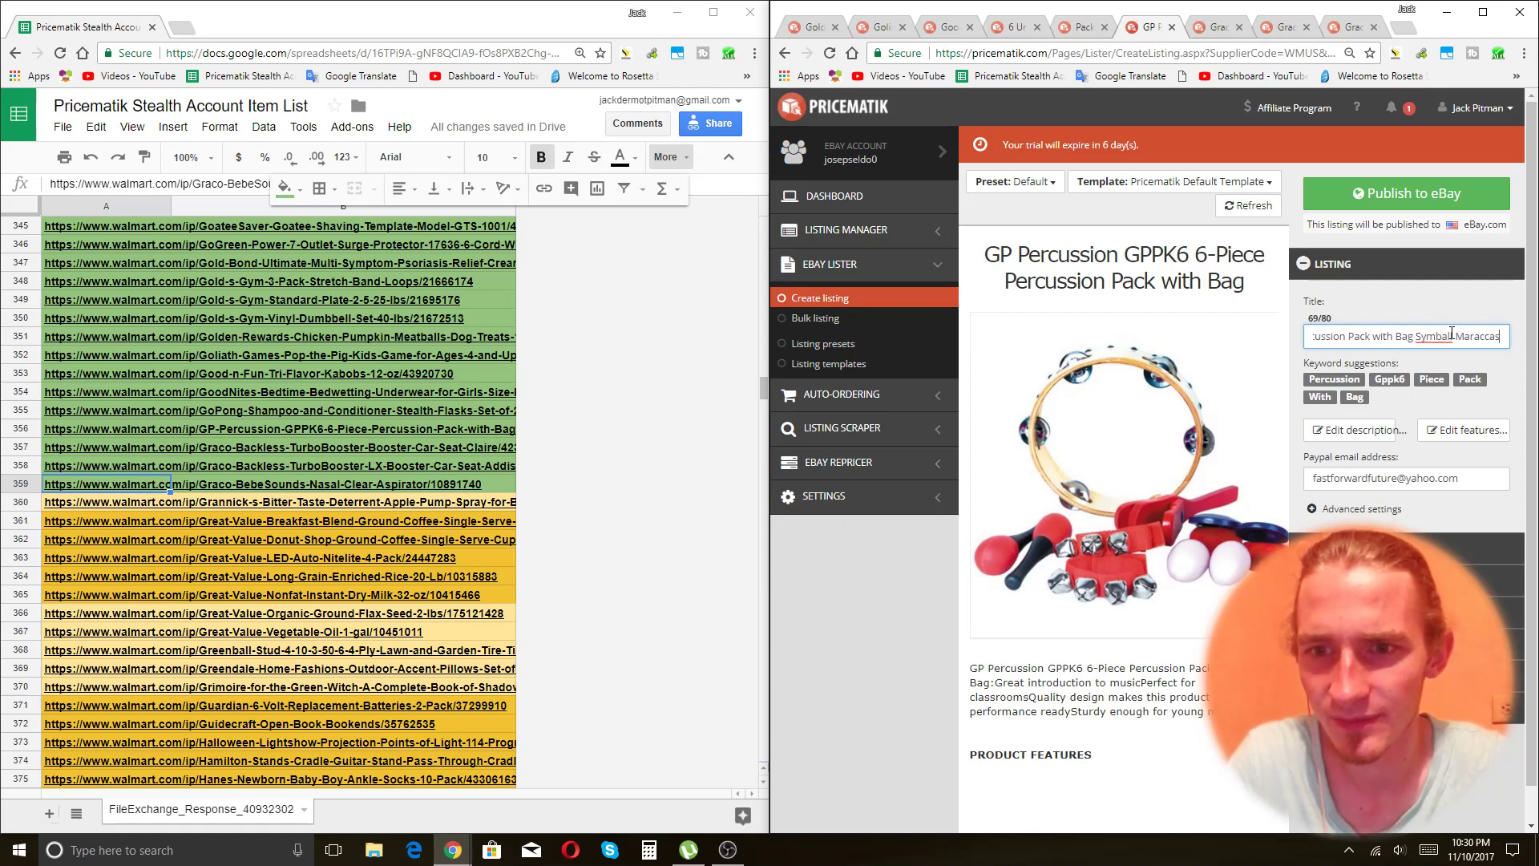
{"action": "type", "text": " and More"}
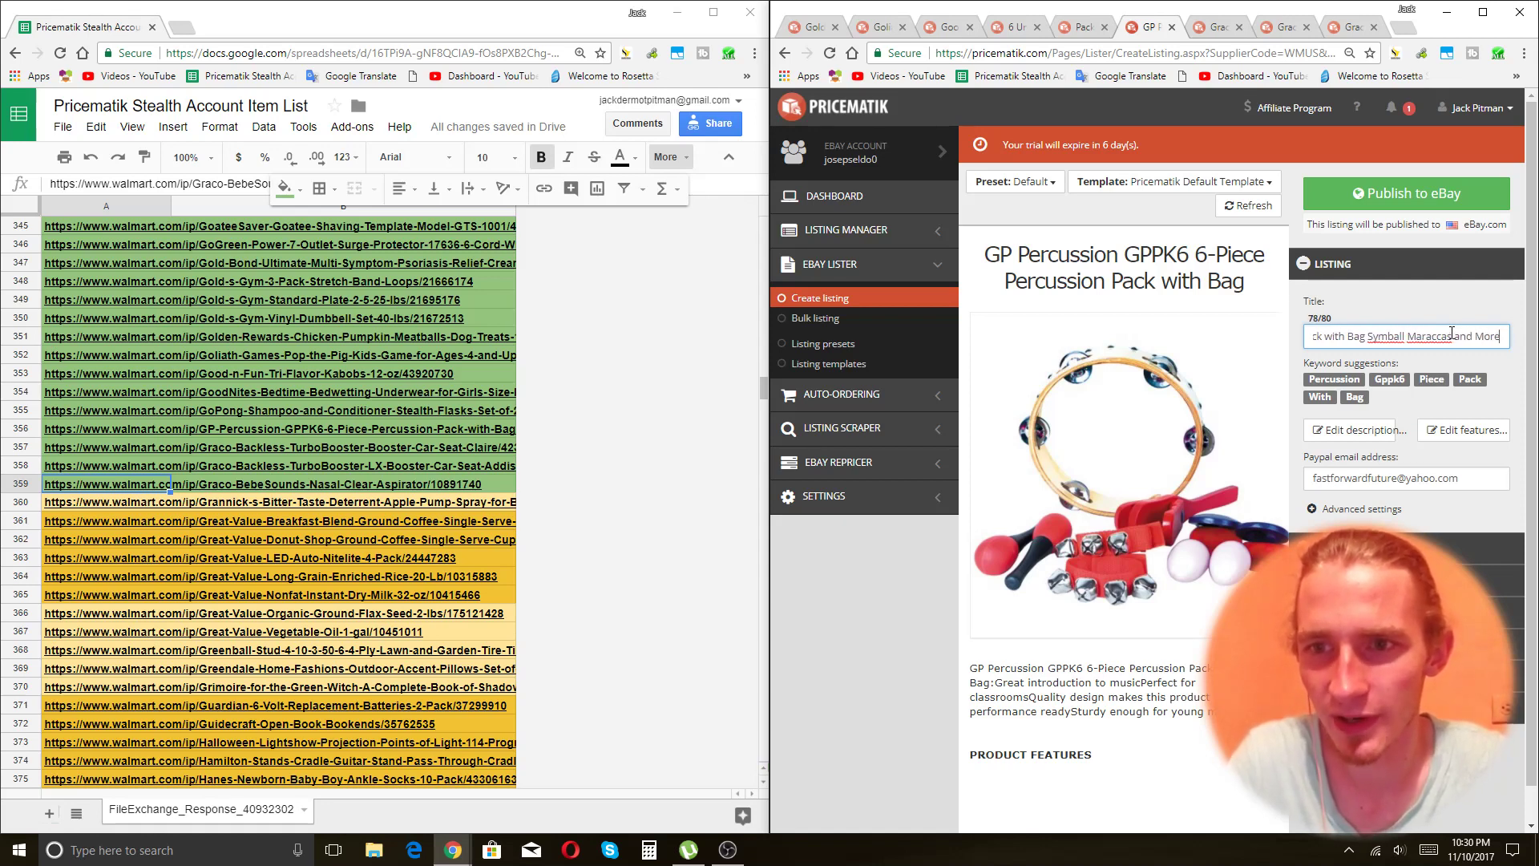
Correct 'Maraccas' to 'Maracas' via spelling suggestions, leaving 'Symball' unchanged.
{"action": "right_click", "coordinate": [1420, 336]}
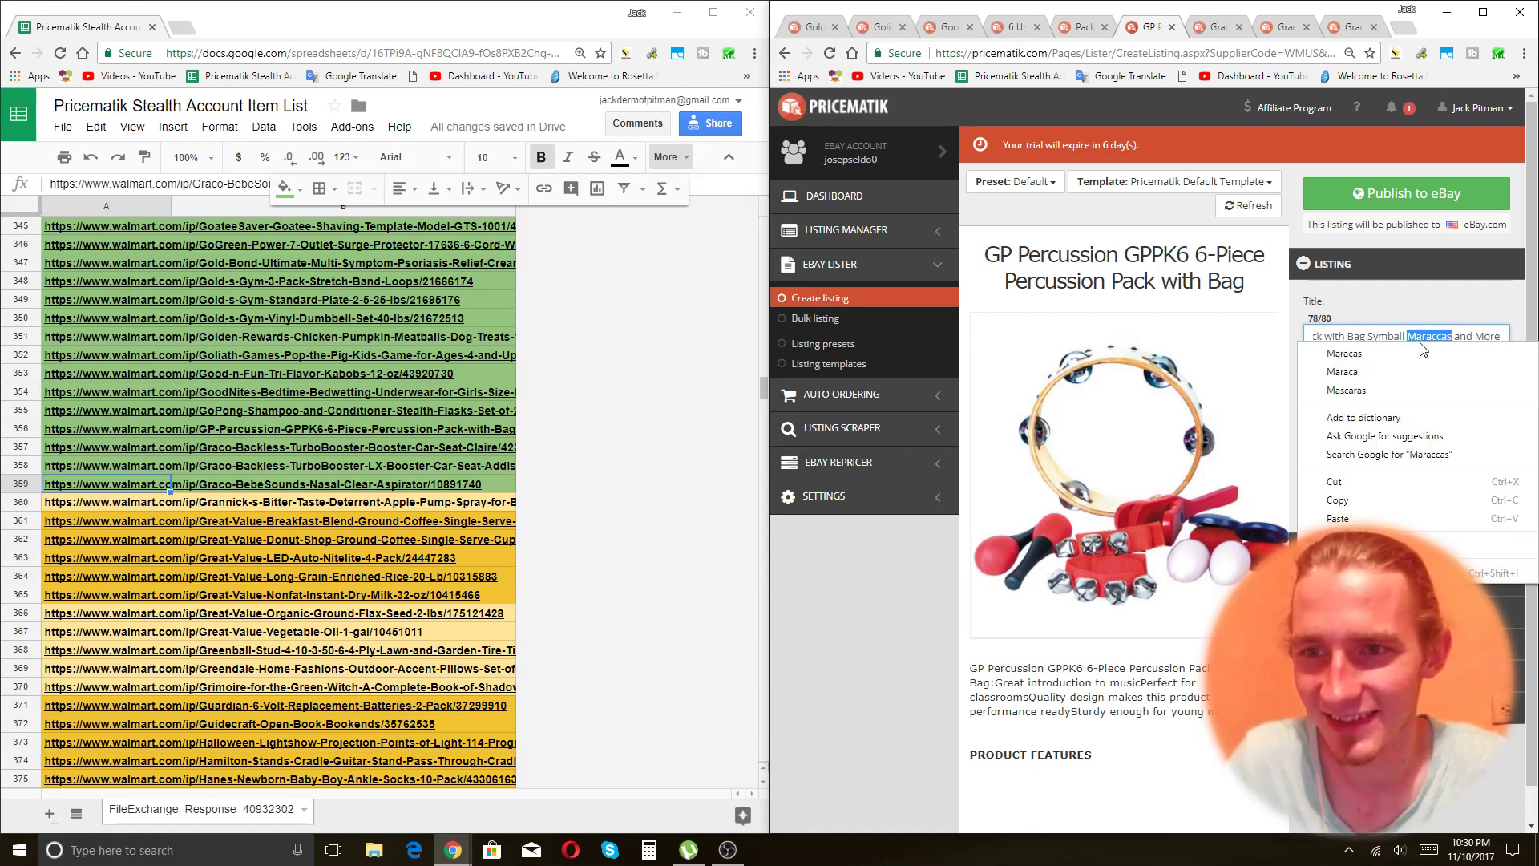
{"action": "left_click", "coordinate": [1404, 354]}
{"action": "right_click", "coordinate": [1399, 330]}
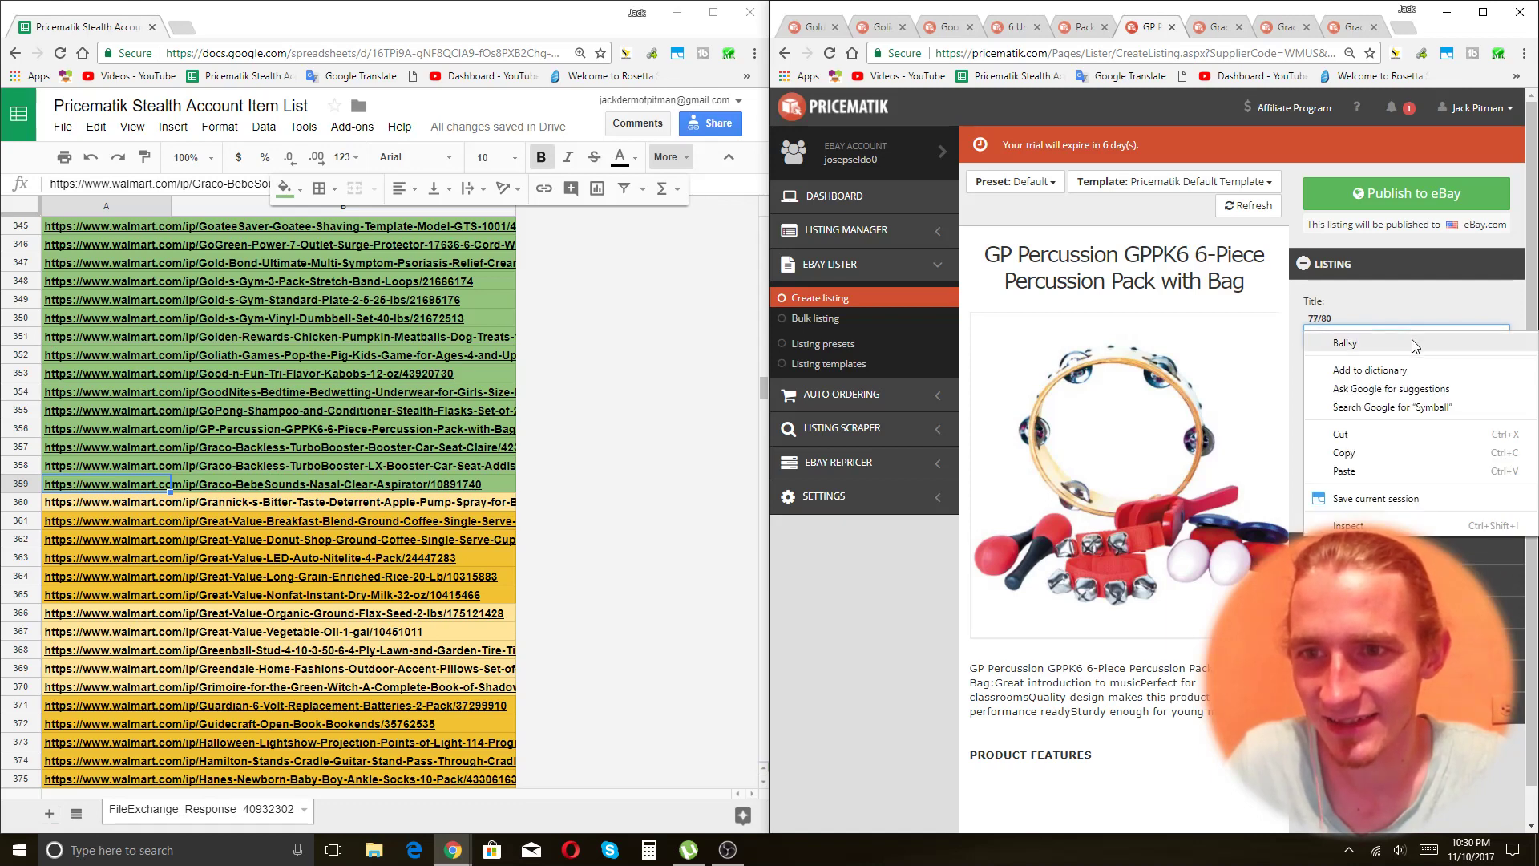
{"action": "left_click", "coordinate": [1419, 300]}
{"action": "left_click", "coordinate": [1455, 334]}
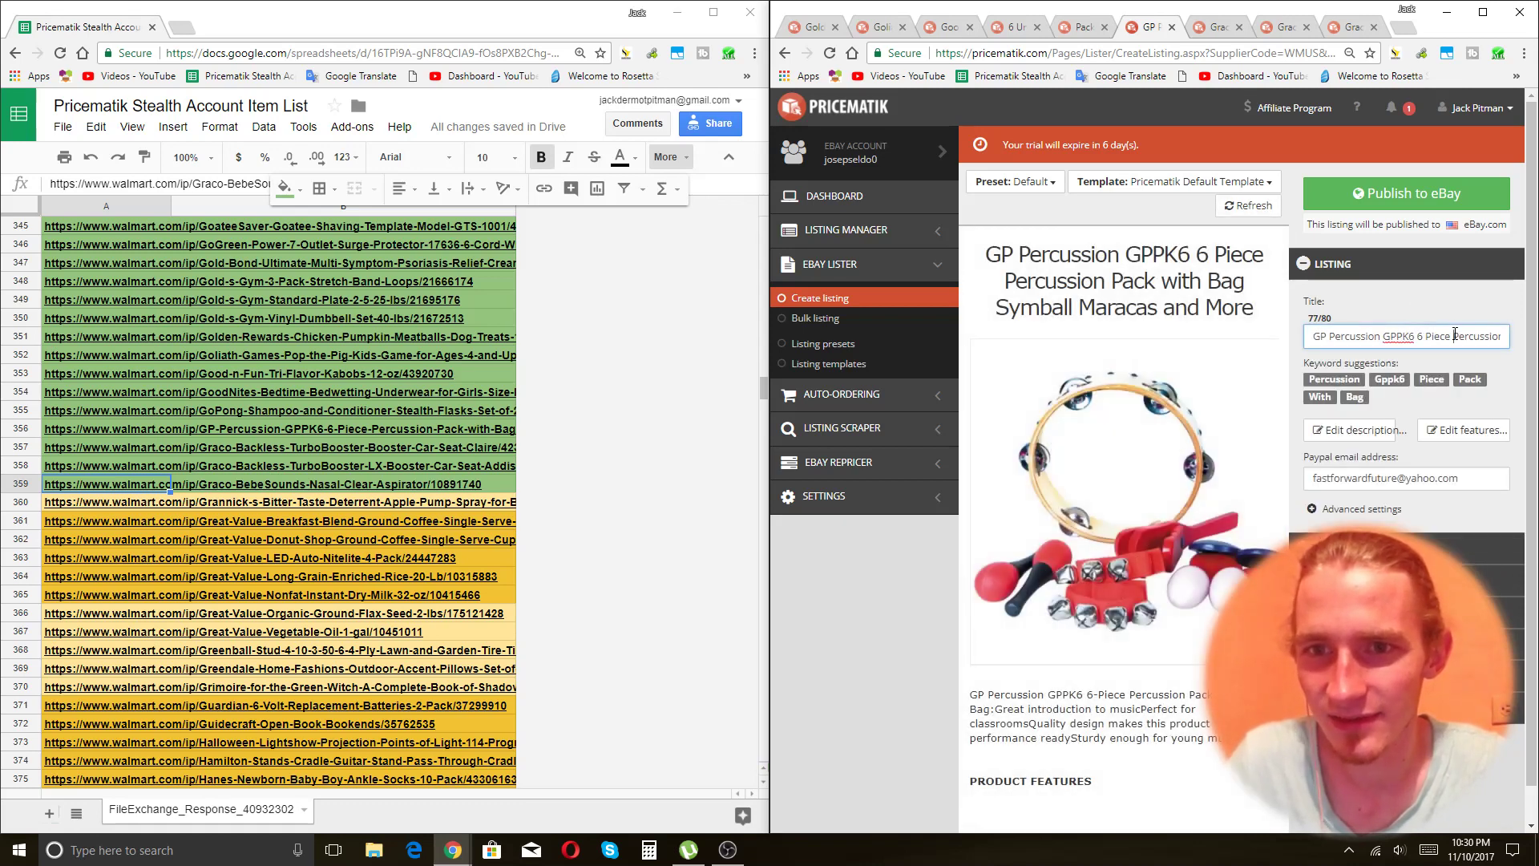
{"action": "key", "text": "Right"}
{"action": "key", "text": "Right"}
{"action": "key", "text": "Right"}
{"action": "key", "text": "Right"}
{"action": "key", "text": "Right"}
{"action": "key", "text": "Right"}
{"action": "key", "text": "Right"}
{"action": "key", "text": "Right"}
{"action": "key", "text": "Right"}
{"action": "key", "text": "Right"}
{"action": "key", "text": "Right"}
{"action": "key", "text": "Right"}
{"action": "key", "text": "Right"}
{"action": "key", "text": "Right"}
{"action": "key", "text": "Right"}
{"action": "key", "text": "Right"}
{"action": "key", "text": "Right"}
{"action": "key", "text": "Right"}
{"action": "key", "text": "Right"}
{"action": "key", "text": "Right"}
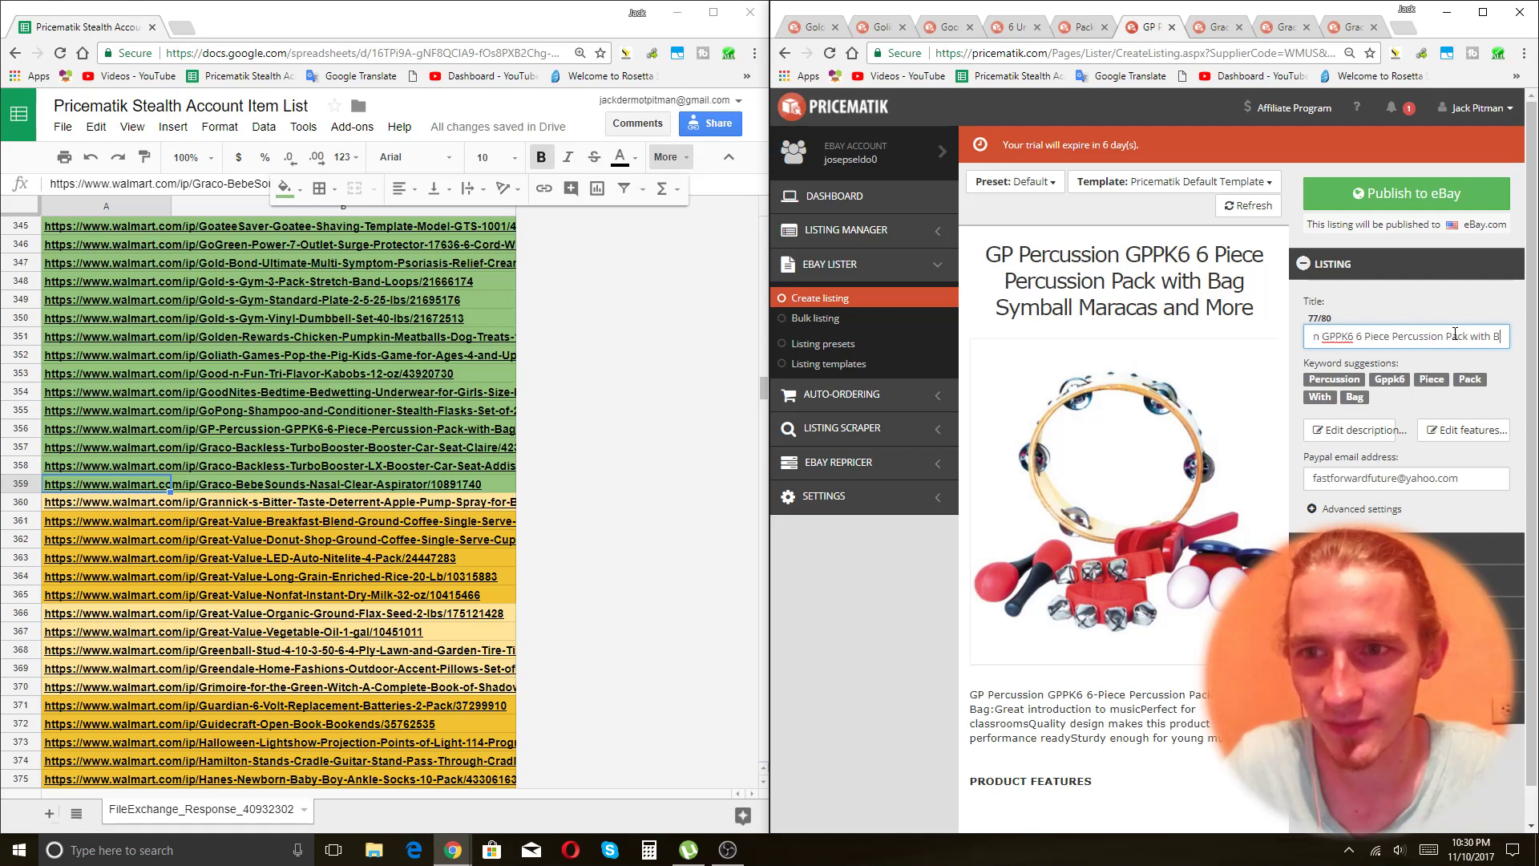
{"action": "key", "text": "Right"}
{"action": "key", "text": "Right"}
{"action": "key", "text": "Right"}
{"action": "key", "text": "Right"}
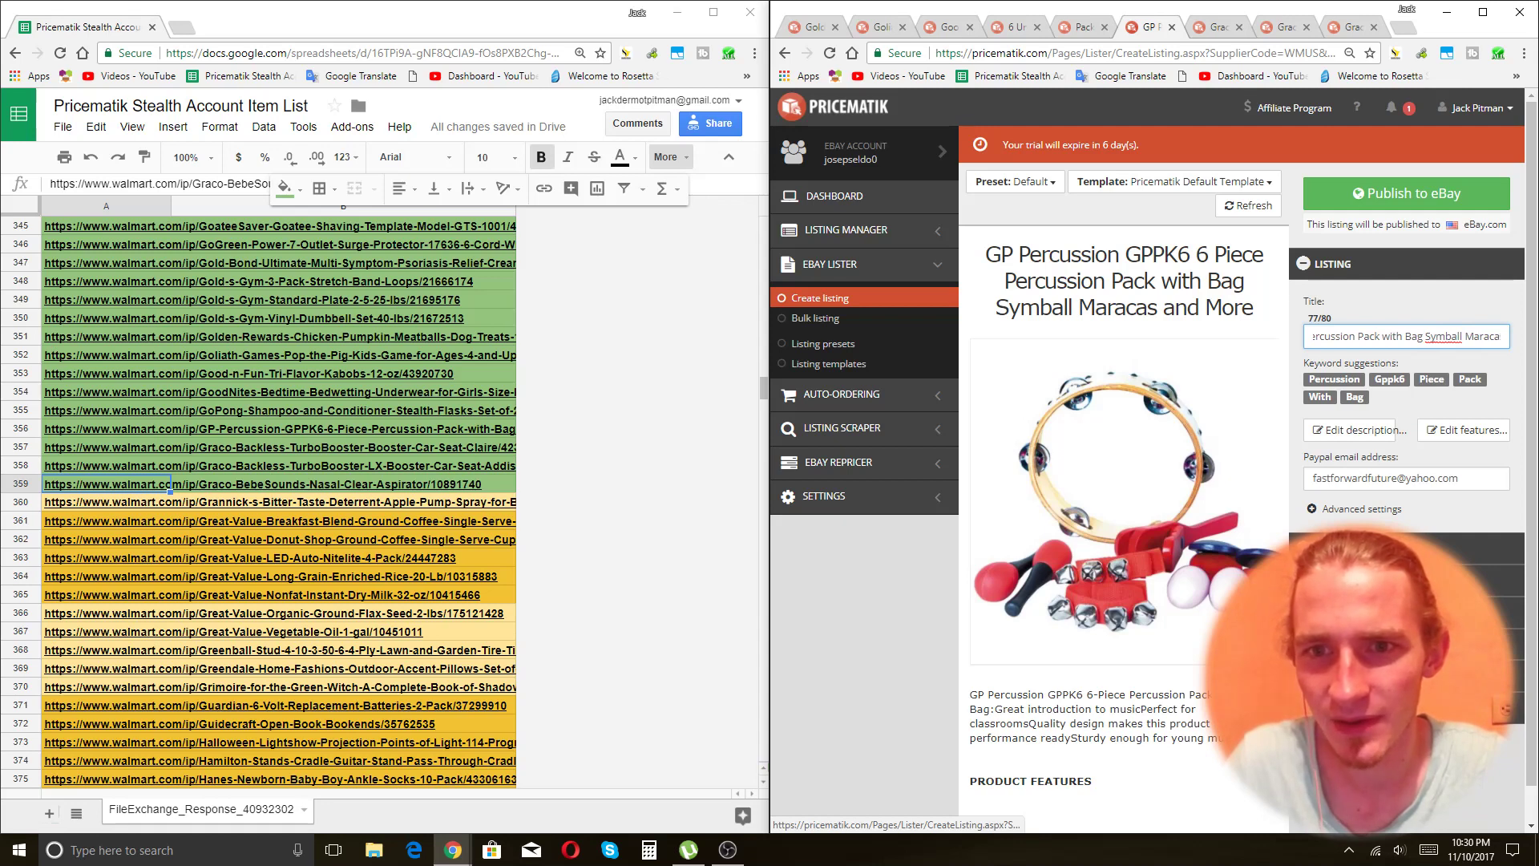
Preview the Walmart product link in spreadsheet row 359.
{"action": "left_click", "coordinate": [138, 491]}
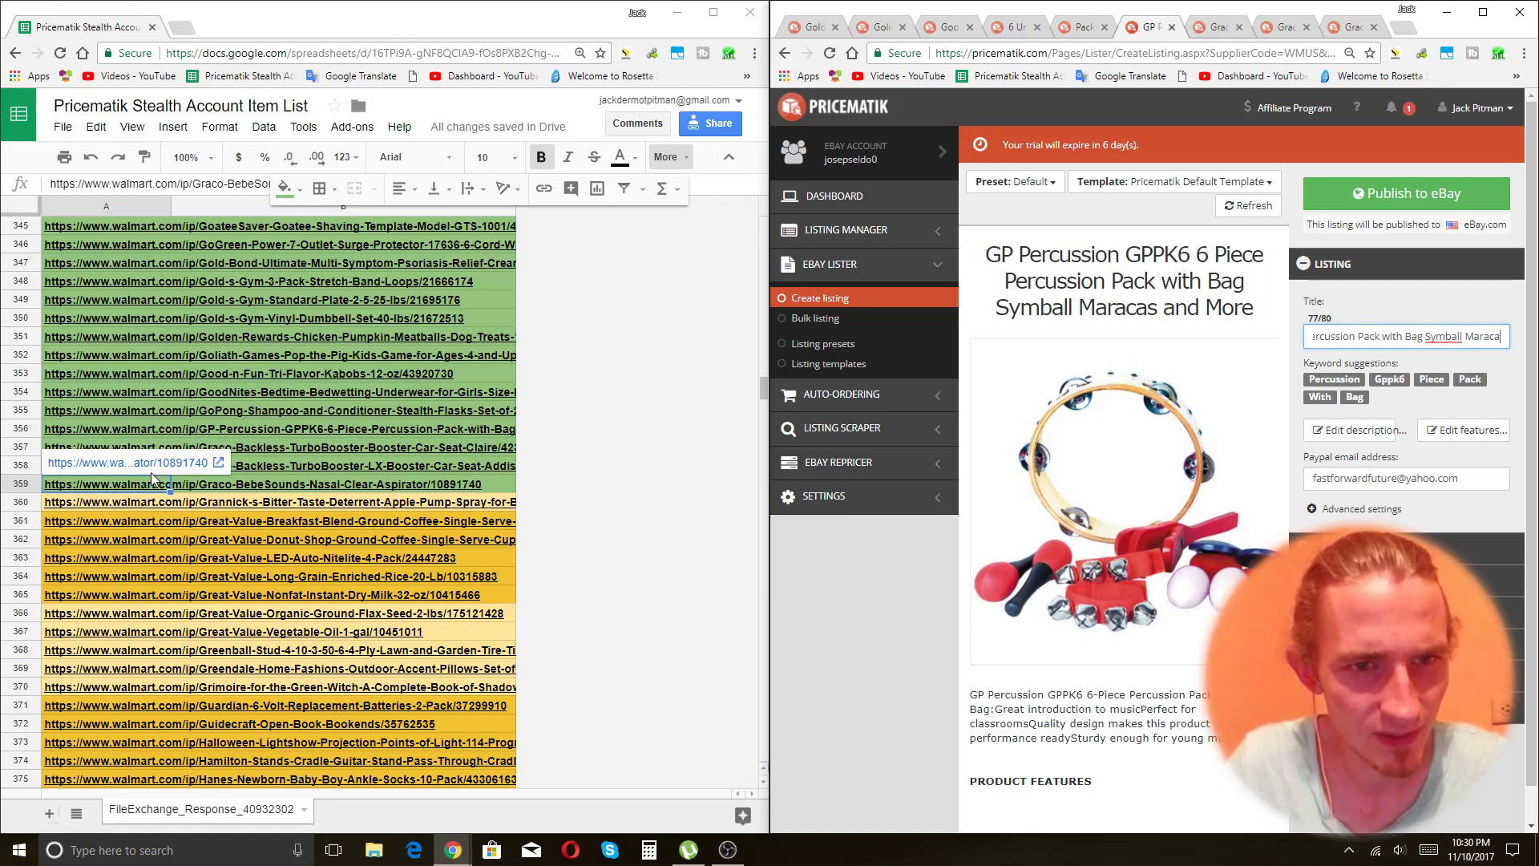
{"action": "left_click", "coordinate": [200, 413]}
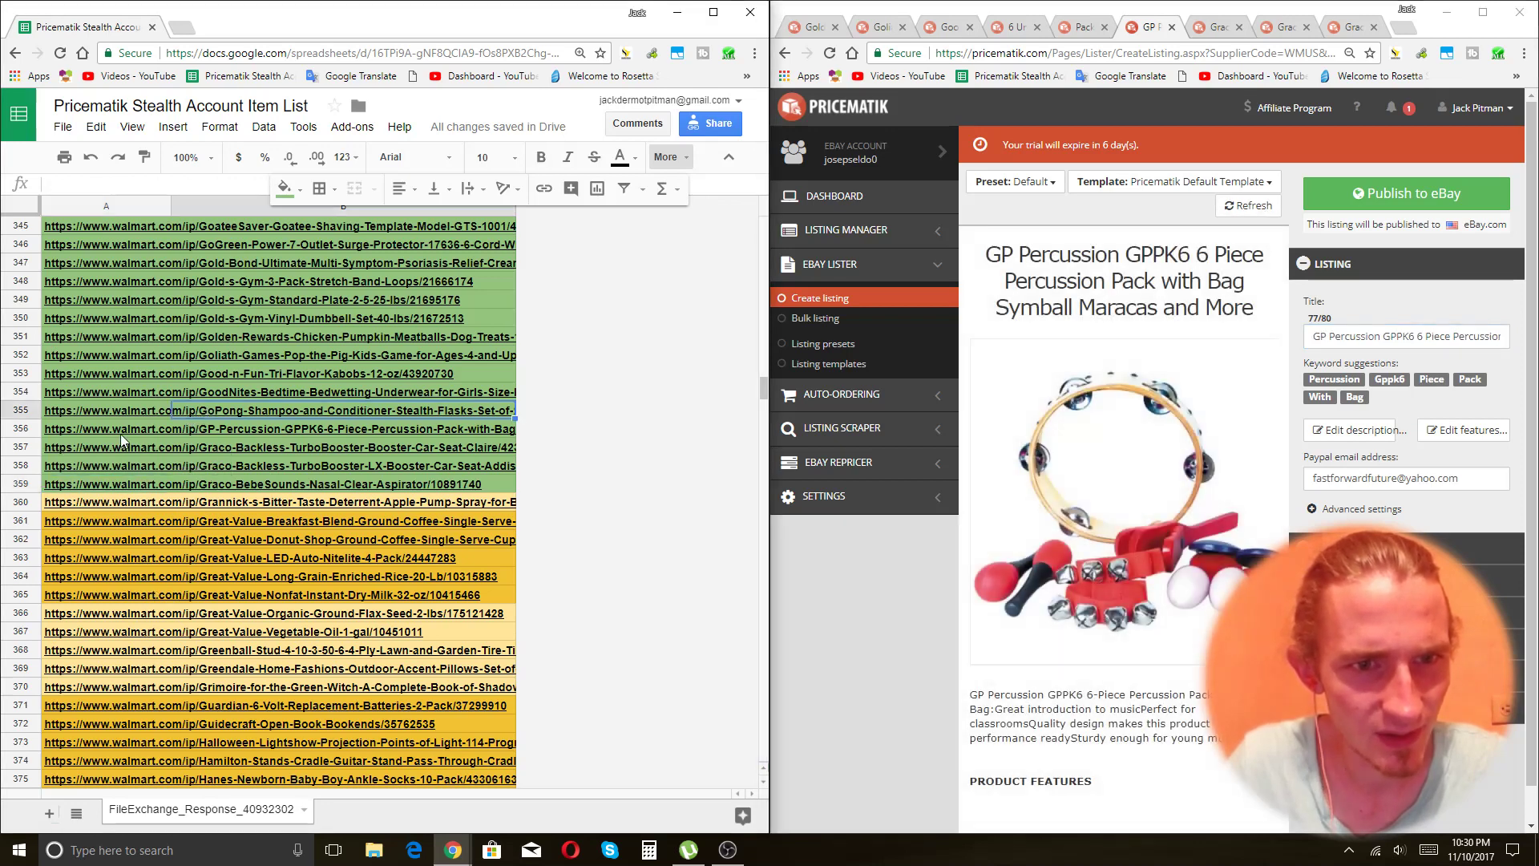
{"action": "mouse_move", "coordinate": [120, 433]}
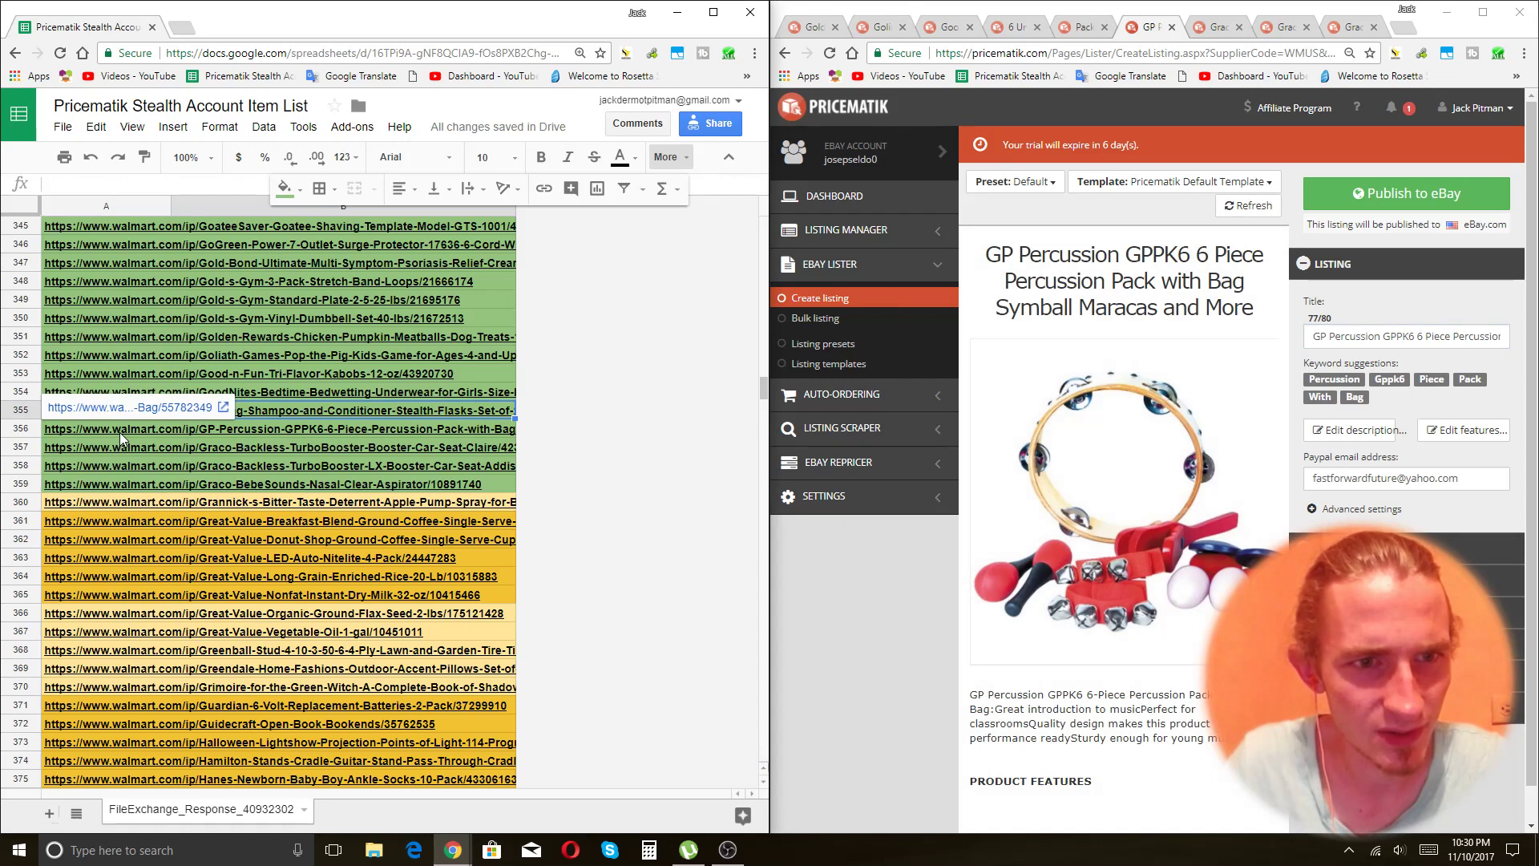
Run a Google search for 'symbal' in a new tab.
{"action": "left_click", "coordinate": [182, 28]}
{"action": "type", "text": "sym"}
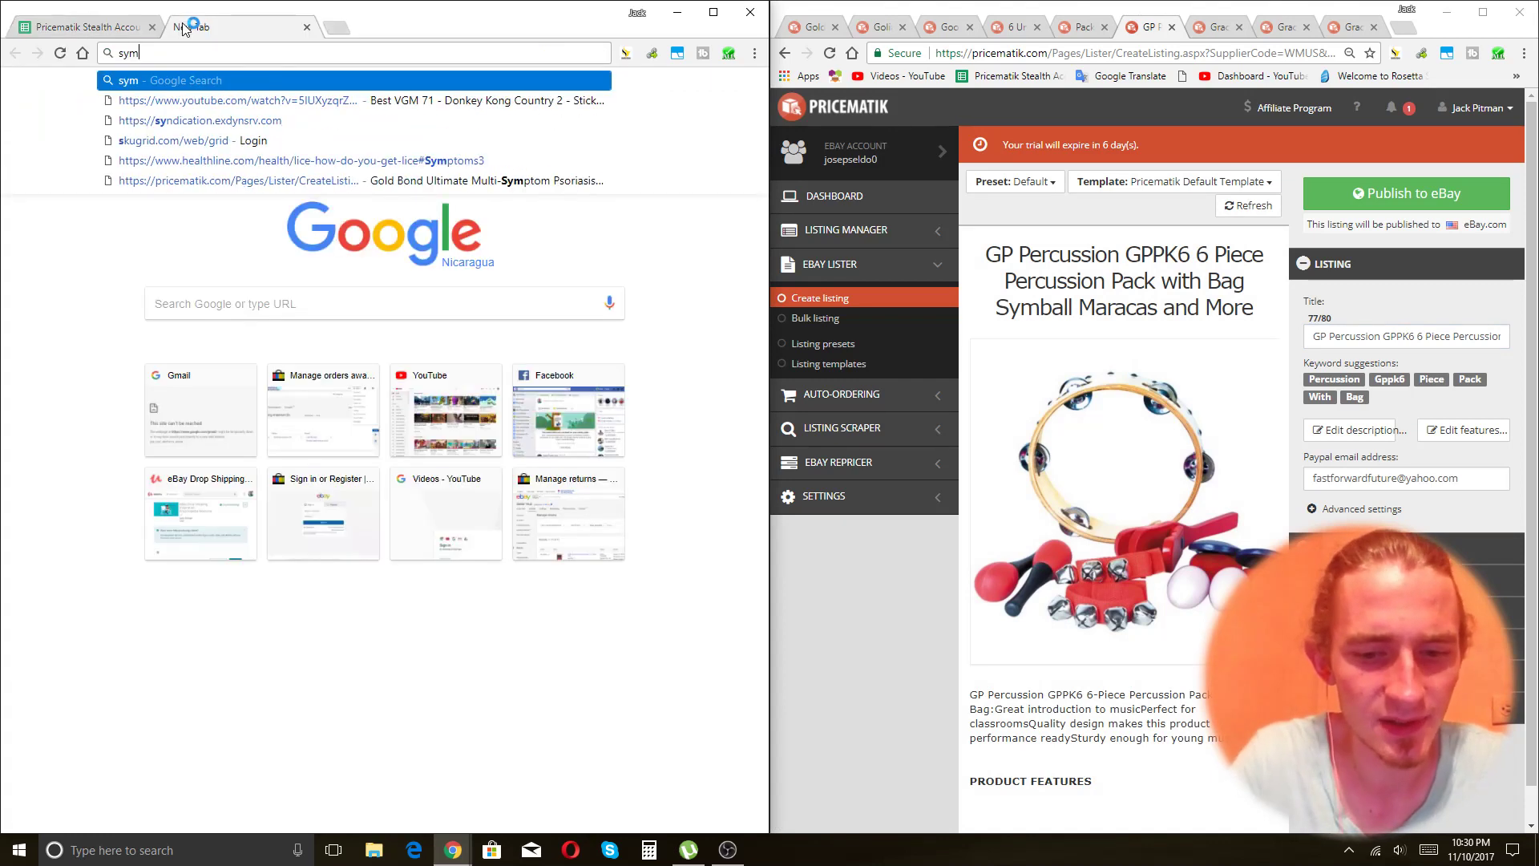
{"action": "type", "text": "bal"}
{"action": "key", "text": "Return"}
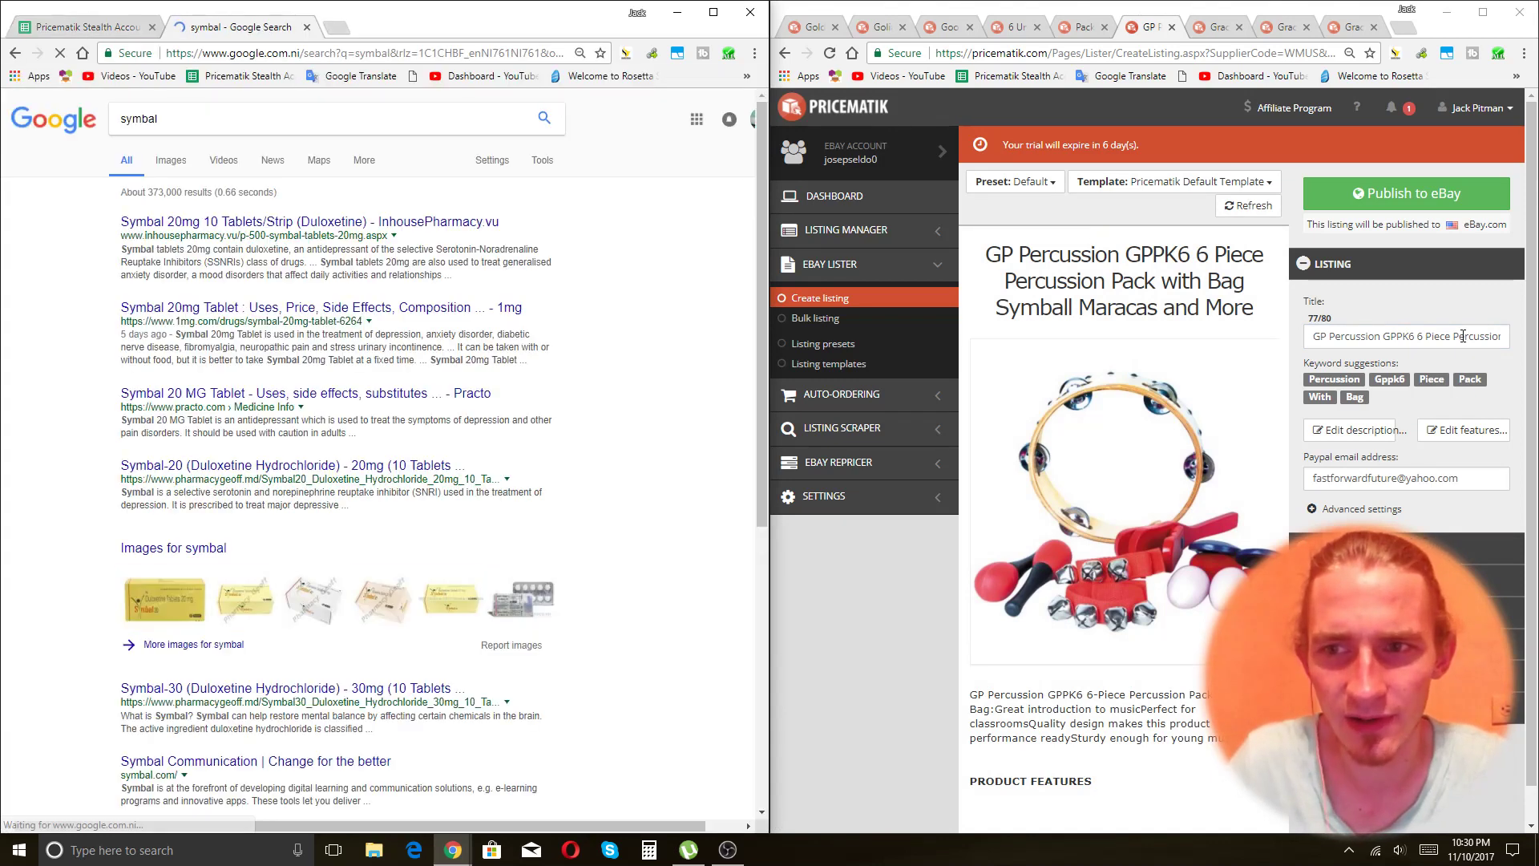
Correct 'Symball' to 'Symbal' in the percussion title, publish it to eBay, and open the Graco booster listing's title.
{"action": "left_click", "coordinate": [1464, 336]}
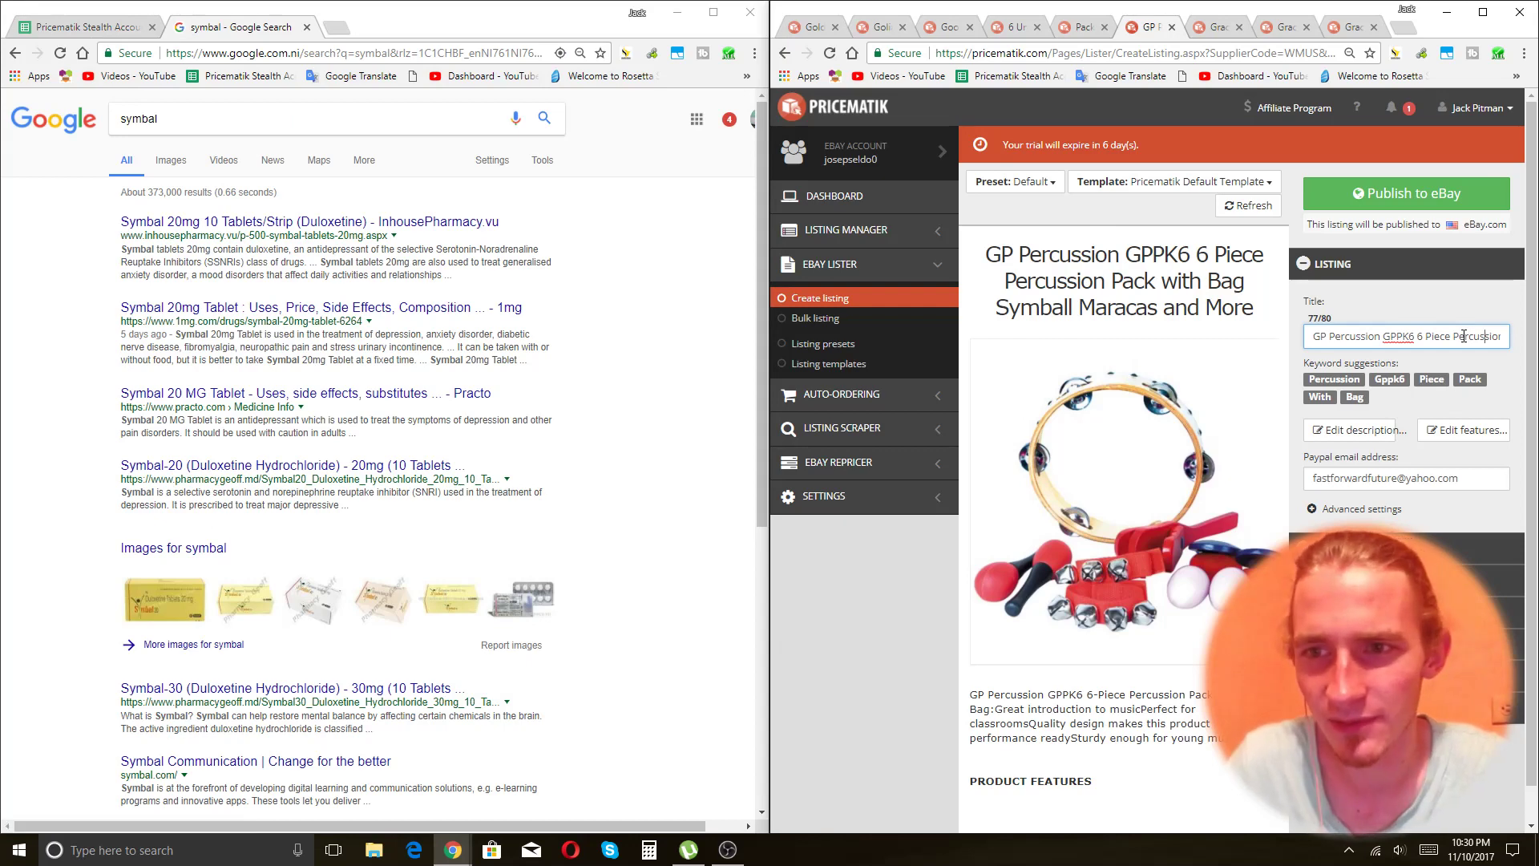
{"action": "key", "text": "Right"}
{"action": "key", "text": "Right"}
{"action": "key", "text": "Right"}
{"action": "key", "text": "Right"}
{"action": "key", "text": "Right"}
{"action": "key", "text": "Right"}
{"action": "key", "text": "Right"}
{"action": "key", "text": "Right"}
{"action": "key", "text": "Right"}
{"action": "key", "text": "Right"}
{"action": "key", "text": "Right"}
{"action": "key", "text": "Right"}
{"action": "key", "text": "Right"}
{"action": "key", "text": "Right"}
{"action": "key", "text": "Right"}
{"action": "key", "text": "Right"}
{"action": "key", "text": "Right"}
{"action": "key", "text": "Right"}
{"action": "key", "text": "Right"}
{"action": "key", "text": "Right"}
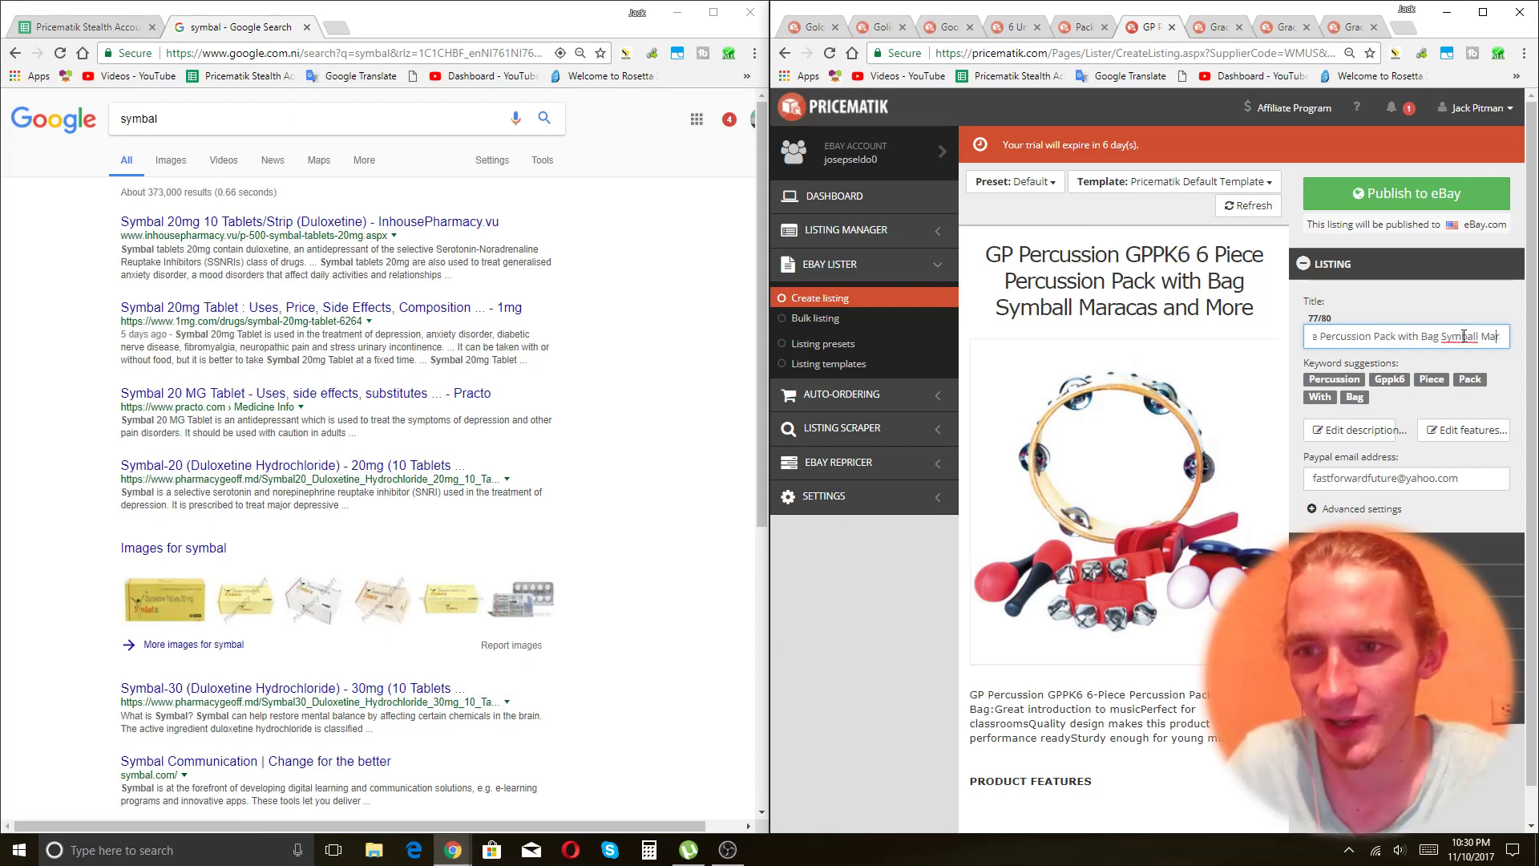
{"action": "key", "text": "BackSpace"}
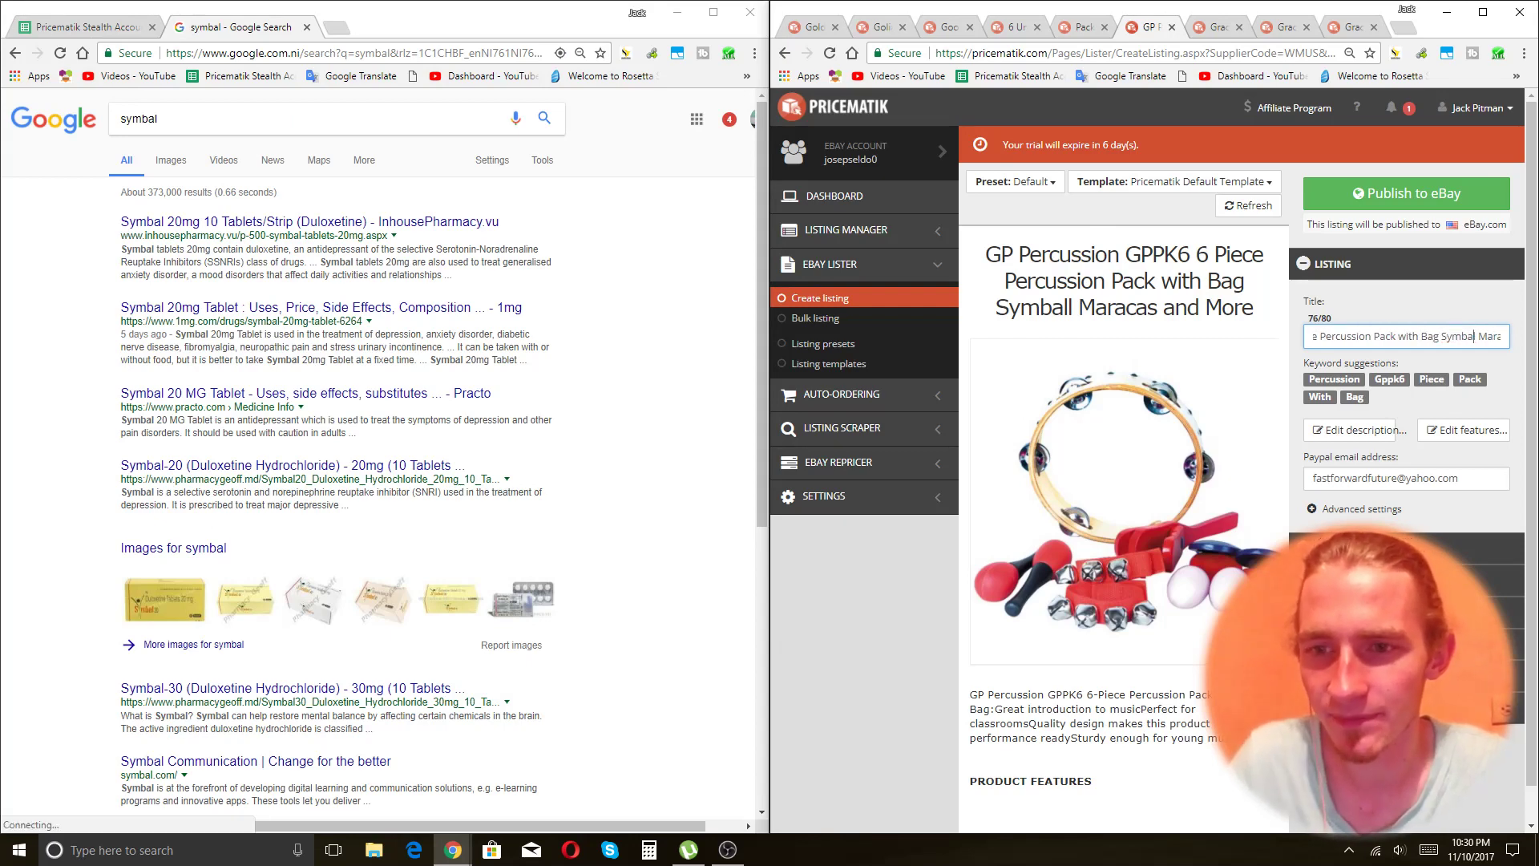
{"action": "left_click", "coordinate": [1427, 607]}
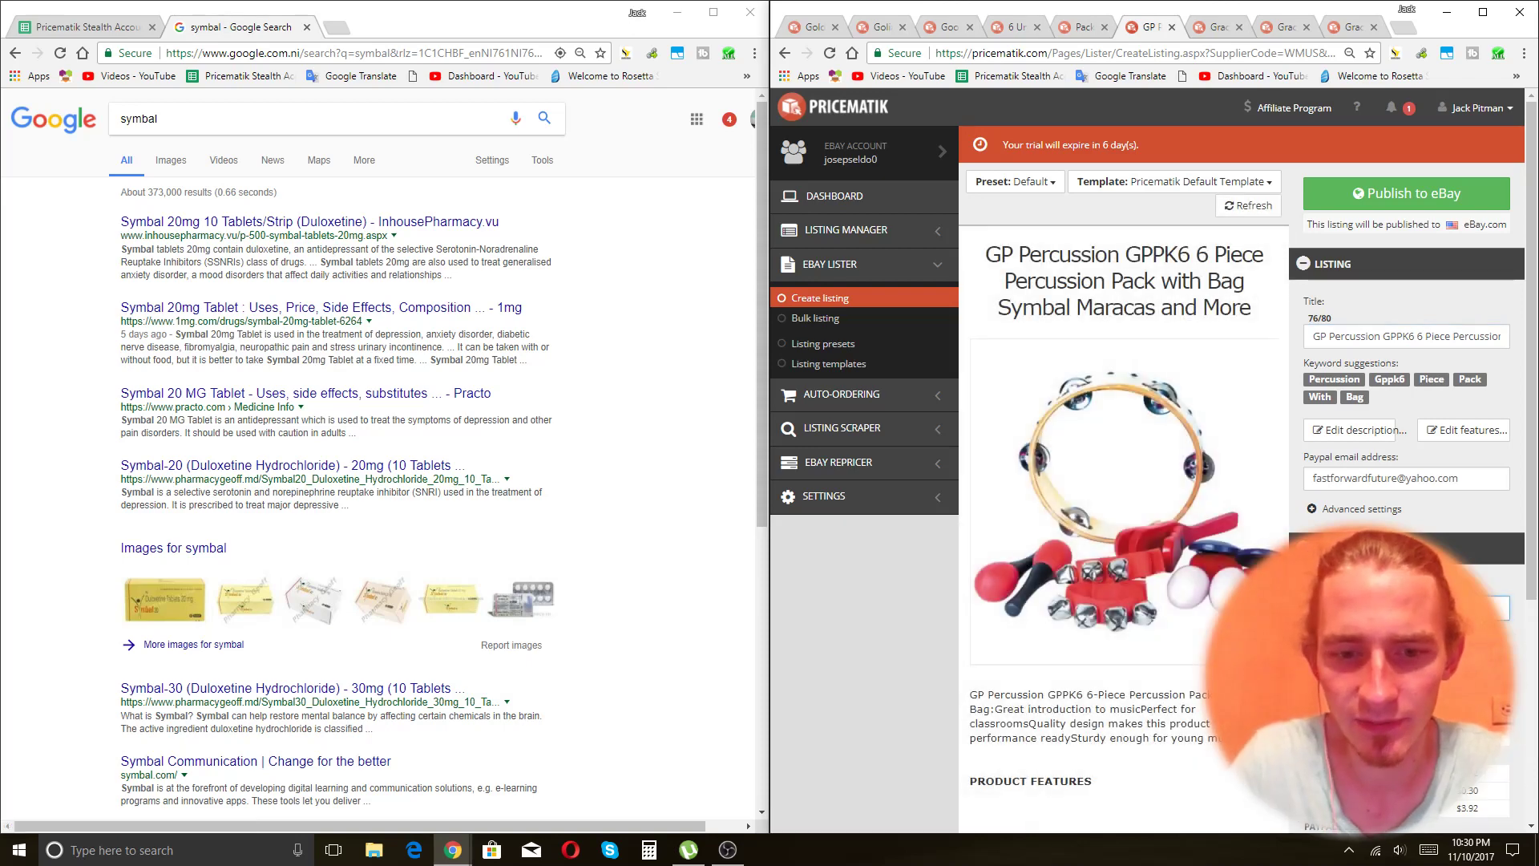
{"action": "left_click", "coordinate": [1407, 194]}
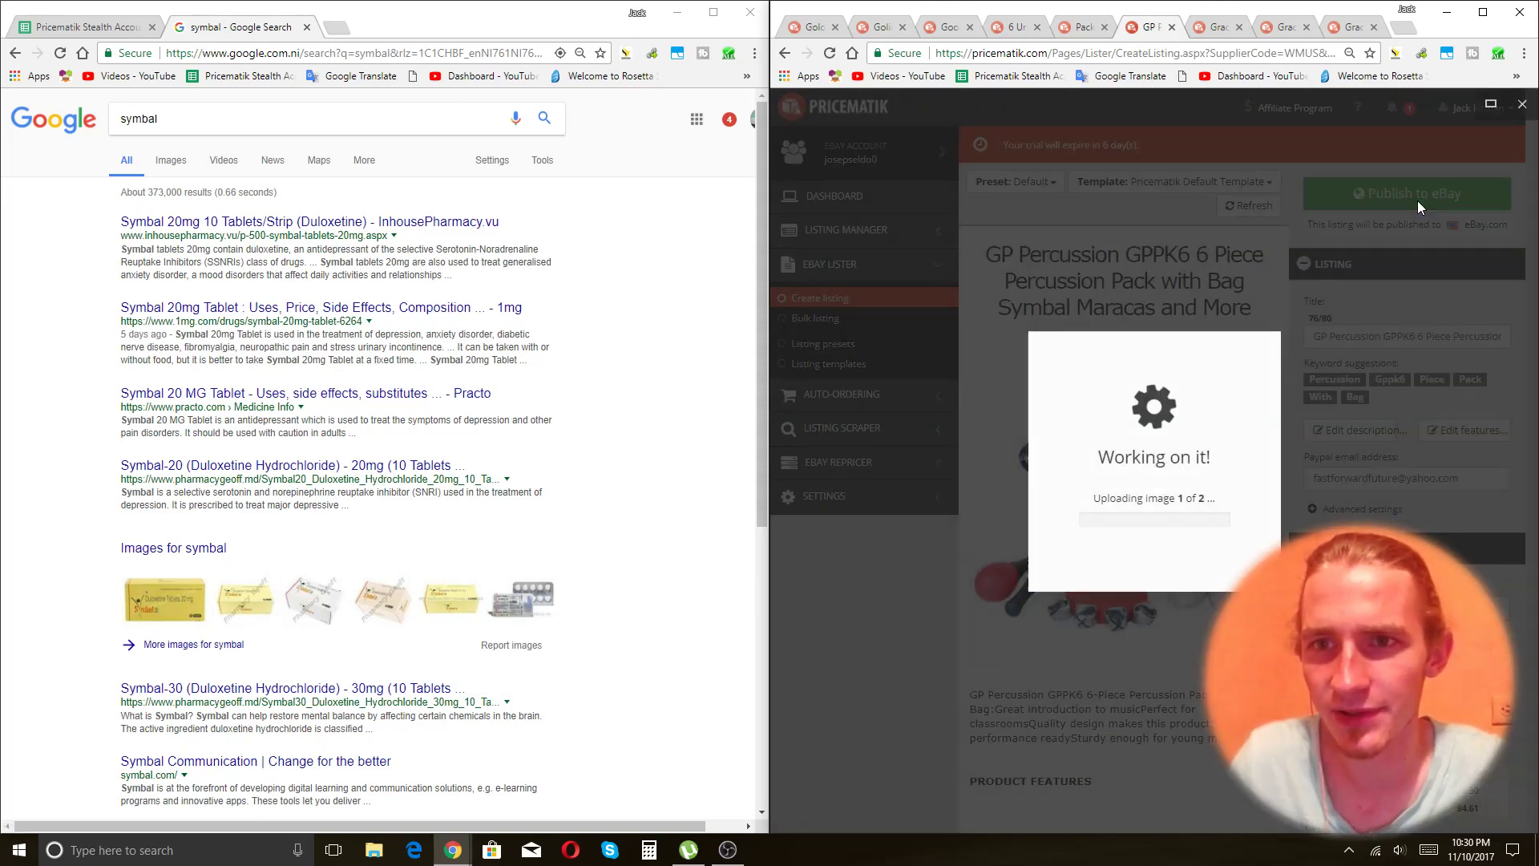
{"action": "key", "text": "ctrl+Tab"}
{"action": "left_click", "coordinate": [1408, 332]}
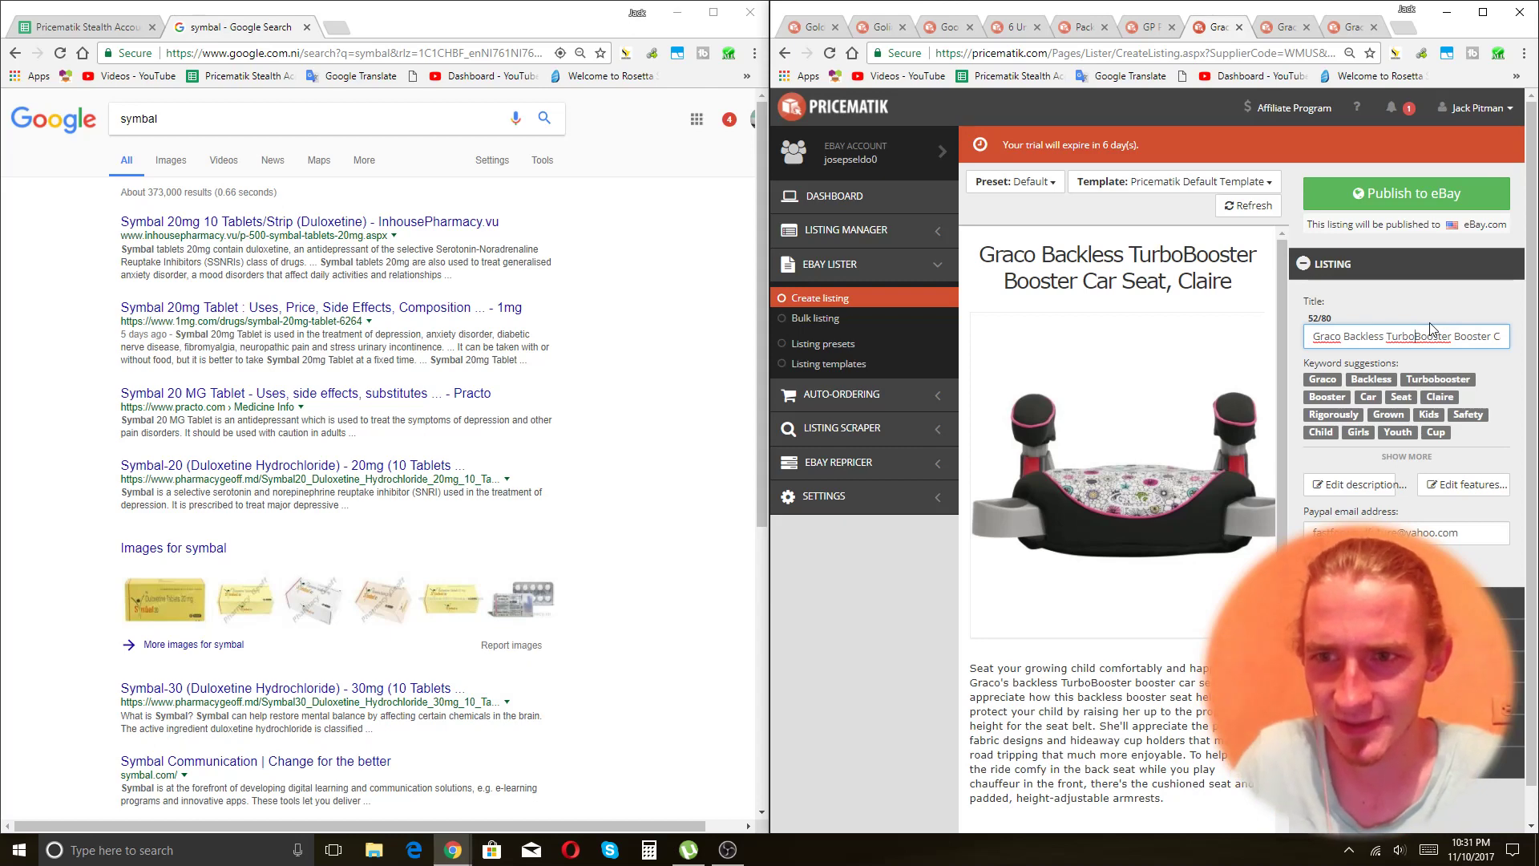
Append 'Backless' and 'Heigh Adjustable A' to the end of the booster seat title.
{"action": "key", "text": "End"}
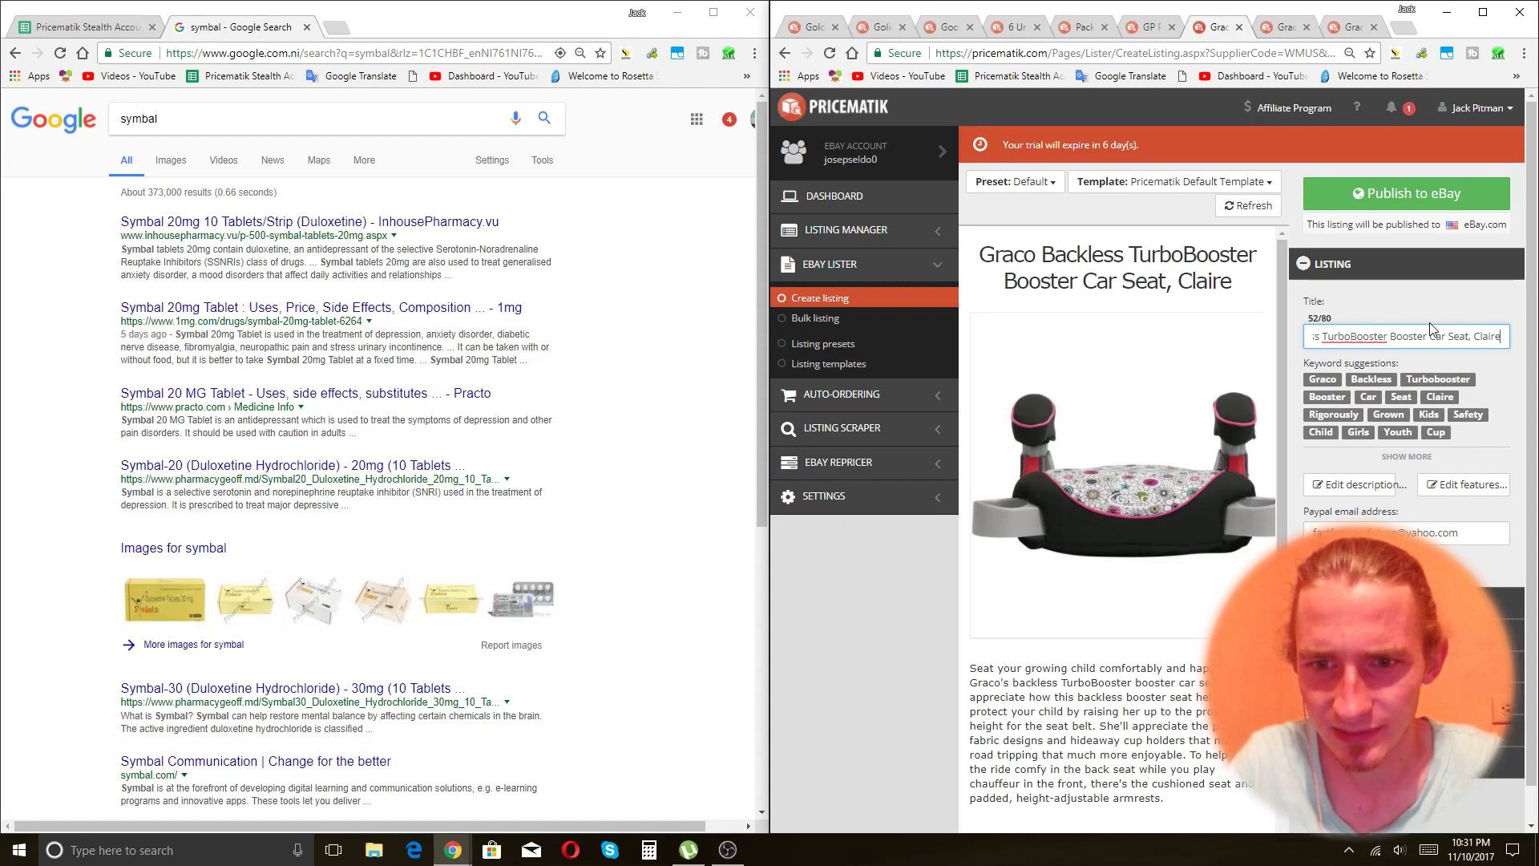
{"action": "type", "text": "Backless"}
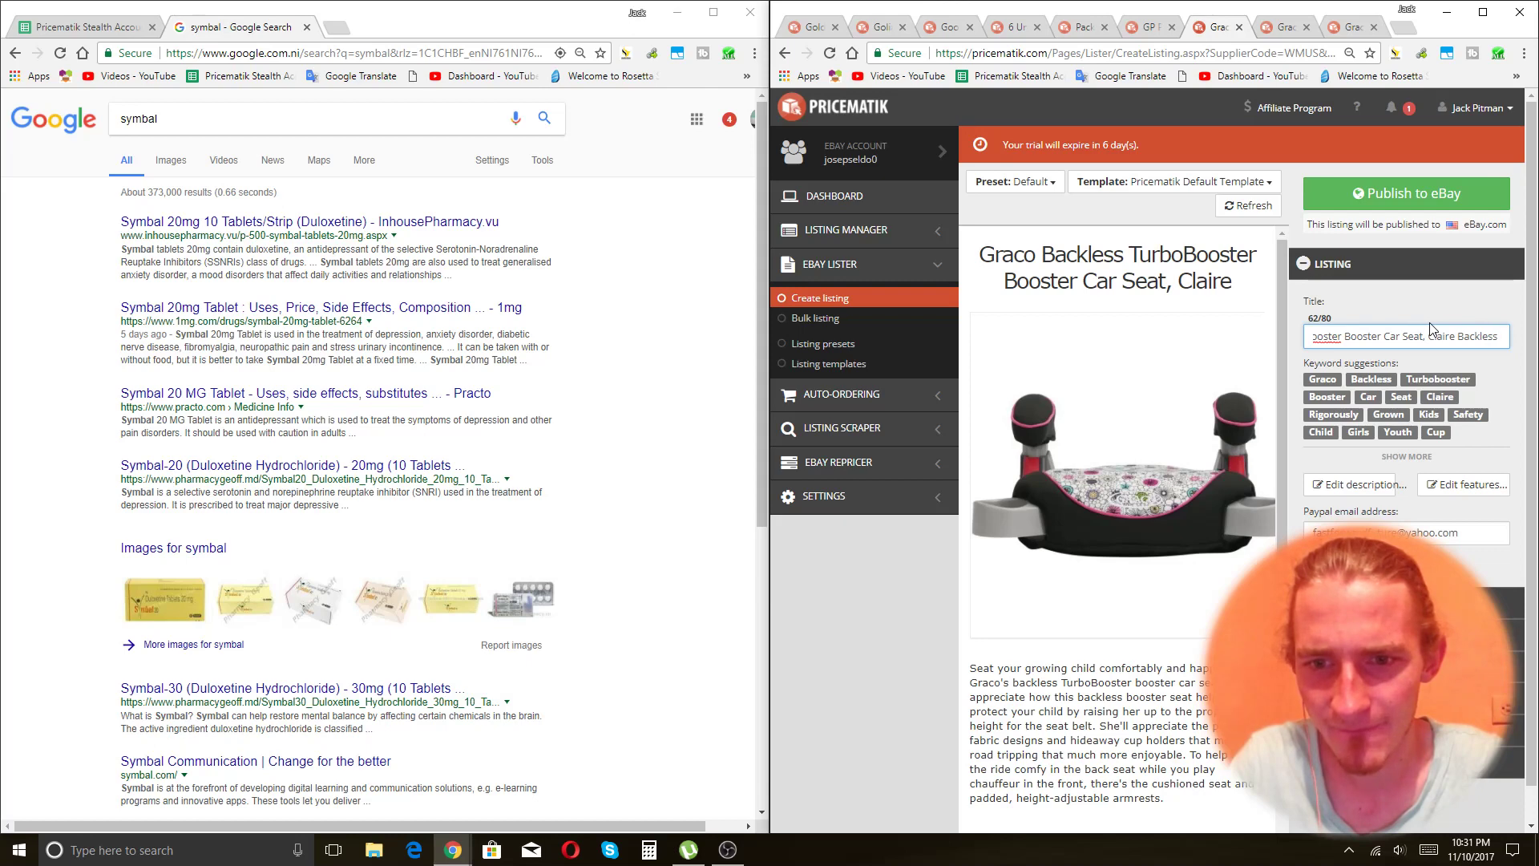
{"action": "type", "text": "Car Com"}
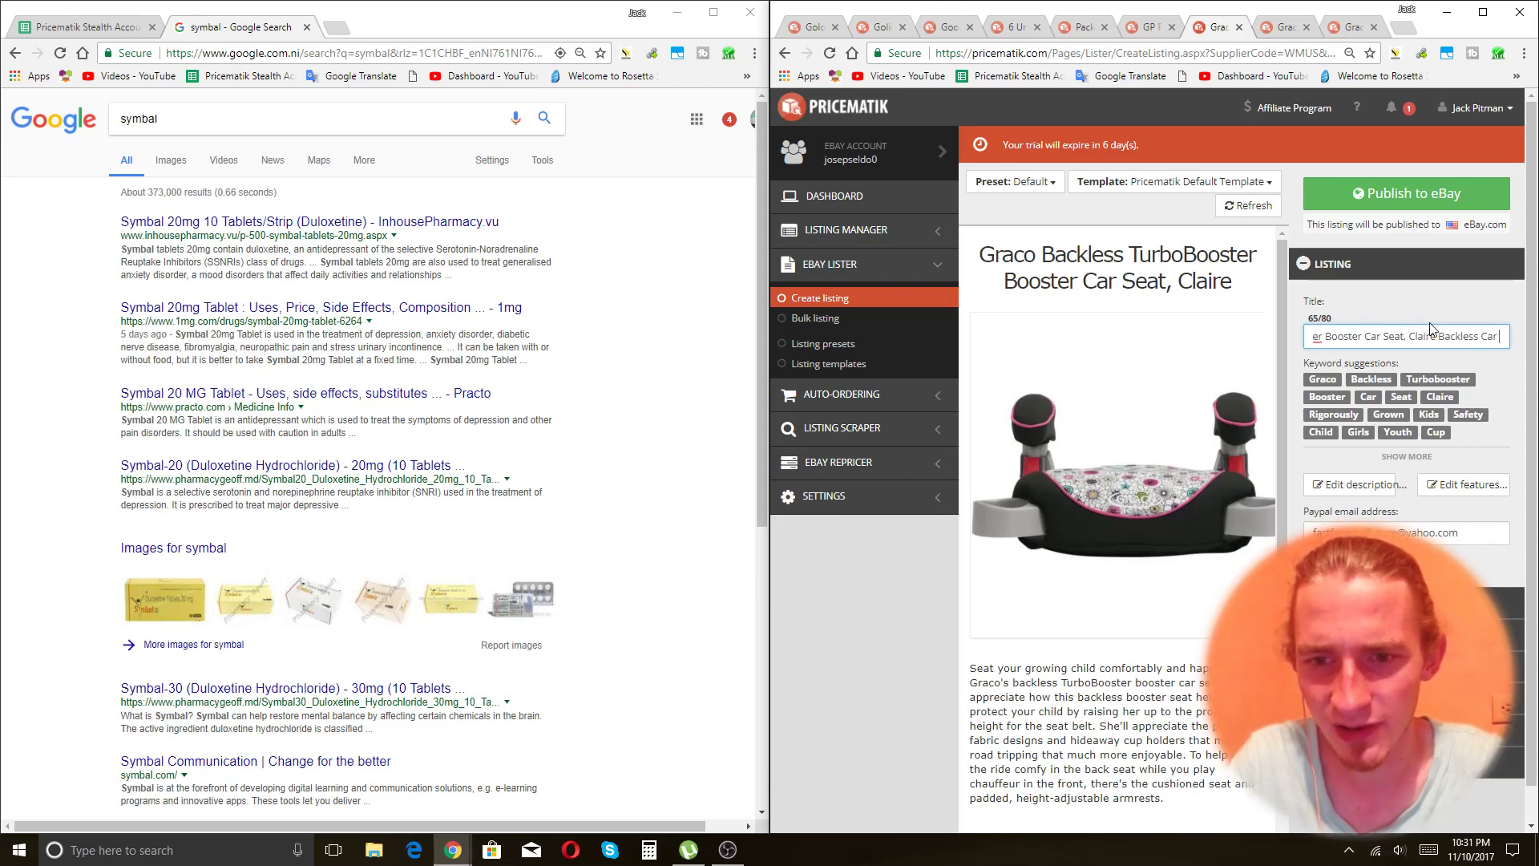
{"action": "key", "text": "BackSpace"}
{"action": "key", "text": "BackSpace"}
{"action": "key", "text": "BackSpace"}
{"action": "key", "text": "BackSpace"}
{"action": "key", "text": "BackSpace"}
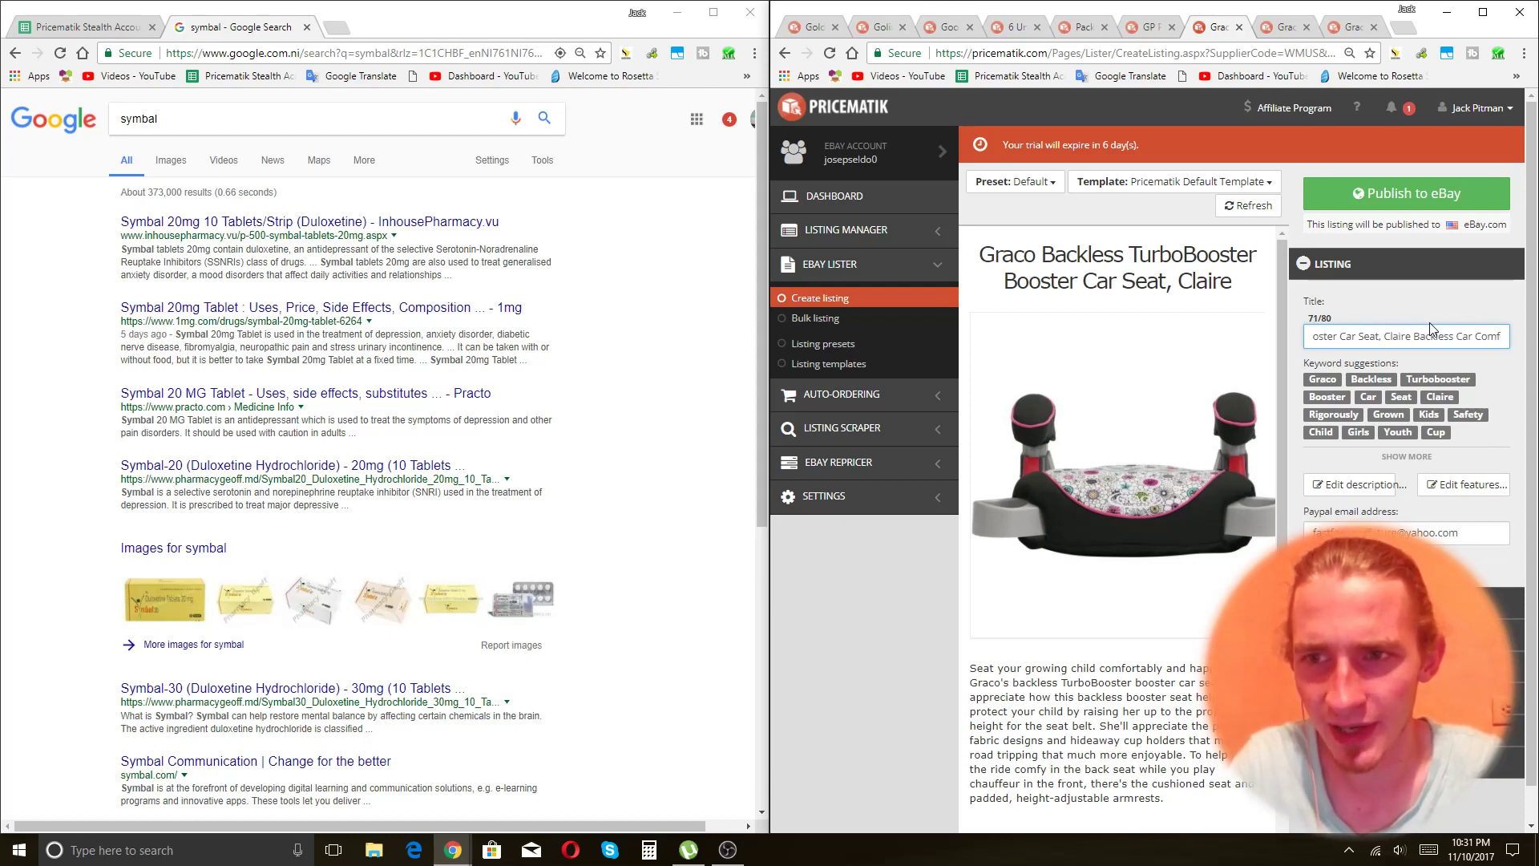
{"action": "key", "text": "BackSpace"}
{"action": "key", "text": "BackSpace"}
{"action": "type", "text": "Heigh"}
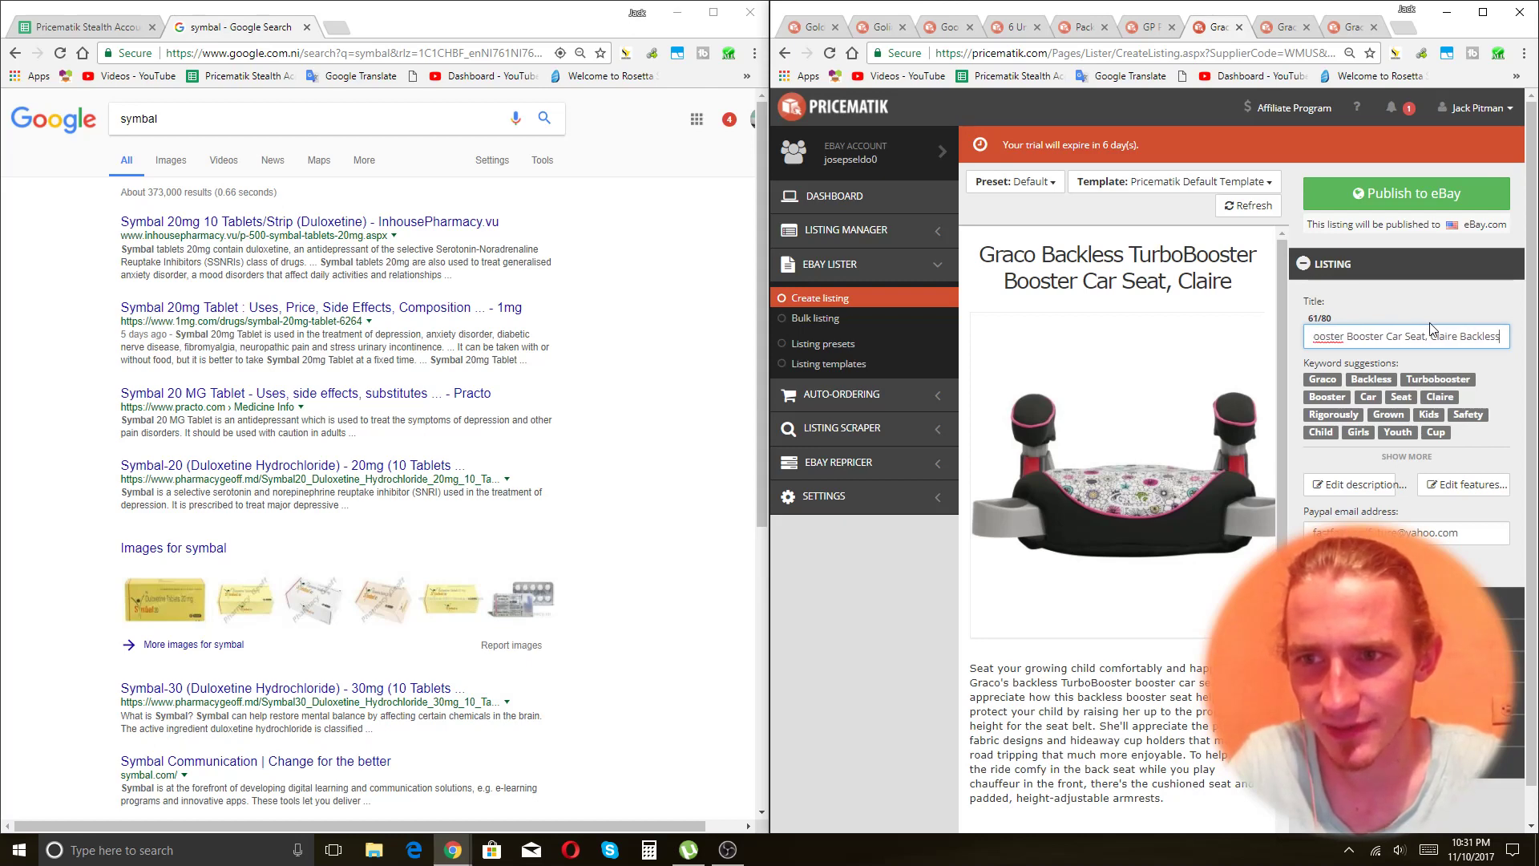
{"action": "type", "text": " Adjustable A"}
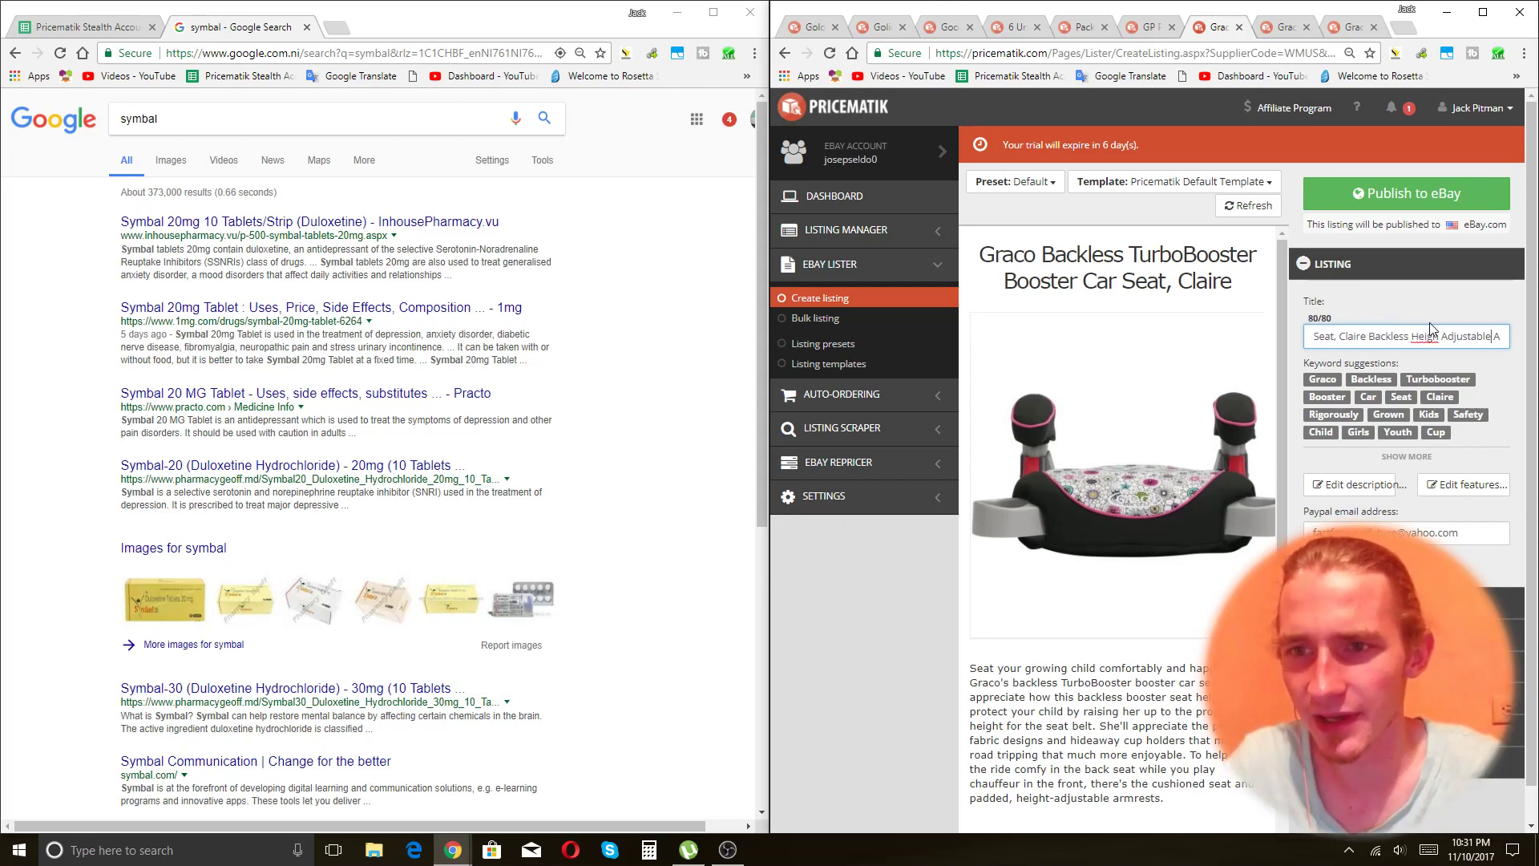
Shorten Claire to Clare, remove the comma after Seat, and delete TurboBooster from the title.
{"action": "key", "text": "Left"}
{"action": "key", "text": "Left"}
{"action": "key", "text": "Left"}
{"action": "key", "text": "Left"}
{"action": "key", "text": "Left"}
{"action": "key", "text": "Left"}
{"action": "key", "text": "Left"}
{"action": "key", "text": "Left"}
{"action": "key", "text": "Left"}
{"action": "key", "text": "Left"}
{"action": "key", "text": "Left"}
{"action": "key", "text": "Left"}
{"action": "key", "text": "Left"}
{"action": "key", "text": "Left"}
{"action": "key", "text": "Left"}
{"action": "key", "text": "Left"}
{"action": "key", "text": "Left"}
{"action": "key", "text": "Left"}
{"action": "key", "text": "Left"}
{"action": "key", "text": "Left"}
{"action": "key", "text": "BackSpace"}
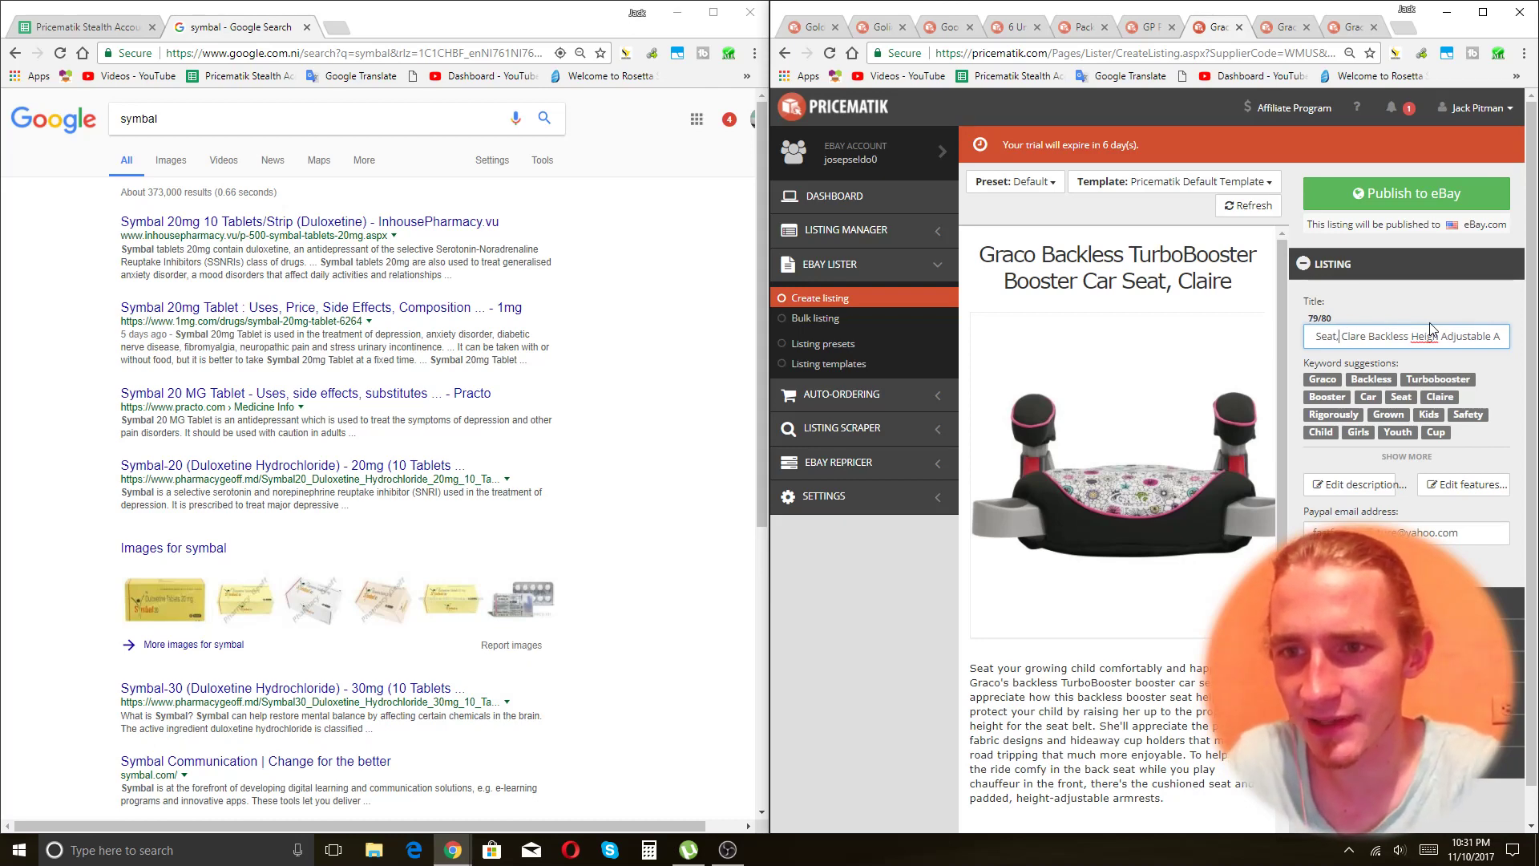
{"action": "key", "text": "BackSpace"}
{"action": "key", "text": "Left"}
{"action": "key", "text": "Left"}
{"action": "key", "text": "Left"}
{"action": "key", "text": "Left"}
{"action": "key", "text": "Left"}
{"action": "key", "text": "Left"}
{"action": "key", "text": "Left"}
{"action": "key", "text": "Left"}
{"action": "key", "text": "Left"}
{"action": "key", "text": "Left"}
{"action": "key", "text": "Left"}
{"action": "key", "text": "Left"}
{"action": "key", "text": "Left"}
{"action": "key", "text": "Left"}
{"action": "key", "text": "Left"}
{"action": "key", "text": "Left"}
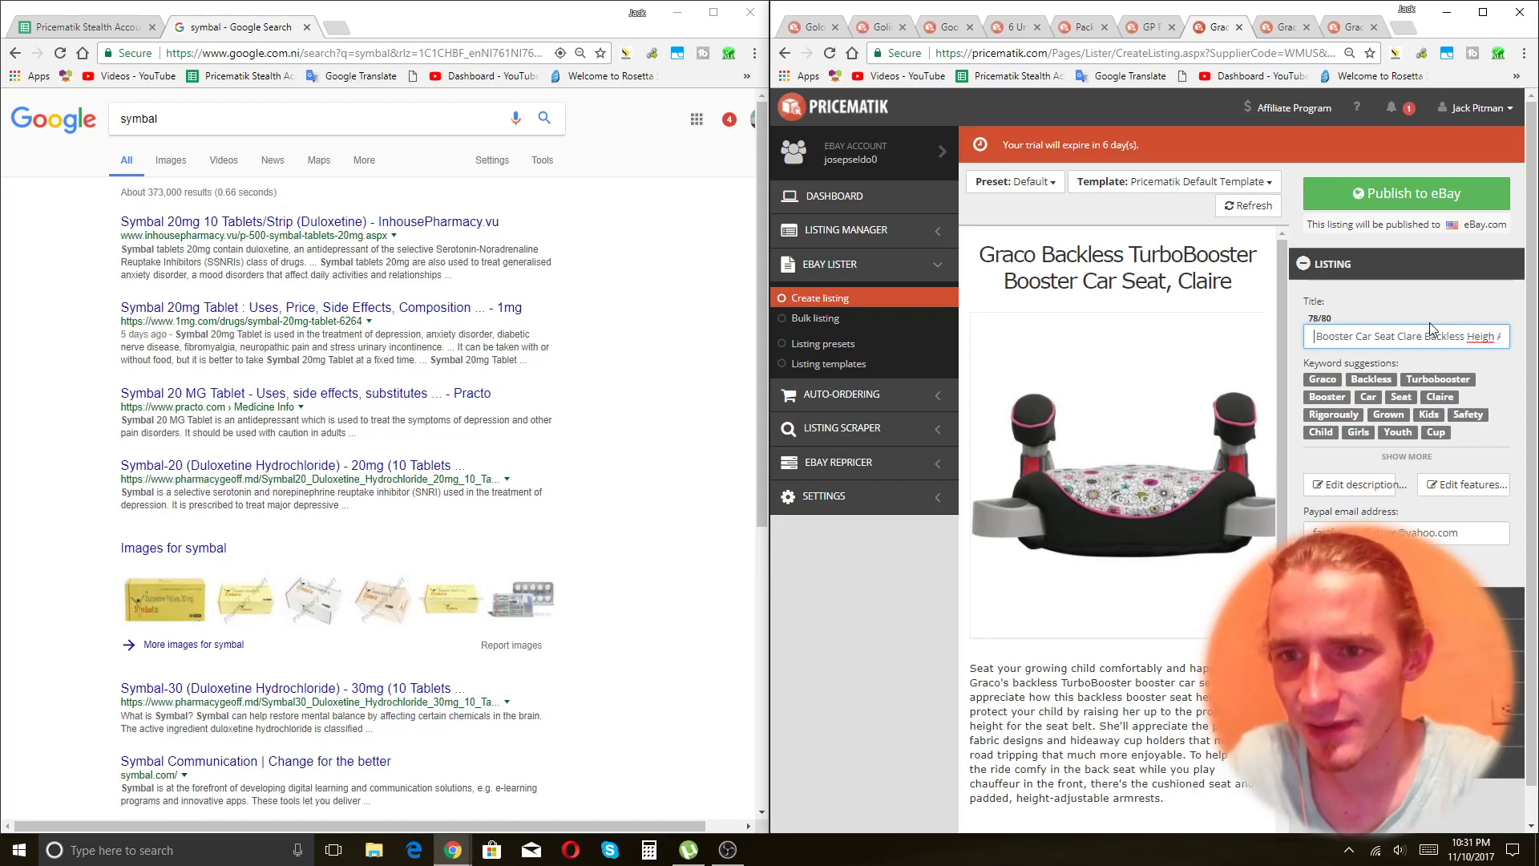
{"action": "key", "text": "Left"}
{"action": "key", "text": "Left"}
{"action": "key", "text": "Left"}
{"action": "key", "text": "Left"}
{"action": "key", "text": "Left"}
{"action": "key", "text": "Left"}
{"action": "key", "text": "Left"}
{"action": "key", "text": "Left"}
{"action": "key", "text": "Left"}
{"action": "key", "text": "Left"}
{"action": "key", "text": "Left"}
{"action": "key", "text": "Left"}
{"action": "key", "text": "Left"}
{"action": "key", "text": "Left"}
{"action": "key", "text": "Left"}
{"action": "key", "text": "Left"}
{"action": "key", "text": "Left"}
{"action": "key", "text": "Left"}
{"action": "key", "text": "Left"}
{"action": "key", "text": "Left"}
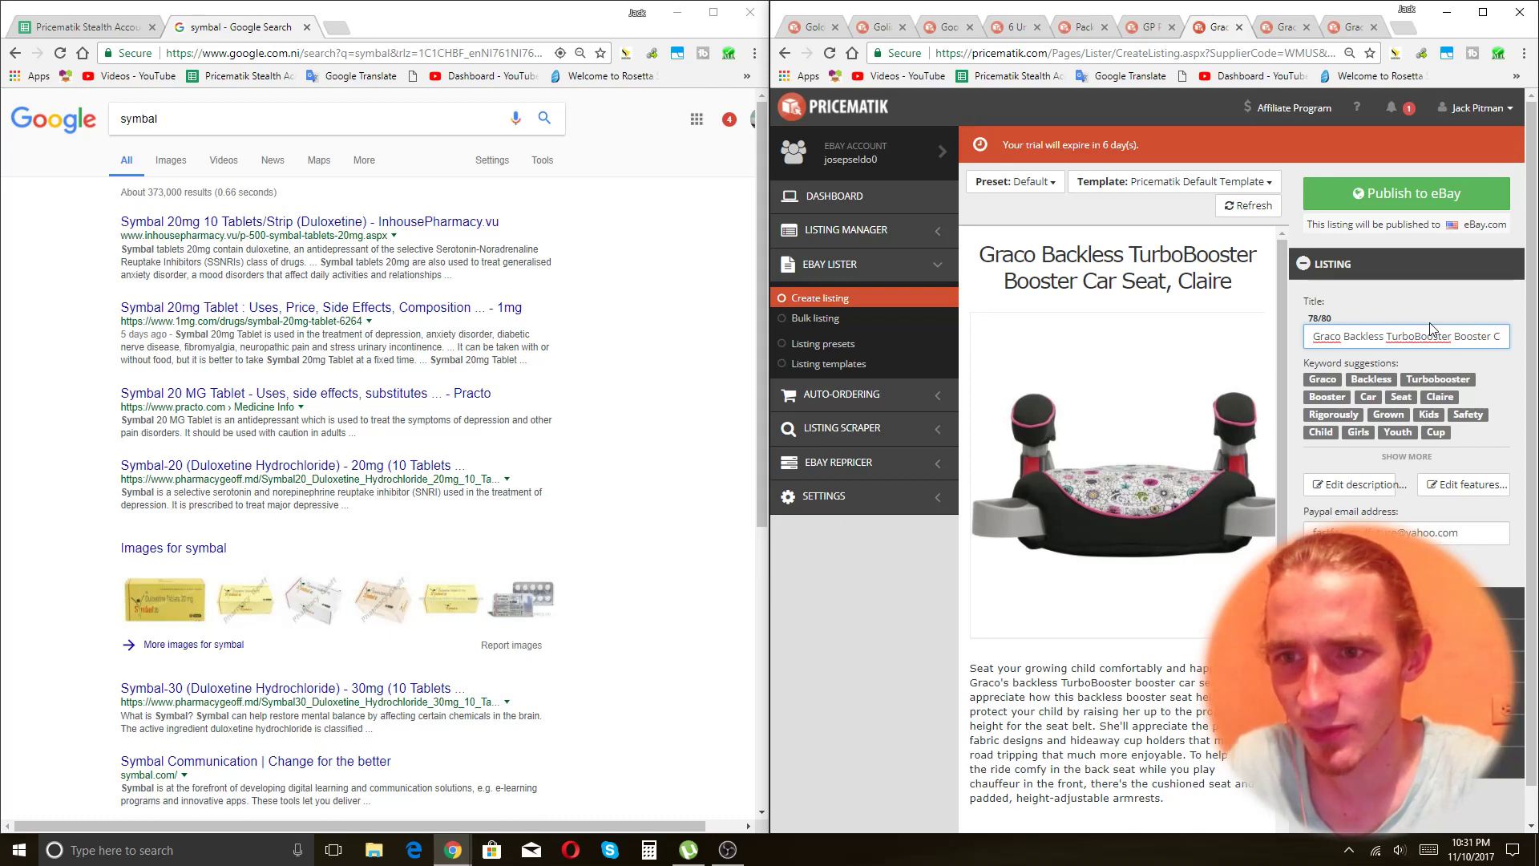
{"action": "double_click", "coordinate": [1428, 336]}
{"action": "key", "text": "BackSpace"}
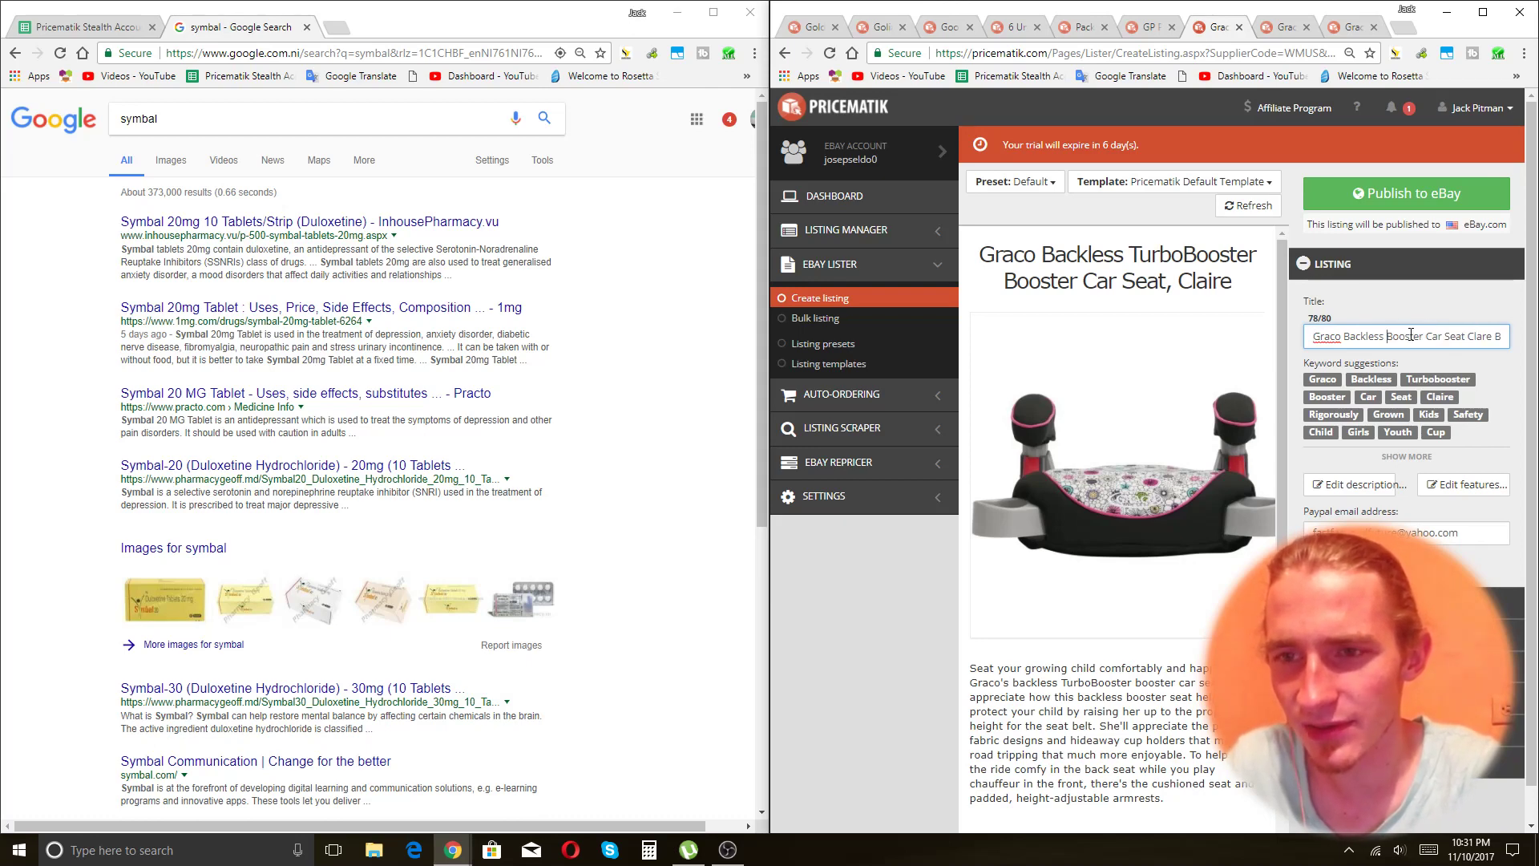
Add 'Armrests' at the title's end, commit it, and publish the Clare booster listing to eBay.
{"action": "key", "text": "End"}
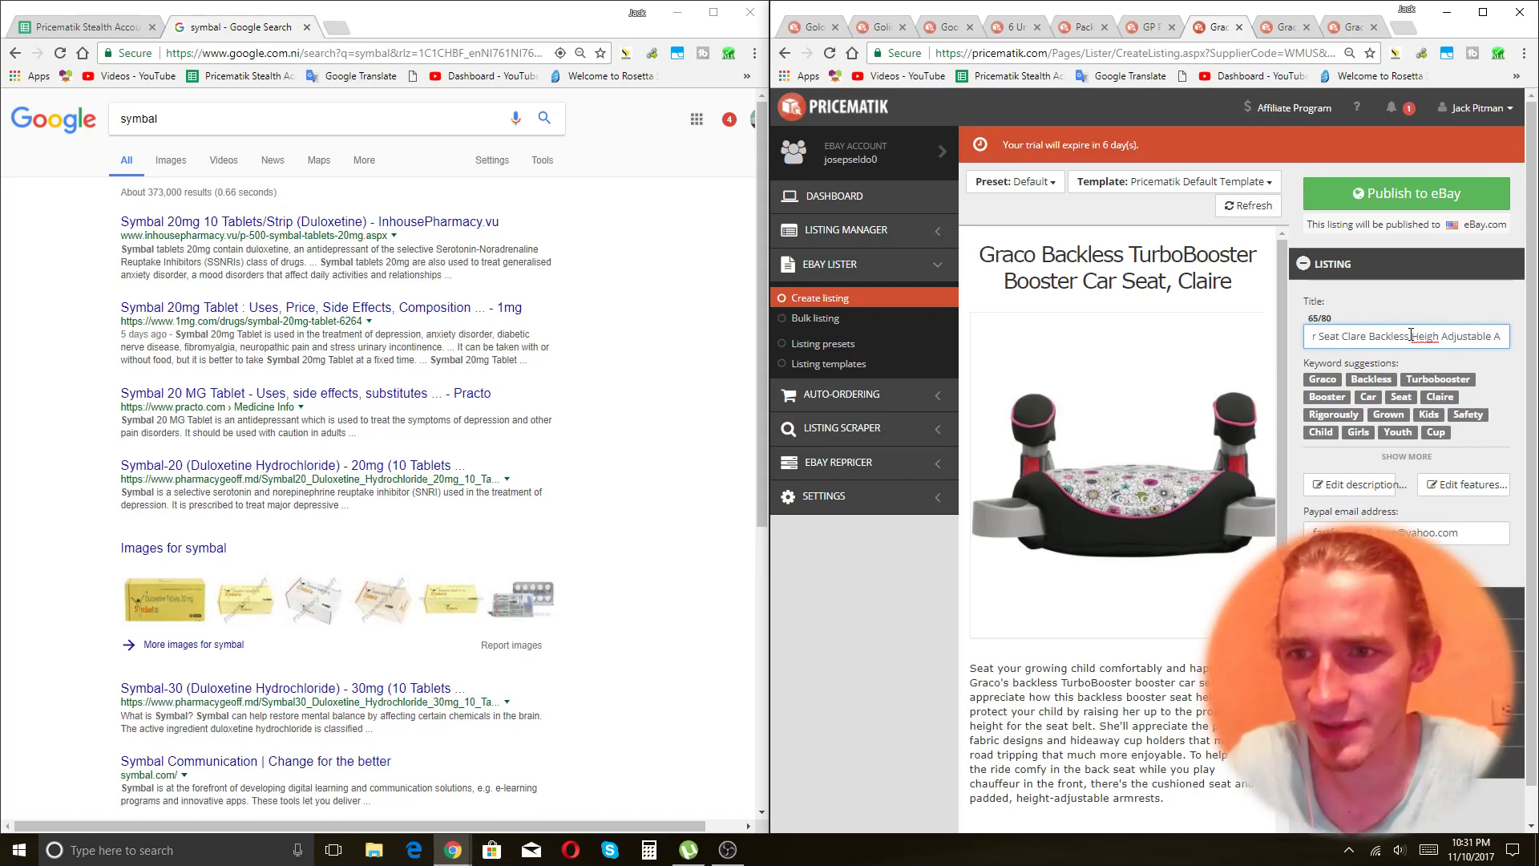
{"action": "type", "text": "A"}
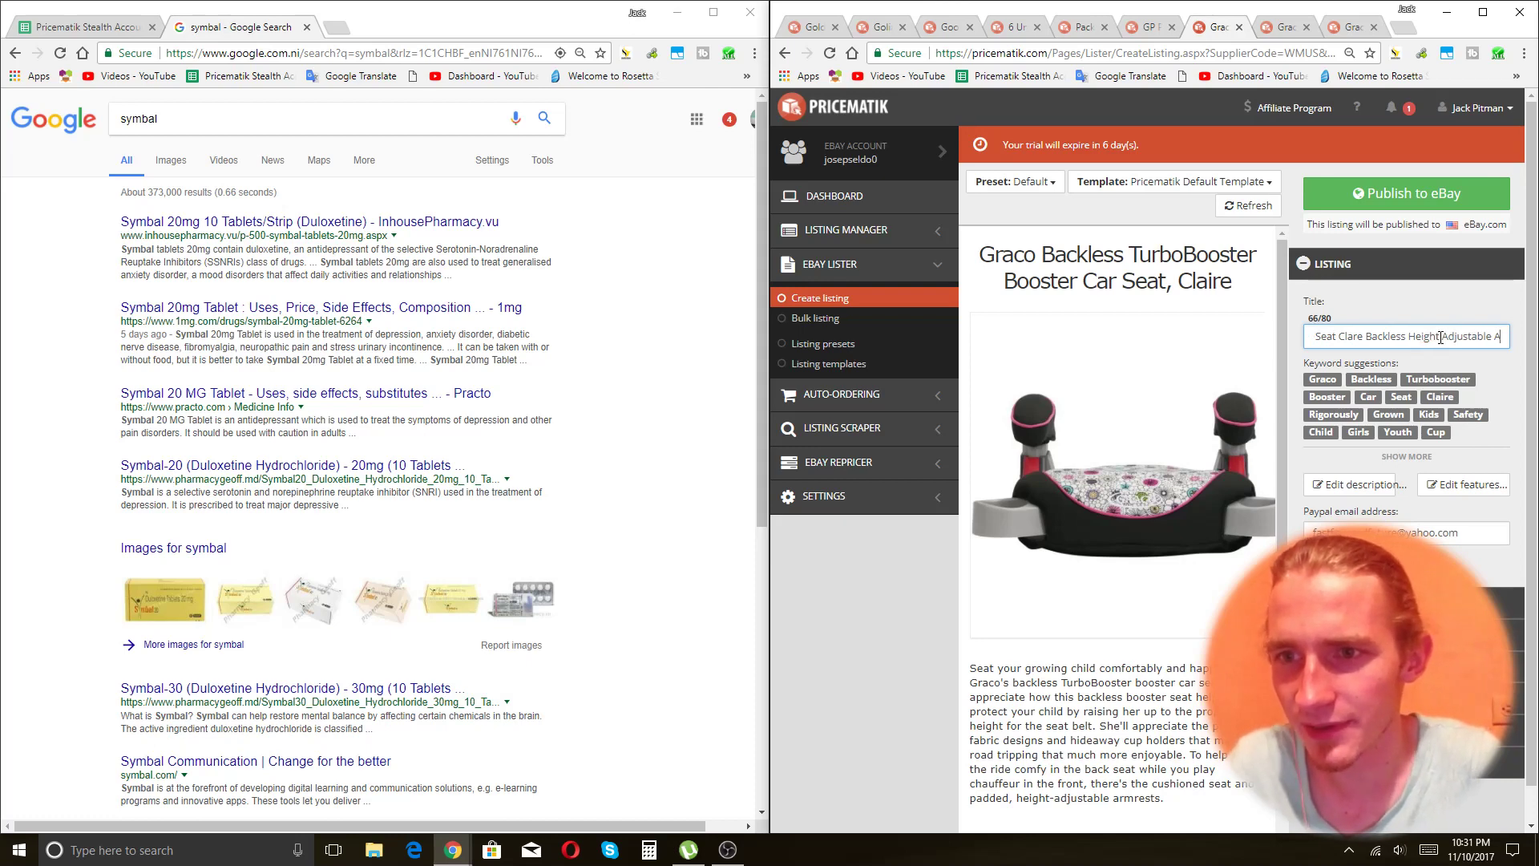
{"action": "type", "text": "rm"}
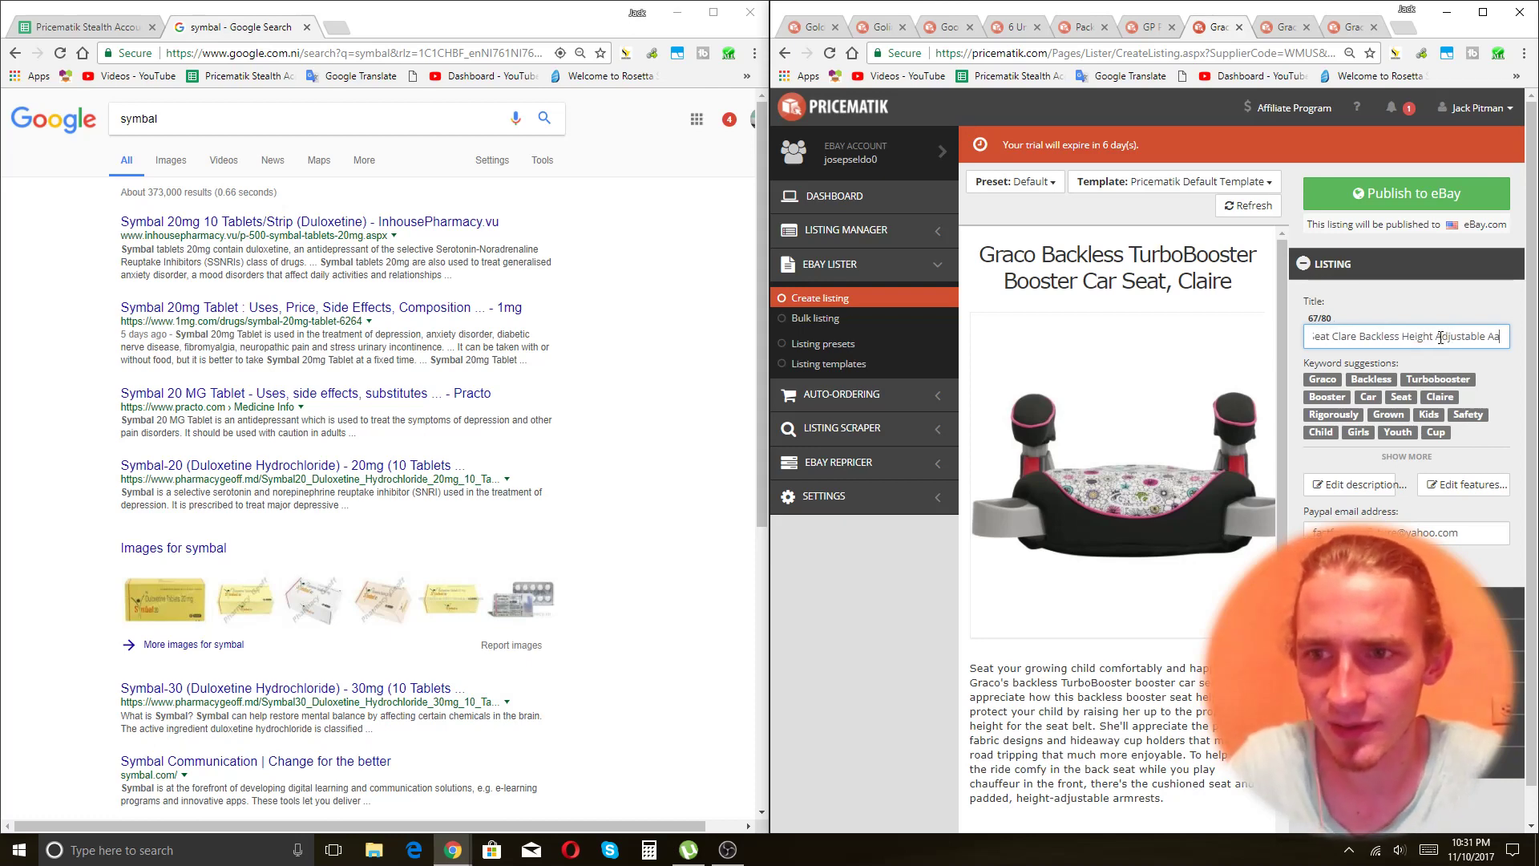
{"action": "type", "text": " Rests"}
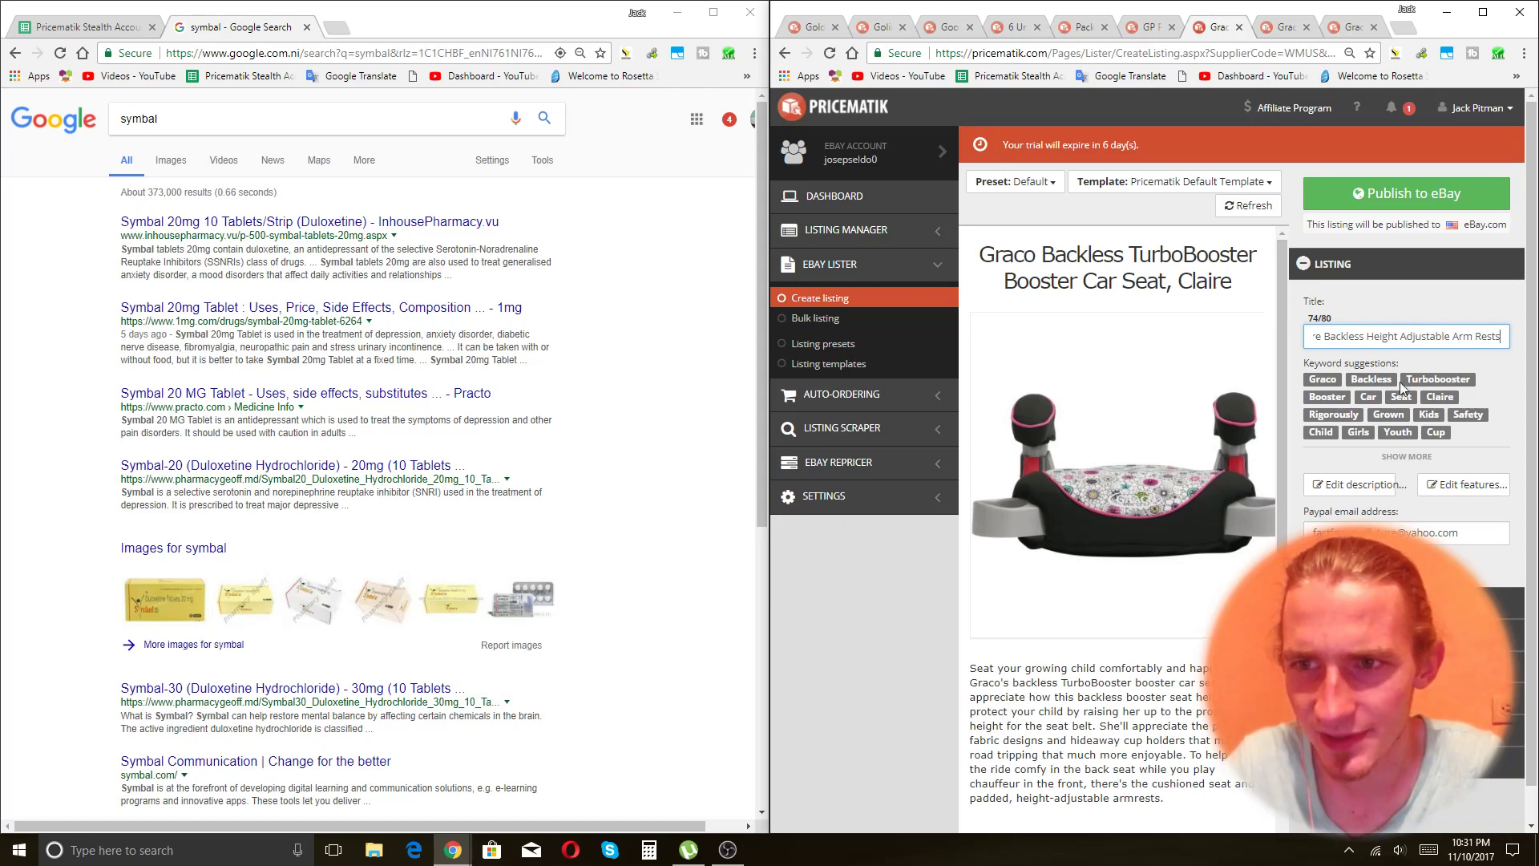
{"action": "left_click", "coordinate": [1480, 336]}
{"action": "key", "text": "BackSpace"}
{"action": "key", "text": "BackSpace"}
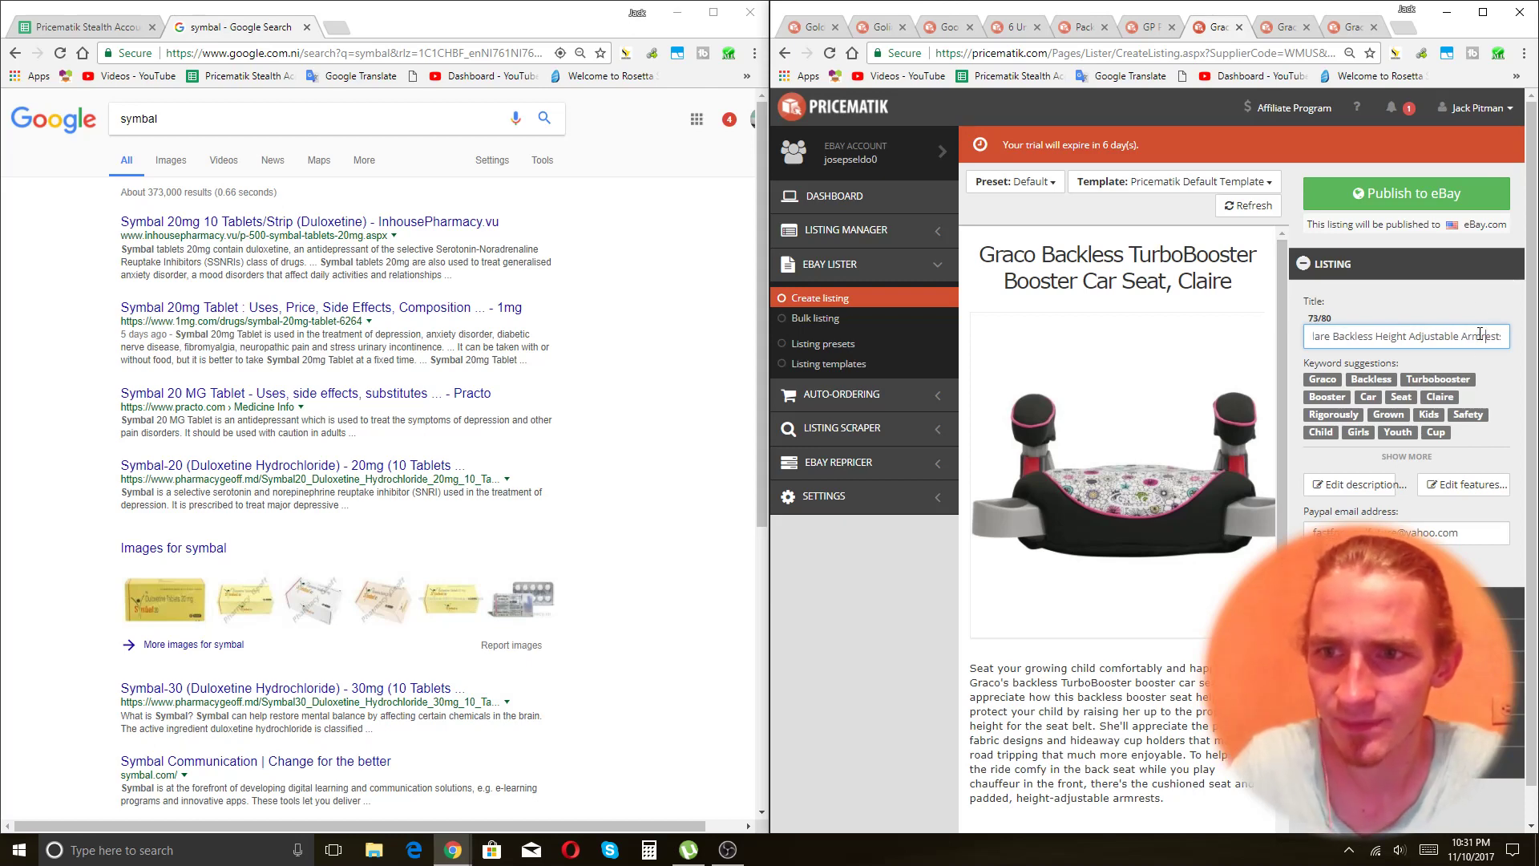
{"action": "type", "text": "r"}
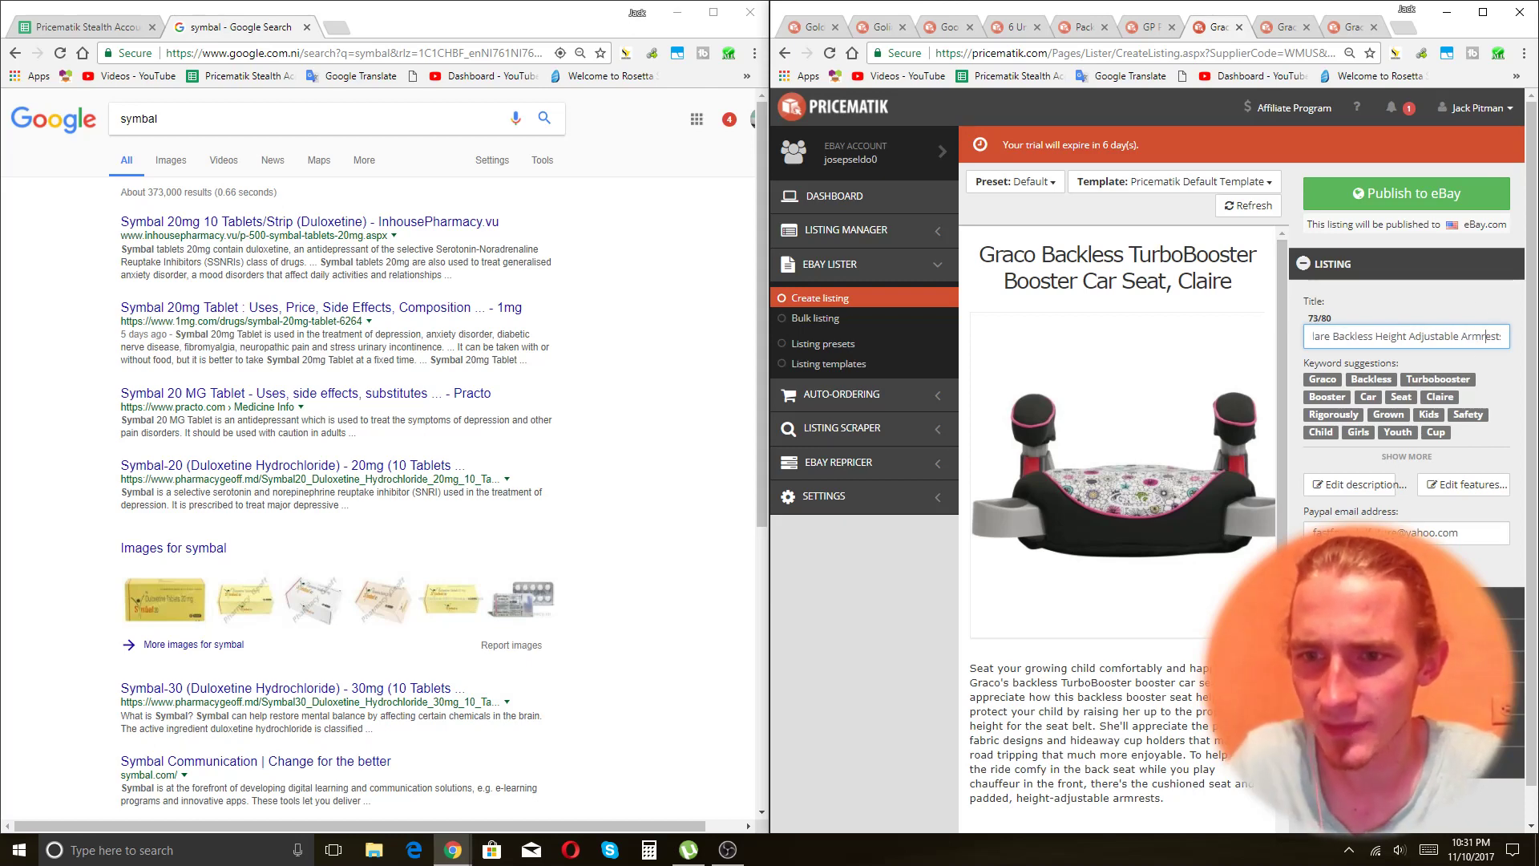
{"action": "key", "text": "Return"}
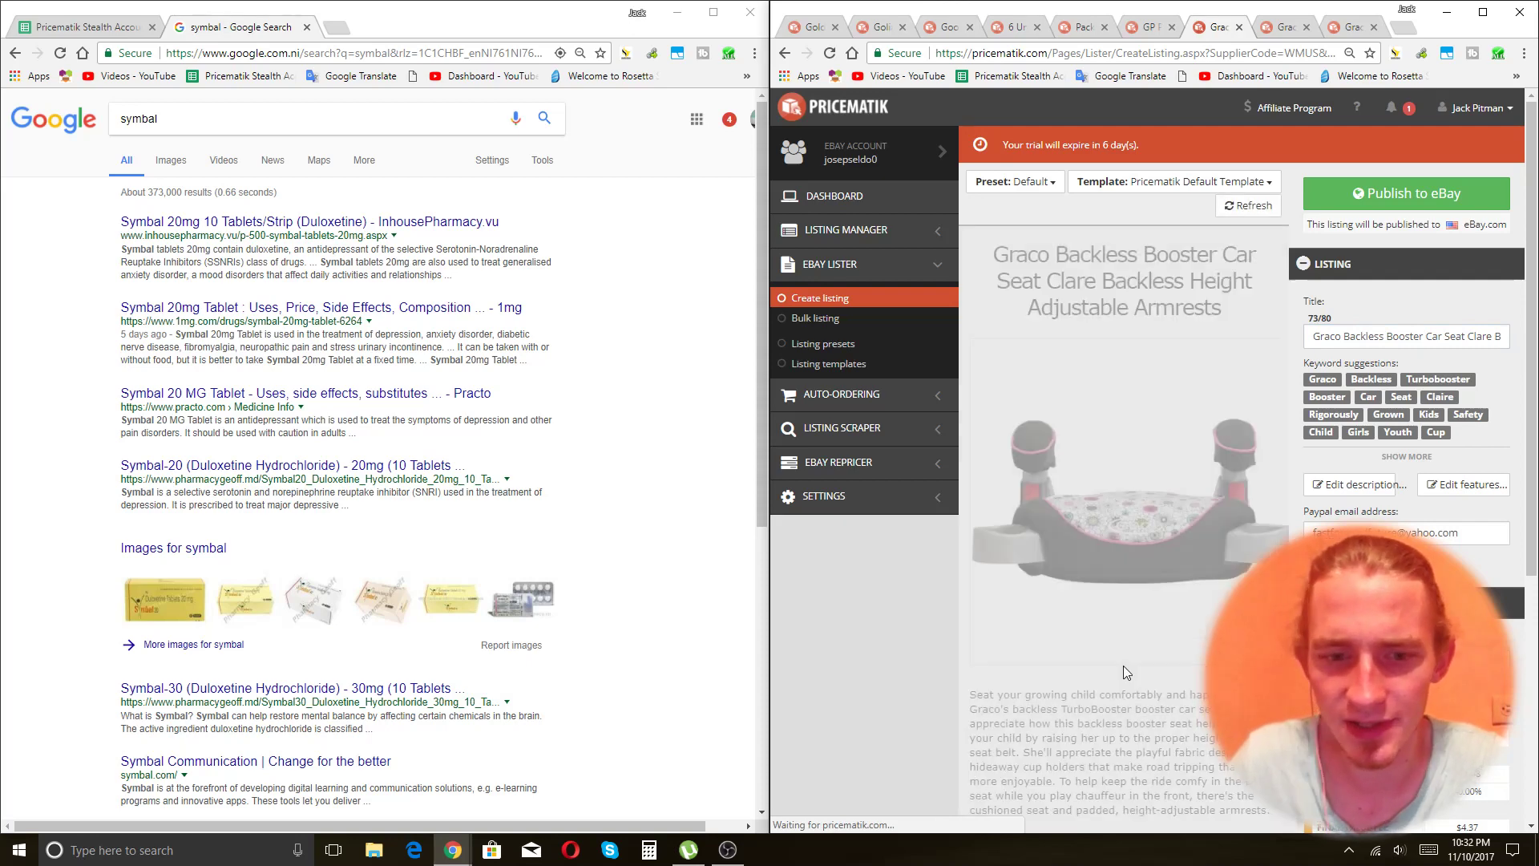
{"action": "left_click", "coordinate": [1405, 194]}
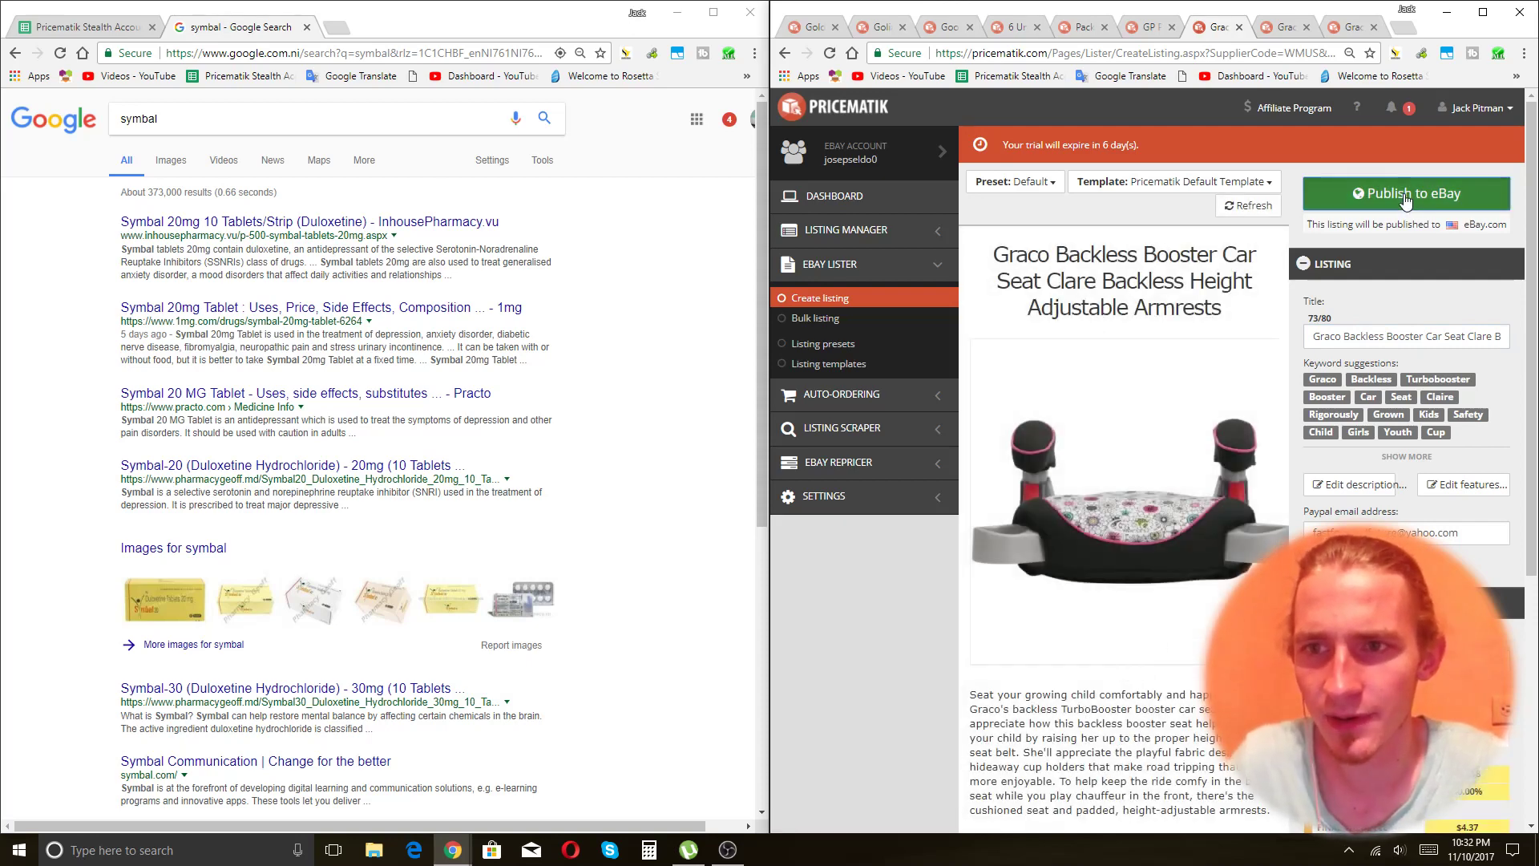
{"action": "key", "text": "ctrl+Tab"}
On the TurboBooster LX listing, drop the comma after Seat and remove 'Graco Backless' from the start.
{"action": "left_click", "coordinate": [1412, 337]}
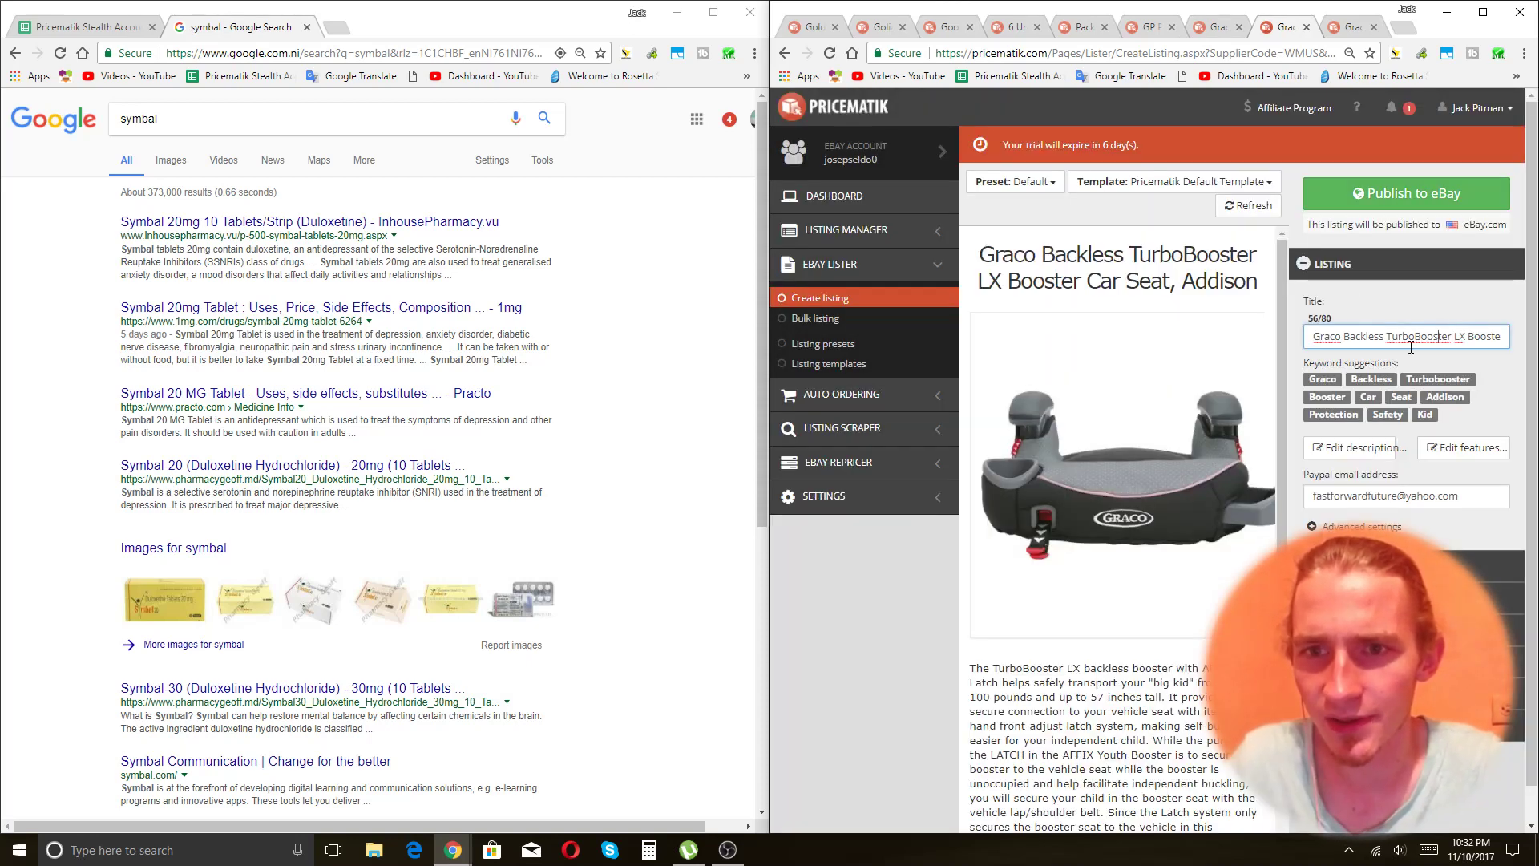
{"action": "key", "text": "End"}
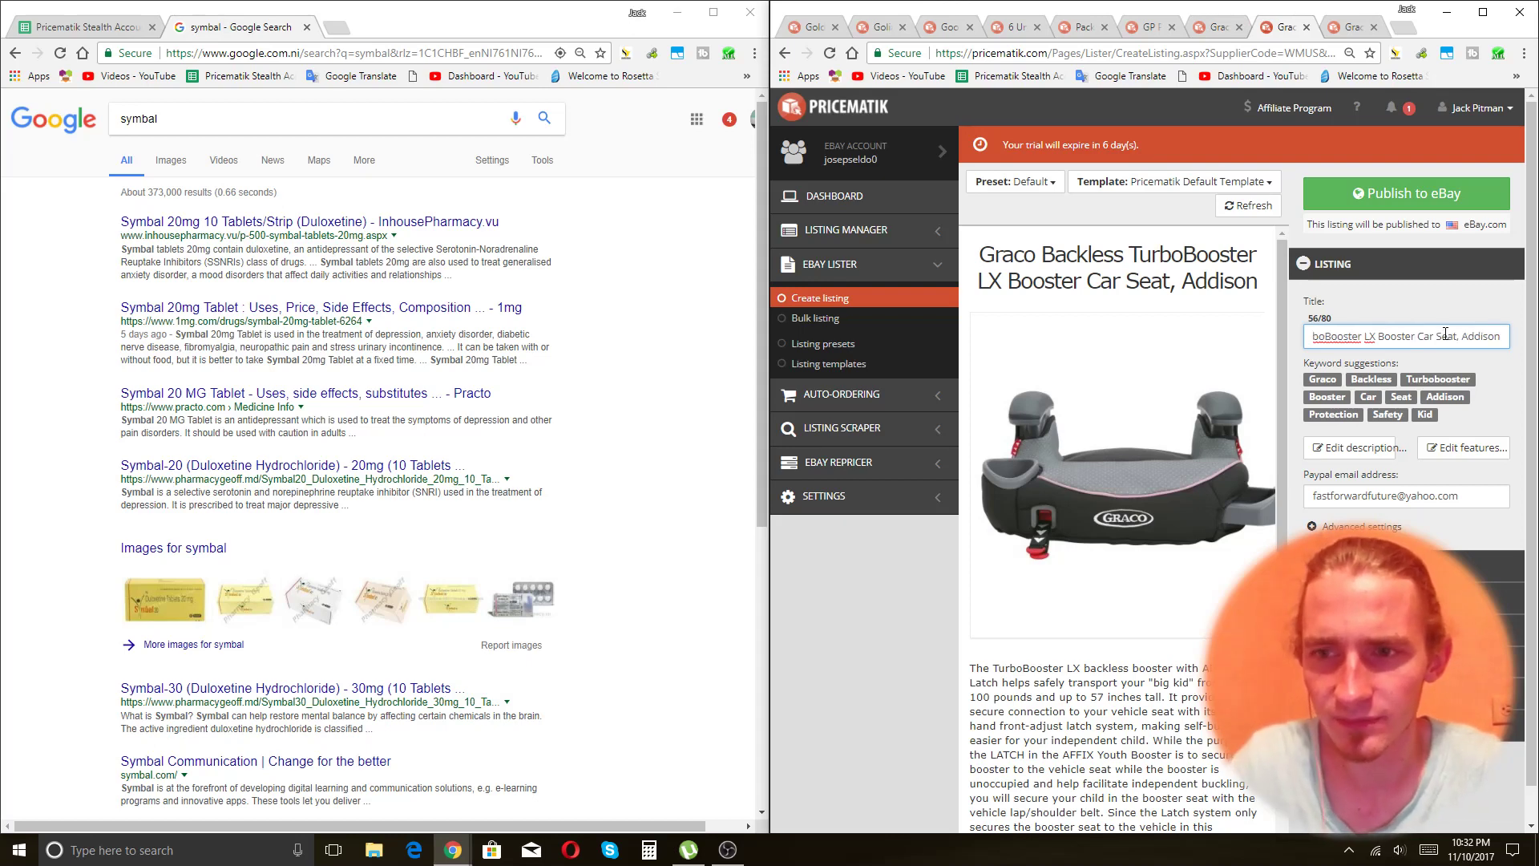
{"action": "left_click", "coordinate": [1461, 336]}
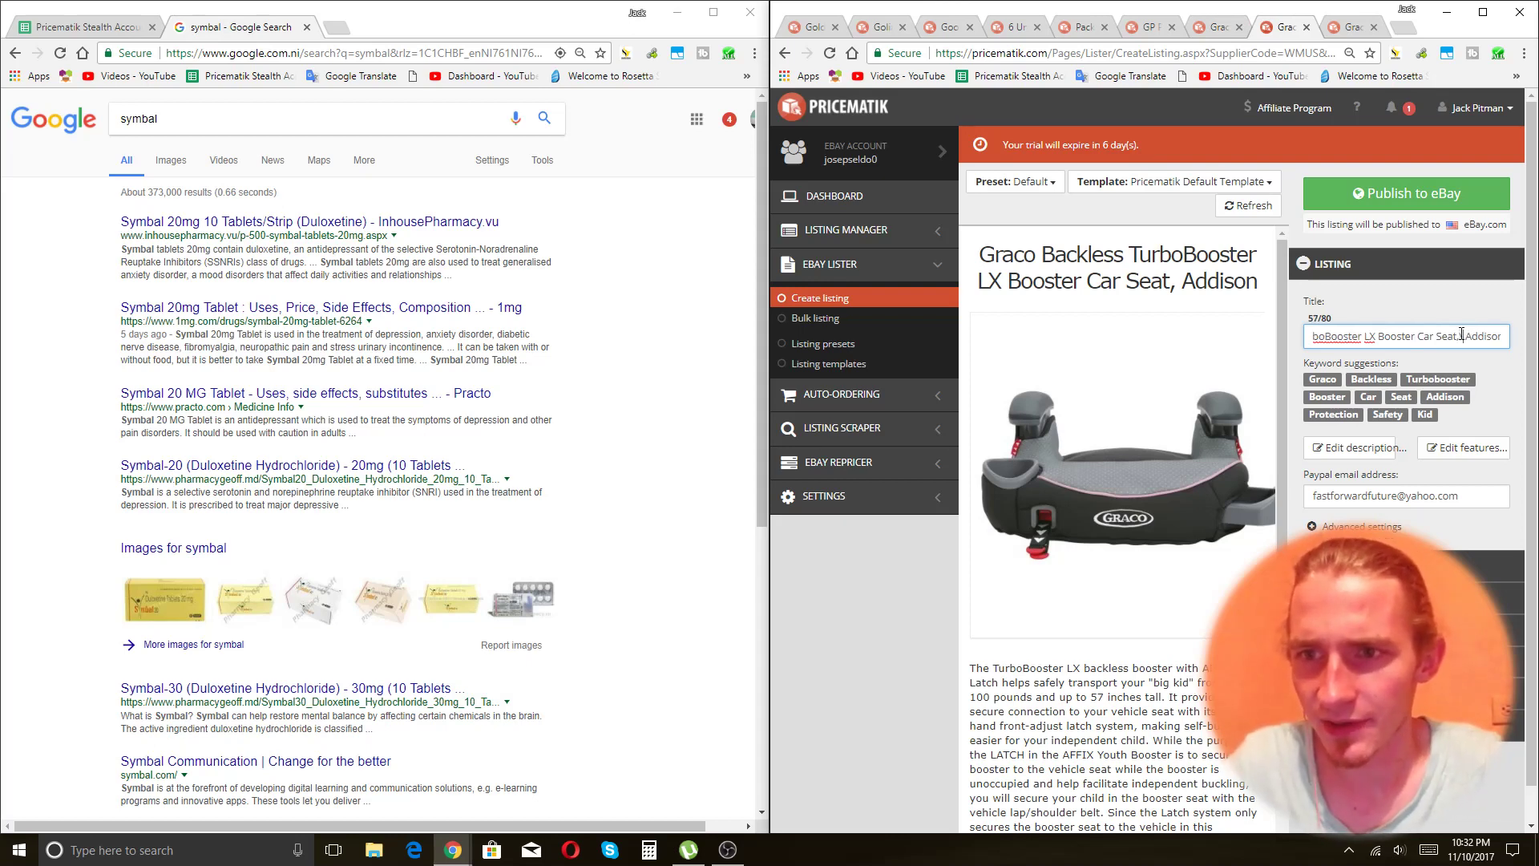
{"action": "key", "text": "BackSpace"}
{"action": "key", "text": "BackSpace"}
{"action": "key", "text": "Home"}
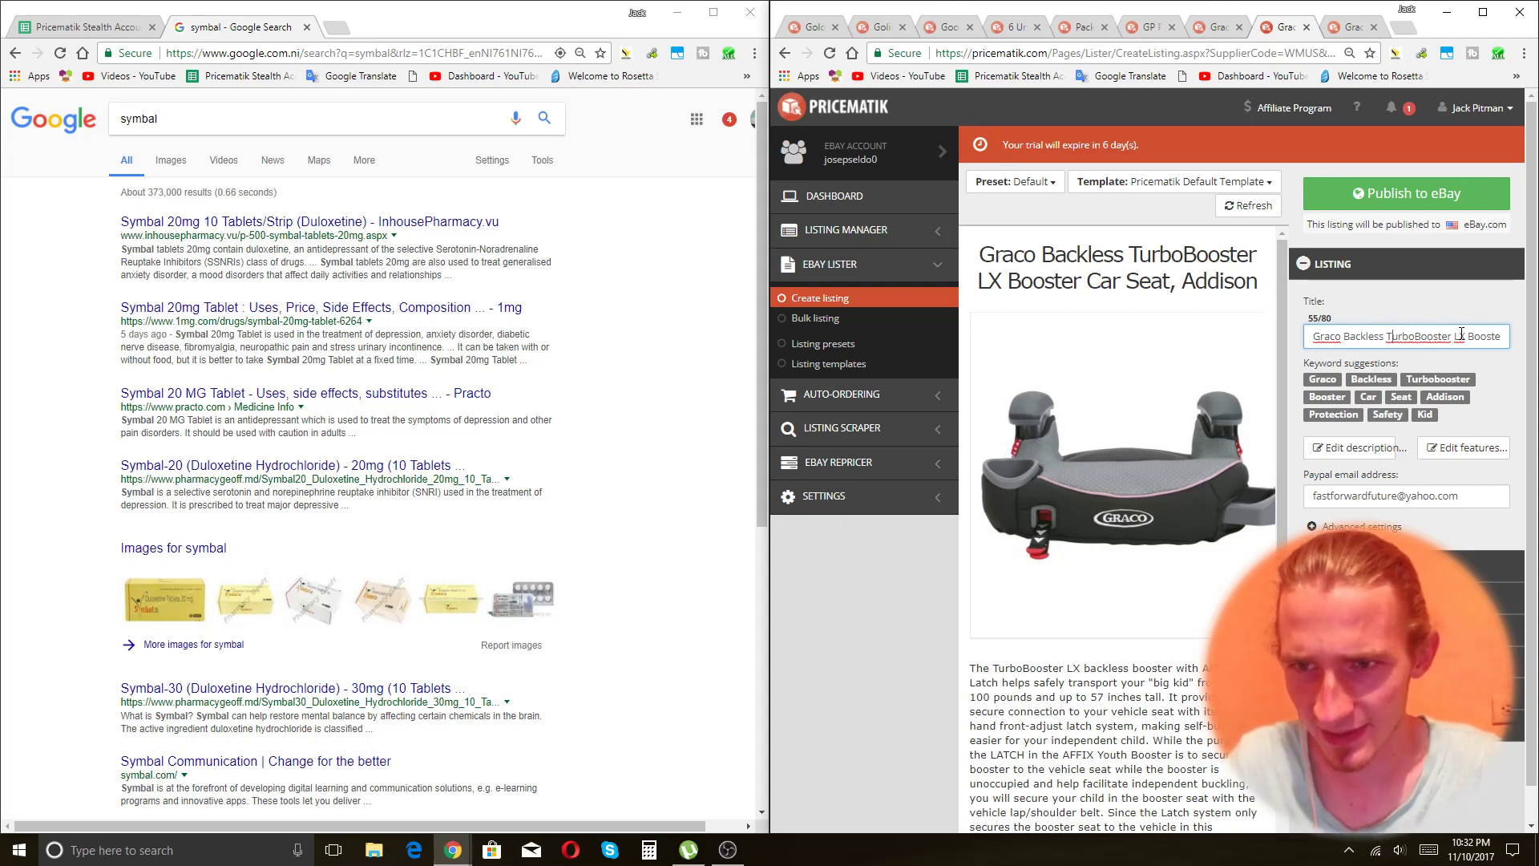
{"action": "key", "text": "BackSpace"}
{"action": "key", "text": "BackSpace"}
{"action": "key", "text": "BackSpace"}
{"action": "key", "text": "BackSpace"}
{"action": "key", "text": "BackSpace"}
{"action": "key", "text": "BackSpace"}
{"action": "key", "text": "BackSpace"}
{"action": "key", "text": "BackSpace"}
{"action": "key", "text": "BackSpace"}
{"action": "key", "text": "BackSpace"}
{"action": "key", "text": "BackSpace"}
{"action": "key", "text": "BackSpace"}
{"action": "key", "text": "BackSpace"}
{"action": "key", "text": "BackSpace"}
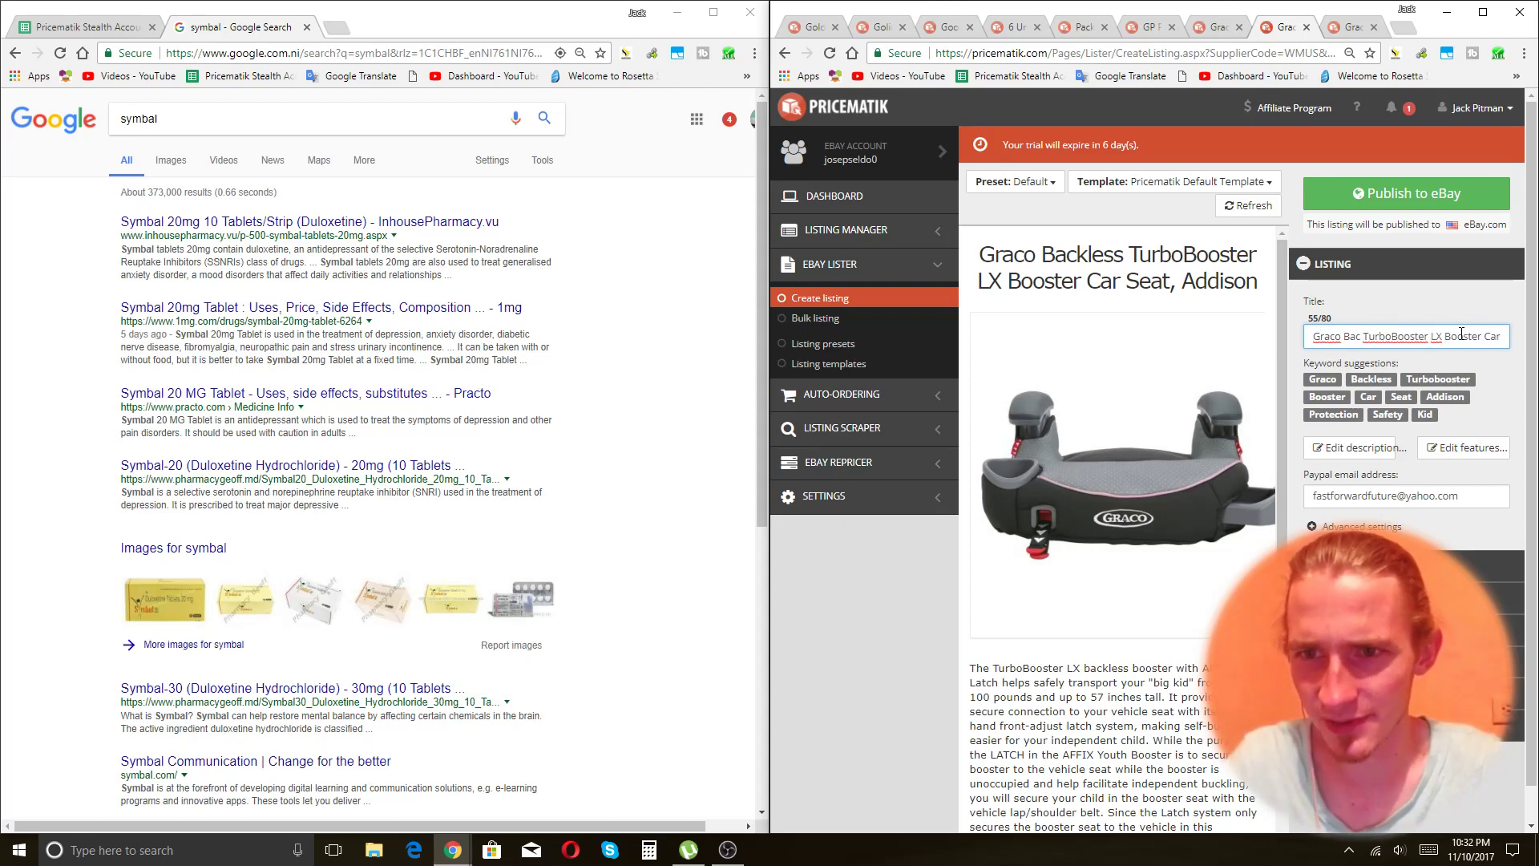
{"action": "key", "text": "Delete"}
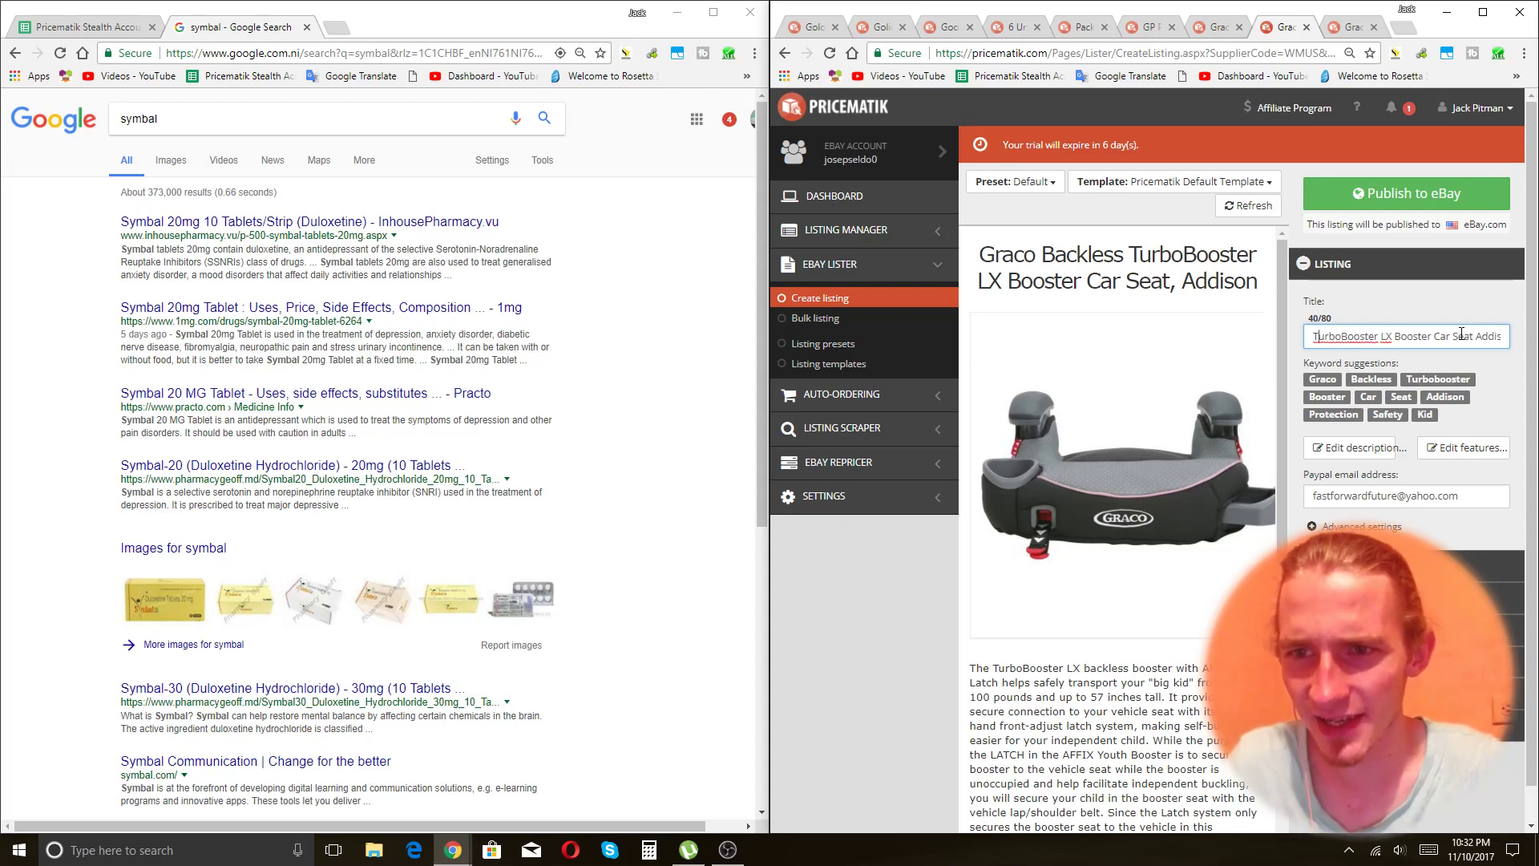
Append 'Backless Adjustable Armrests 40lb-100lb' to fill the title to 80/80 and apply it.
{"action": "key", "text": "End"}
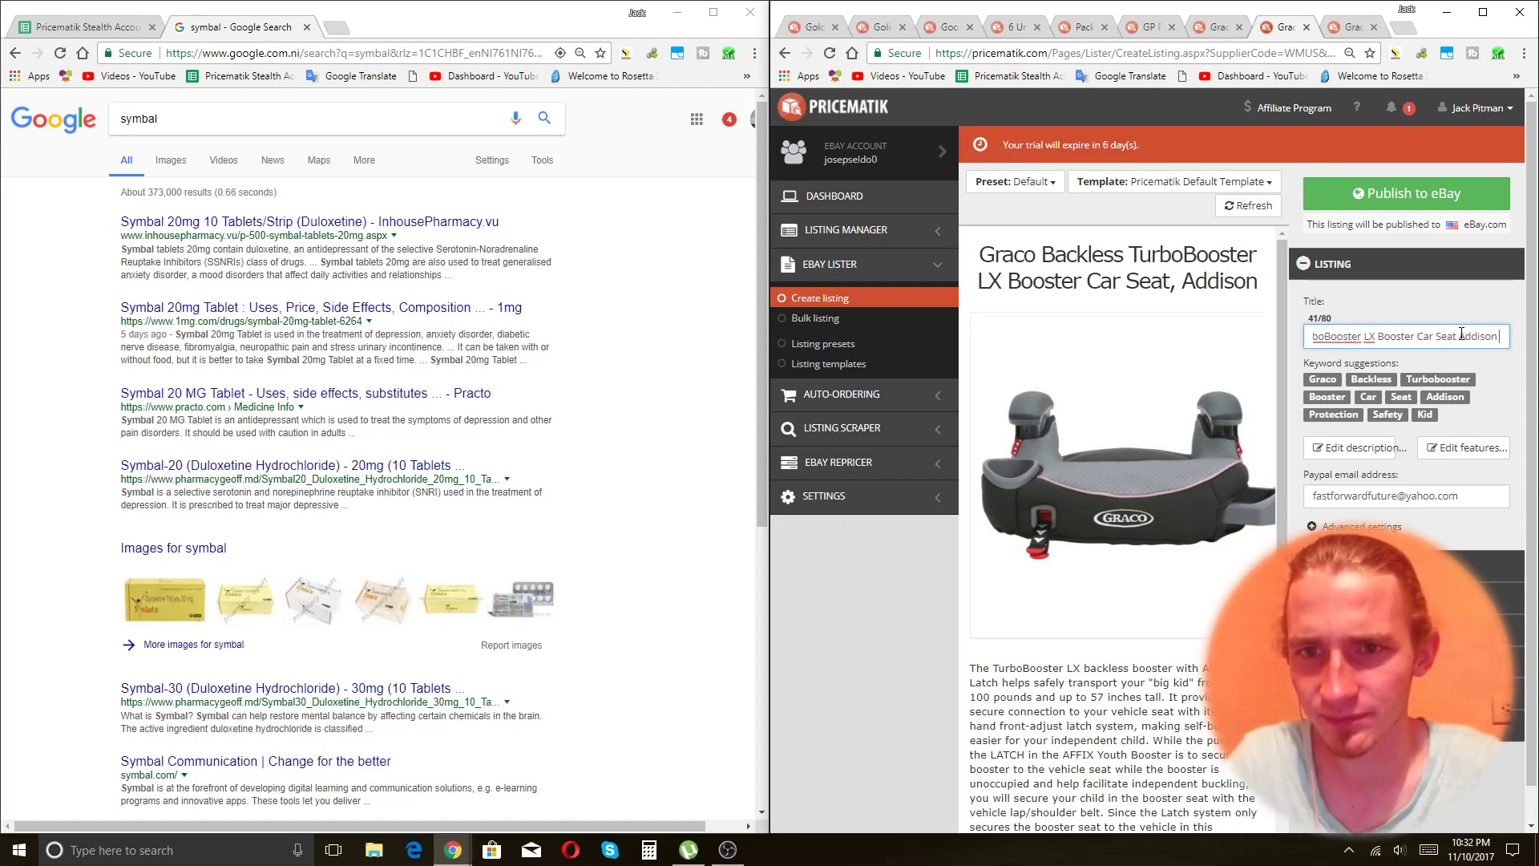
{"action": "type", "text": "Backles"}
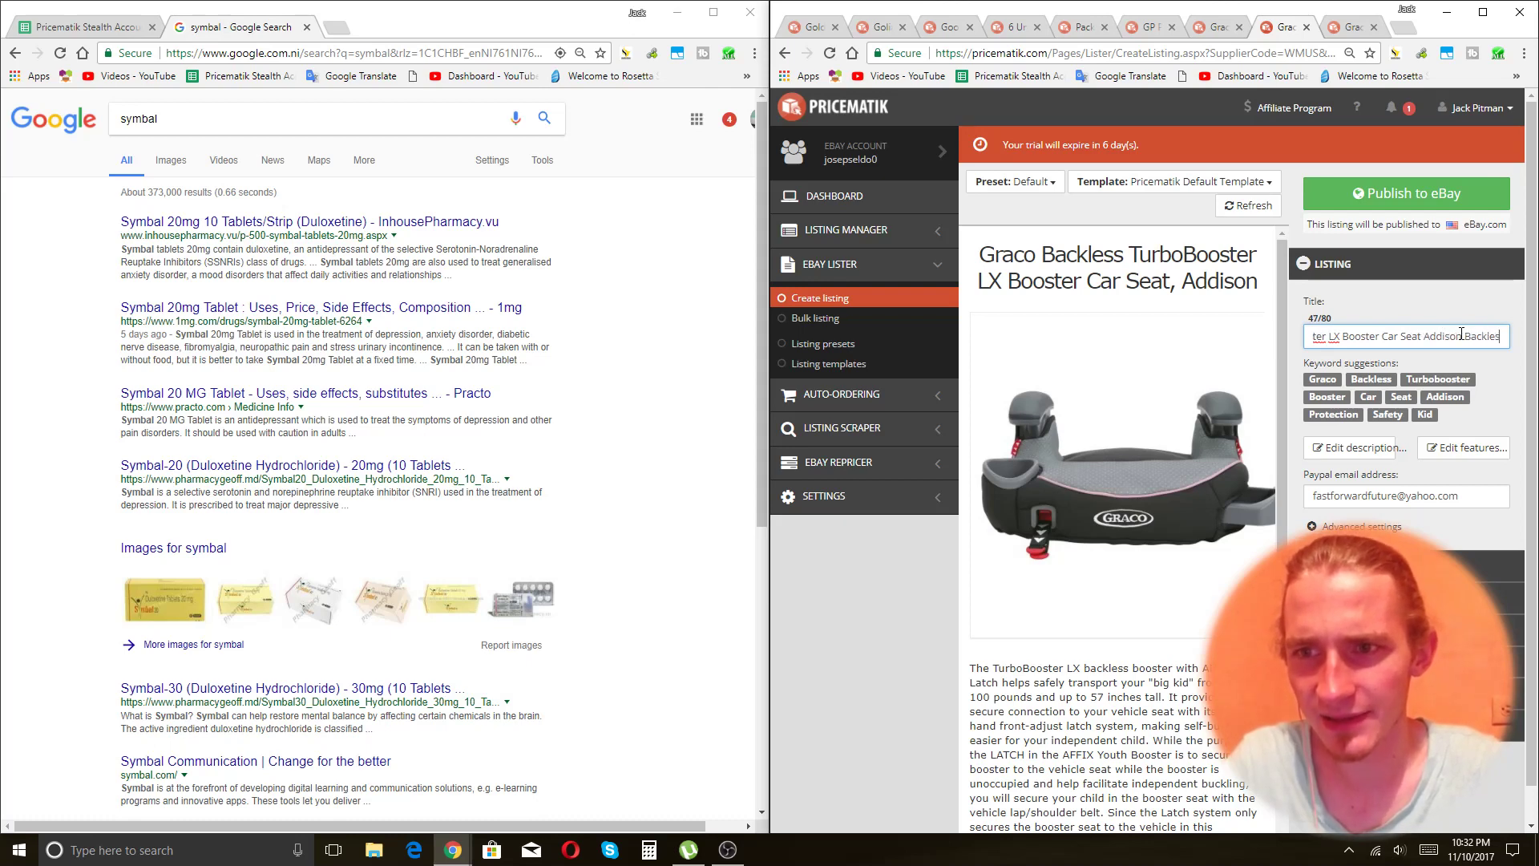
{"action": "type", "text": "s Adju"}
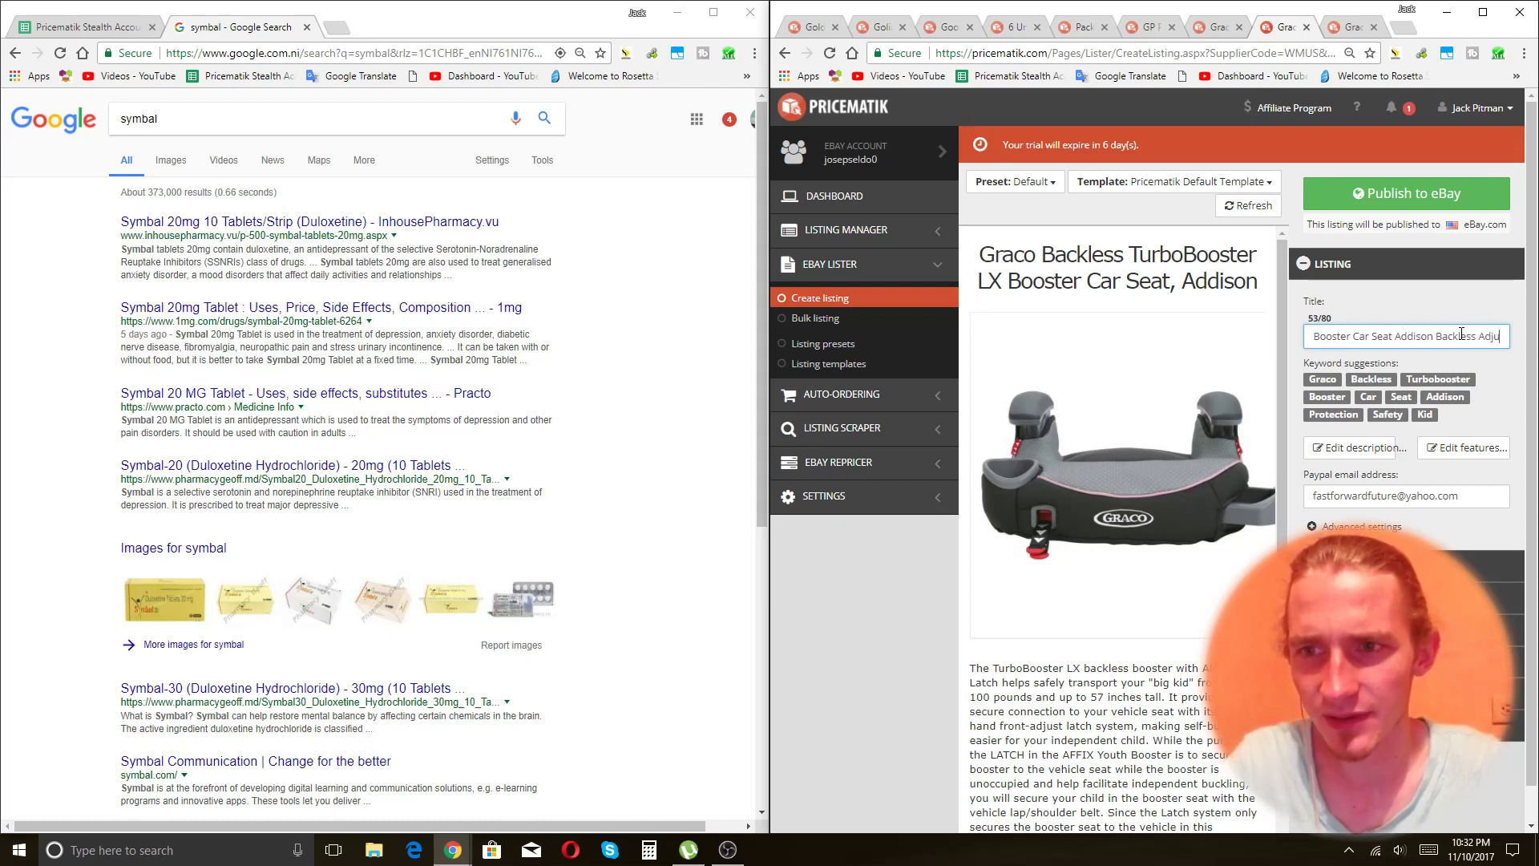
{"action": "type", "text": "stable Armrests"}
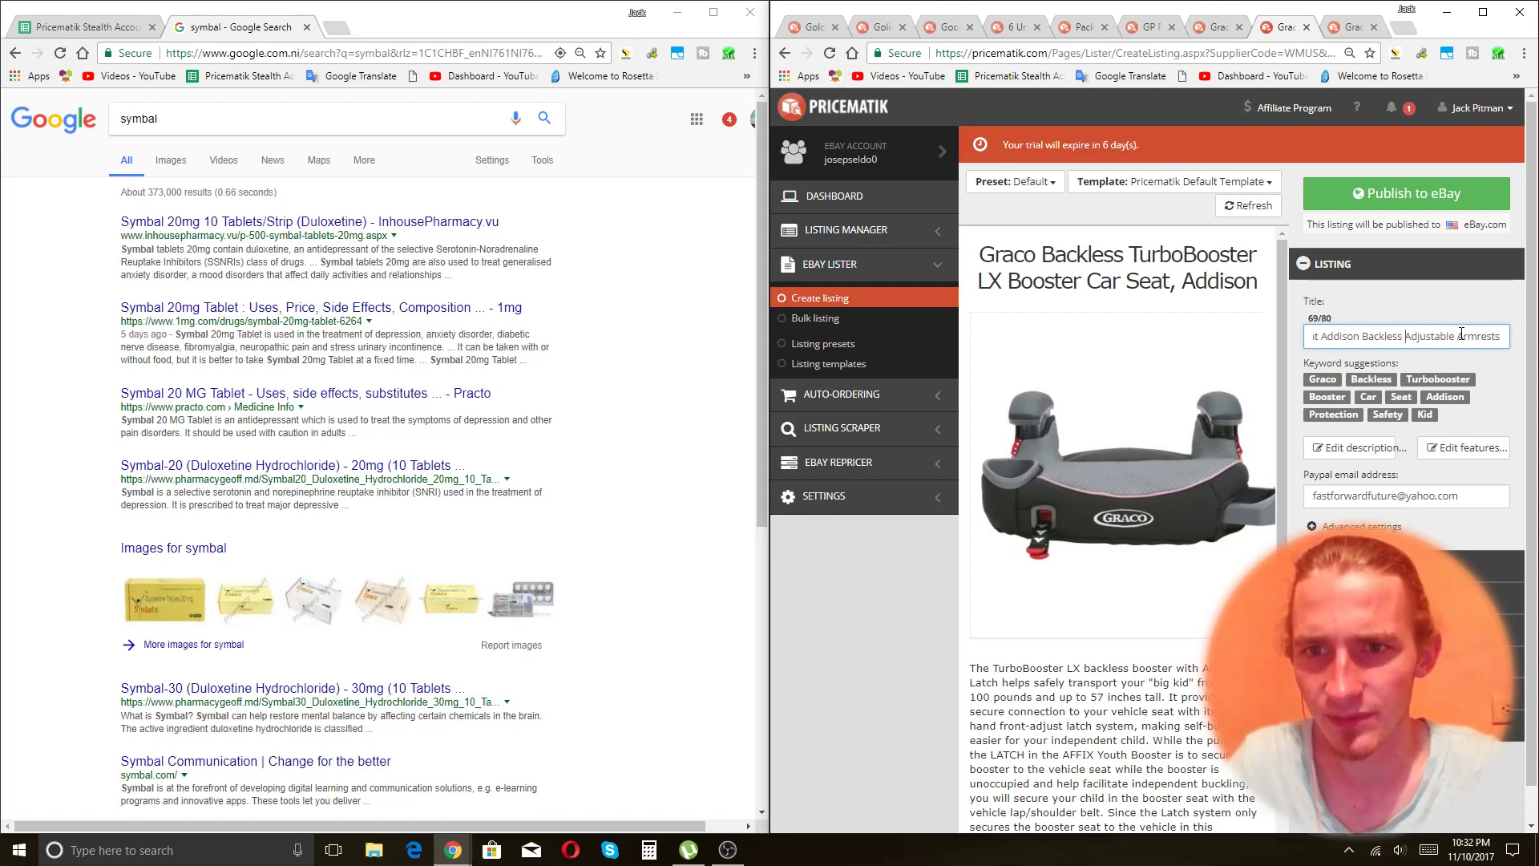
{"action": "key", "text": "End"}
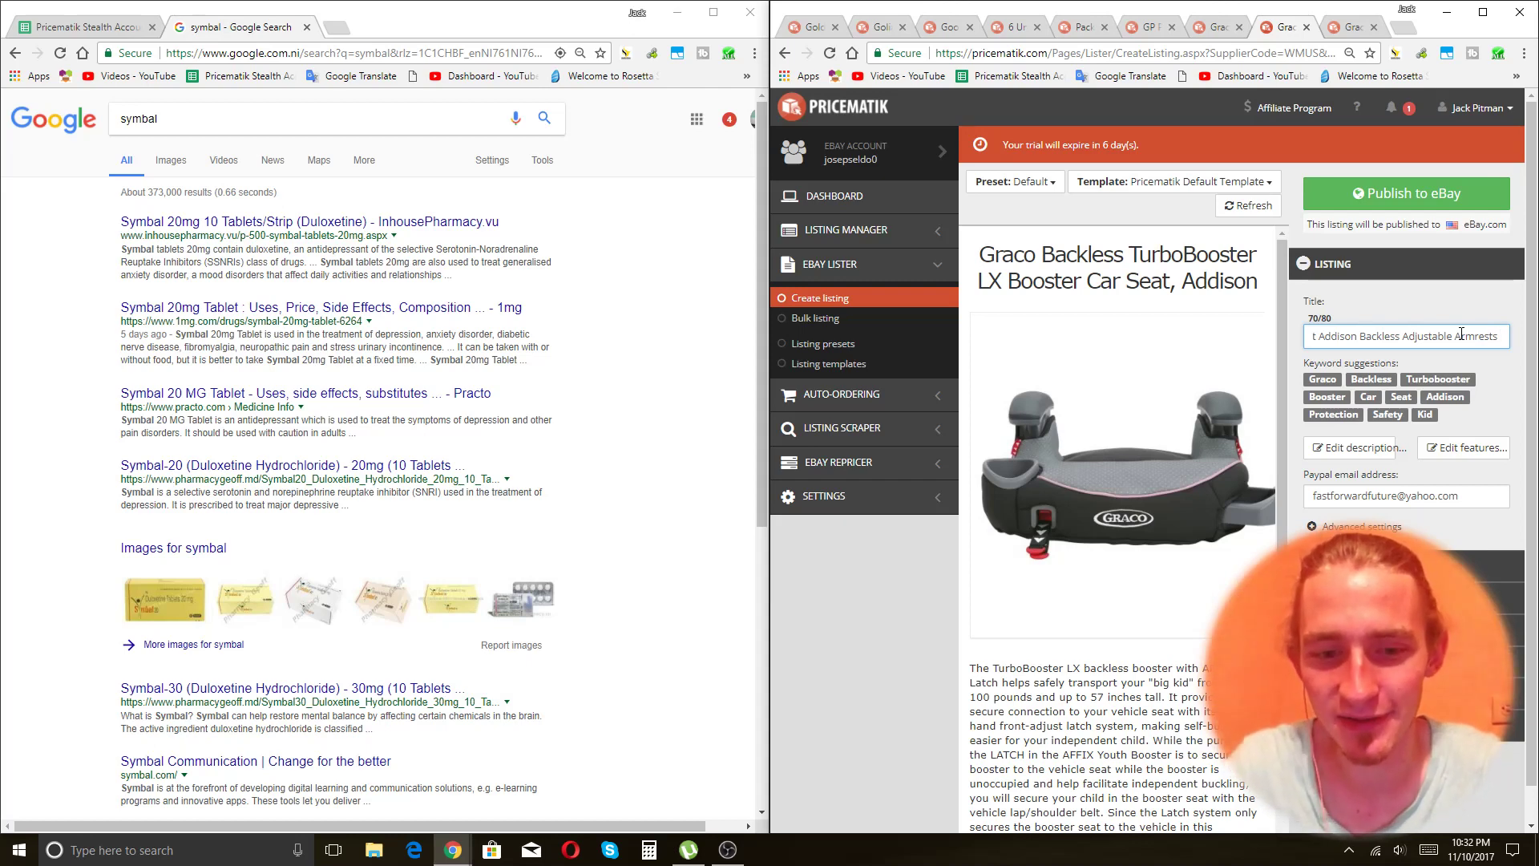
{"action": "type", "text": "40lb "}
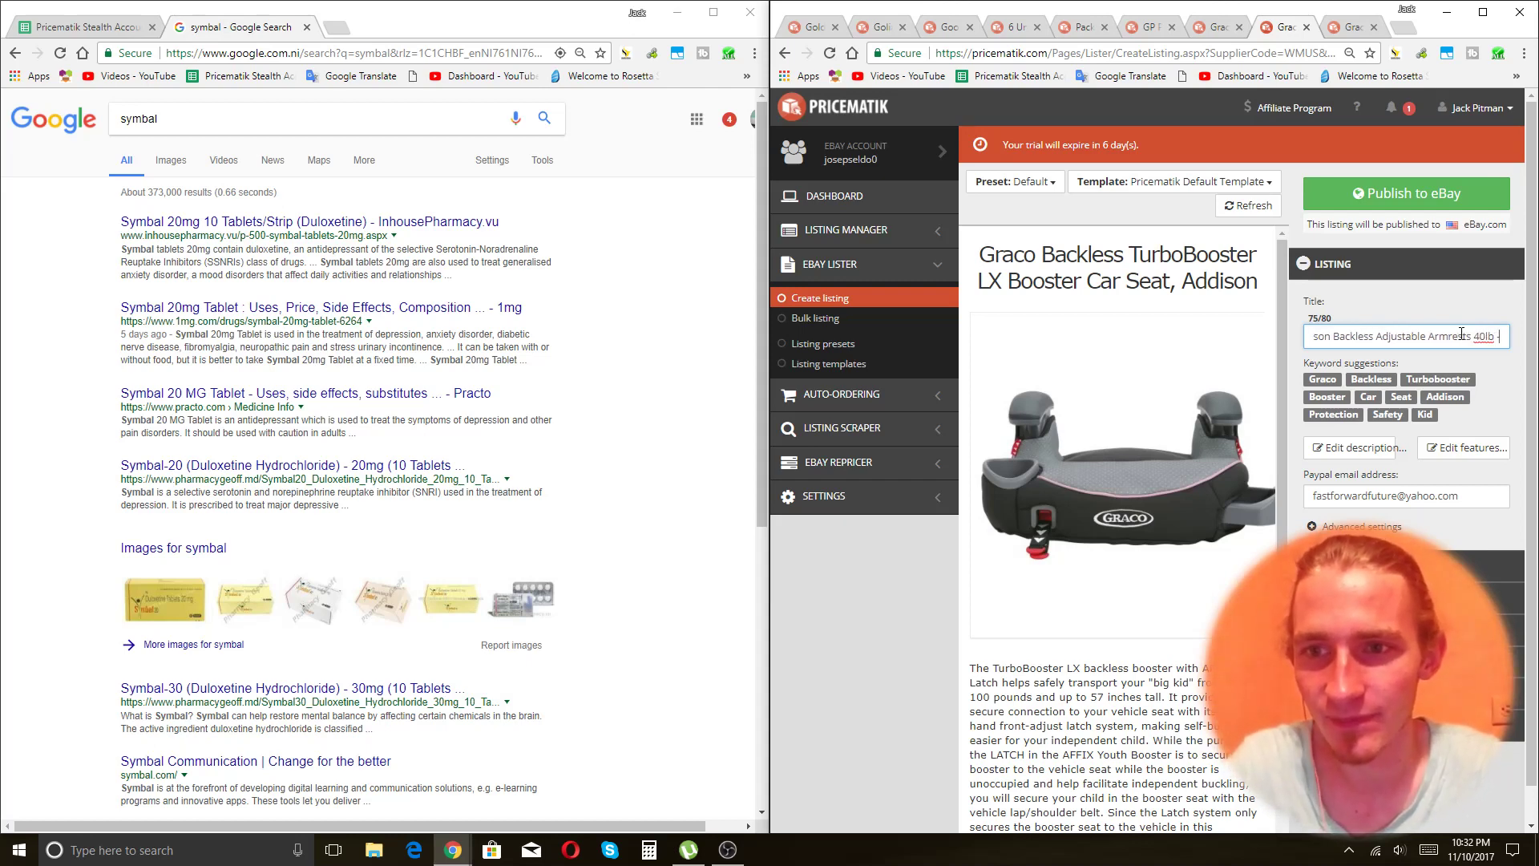
{"action": "type", "text": "-100"}
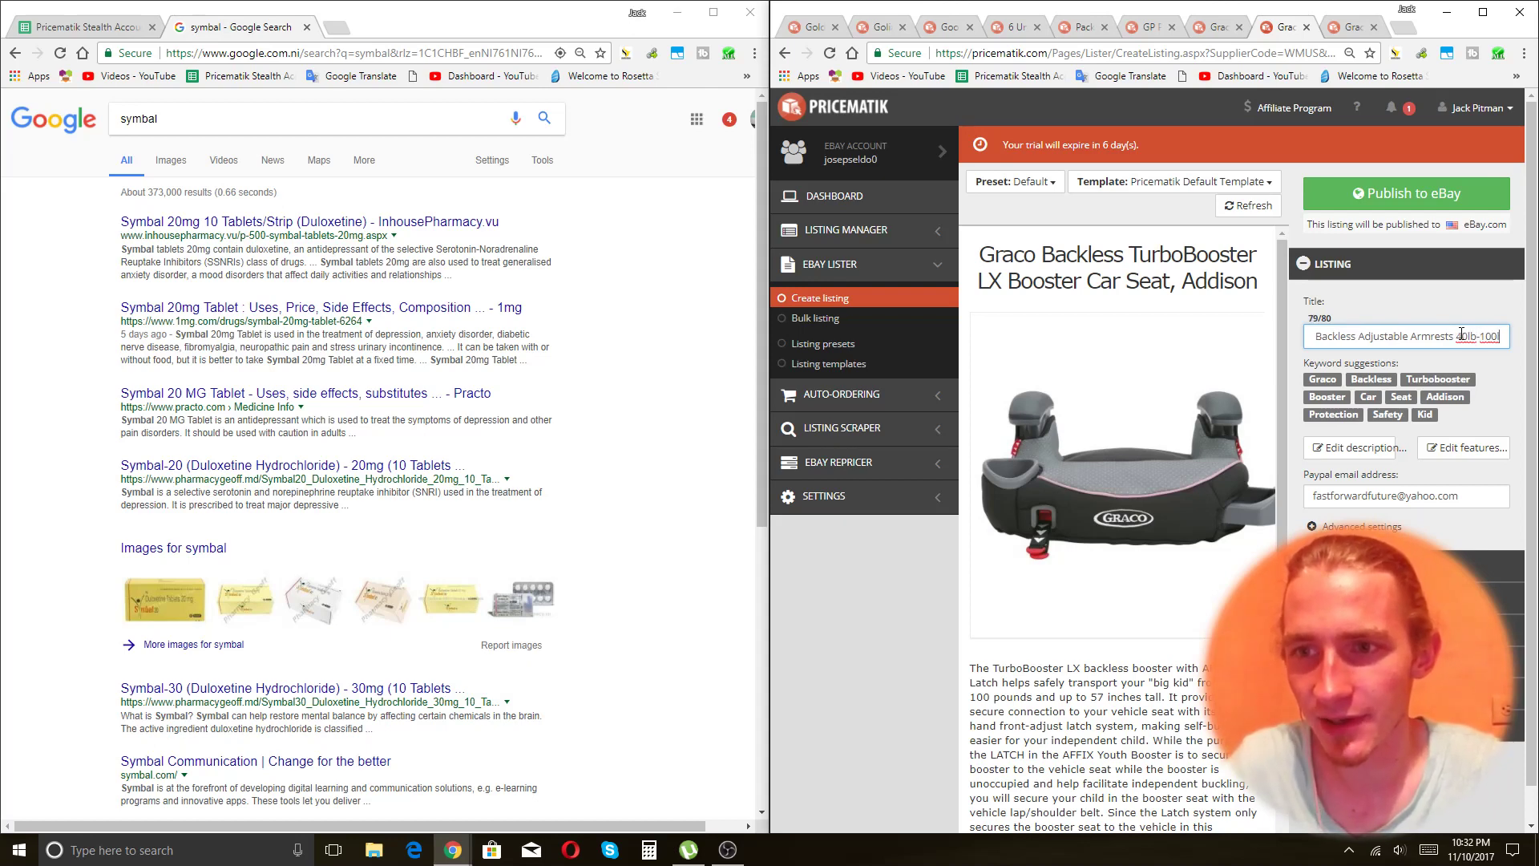
{"action": "type", "text": "b"}
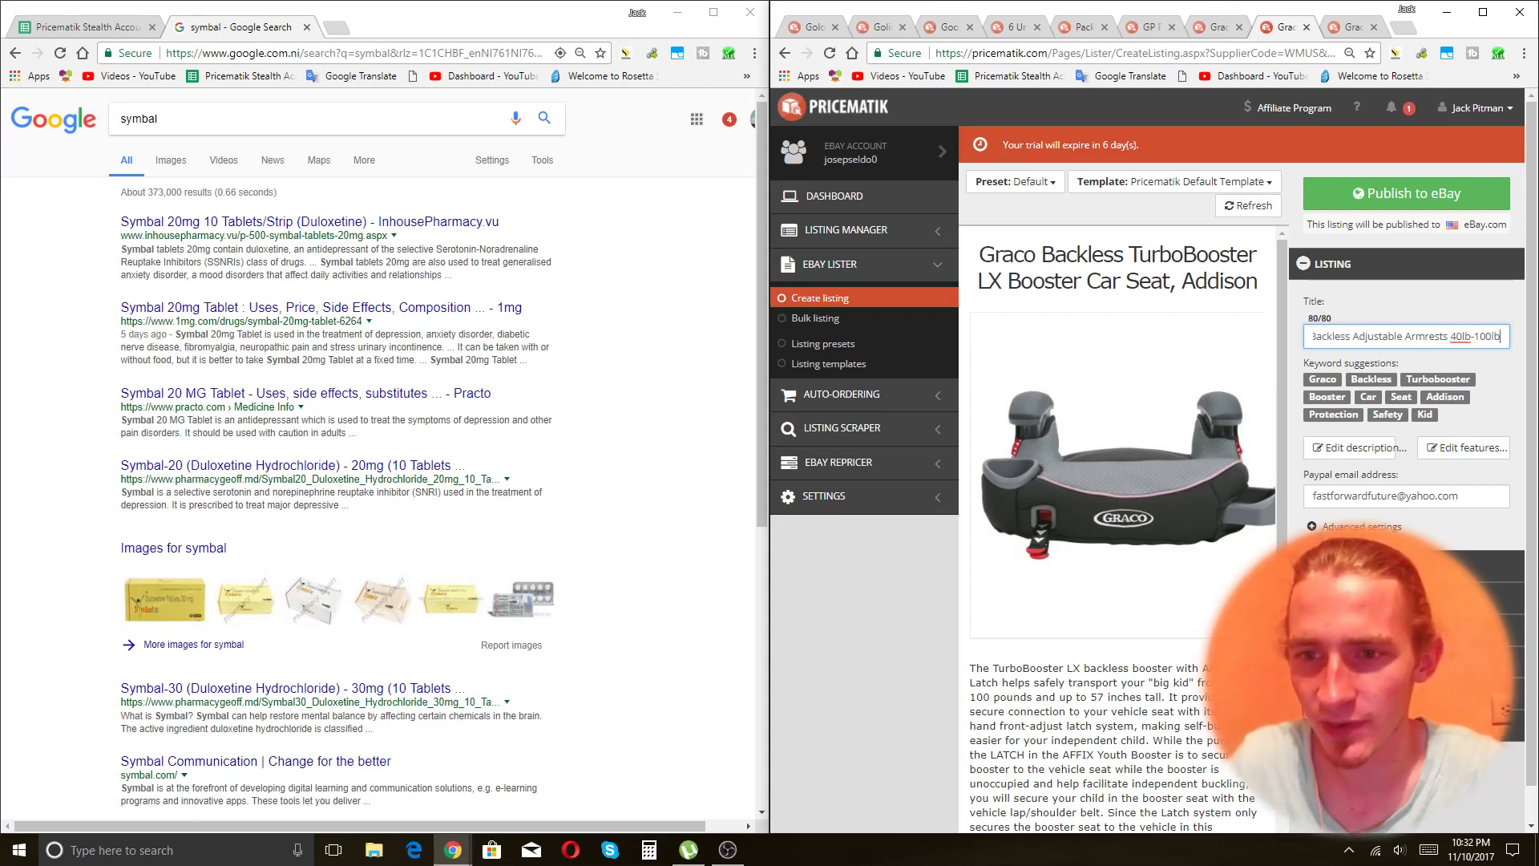
{"action": "key", "text": "Tab"}
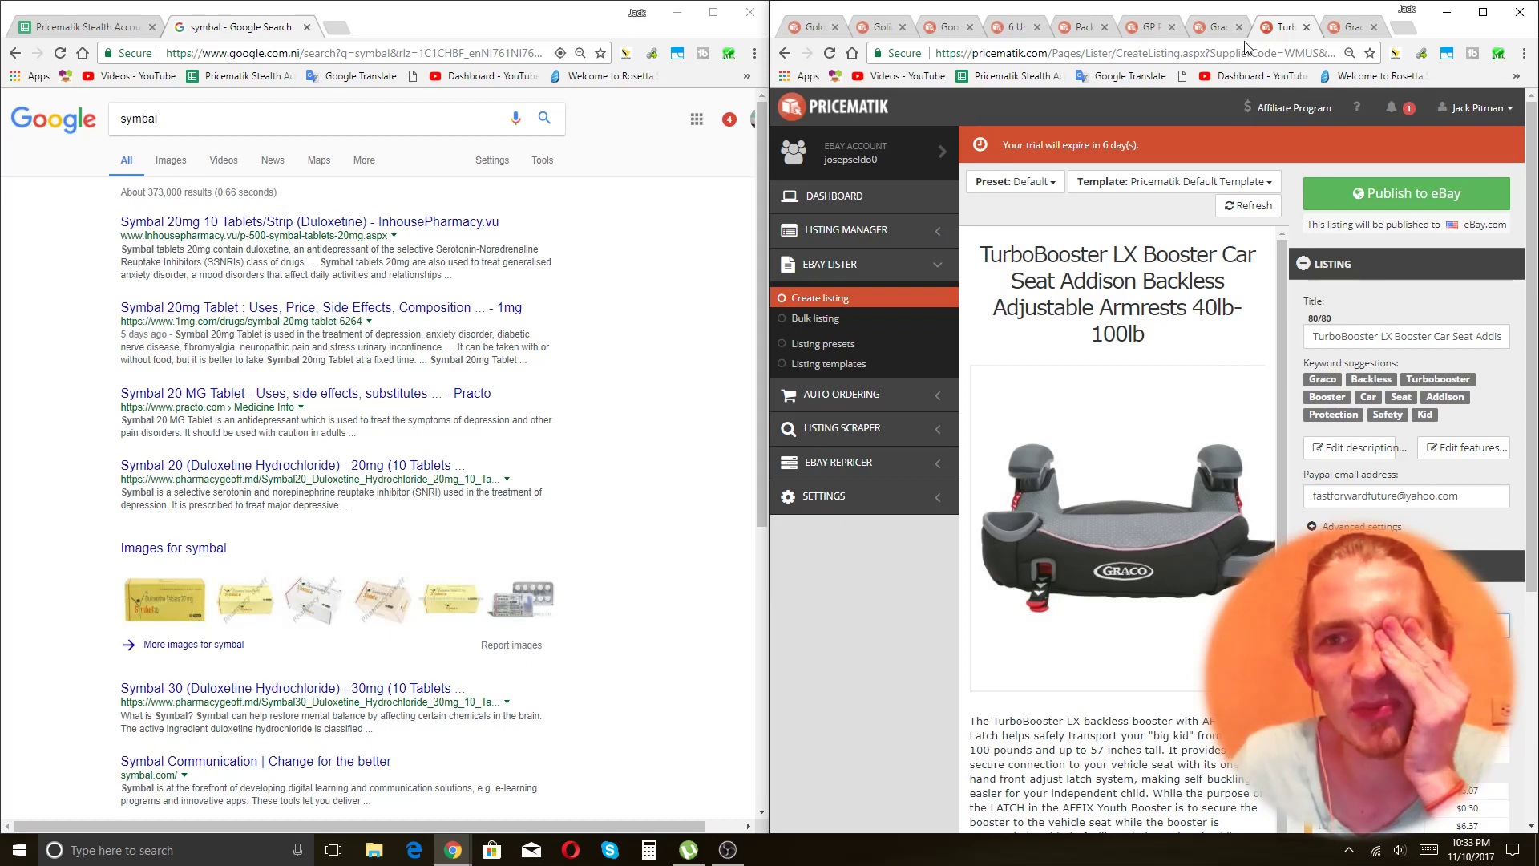
Check the publish results on the GP Percussion, shampoo, GoodNites and neighbouring listing tabs.
{"action": "left_click", "coordinate": [1209, 31]}
{"action": "left_click", "coordinate": [1150, 31]}
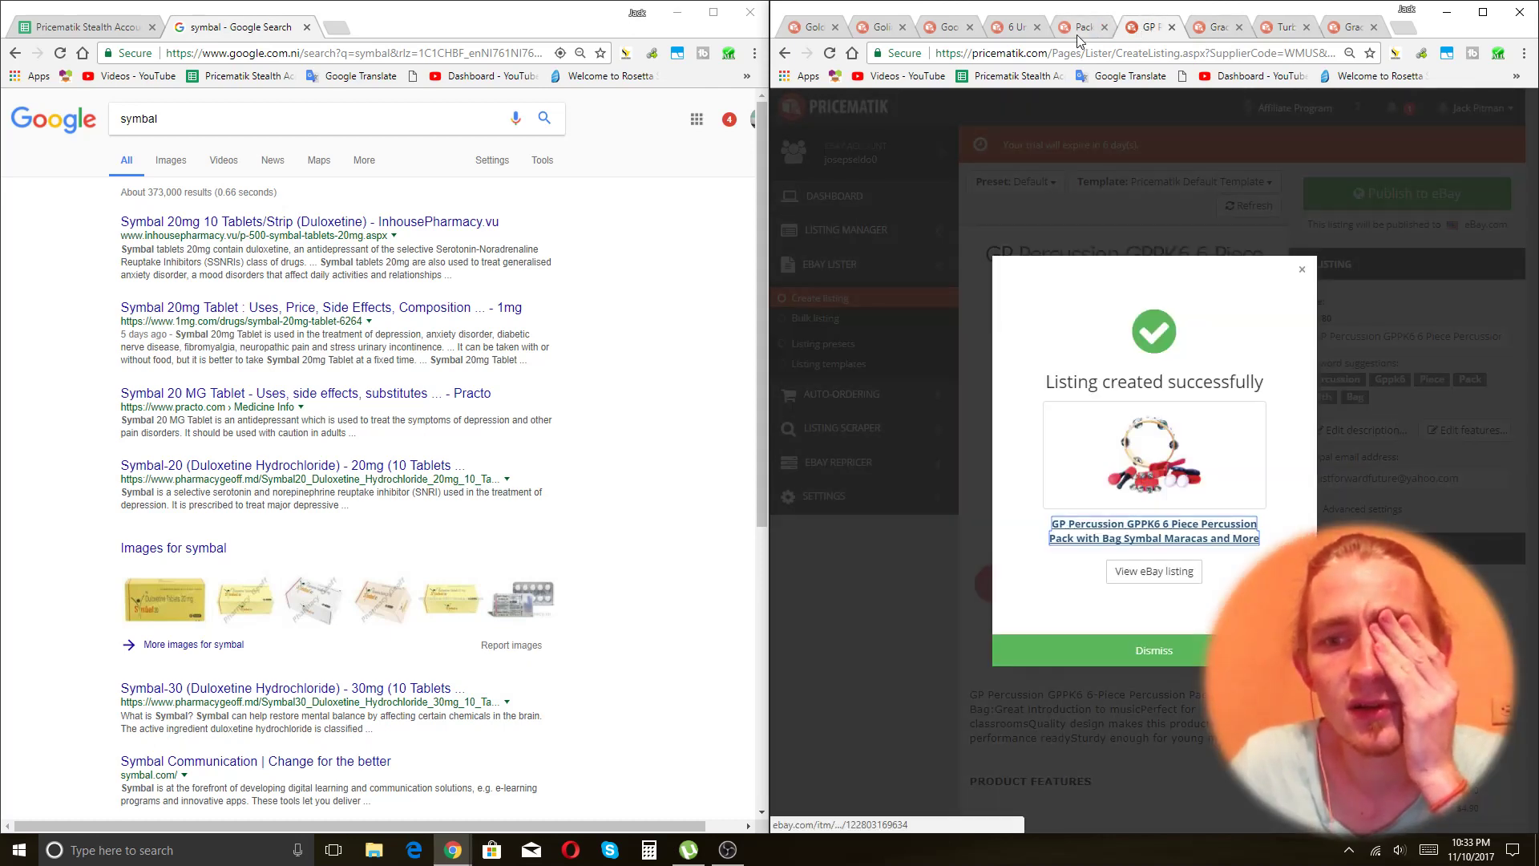
{"action": "left_click", "coordinate": [1081, 30]}
{"action": "left_click", "coordinate": [1016, 31]}
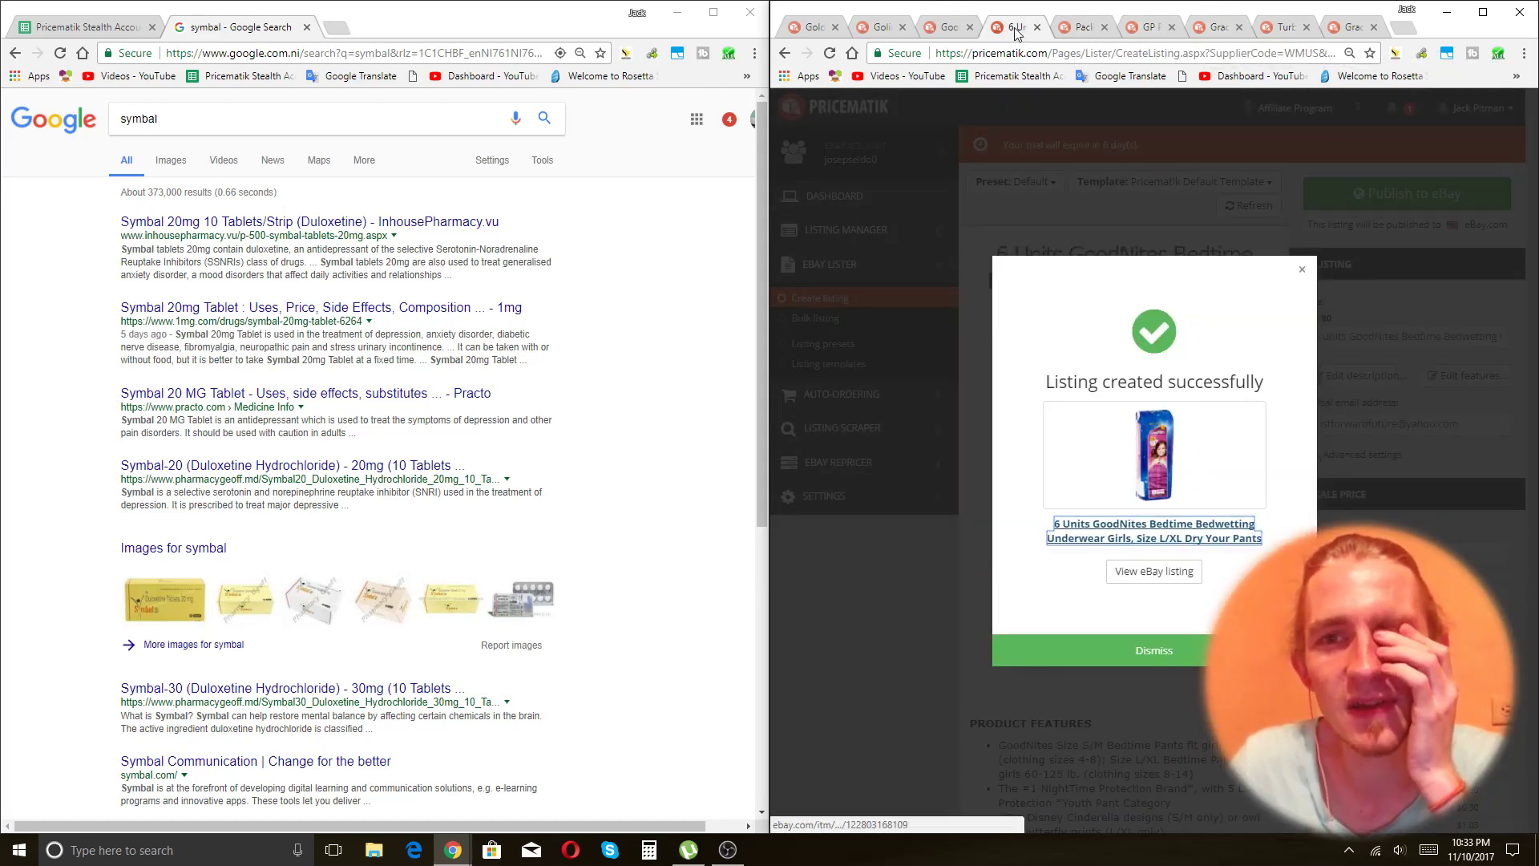
{"action": "left_click", "coordinate": [946, 29]}
{"action": "left_click", "coordinate": [1287, 31]}
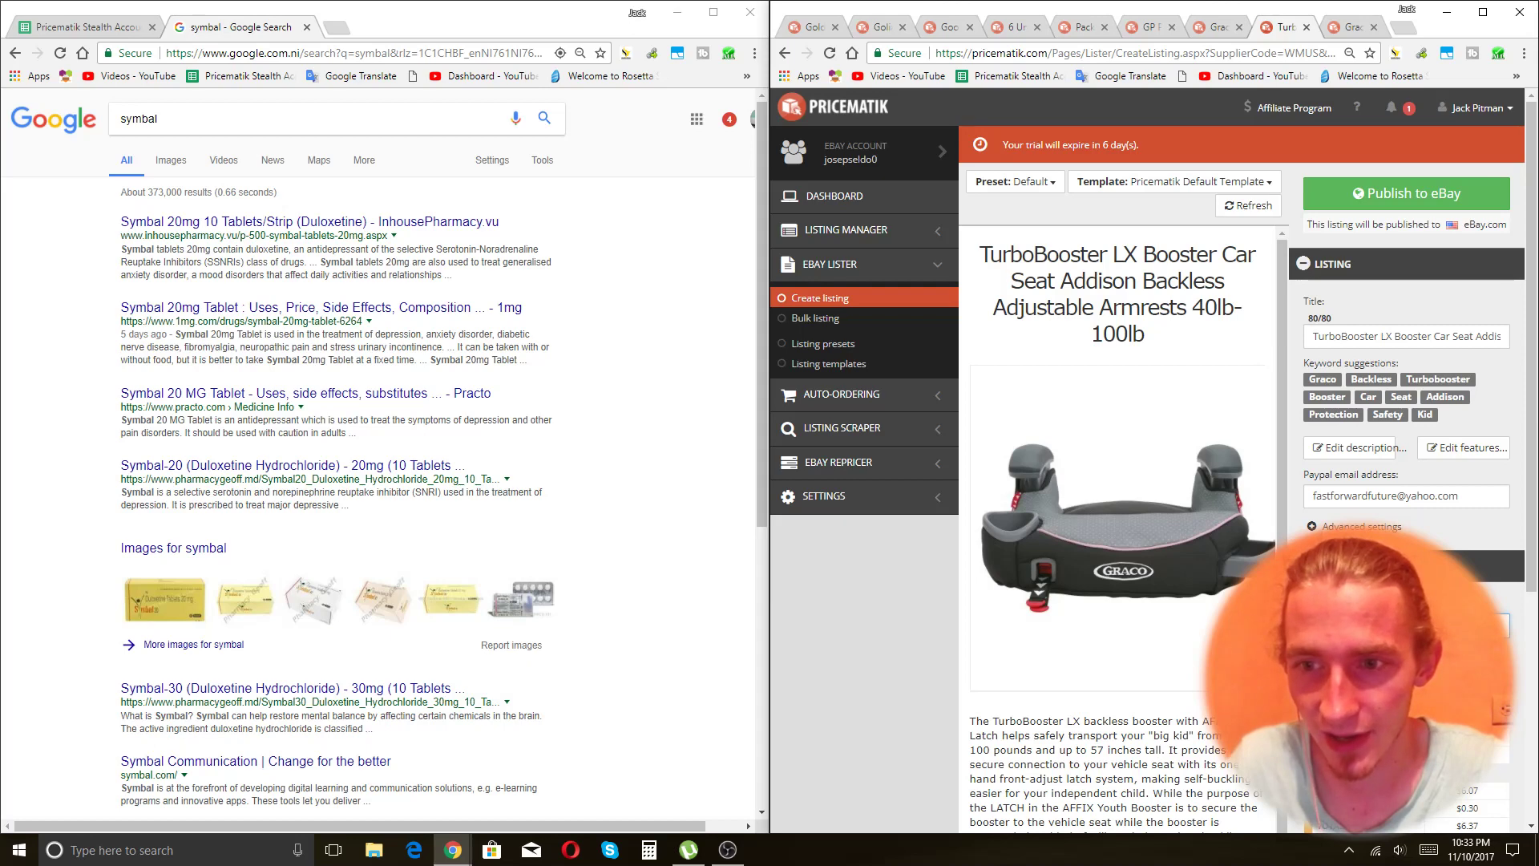
Compute 28+6=34 in Calculator, then publish the TurboBooster listing to eBay.
{"action": "left_click", "coordinate": [649, 850]}
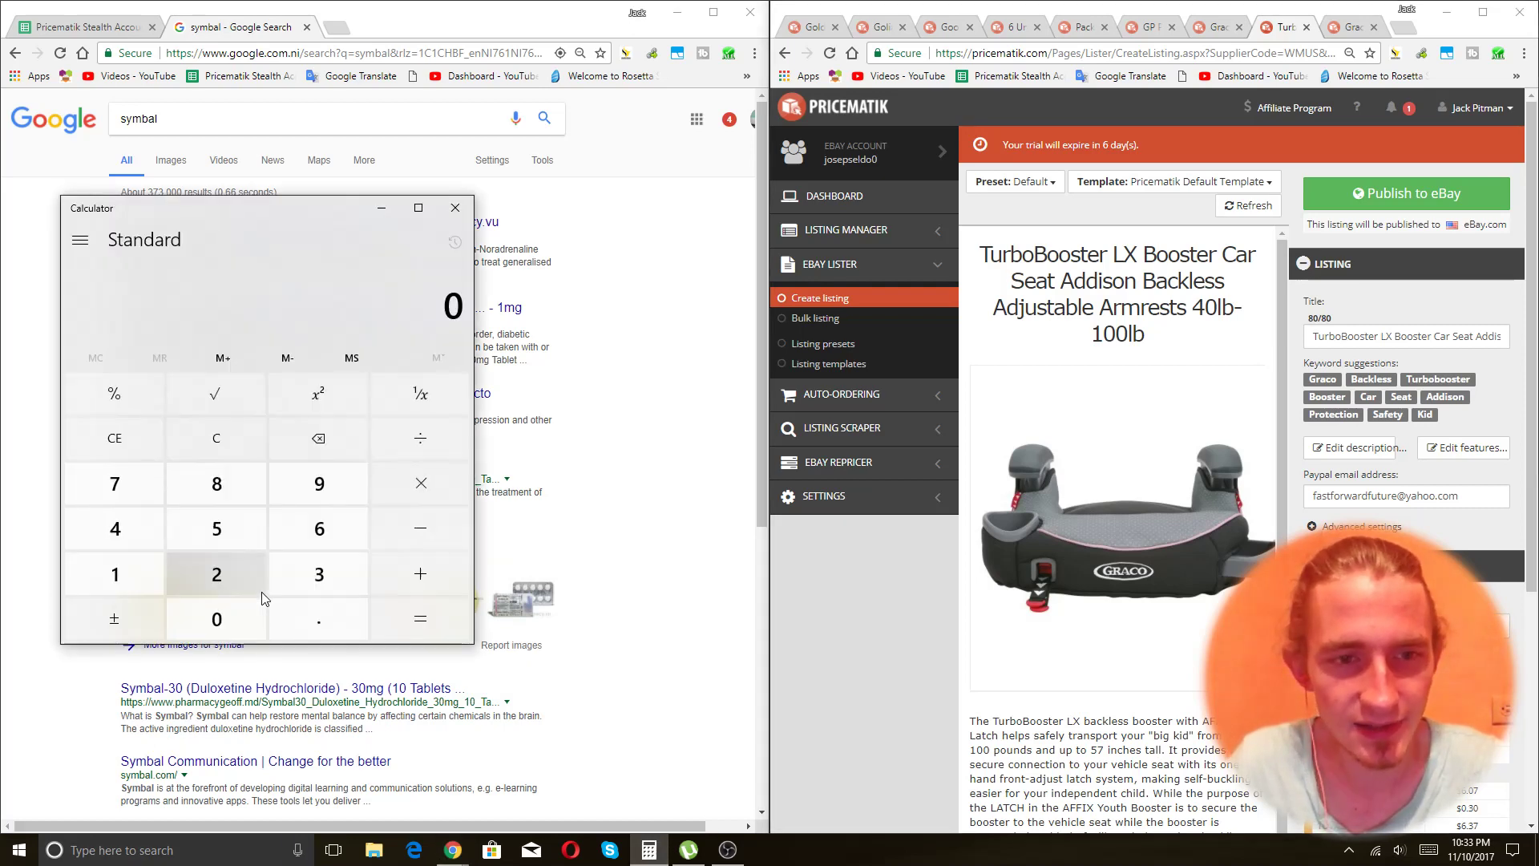
{"action": "left_click", "coordinate": [261, 592]}
{"action": "key", "text": "8"}
{"action": "left_click", "coordinate": [401, 574]}
{"action": "key", "text": "6"}
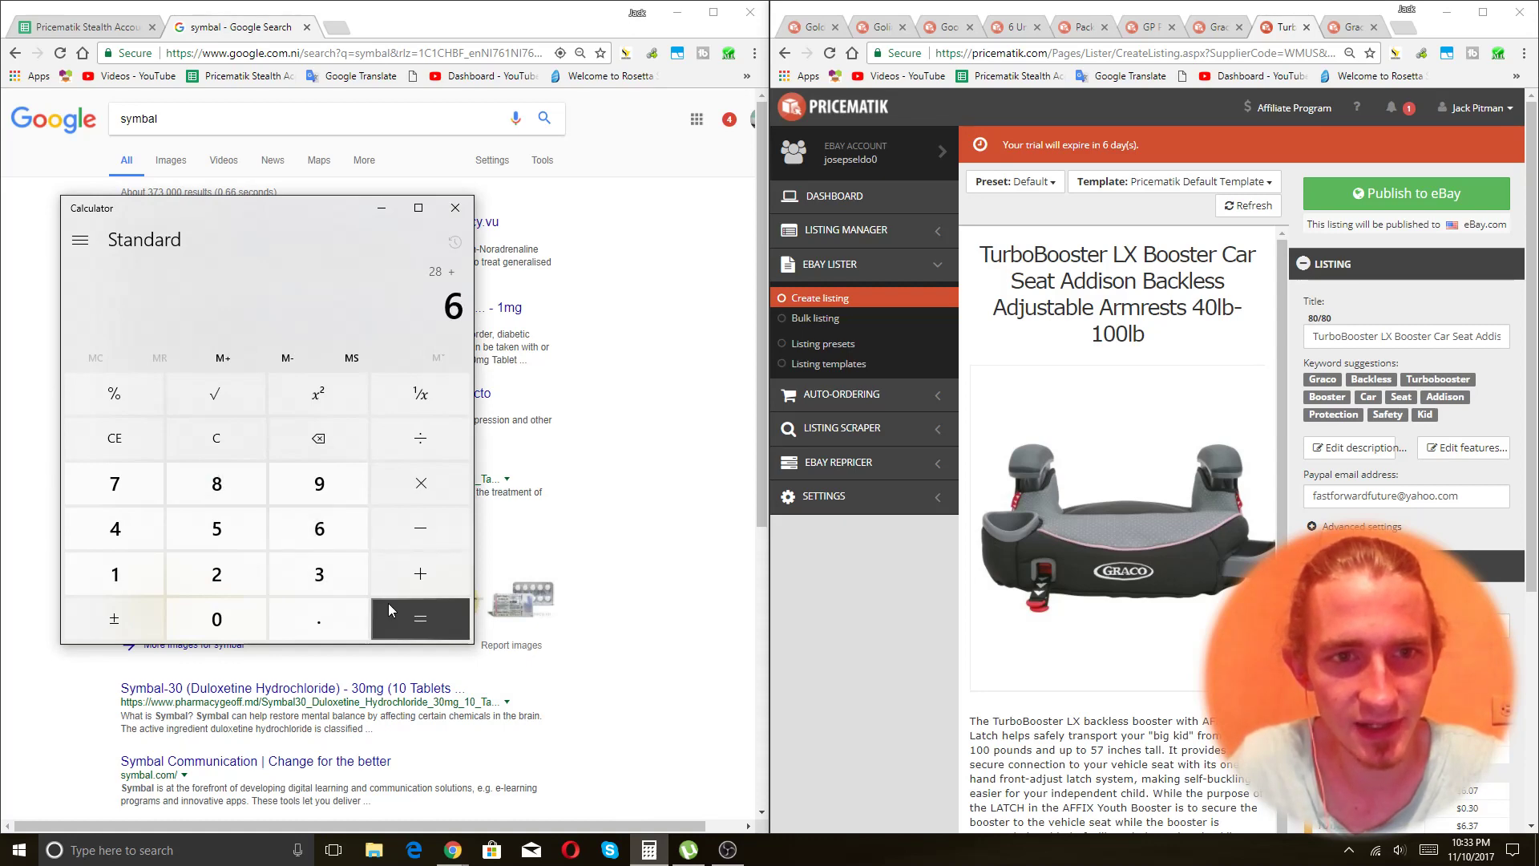
{"action": "left_click", "coordinate": [388, 603]}
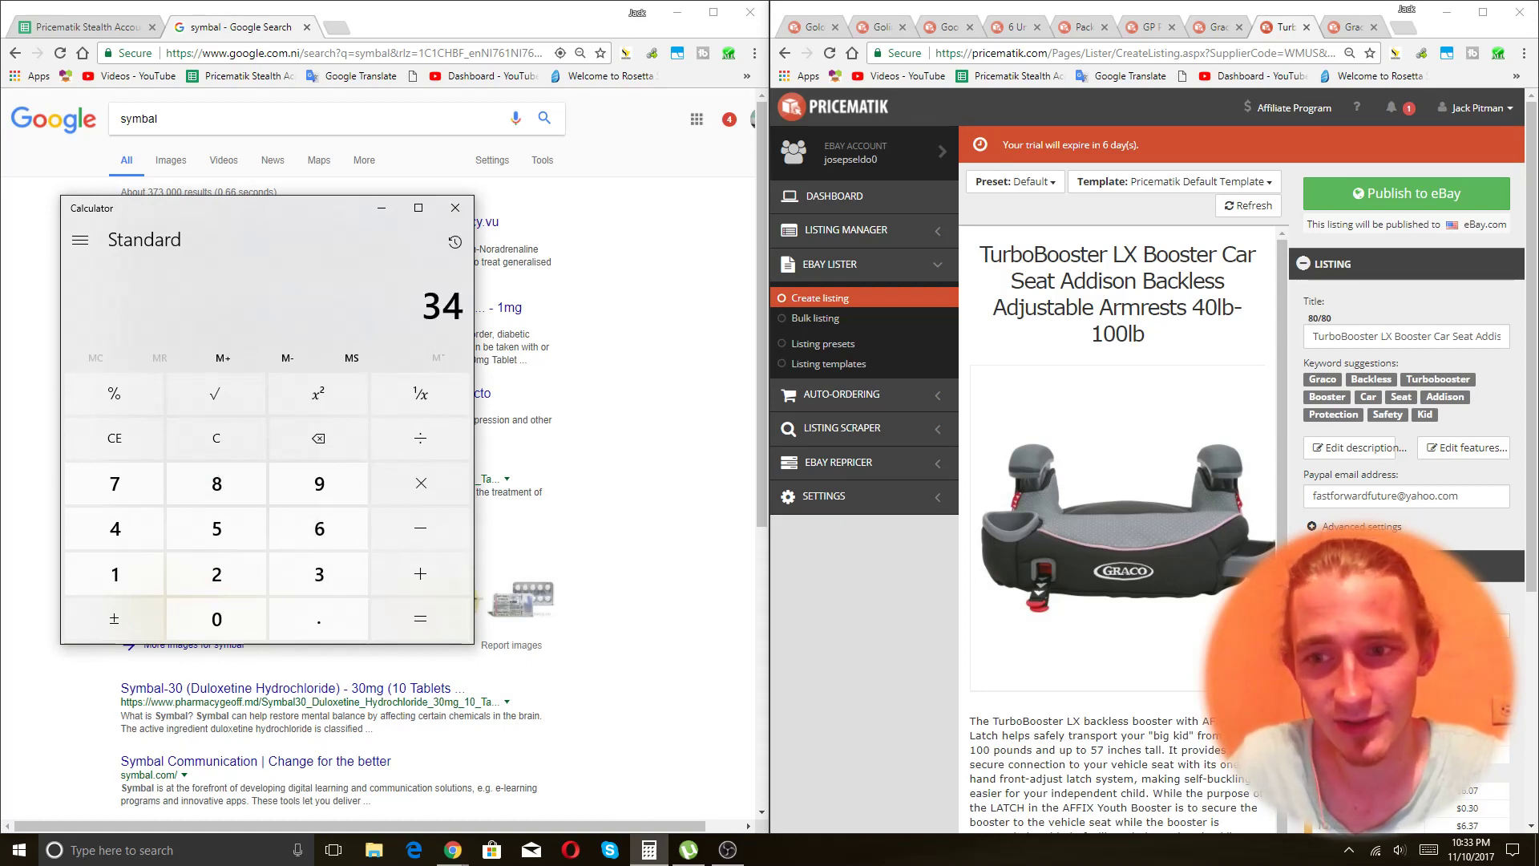
{"action": "left_click", "coordinate": [1363, 642]}
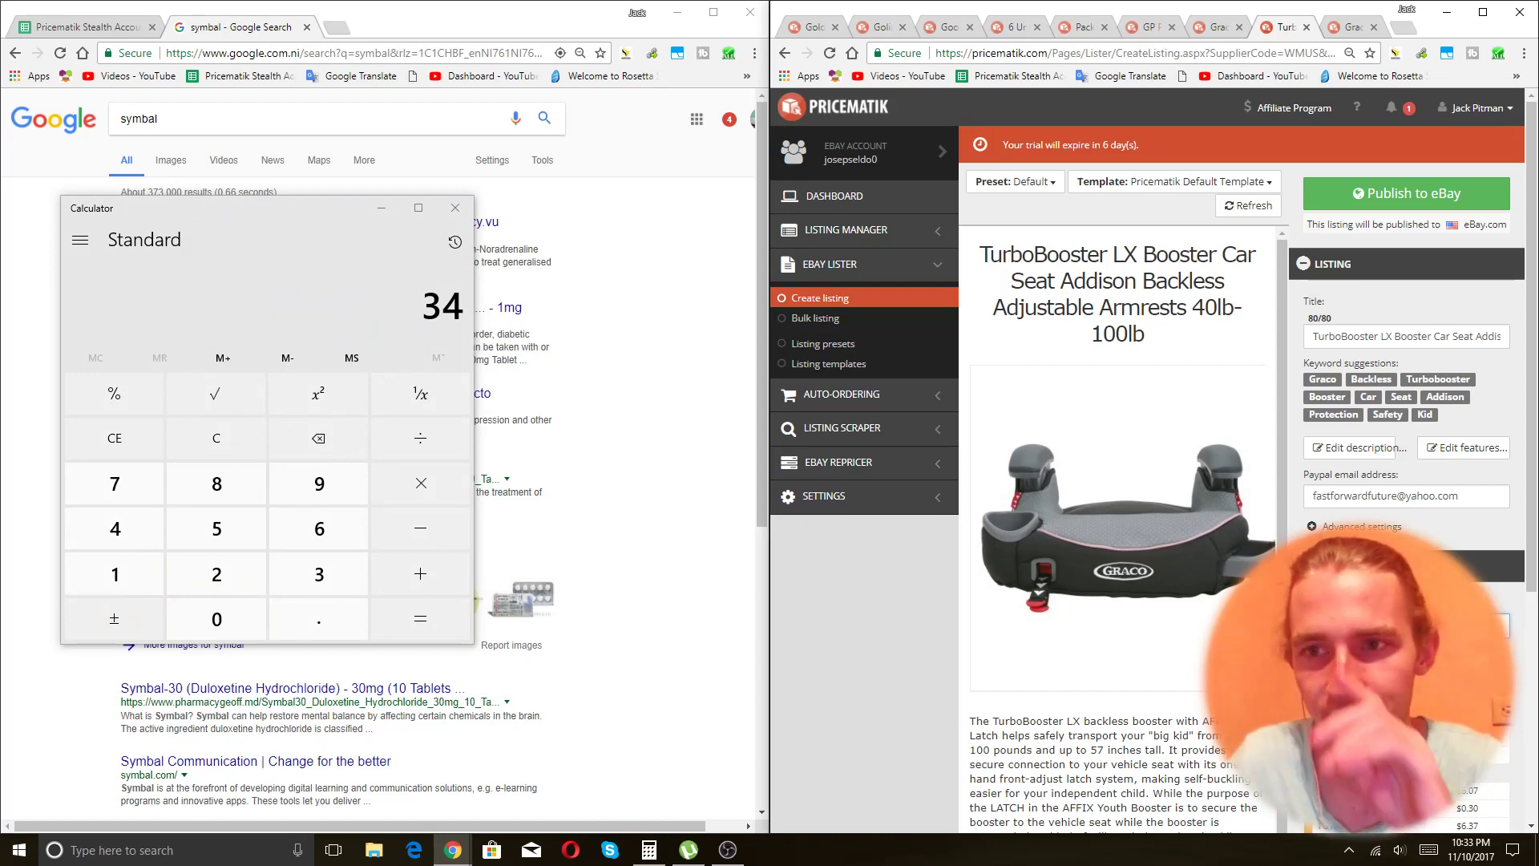
{"action": "left_click", "coordinate": [1408, 192]}
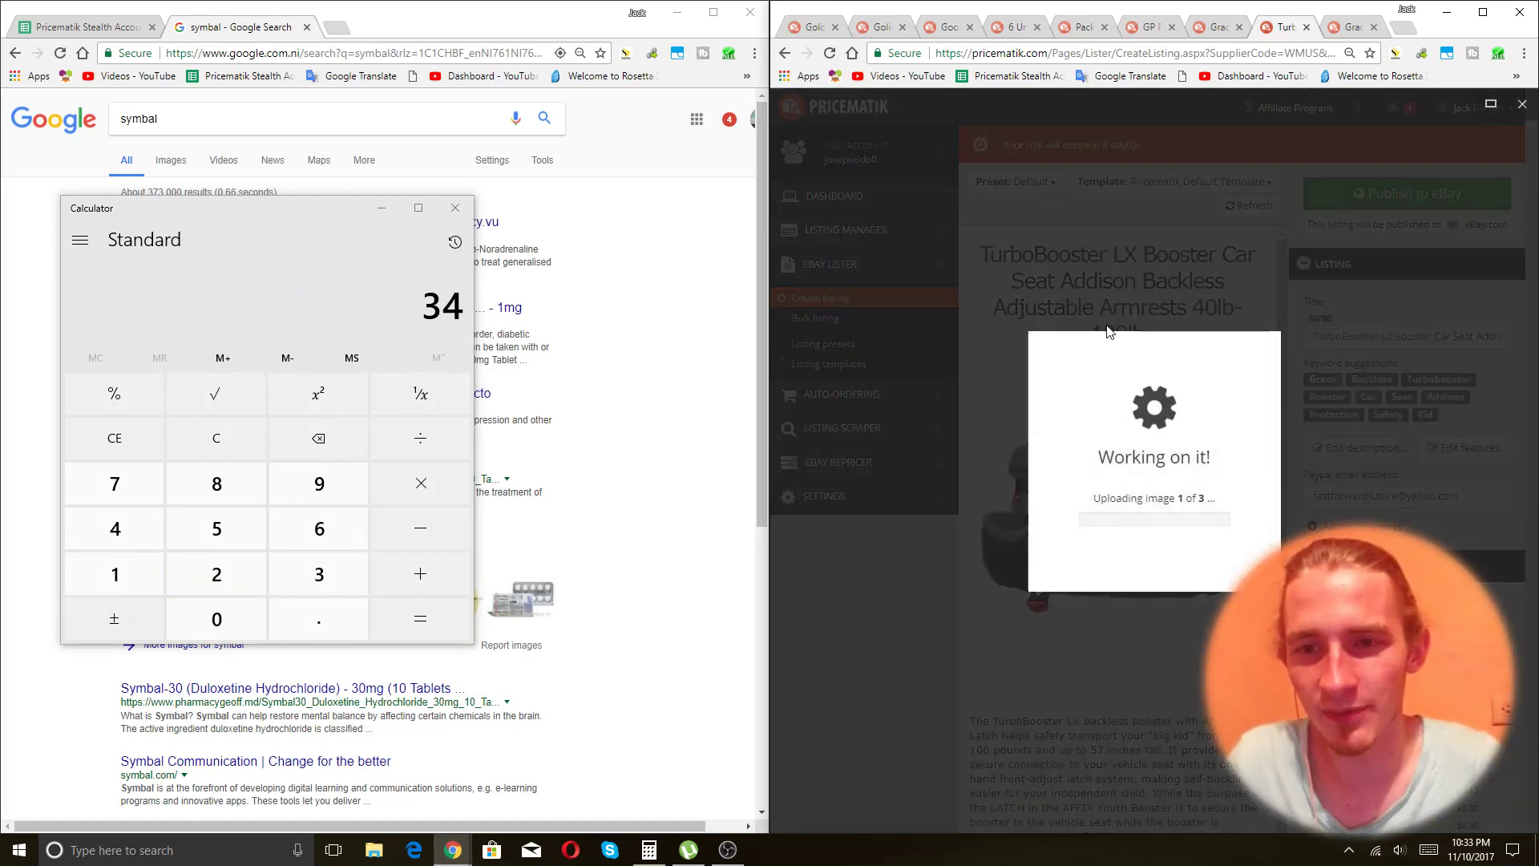
{"action": "key", "text": "ctrl+Tab"}
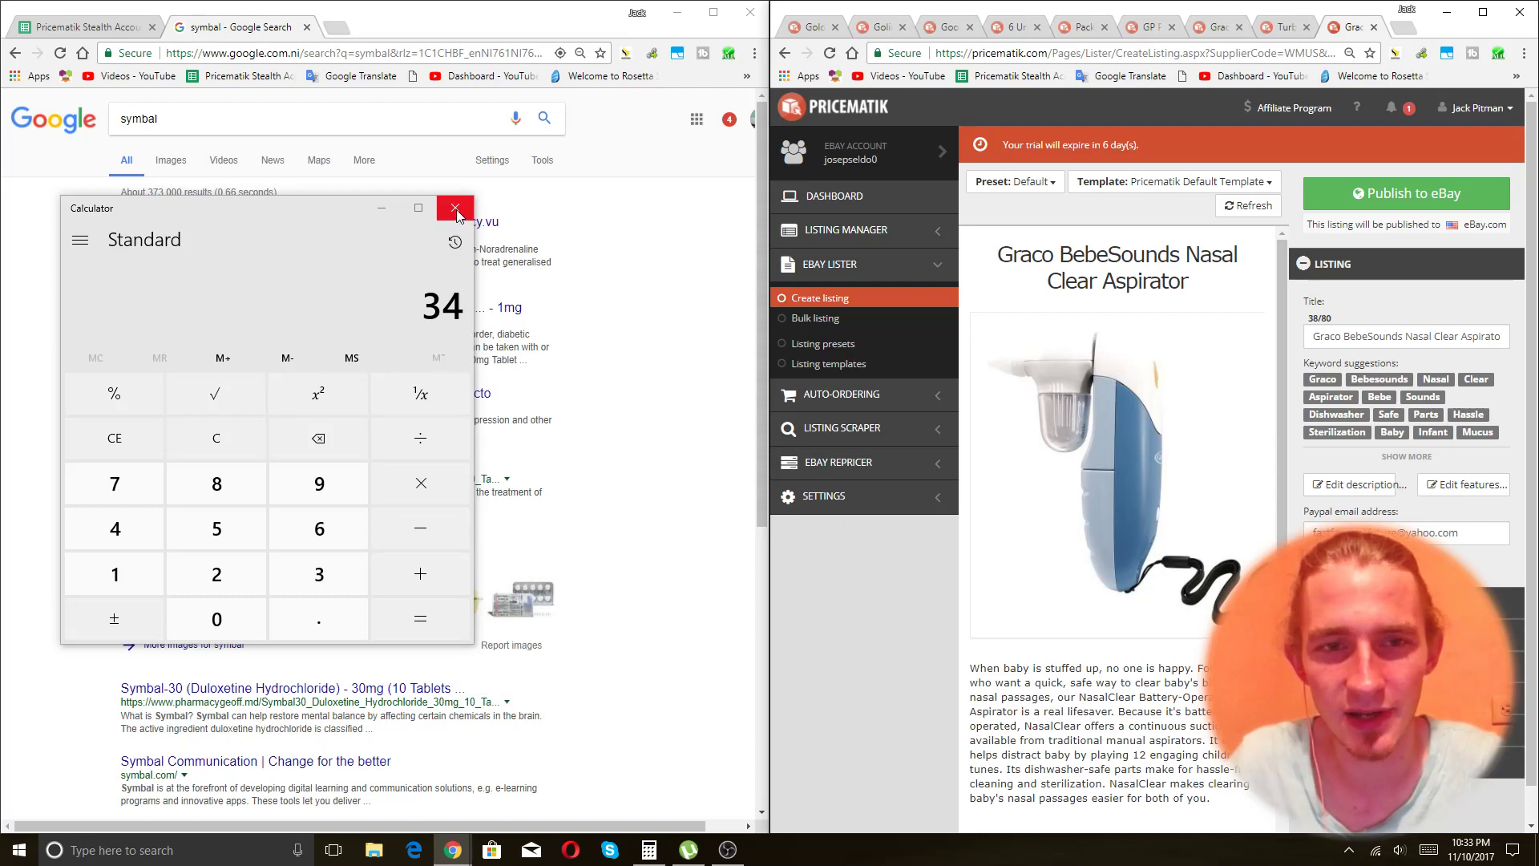
Add 'Keep Baby Nose Clear Reduce Crying' to the aspirator title (73/80) and publish it to eBay.
{"action": "left_click", "coordinate": [456, 208]}
{"action": "left_click", "coordinate": [1393, 338]}
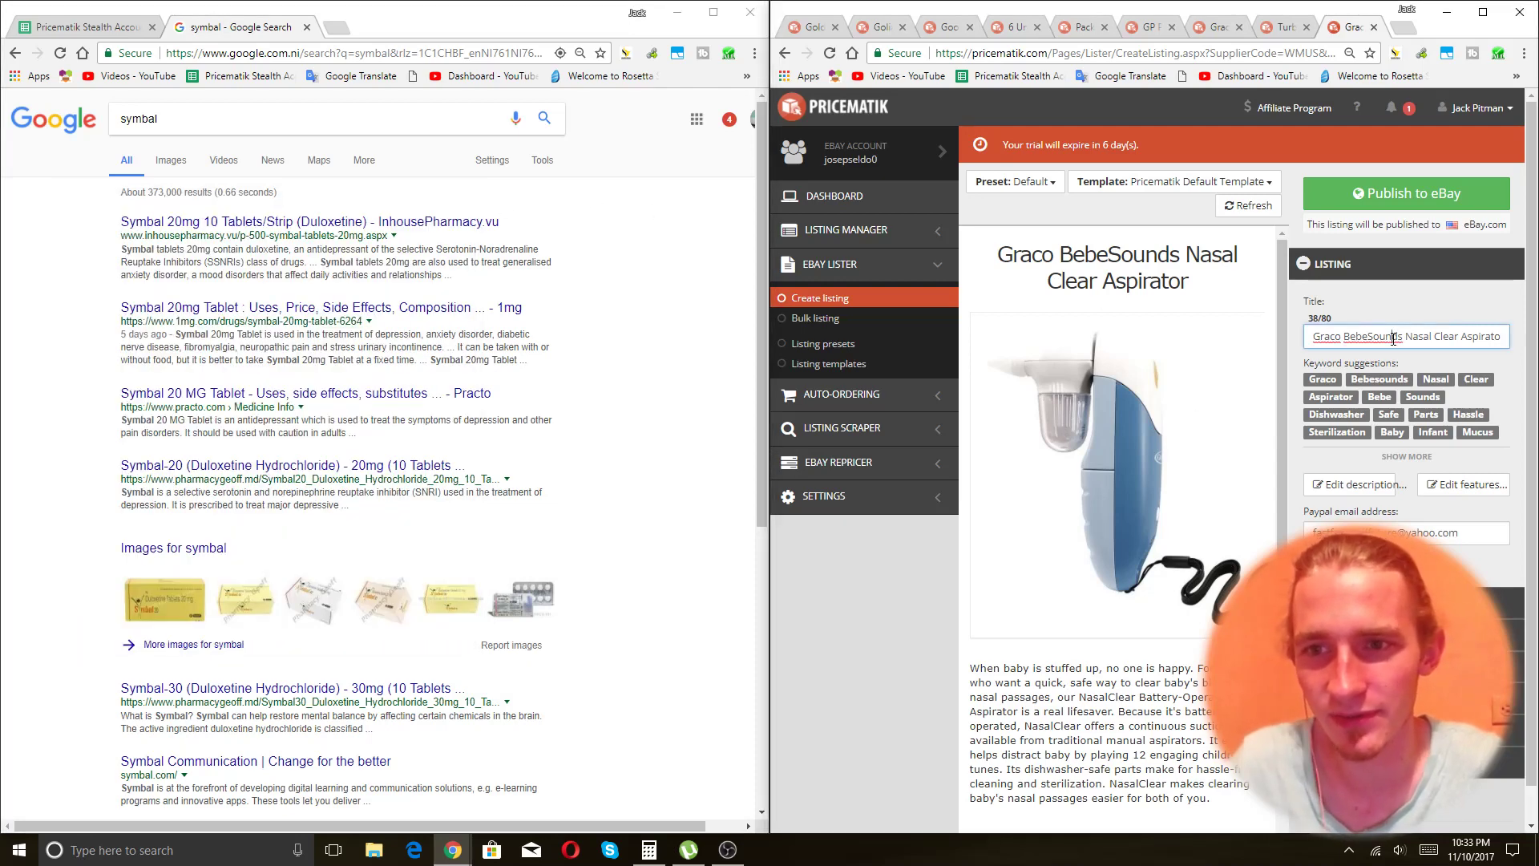
{"action": "key", "text": "End"}
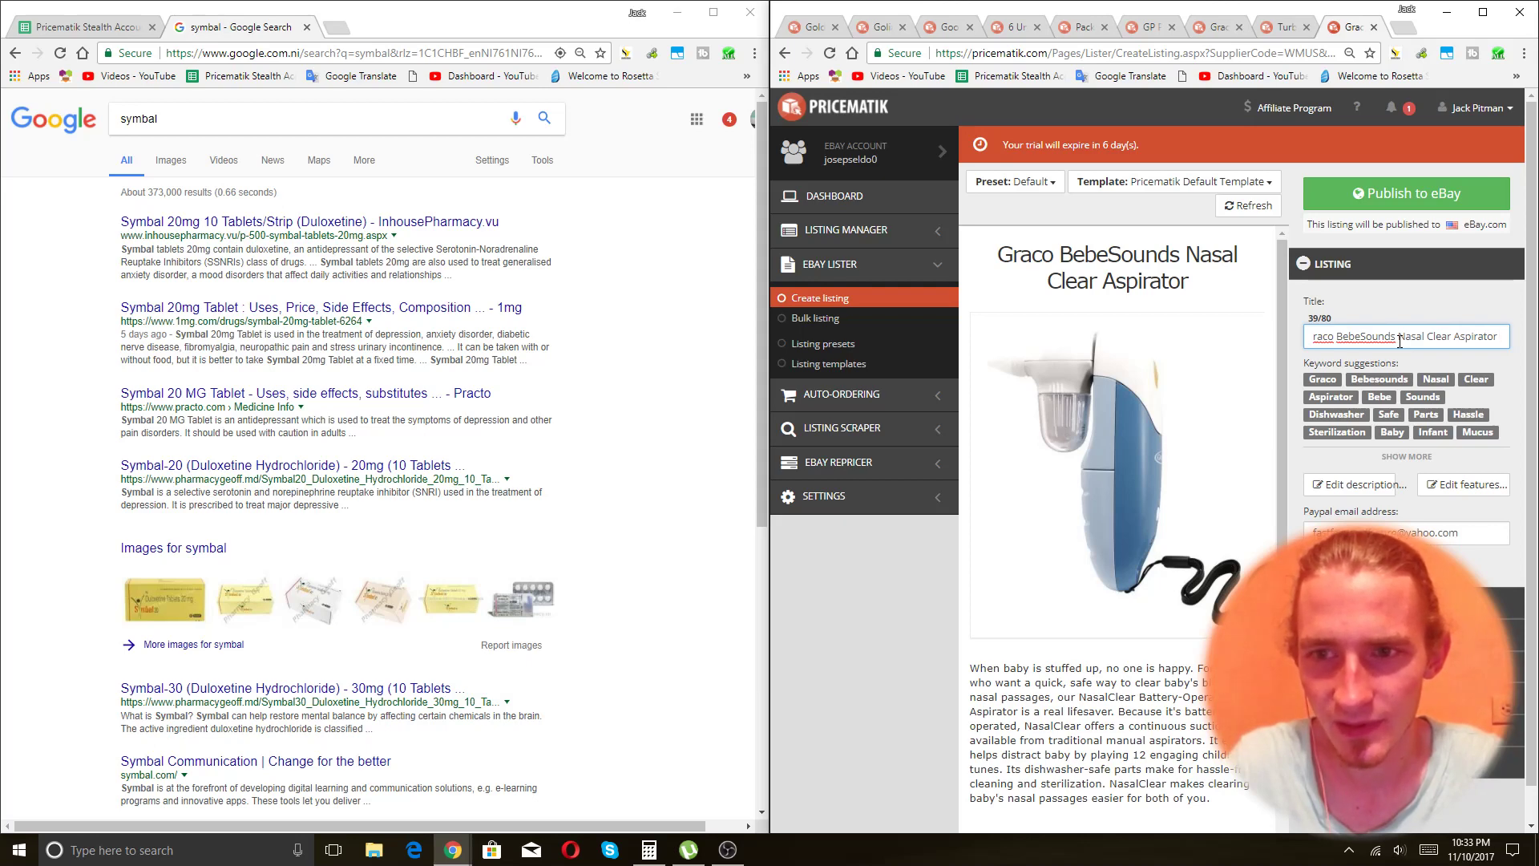
{"action": "type", "text": "Keep Bab"}
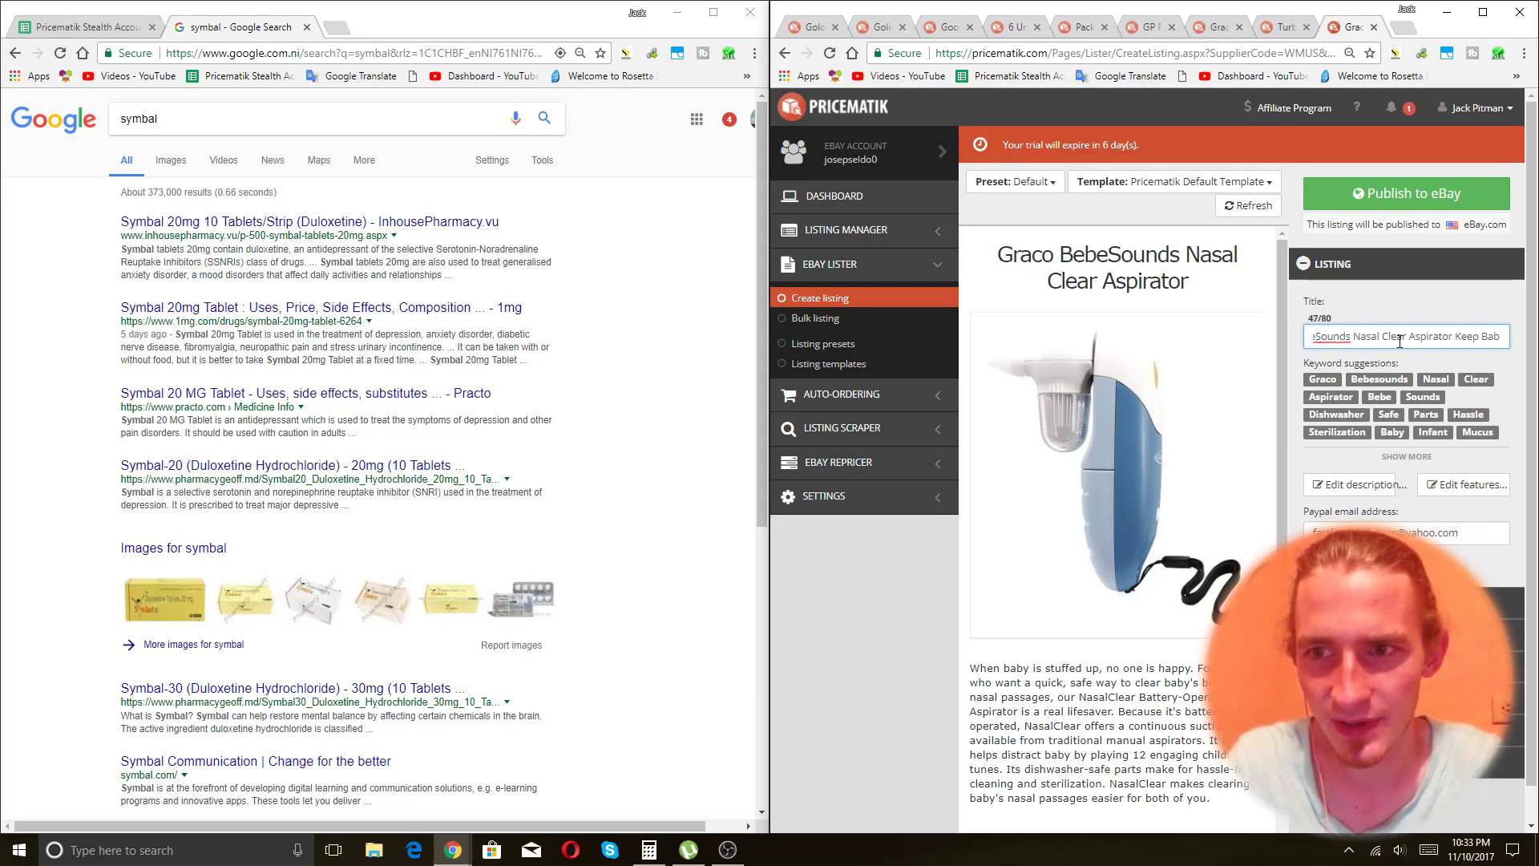
{"action": "type", "text": "y Nos"}
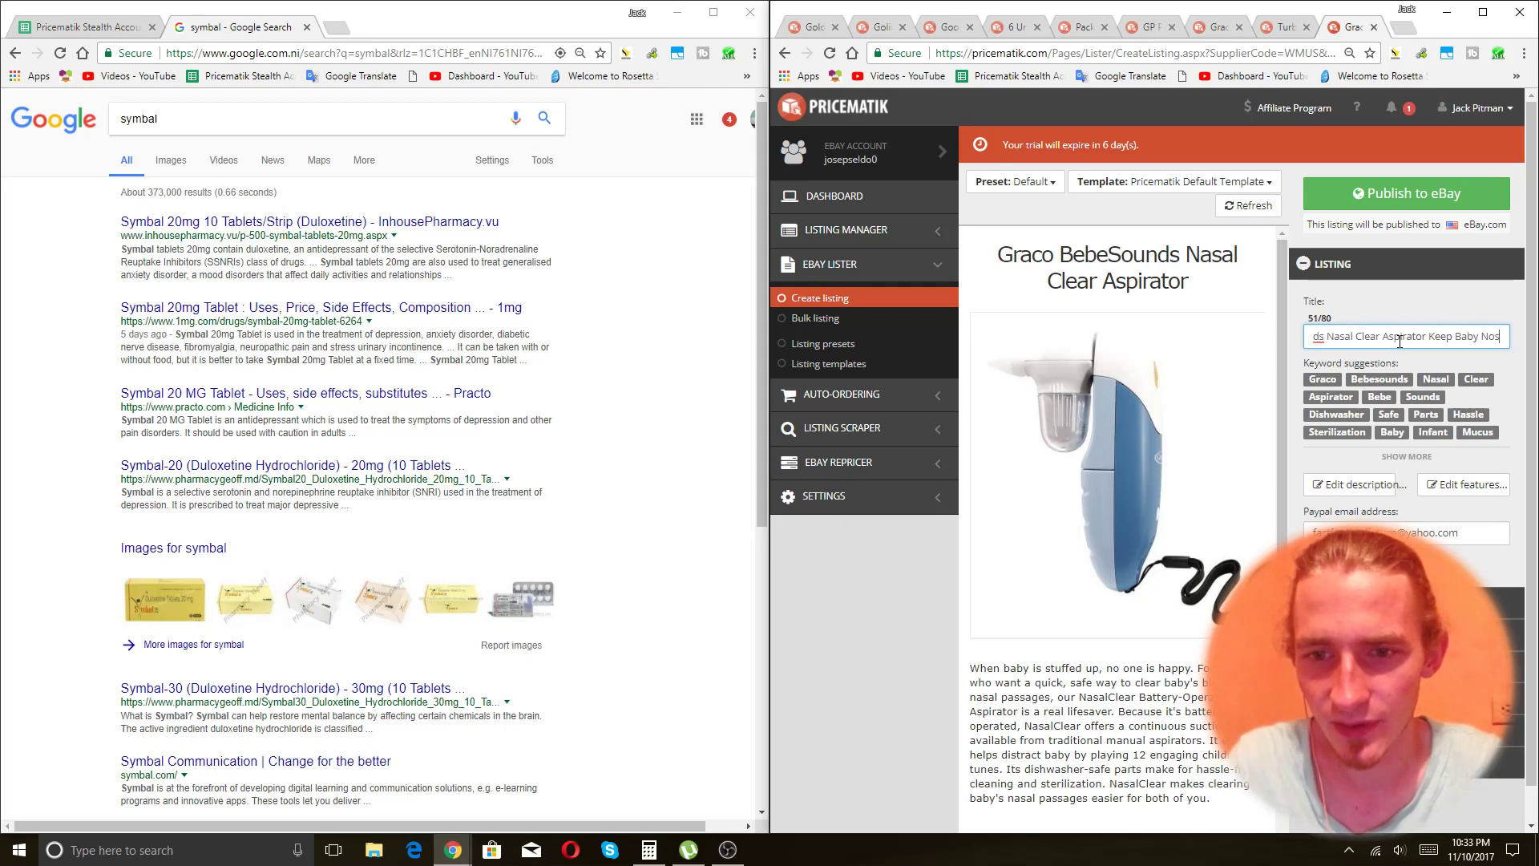
{"action": "type", "text": "e Clear "}
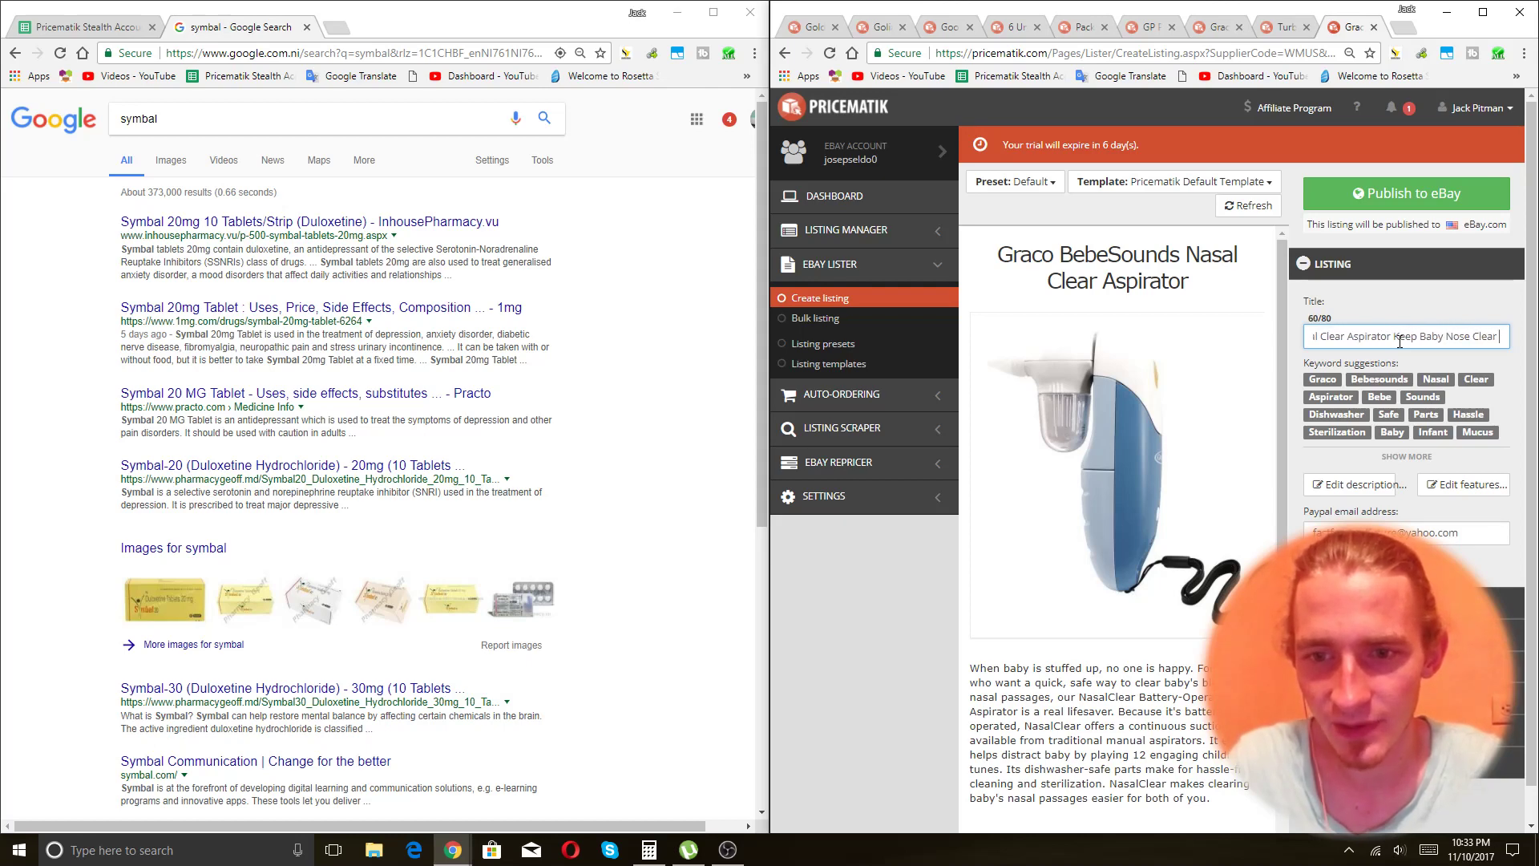
{"action": "type", "text": "Reduce Crying"}
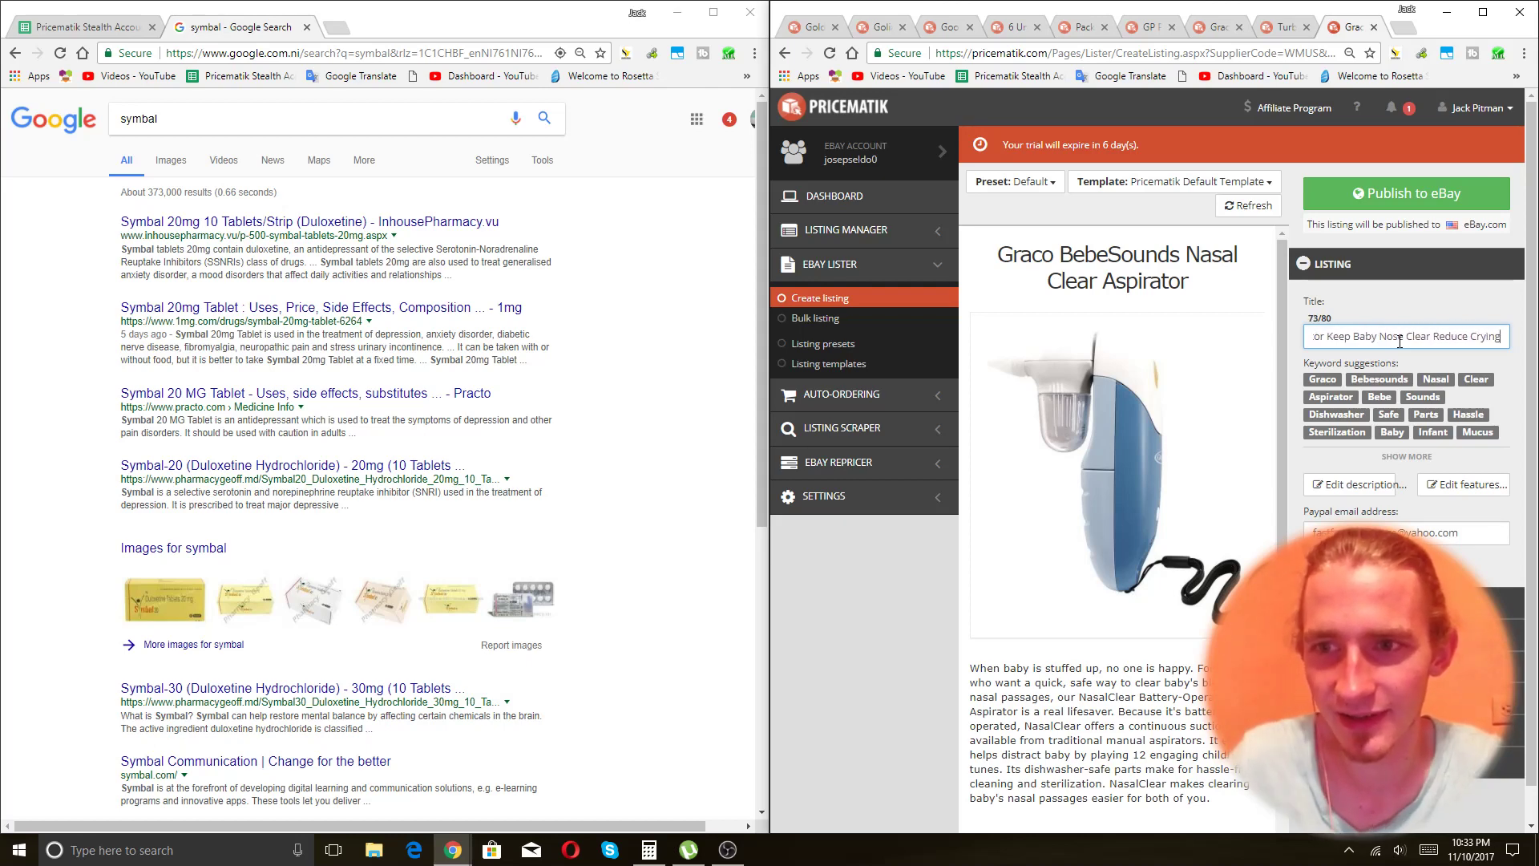
{"action": "left_click", "coordinate": [1366, 603]}
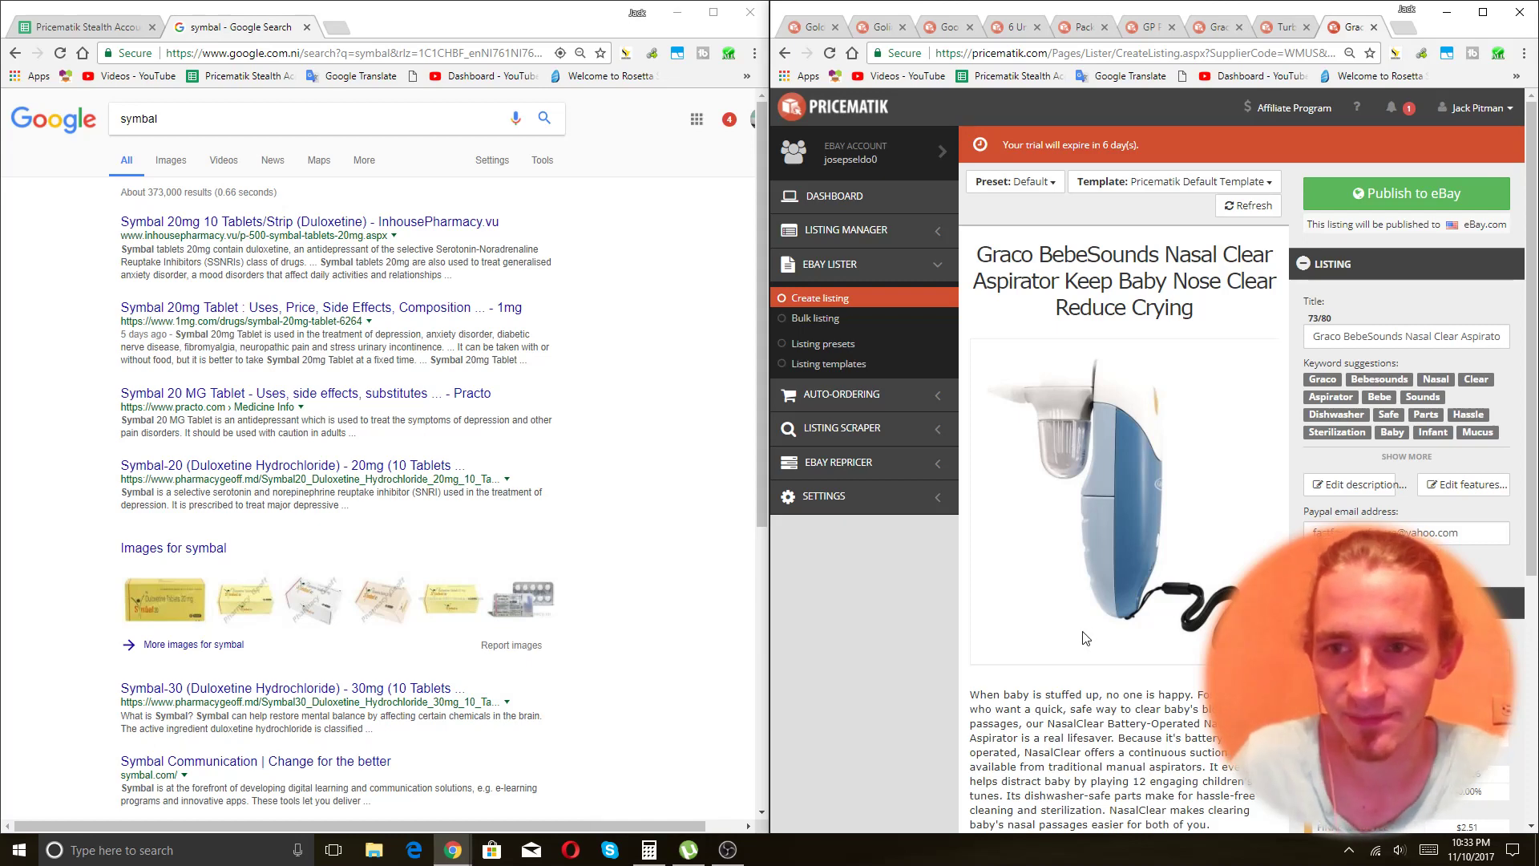
{"action": "left_click", "coordinate": [1395, 191]}
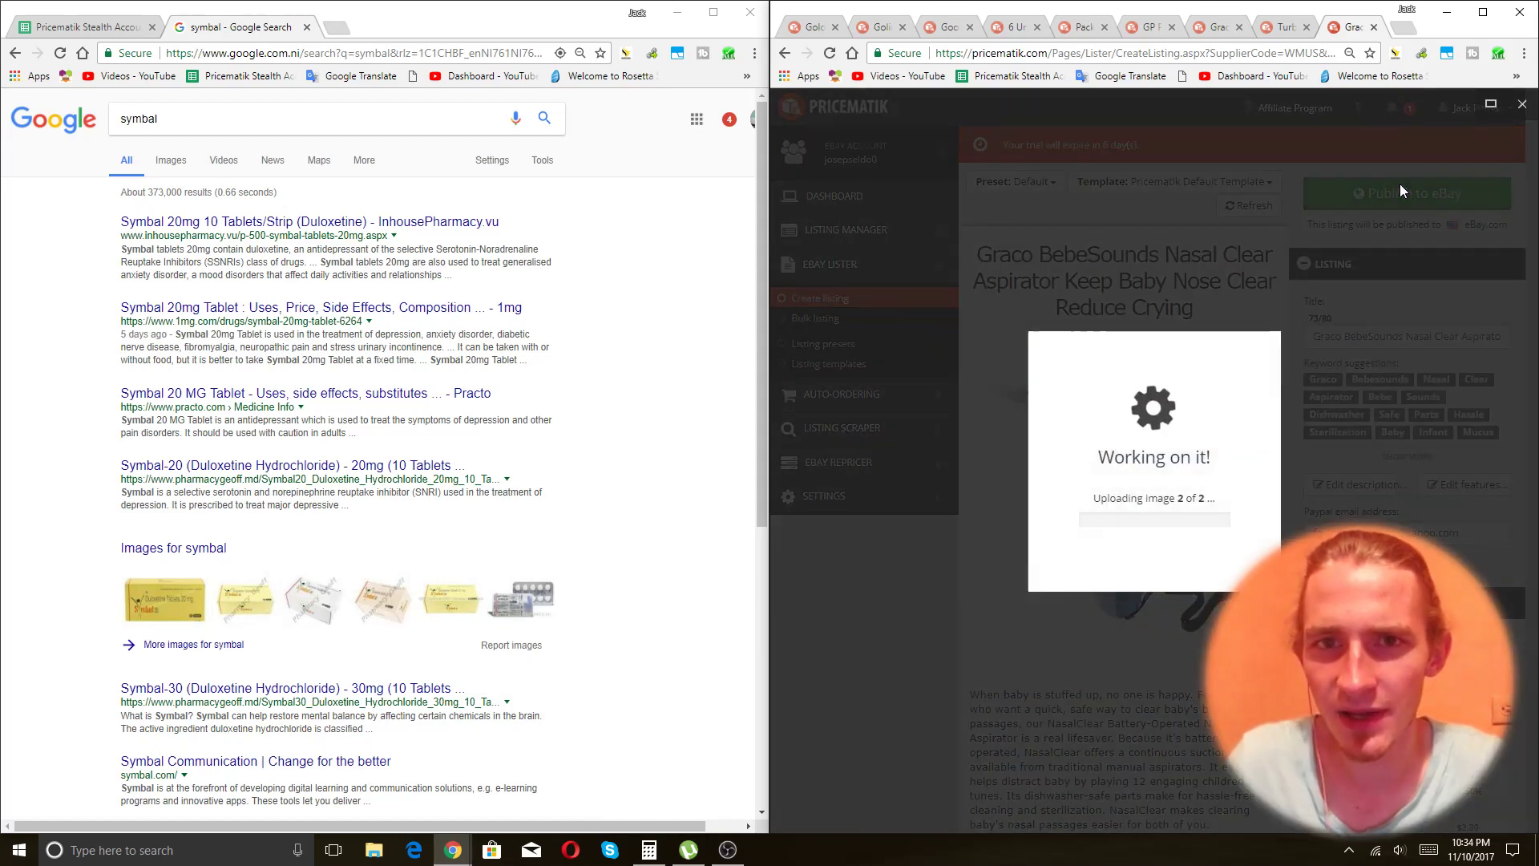
Close the finished listing tabs, maximize Chrome, and dismiss the aspirator's listing-created confirmation.
{"action": "key", "text": "ctrl+Tab"}
{"action": "key", "text": "ctrl+Tab"}
{"action": "left_click", "coordinate": [815, 29]}
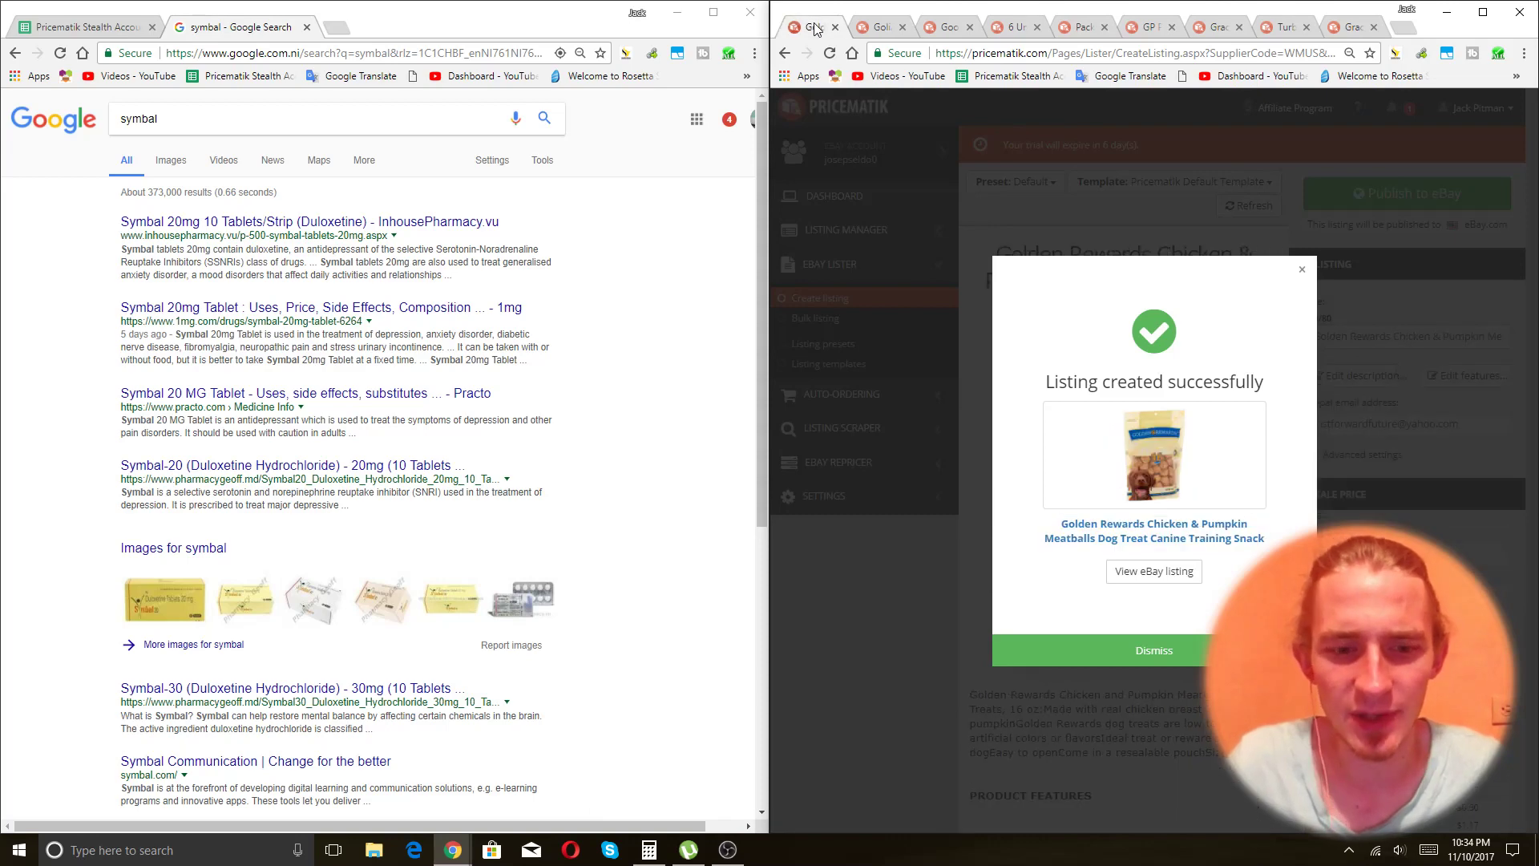
{"action": "key", "text": "ctrl+w"}
{"action": "key", "text": "ctrl+w"}
{"action": "key", "text": "ctrl+w"}
{"action": "key", "text": "ctrl+w"}
{"action": "key", "text": "ctrl+w"}
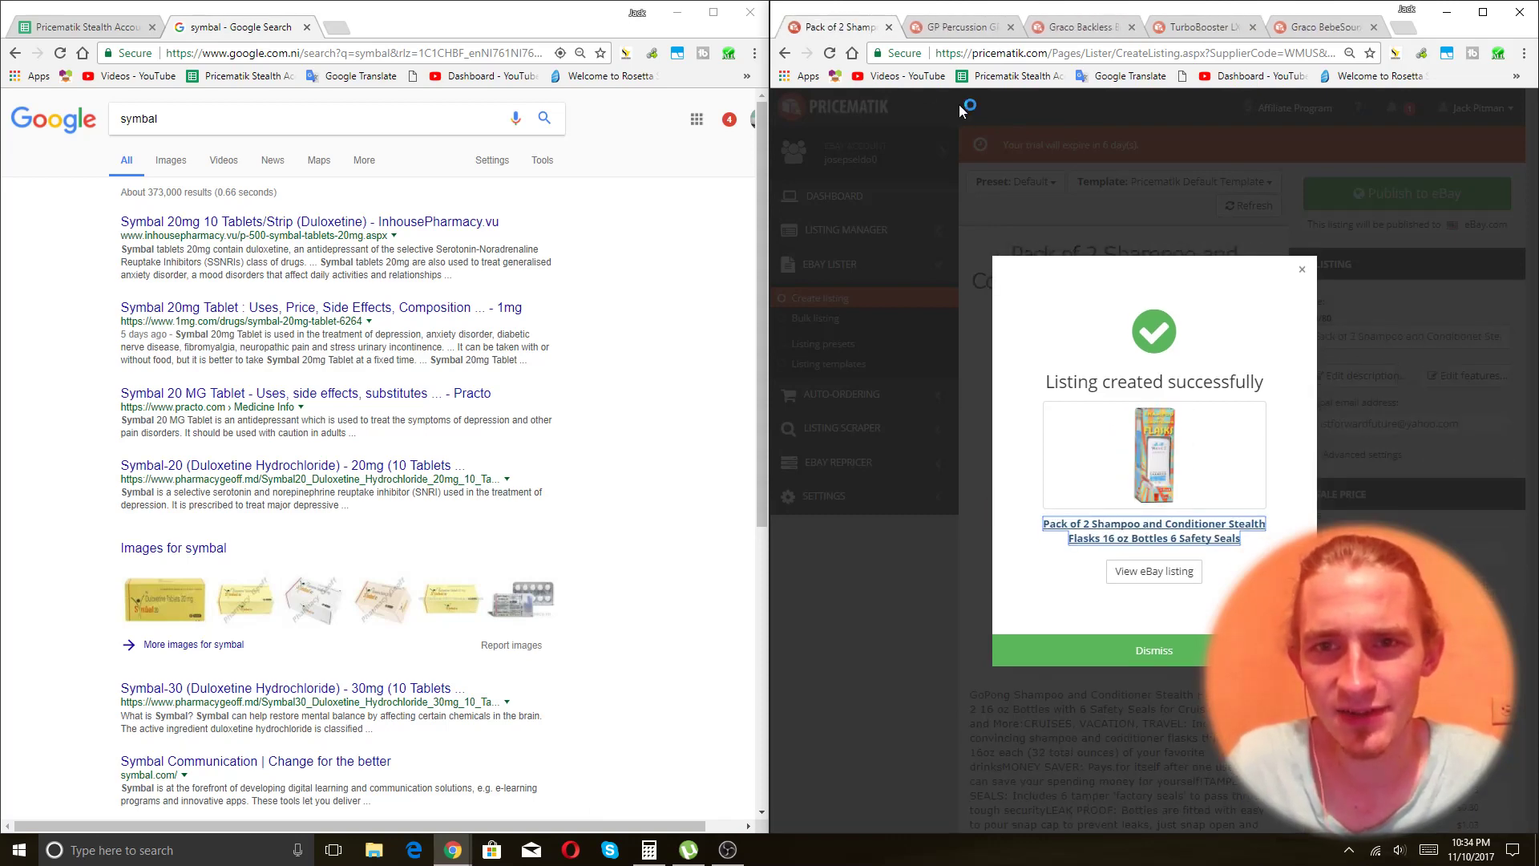
{"action": "key", "text": "ctrl+w"}
{"action": "key", "text": "ctrl+w"}
{"action": "key", "text": "ctrl+w"}
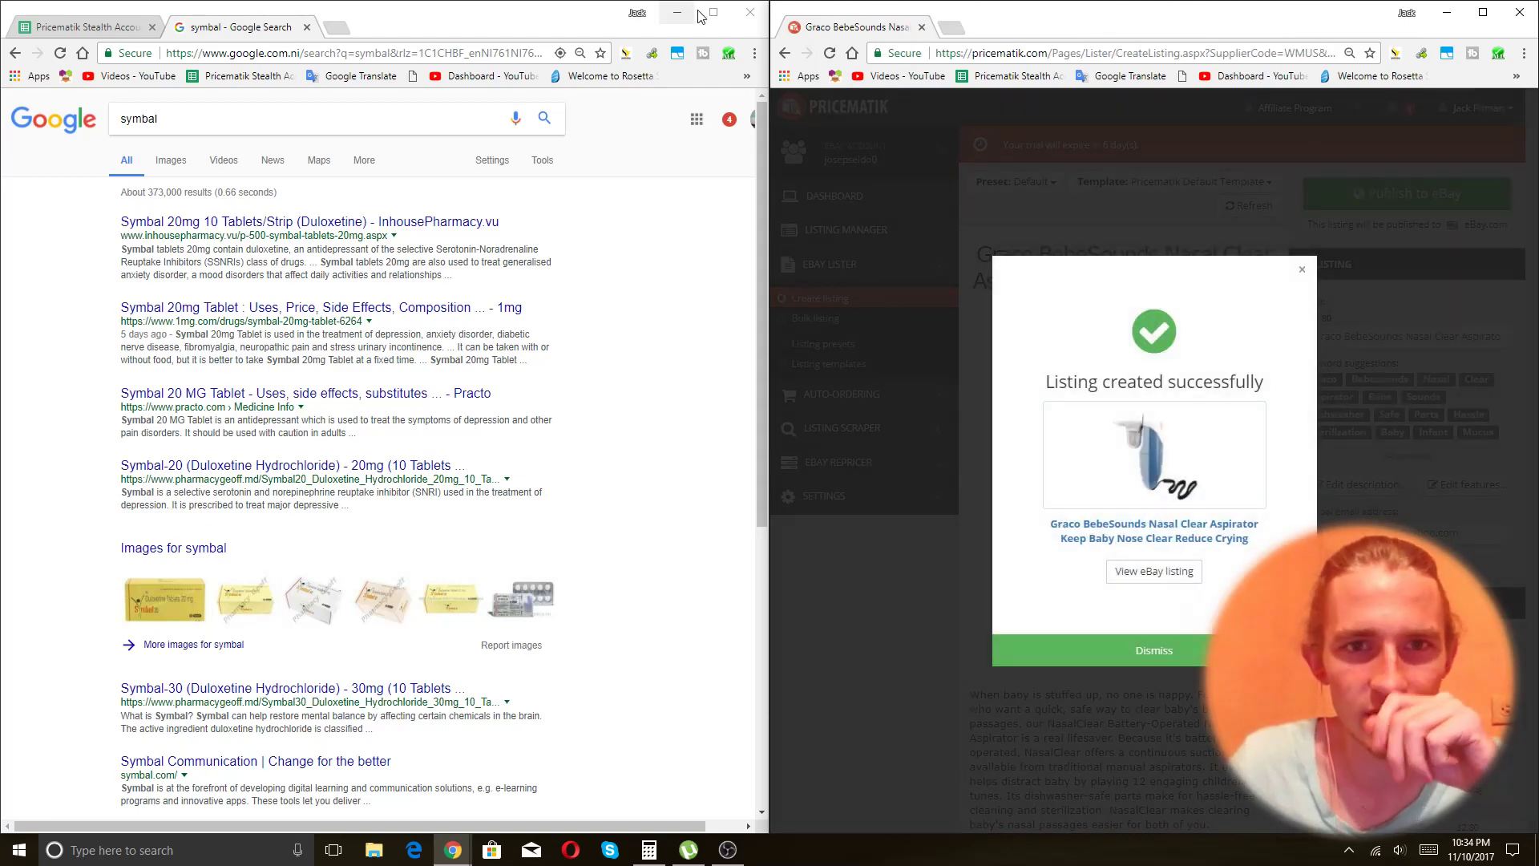
{"action": "left_click", "coordinate": [1484, 12]}
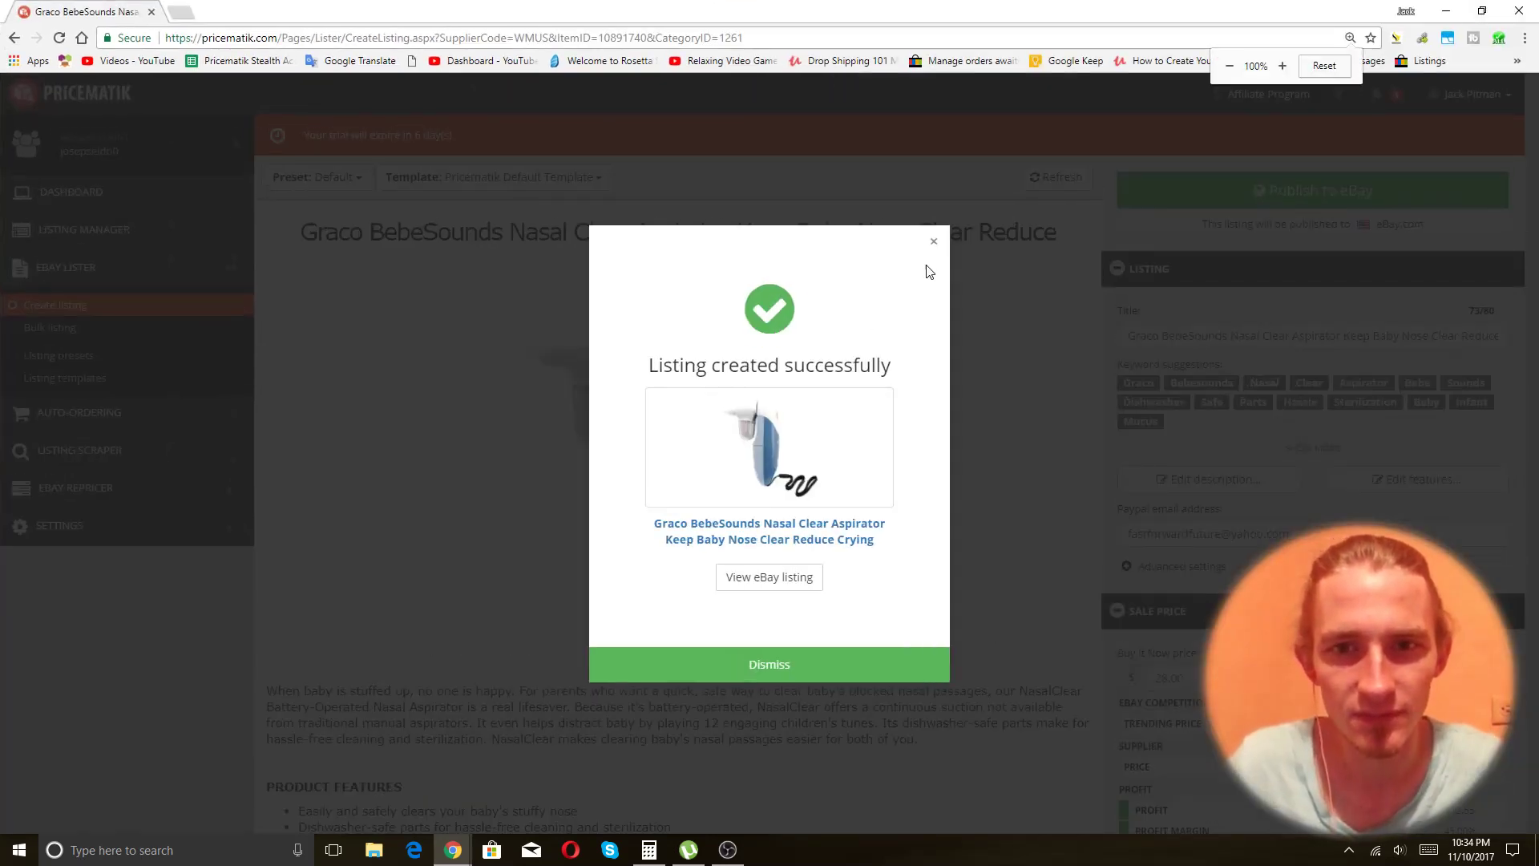
{"action": "left_click", "coordinate": [918, 263]}
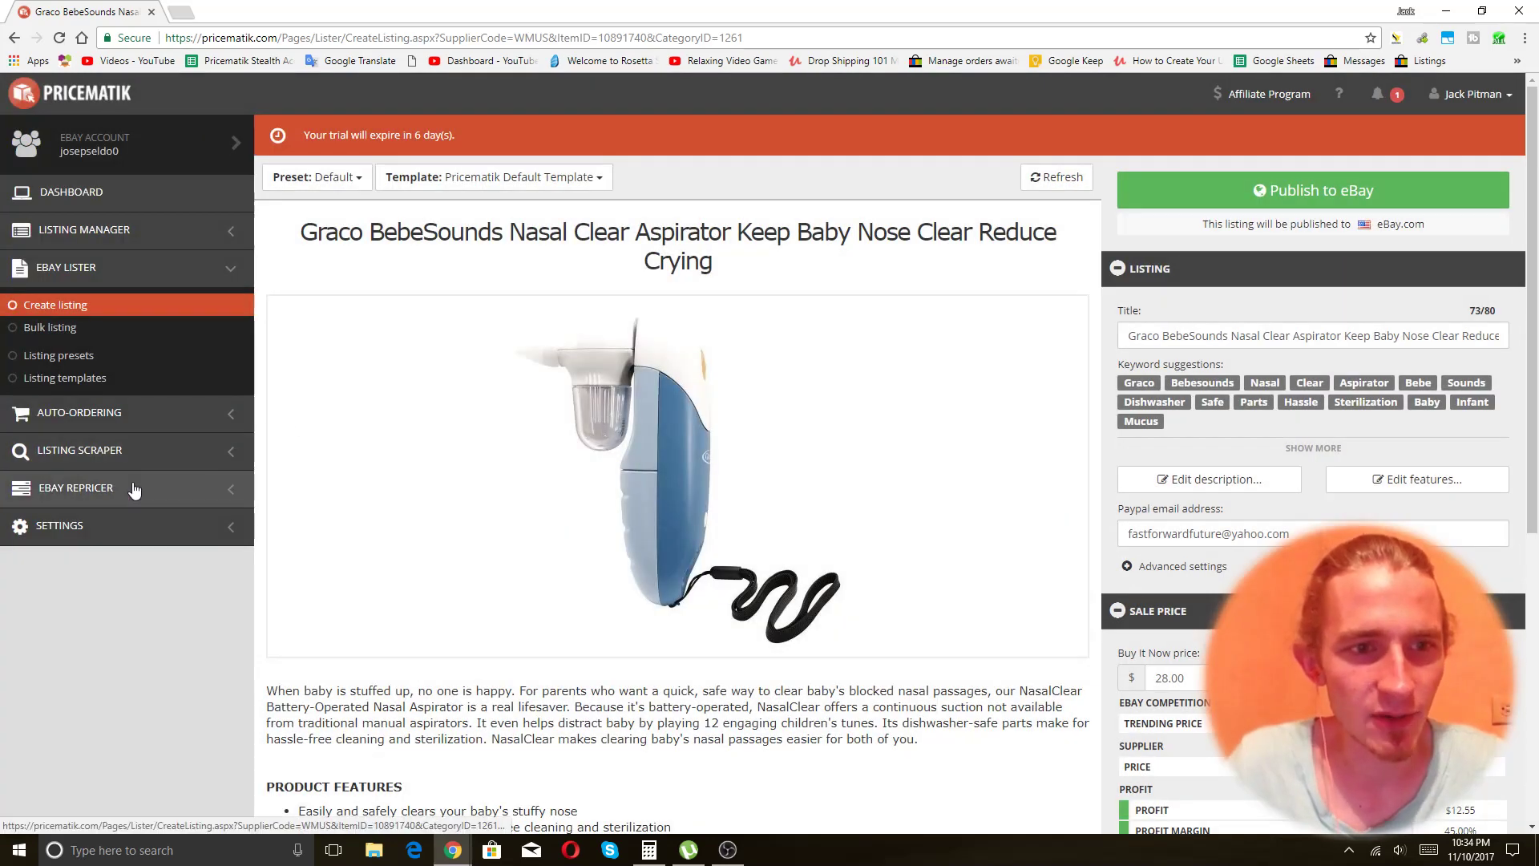
Go to Listing presets under eBay Lister and edit the Default preset.
{"action": "left_click", "coordinate": [75, 358]}
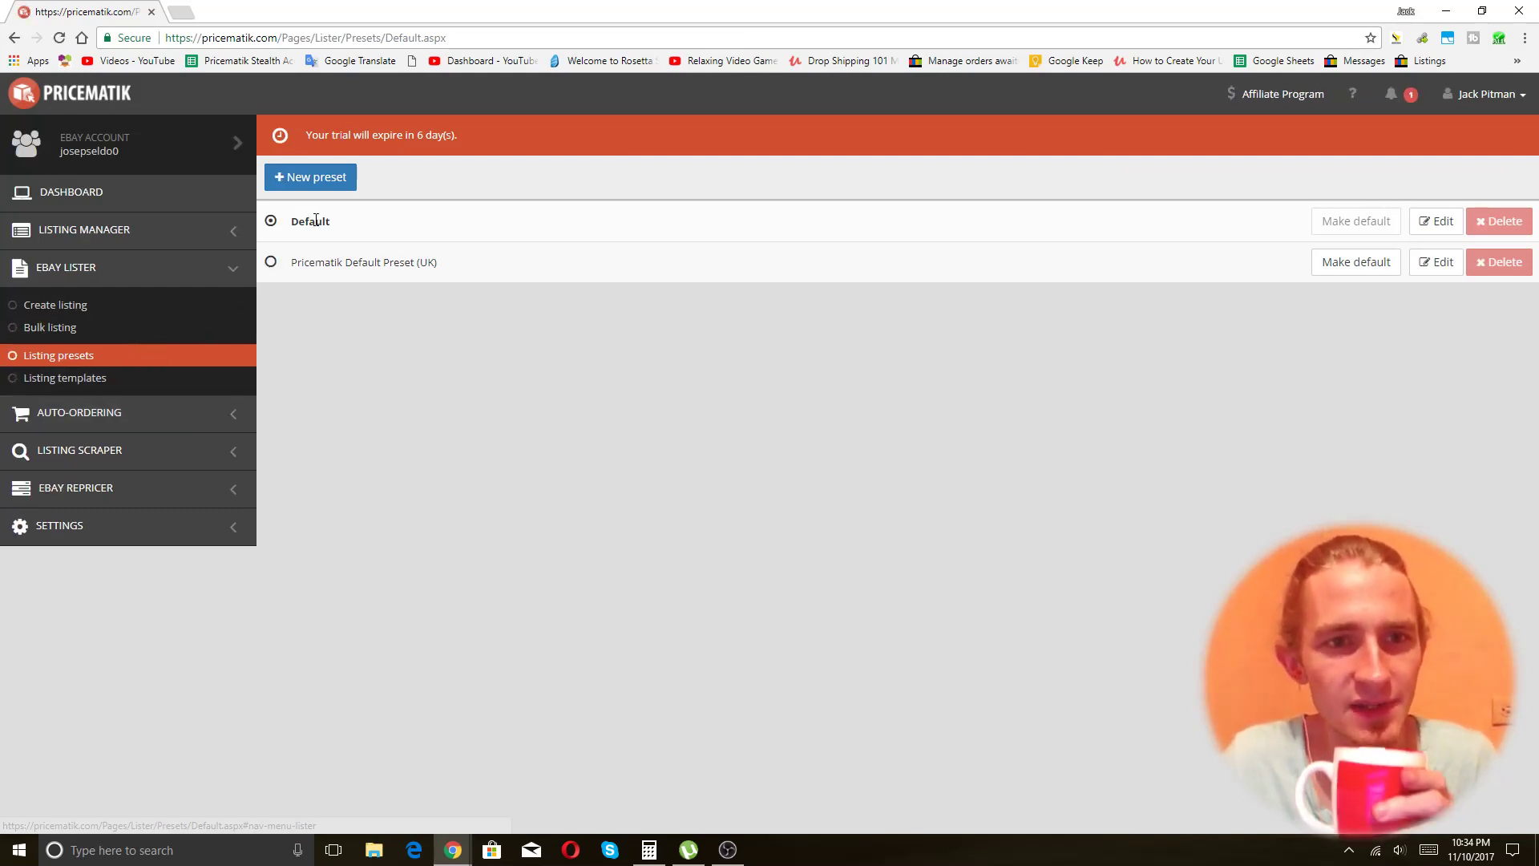
{"action": "left_click", "coordinate": [1433, 224]}
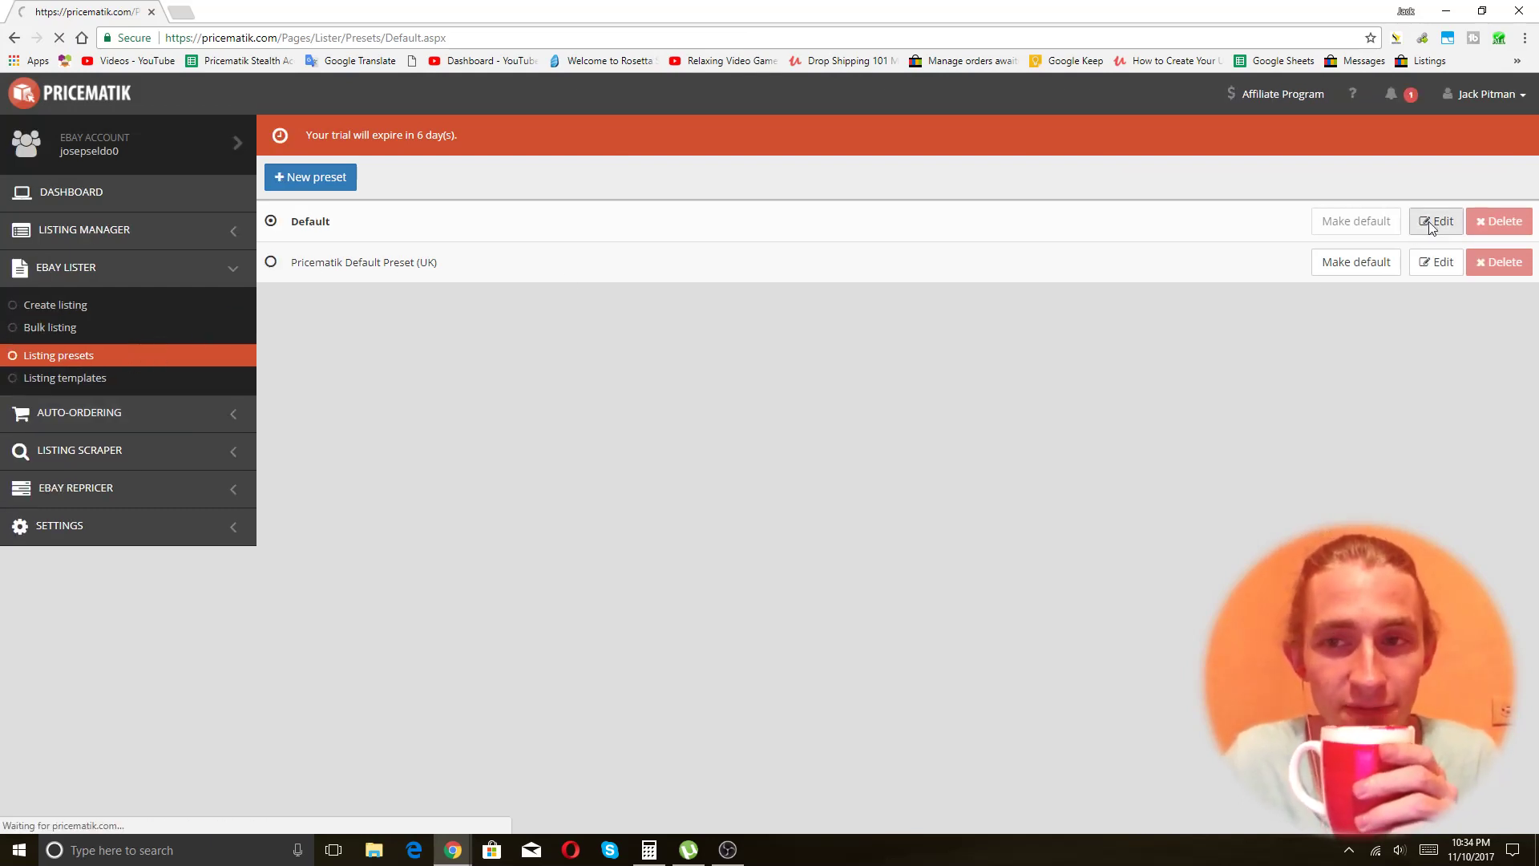
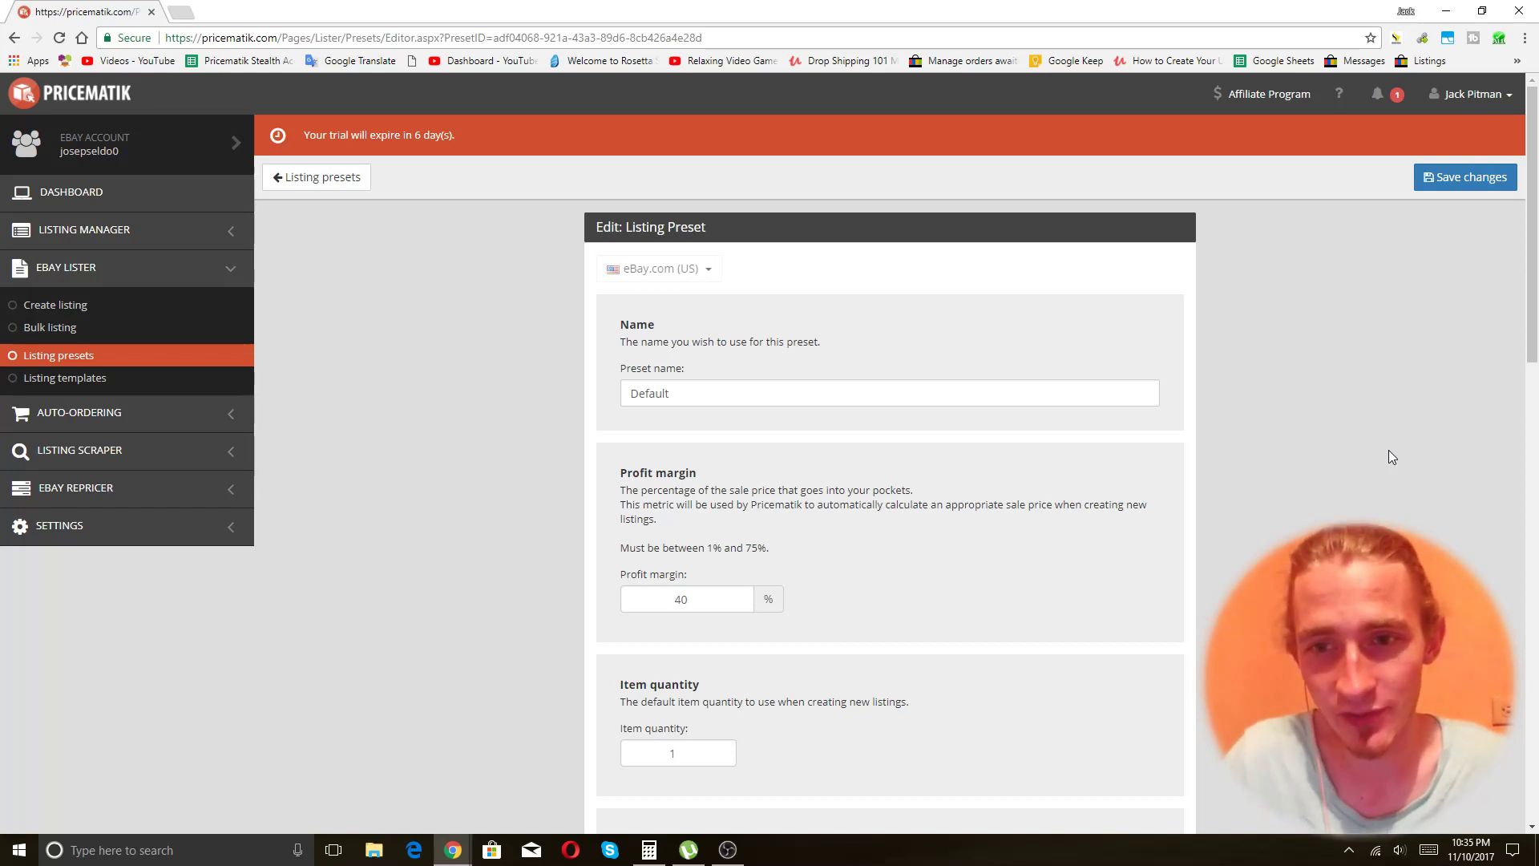
Check that the Default preset's profit margin stays at 40%.
{"action": "scroll", "coordinate": [1283, 433], "scroll_direction": "down", "scroll_amount": 2}
{"action": "double_click", "coordinate": [711, 442]}
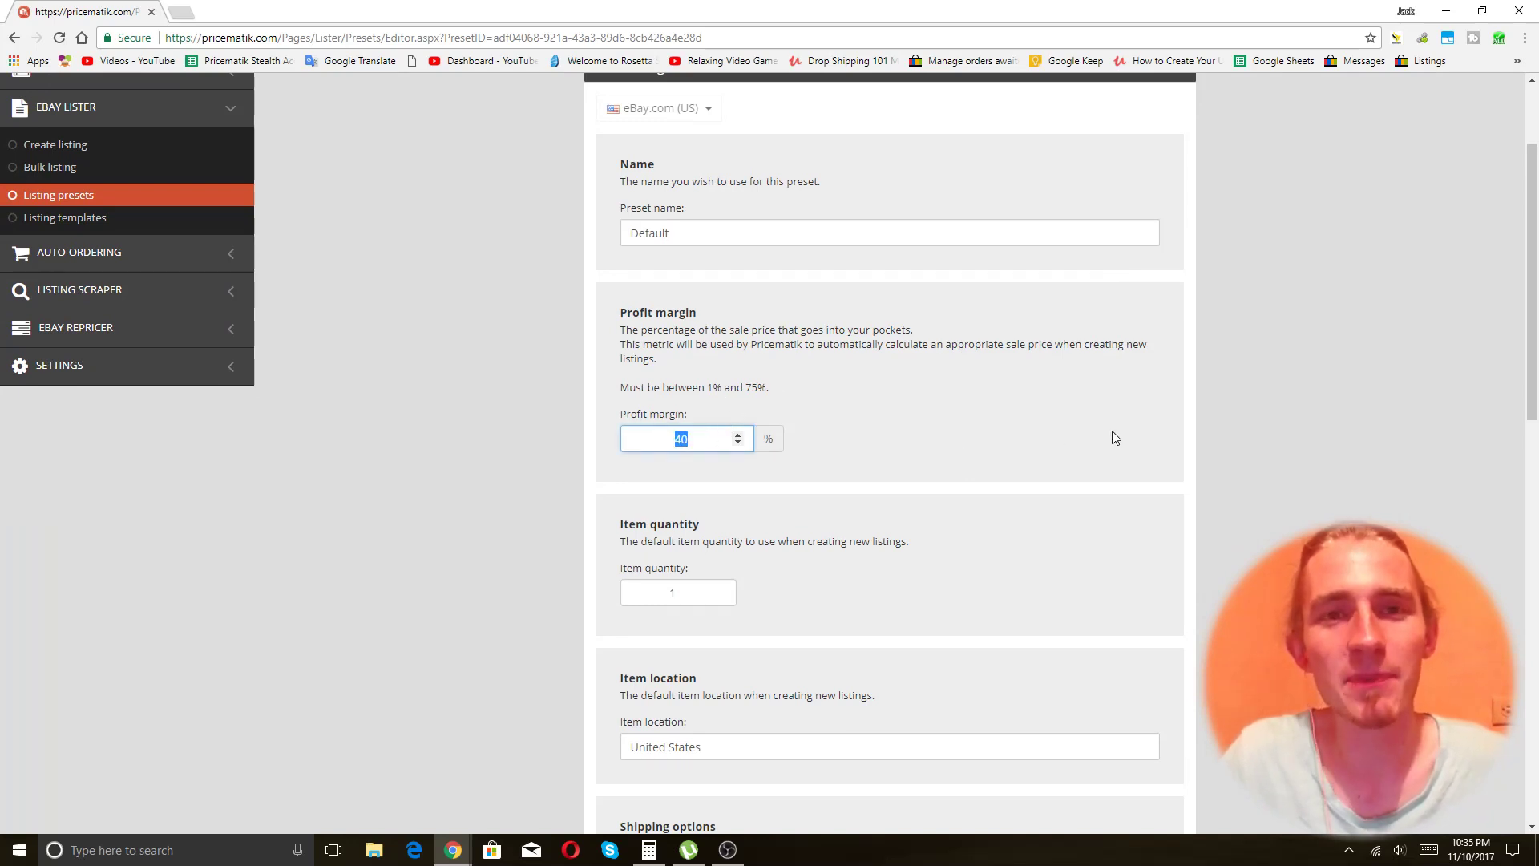
{"action": "left_click", "coordinate": [1302, 454]}
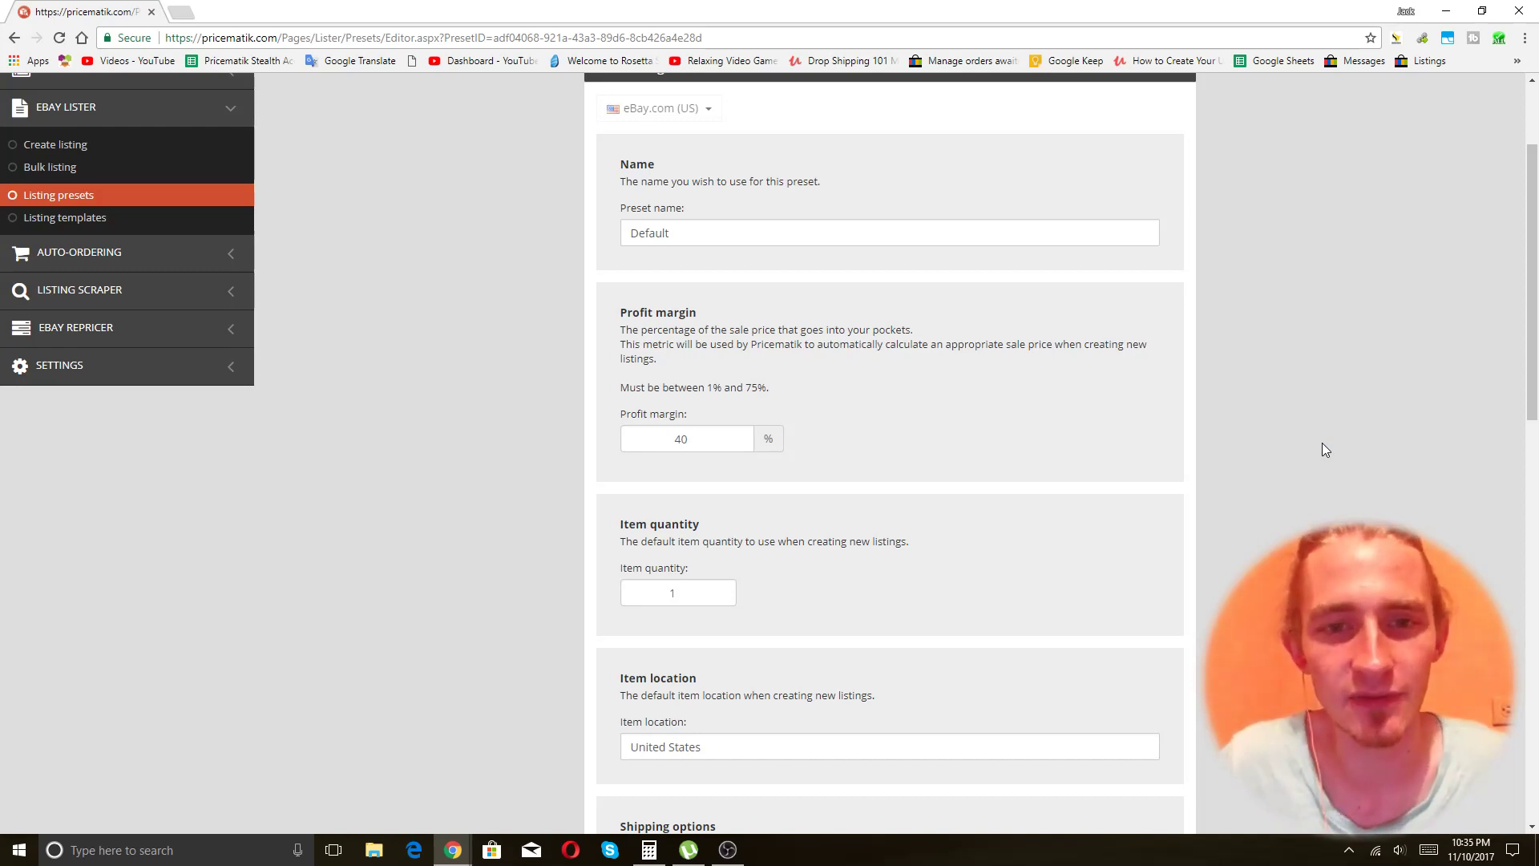
{"action": "left_click", "coordinate": [706, 428]}
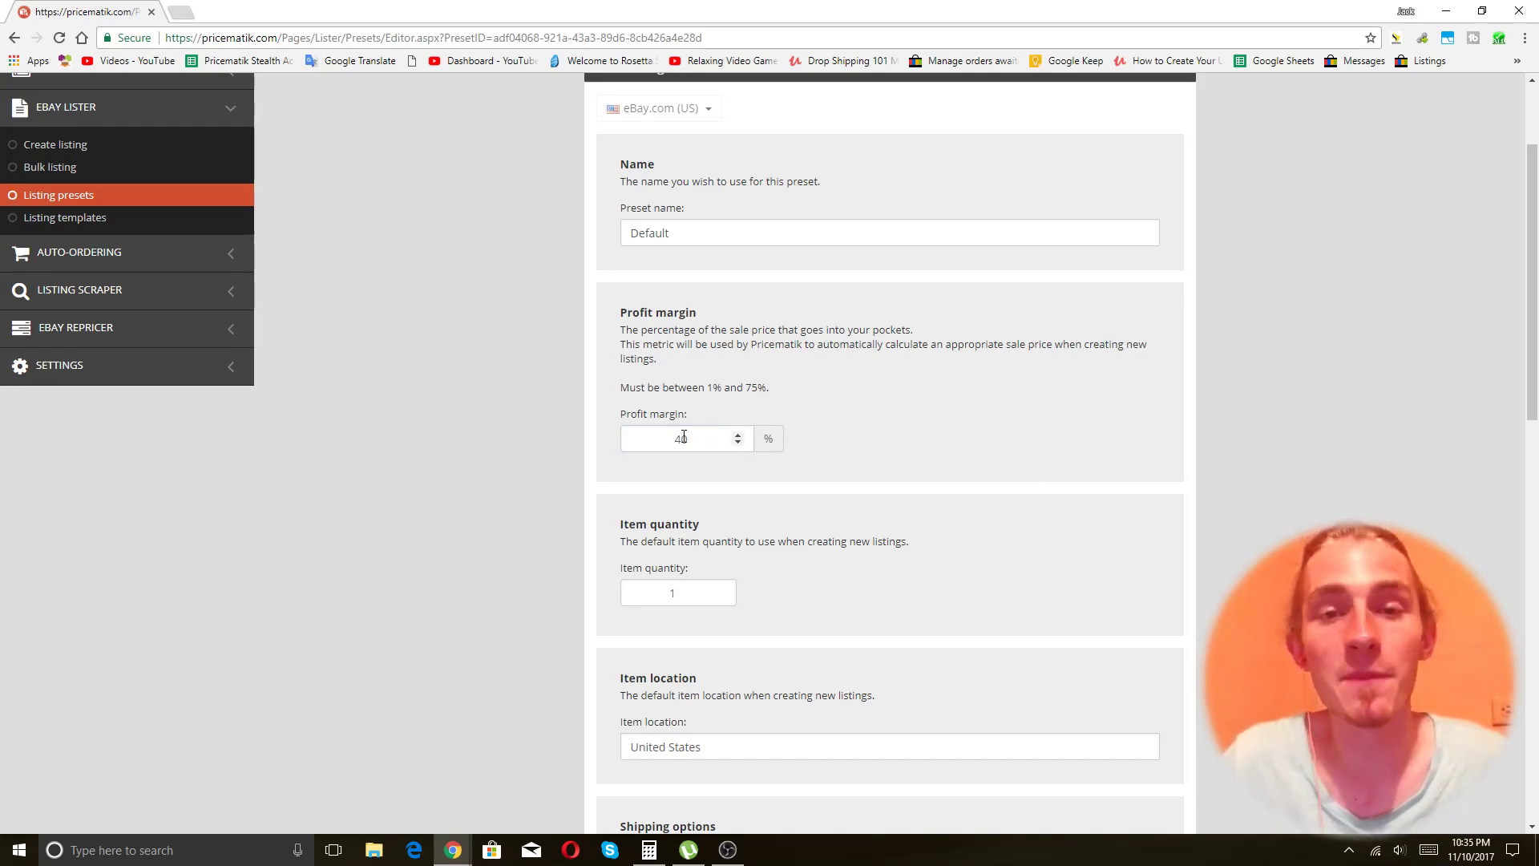
{"action": "double_click", "coordinate": [688, 438]}
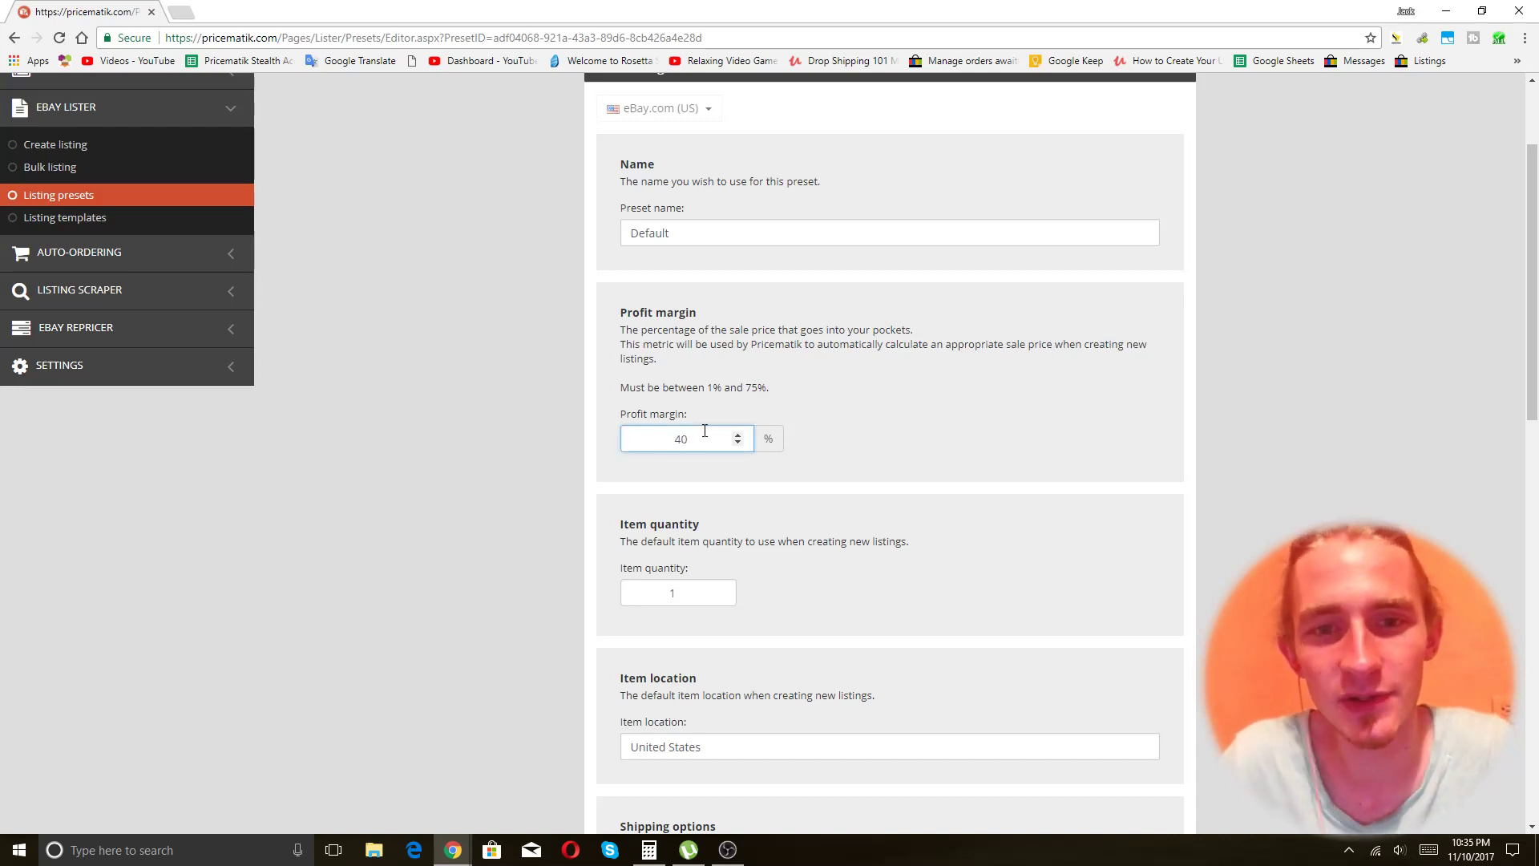
{"action": "left_click", "coordinate": [934, 437]}
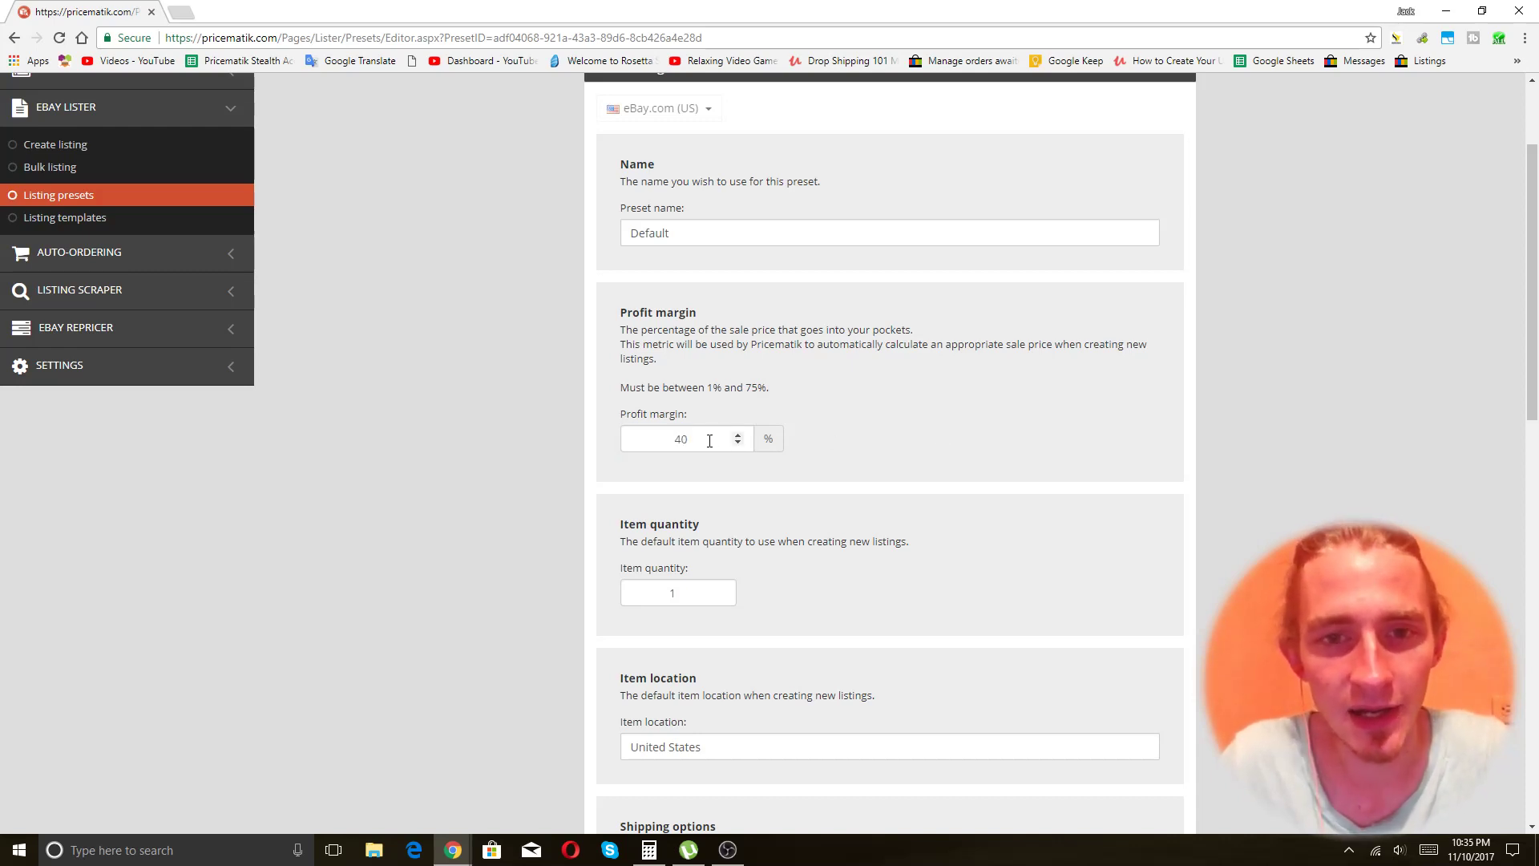
{"action": "left_click", "coordinate": [715, 438]}
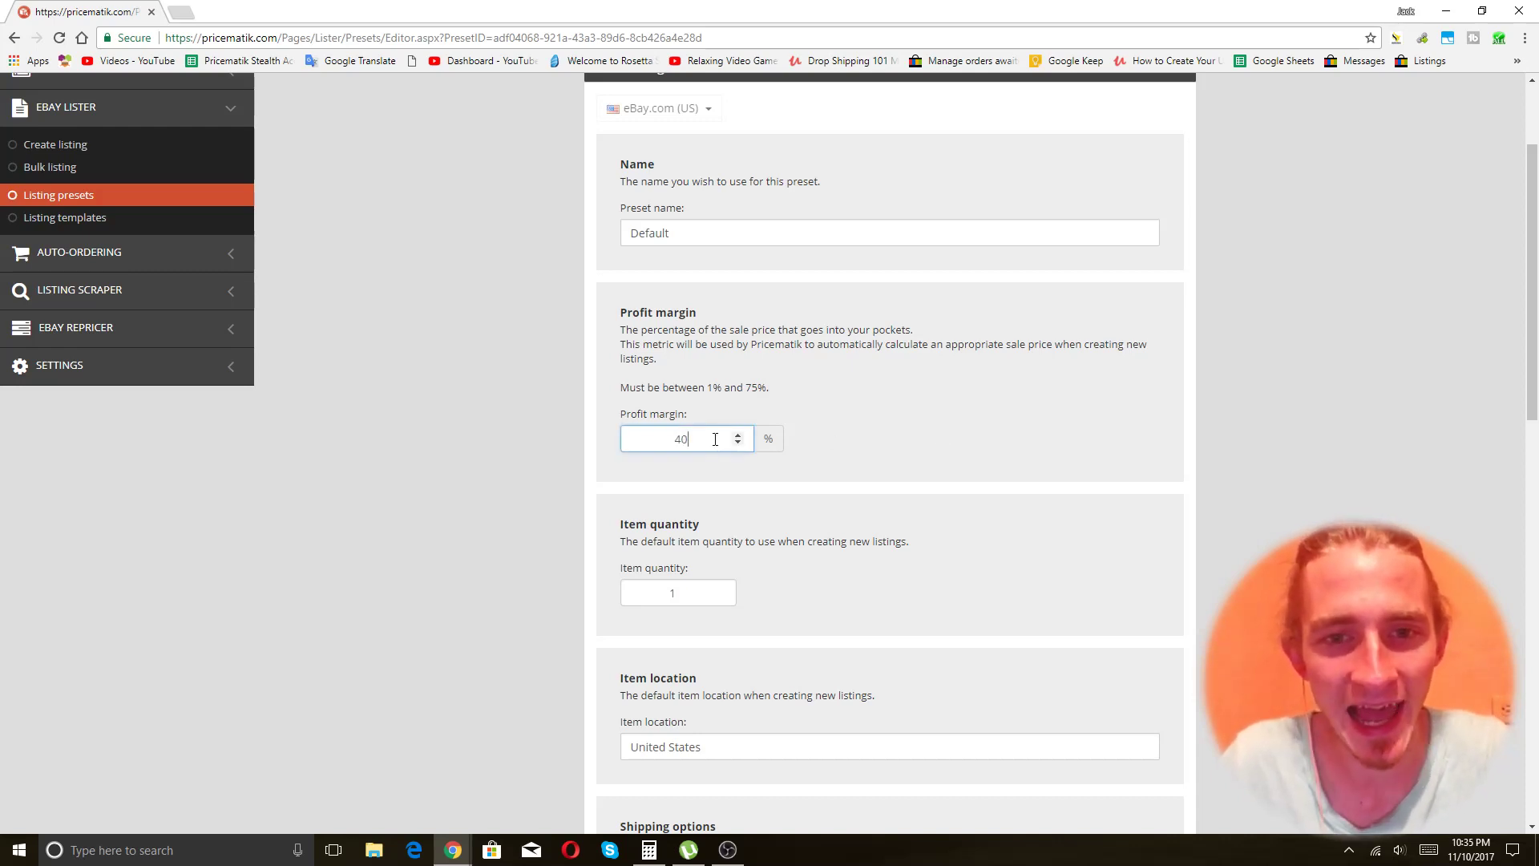
{"action": "left_click", "coordinate": [898, 437]}
{"action": "double_click", "coordinate": [672, 451]}
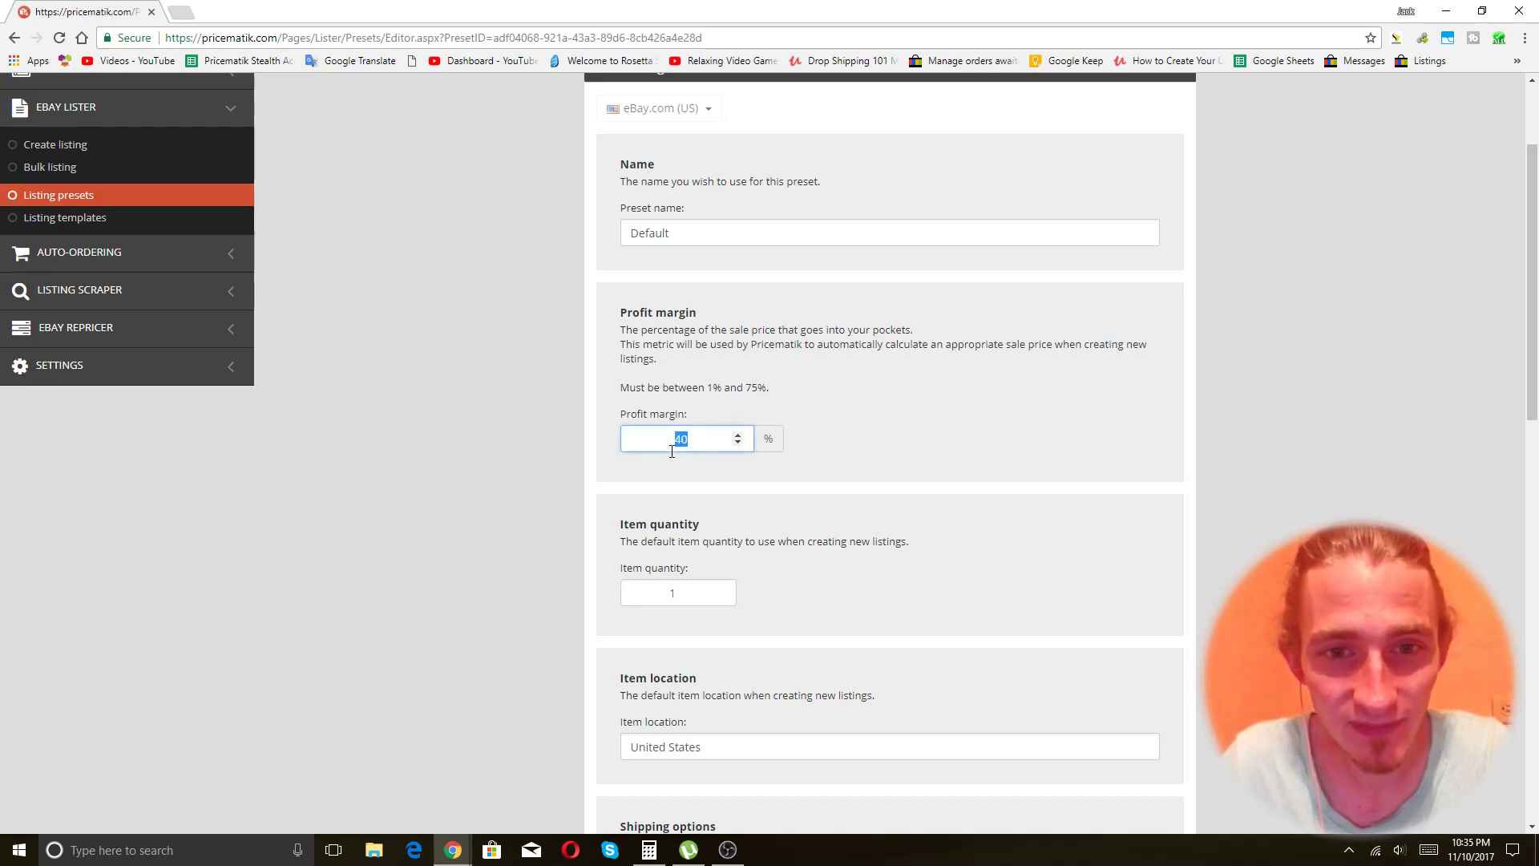
{"action": "left_click", "coordinate": [978, 425]}
{"action": "double_click", "coordinate": [697, 433]}
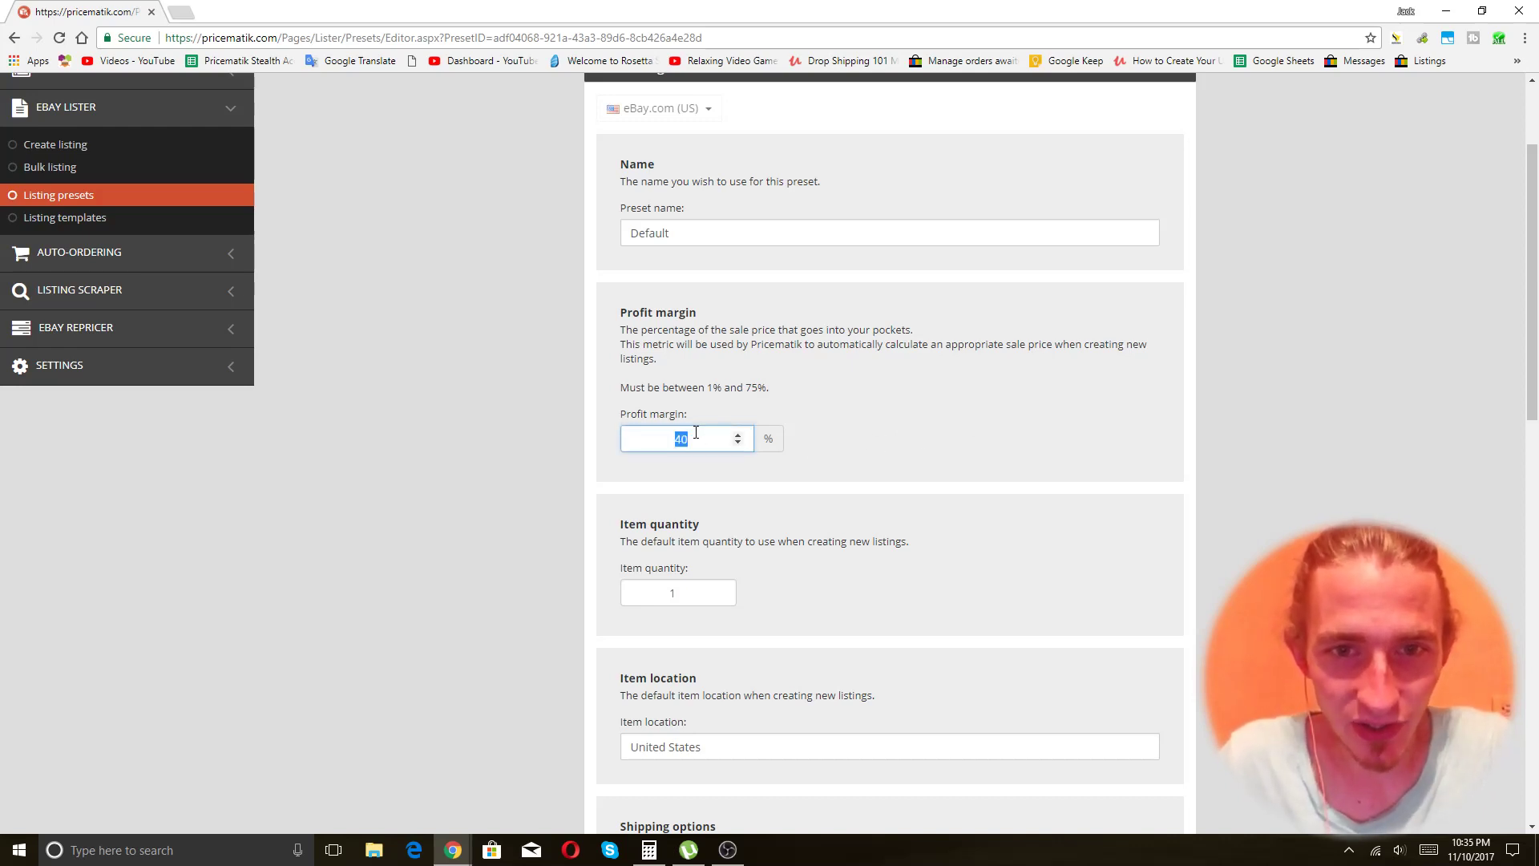
{"action": "left_click", "coordinate": [896, 378]}
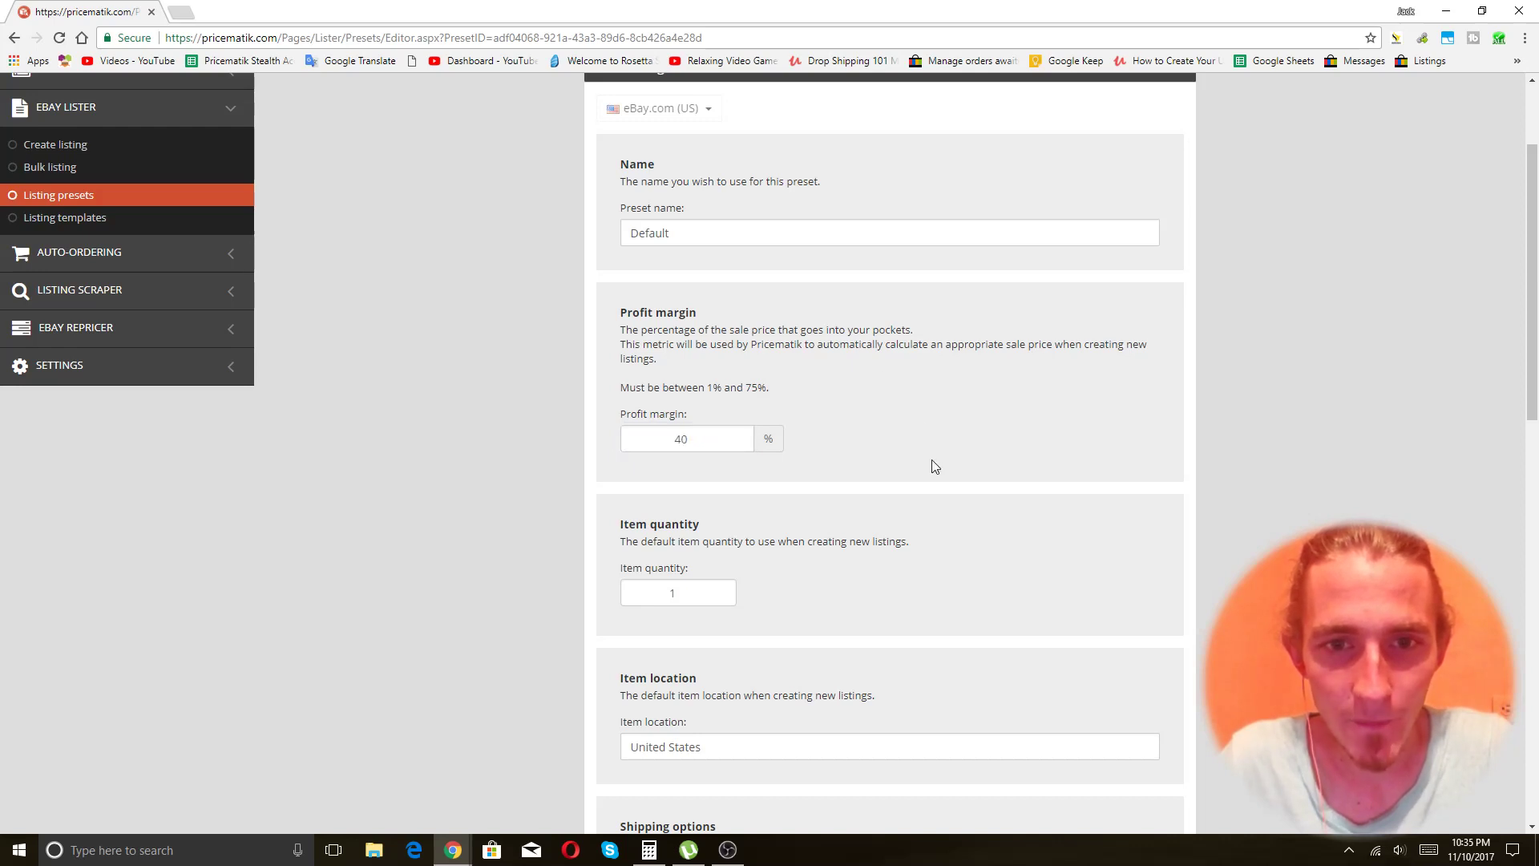
{"action": "scroll", "coordinate": [790, 457], "scroll_direction": "up", "scroll_amount": 2}
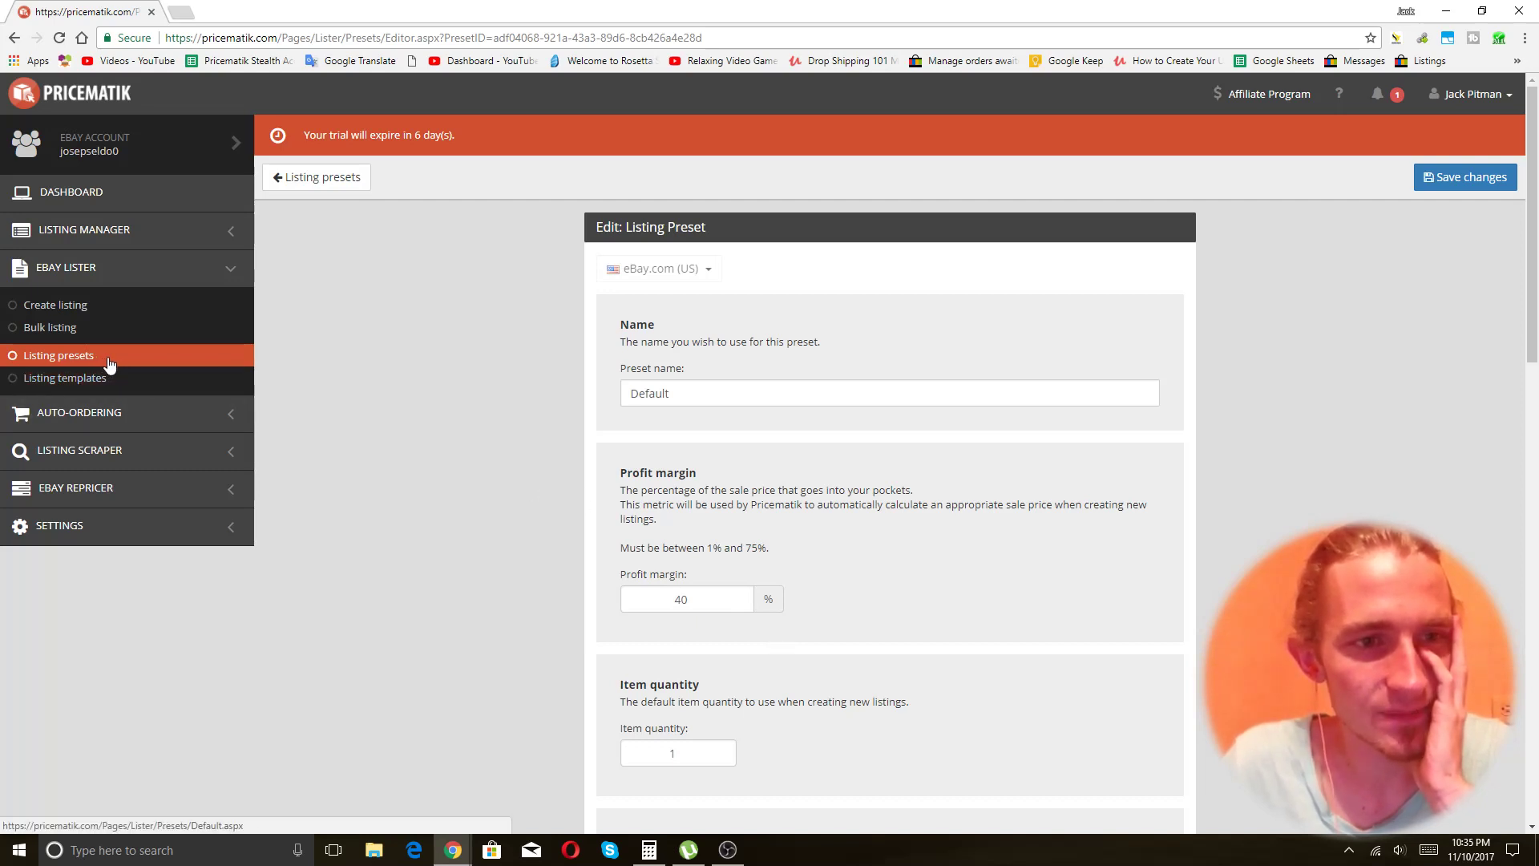
{"action": "left_click", "coordinate": [729, 606]}
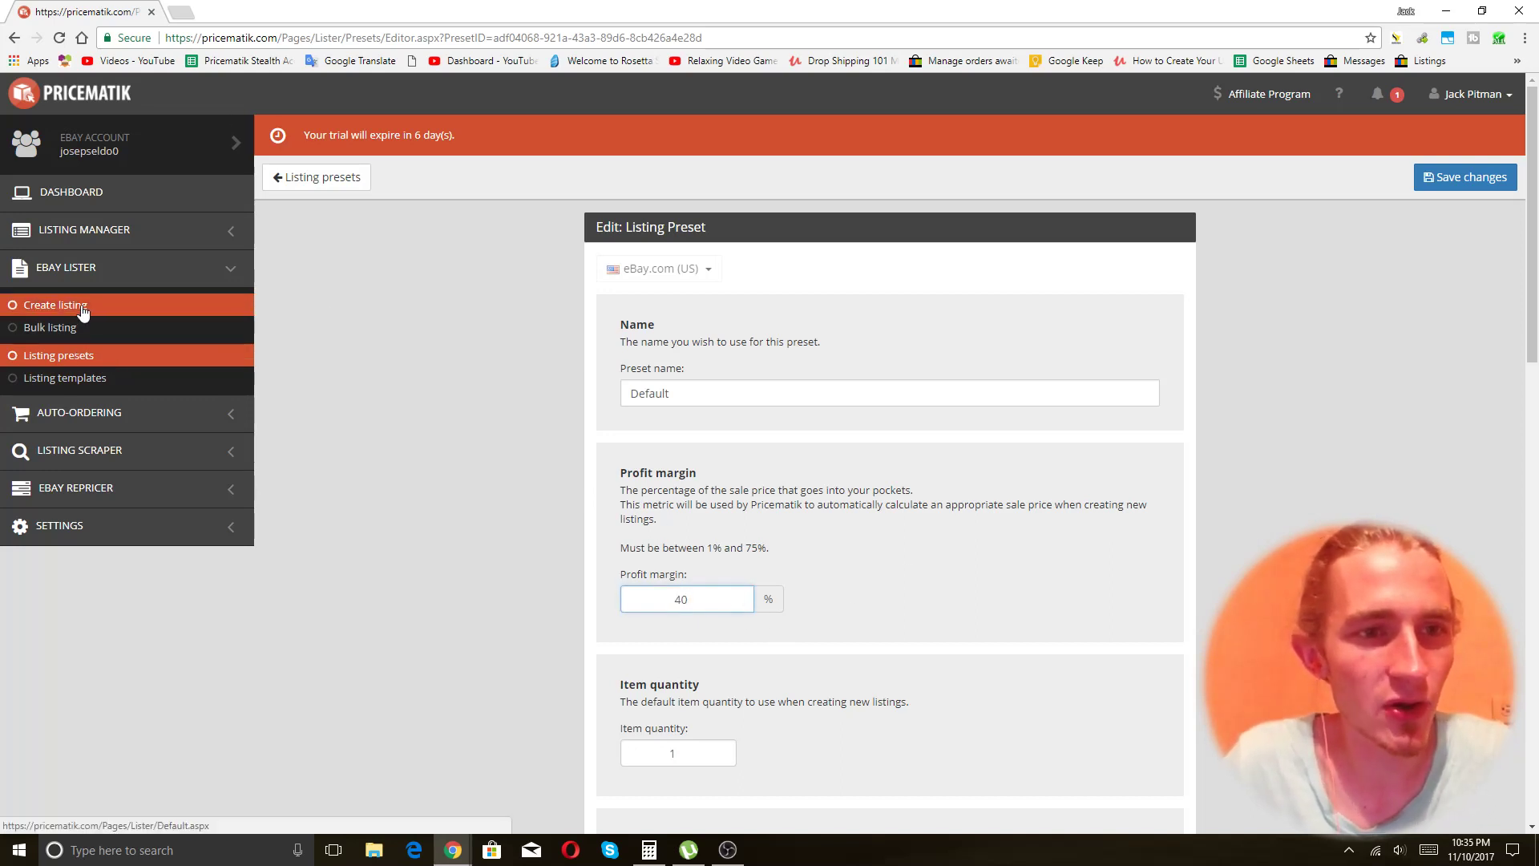
Open the Create listing and Bulk listing pages in new tabs.
{"action": "right_click", "coordinate": [83, 306]}
{"action": "left_click", "coordinate": [130, 317]}
{"action": "right_click", "coordinate": [88, 319]}
{"action": "left_click", "coordinate": [133, 325]}
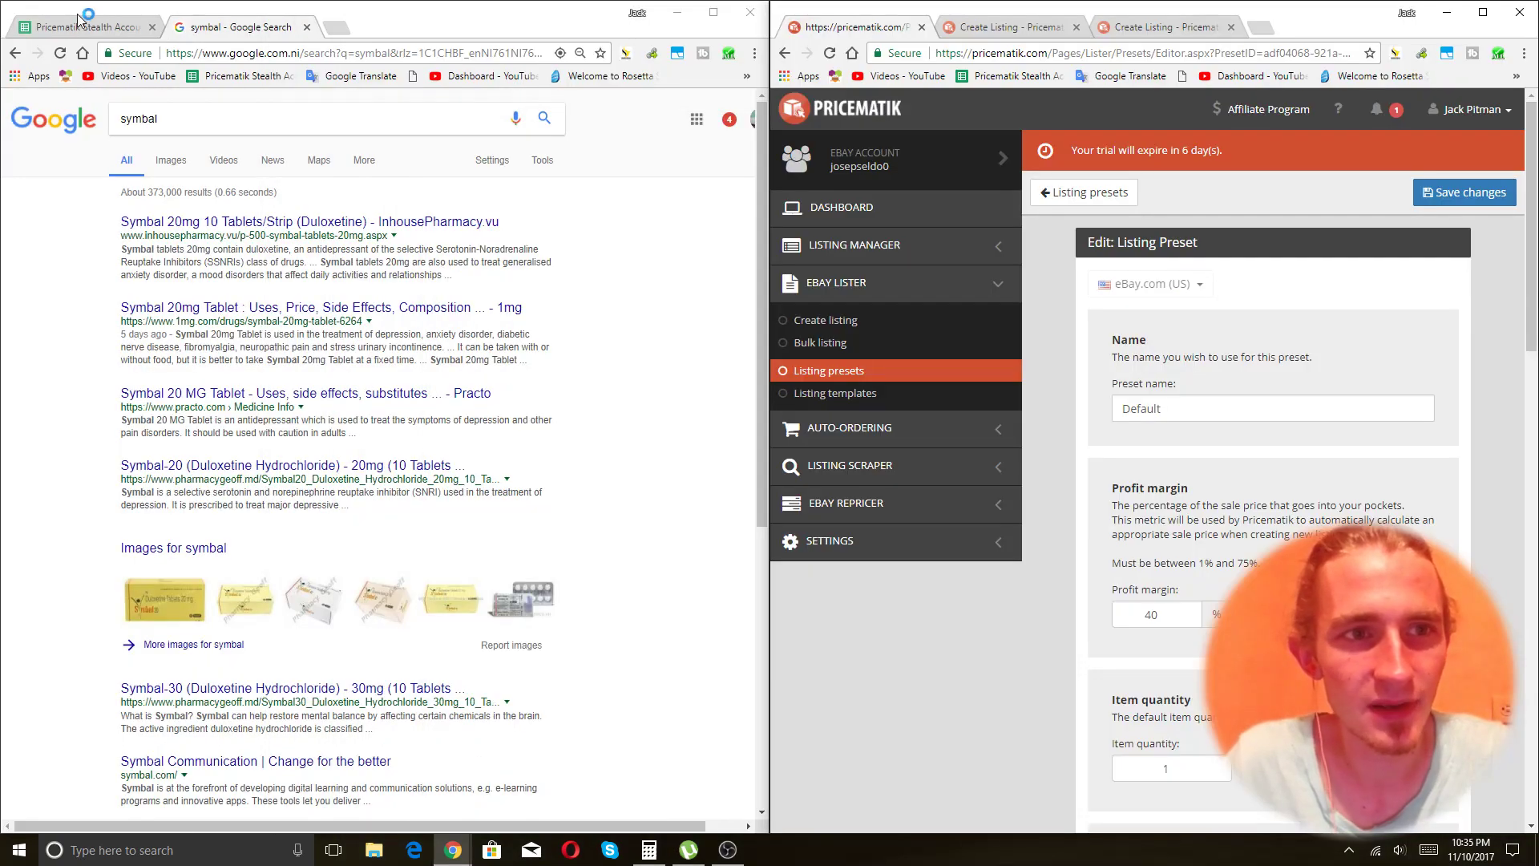
Place the item sheet beside Pricematik and paste row 360's Walmart URL into Create Listing.
{"action": "left_click", "coordinate": [95, 24]}
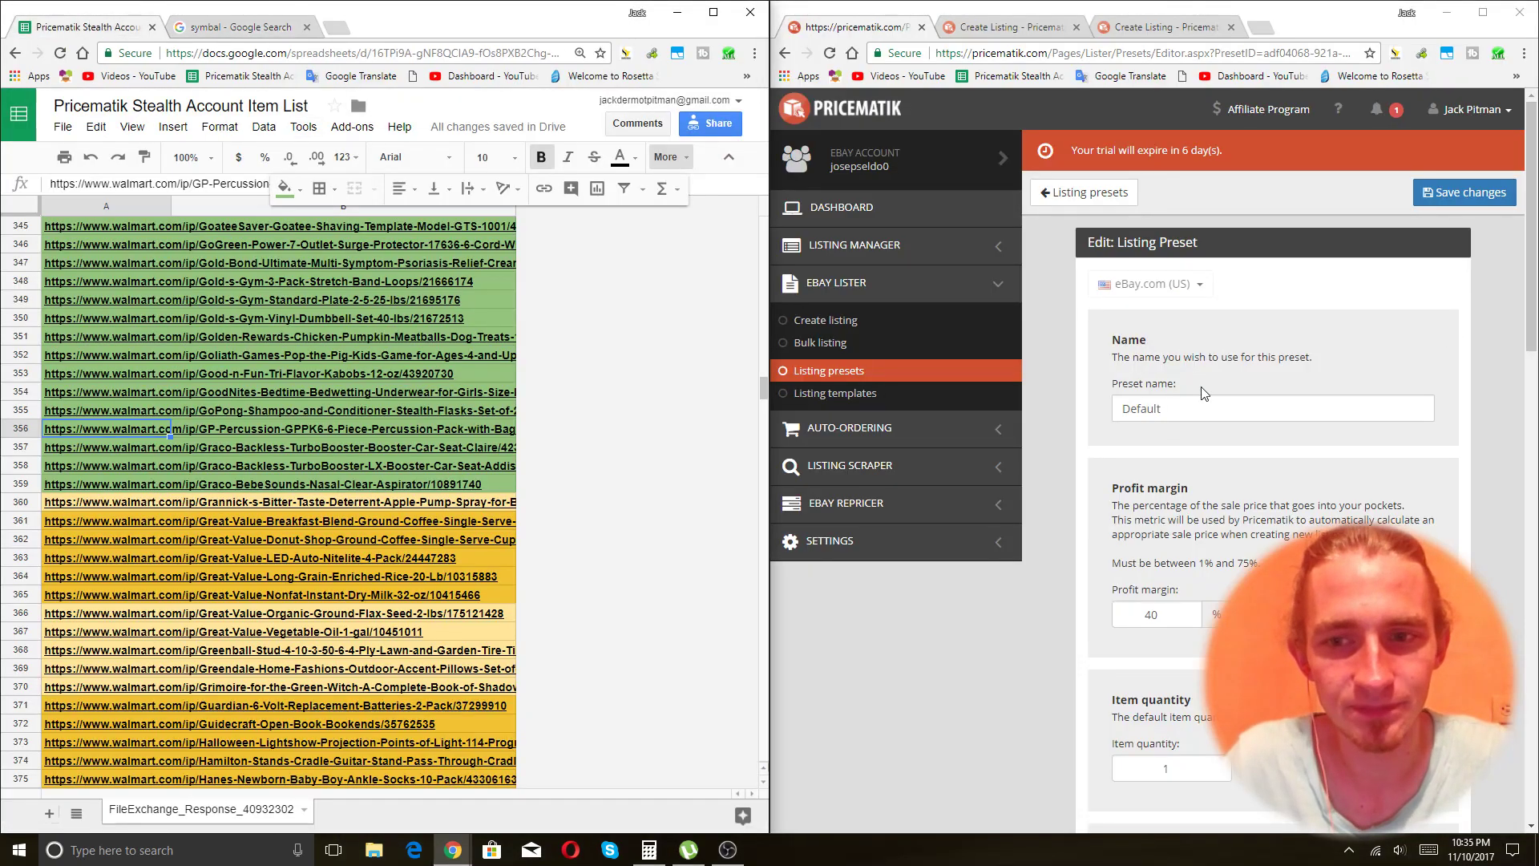
{"action": "left_click_drag", "start_coordinate": [770, 416], "coordinate": [304, 416]}
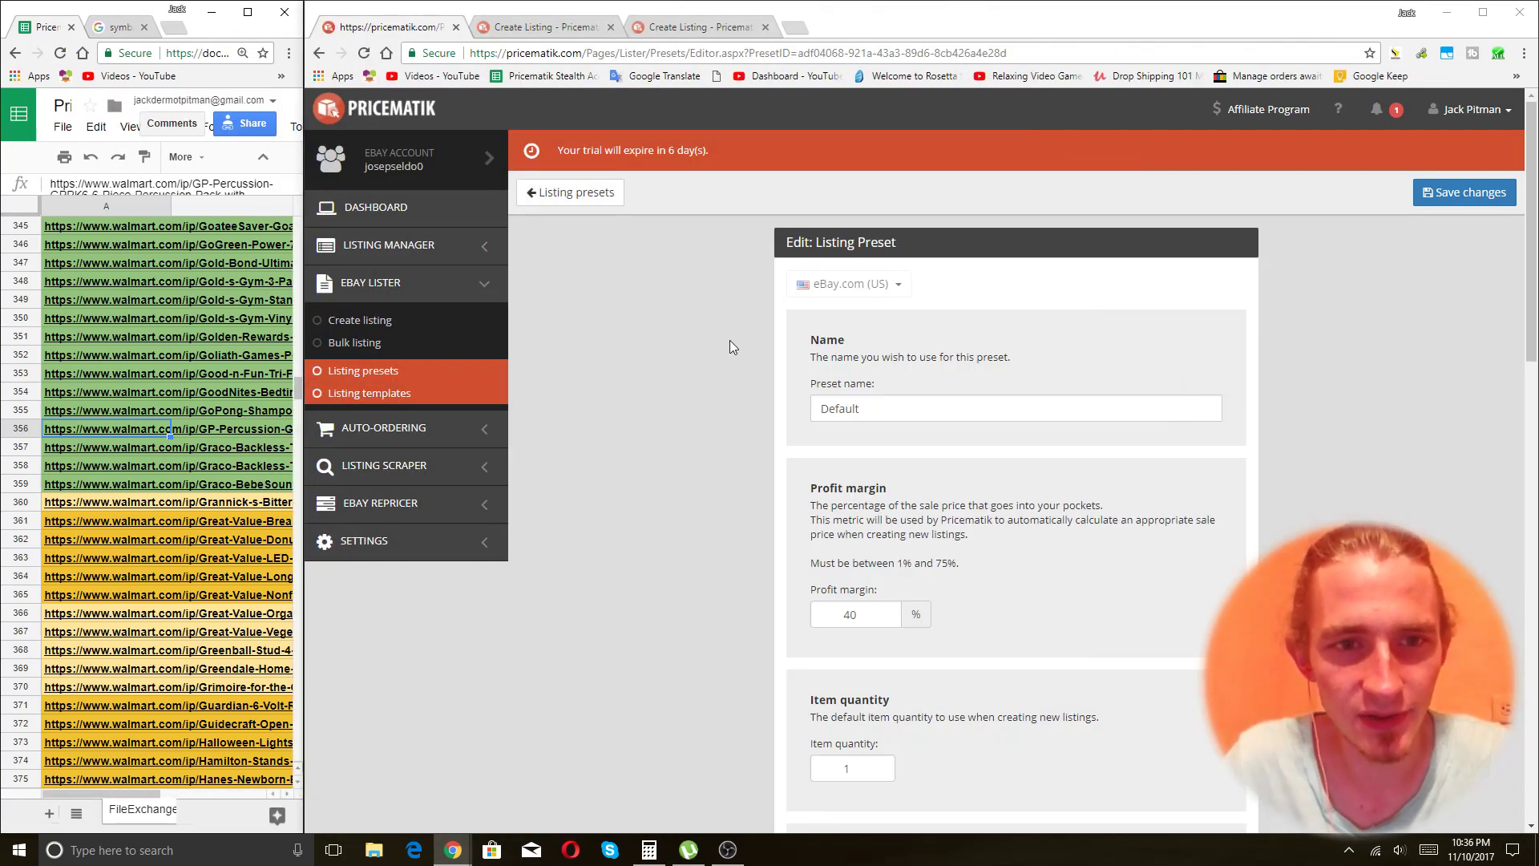
{"action": "scroll", "coordinate": [579, 399], "scroll_direction": "down", "scroll_amount": 3}
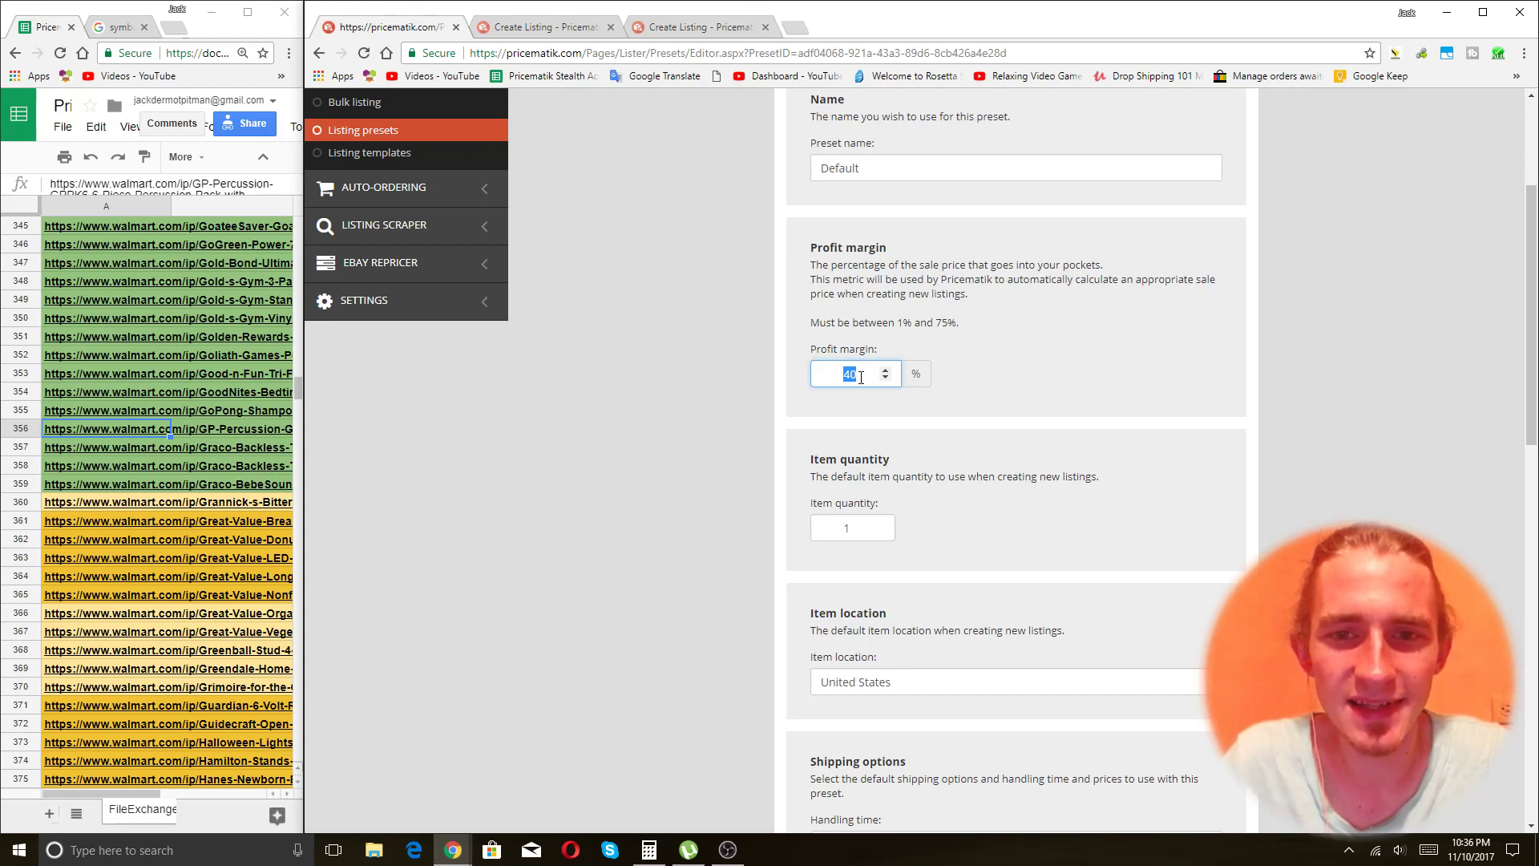
{"action": "left_click", "coordinate": [611, 479]}
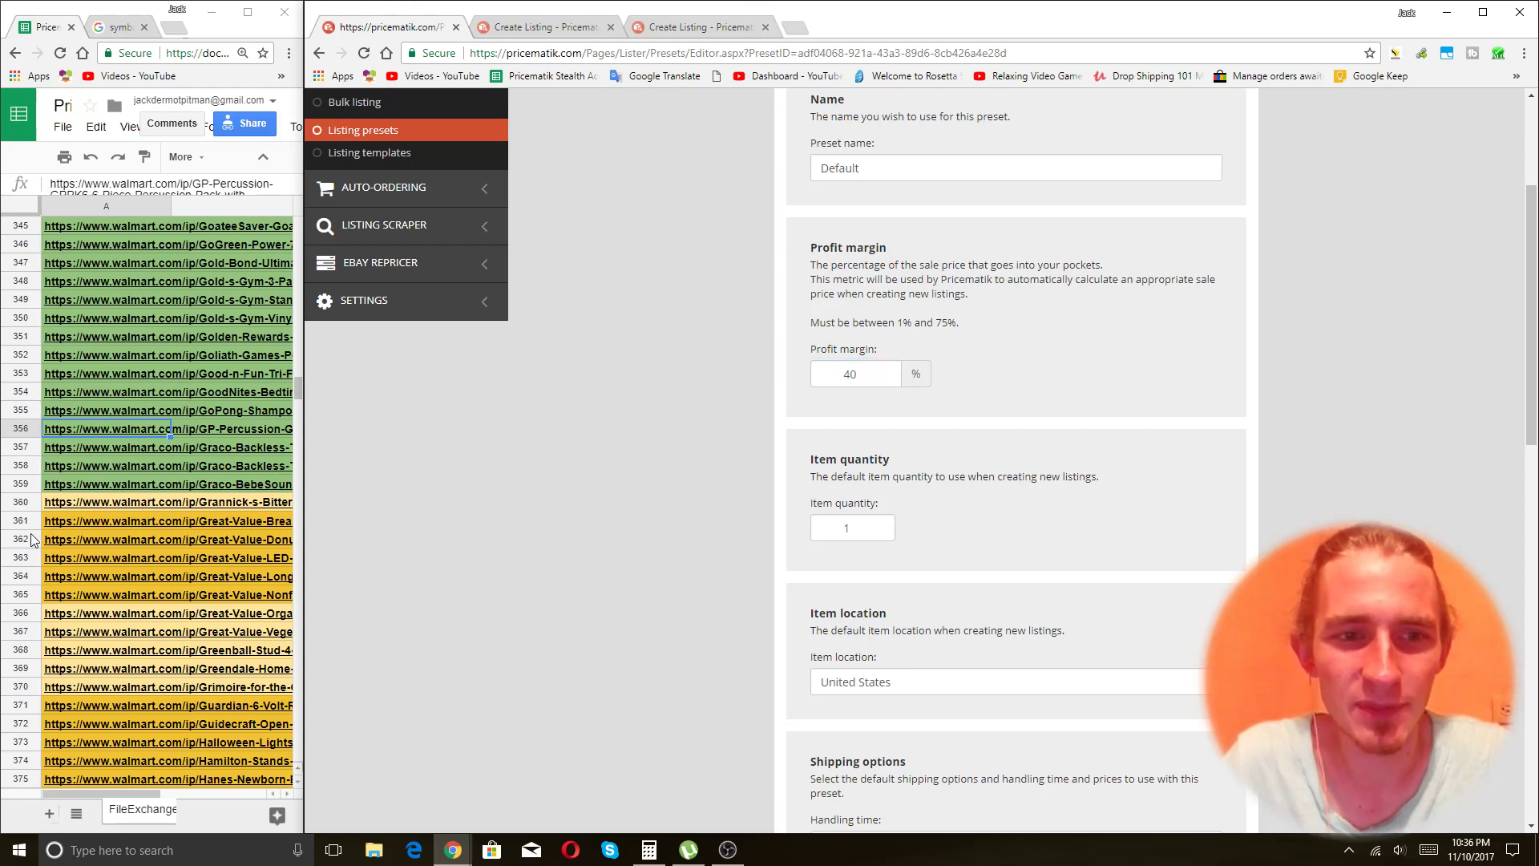
{"action": "left_click", "coordinate": [90, 505]}
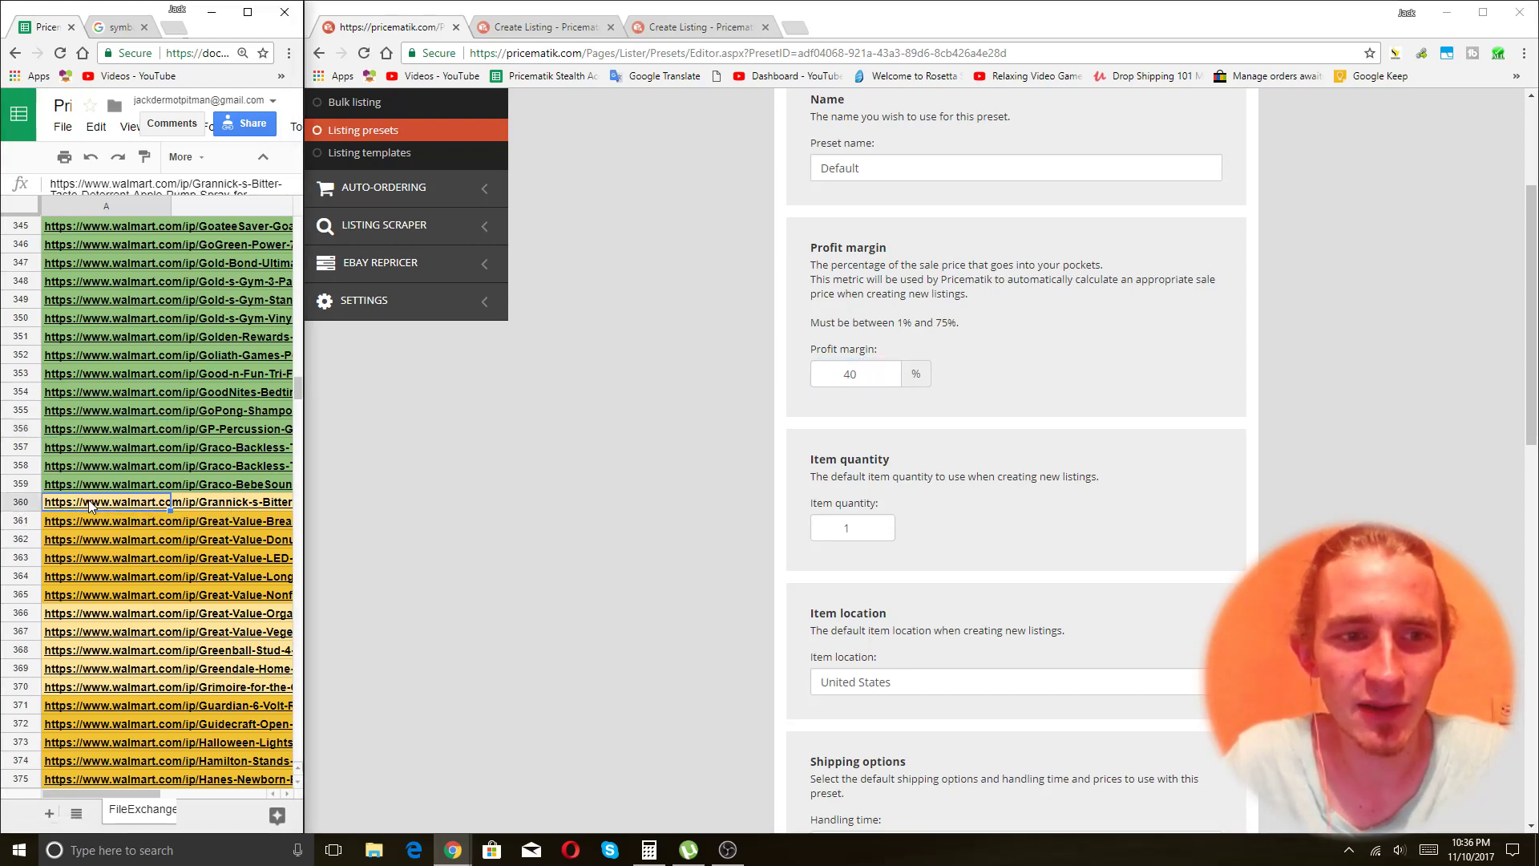
{"action": "left_click", "coordinate": [562, 28]}
{"action": "key", "text": "ctrl+v"}
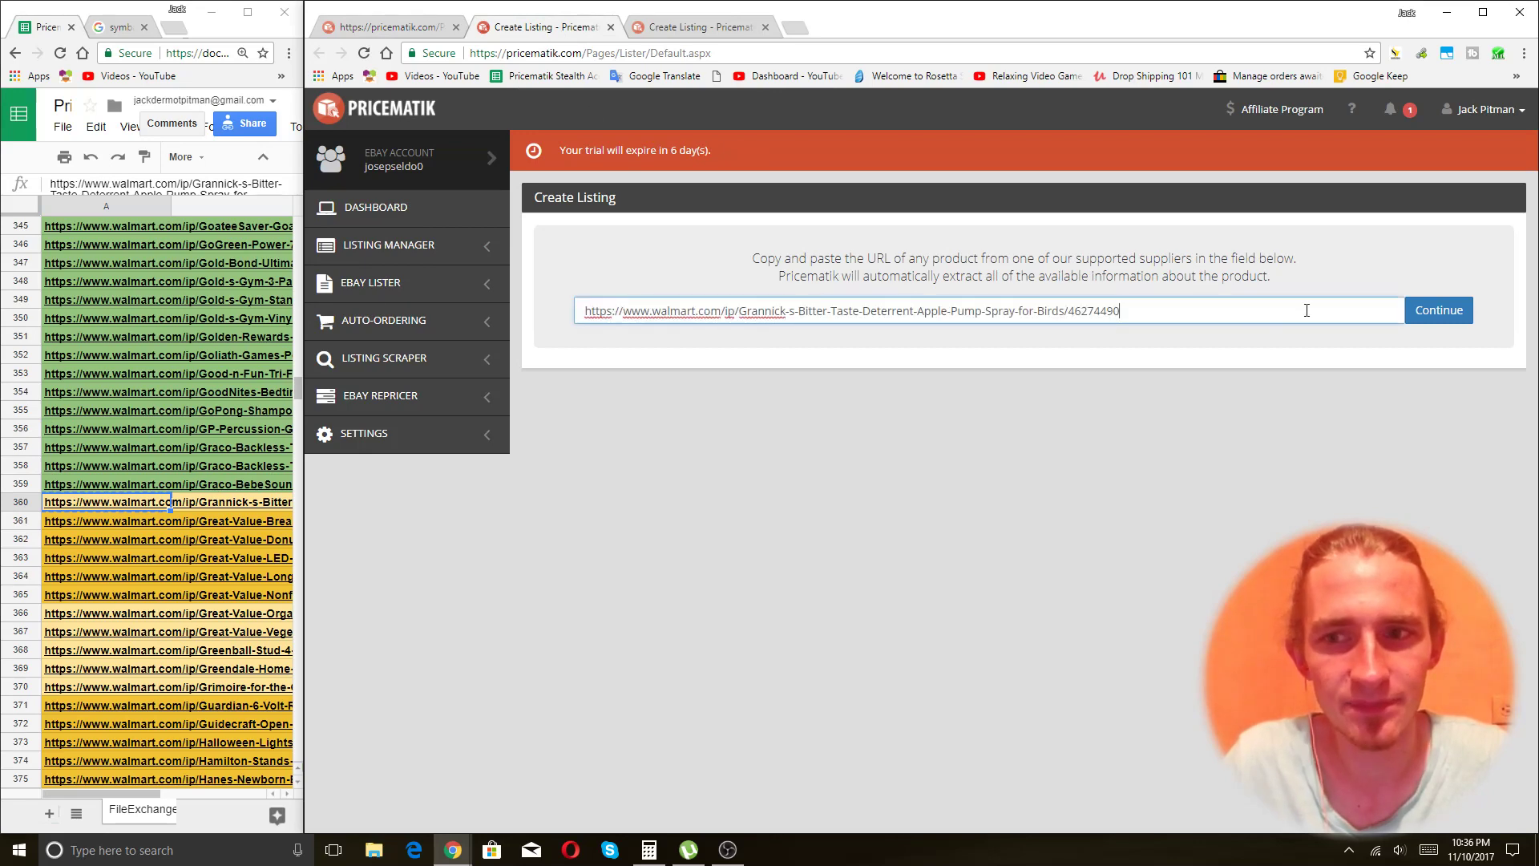
Import the Grannick's spray URL and choose the top suggested eBay category.
{"action": "left_click", "coordinate": [1441, 312]}
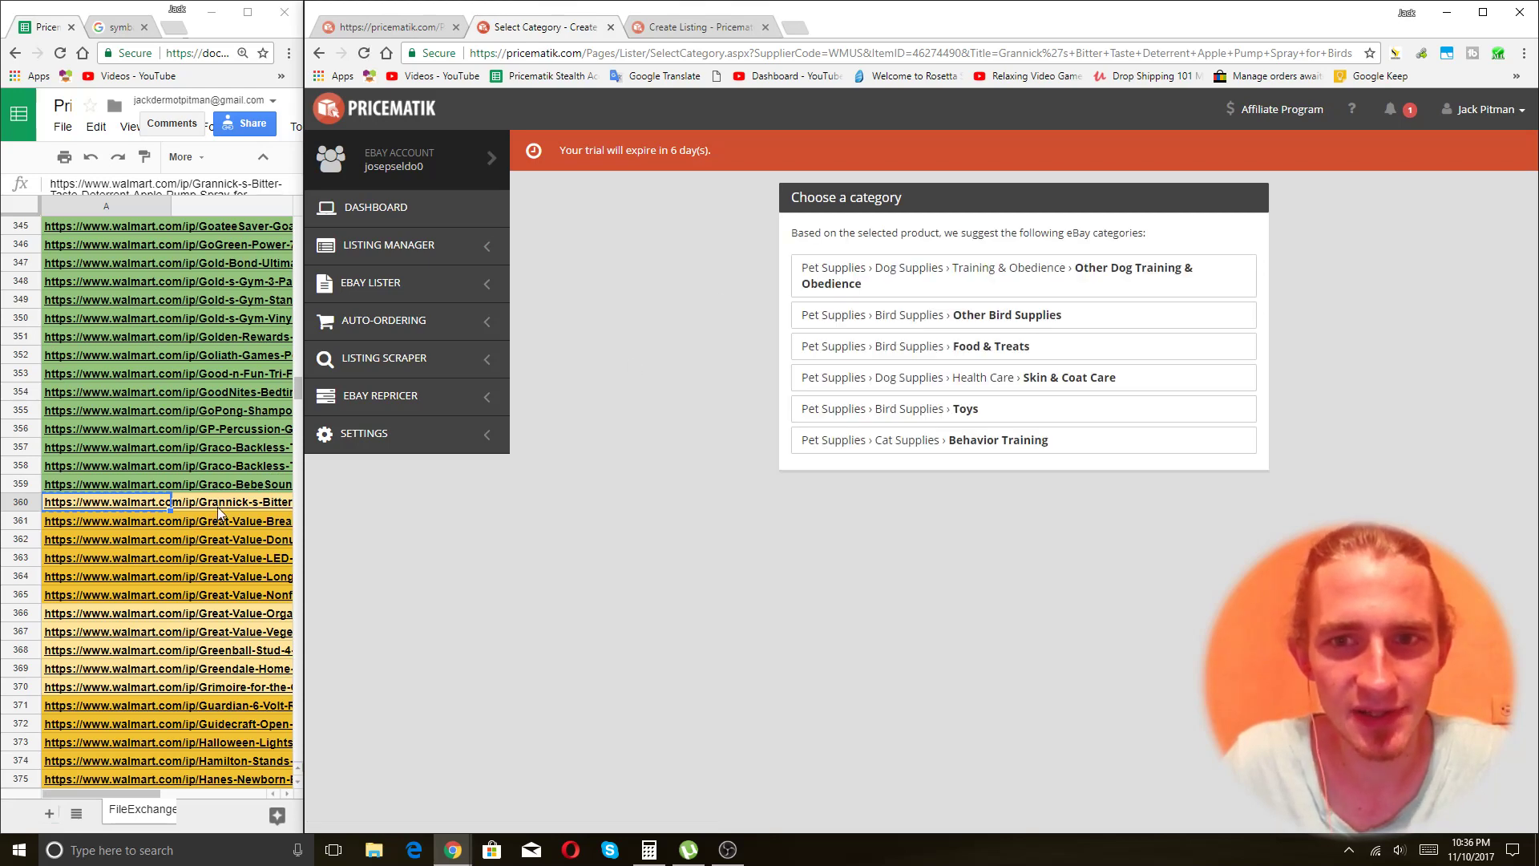
{"action": "left_click", "coordinate": [988, 279]}
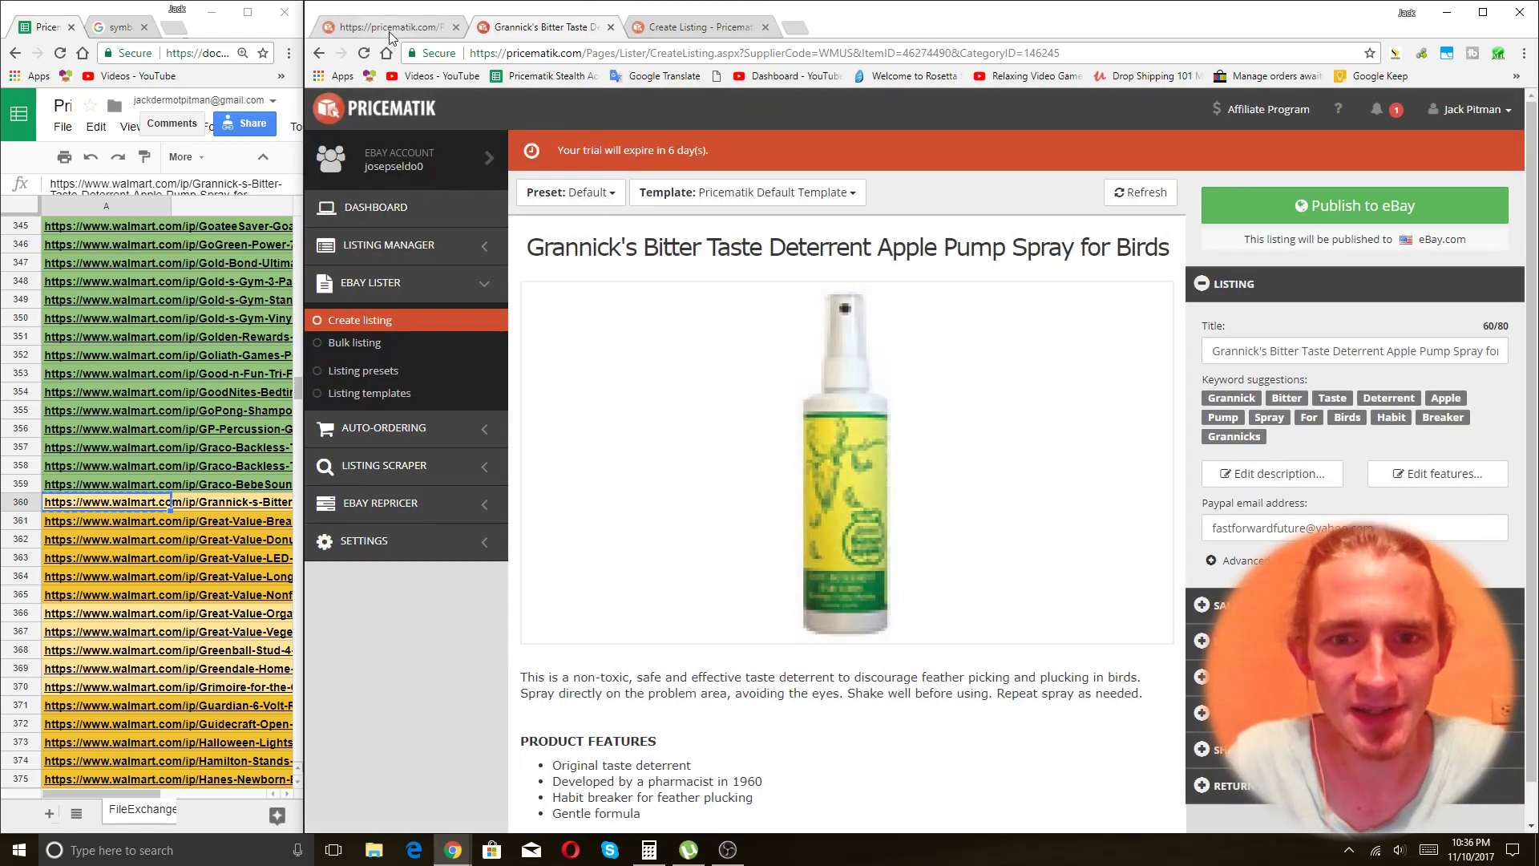
{"action": "left_click", "coordinate": [400, 19]}
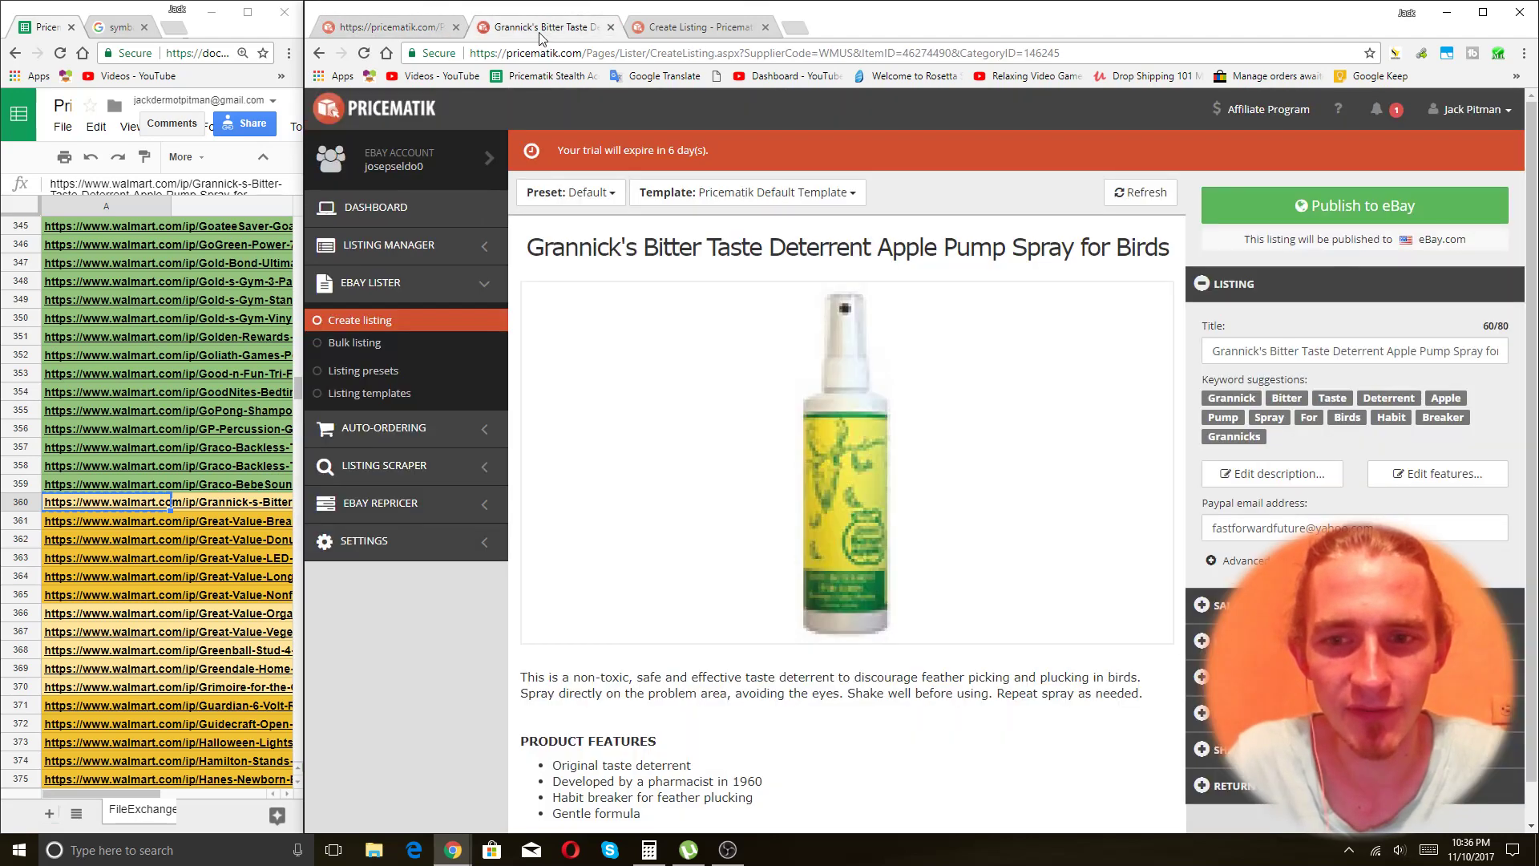
{"action": "left_click", "coordinate": [538, 26]}
{"action": "scroll", "coordinate": [1151, 529], "scroll_direction": "down", "scroll_amount": 5}
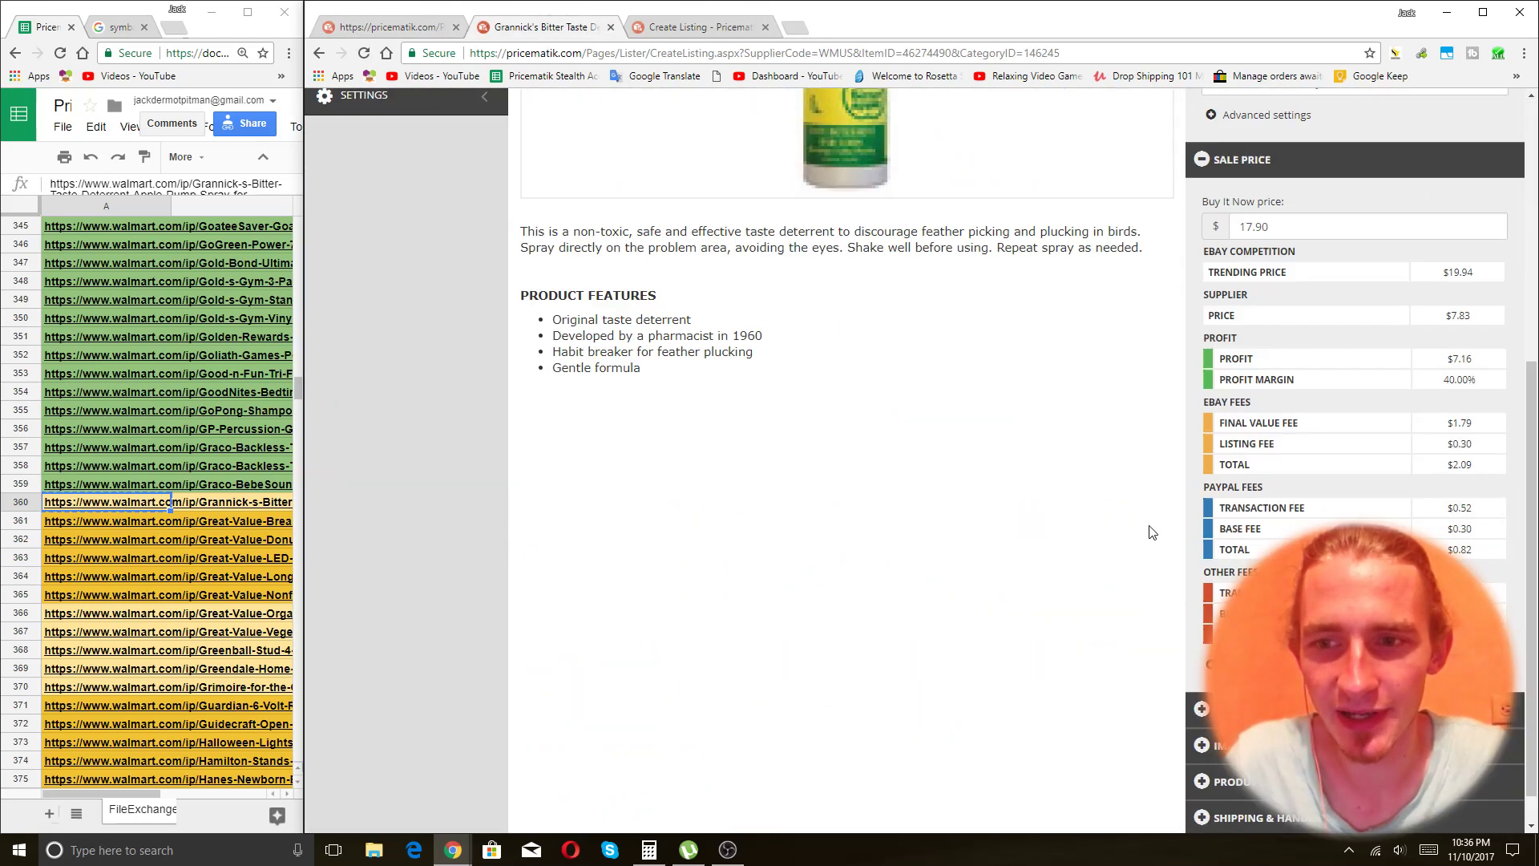
{"action": "scroll", "coordinate": [1191, 333], "scroll_direction": "up", "scroll_amount": 1}
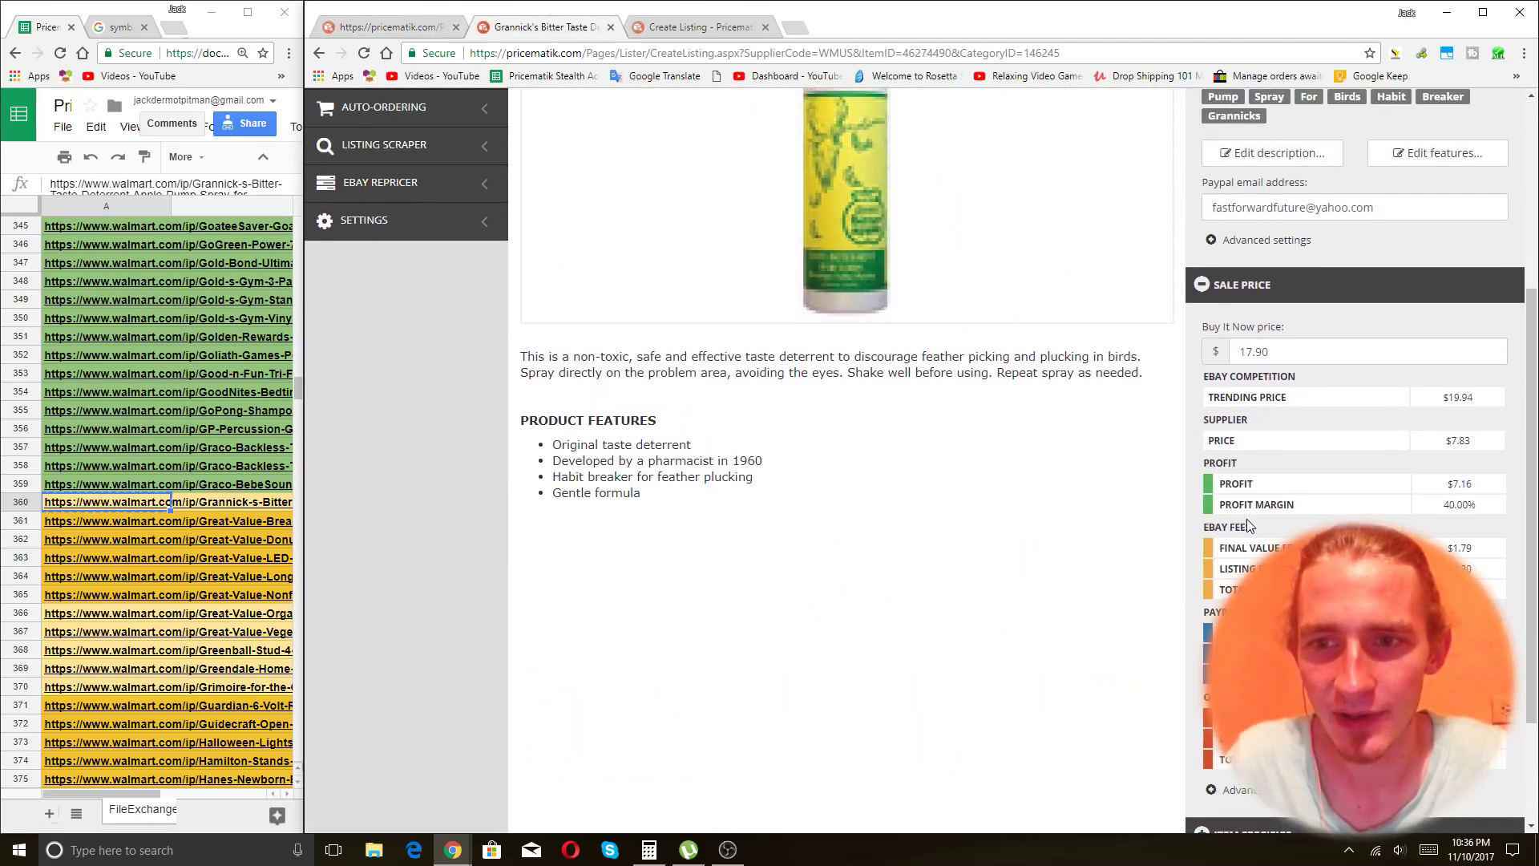
Review the 40.00% profit margin, trending price and $17.90 Buy It Now price, then bring up Calculator.
{"action": "triple_click", "coordinate": [1272, 505]}
{"action": "left_click", "coordinate": [1452, 510]}
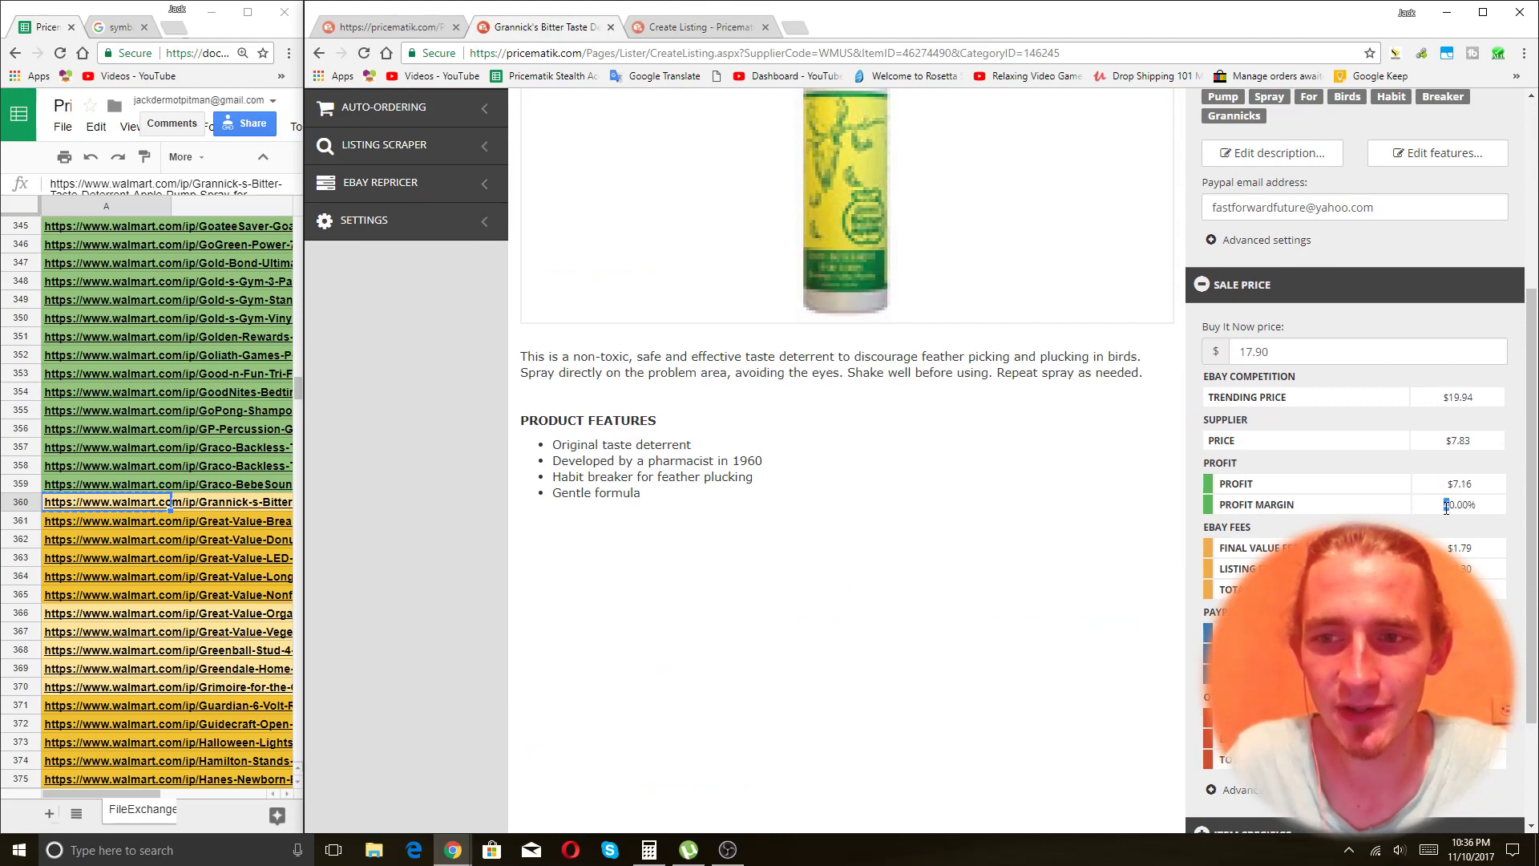
{"action": "left_click_drag", "start_coordinate": [1444, 505], "coordinate": [1483, 511]}
{"action": "left_click", "coordinate": [1457, 524]}
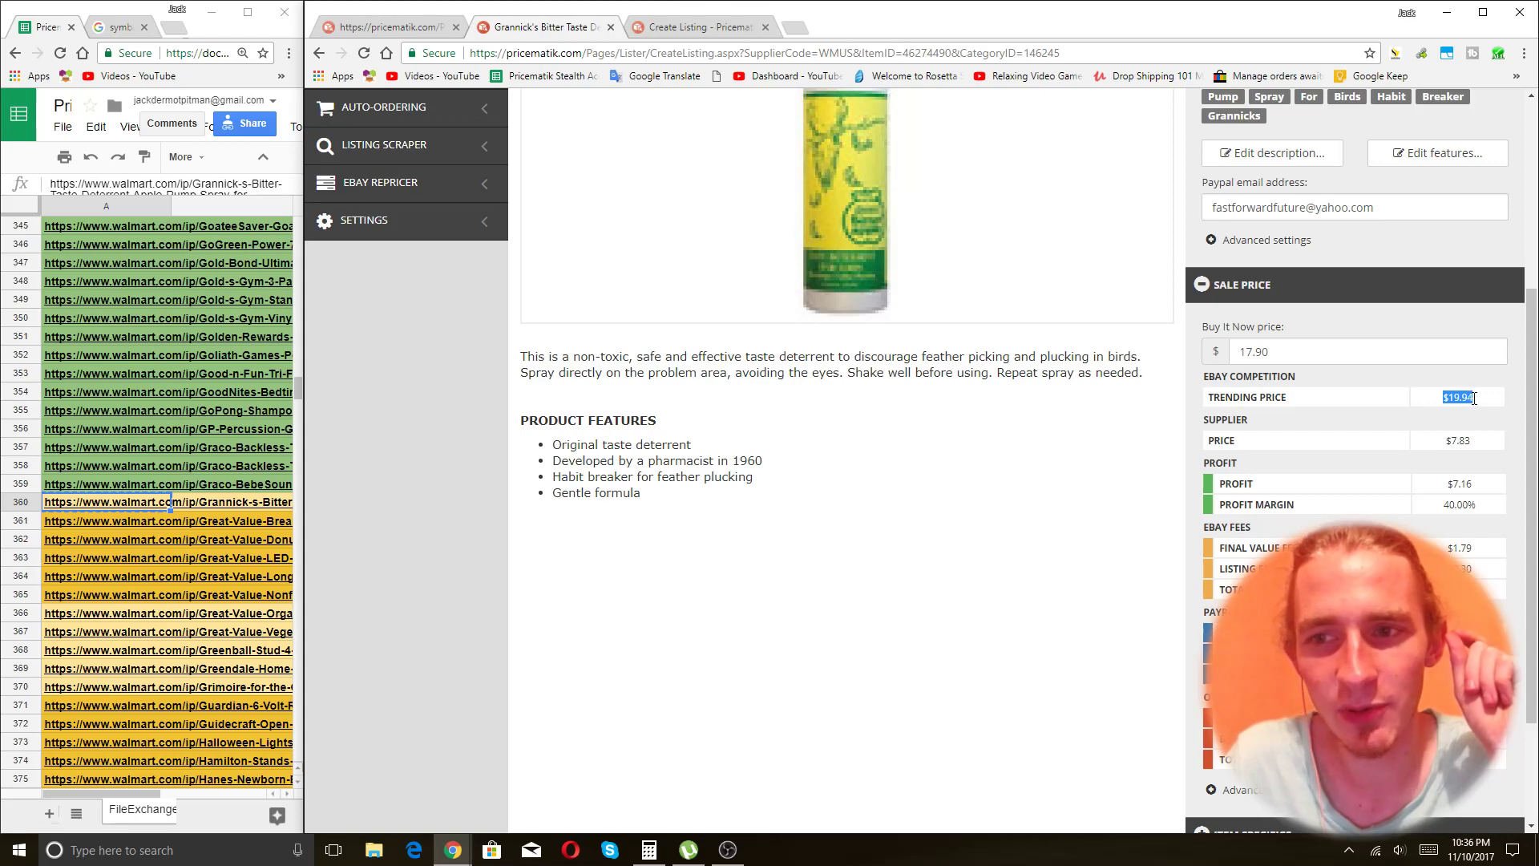
{"action": "left_click", "coordinate": [1486, 422]}
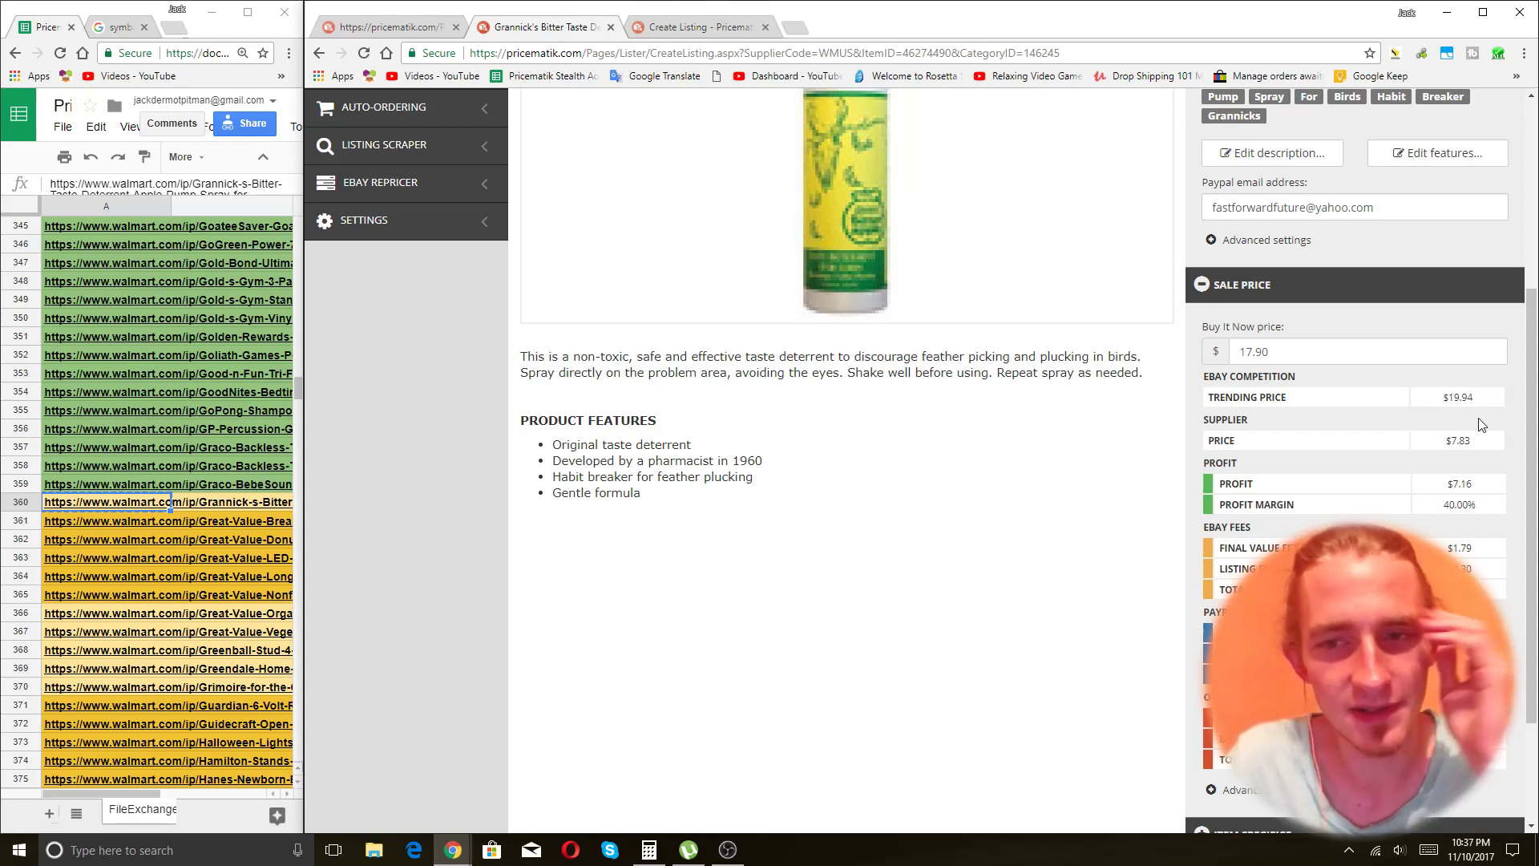
{"action": "scroll", "coordinate": [1216, 445], "scroll_direction": "up", "scroll_amount": 3}
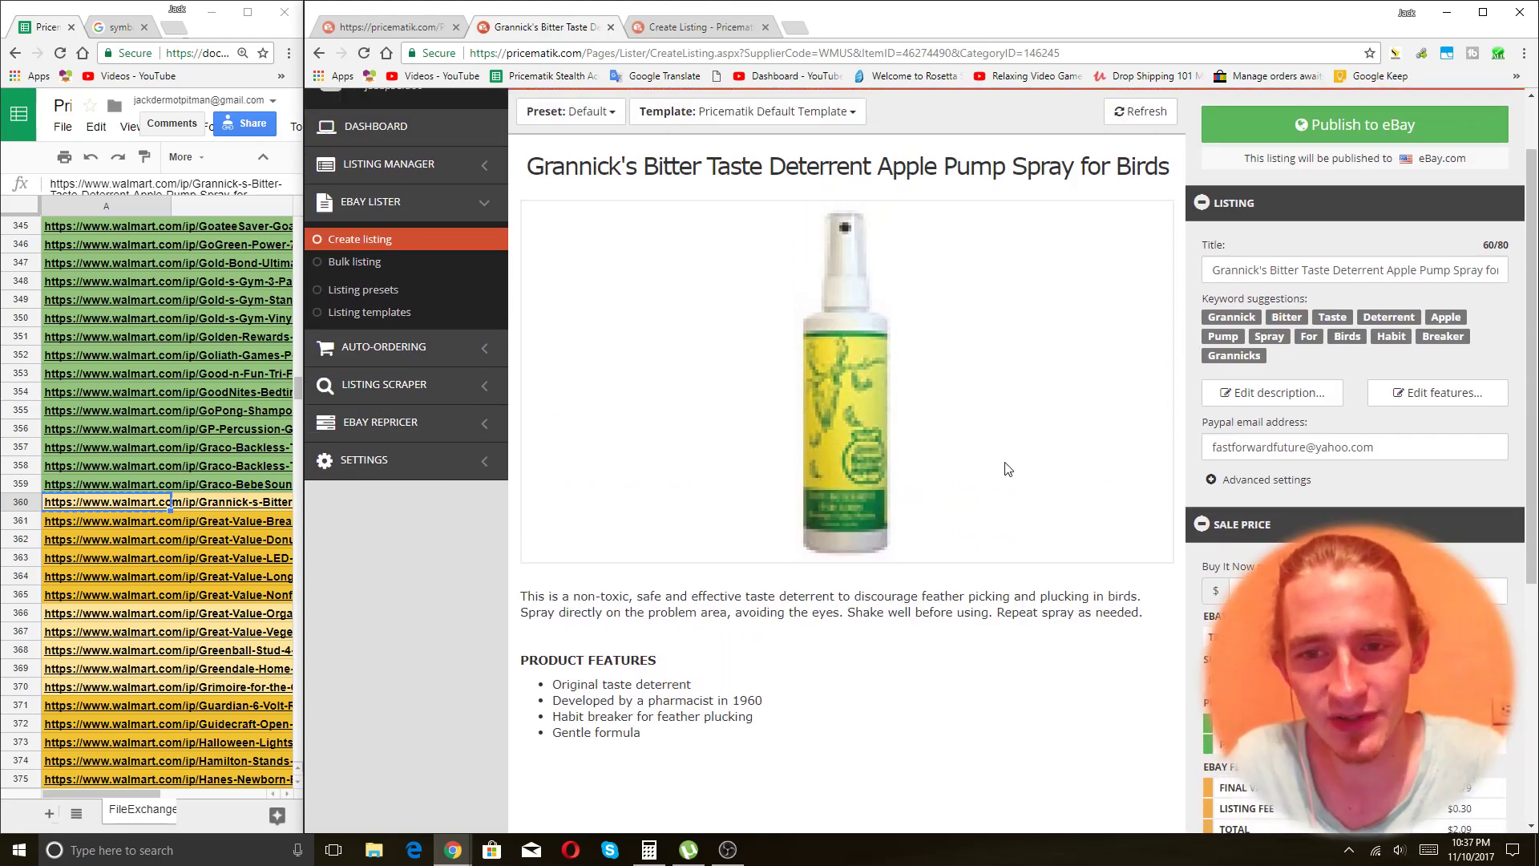
{"action": "scroll", "coordinate": [1004, 468], "scroll_direction": "down", "scroll_amount": 1}
{"action": "left_click_drag", "start_coordinate": [1313, 428], "coordinate": [1129, 441]}
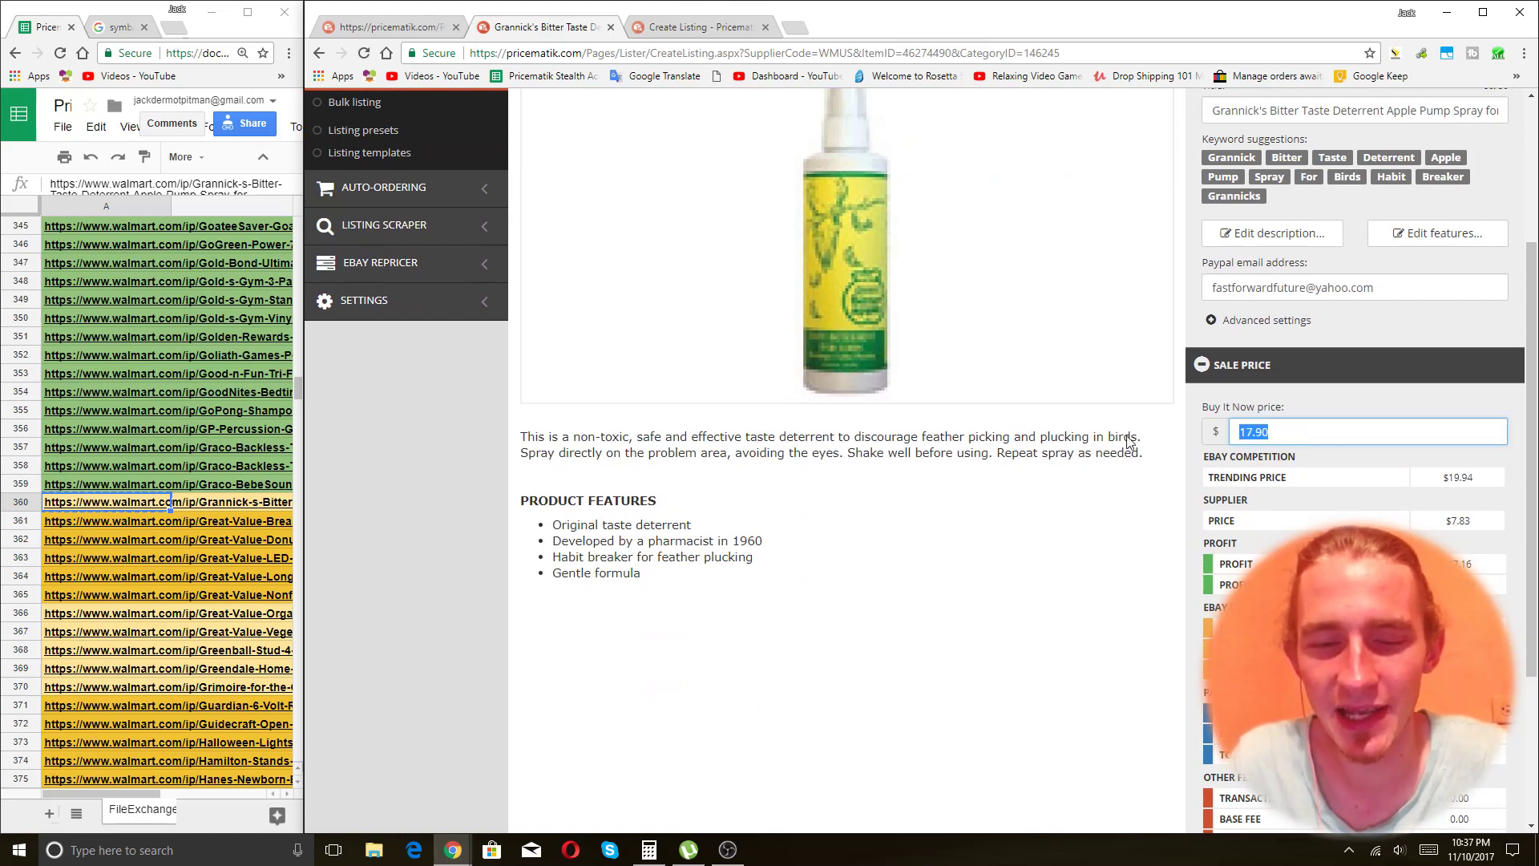
{"action": "left_click", "coordinate": [1471, 522]}
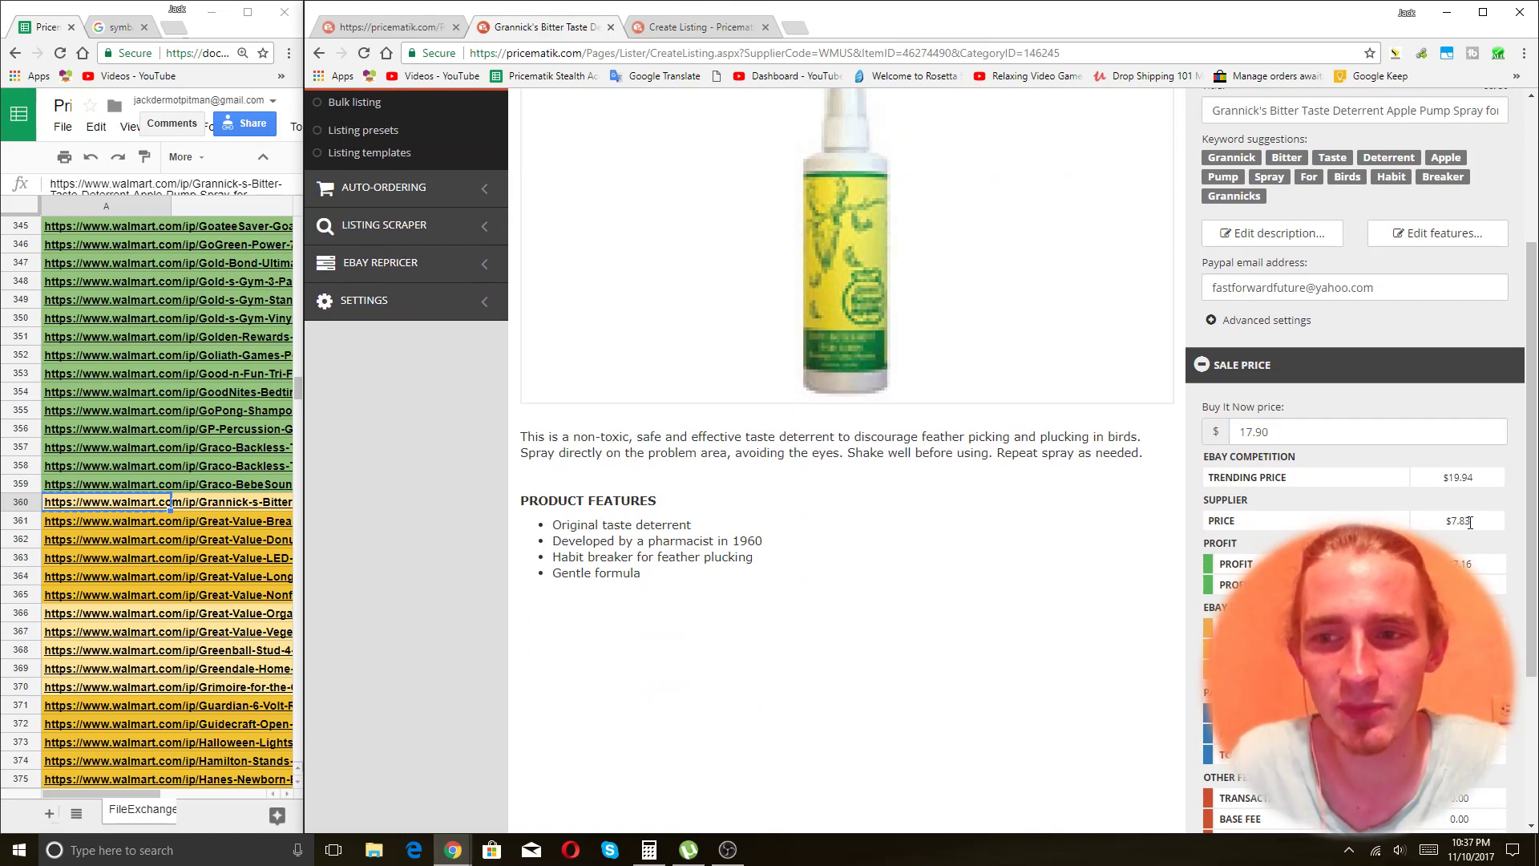
{"action": "left_click", "coordinate": [649, 850]}
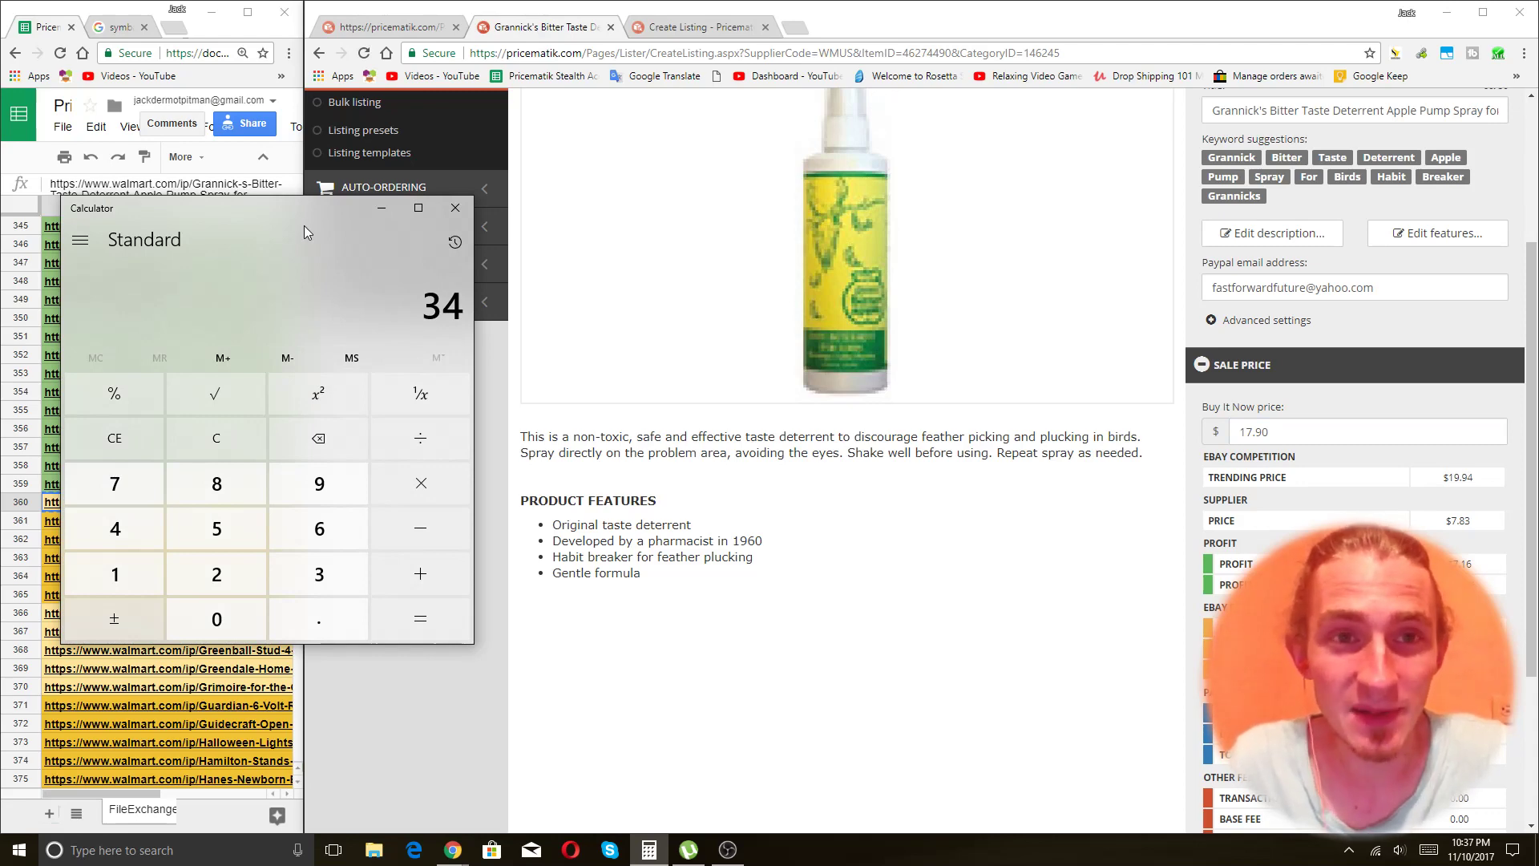
Add 6 to the 7.83 supplier price in Calculator to get 13.83.
{"action": "left_click_drag", "start_coordinate": [258, 213], "coordinate": [363, 204]}
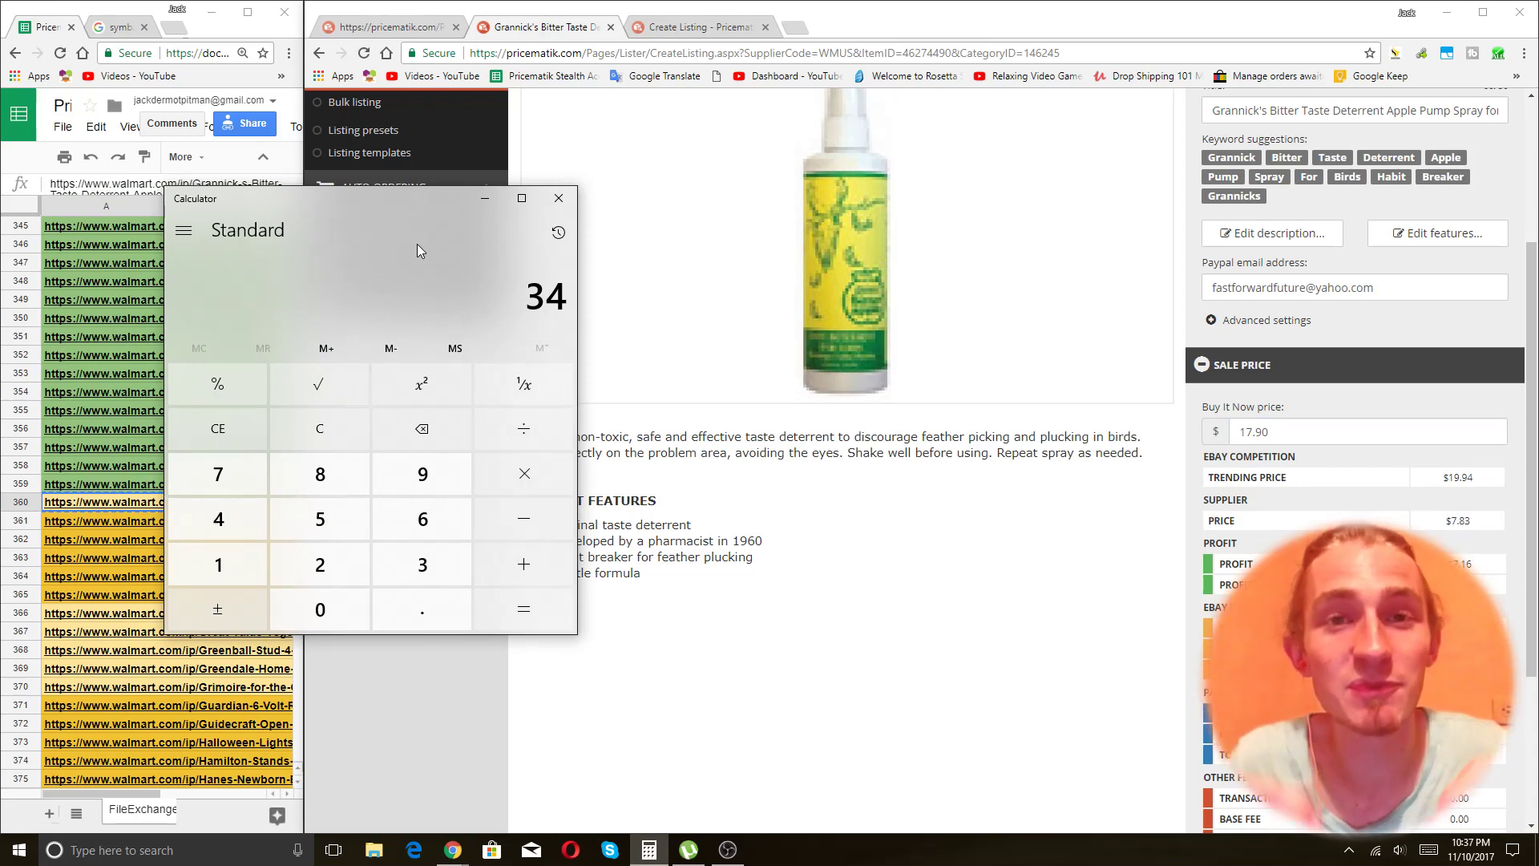
{"action": "double_click", "coordinate": [1473, 523]}
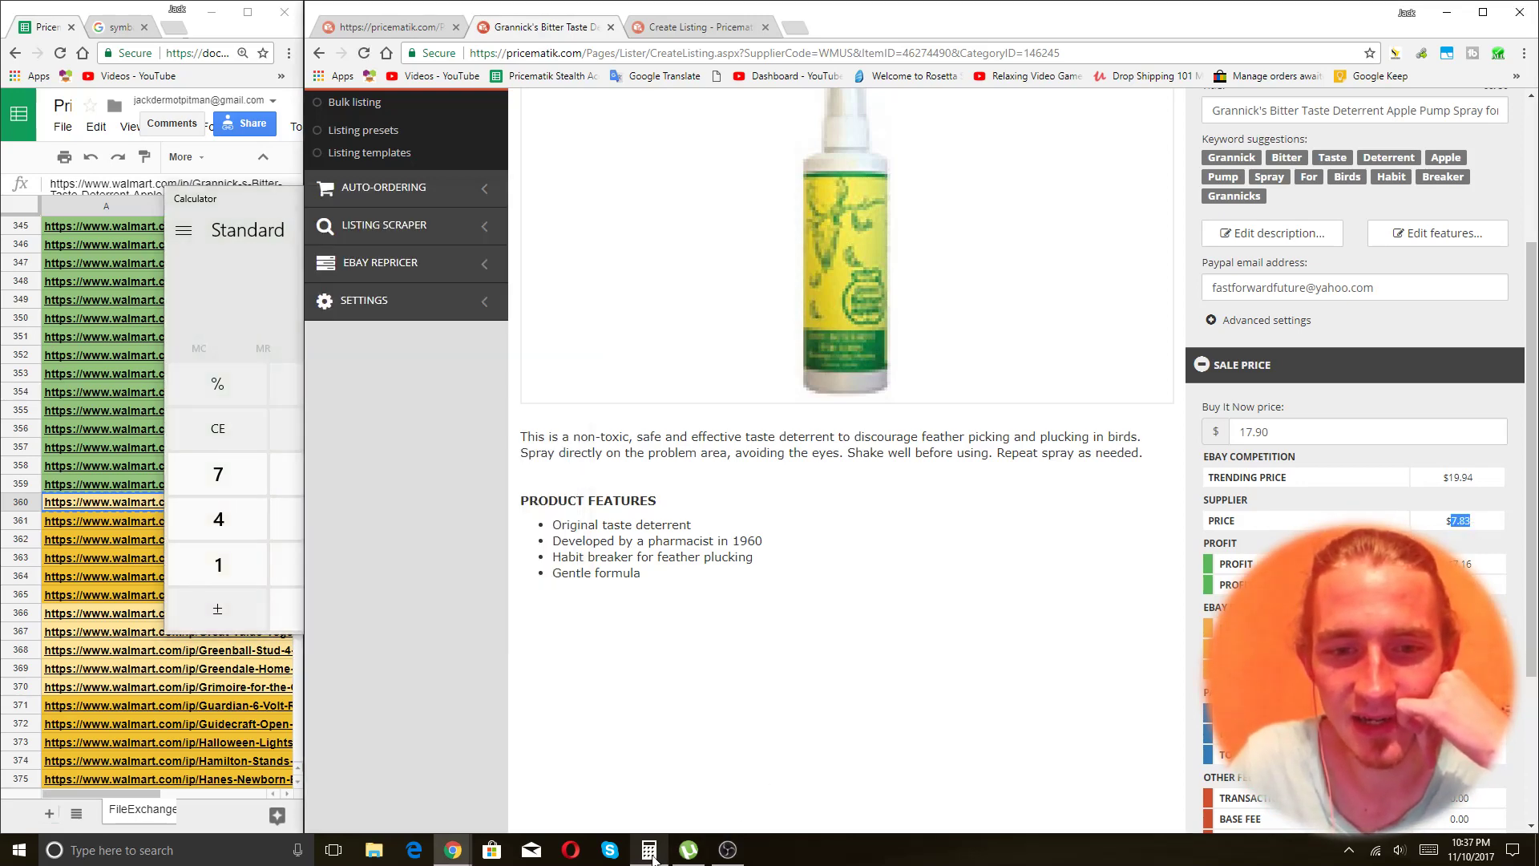
{"action": "left_click", "coordinate": [650, 850]}
{"action": "left_click", "coordinate": [241, 473]}
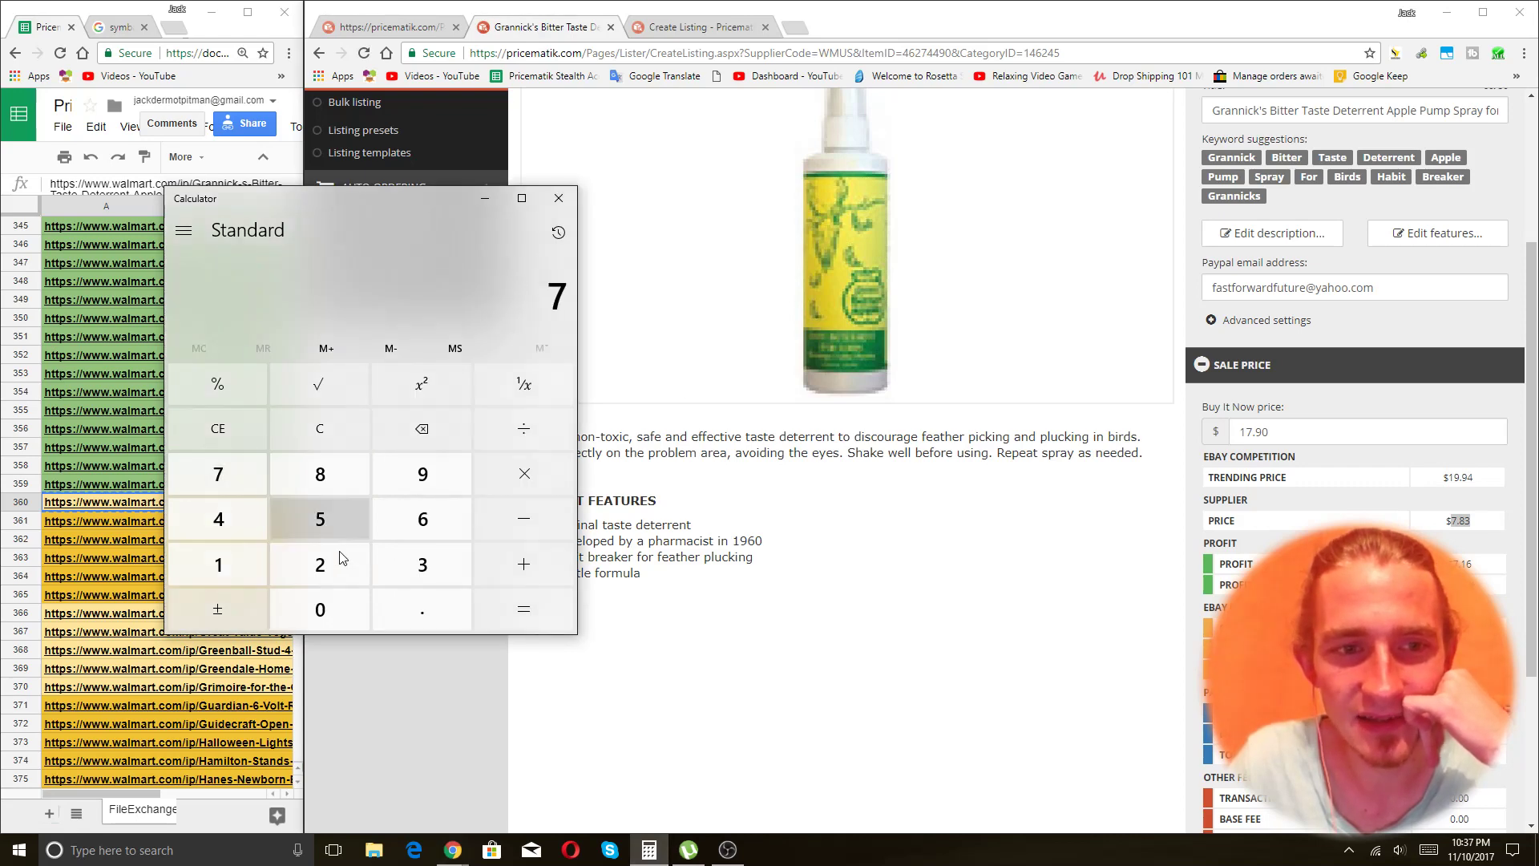
{"action": "left_click", "coordinate": [412, 603]}
{"action": "left_click", "coordinate": [330, 465]}
{"action": "left_click", "coordinate": [423, 565]}
{"action": "left_click", "coordinate": [524, 564]}
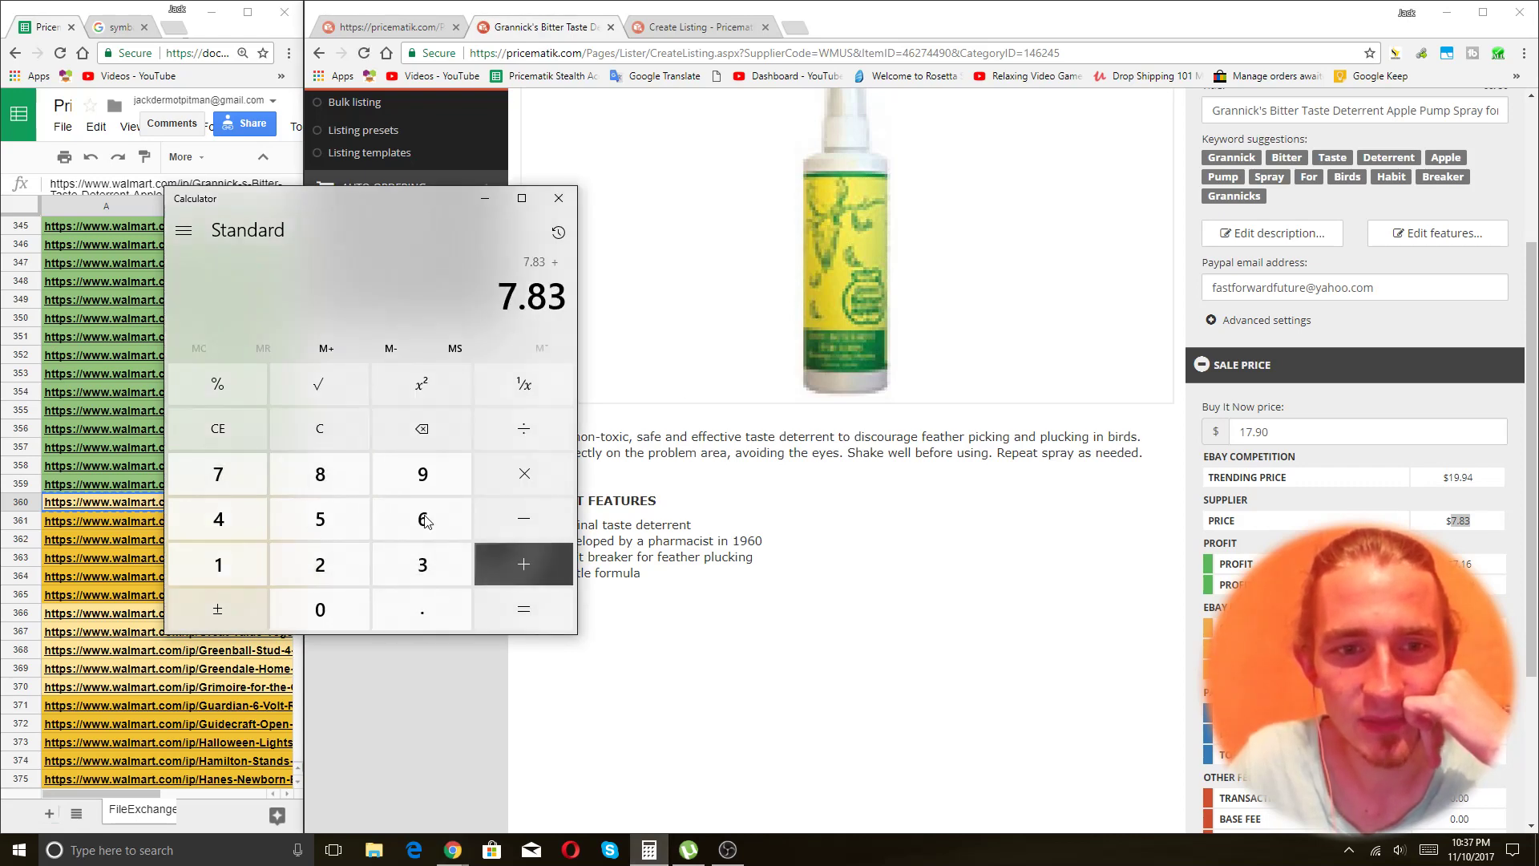
{"action": "left_click", "coordinate": [422, 518]}
{"action": "left_click", "coordinate": [524, 610]}
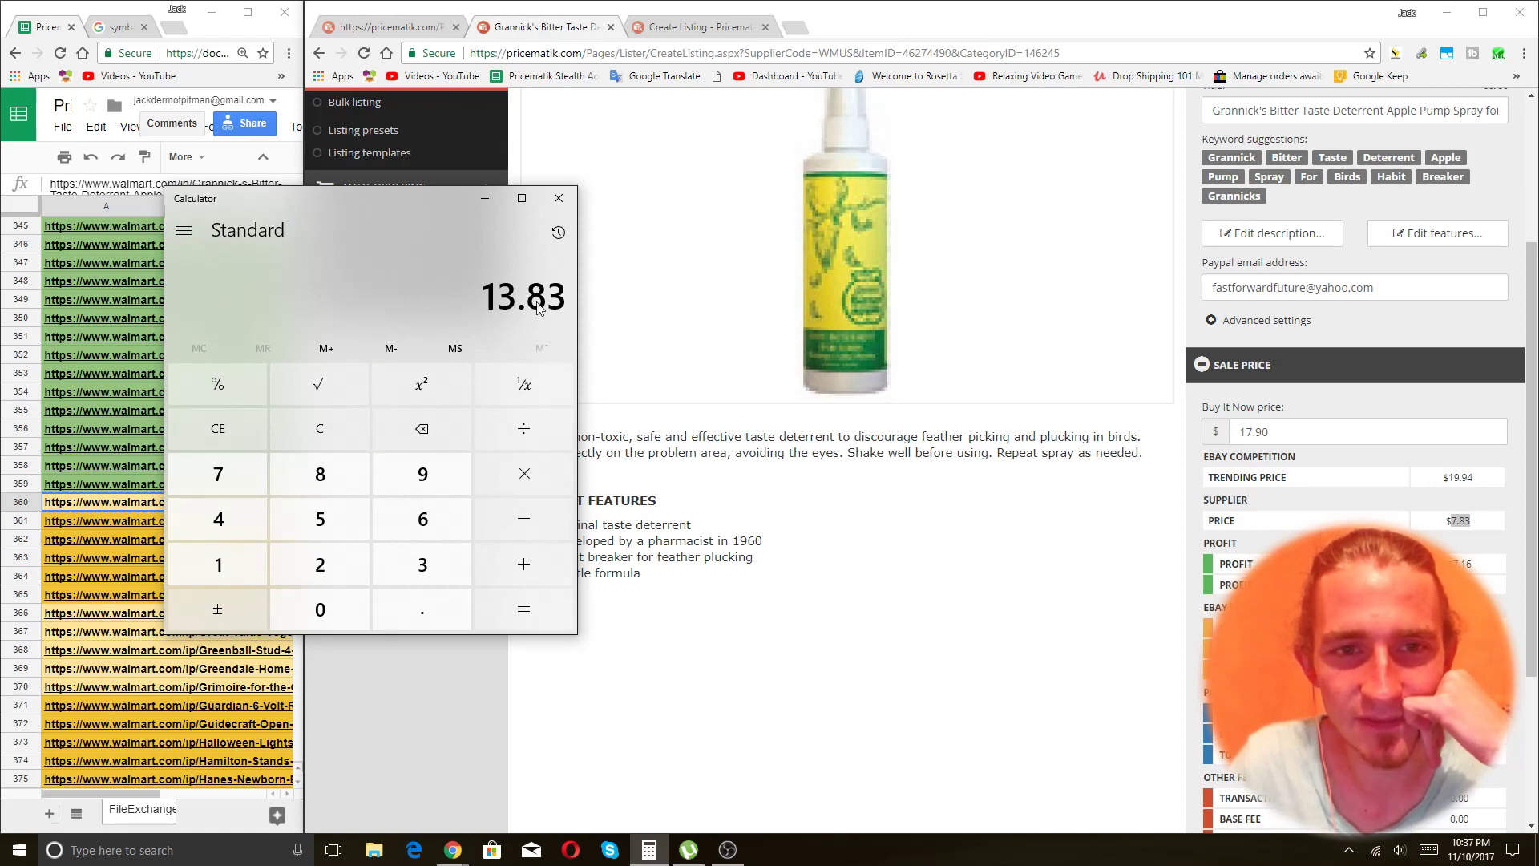
{"action": "left_click", "coordinate": [927, 581]}
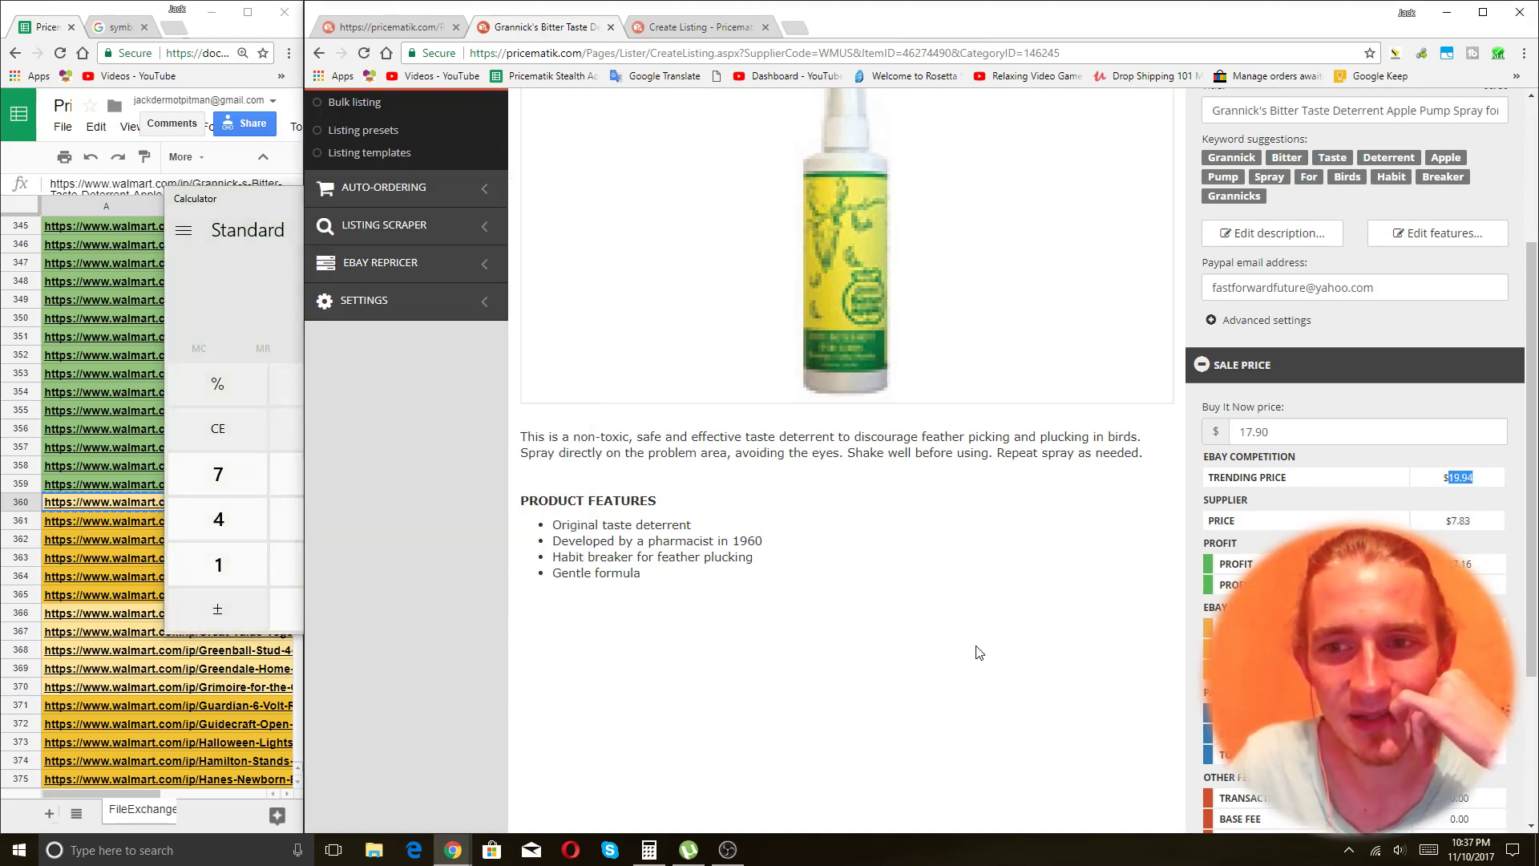
Check the Grannick's listing title on the Create Listing page.
{"action": "scroll", "coordinate": [882, 721], "scroll_direction": "up", "scroll_amount": 3}
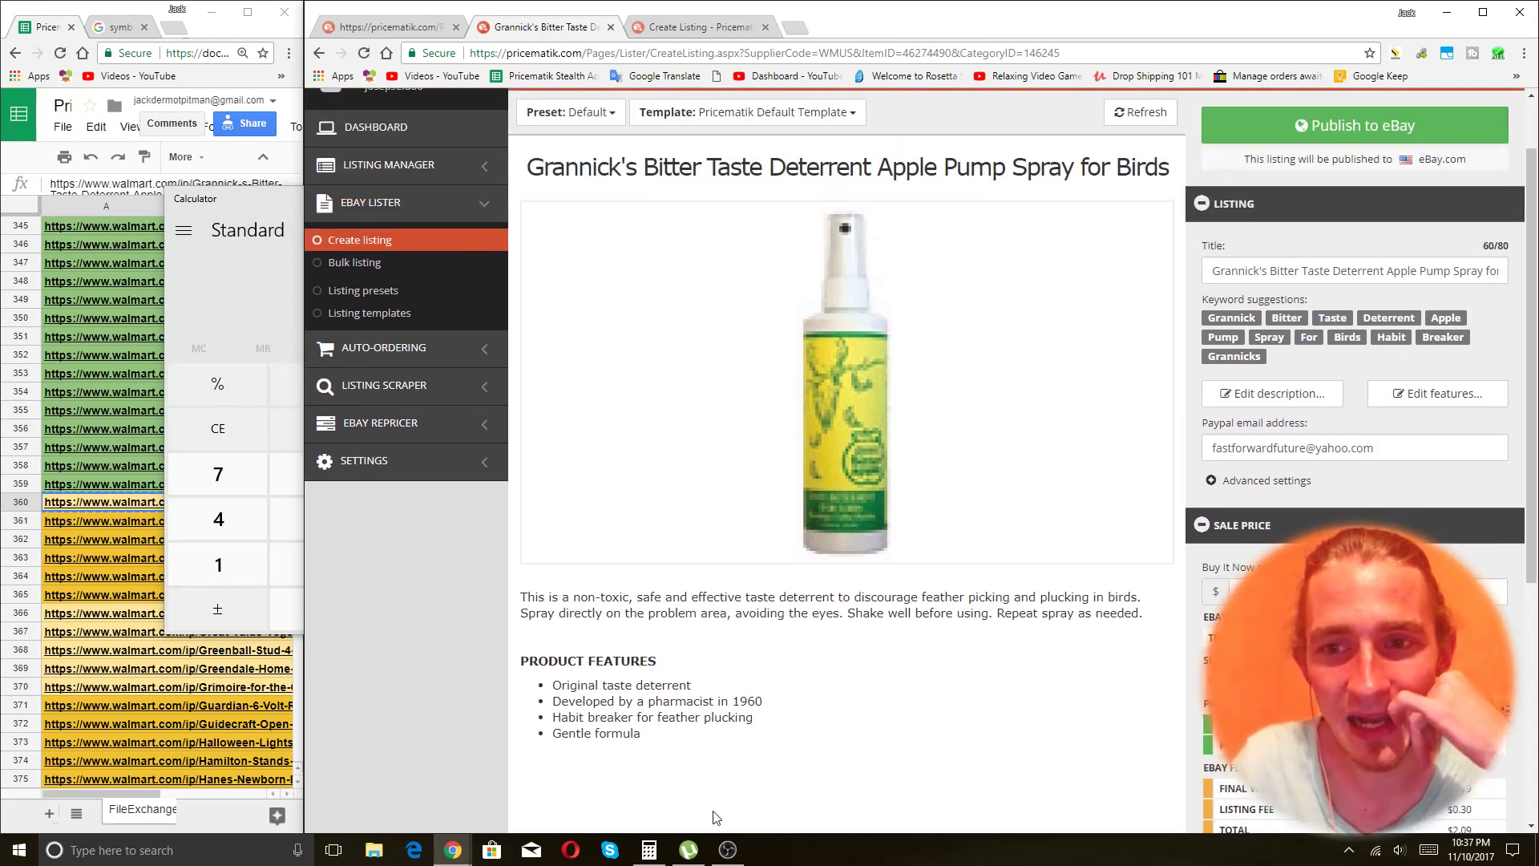
{"action": "scroll", "coordinate": [794, 670], "scroll_direction": "down", "scroll_amount": 3}
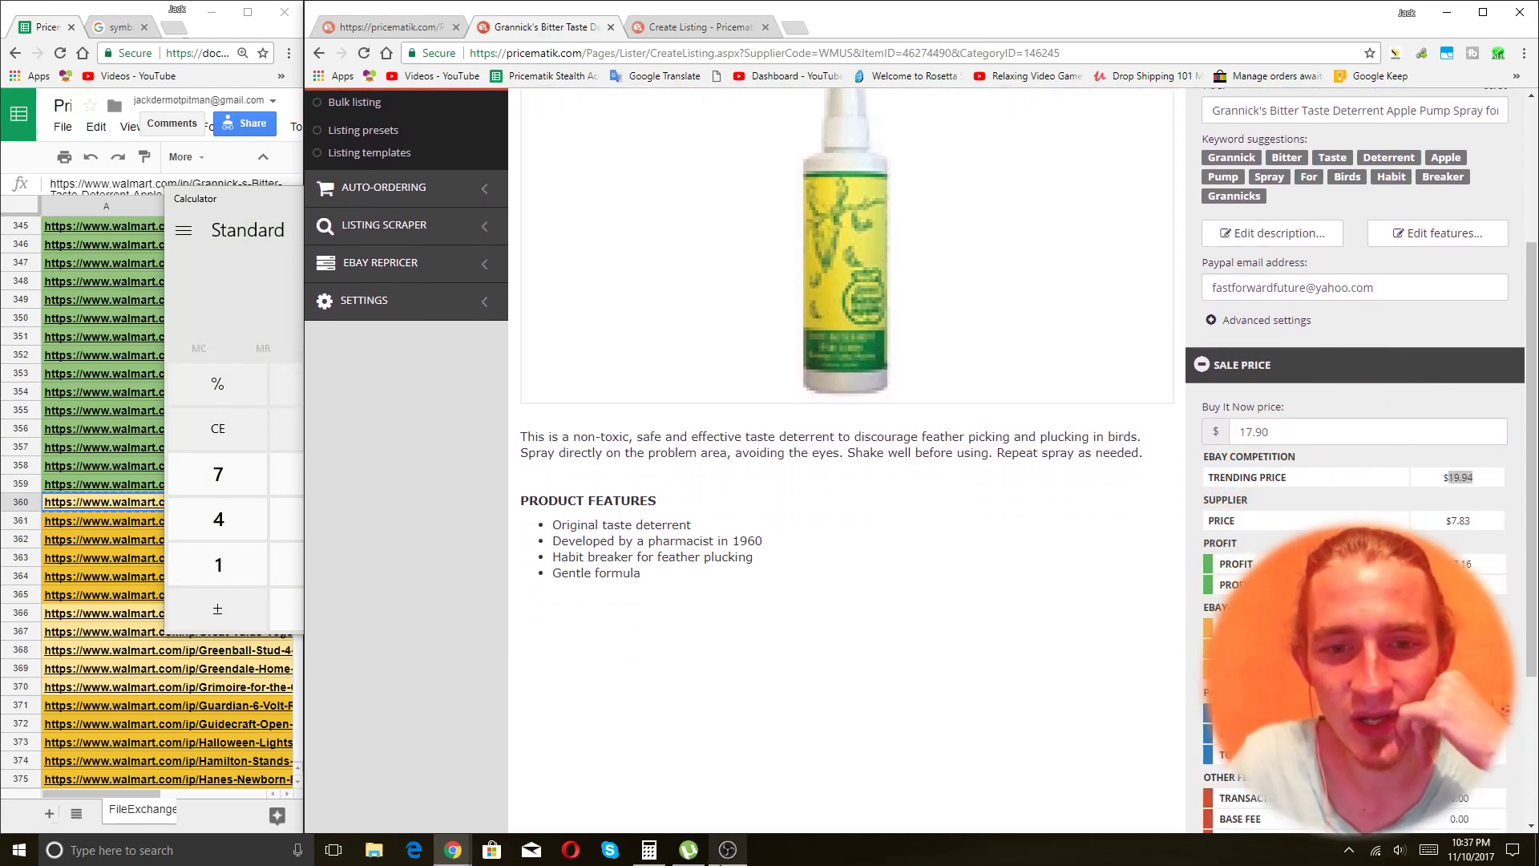
{"action": "mouse_move", "coordinate": [647, 861]}
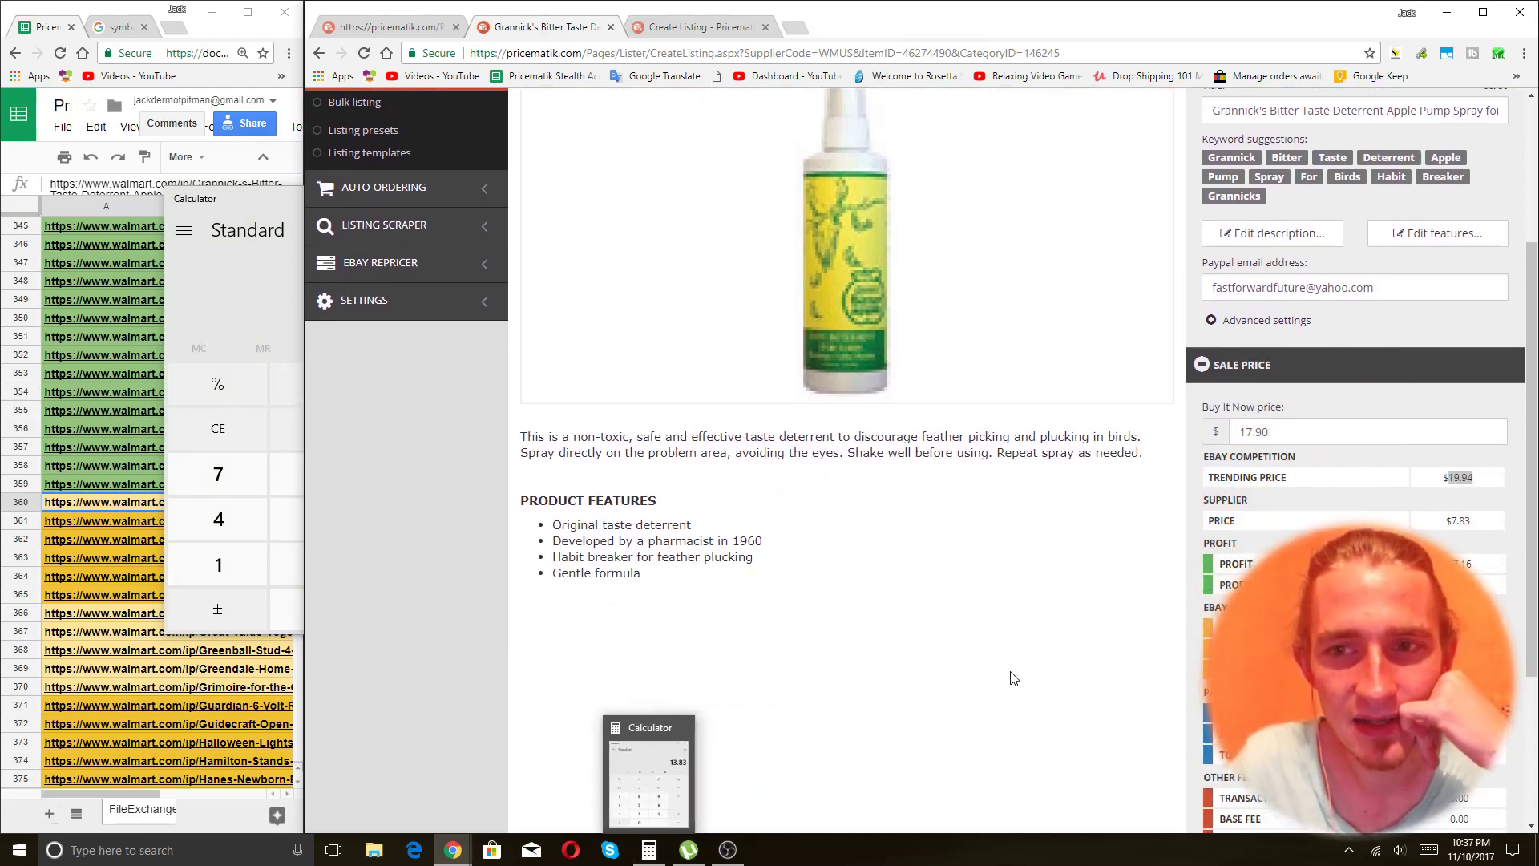
{"action": "scroll", "coordinate": [1035, 618], "scroll_direction": "up", "scroll_amount": 3}
{"action": "scroll", "coordinate": [1034, 618], "scroll_direction": "up", "scroll_amount": 1}
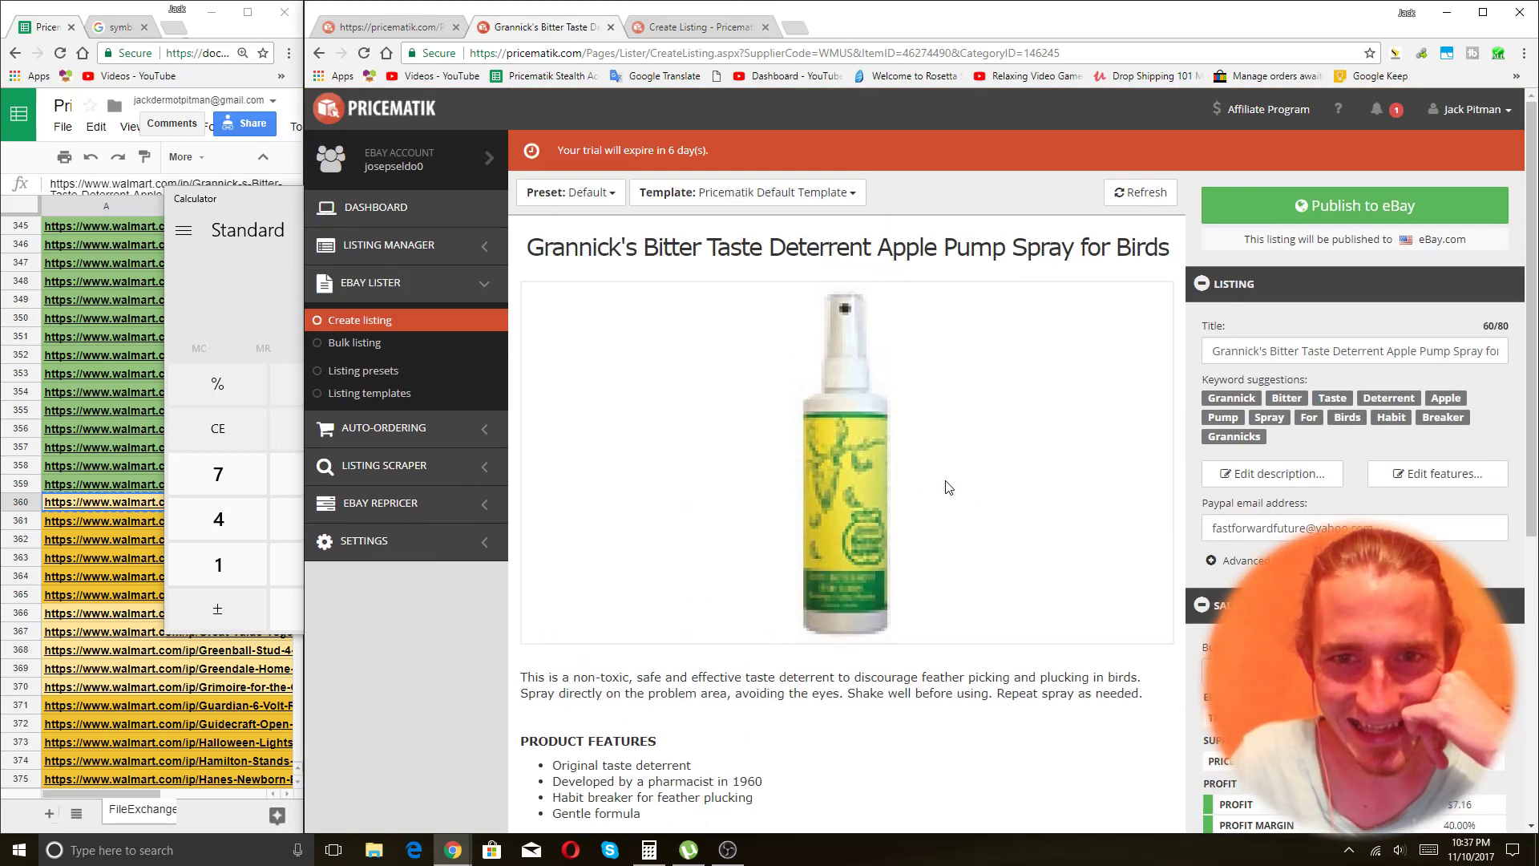
{"action": "triple_click", "coordinate": [942, 254]}
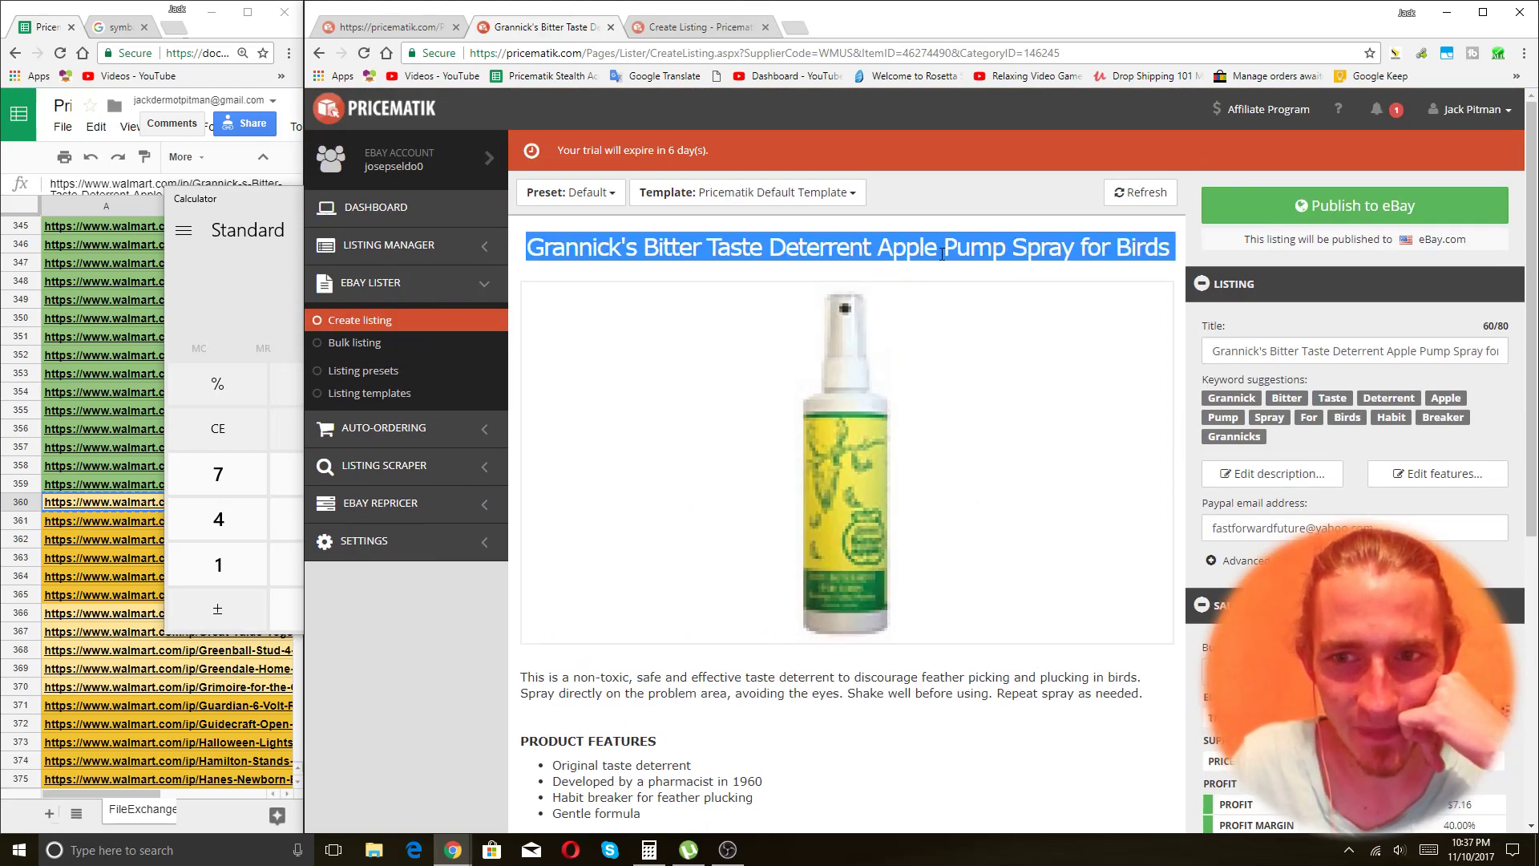
{"action": "scroll", "coordinate": [996, 595], "scroll_direction": "down", "scroll_amount": 2}
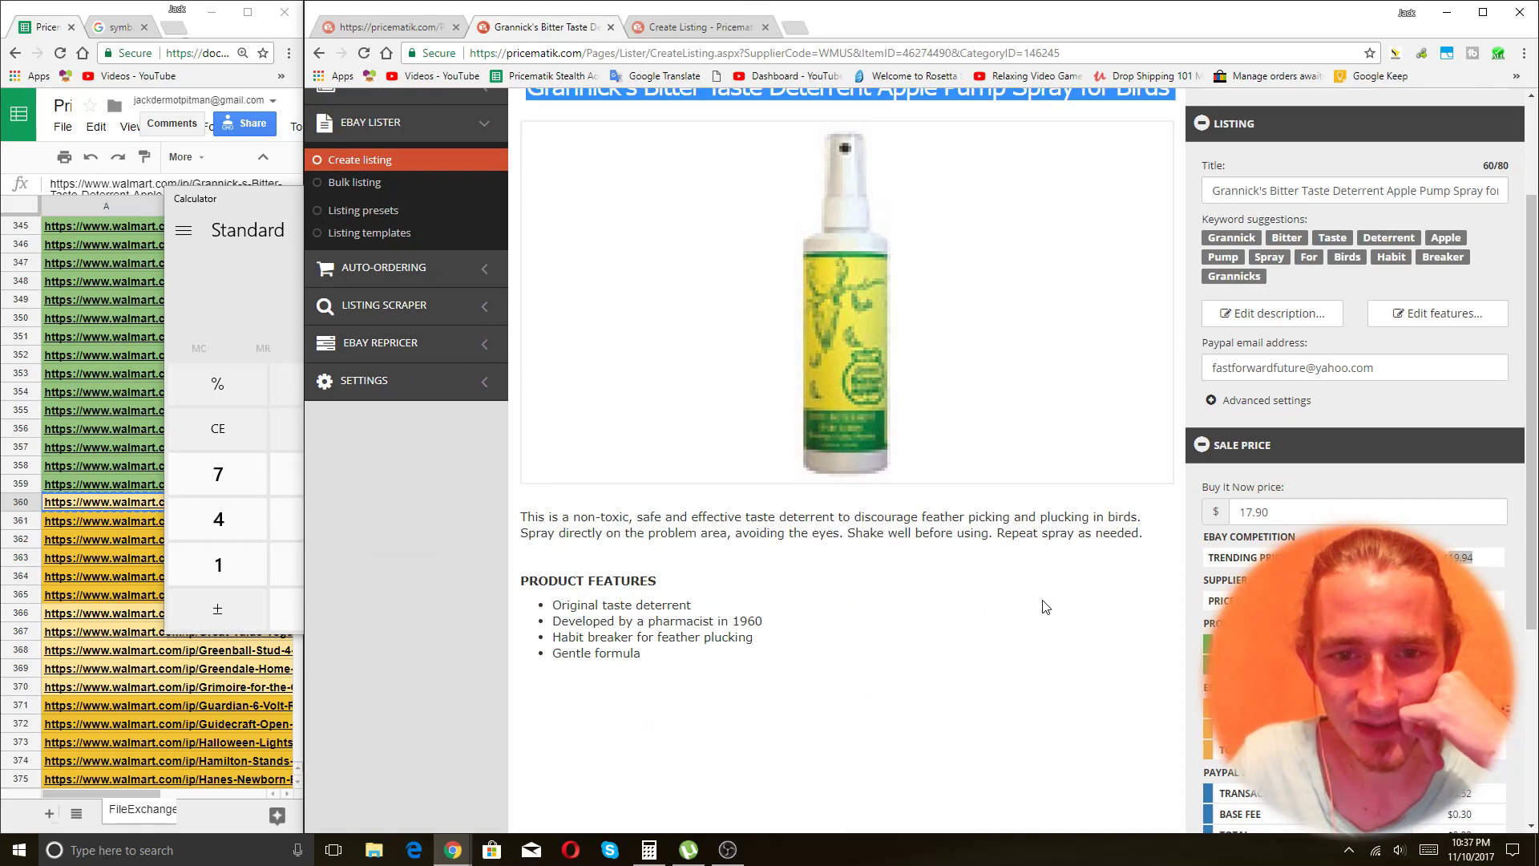
{"action": "left_click", "coordinate": [1047, 607]}
Check the $17.90 Buy It Now price, then return to the Default preset editor.
{"action": "double_click", "coordinate": [1282, 523]}
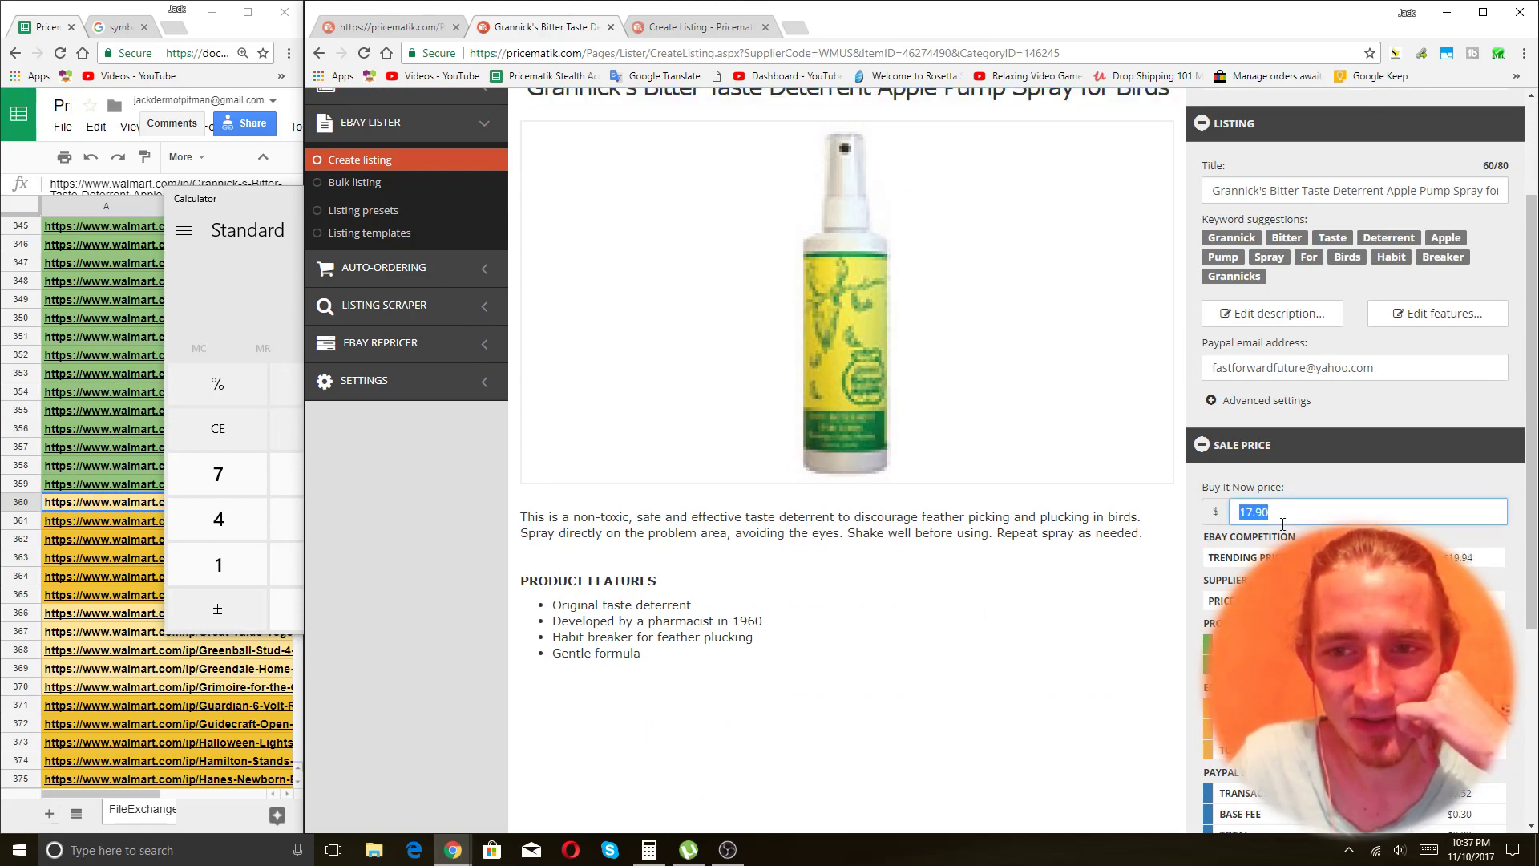
{"action": "scroll", "coordinate": [742, 329], "scroll_direction": "up", "scroll_amount": 2}
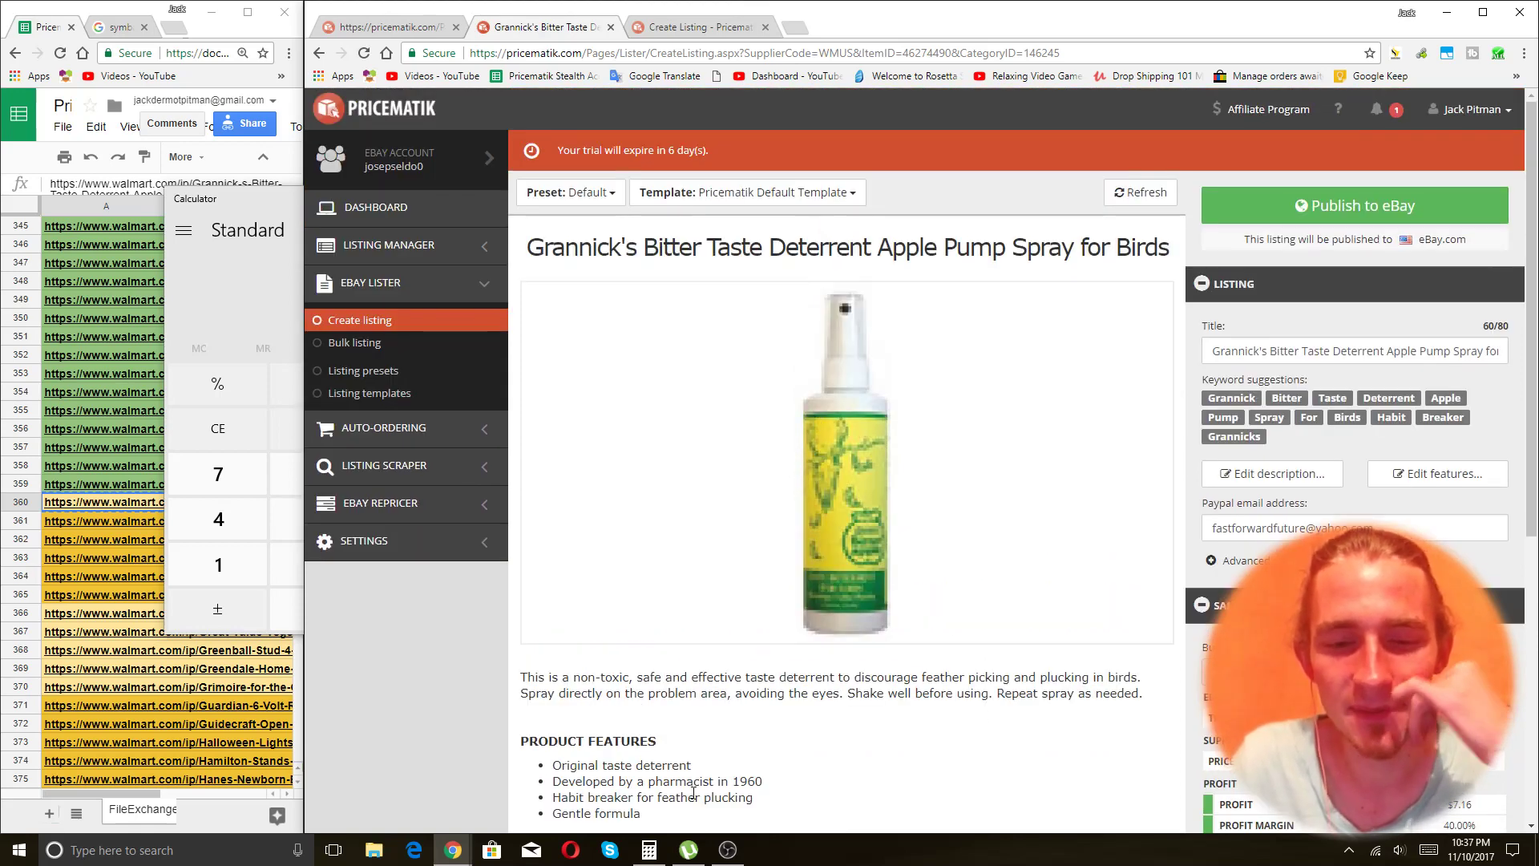
{"action": "scroll", "coordinate": [693, 793], "scroll_direction": "down", "scroll_amount": 3}
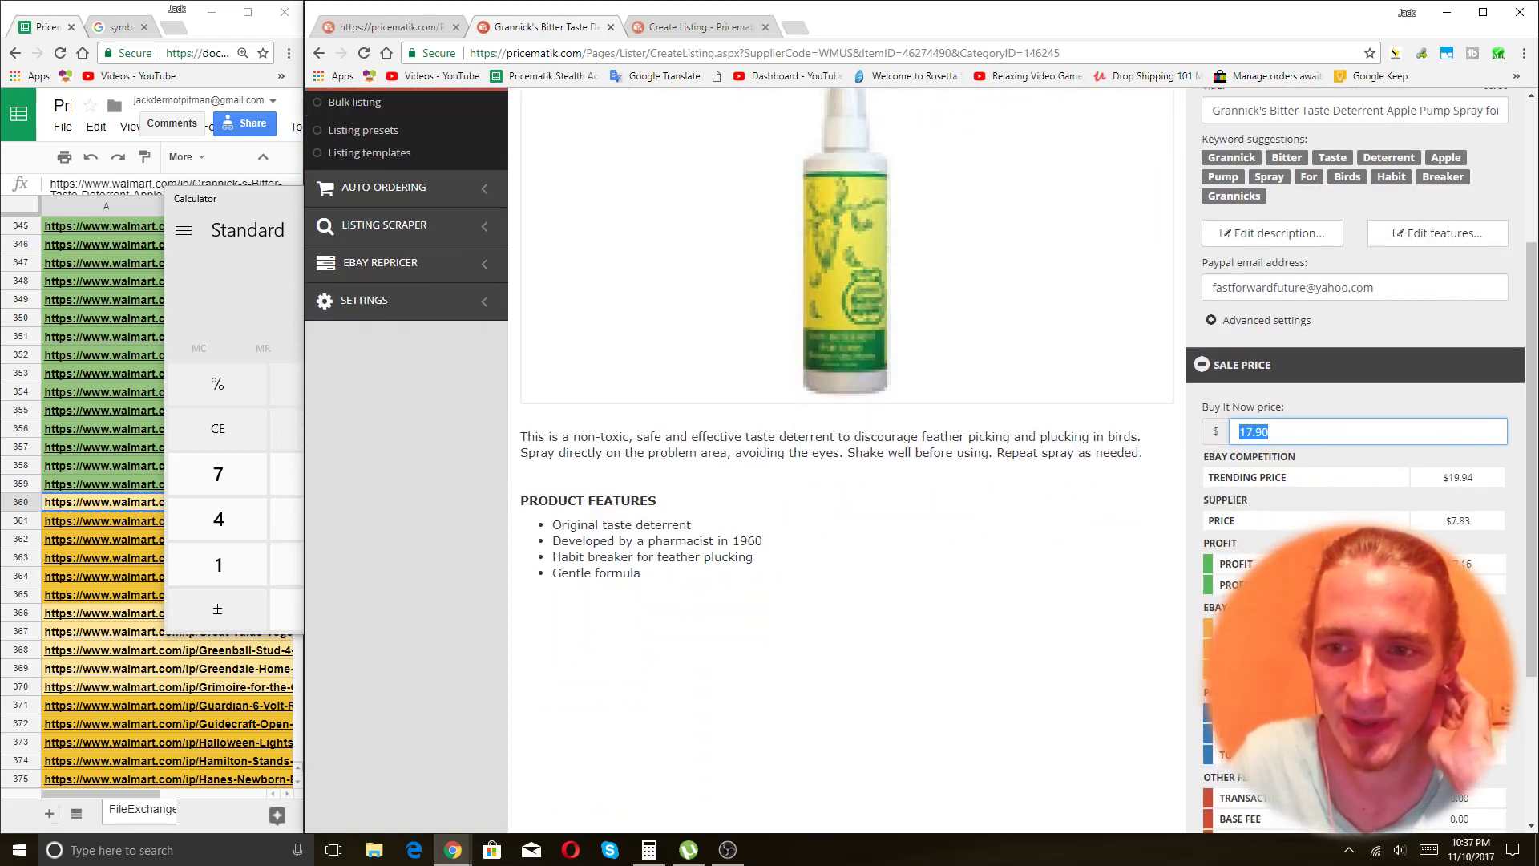
{"action": "left_click", "coordinate": [1355, 681]}
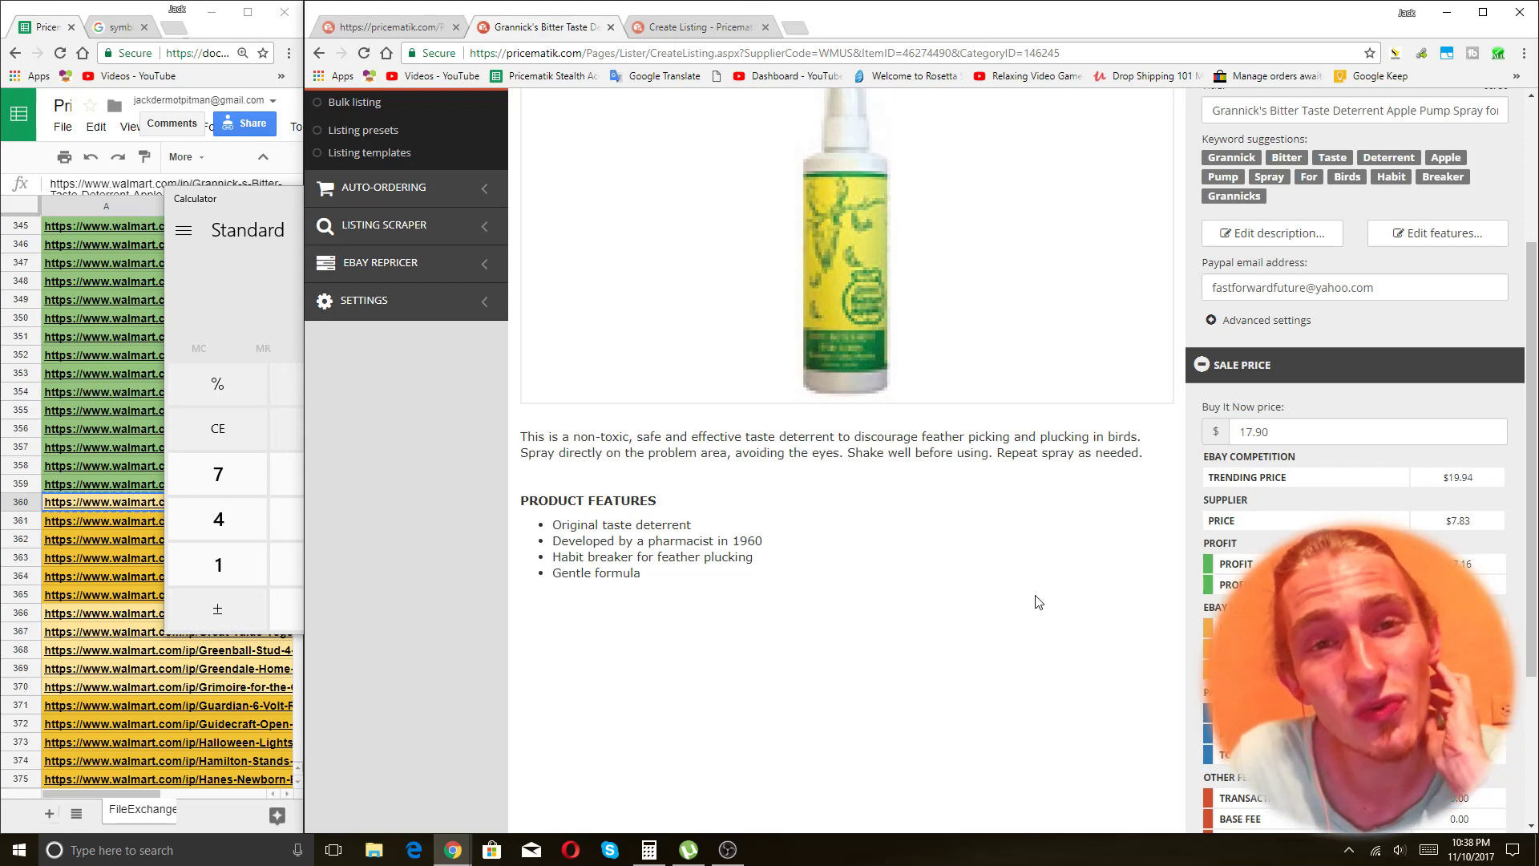
{"action": "scroll", "coordinate": [882, 522], "scroll_direction": "up", "scroll_amount": 4}
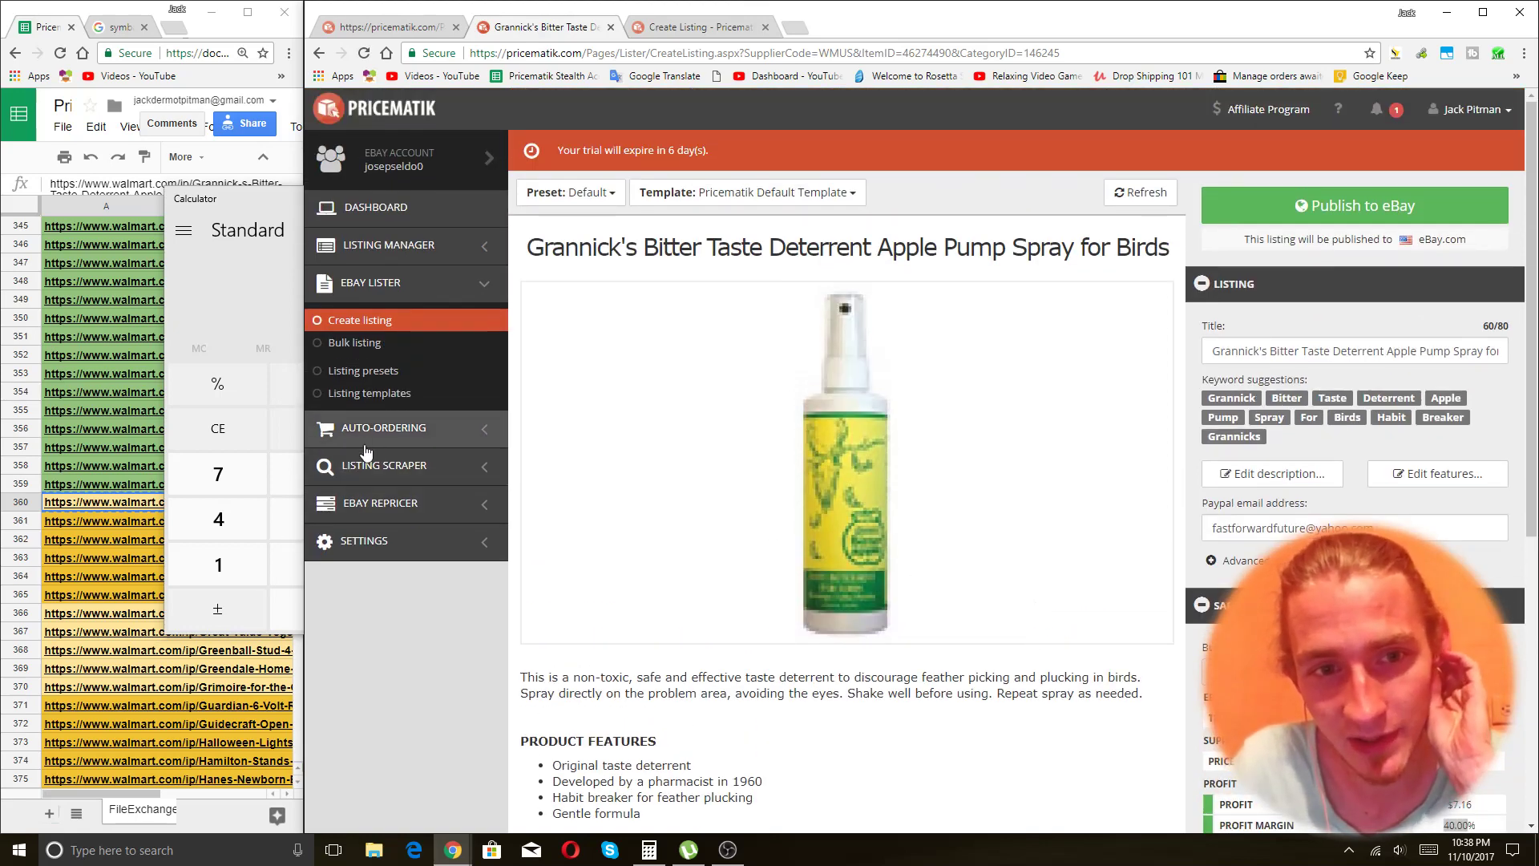
{"action": "left_click", "coordinate": [425, 29]}
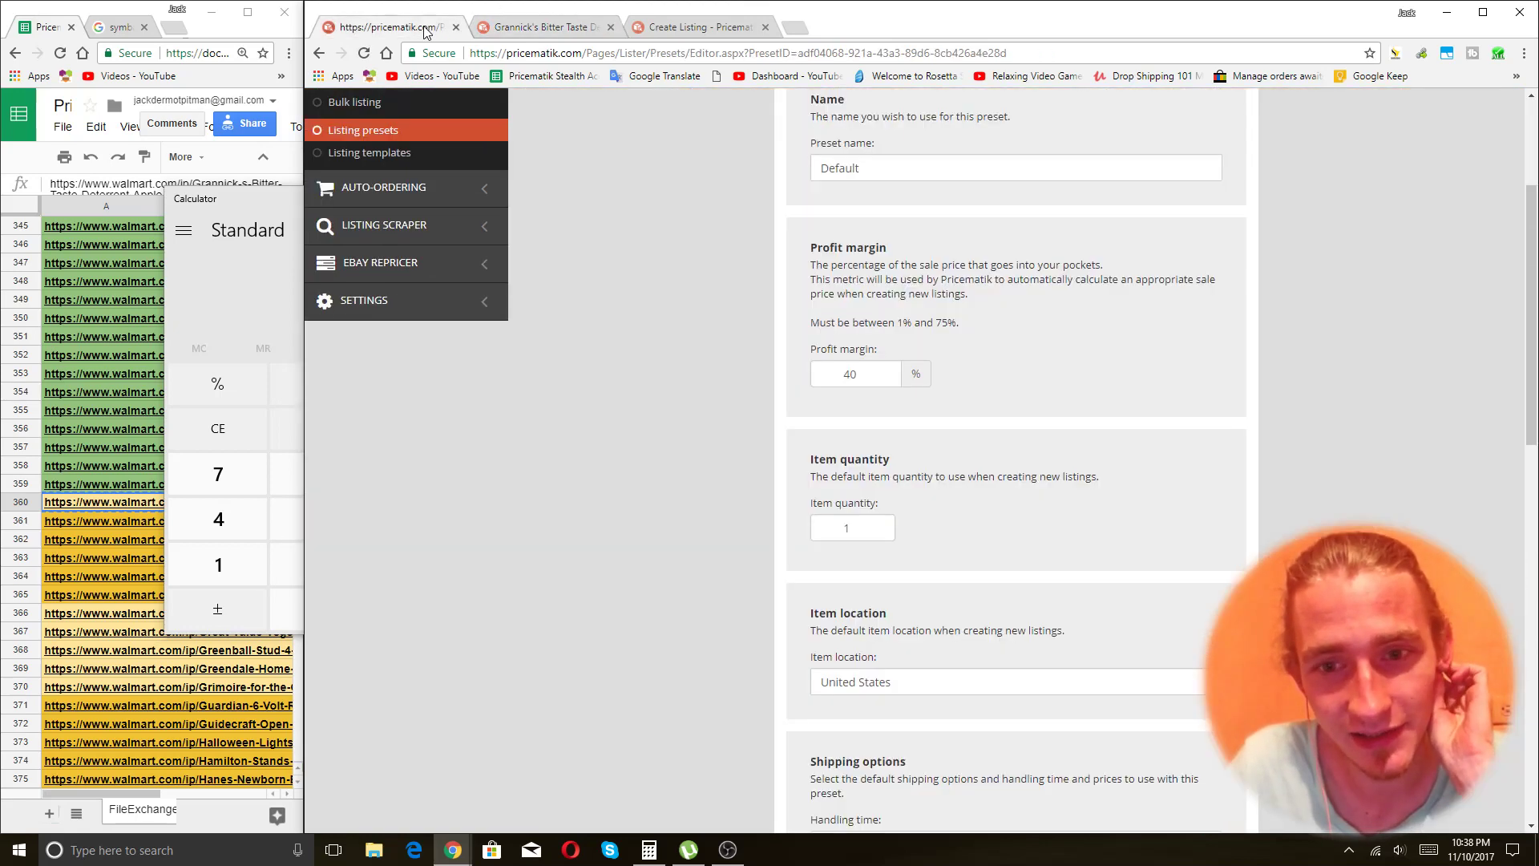
Change the Default preset margin from 40 to 30%, save, and go back to the Grannick's listing.
{"action": "double_click", "coordinate": [867, 383]}
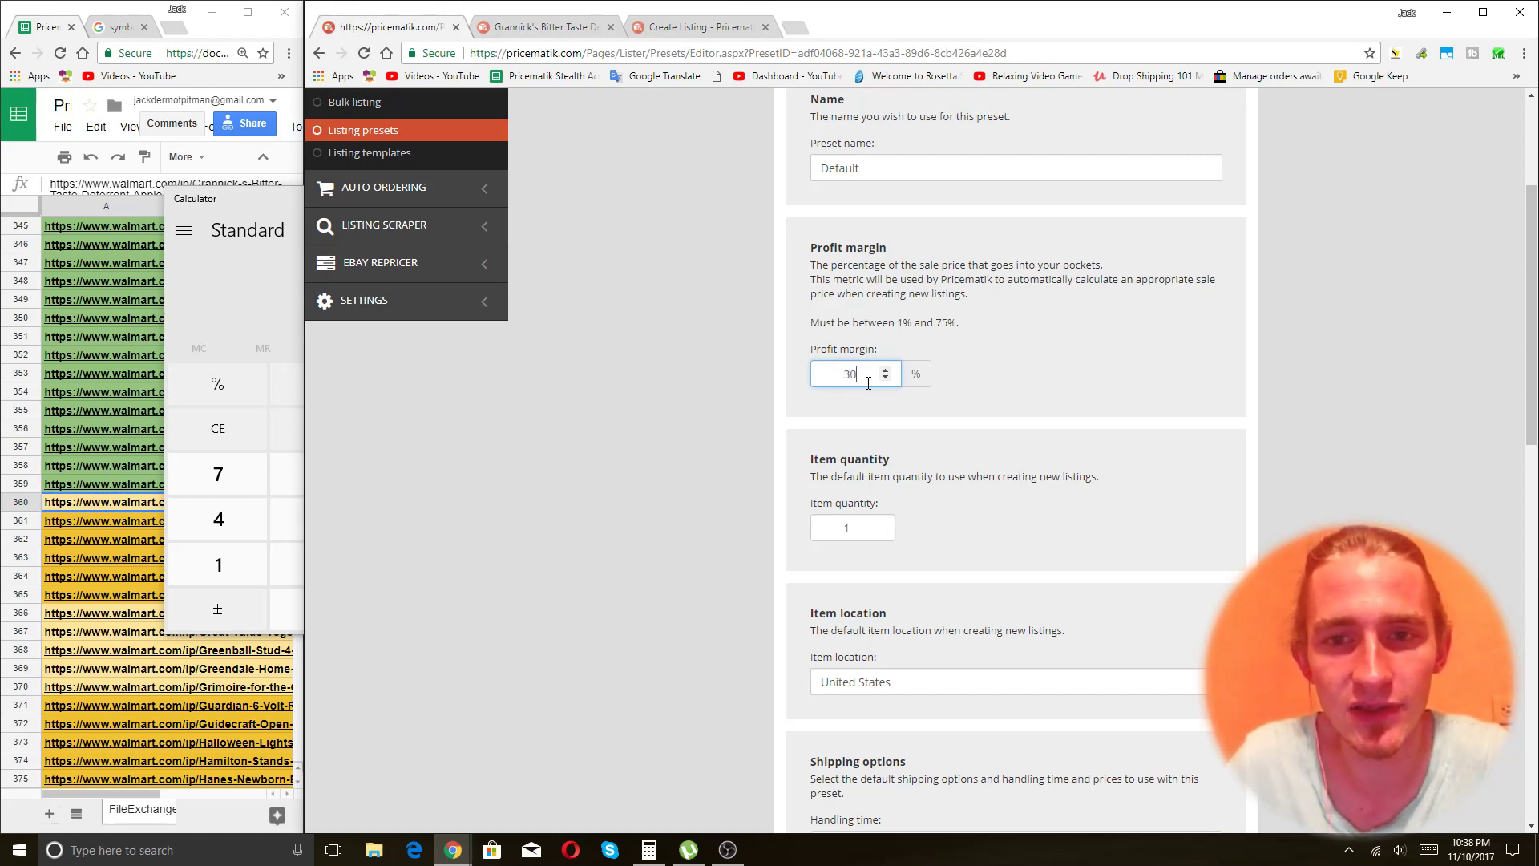
{"action": "scroll", "coordinate": [1029, 397], "scroll_direction": "up", "scroll_amount": 5}
{"action": "scroll", "coordinate": [1199, 395], "scroll_direction": "down", "scroll_amount": 5}
{"action": "scroll", "coordinate": [1306, 319], "scroll_direction": "up", "scroll_amount": 3}
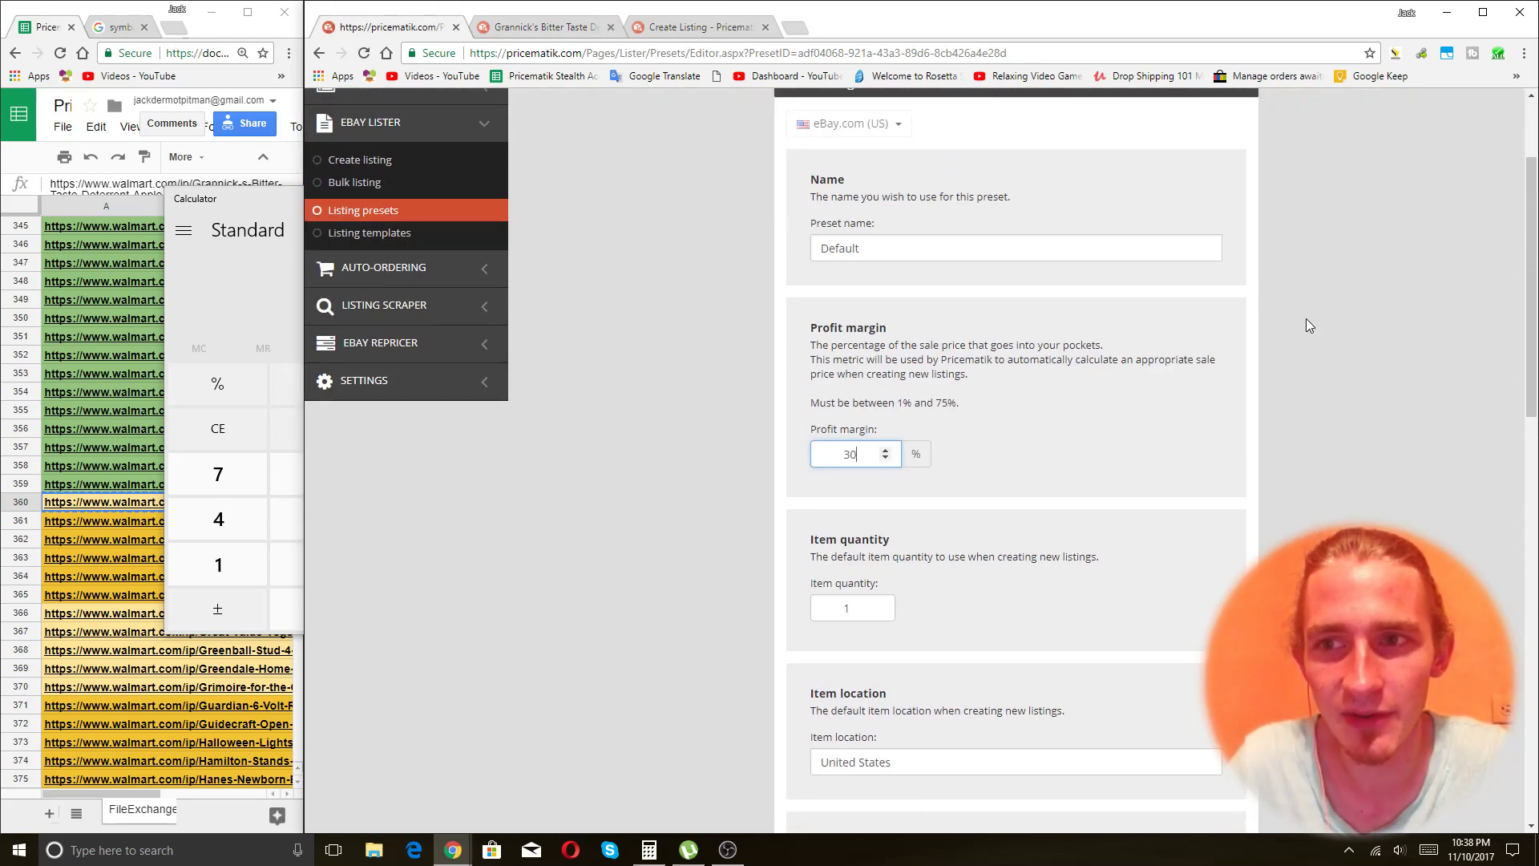
{"action": "scroll", "coordinate": [1484, 228], "scroll_direction": "up", "scroll_amount": 1}
{"action": "left_click", "coordinate": [1472, 194]}
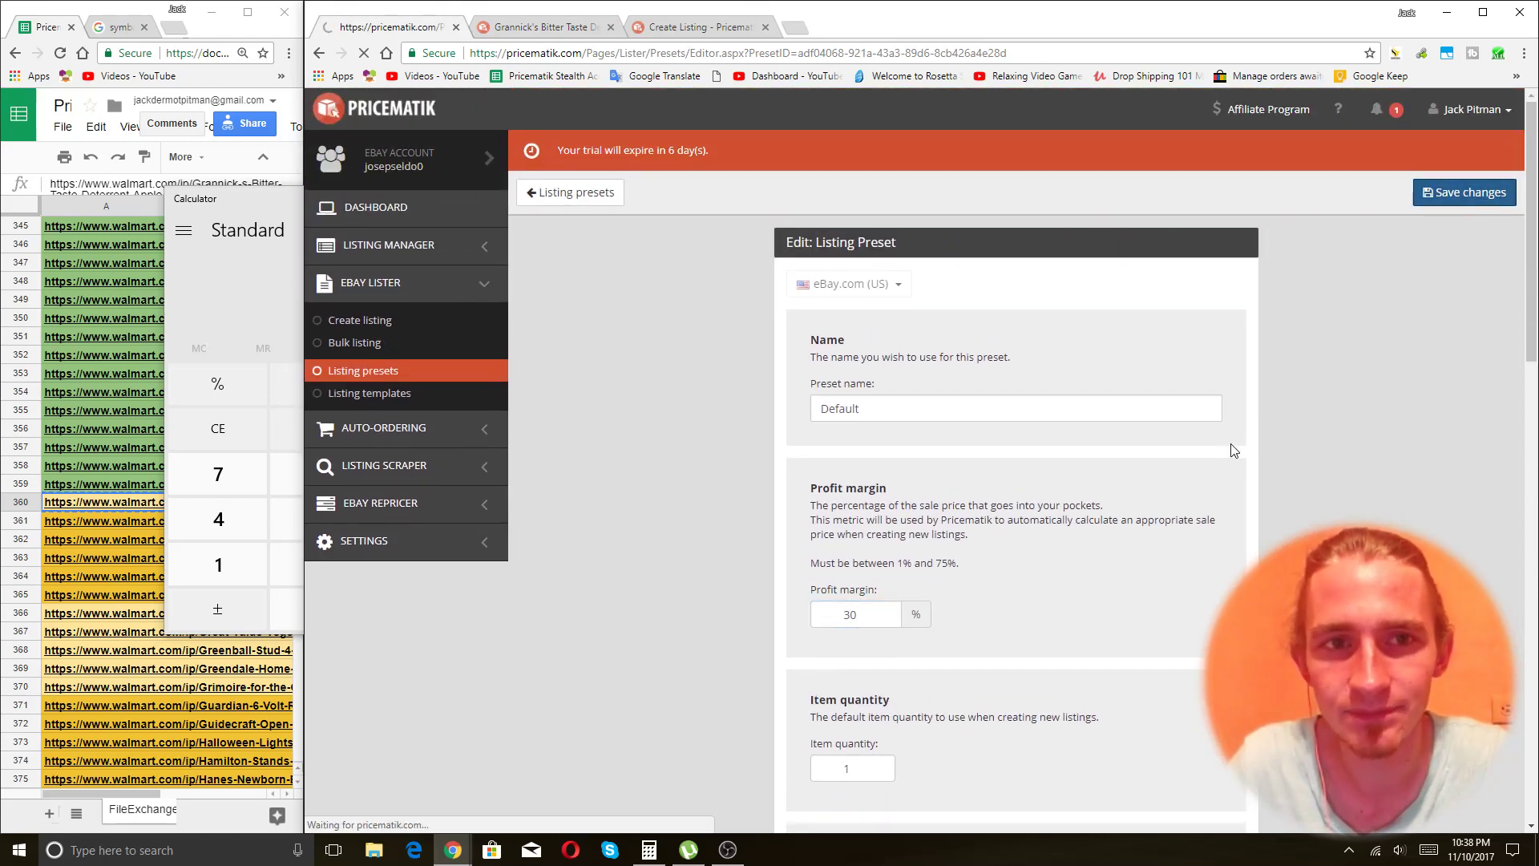
{"action": "left_click", "coordinate": [547, 32]}
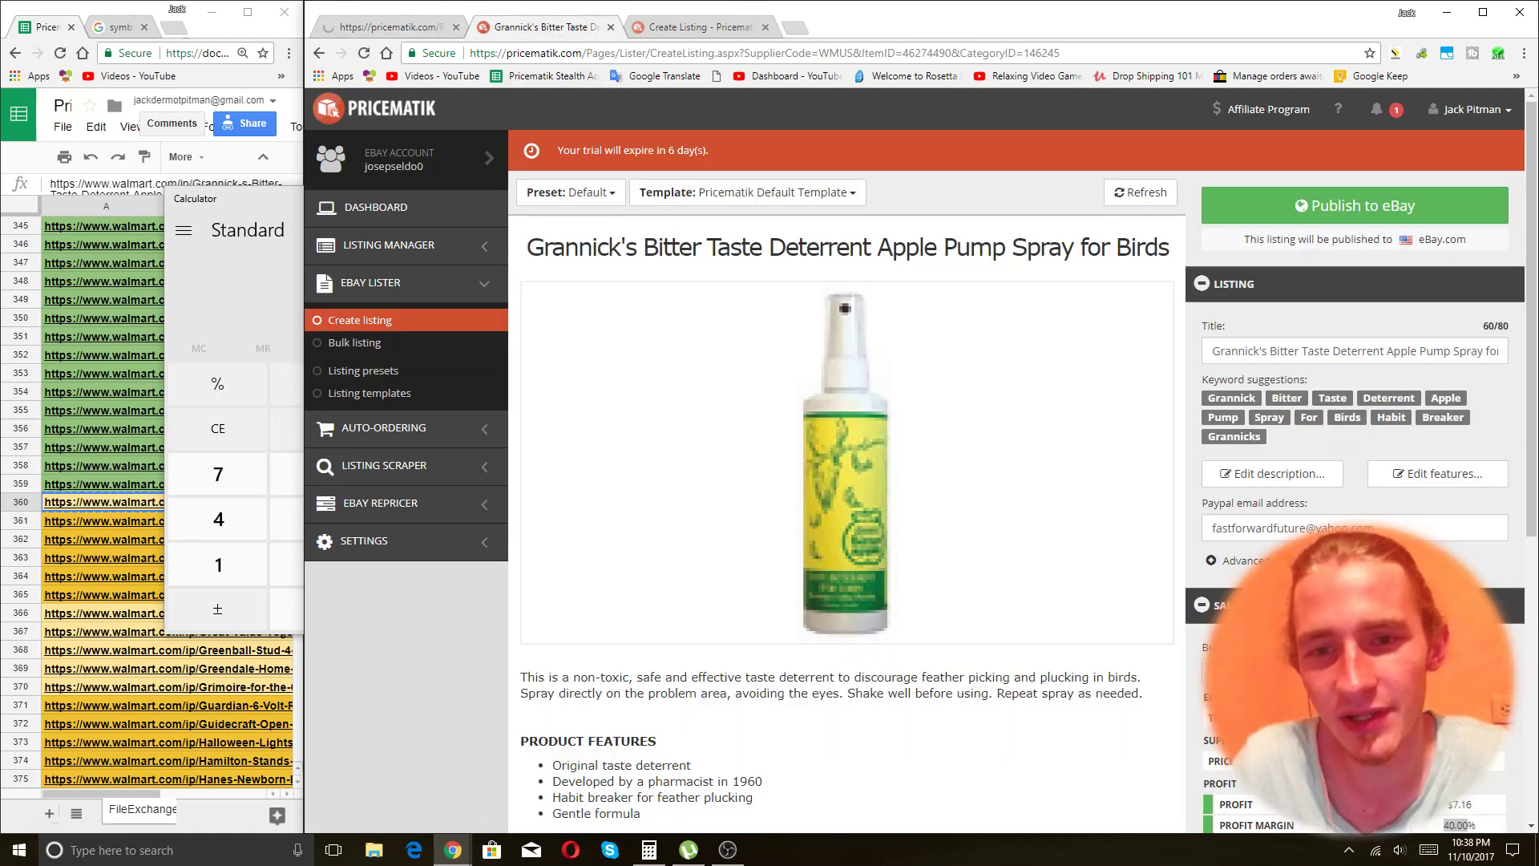
Append 'Reduce Feather Pluck' to the end of the Grannick's bird spray title.
{"action": "left_click", "coordinate": [1357, 351]}
{"action": "key", "text": "End"}
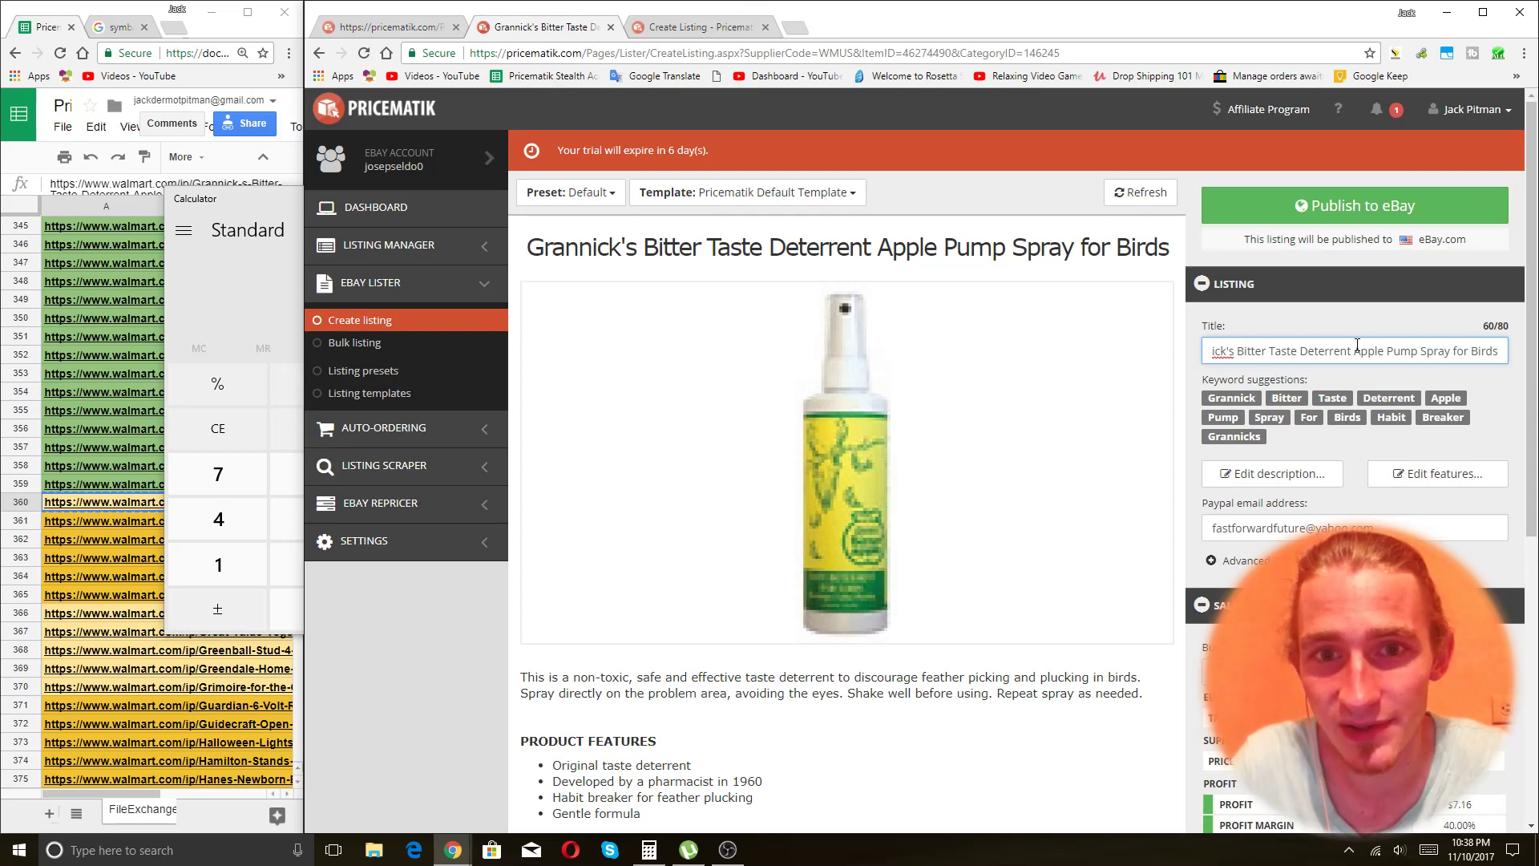
{"action": "type", "text": "Keep"}
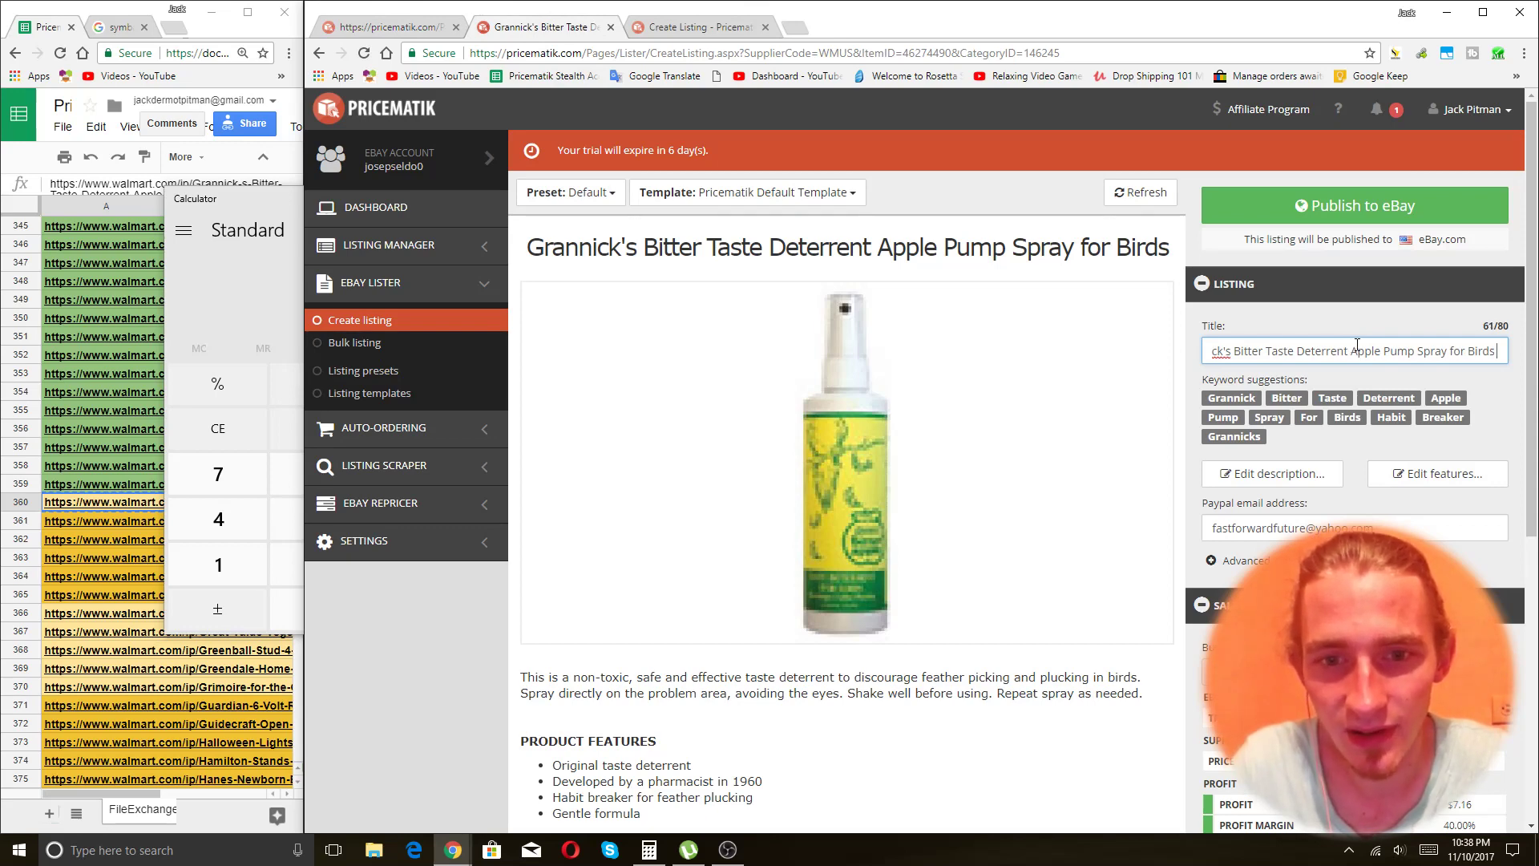
{"action": "key", "text": "BackSpace"}
{"action": "key", "text": "BackSpace"}
{"action": "key", "text": "BackSpace"}
{"action": "key", "text": "BackSpace"}
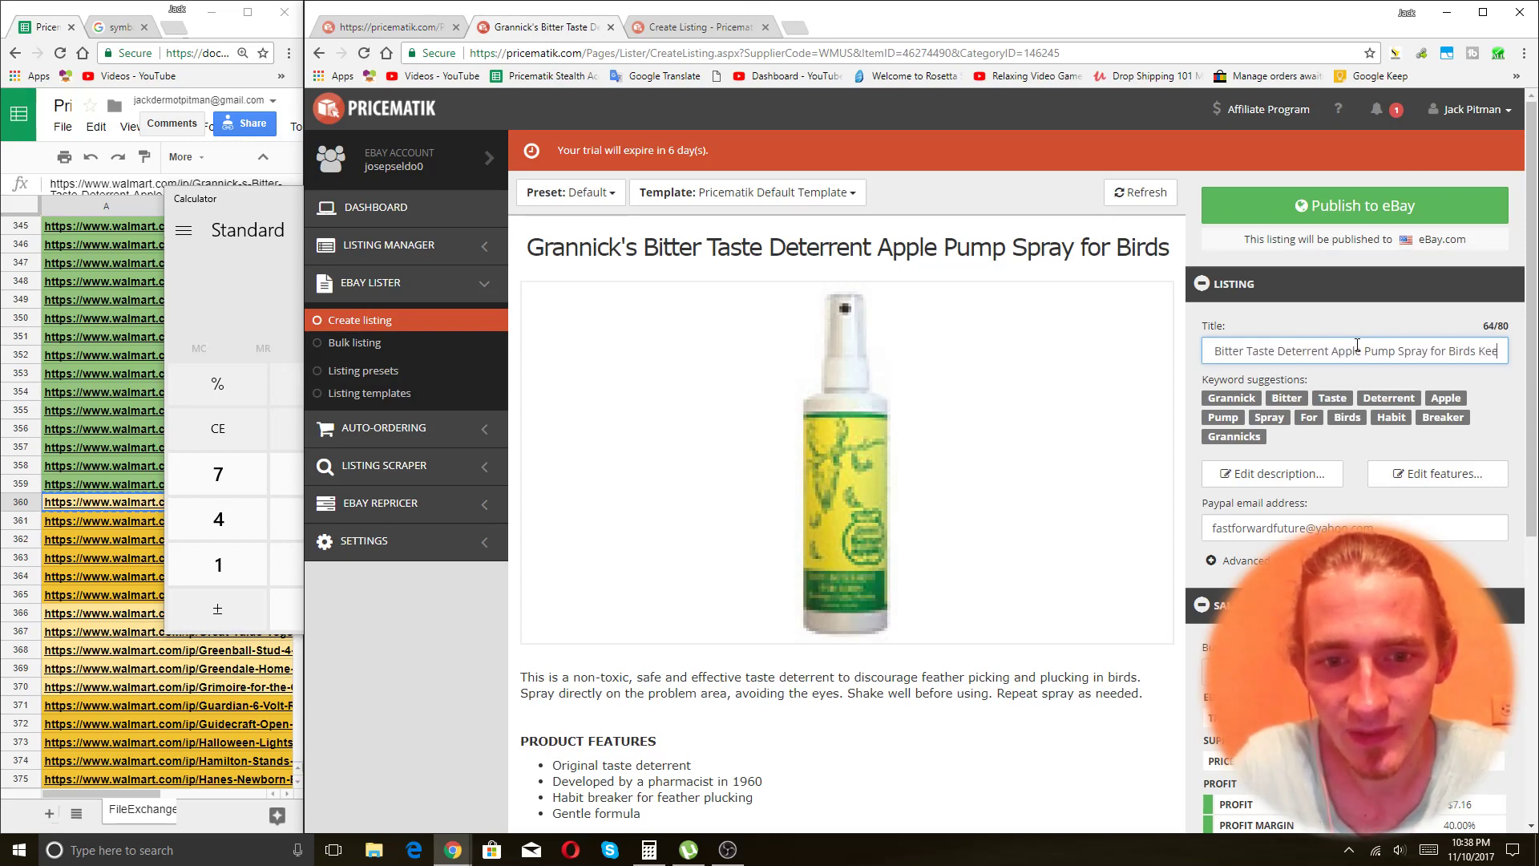
{"action": "type", "text": "Safe and Non"}
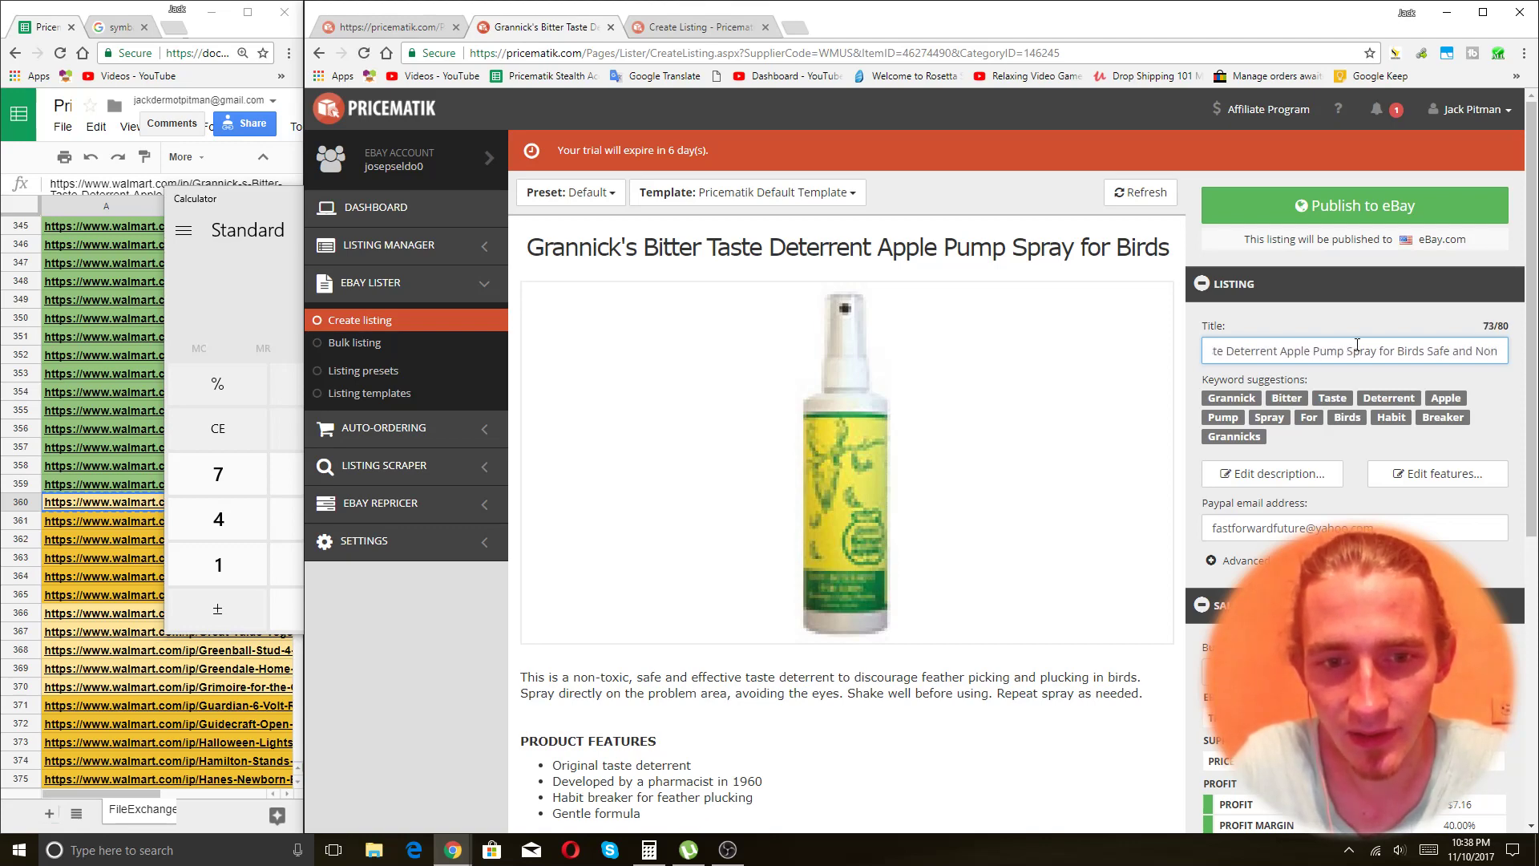
{"action": "key", "text": "BackSpace"}
{"action": "key", "text": "BackSpace"}
{"action": "key", "text": "BackSpace"}
{"action": "key", "text": "BackSpace"}
{"action": "key", "text": "BackSpace"}
{"action": "key", "text": "BackSpace"}
{"action": "key", "text": "BackSpace"}
{"action": "key", "text": "BackSpace"}
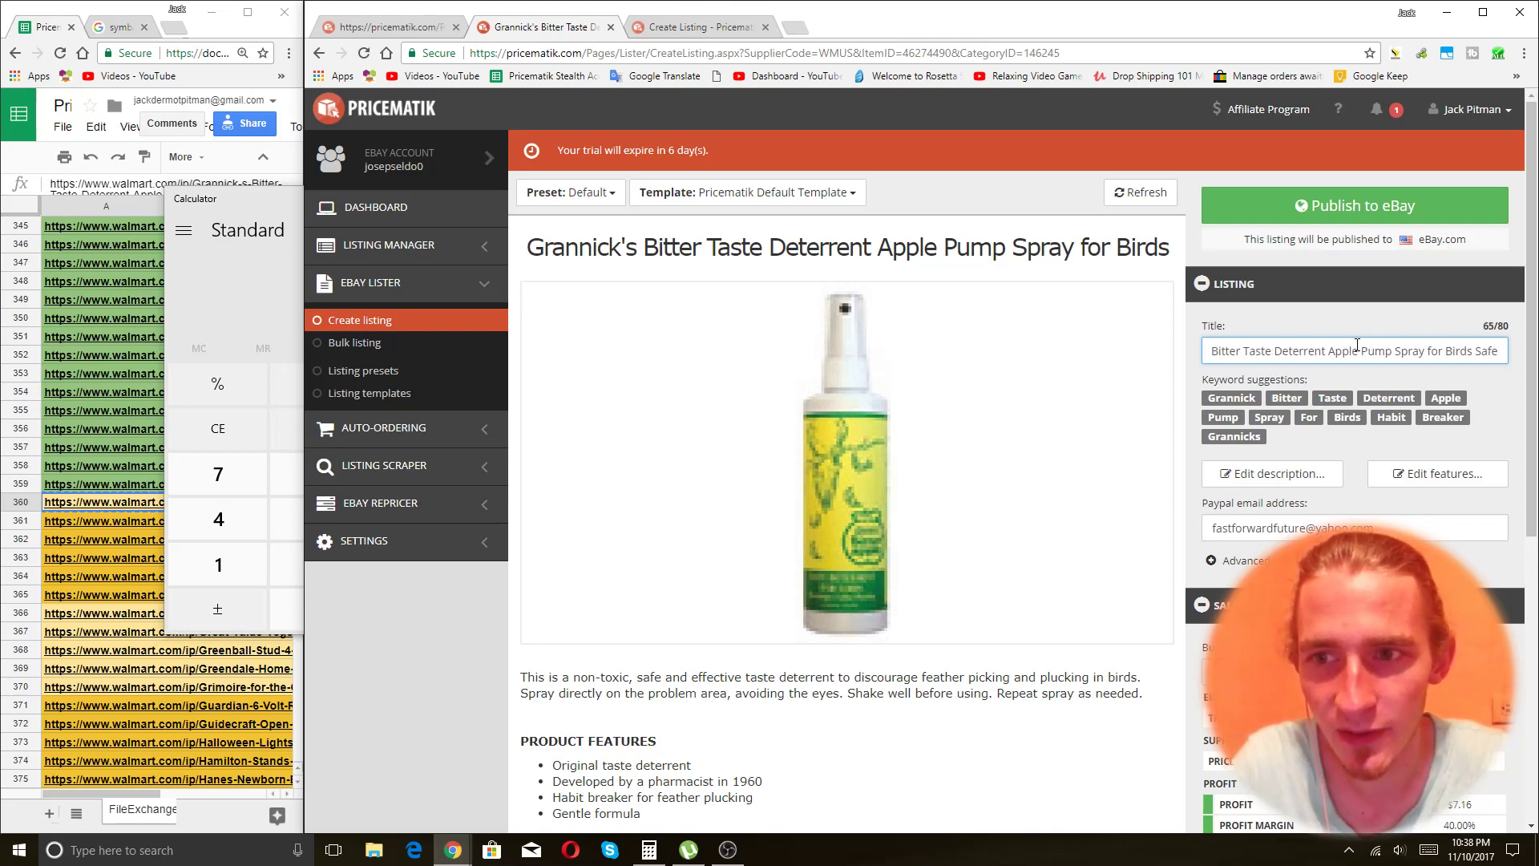
{"action": "key", "text": "BackSpace"}
{"action": "key", "text": "BackSpace"}
{"action": "key", "text": "BackSpace"}
{"action": "key", "text": "BackSpace"}
{"action": "type", "text": "R"}
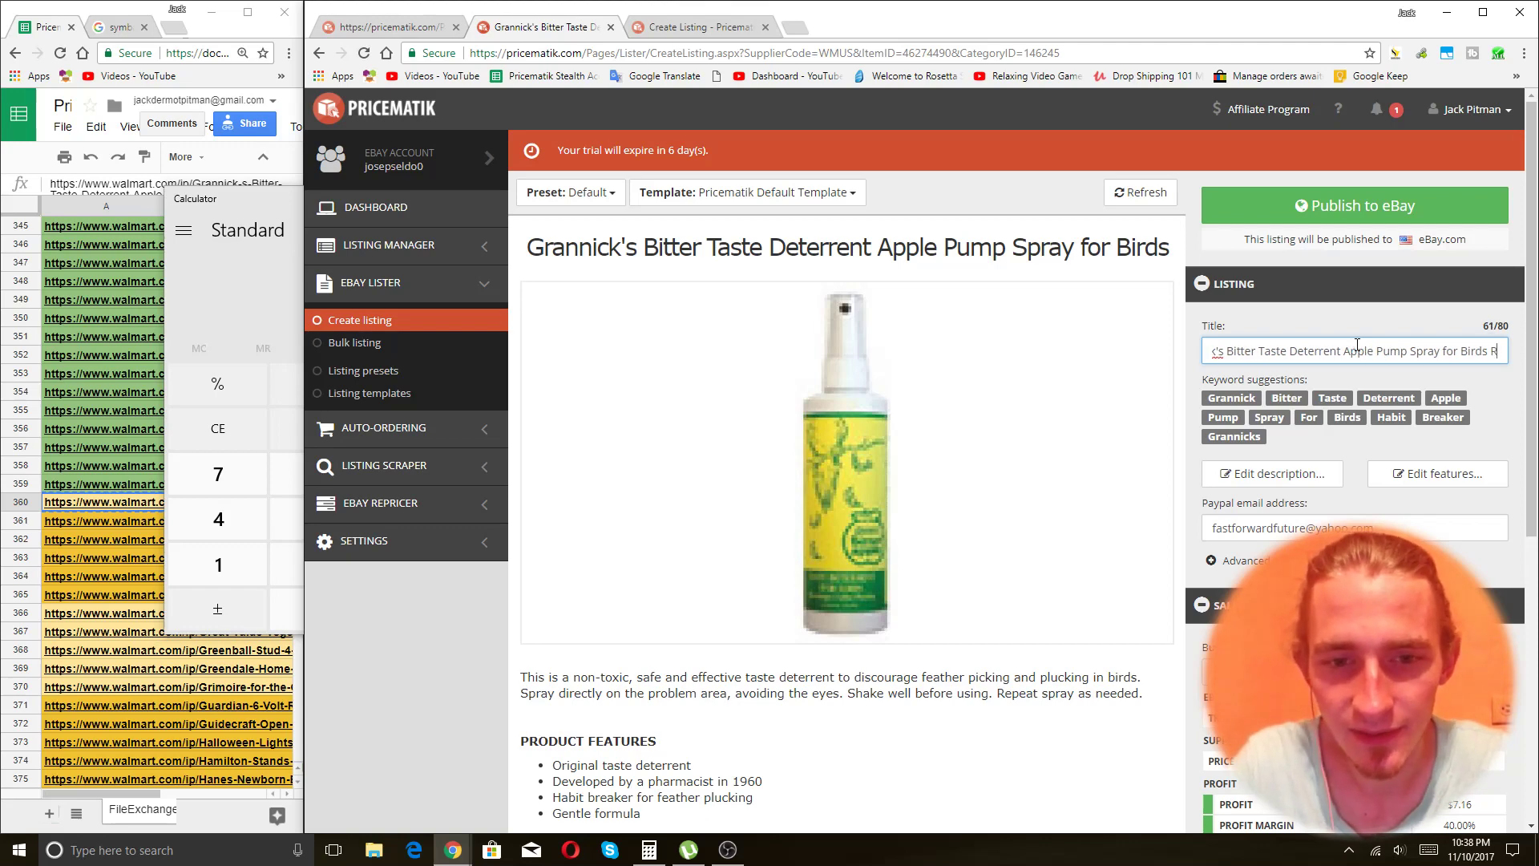
{"action": "type", "text": "educe Feather P;u"}
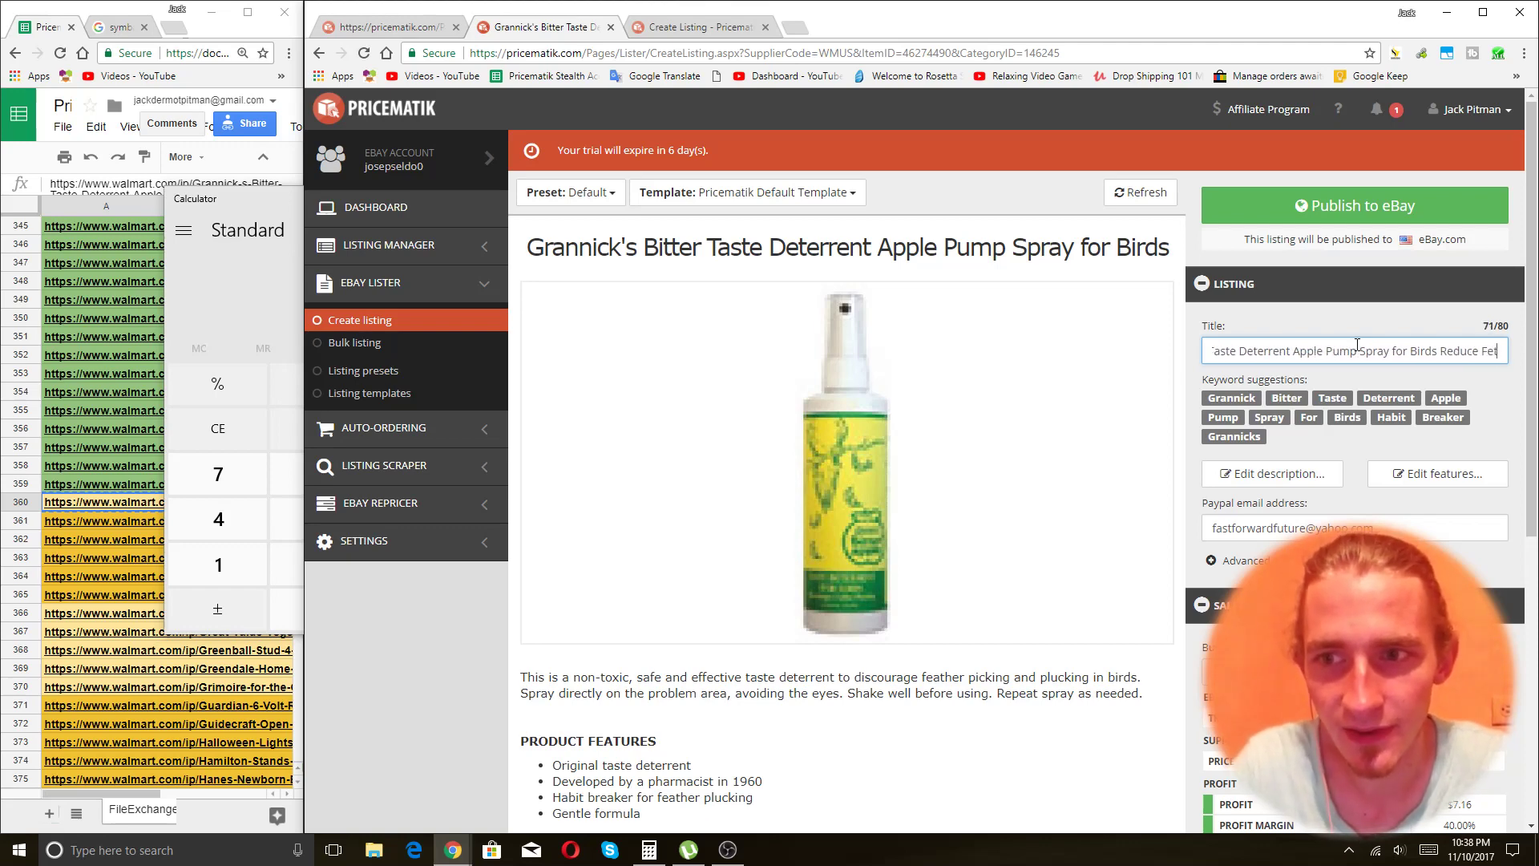
{"action": "key", "text": "BackSpace"}
{"action": "key", "text": "BackSpace"}
{"action": "type", "text": "luck"}
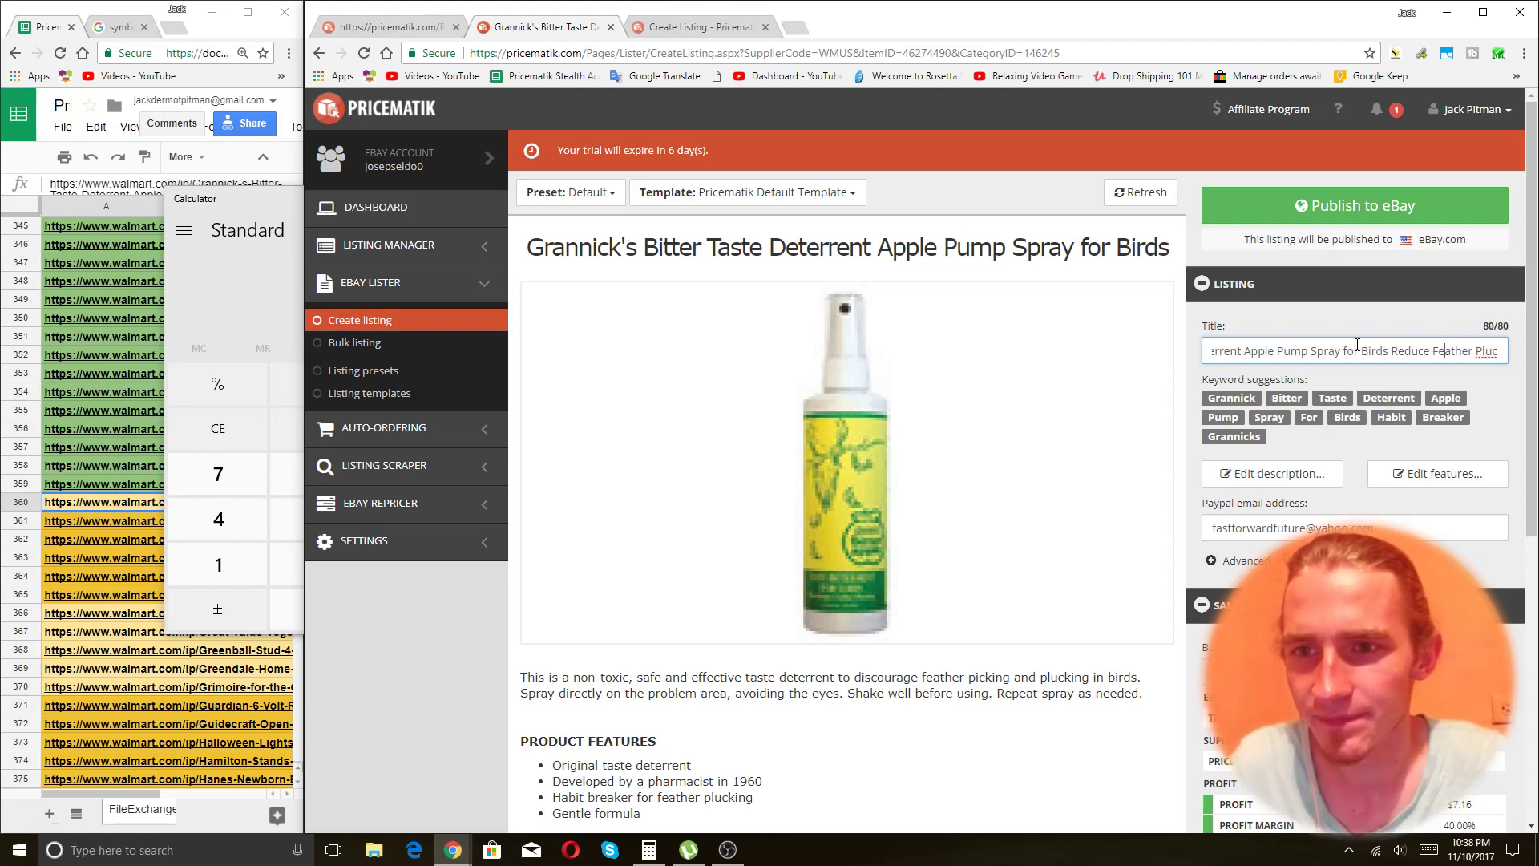
Drop 'for' from the title, finish it as 'Feather Plucking', and publish to eBay.
{"action": "left_click", "coordinate": [1358, 351]}
{"action": "key", "text": "BackSpace"}
{"action": "key", "text": "BackSpace"}
{"action": "key", "text": "BackSpace"}
{"action": "key", "text": "BackSpace"}
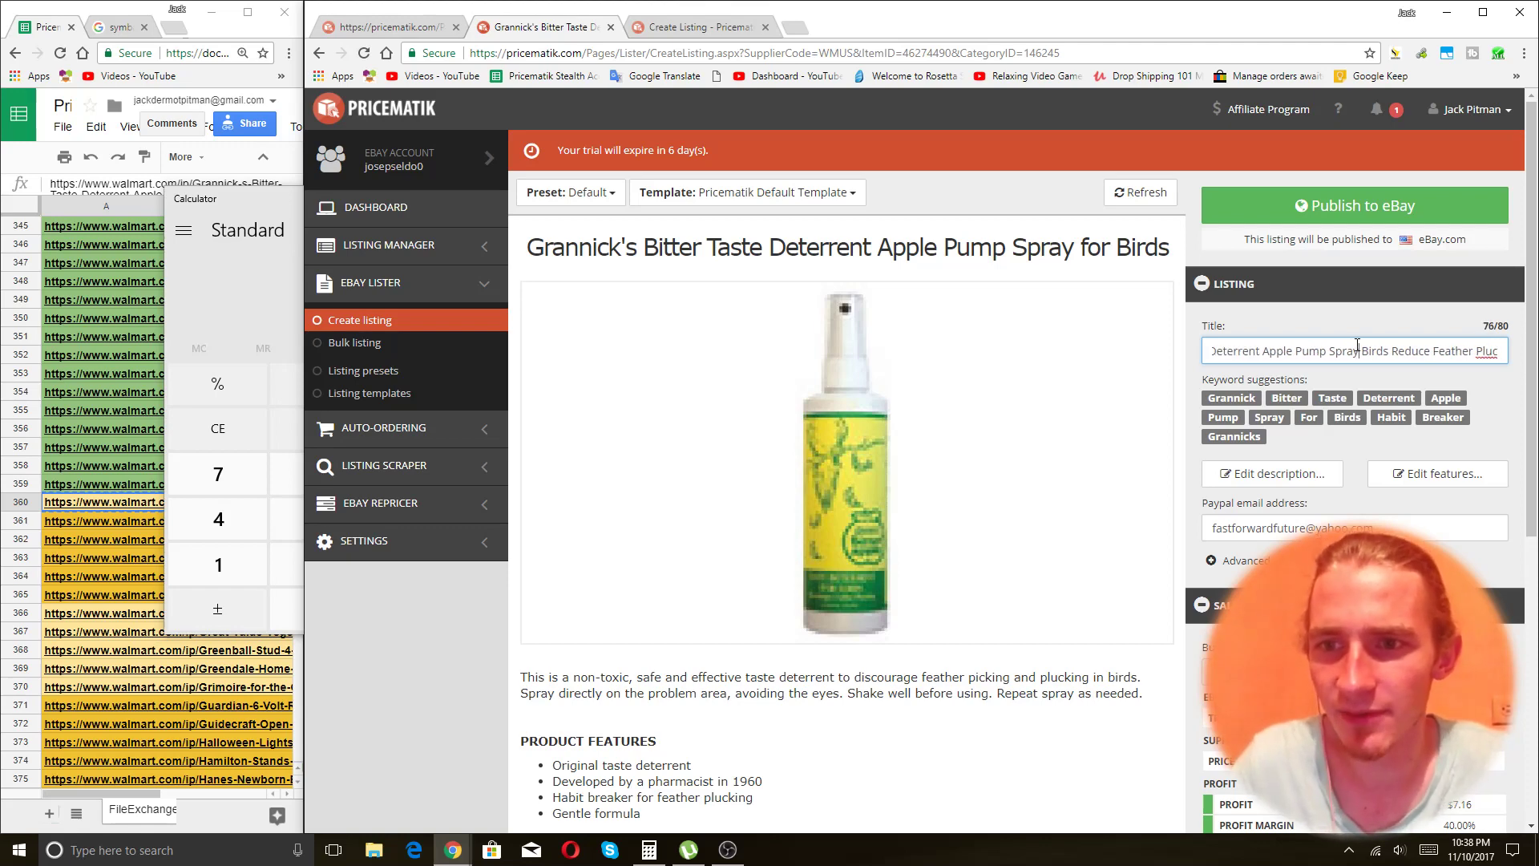
{"action": "key", "text": "End"}
{"action": "type", "text": "ck"}
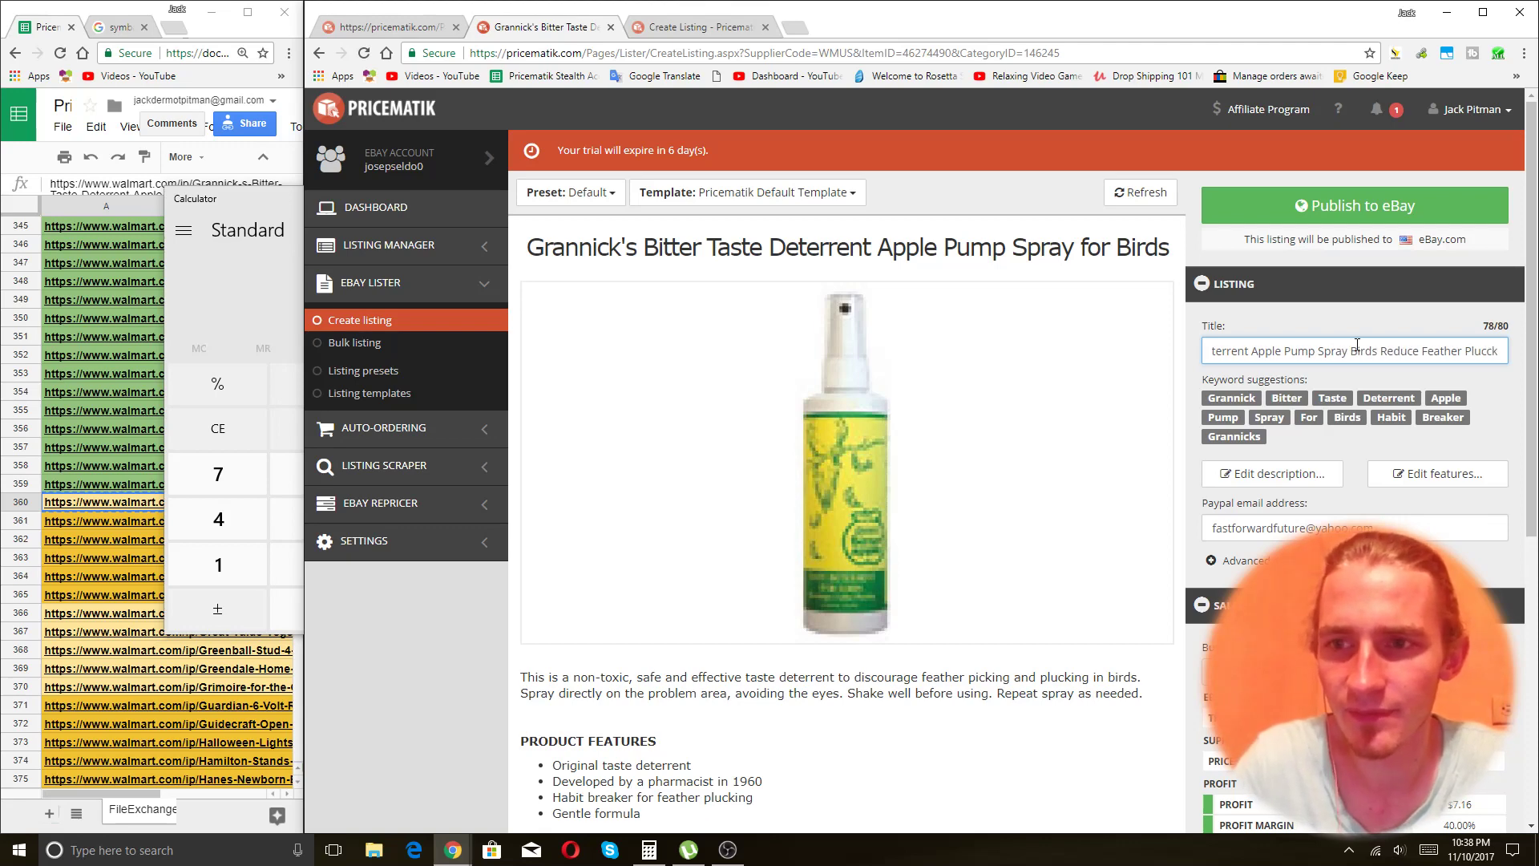
{"action": "key", "text": "BackSpace"}
{"action": "key", "text": "BackSpace"}
{"action": "type", "text": "king"}
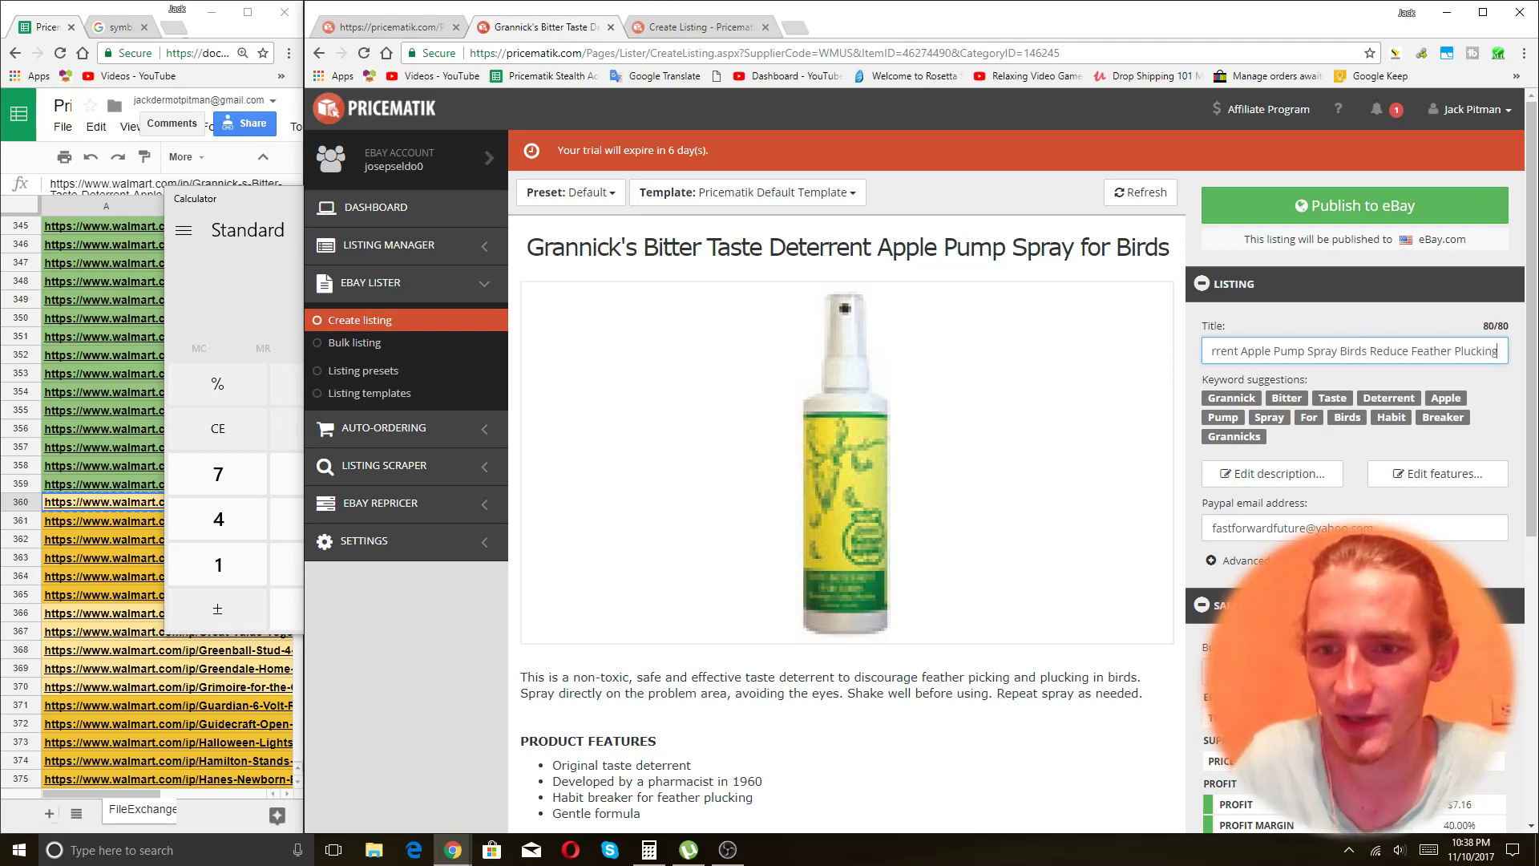
{"action": "scroll", "coordinate": [1355, 321], "scroll_direction": "down", "scroll_amount": 1}
{"action": "scroll", "coordinate": [1355, 321], "scroll_direction": "up", "scroll_amount": 1}
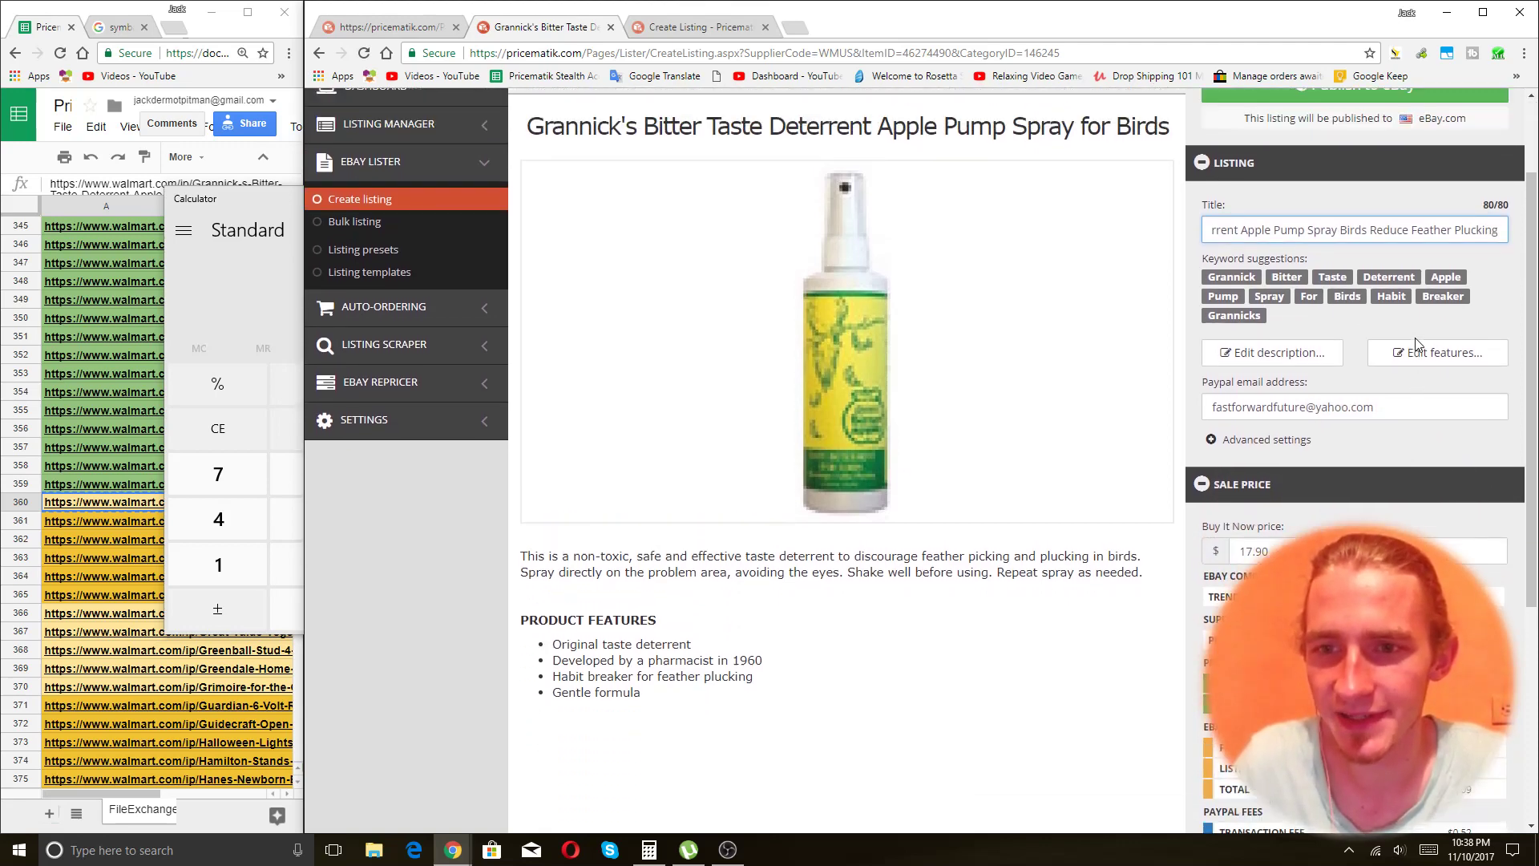
{"action": "left_click", "coordinate": [1371, 207]}
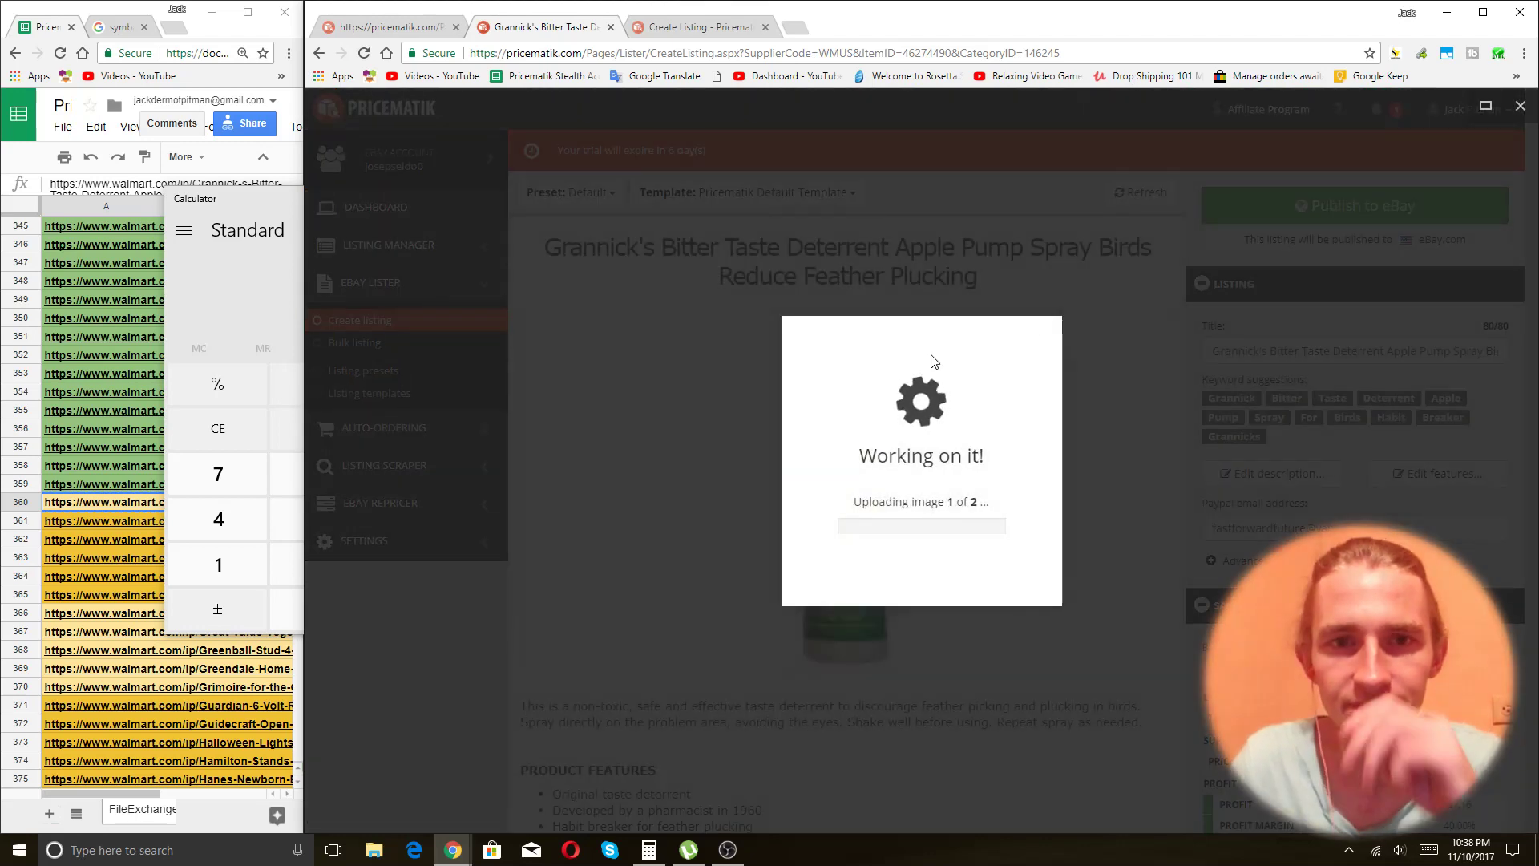
Paste row 361's Great Value Breakfast Blend coffee URL into Create Listing and submit it.
{"action": "left_click", "coordinate": [700, 28]}
{"action": "left_click", "coordinate": [115, 523]}
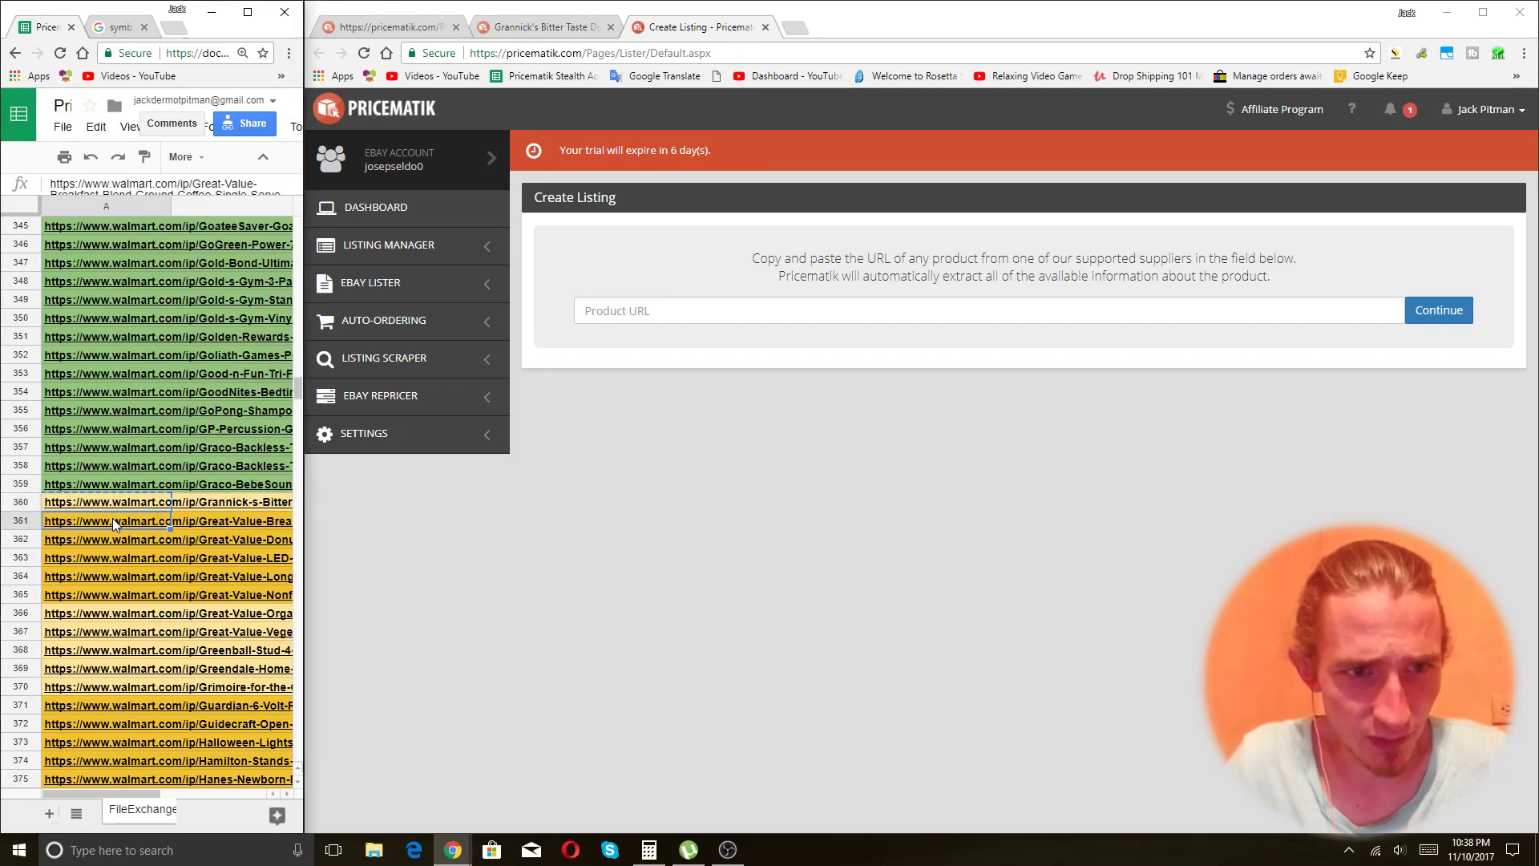
{"action": "key", "text": "ctrl+c"}
{"action": "left_click", "coordinate": [742, 304]}
{"action": "key", "text": "ctrl+v"}
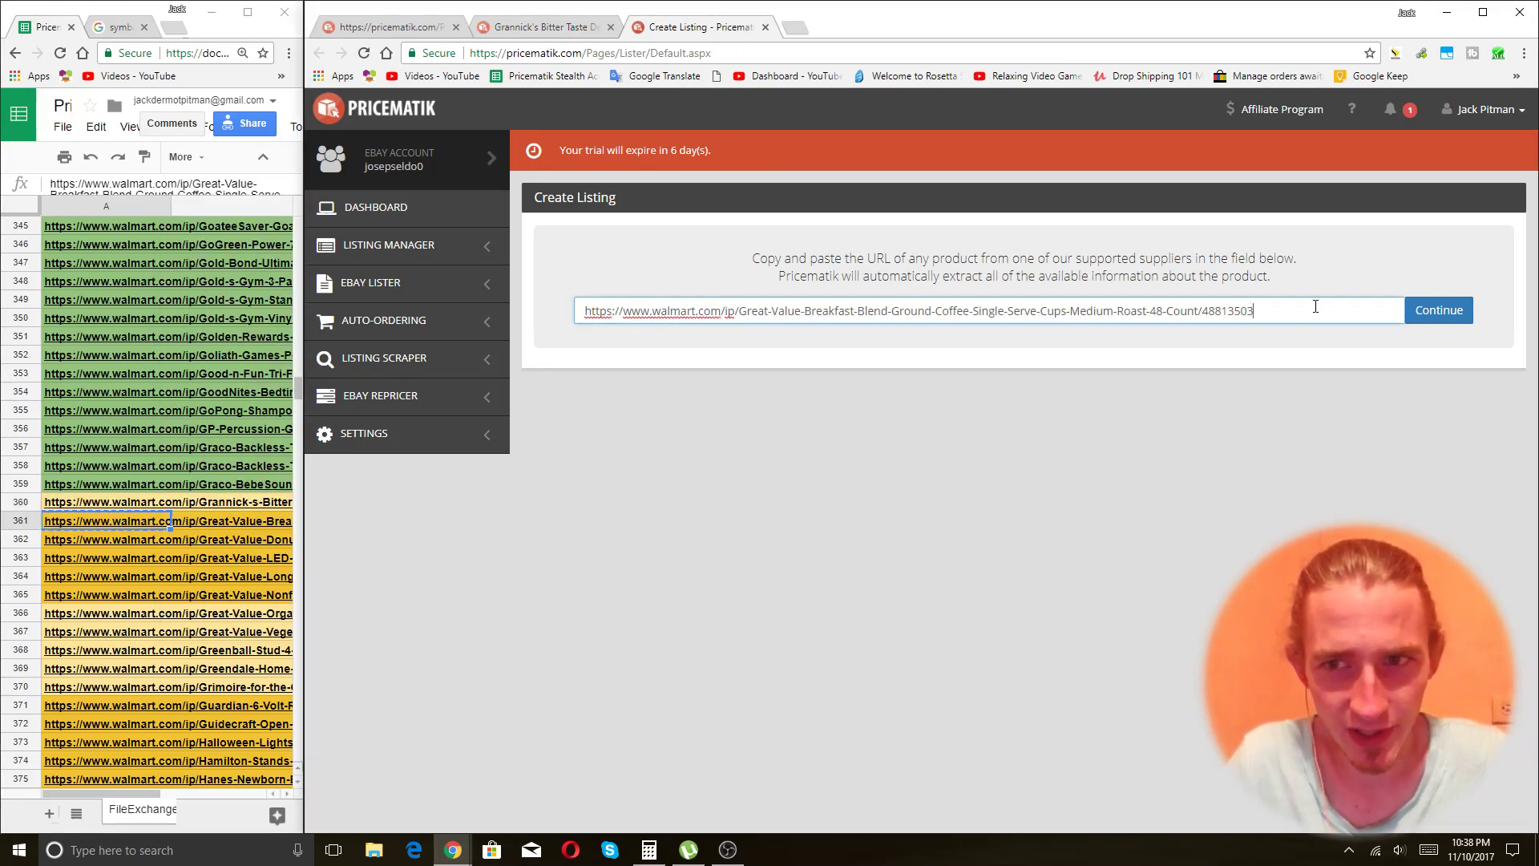
{"action": "left_click", "coordinate": [1440, 310]}
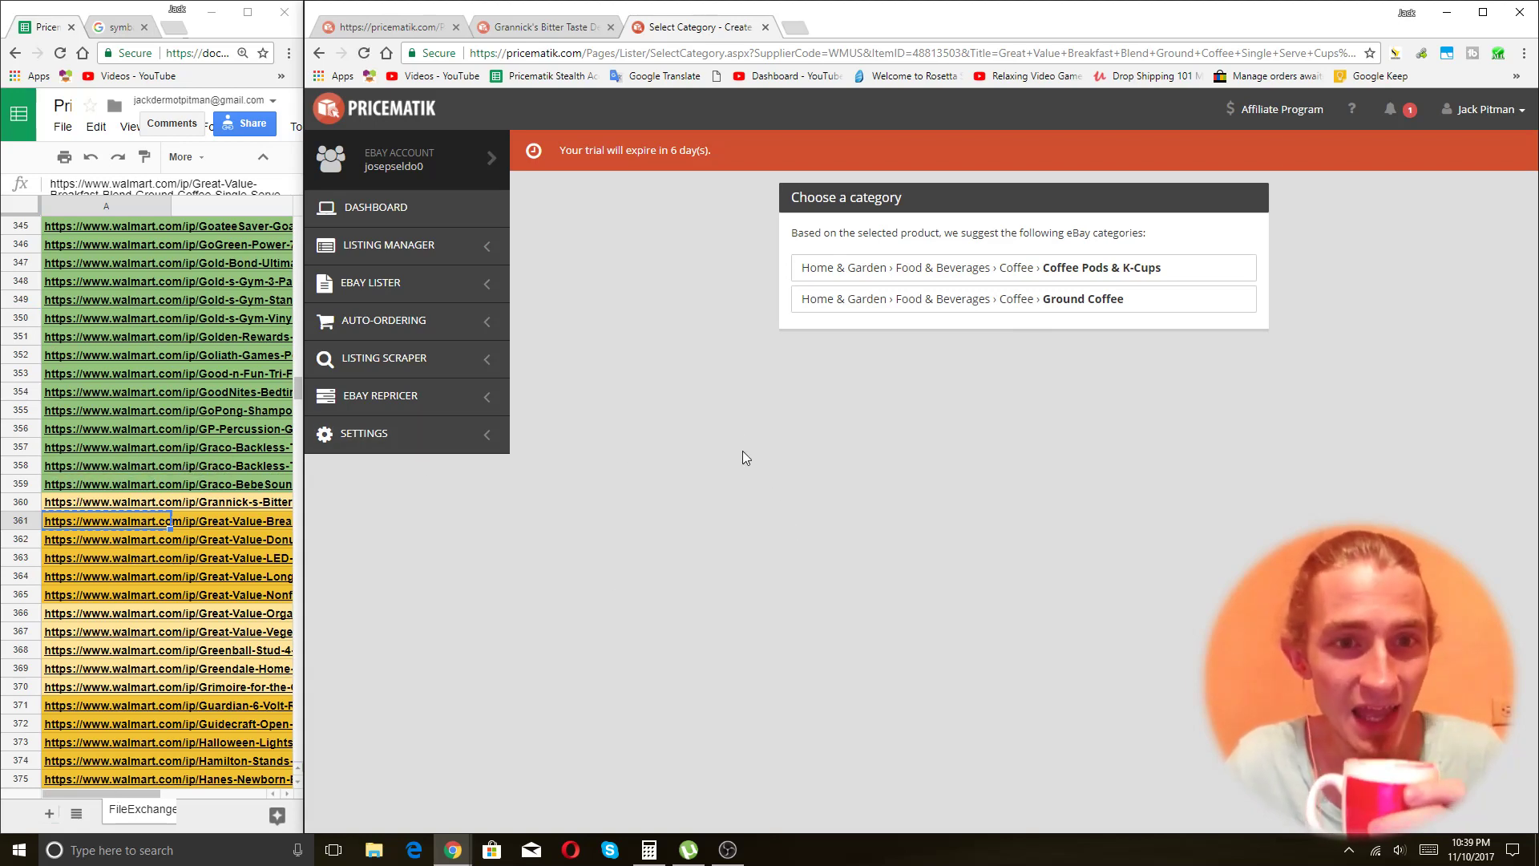
Review the Coffee Pods & K-Cups and Ground Coffee category suggestions.
{"action": "scroll", "coordinate": [145, 427], "scroll_direction": "down", "scroll_amount": 17}
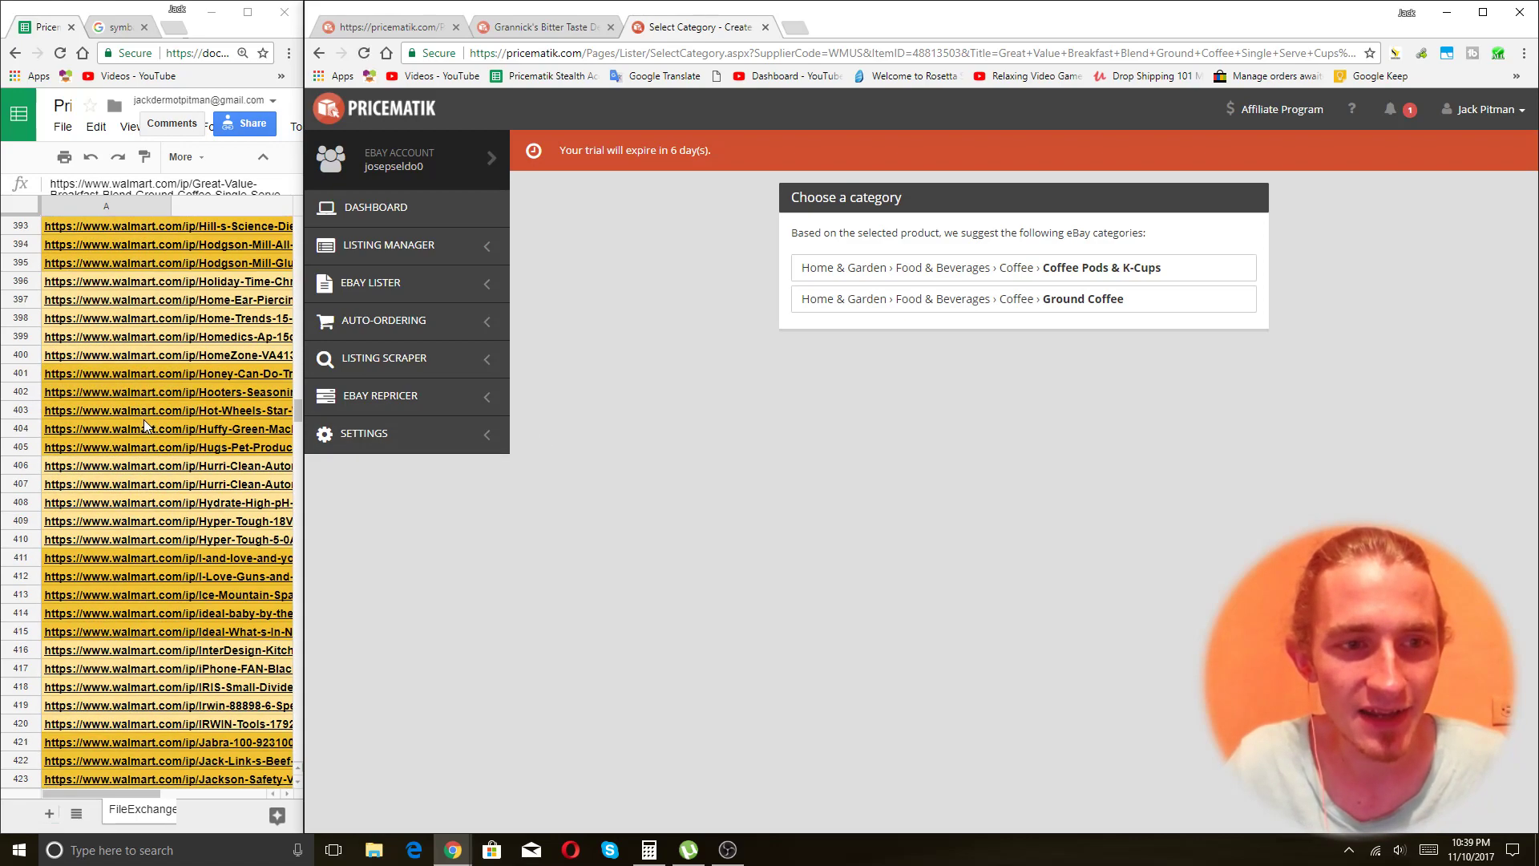
{"action": "scroll", "coordinate": [145, 427], "scroll_direction": "down", "scroll_amount": 5}
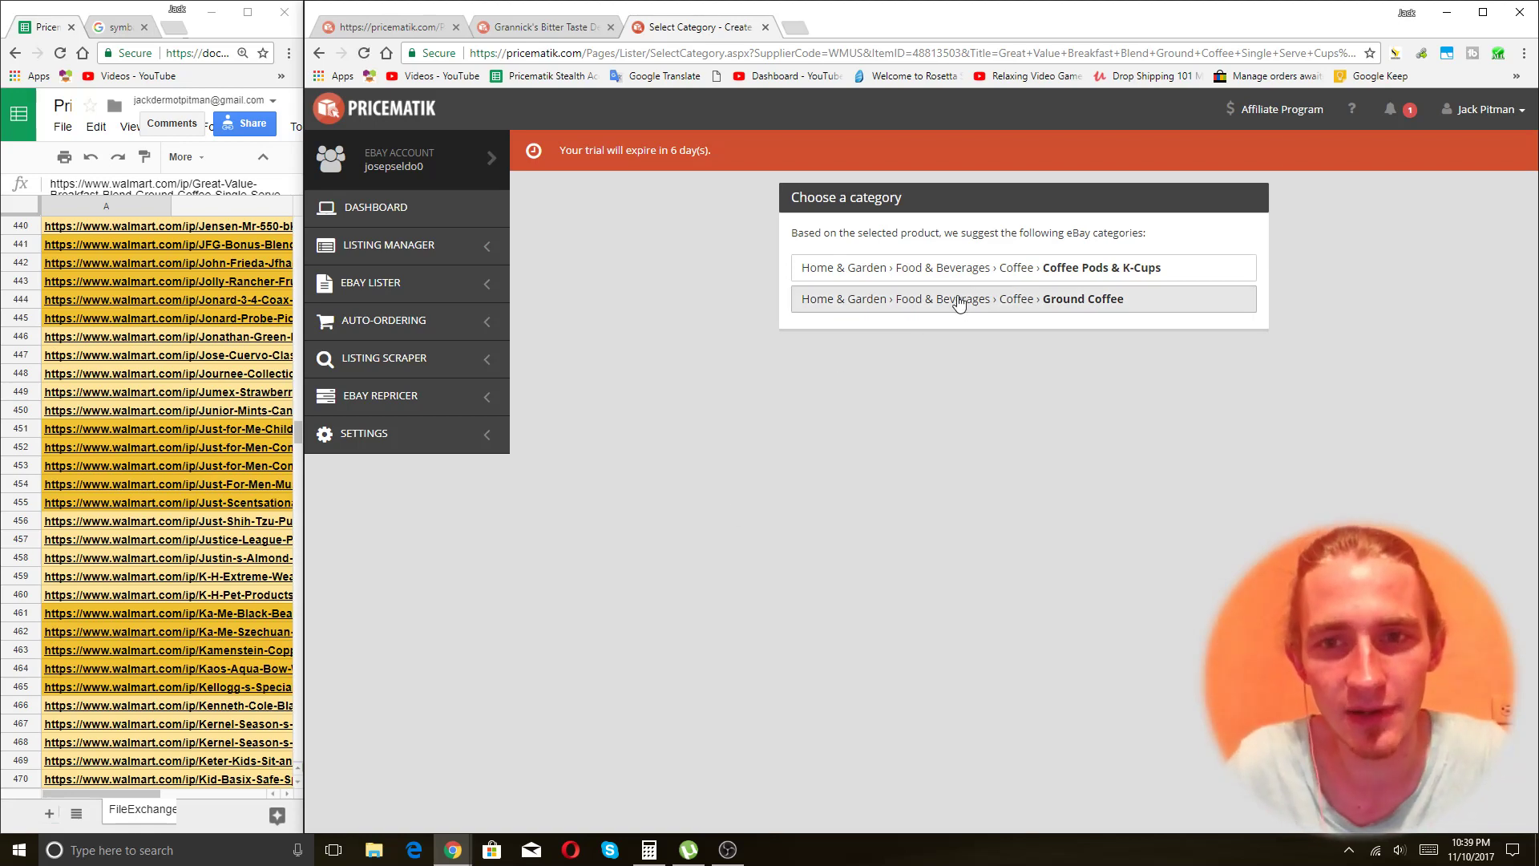
{"action": "scroll", "coordinate": [158, 419], "scroll_direction": "up", "scroll_amount": 5}
{"action": "scroll", "coordinate": [157, 412], "scroll_direction": "up", "scroll_amount": 15}
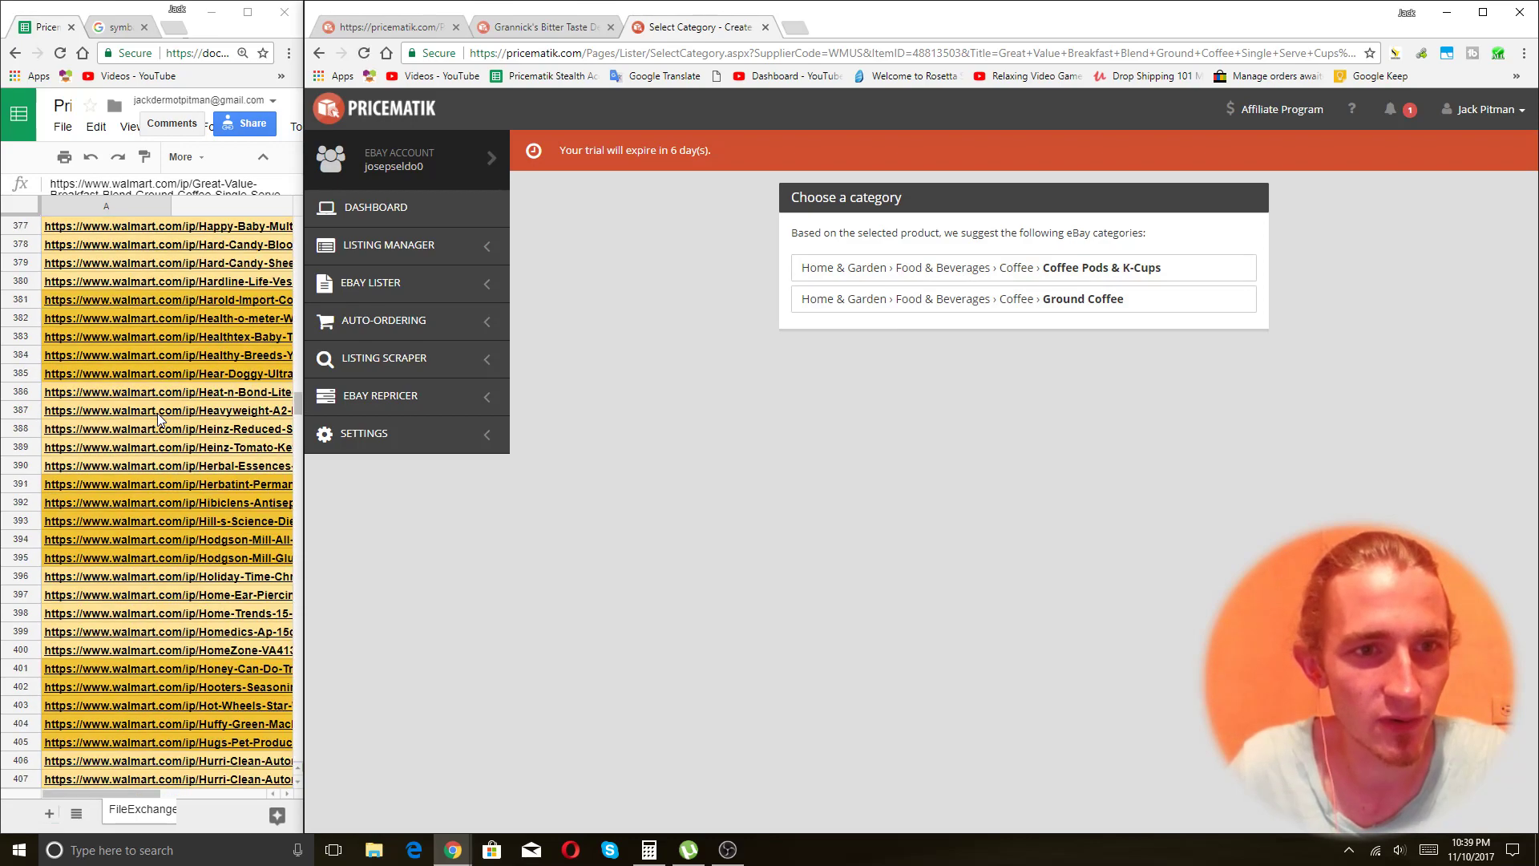
{"action": "left_click", "coordinate": [131, 795]}
{"action": "left_click_drag", "start_coordinate": [161, 791], "coordinate": [124, 806]}
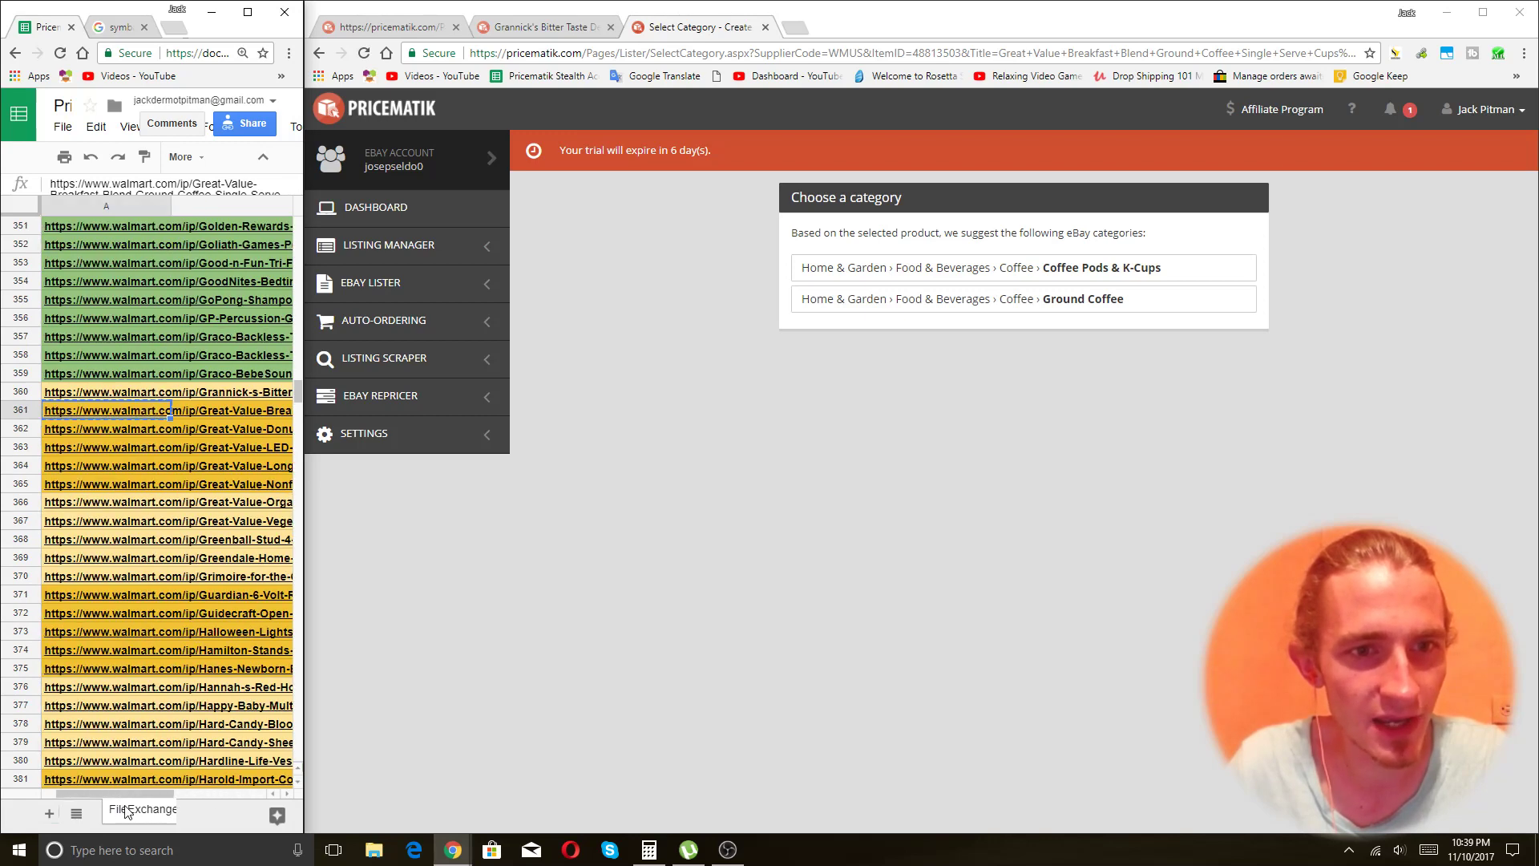
Choose the Ground Coffee category and note the $14.98 supplier price.
{"action": "left_click", "coordinate": [972, 301]}
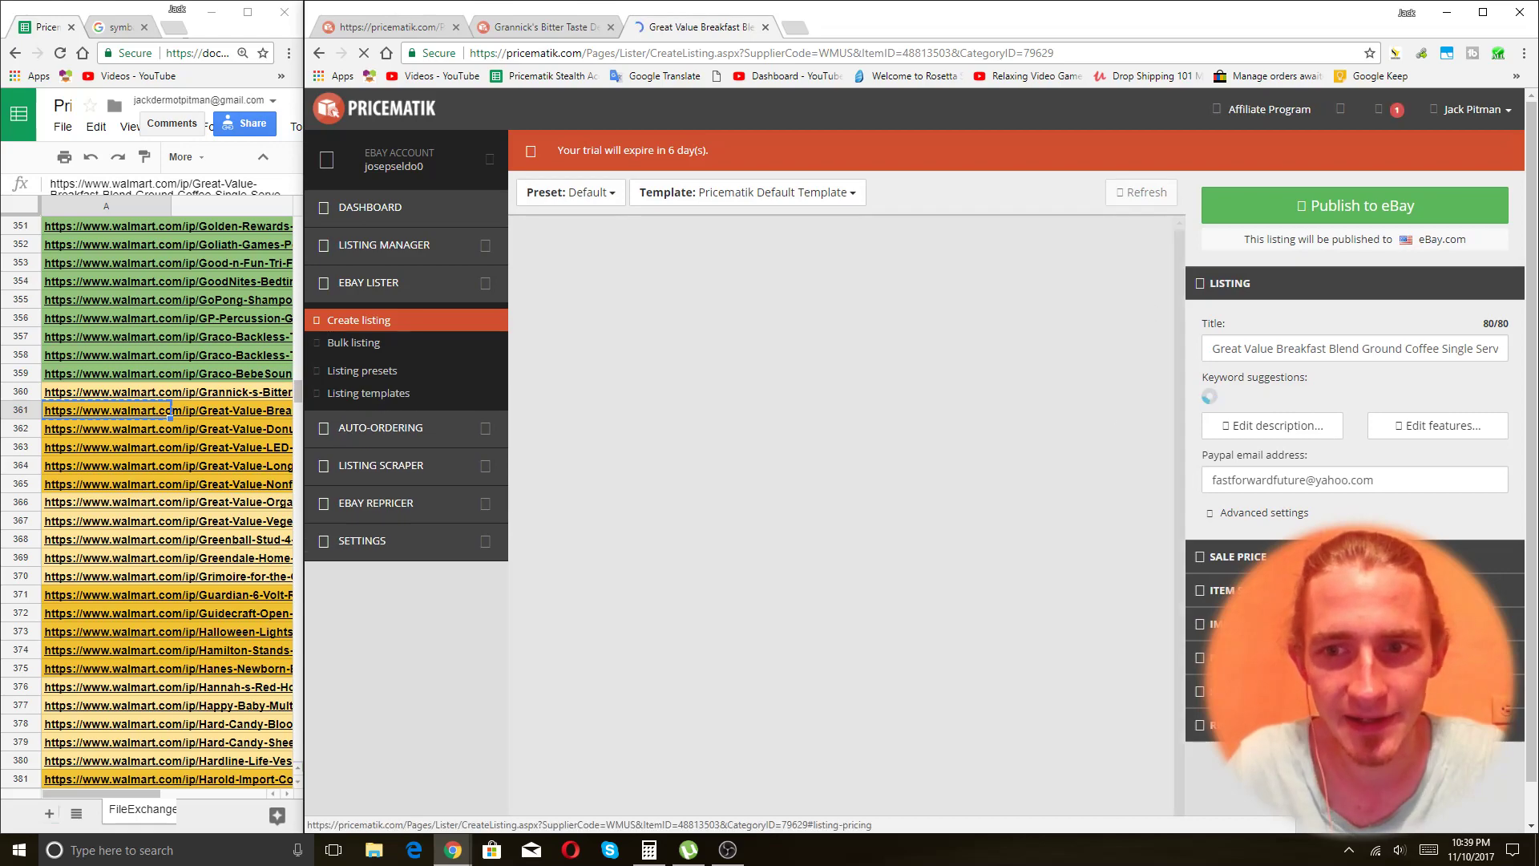
{"action": "scroll", "coordinate": [1160, 521], "scroll_direction": "down", "scroll_amount": 4}
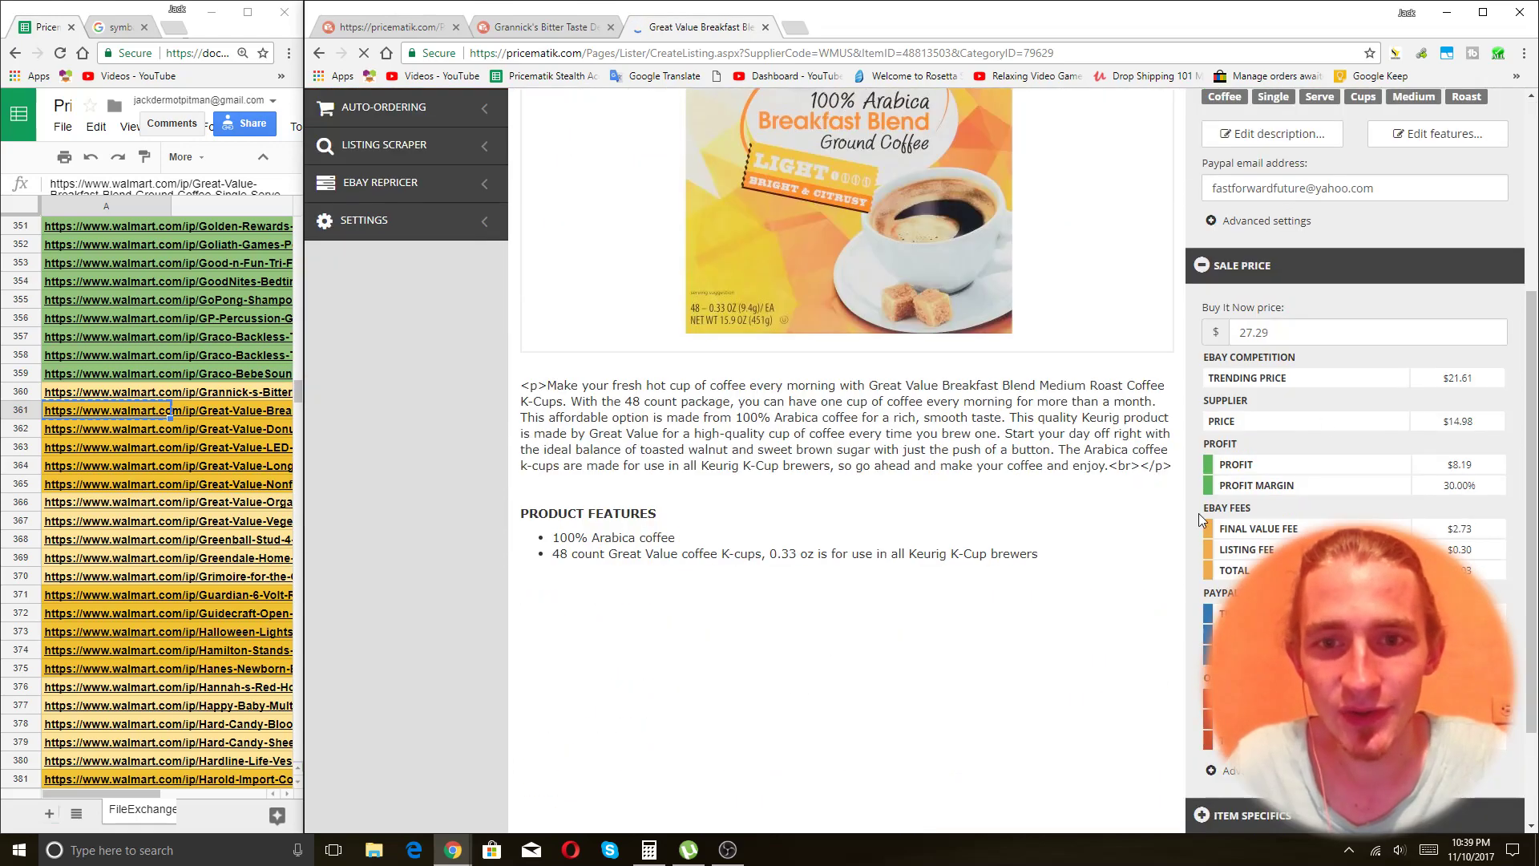
{"action": "scroll", "coordinate": [1336, 415], "scroll_direction": "up", "scroll_amount": 1}
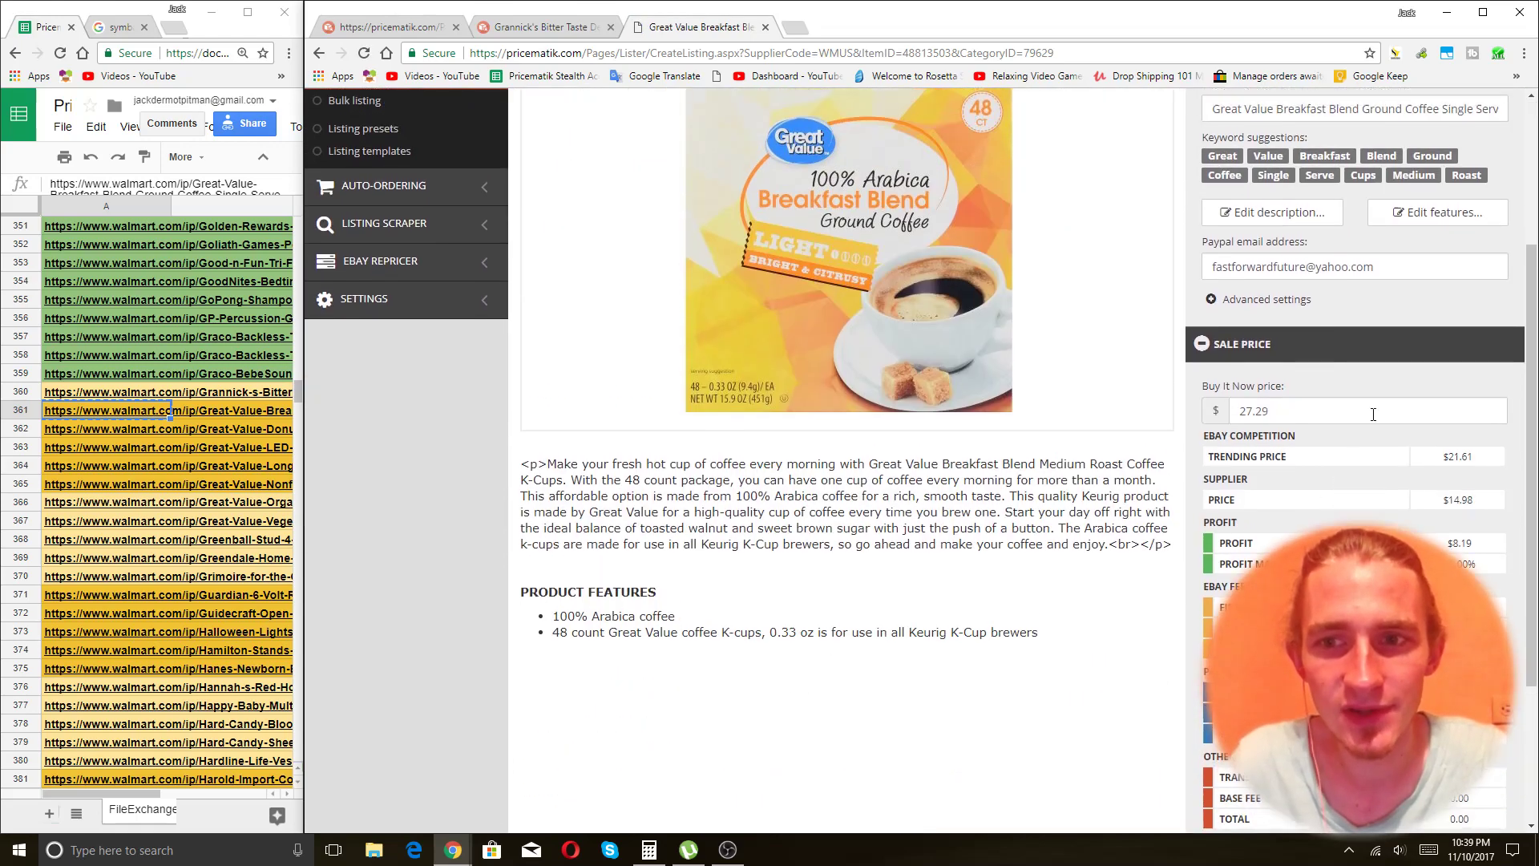
{"action": "double_click", "coordinate": [1224, 499]}
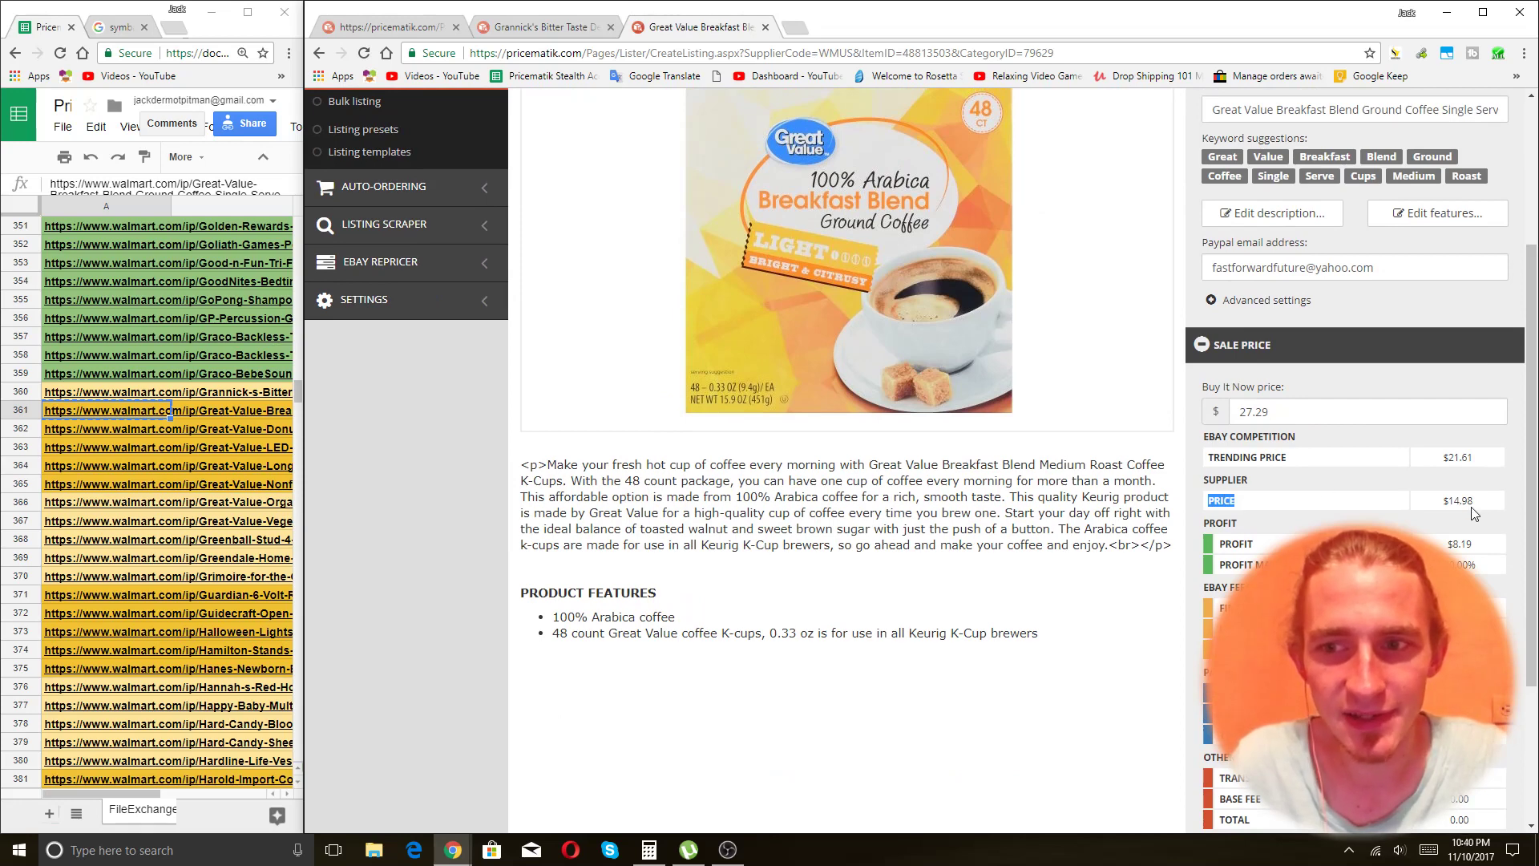
{"action": "double_click", "coordinate": [1472, 501]}
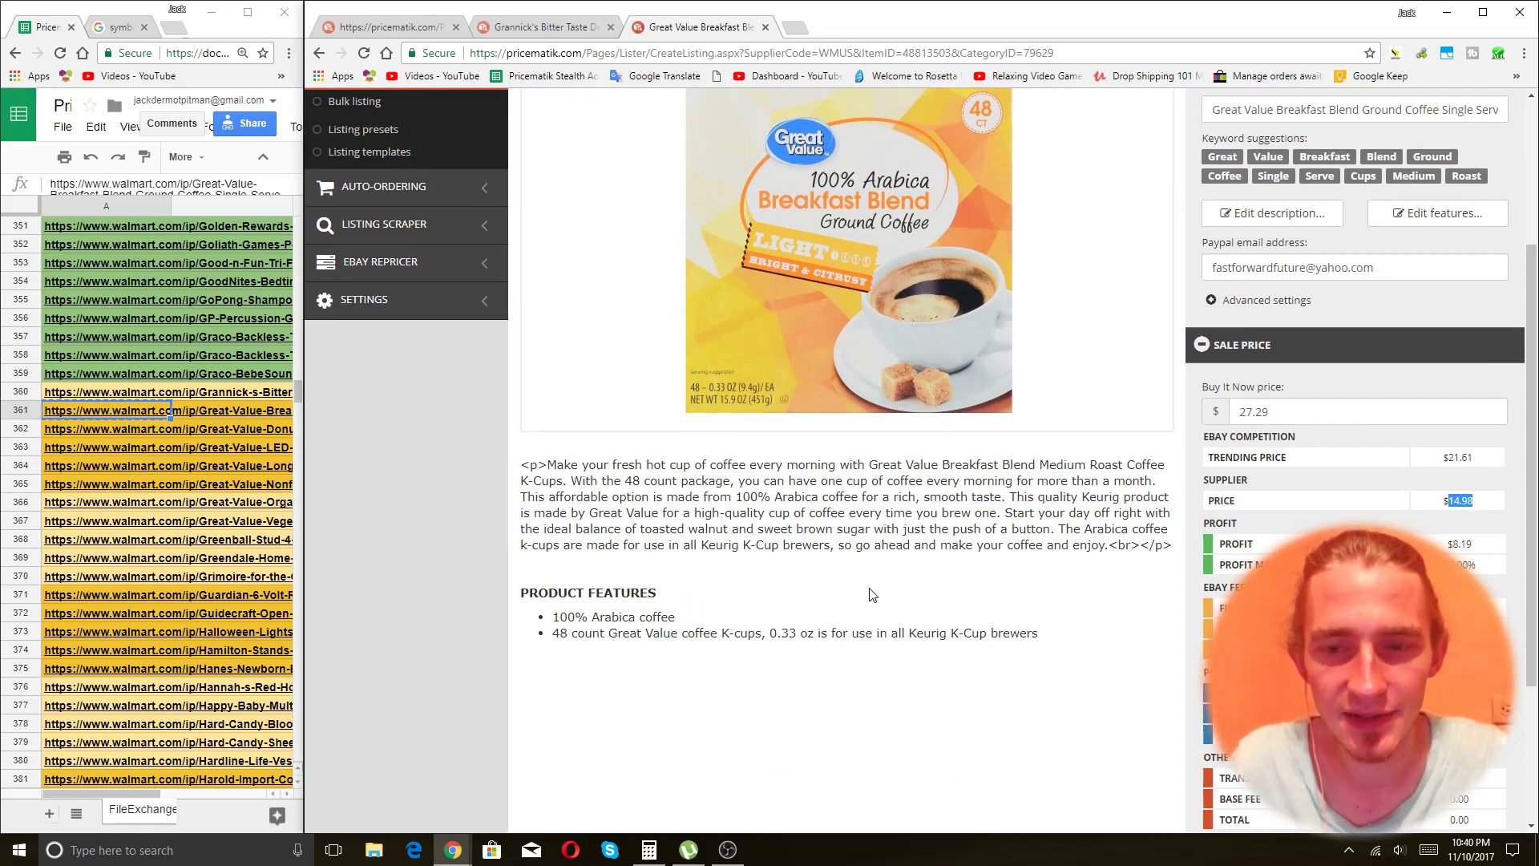
Compute 15 plus 6 in Calculator to get 21.
{"action": "left_click", "coordinate": [650, 850]}
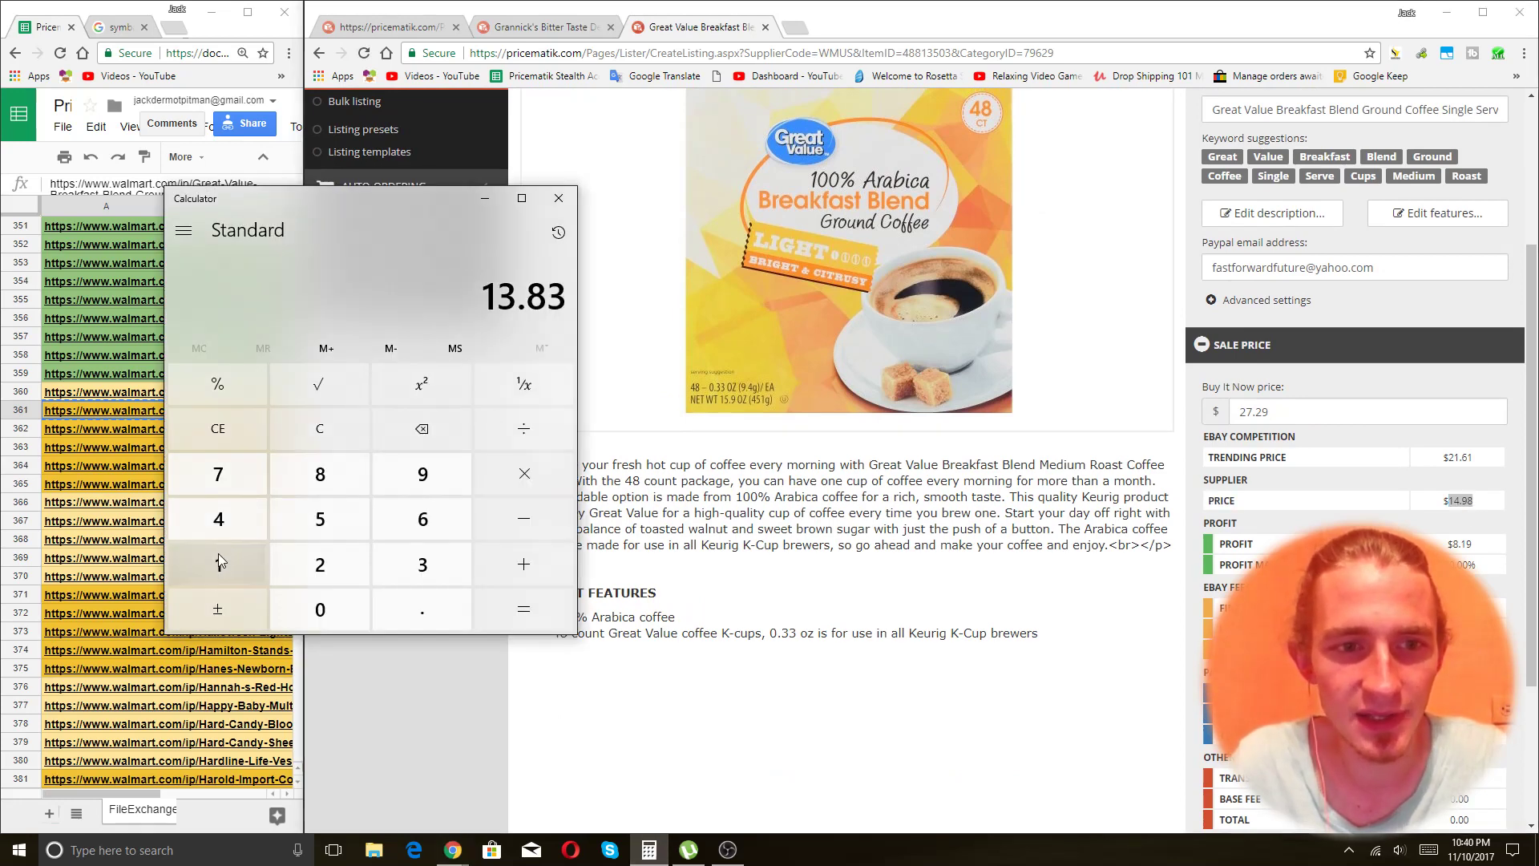
{"action": "left_click", "coordinate": [300, 526]}
{"action": "left_click", "coordinate": [248, 566]}
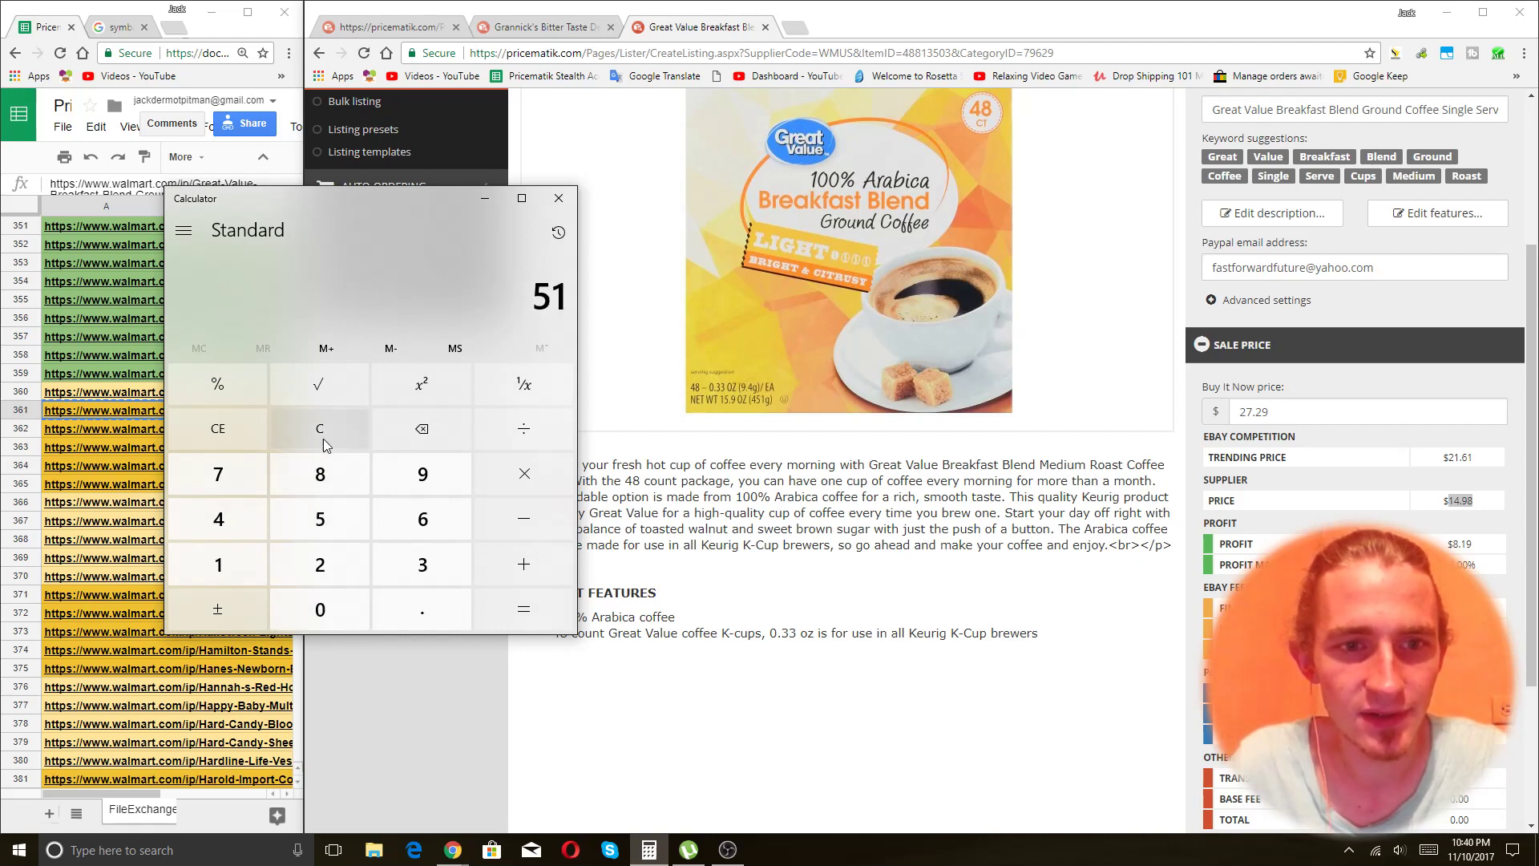
{"action": "left_click", "coordinate": [320, 428]}
{"action": "left_click", "coordinate": [218, 564]}
{"action": "left_click", "coordinate": [320, 518]}
{"action": "left_click", "coordinate": [523, 564]}
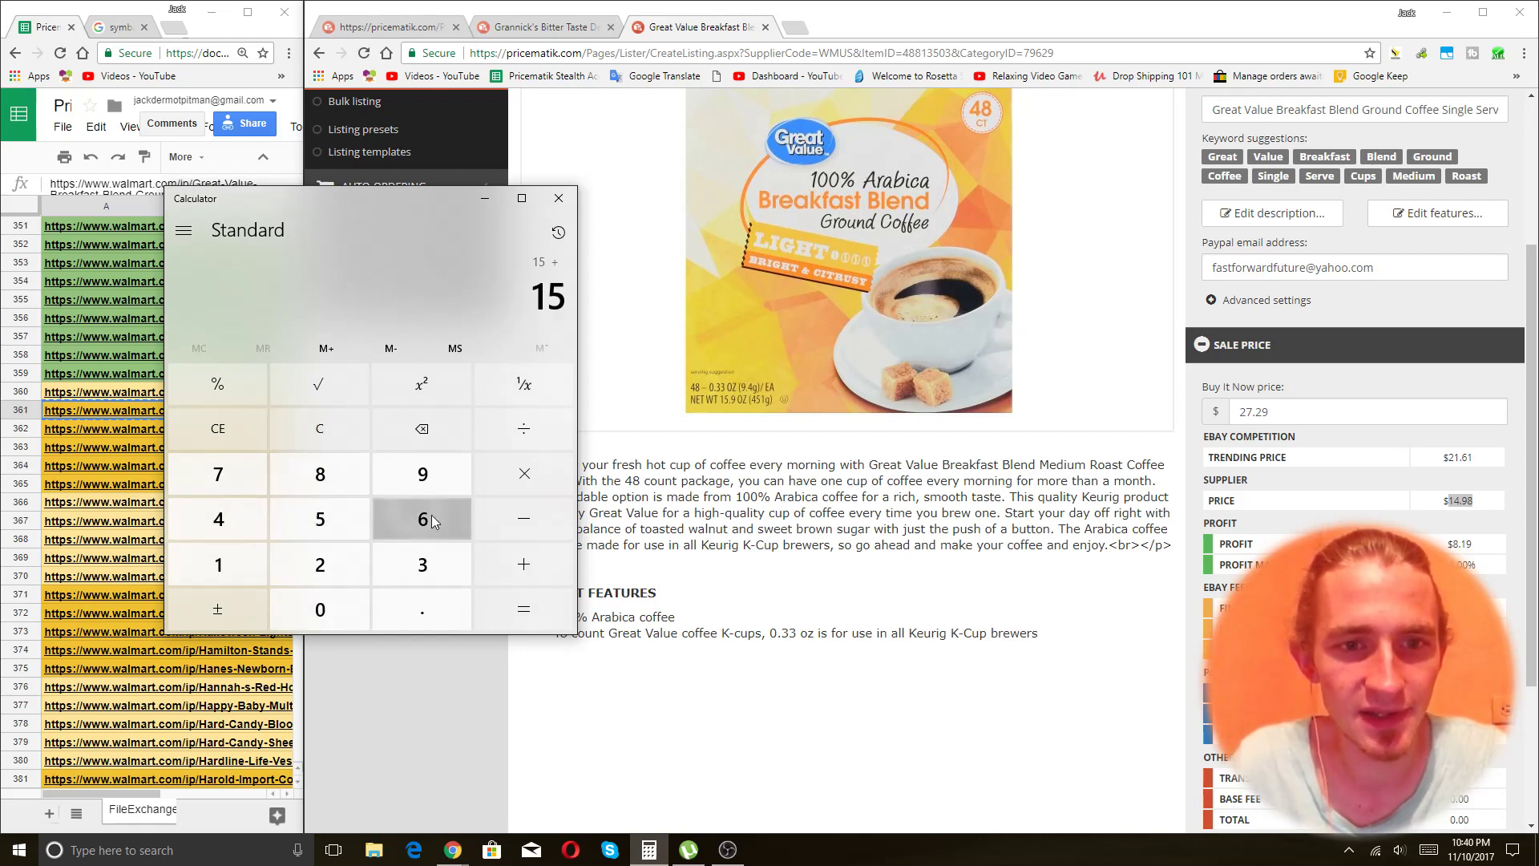
{"action": "left_click", "coordinate": [422, 518]}
{"action": "left_click", "coordinate": [528, 609]}
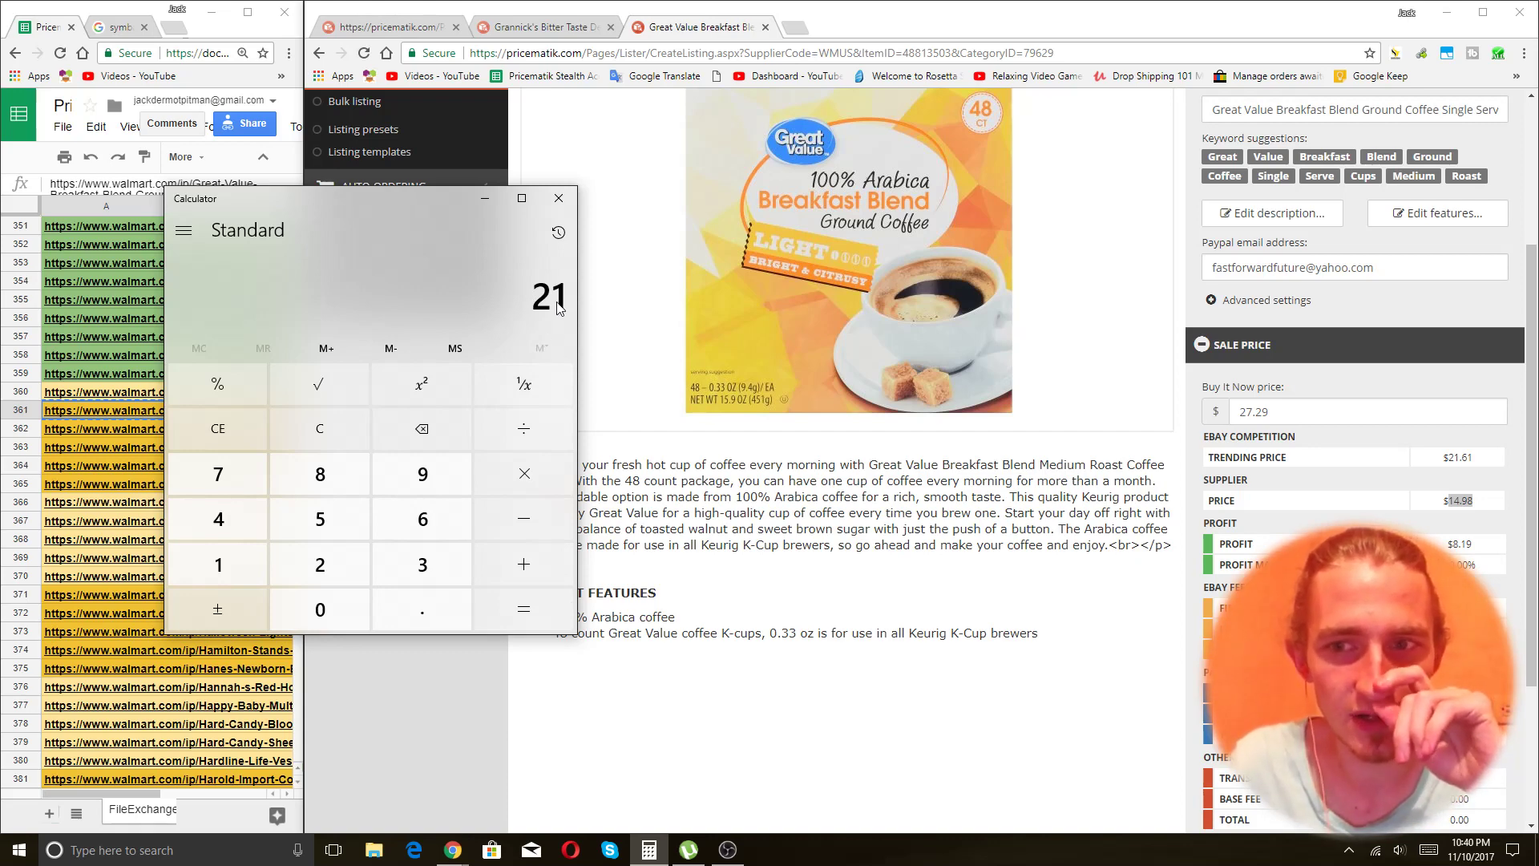
Confirm the coffee listing's $27.29 Buy It Now price without changing it.
{"action": "left_click", "coordinate": [1461, 504]}
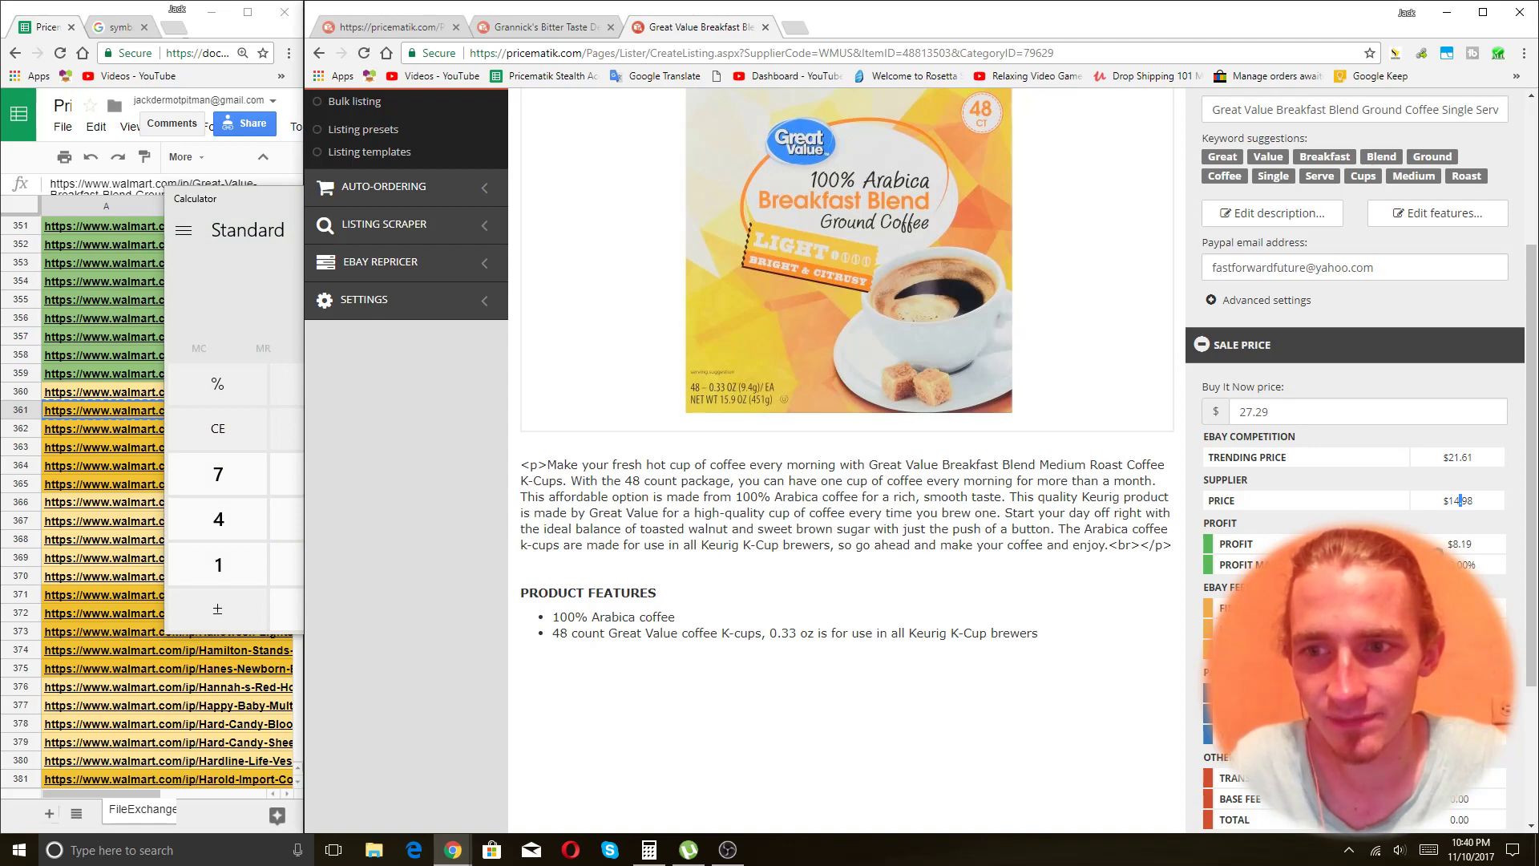
{"action": "left_click", "coordinate": [1343, 417]}
{"action": "left_click", "coordinate": [1327, 451]}
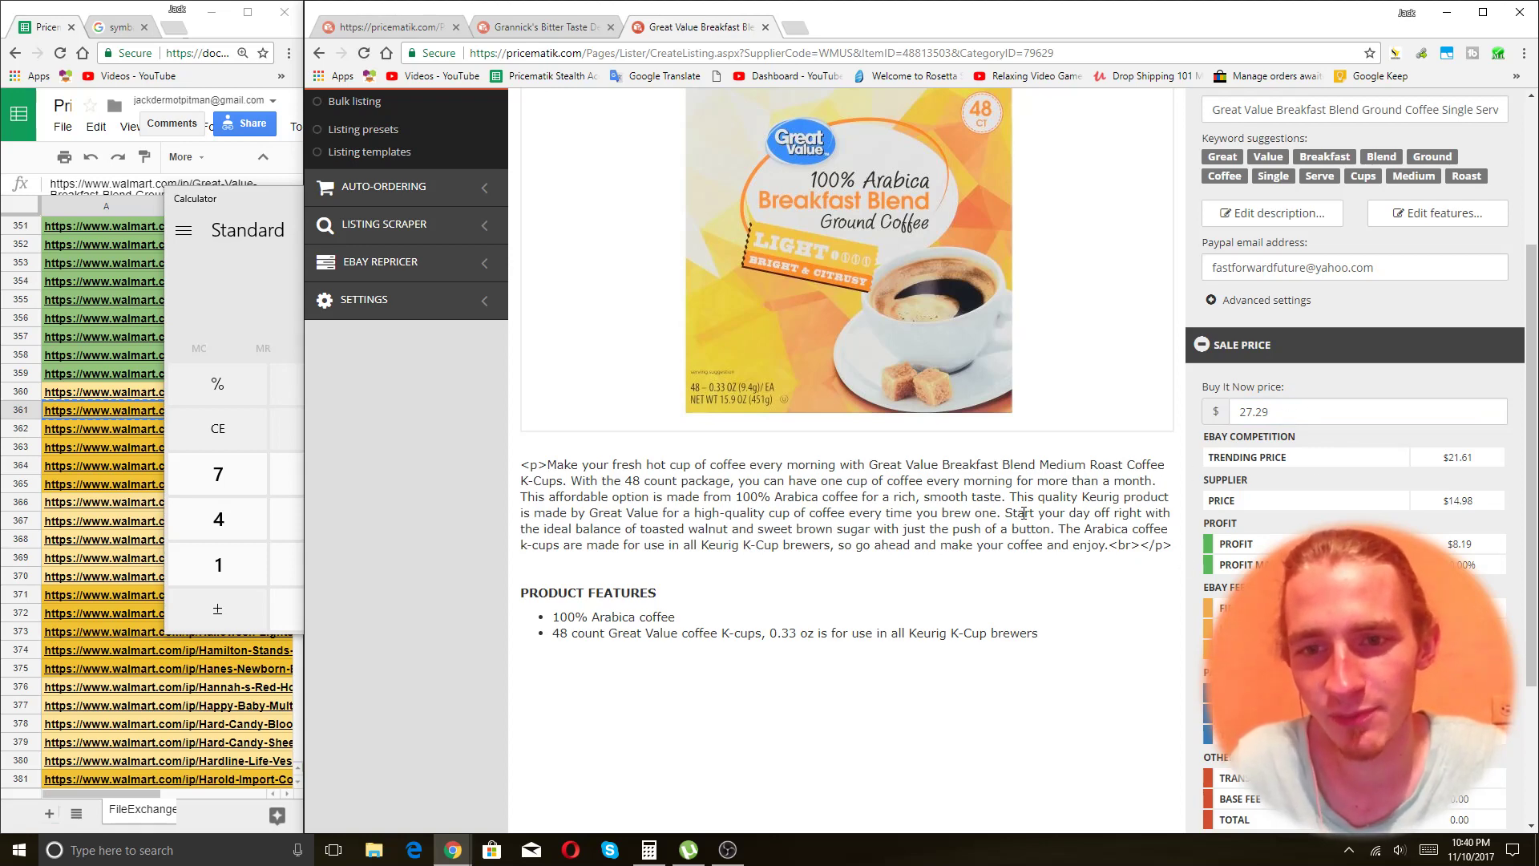
{"action": "scroll", "coordinate": [1108, 584], "scroll_direction": "up", "scroll_amount": 3}
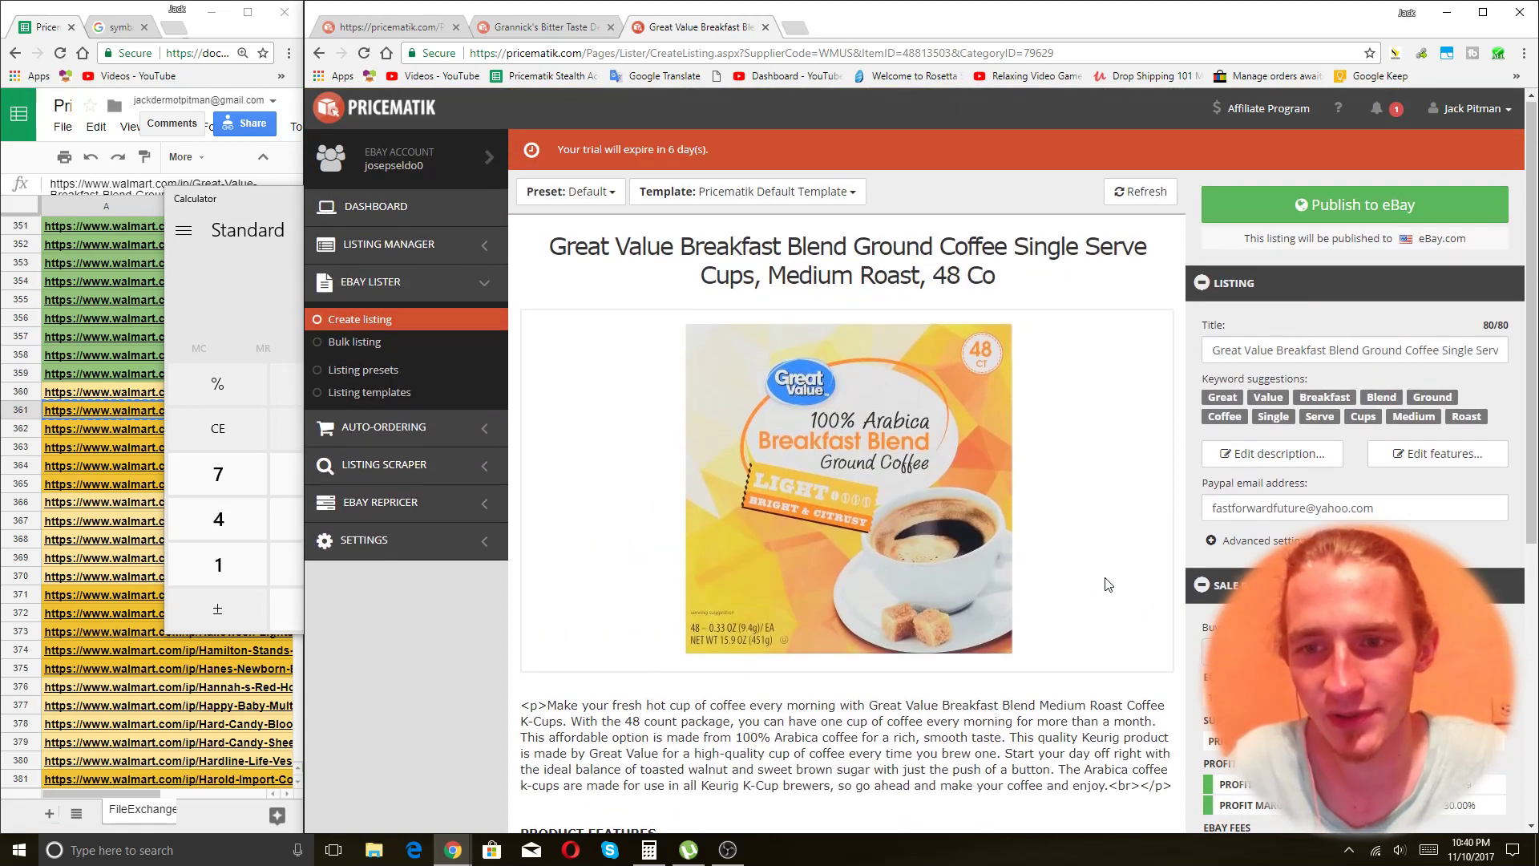
Trim the trailing 'Co' so the coffee title ends at '48', and publish it to eBay.
{"action": "scroll", "coordinate": [1108, 584], "scroll_direction": "down", "scroll_amount": 3}
{"action": "left_click_drag", "start_coordinate": [1294, 410], "coordinate": [1231, 414]}
{"action": "left_click", "coordinate": [750, 680]}
{"action": "scroll", "coordinate": [748, 684], "scroll_direction": "up", "scroll_amount": 3}
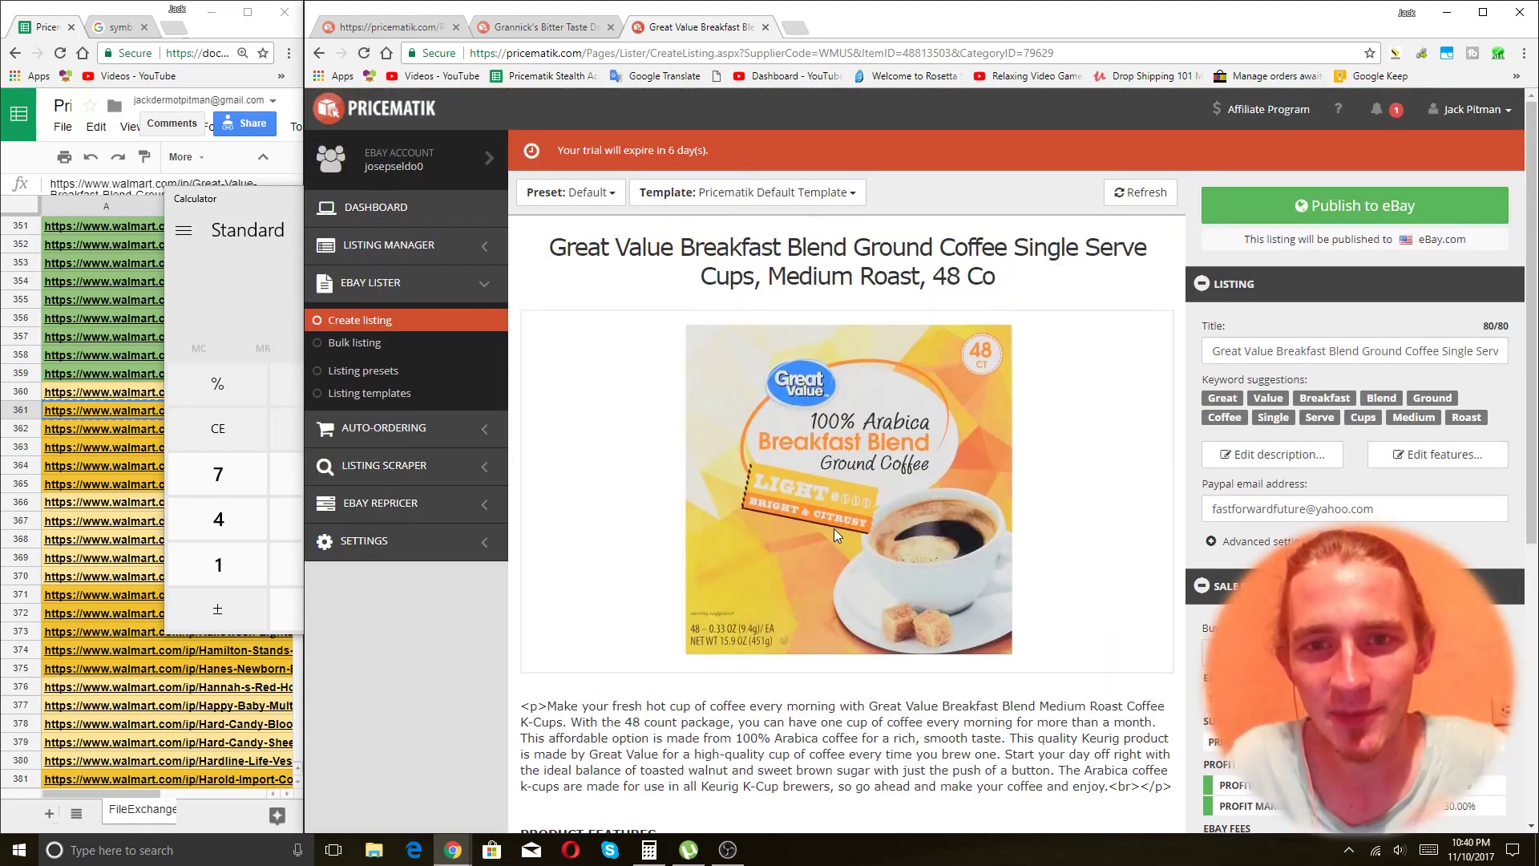
{"action": "left_click", "coordinate": [1376, 352]}
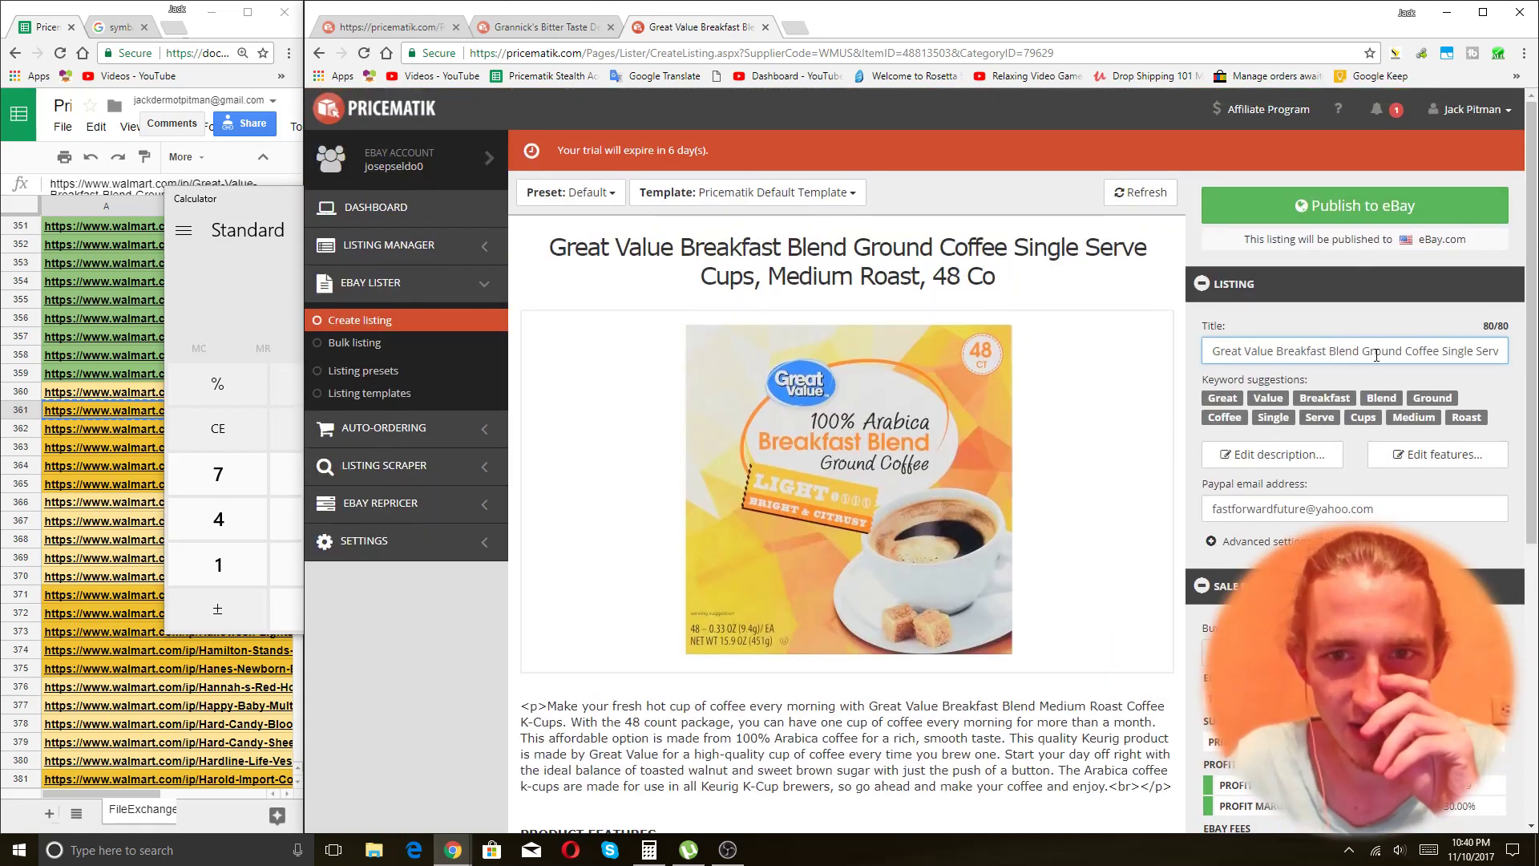
{"action": "key", "text": "End"}
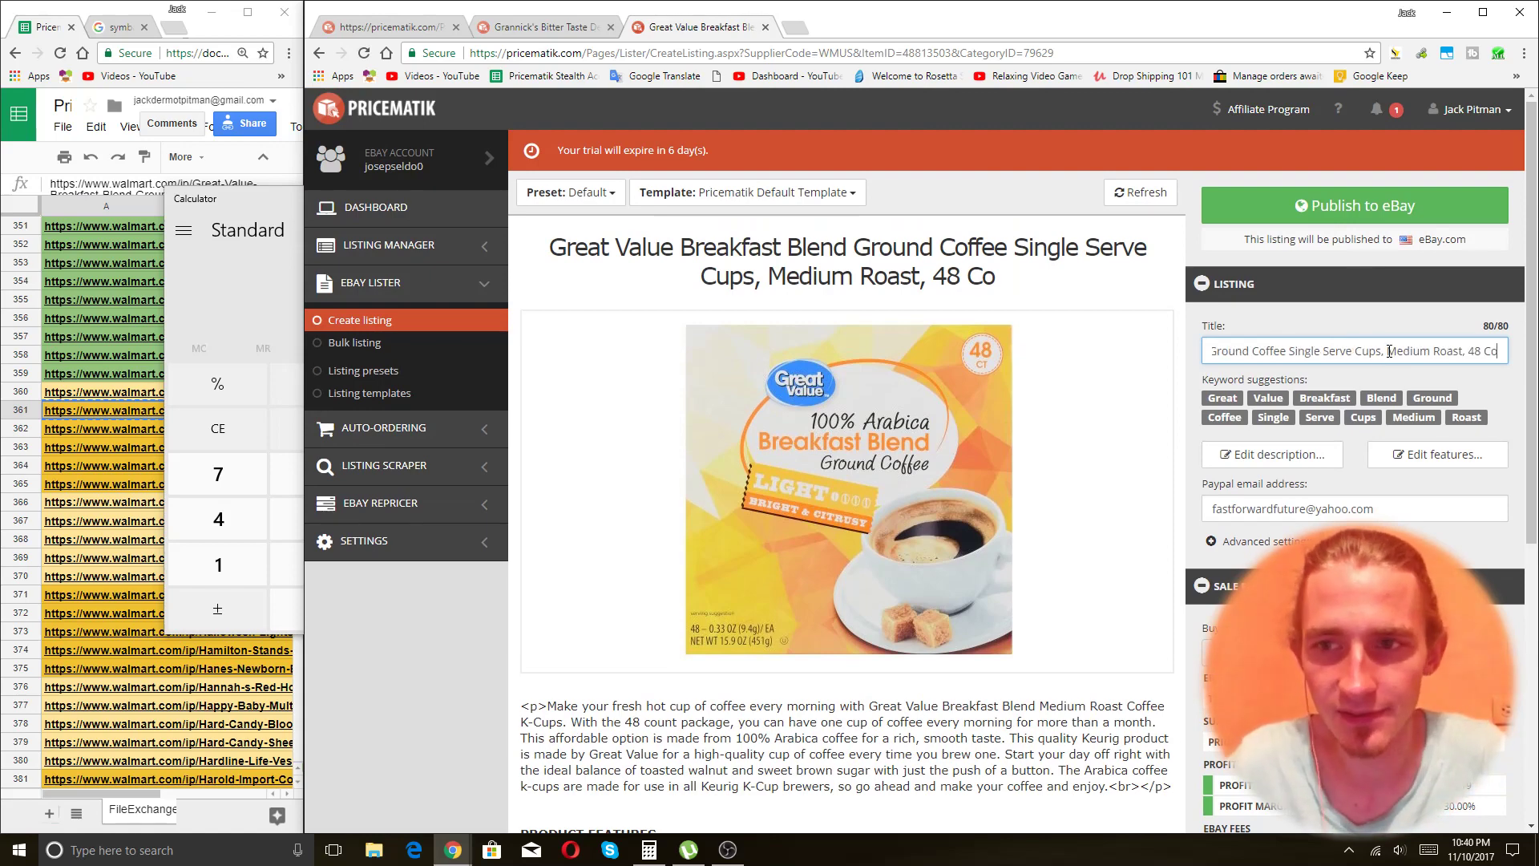
{"action": "key", "text": "BackSpace"}
{"action": "key", "text": "BackSpace"}
{"action": "key", "text": "BackSpace"}
{"action": "scroll", "coordinate": [1299, 467], "scroll_direction": "down", "scroll_amount": 4}
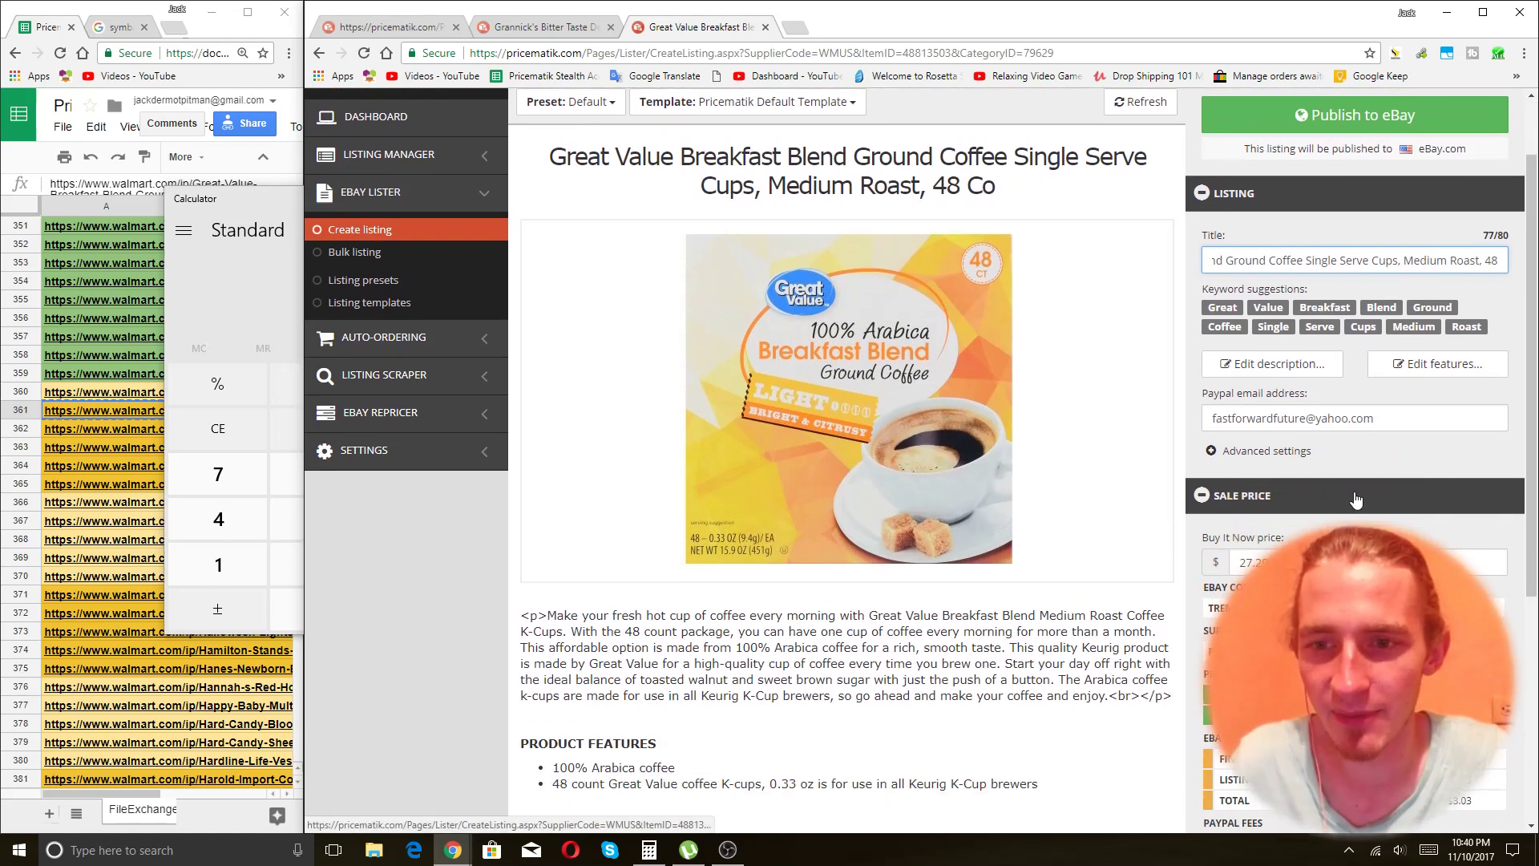
{"action": "scroll", "coordinate": [1299, 468], "scroll_direction": "up", "scroll_amount": 4}
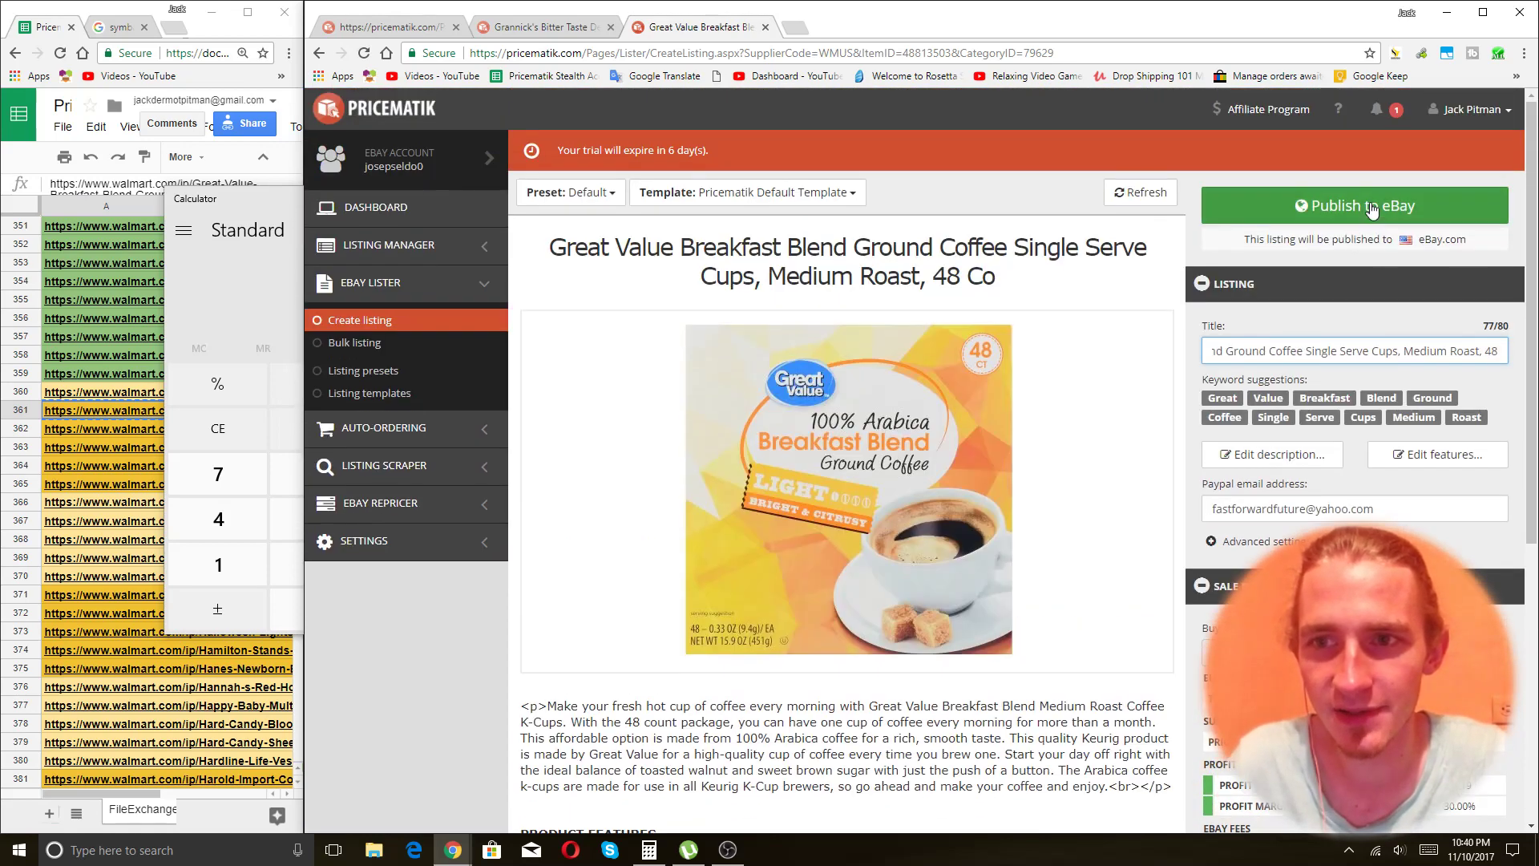
{"action": "left_click", "coordinate": [1371, 207]}
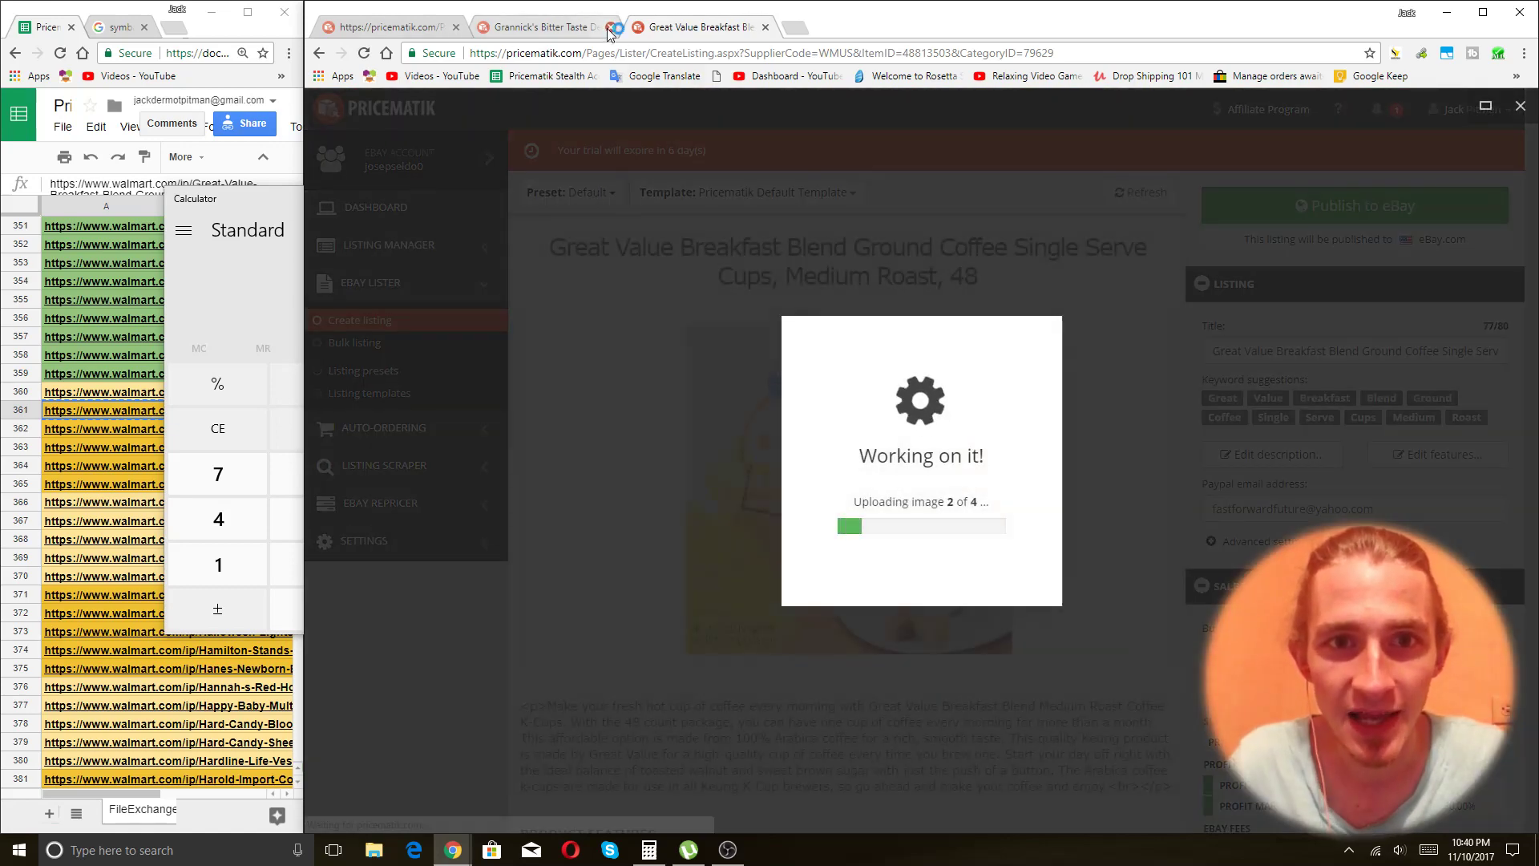
Close the Grannick's tab and tile Chrome right, spreadsheet left, then check the listing tabs.
{"action": "left_click", "coordinate": [609, 30]}
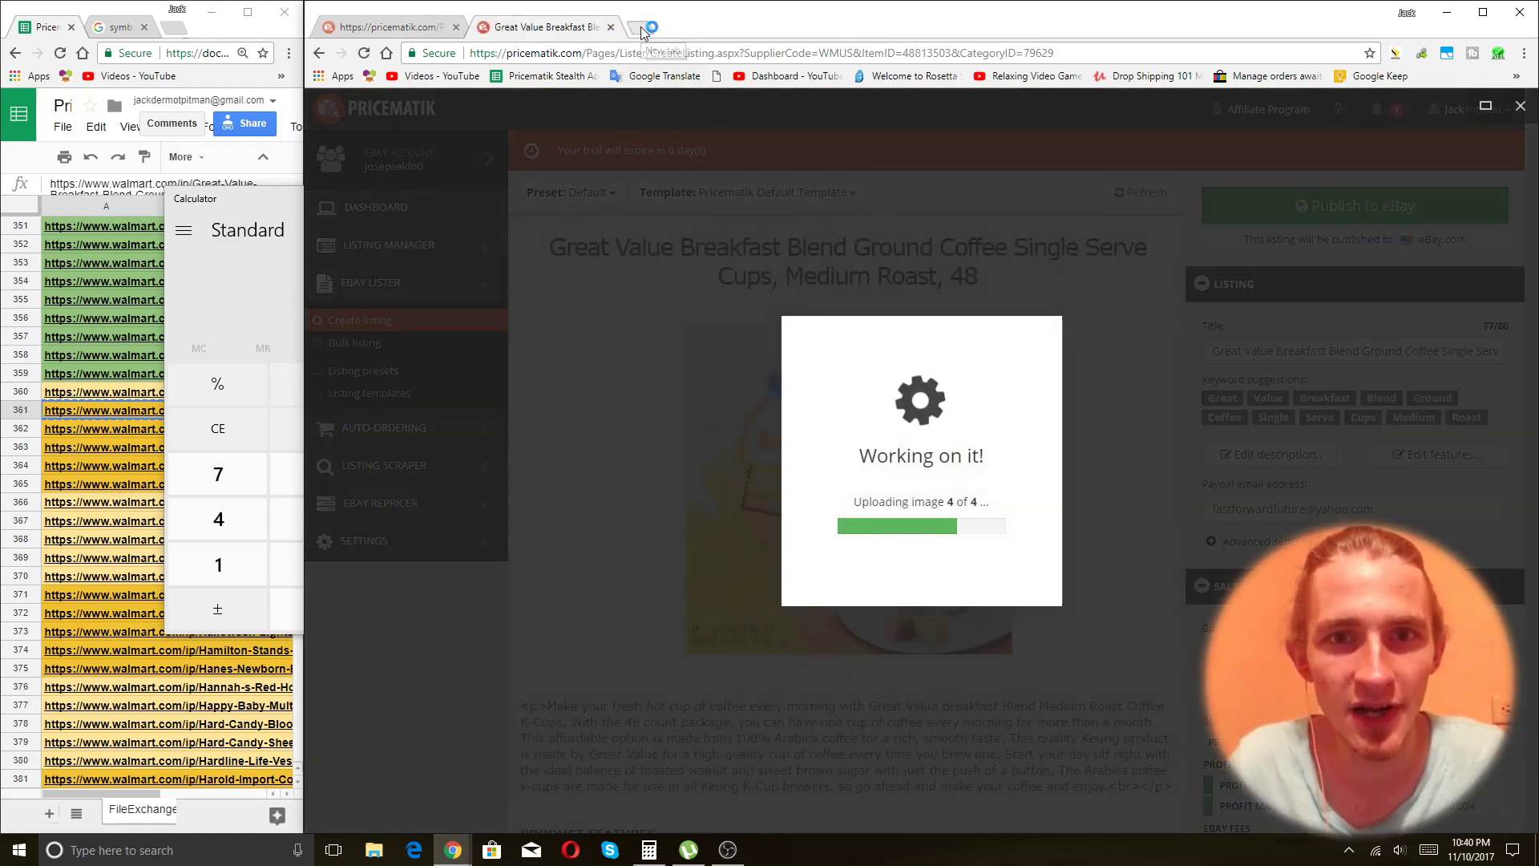
{"action": "left_click", "coordinate": [641, 29]}
{"action": "left_click_drag", "start_coordinate": [887, 16], "coordinate": [1537, 261]}
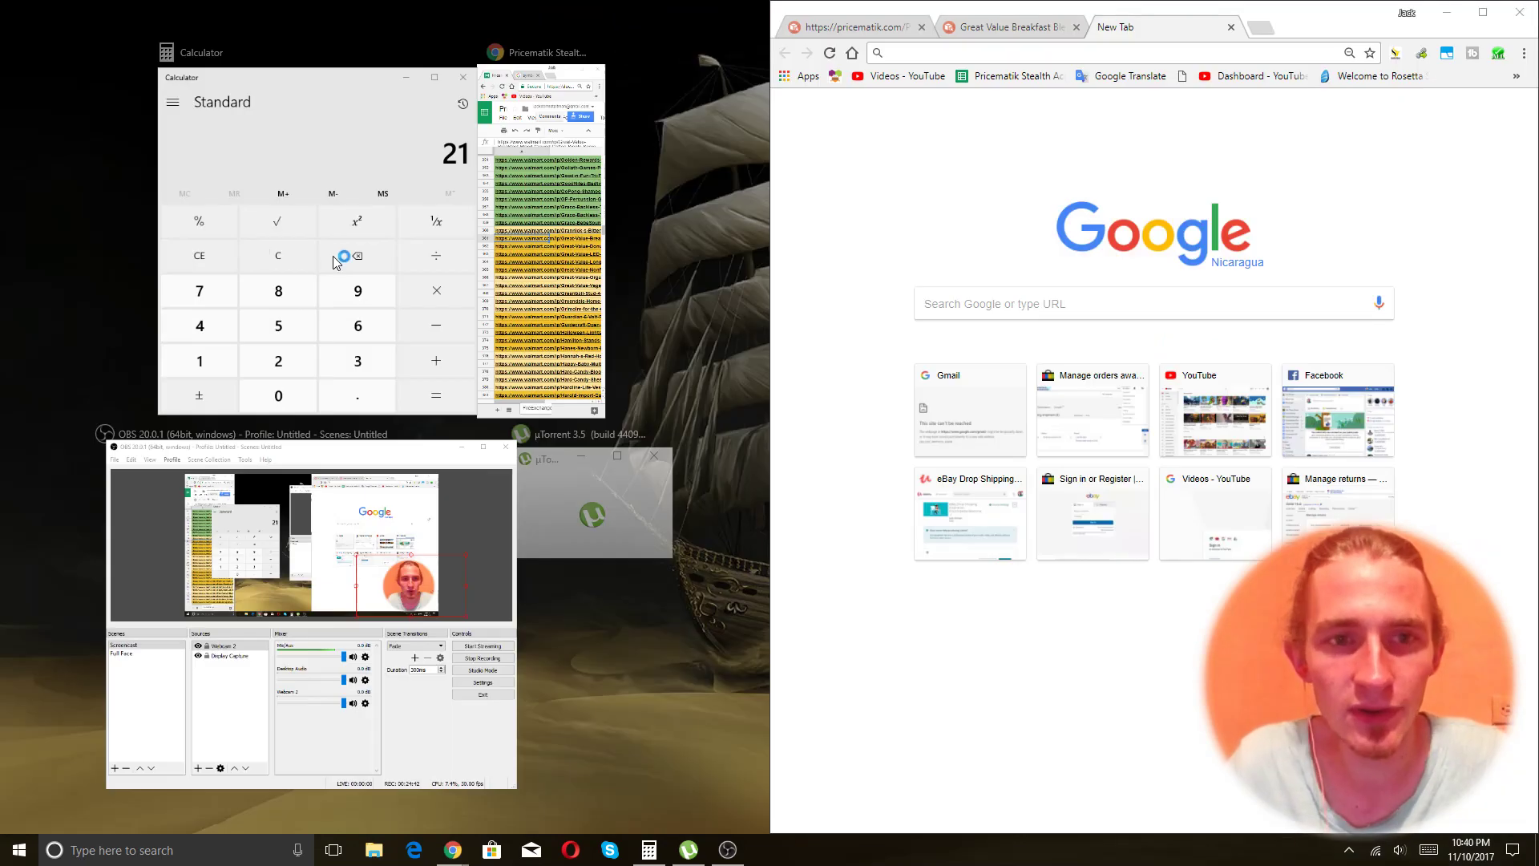
{"action": "left_click", "coordinate": [528, 146]}
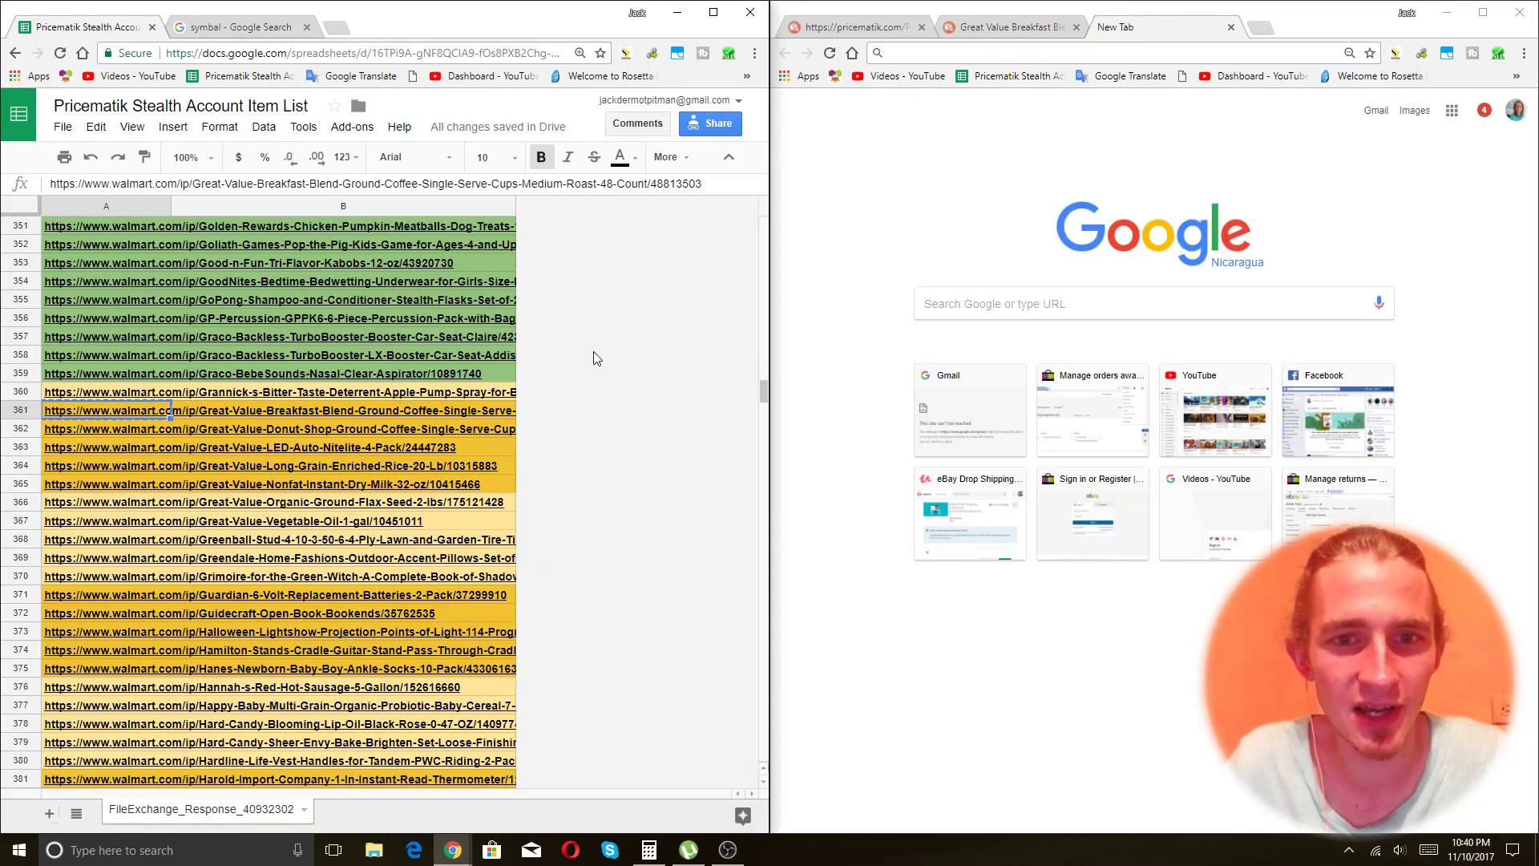
{"action": "left_click", "coordinate": [954, 32]}
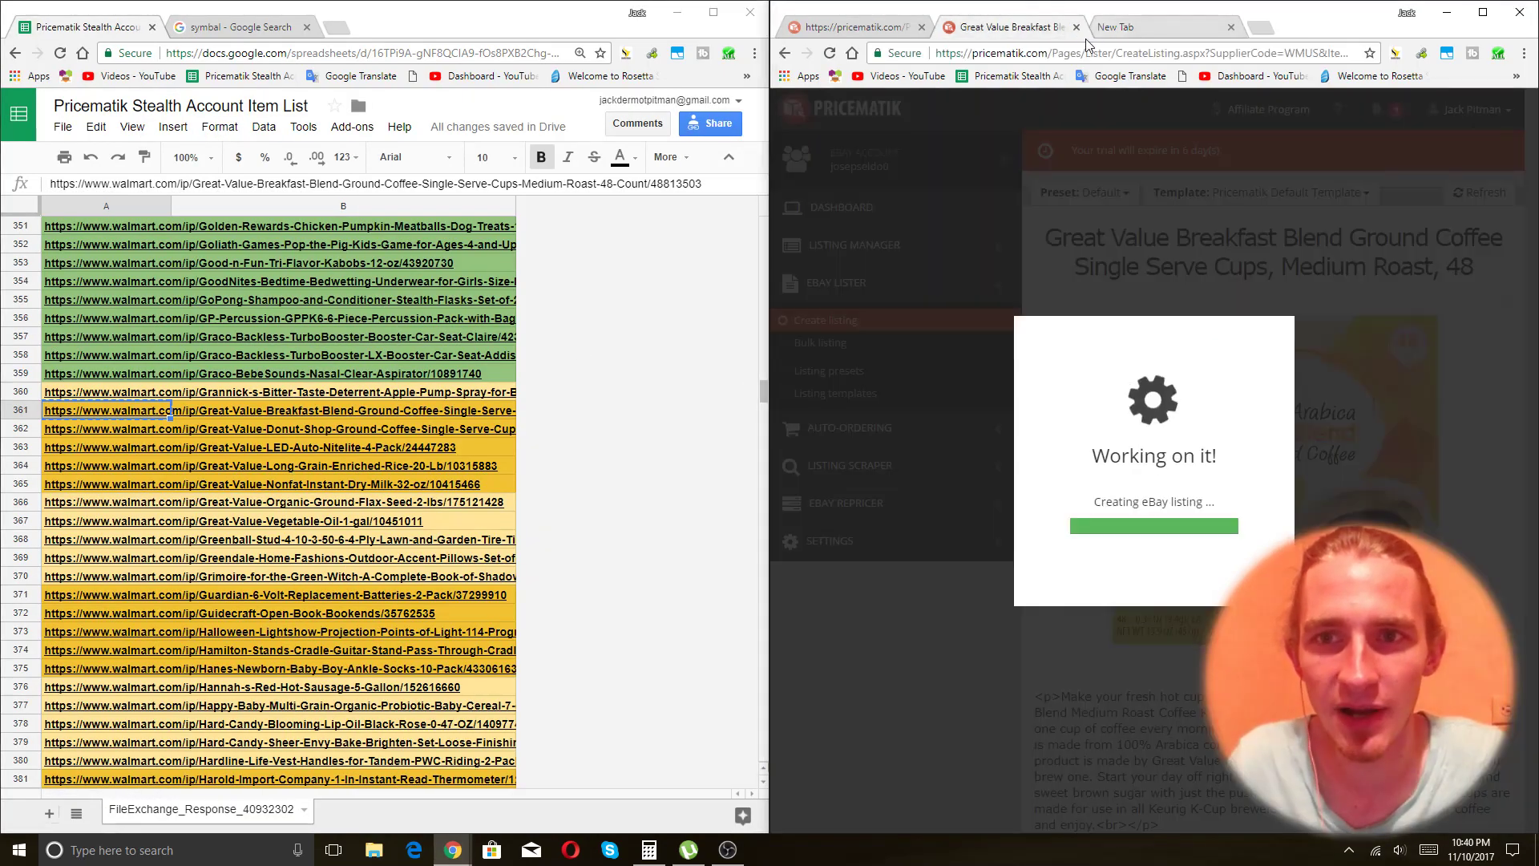
{"action": "left_click", "coordinate": [882, 28]}
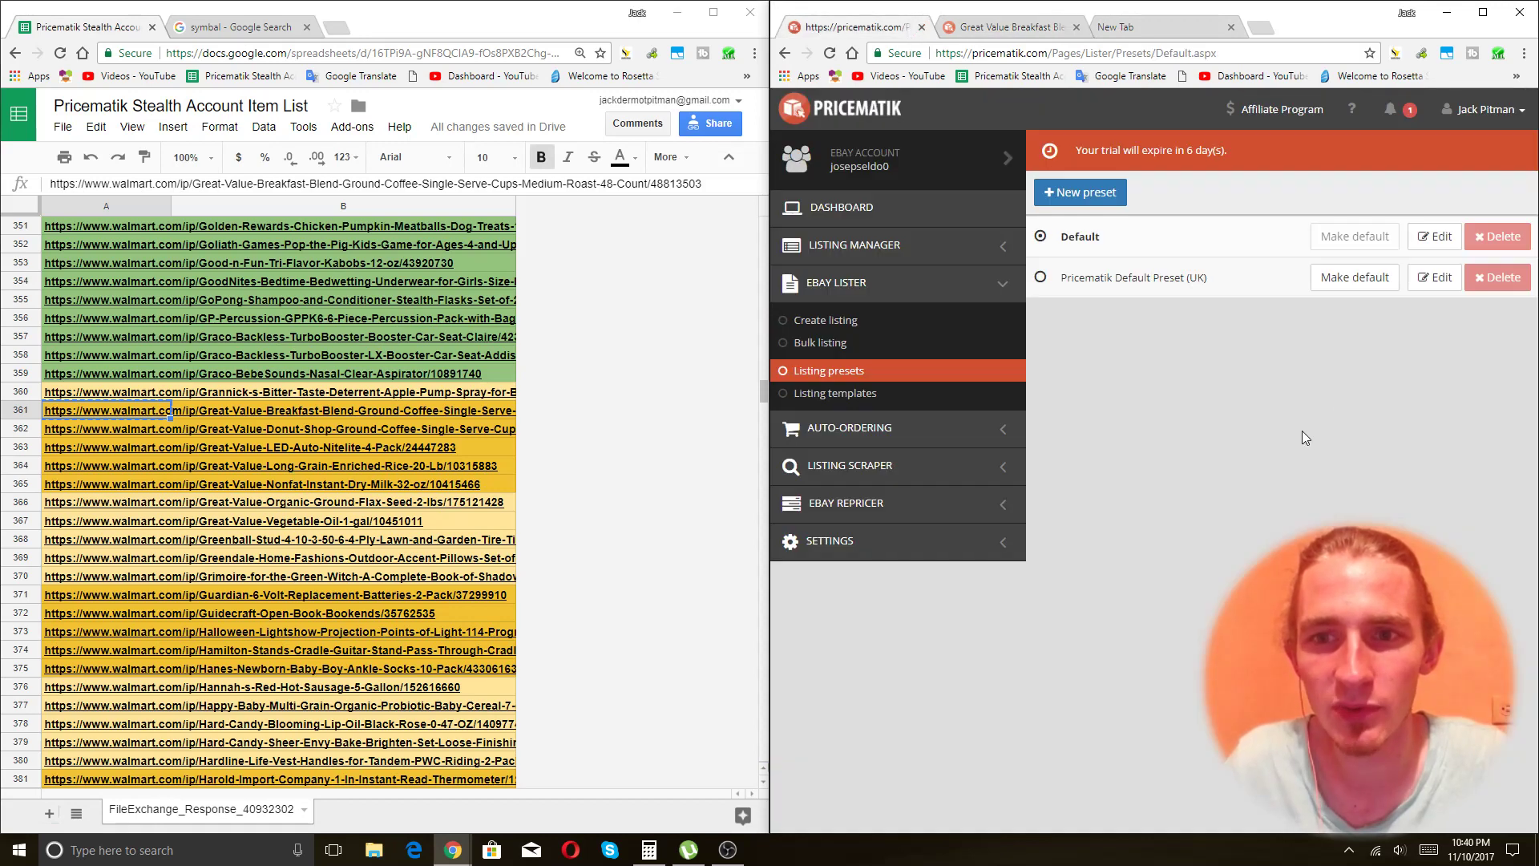
Dismiss the Great Value listing-created confirmation and close its tab and the leftover empty tab.
{"action": "left_click", "coordinate": [999, 24]}
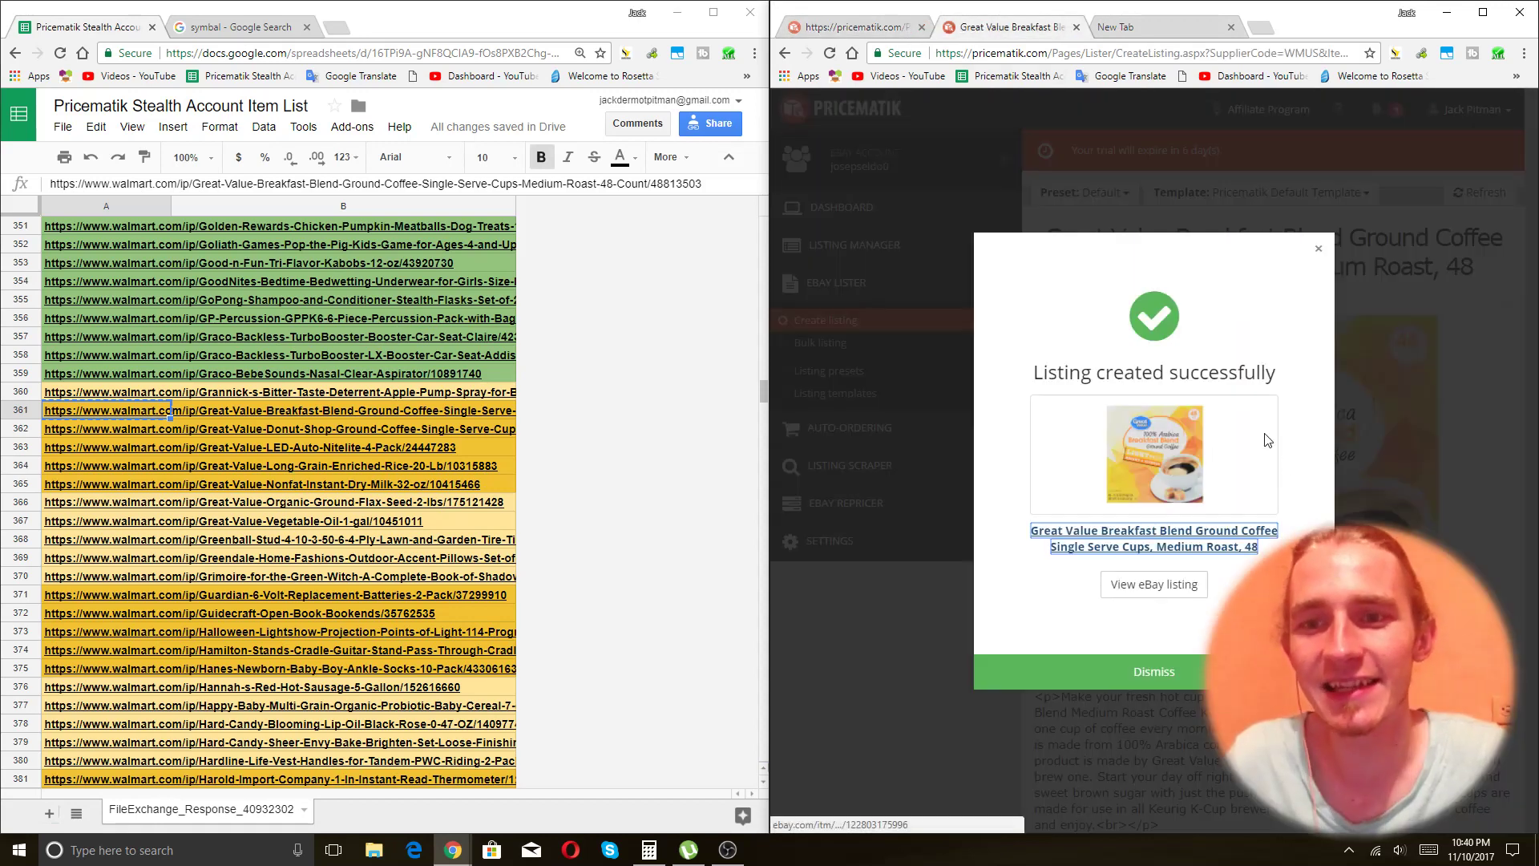
{"action": "left_click", "coordinate": [1309, 255]}
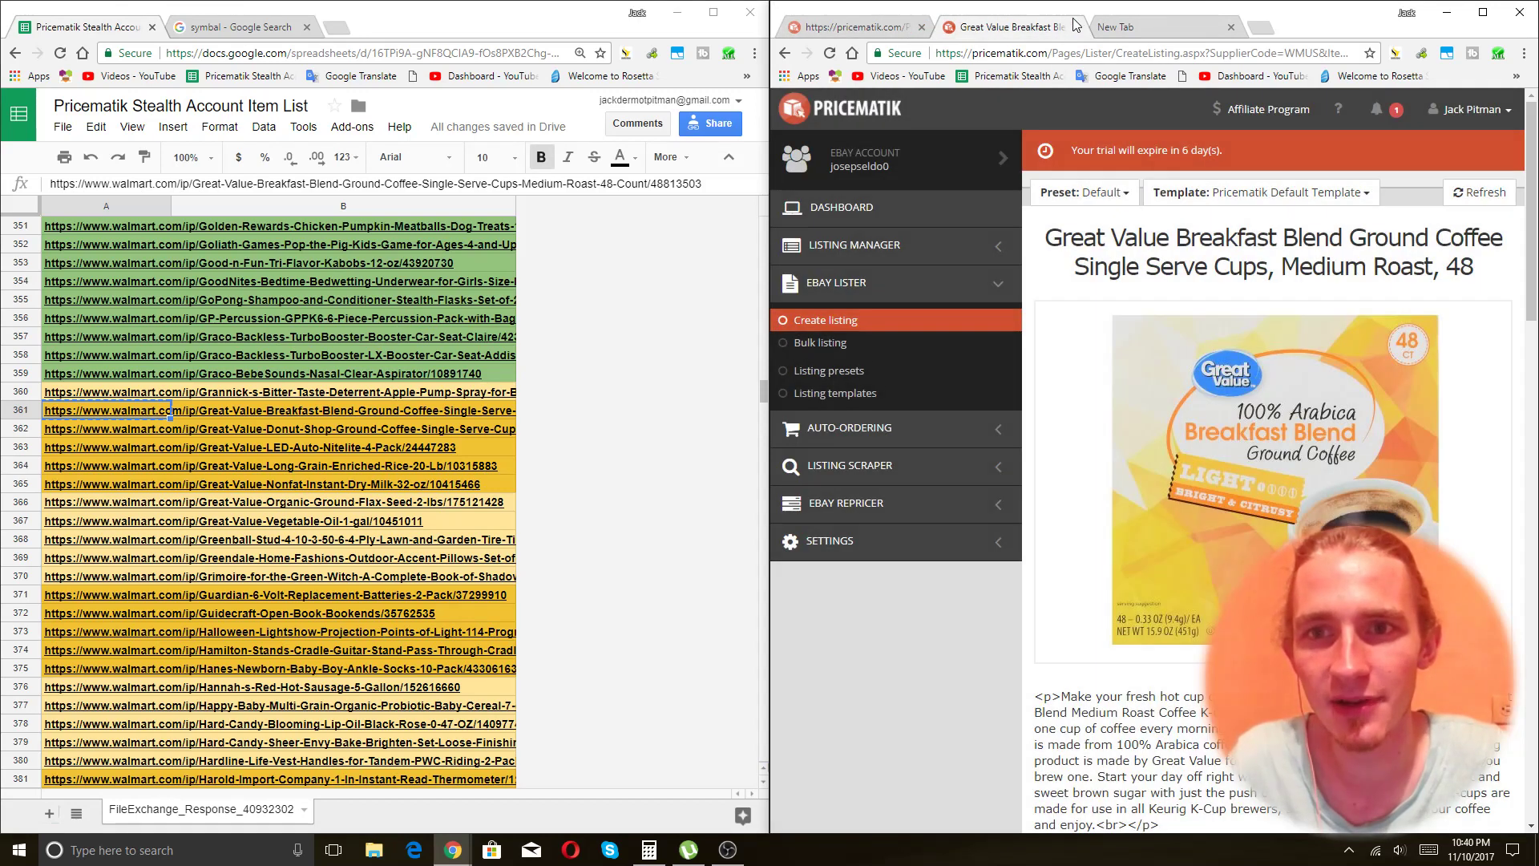
{"action": "left_click", "coordinate": [1077, 27]}
{"action": "left_click", "coordinate": [1077, 27]}
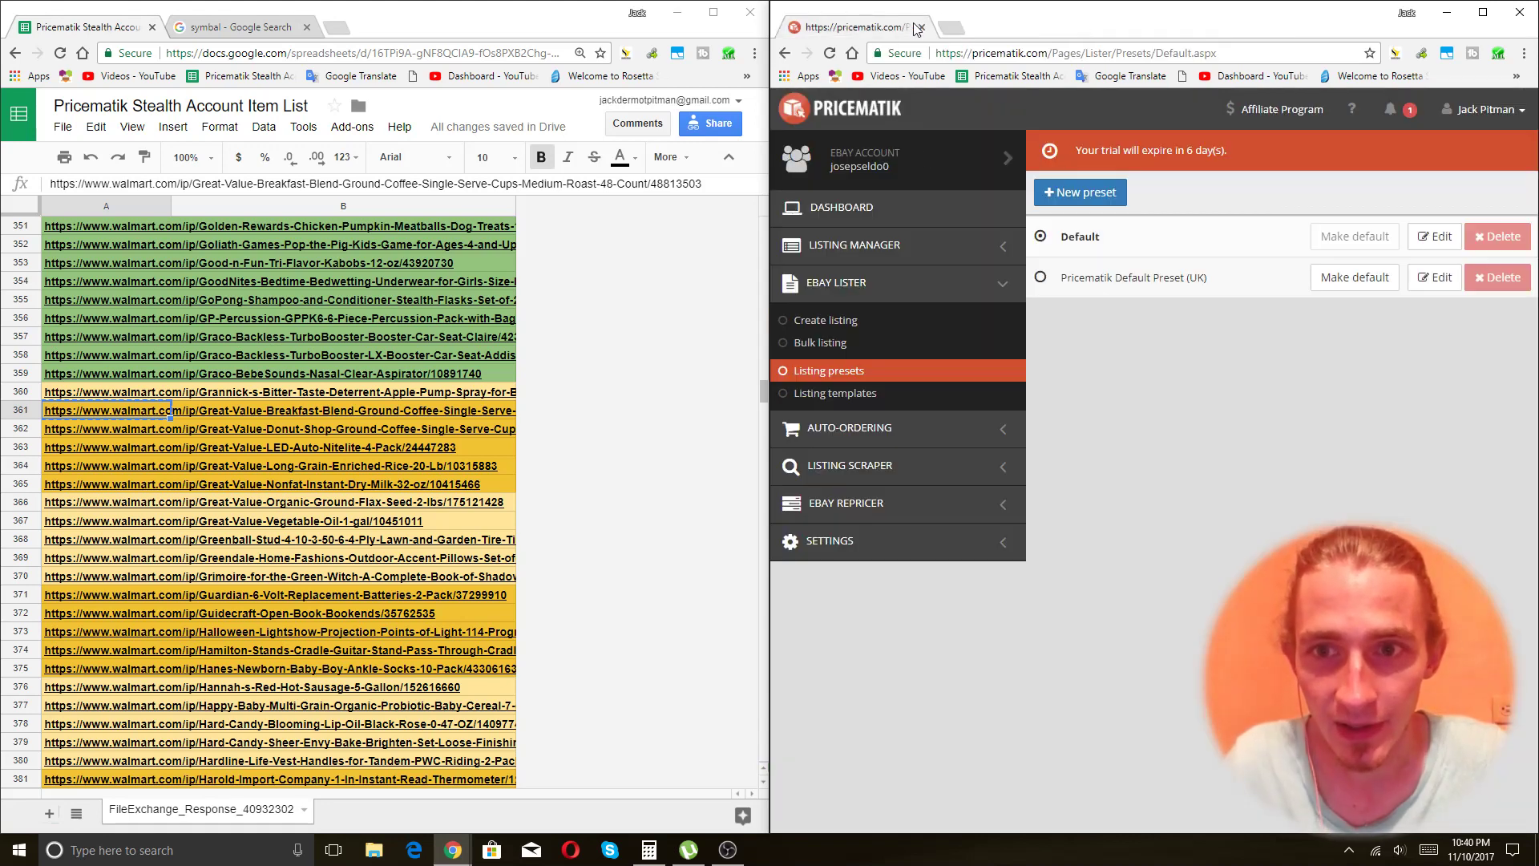
Open the EBAY LISTER Create listing page and select its address.
{"action": "left_click", "coordinate": [838, 324]}
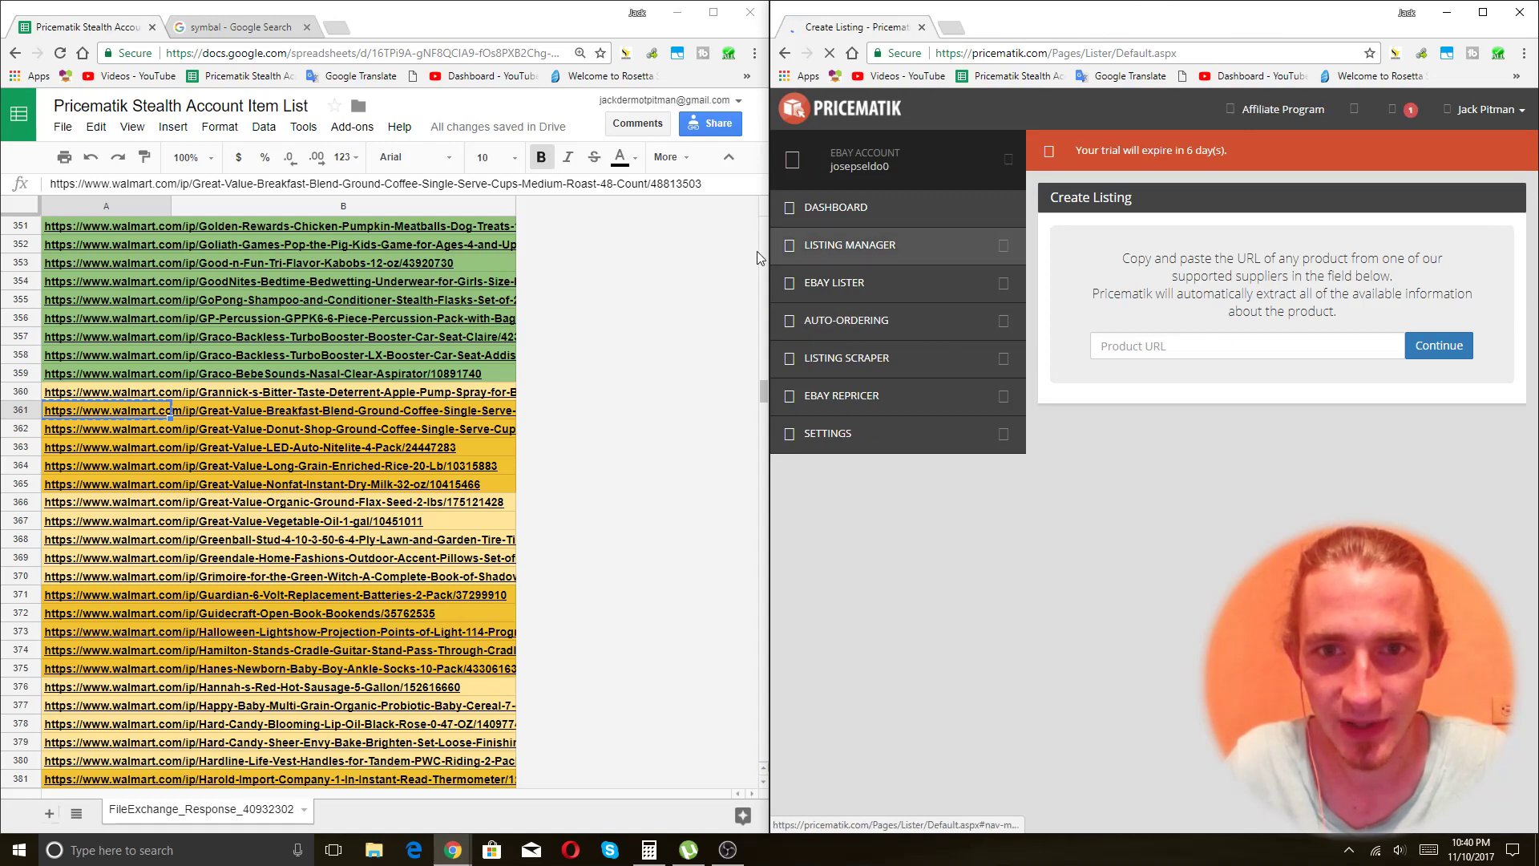
{"action": "left_click", "coordinate": [869, 246]}
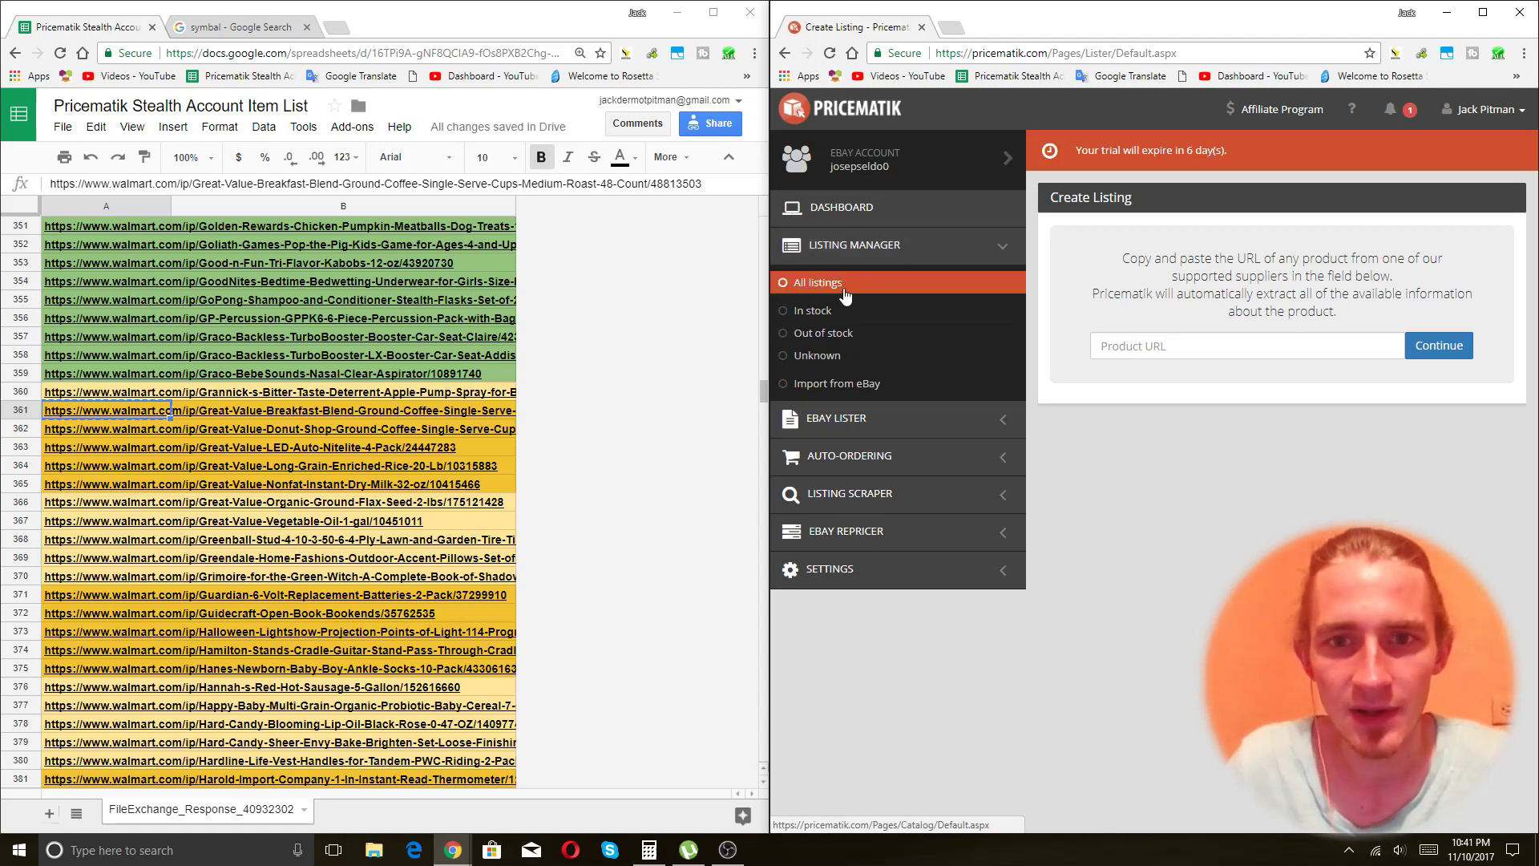
{"action": "left_click", "coordinate": [888, 419]}
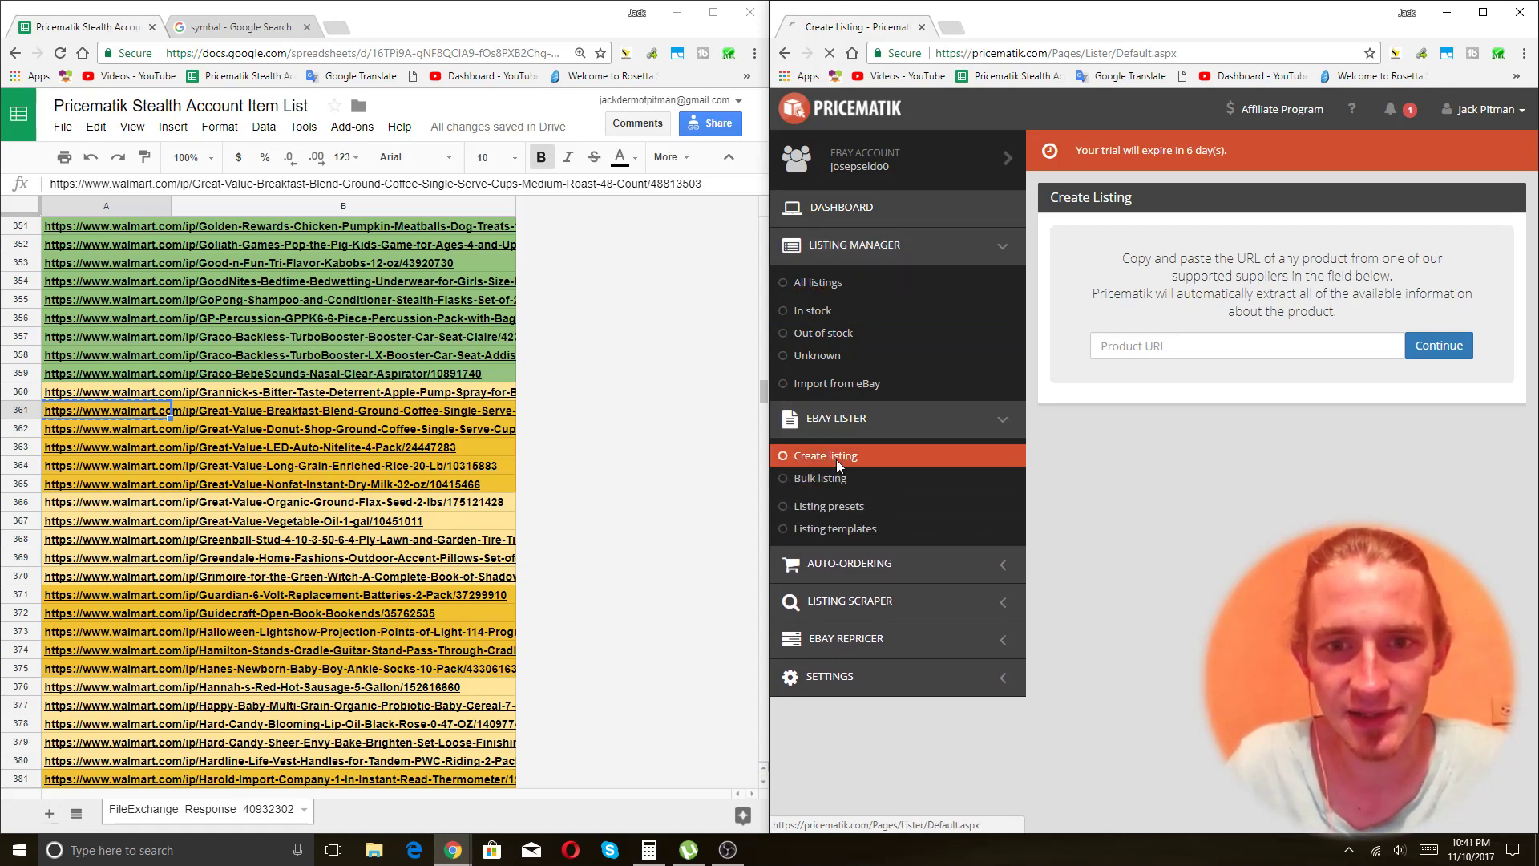
{"action": "left_click", "coordinate": [1053, 50]}
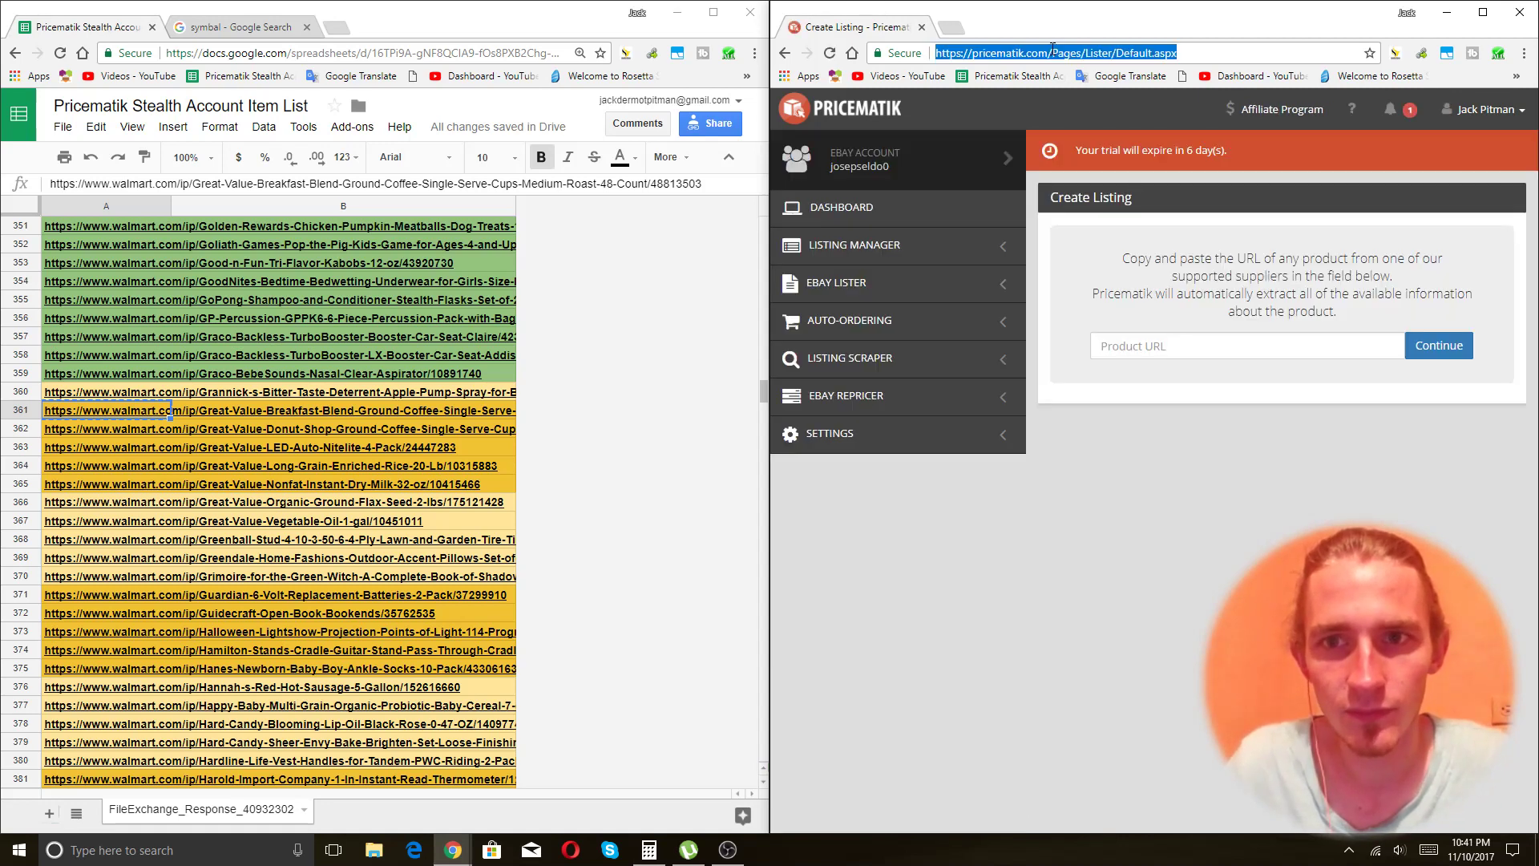
Paste the Create Listing address into several new tabs, then return to the first Create Listing tab.
{"action": "key", "text": "ctrl+t"}
{"action": "key", "text": "ctrl+t"}
{"action": "key", "text": "ctrl+t"}
{"action": "key", "text": "ctrl+t"}
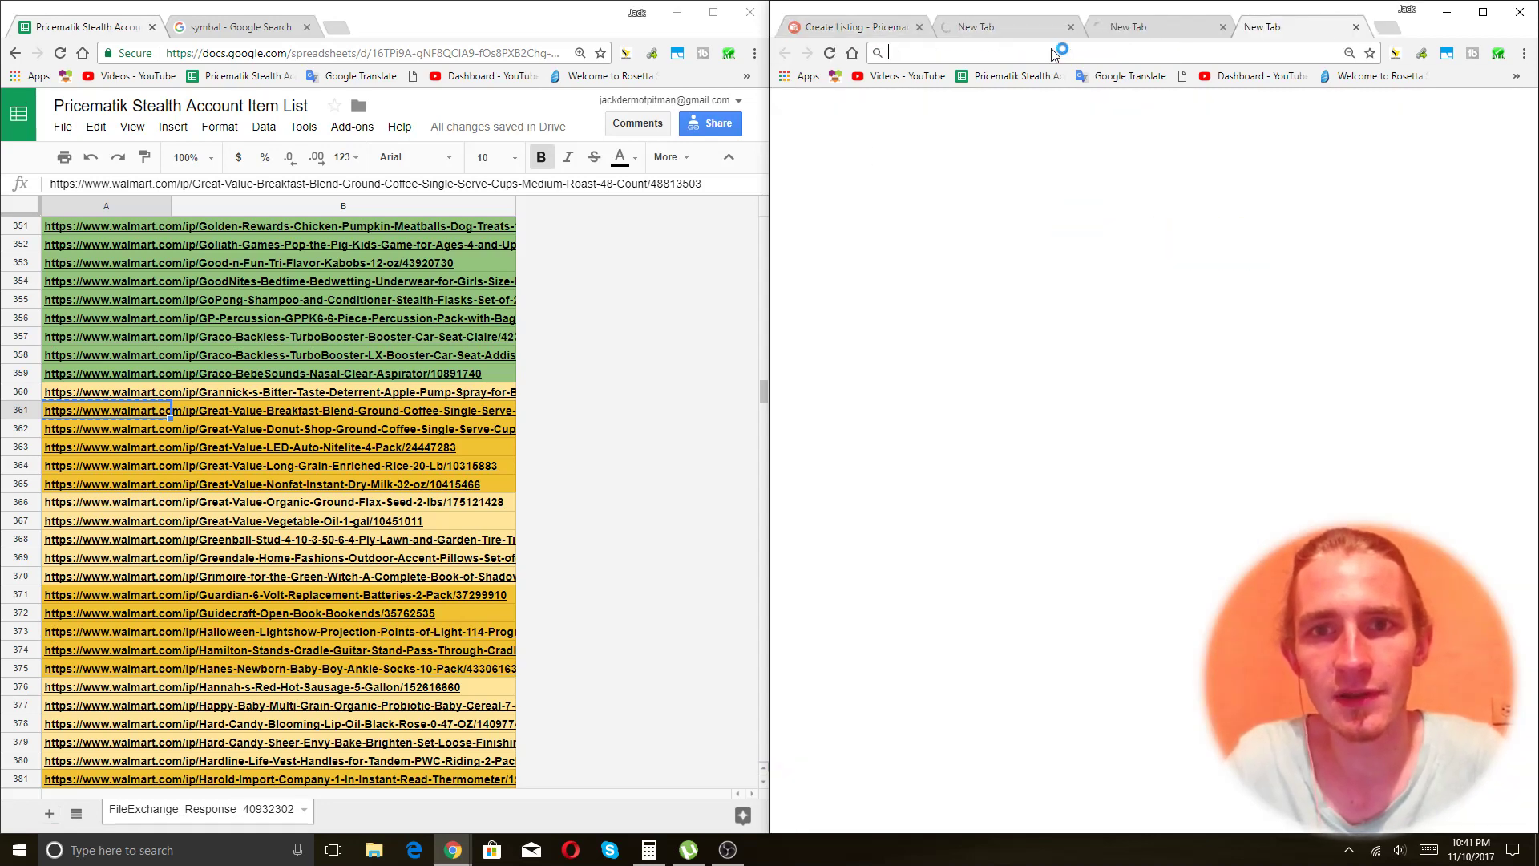
{"action": "key", "text": "ctrl+t"}
{"action": "key", "text": "ctrl+t"}
{"action": "key", "text": "ctrl+t"}
{"action": "key", "text": "ctrl+t"}
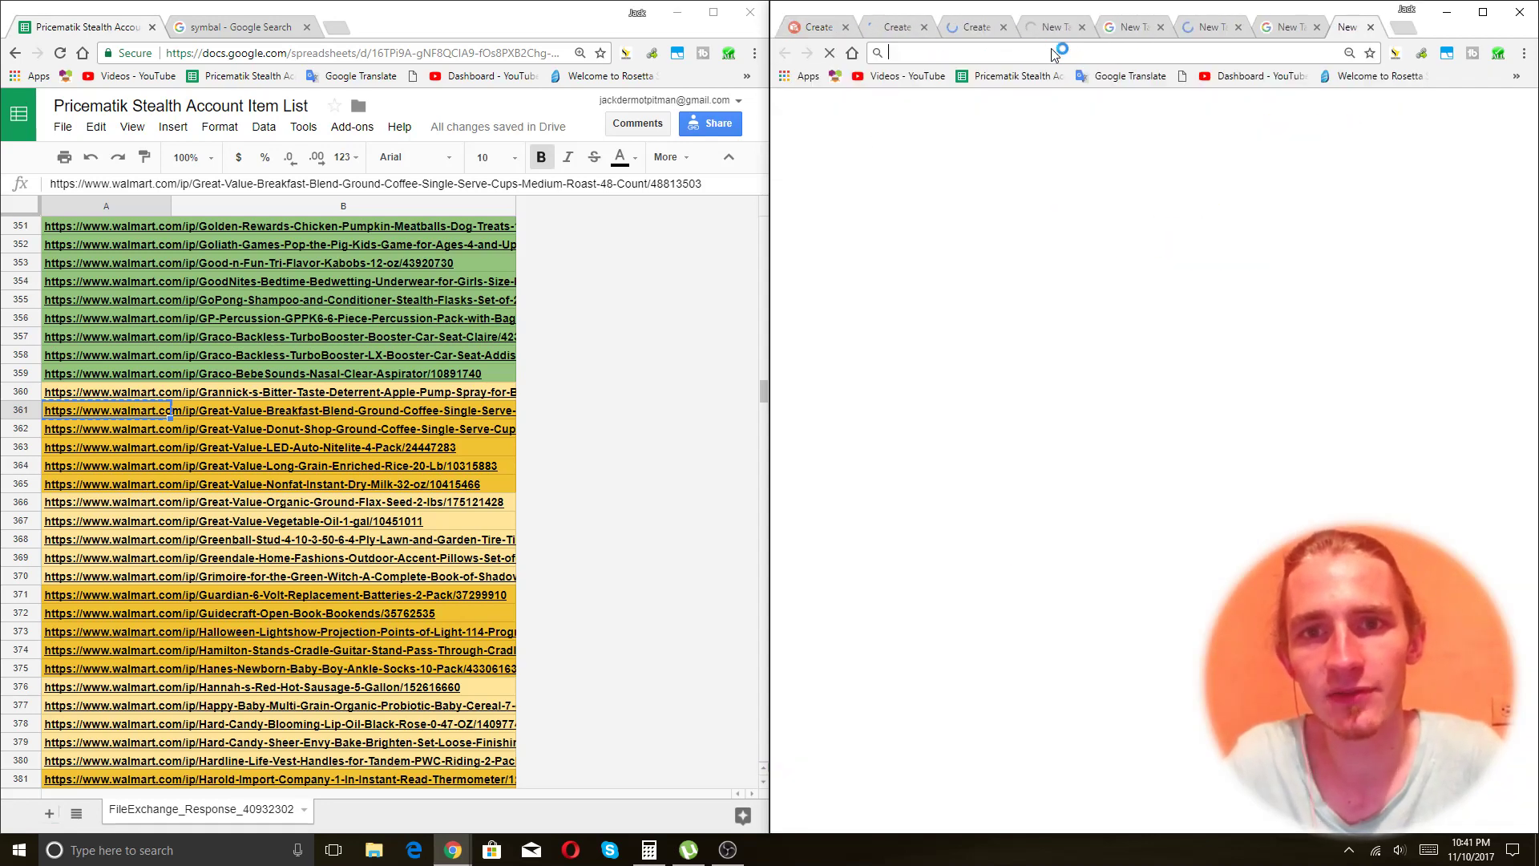
{"action": "type", "text": "https://pricematik.com/Pages/List/Default.aspx"}
{"action": "key", "text": "Return"}
{"action": "key", "text": "ctrl+t"}
{"action": "type", "text": "https://pricematik.com/Pages/List/Default.aspx"}
{"action": "key", "text": "Return"}
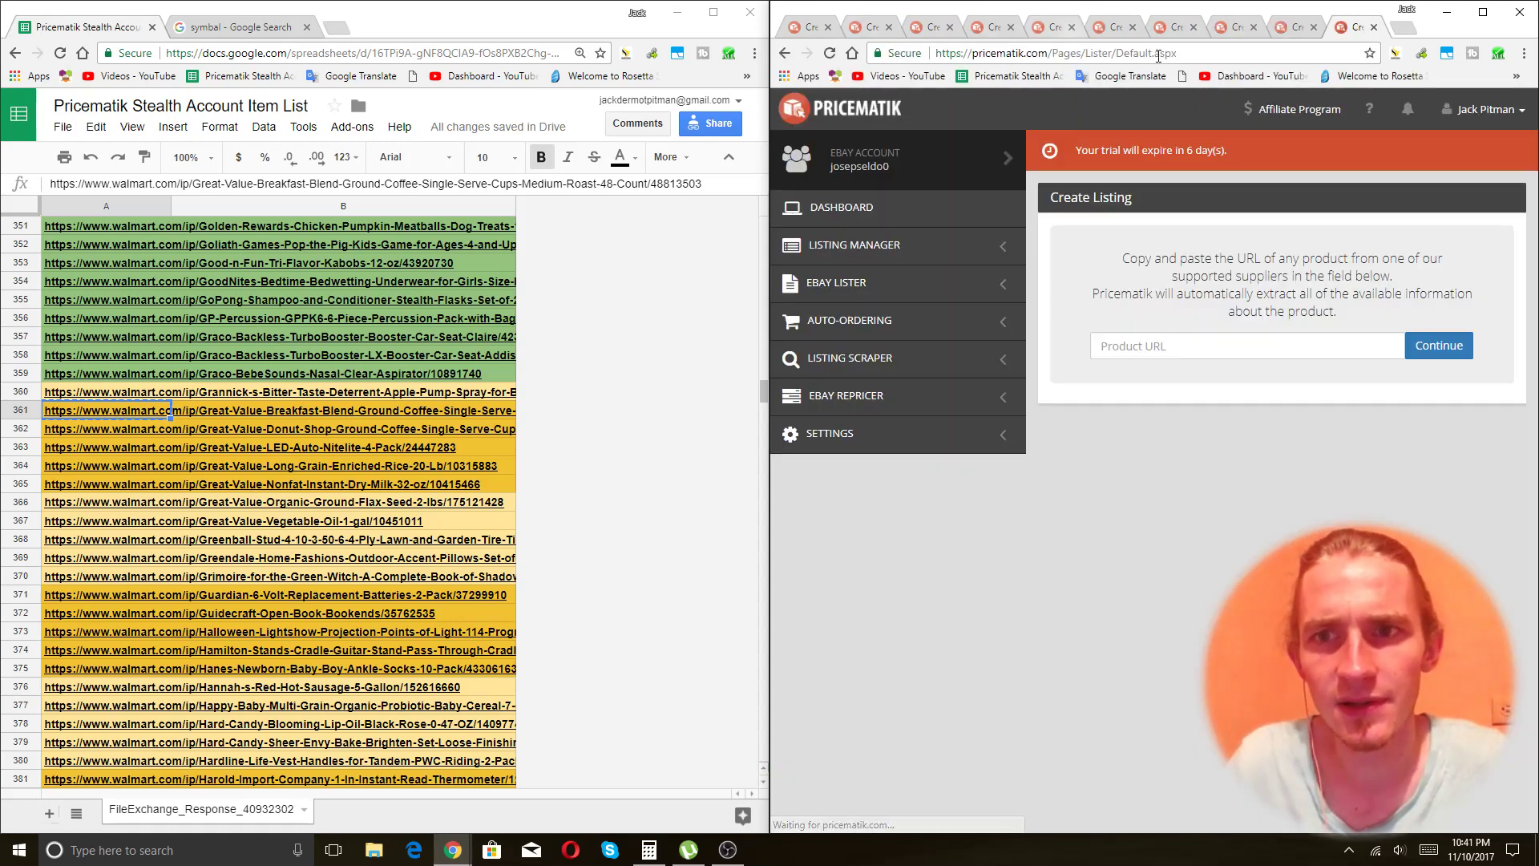
{"action": "left_click", "coordinate": [810, 32]}
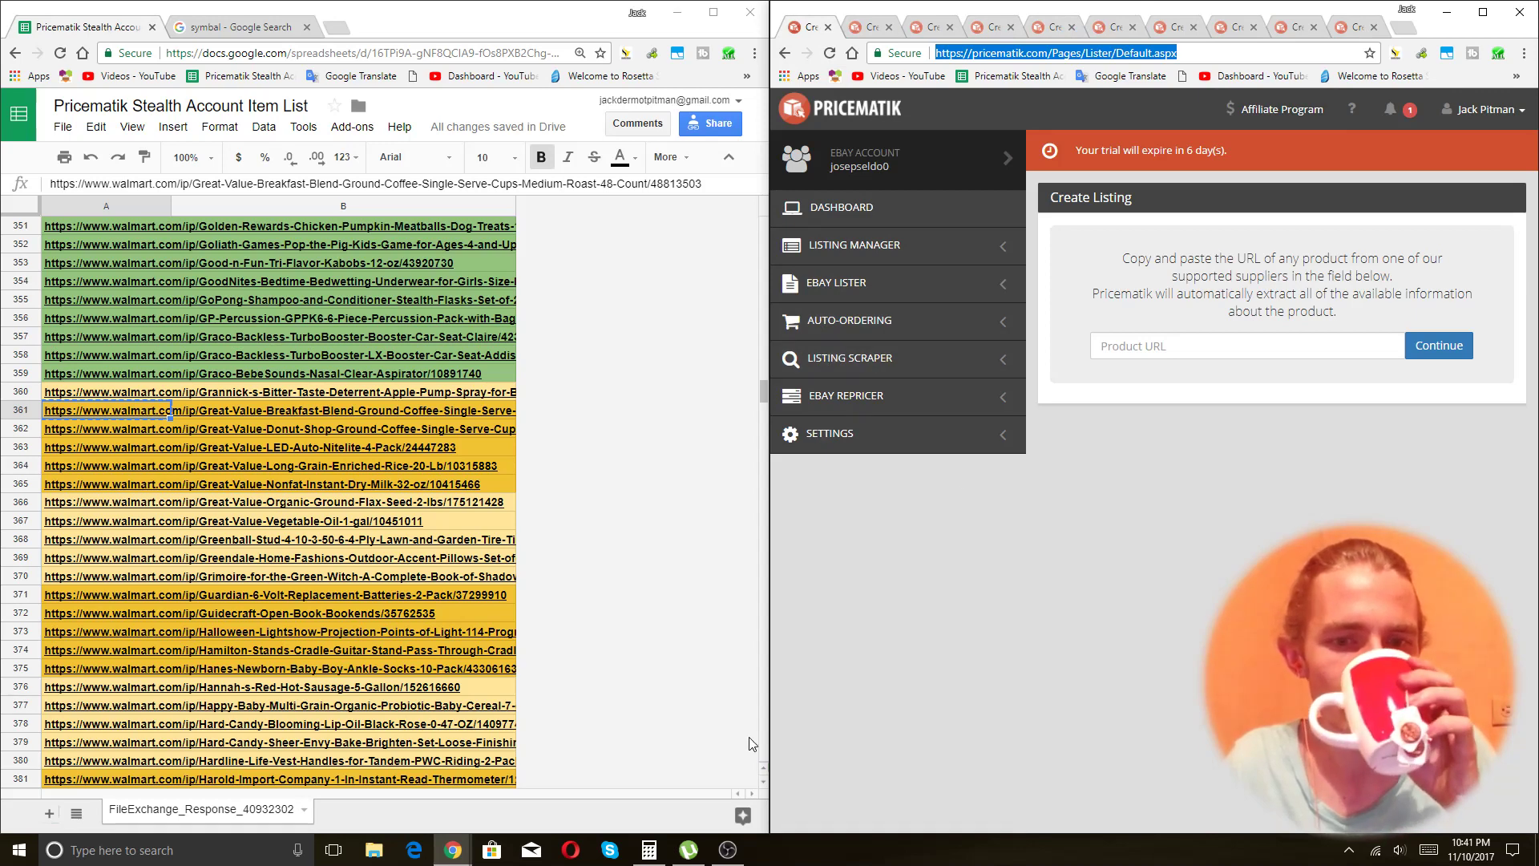
{"action": "left_click", "coordinate": [217, 850]}
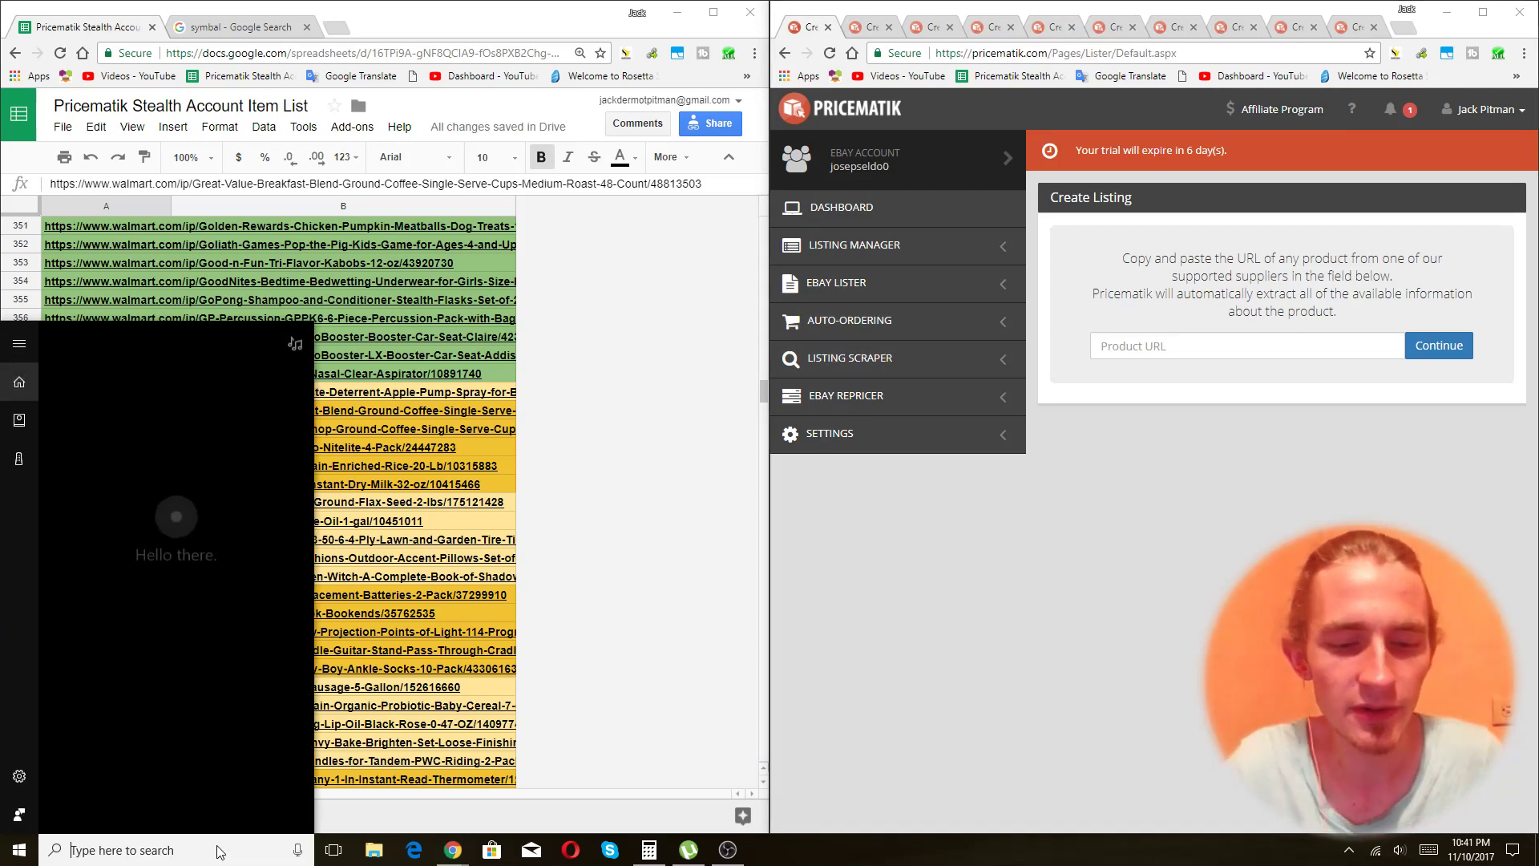
Launch Macro Recorder via the 'macro' search and select the last used URL cell A359.
{"action": "type", "text": "macro"}
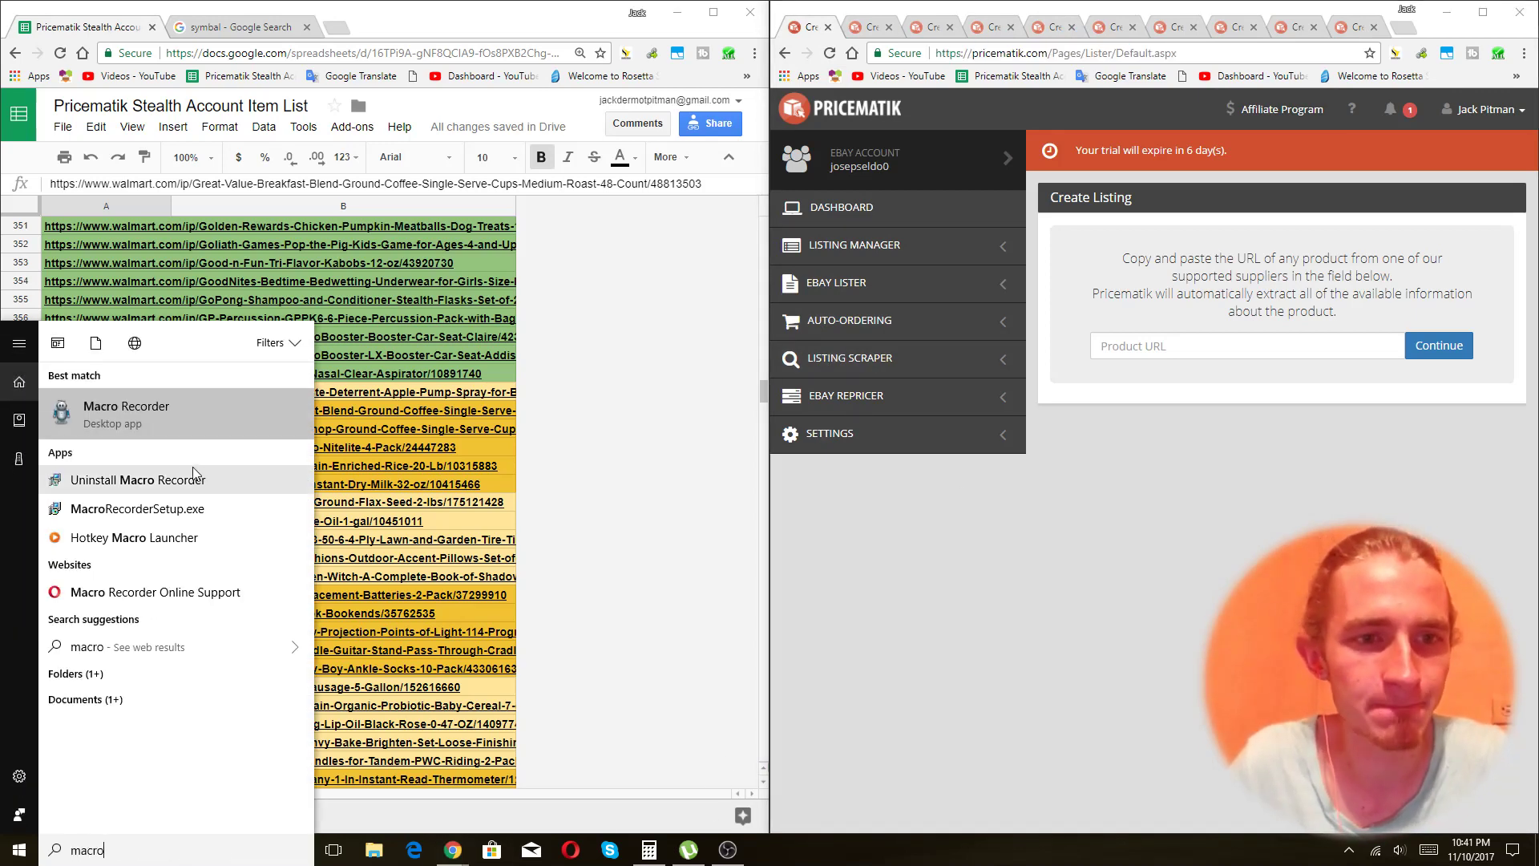
{"action": "key", "text": "Return"}
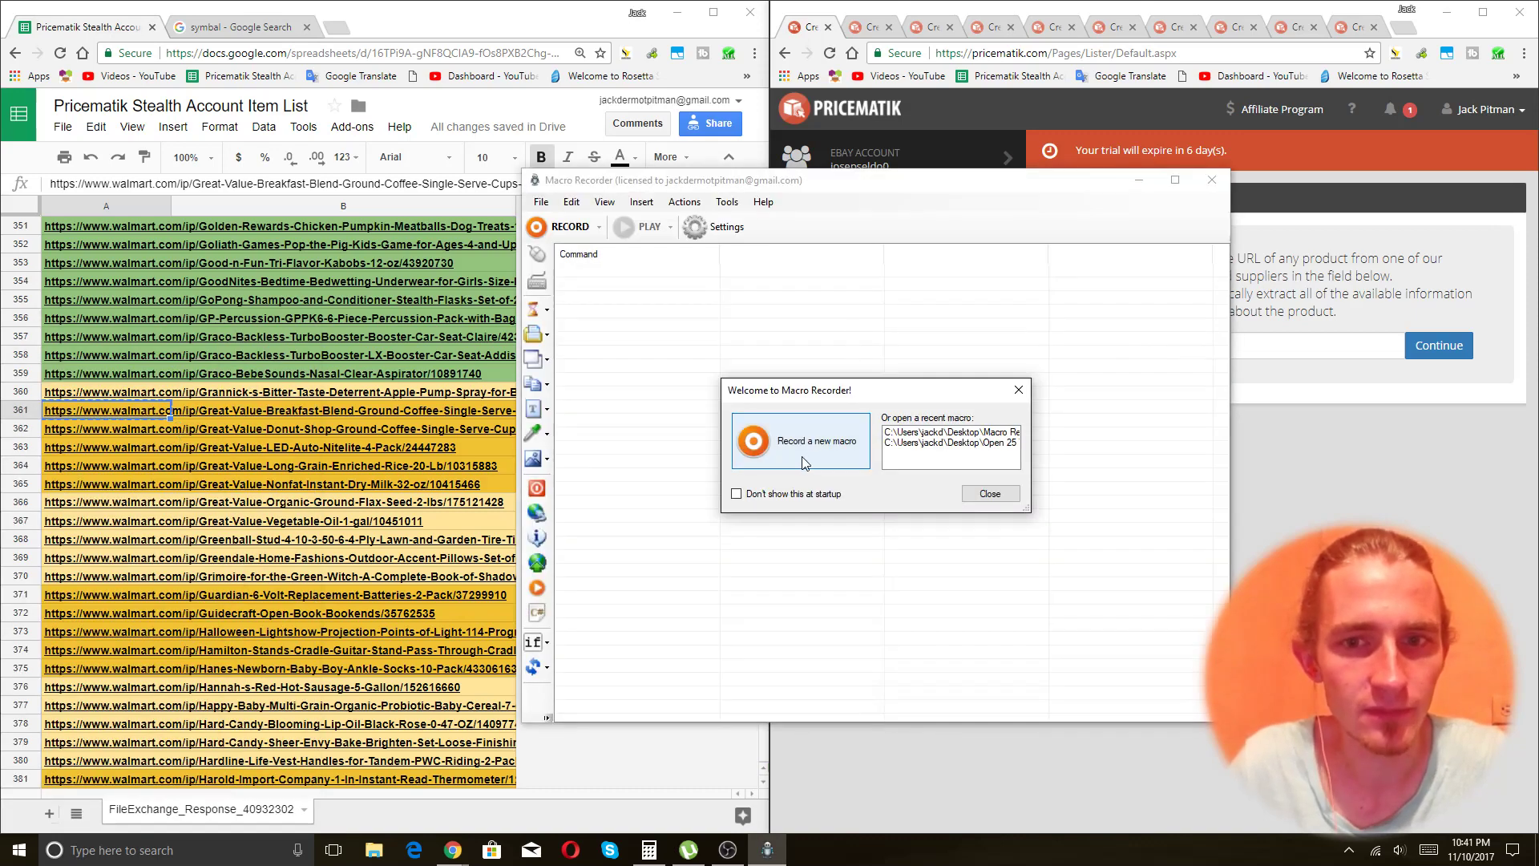
{"action": "left_click", "coordinate": [104, 377]}
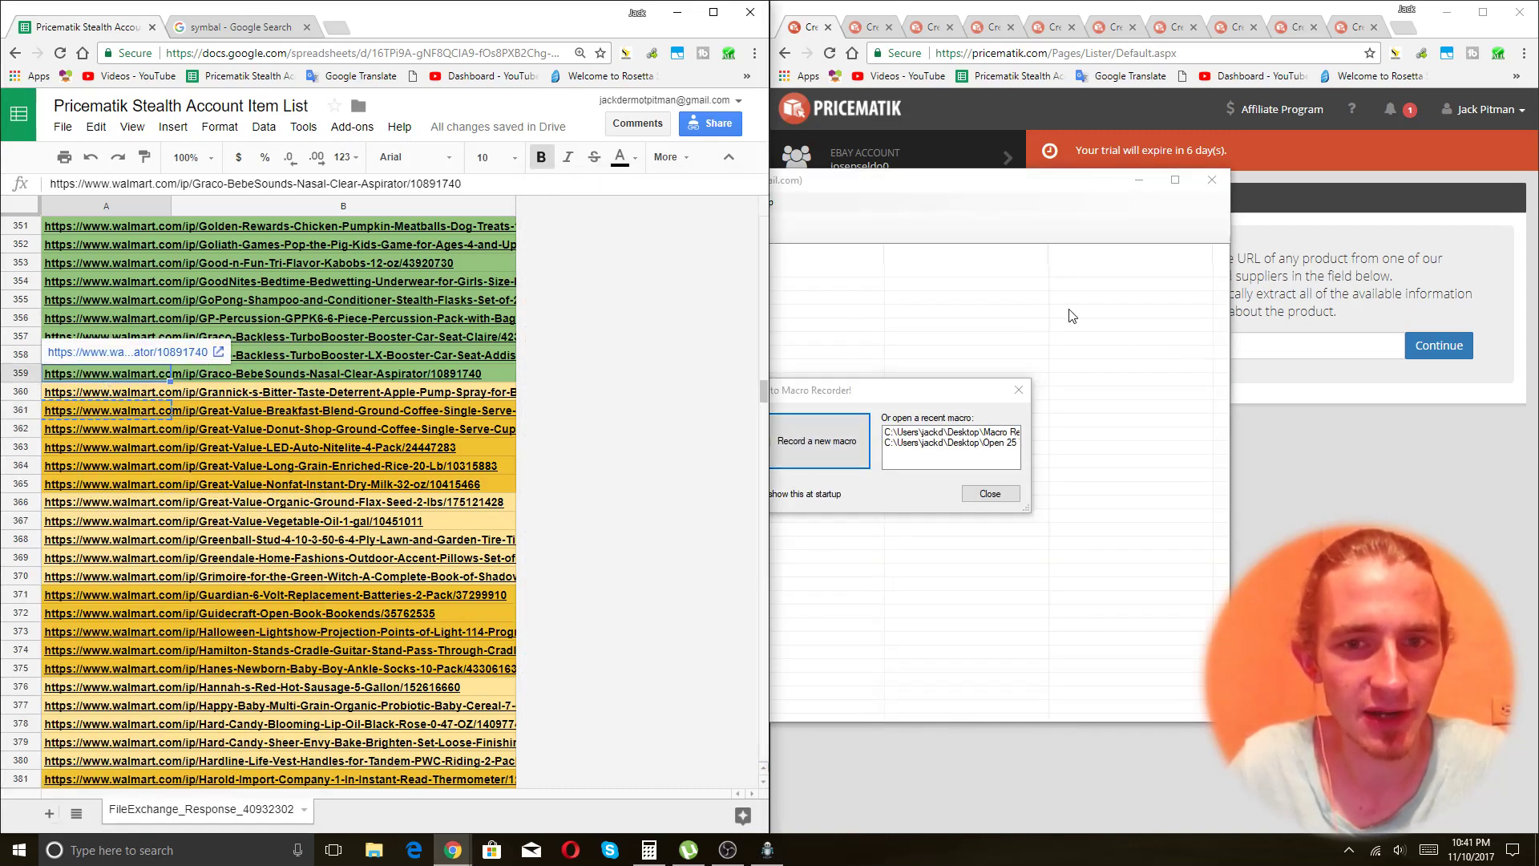
{"action": "left_click", "coordinate": [1073, 315]}
Record a macro: move down to A360, paste the URL into Product URL, continue, then stop.
{"action": "left_click", "coordinate": [751, 416]}
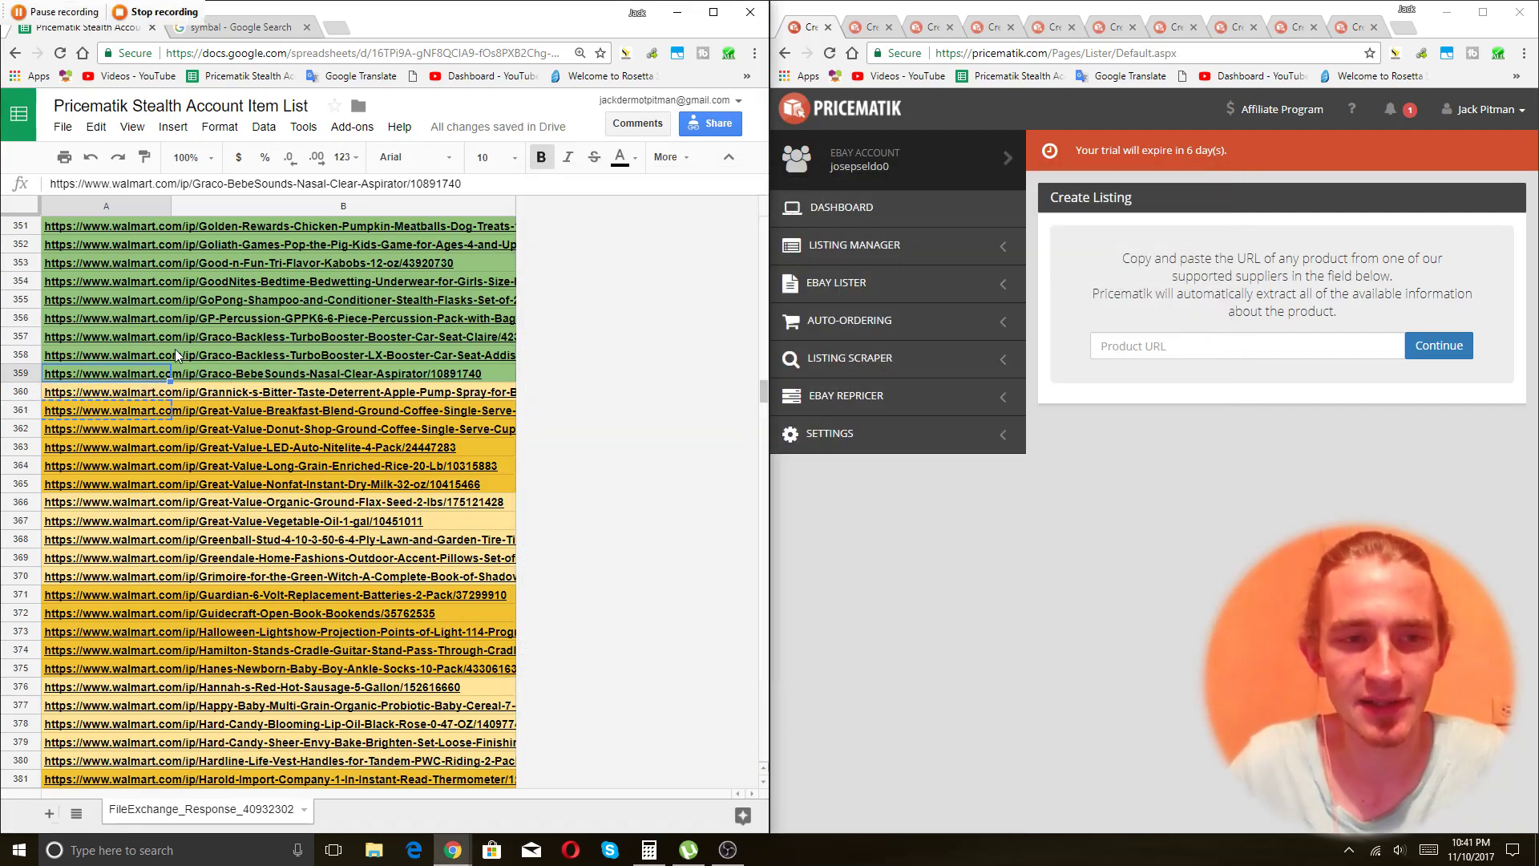
{"action": "key", "text": "Down"}
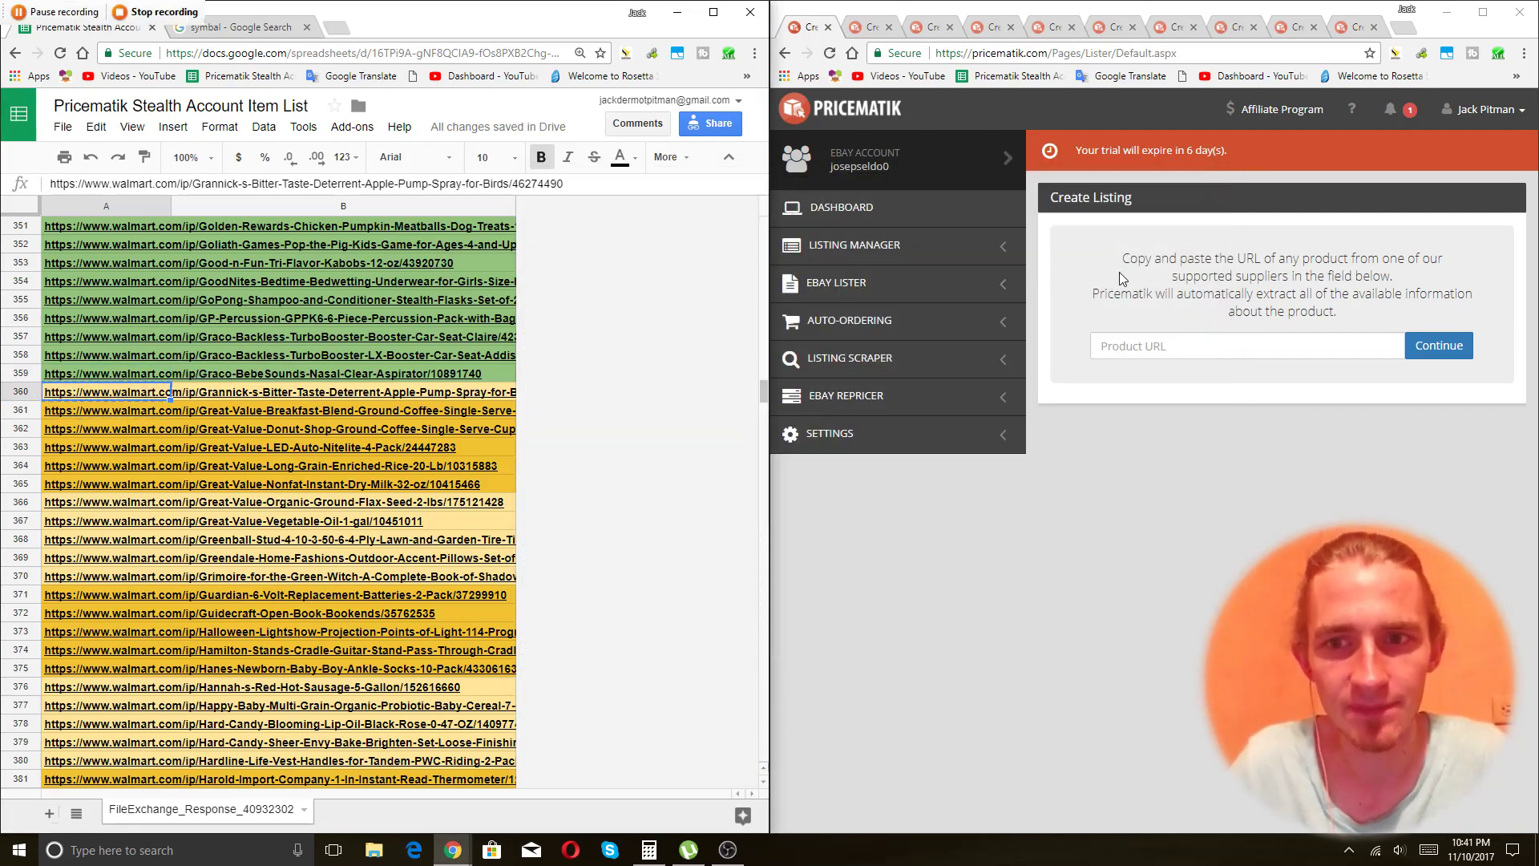
{"action": "left_click", "coordinate": [1254, 341]}
{"action": "type", "text": "https://www.walmart.com/ip/Grannick-s-Bitter-Taste-Deterrent-Apple-Pump-Spray-for-Birds/46274490"}
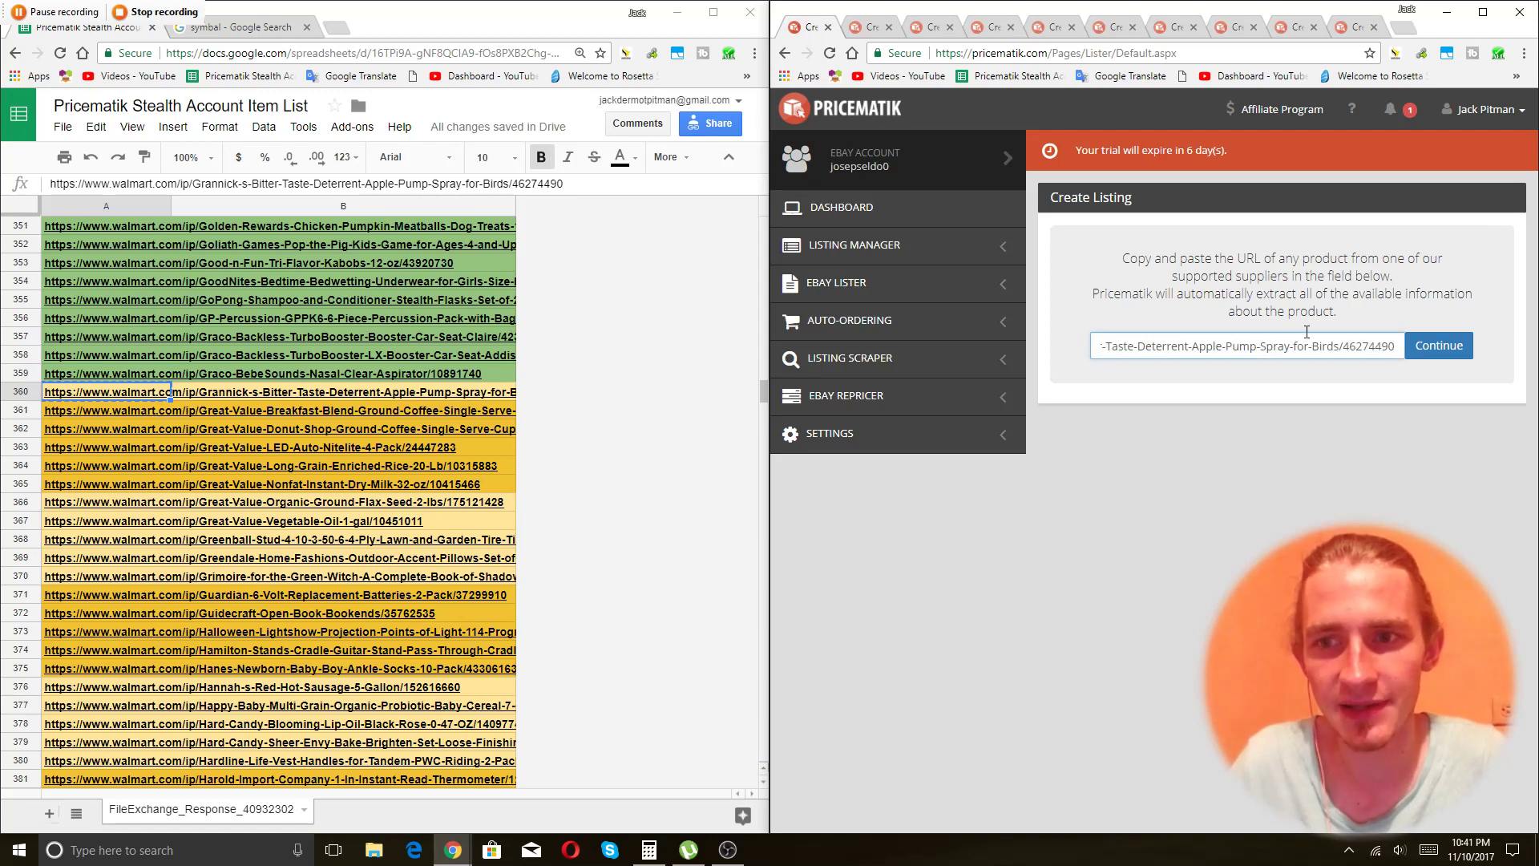
{"action": "left_click", "coordinate": [1442, 346]}
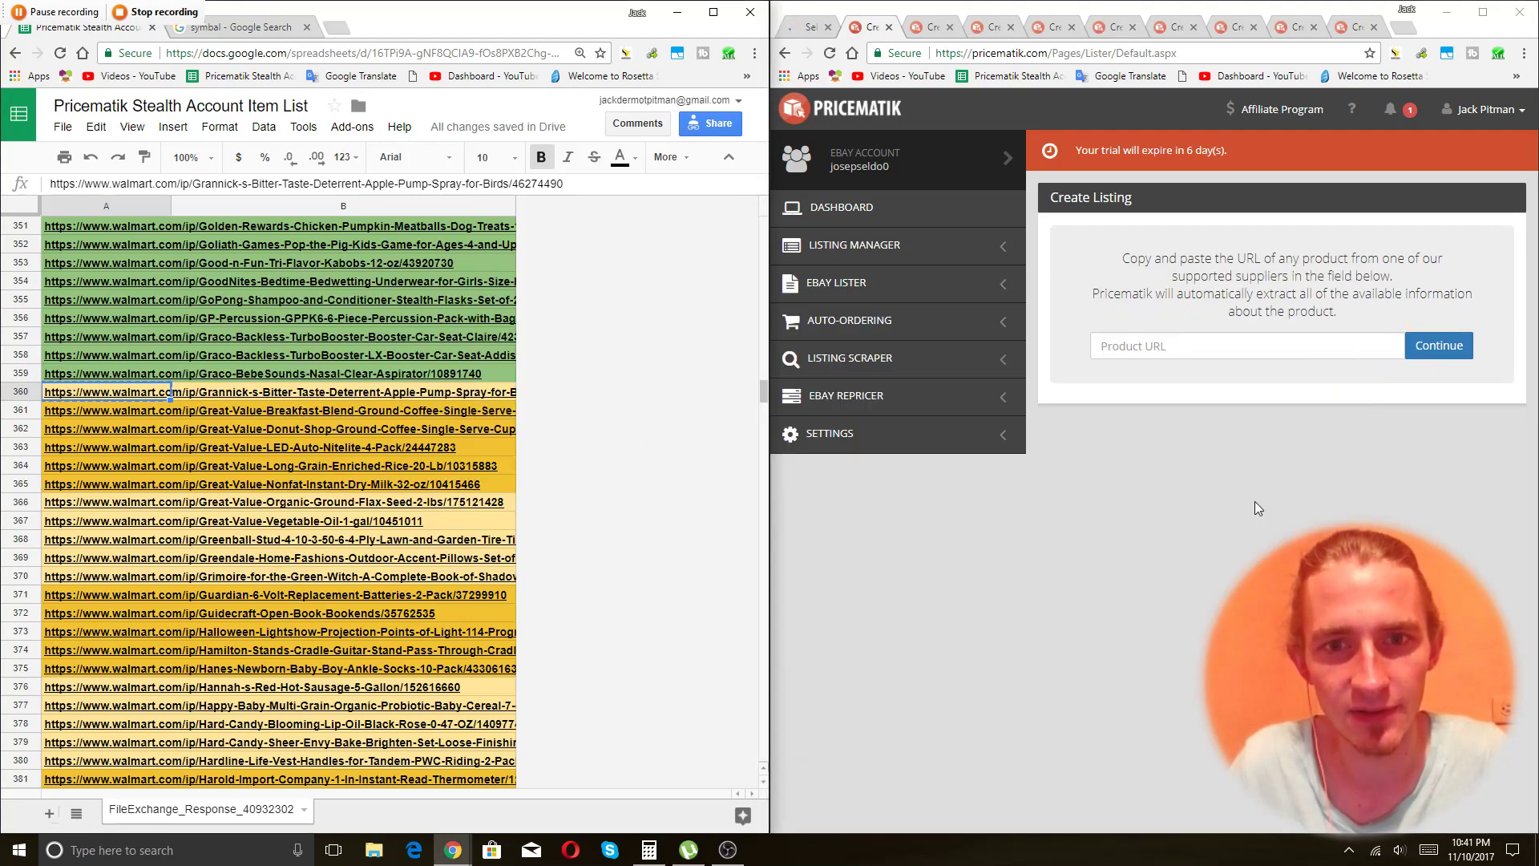
{"action": "left_click", "coordinate": [157, 11]}
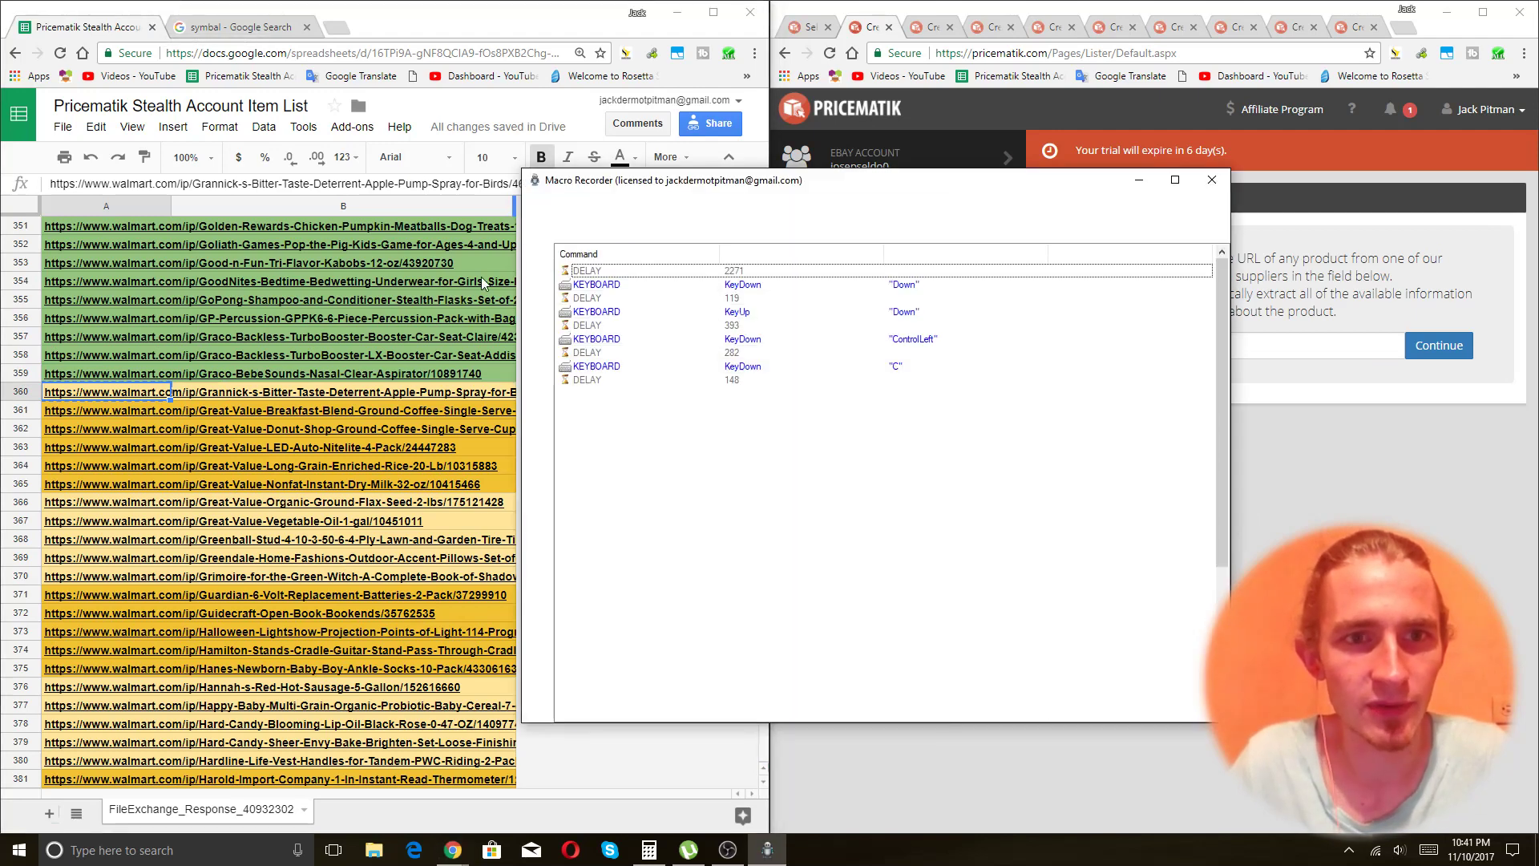
Bulk-edit all selected macro delays to 50 ms and start playback.
{"action": "right_click", "coordinate": [844, 378]}
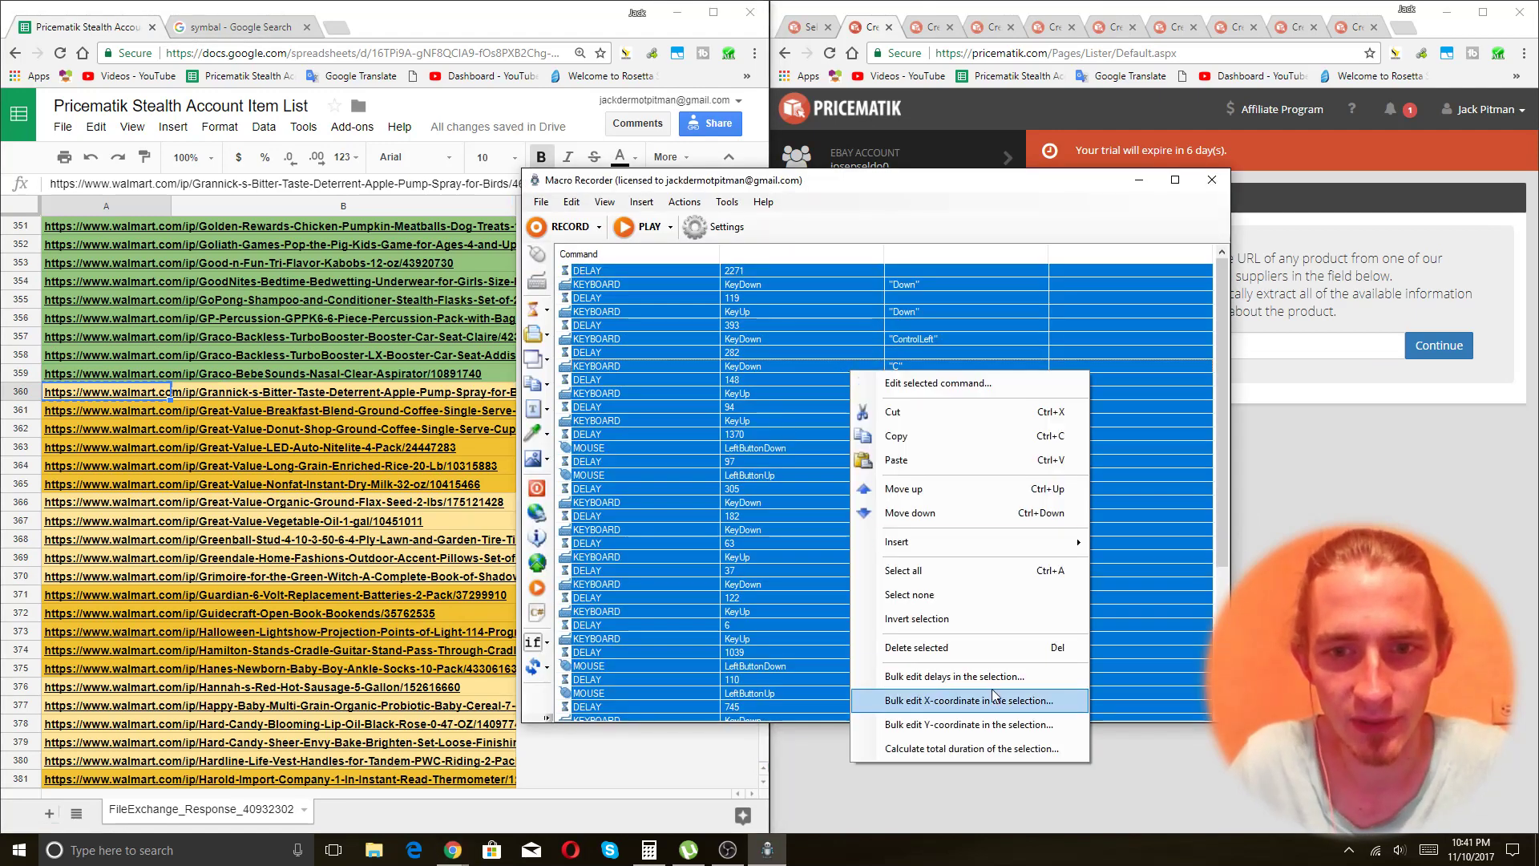
{"action": "left_click", "coordinate": [930, 678]}
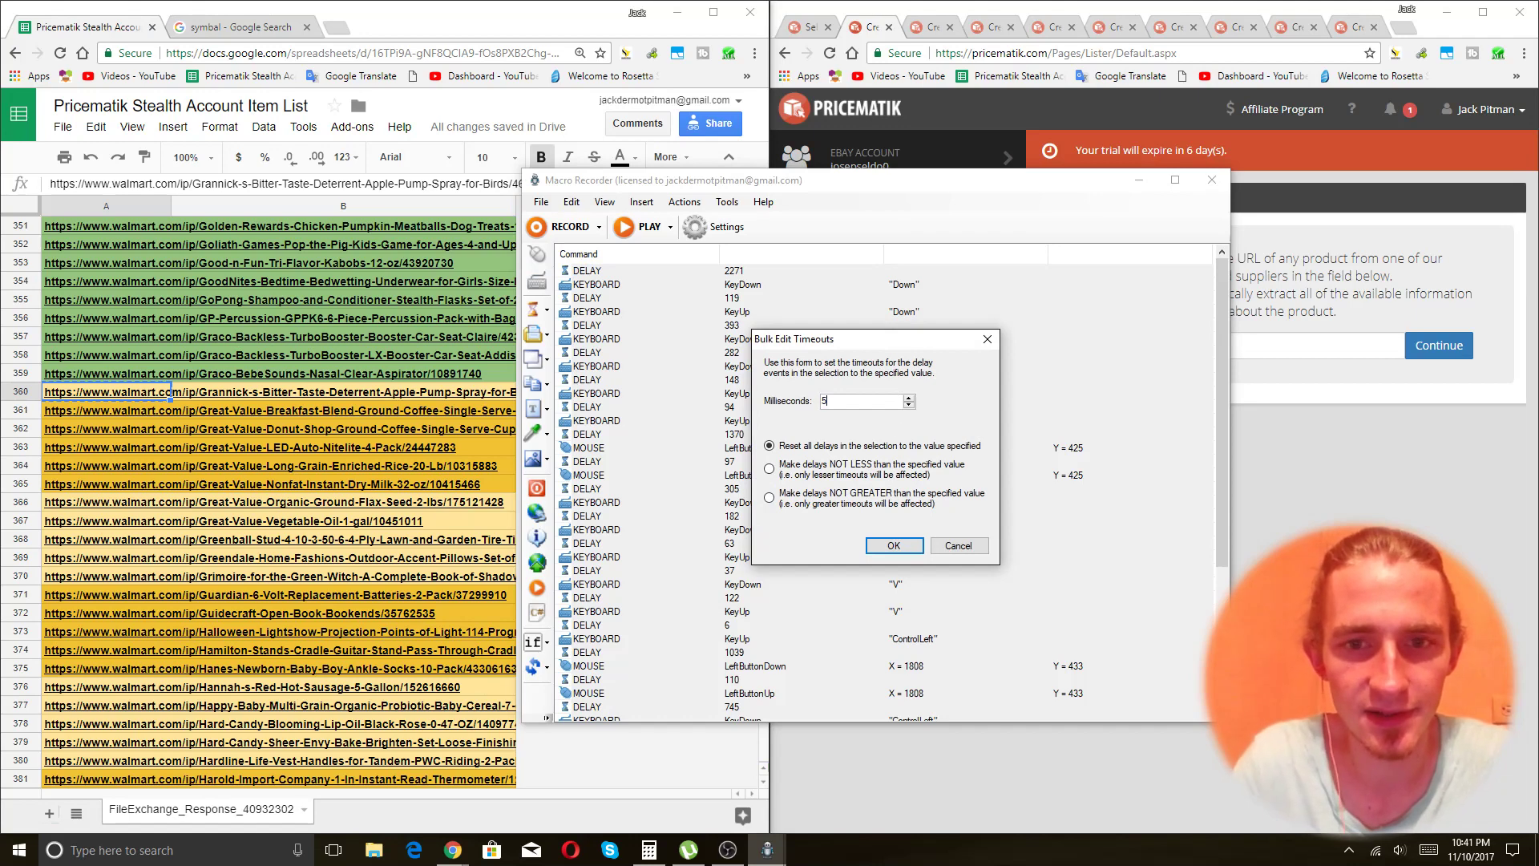
{"action": "type", "text": "50"}
{"action": "key", "text": "Return"}
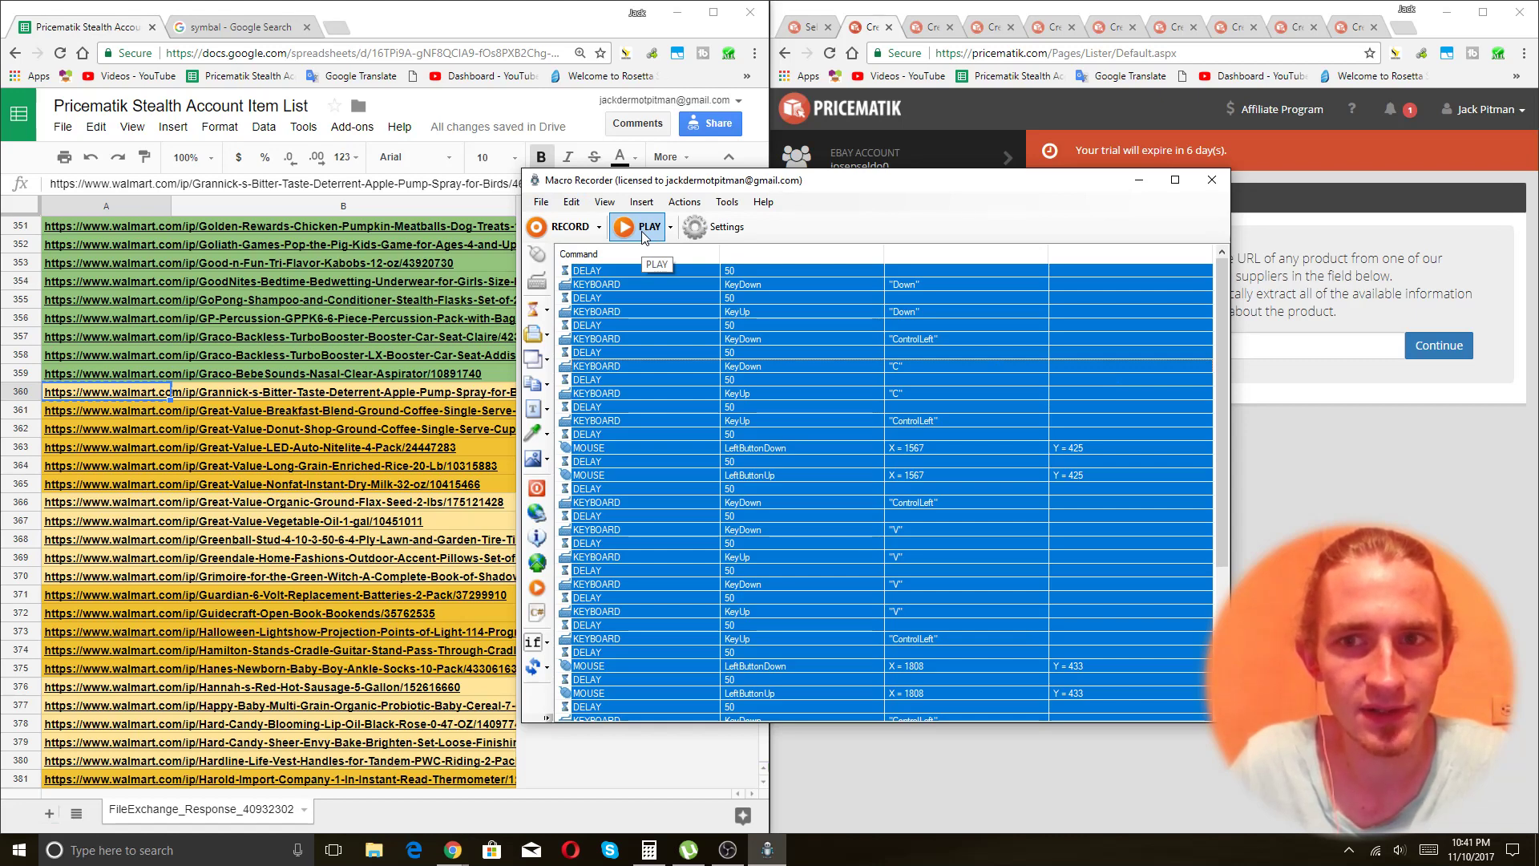
{"action": "left_click", "coordinate": [1334, 416]}
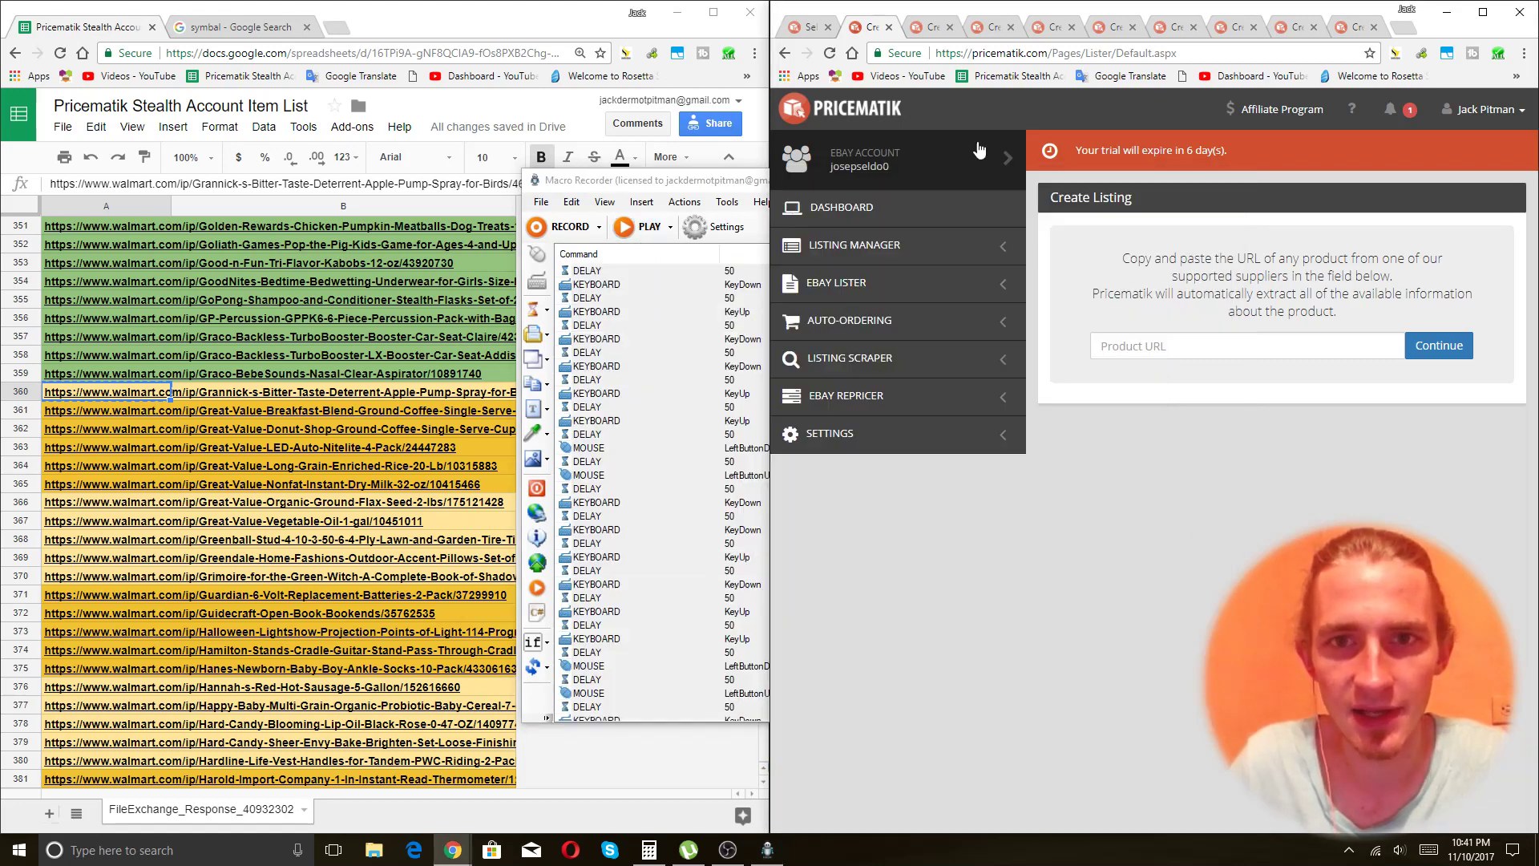
Select the product URL in cell A361 and start playing the recorded macro.
{"action": "left_click", "coordinate": [803, 32]}
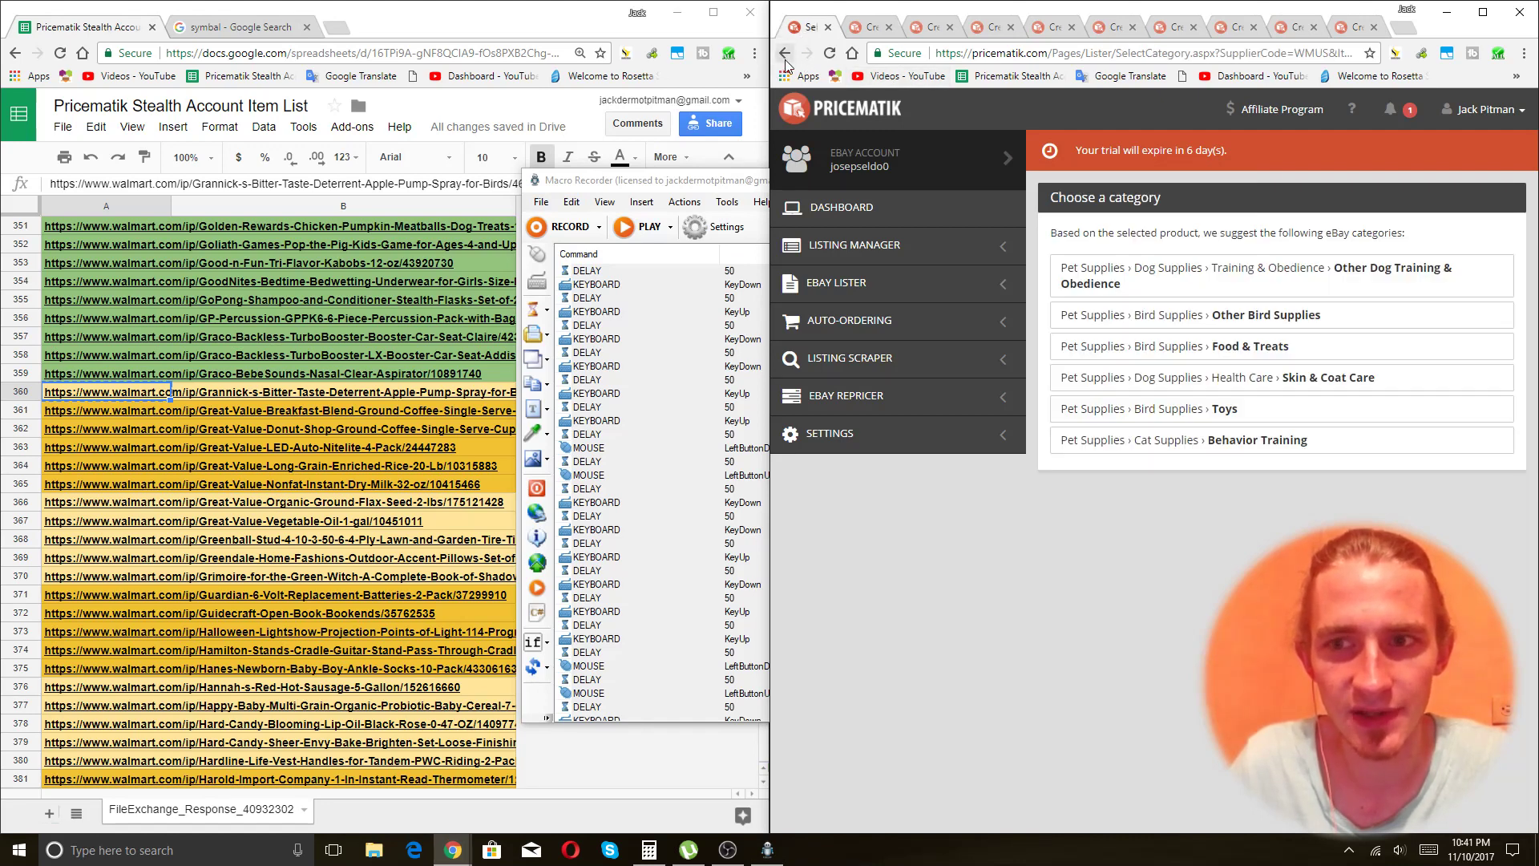
{"action": "left_click", "coordinate": [786, 62]}
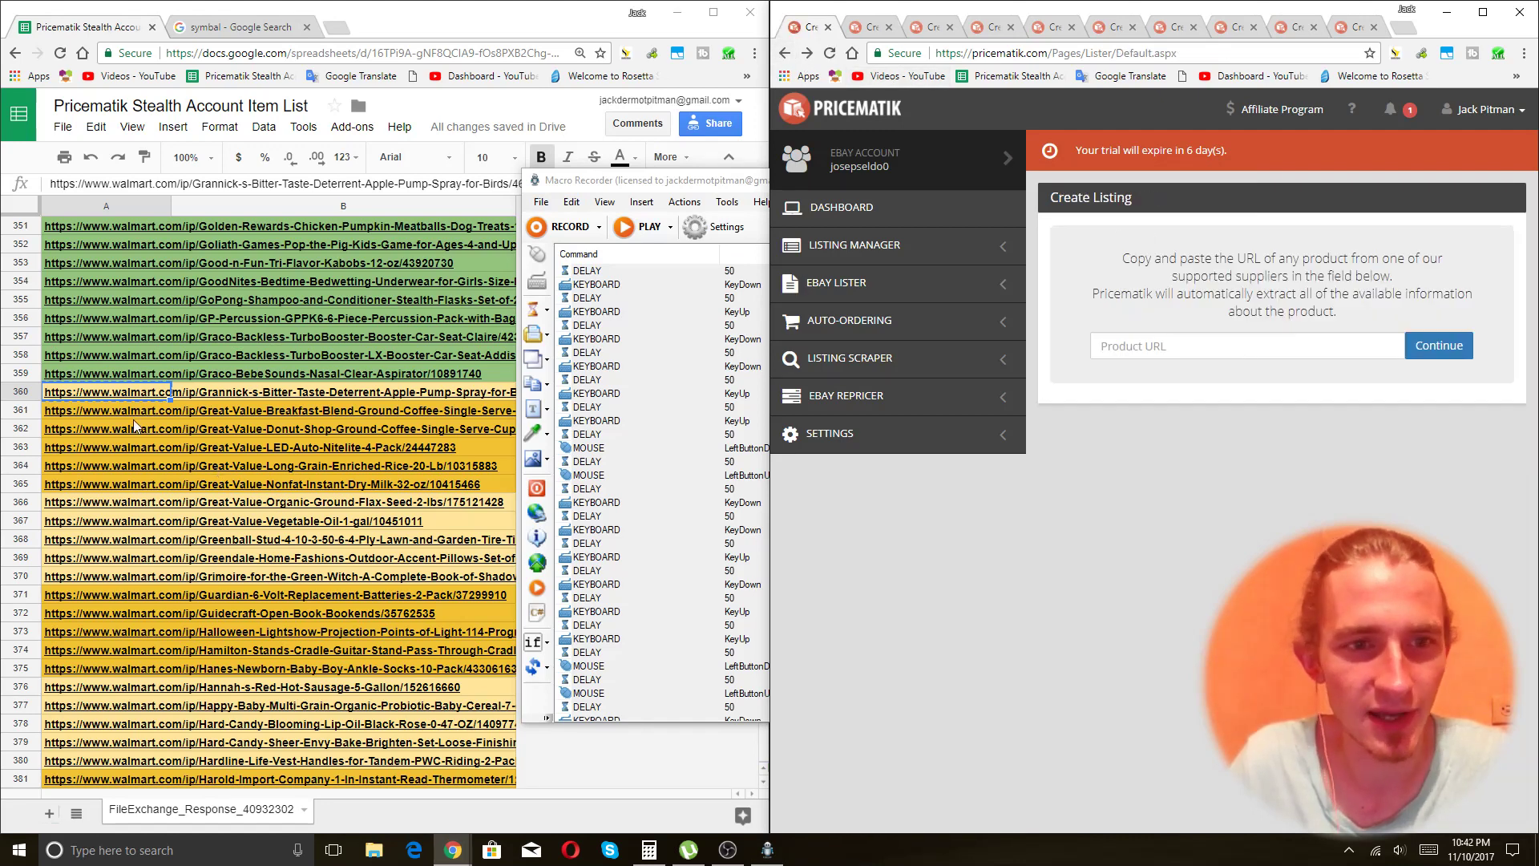
{"action": "left_click", "coordinate": [109, 415]}
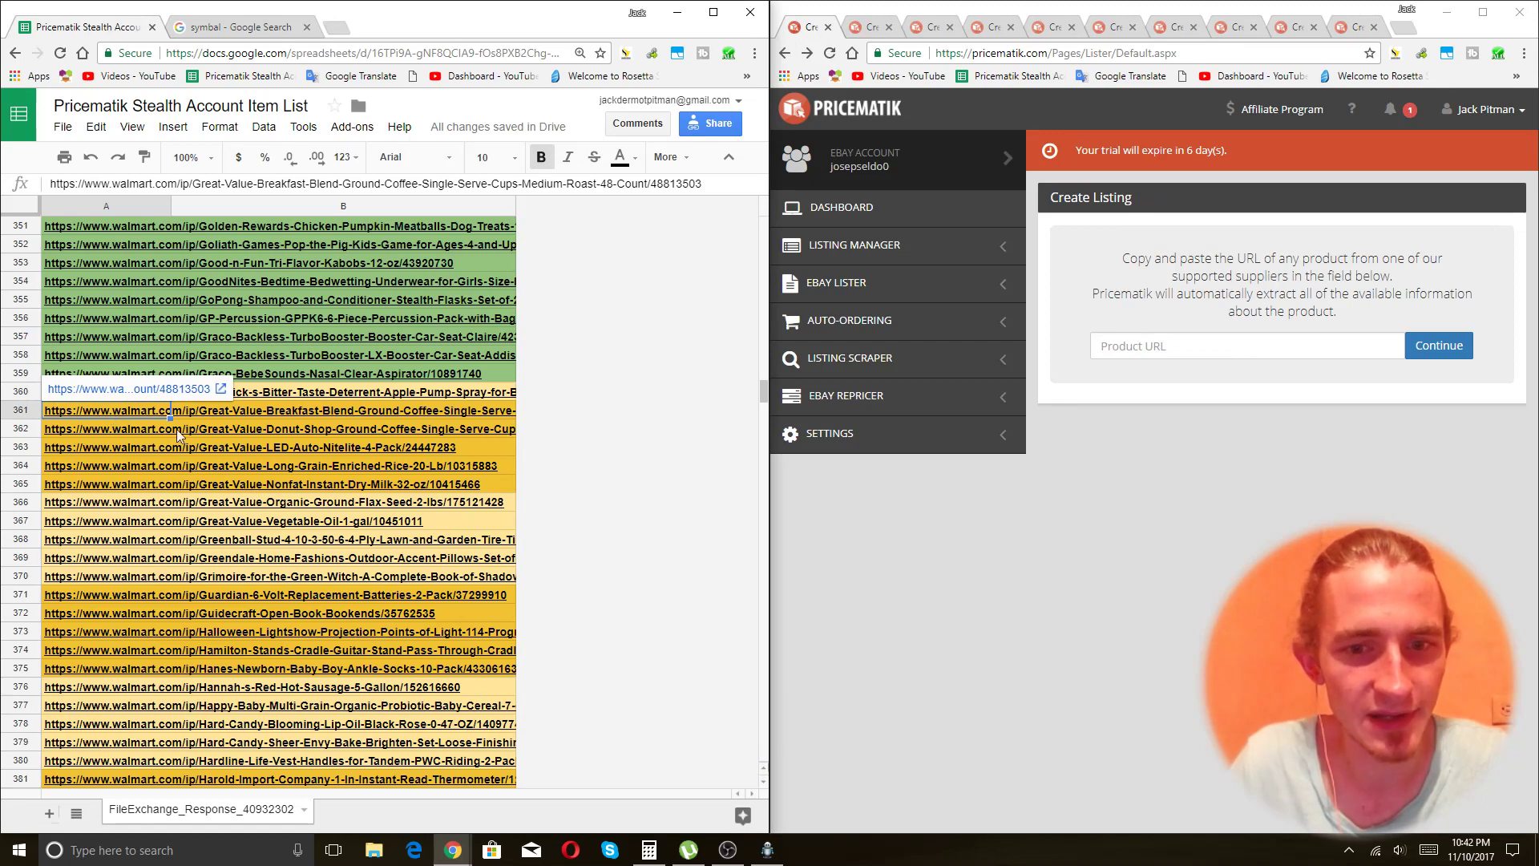
{"action": "left_click", "coordinate": [728, 850]}
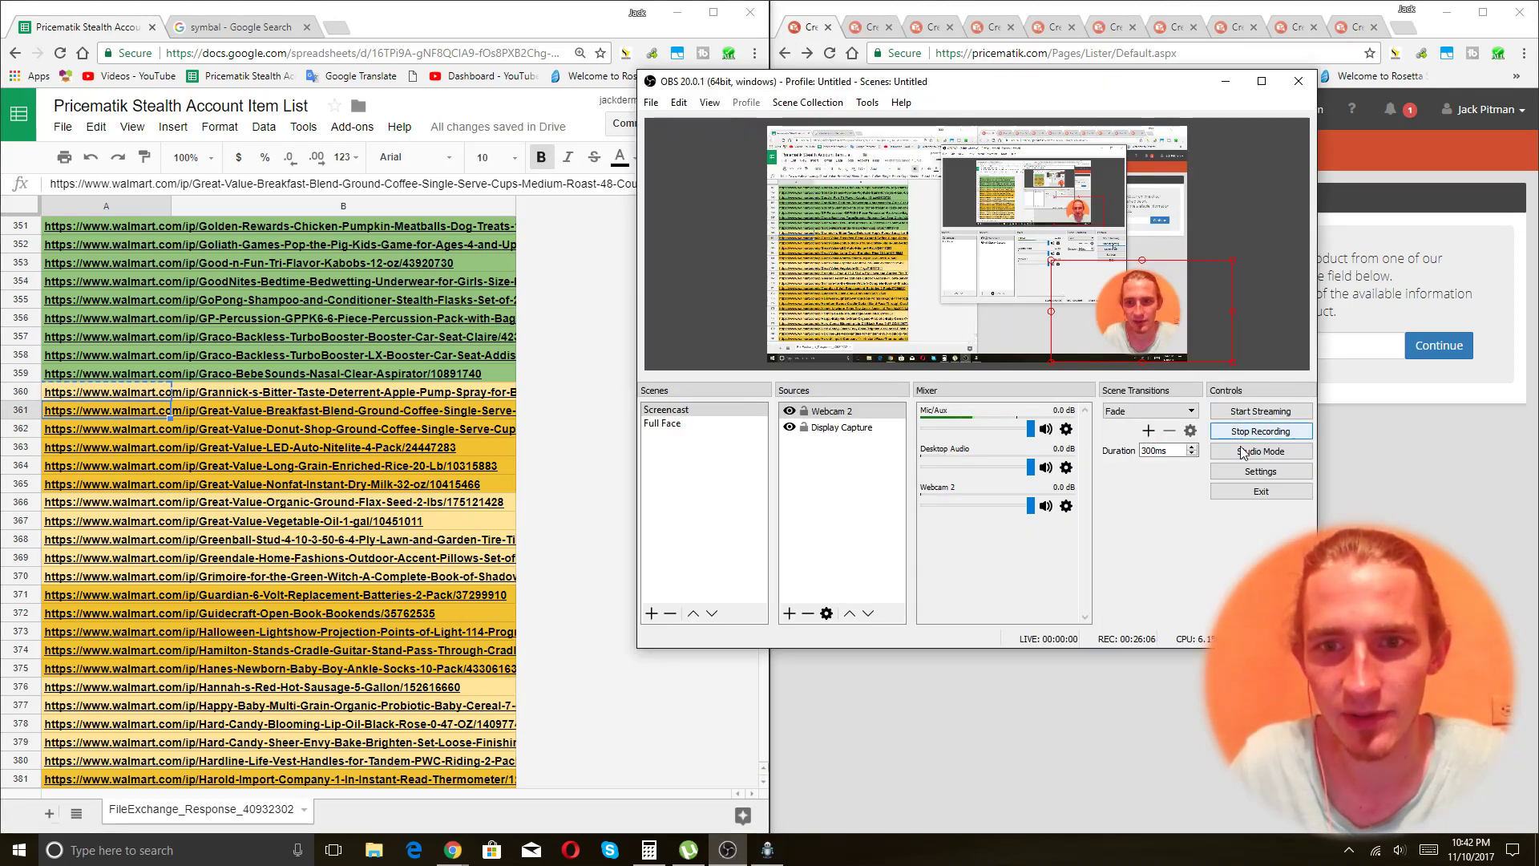
{"action": "left_click", "coordinate": [1050, 780]}
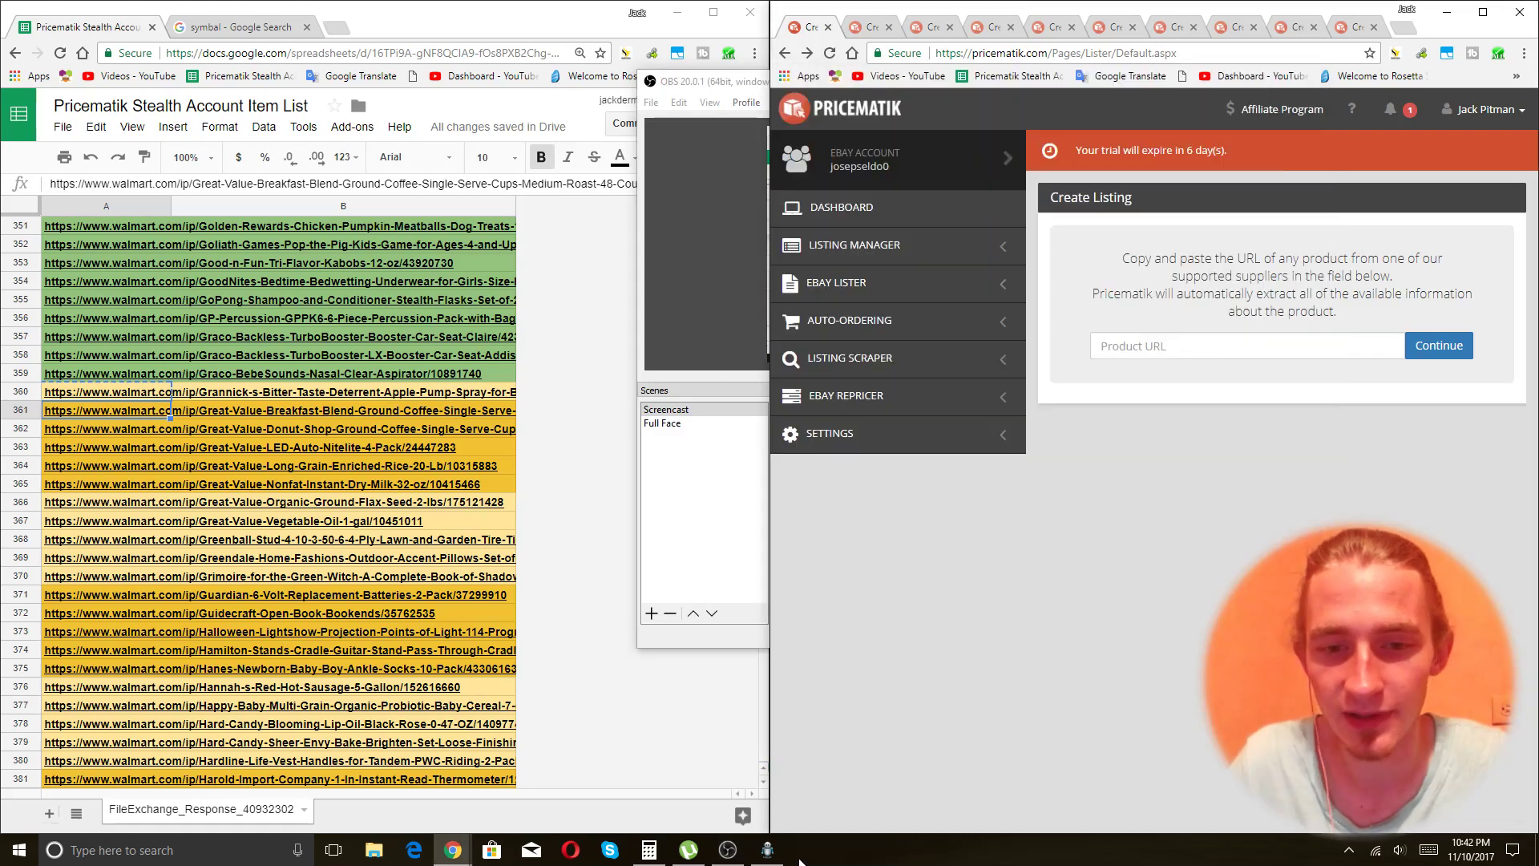
{"action": "left_click", "coordinate": [768, 857]}
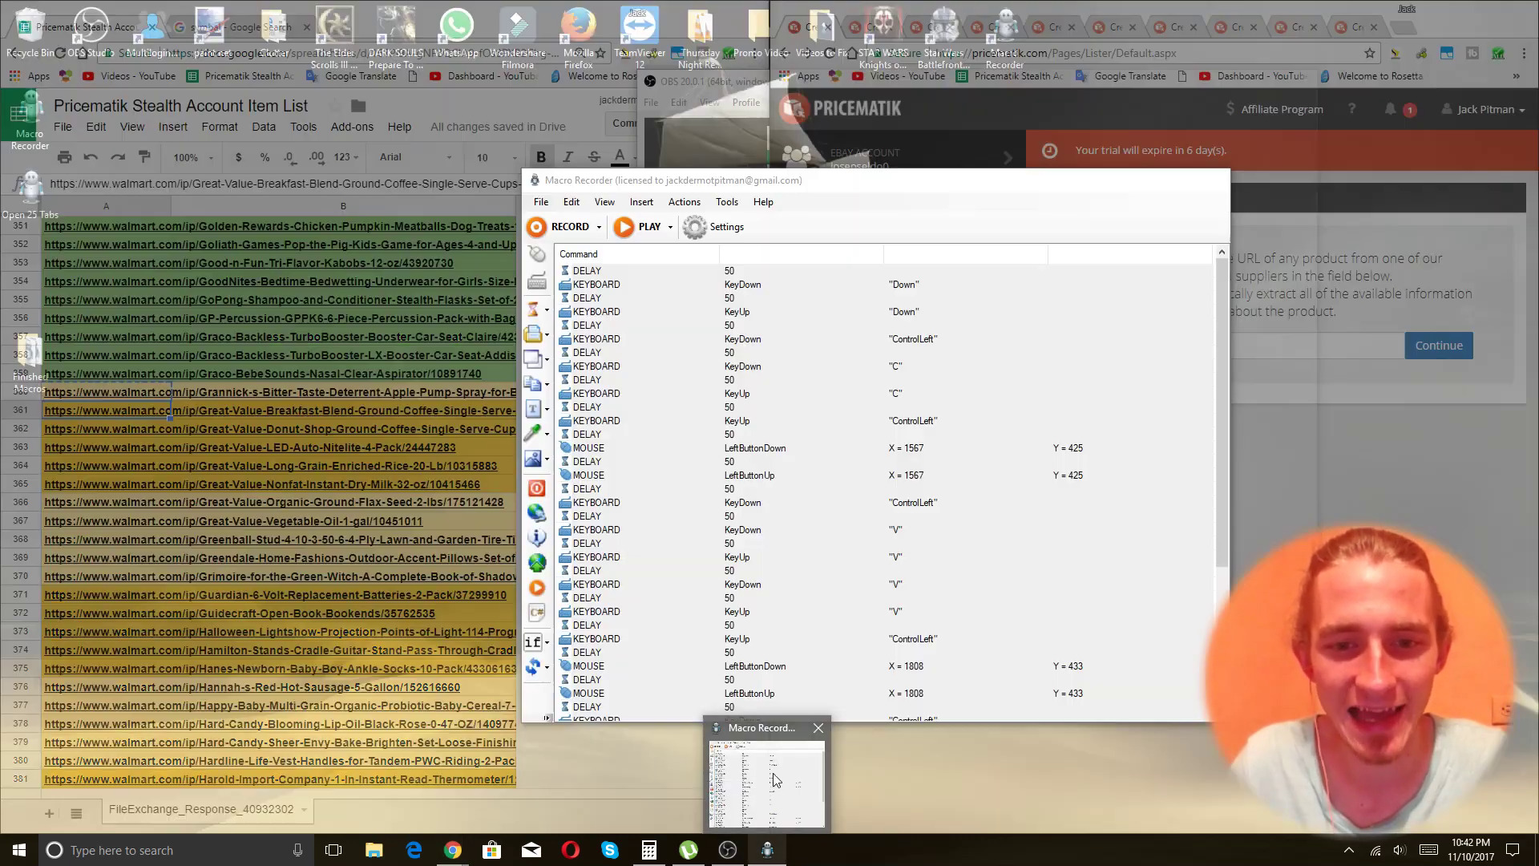
{"action": "left_click", "coordinate": [641, 227]}
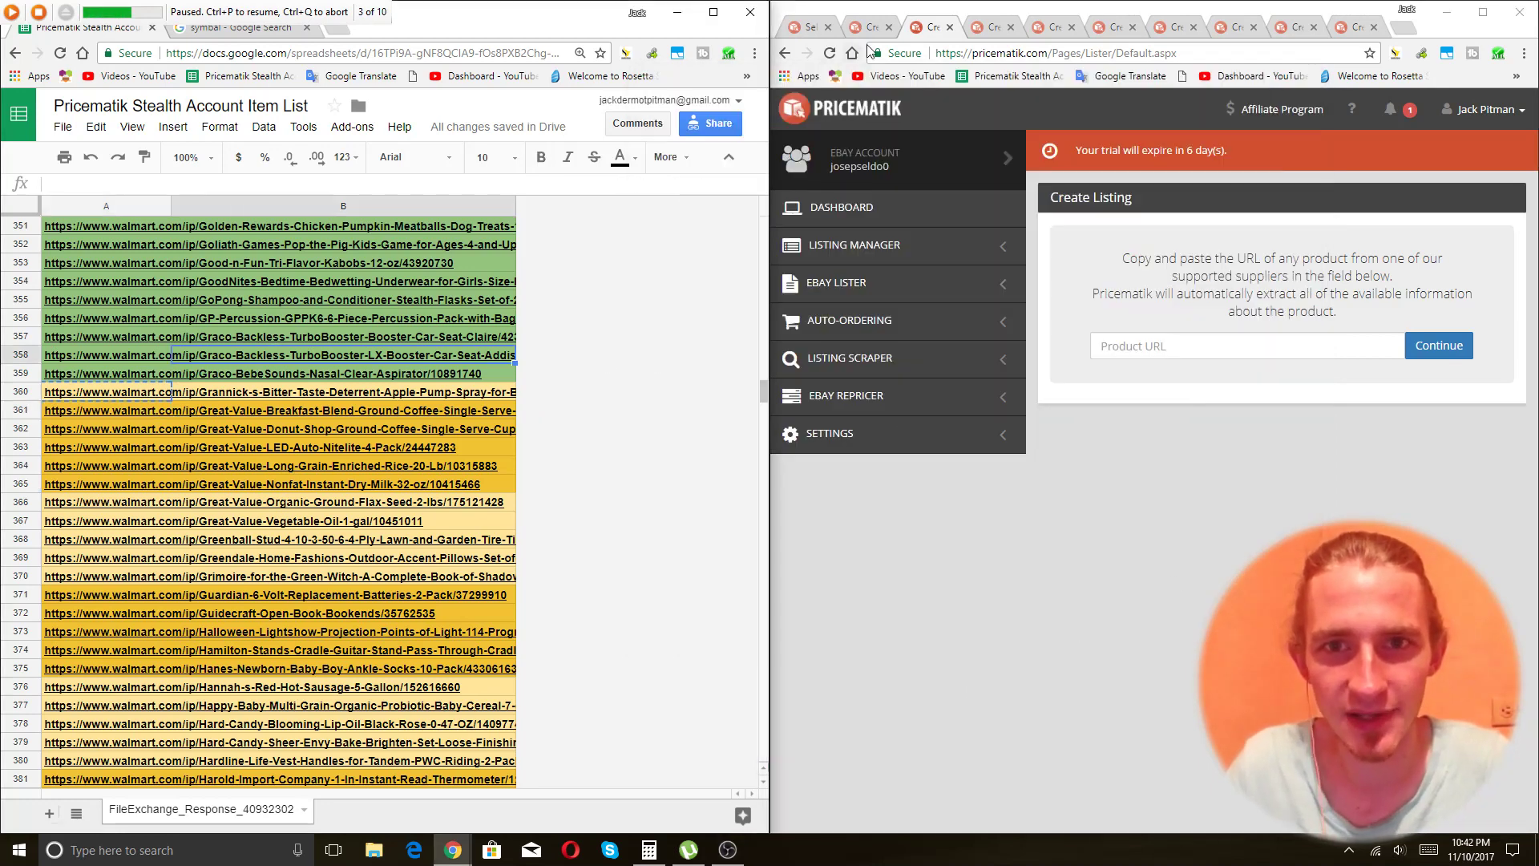
Check the first Pricematik tab, reselect row 361, and stop playback at 3 of 10.
{"action": "left_click", "coordinate": [793, 30]}
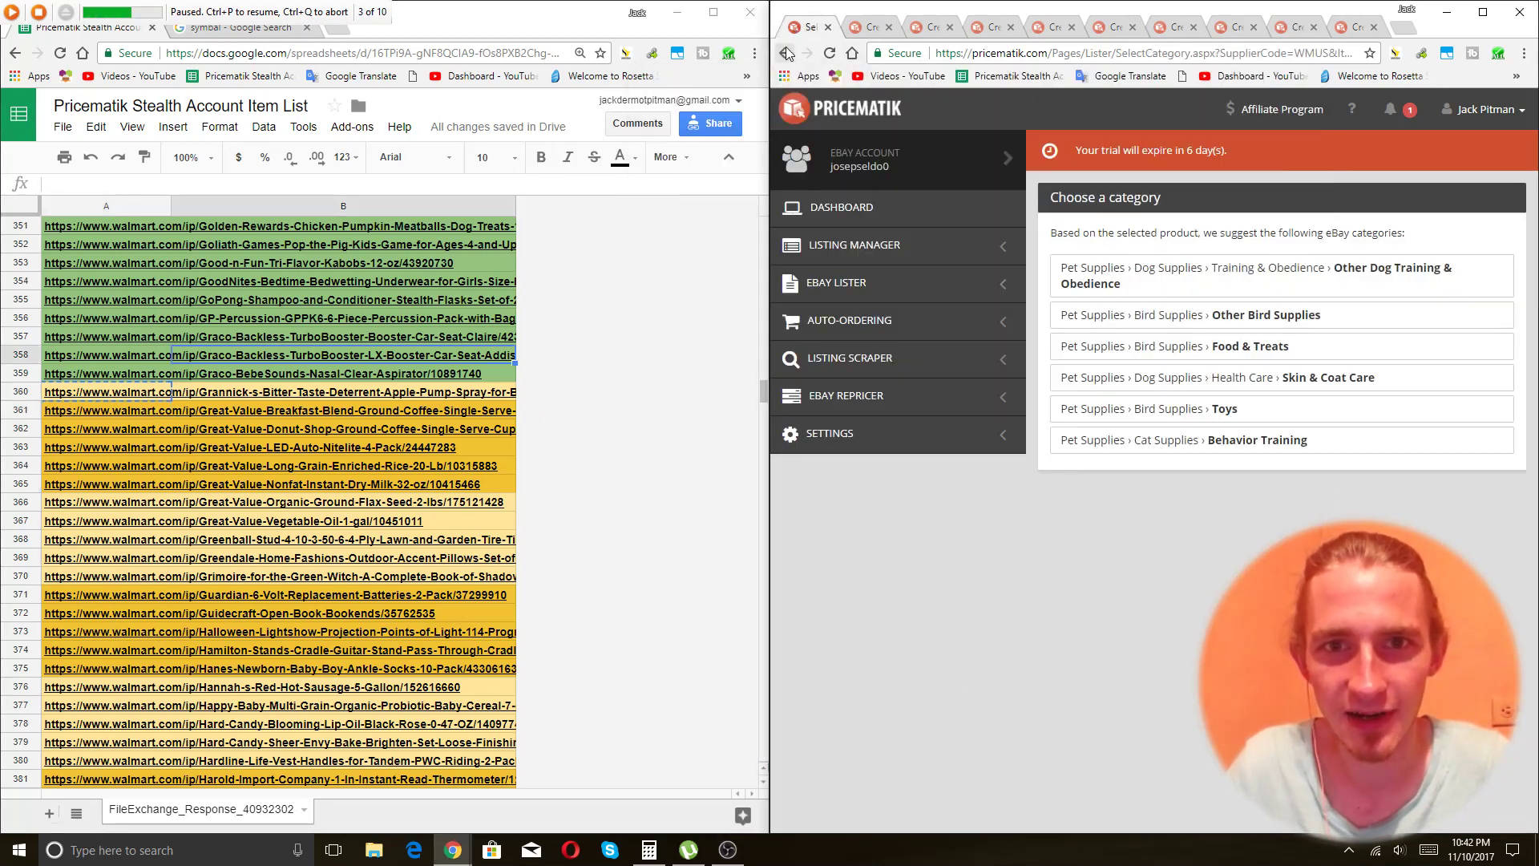
{"action": "left_click", "coordinate": [787, 52]}
{"action": "left_click", "coordinate": [1182, 348]}
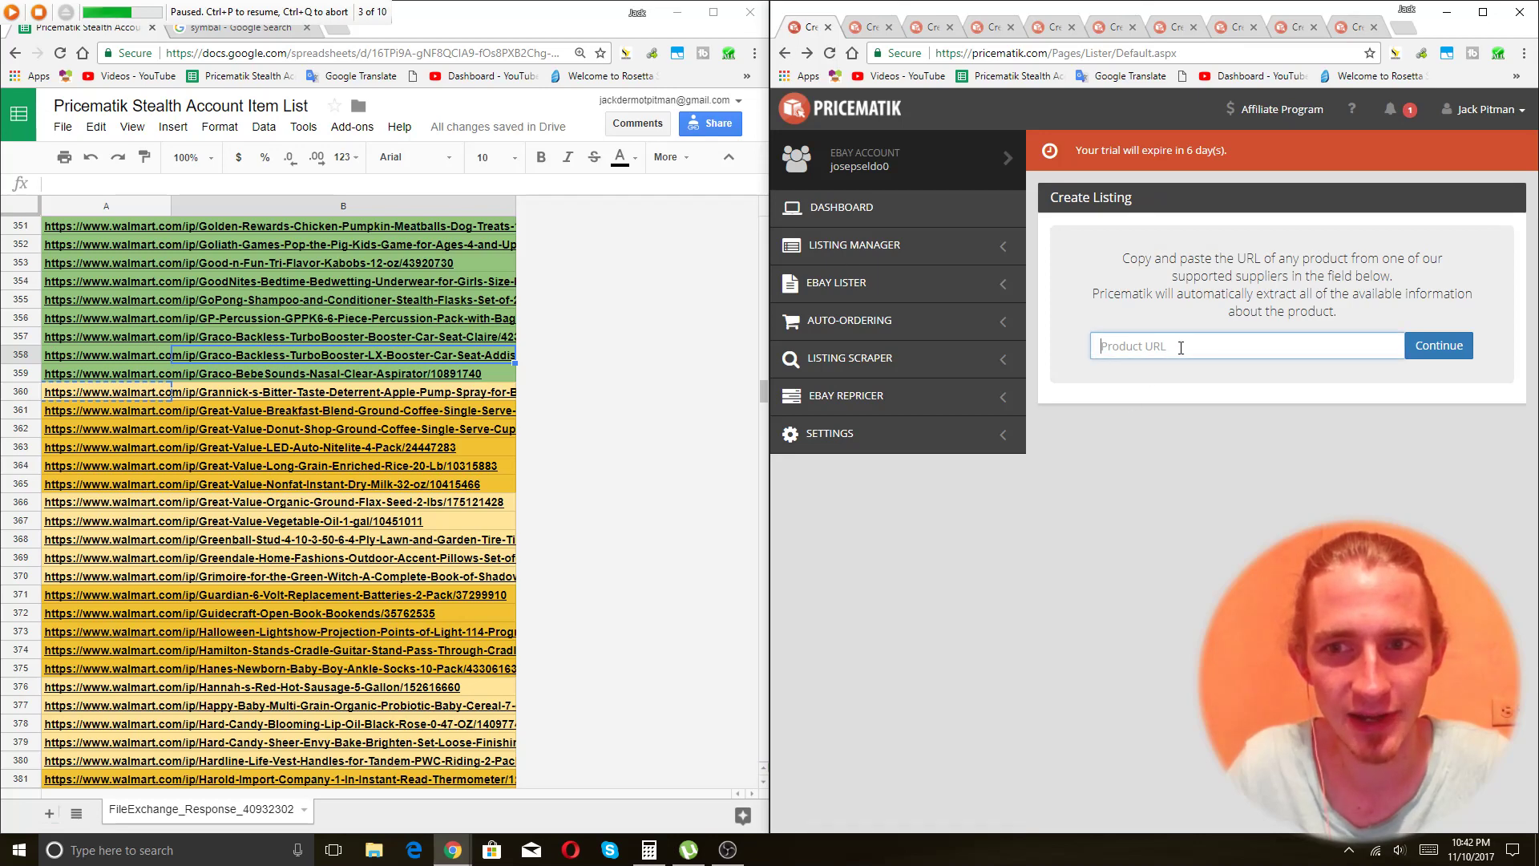
{"action": "left_click", "coordinate": [94, 399]}
{"action": "left_click", "coordinate": [100, 415]}
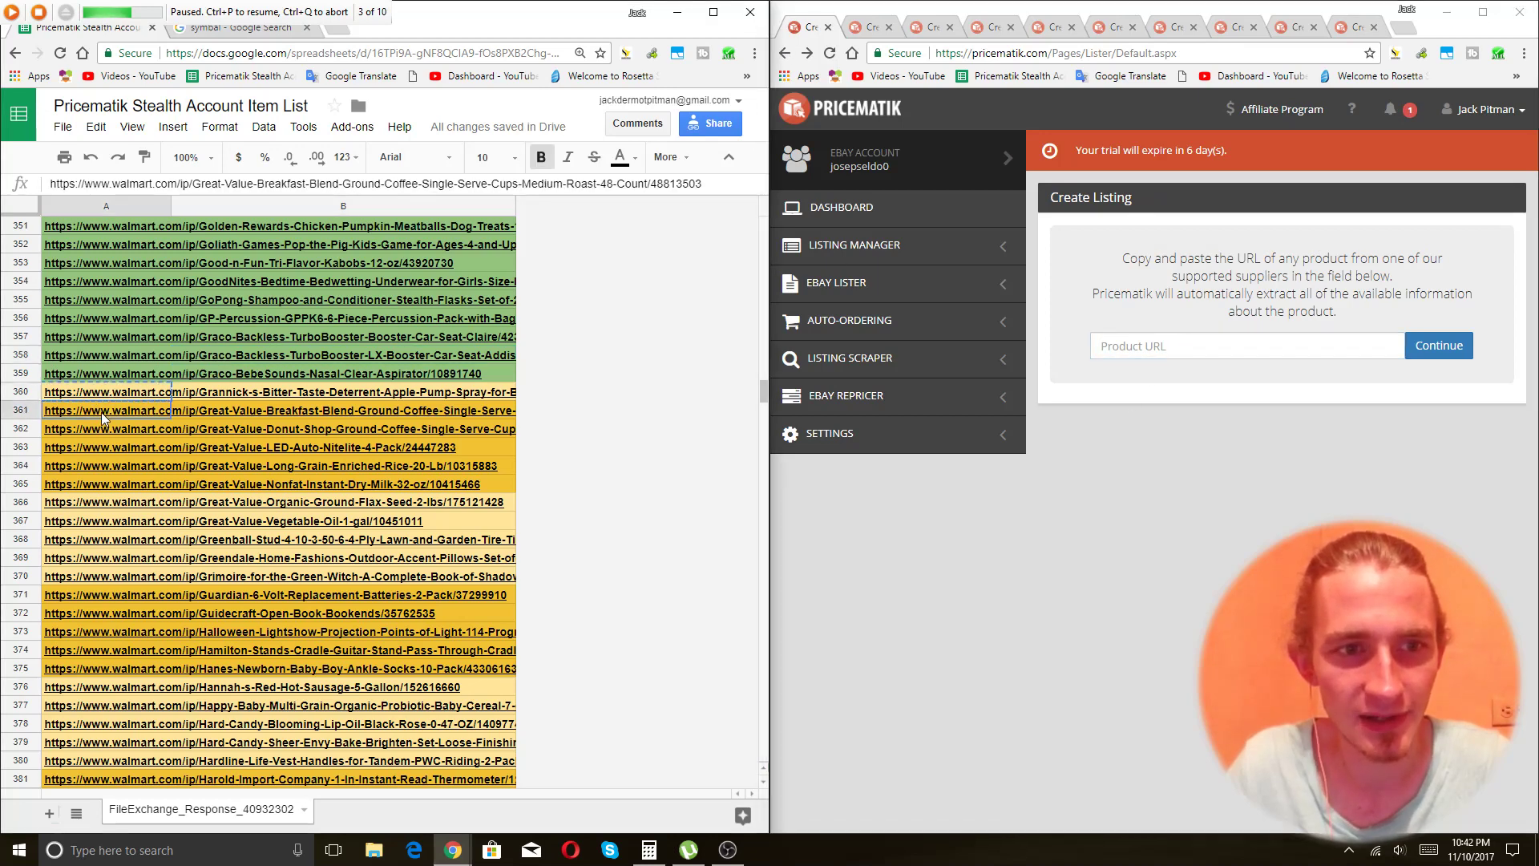
{"action": "left_click", "coordinate": [1114, 541]}
{"action": "key", "text": "alt+Tab"}
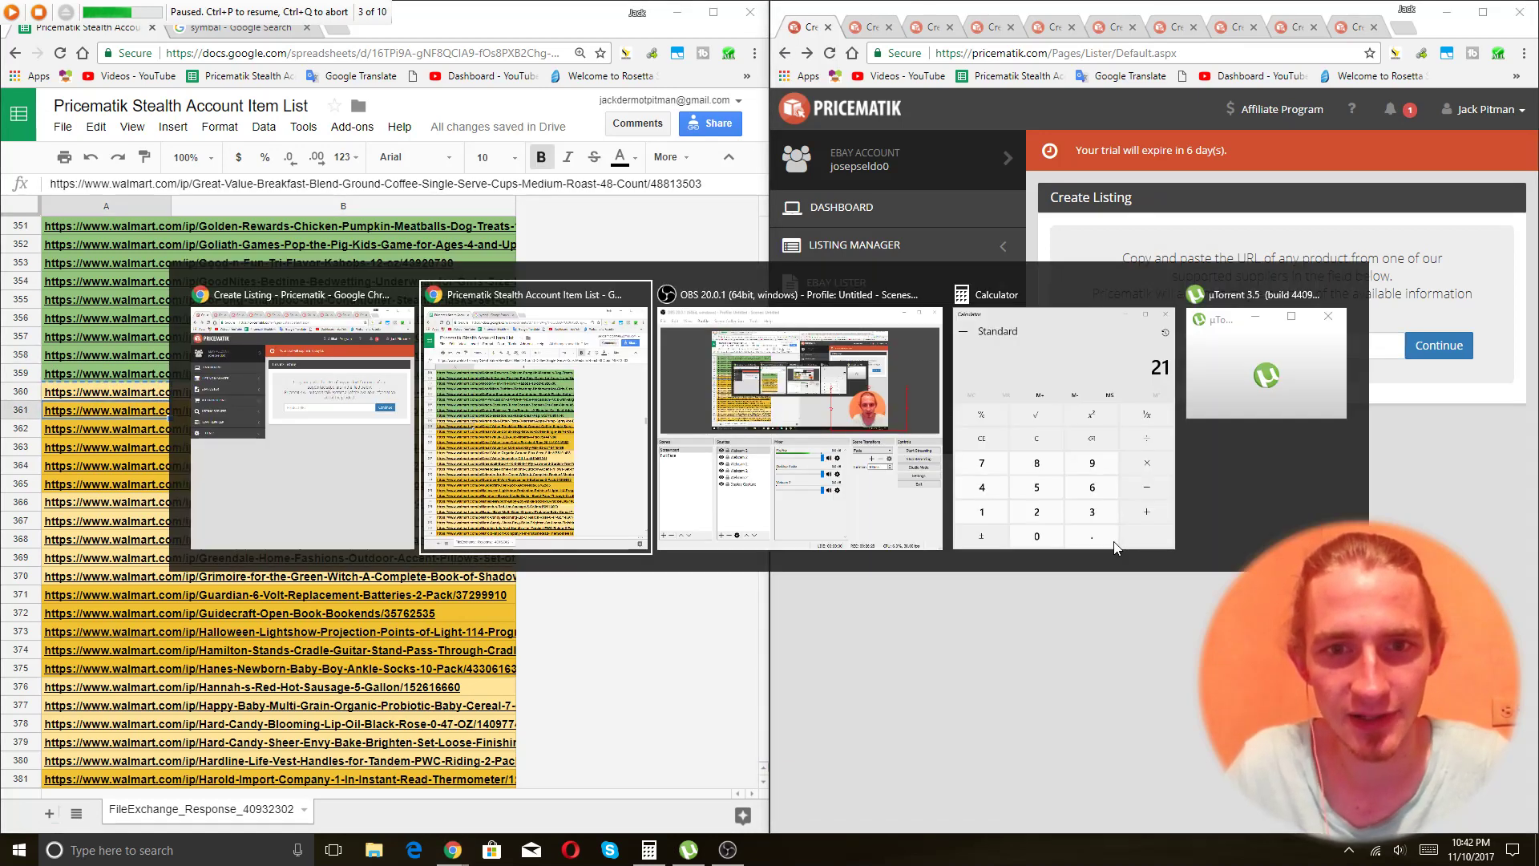
{"action": "key", "text": "alt+Tab"}
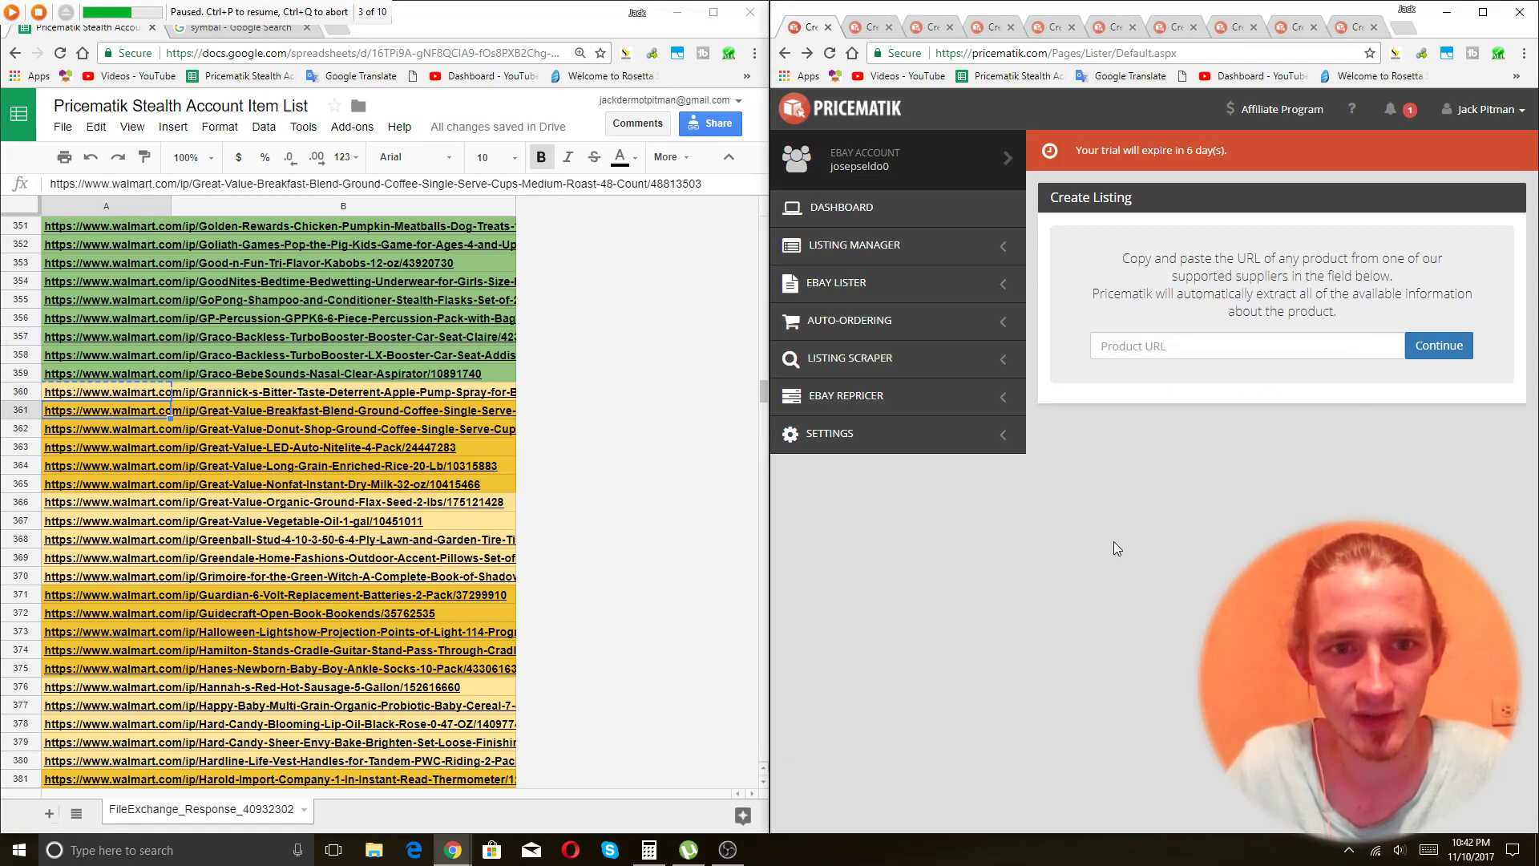
{"action": "key", "text": "alt+Tab"}
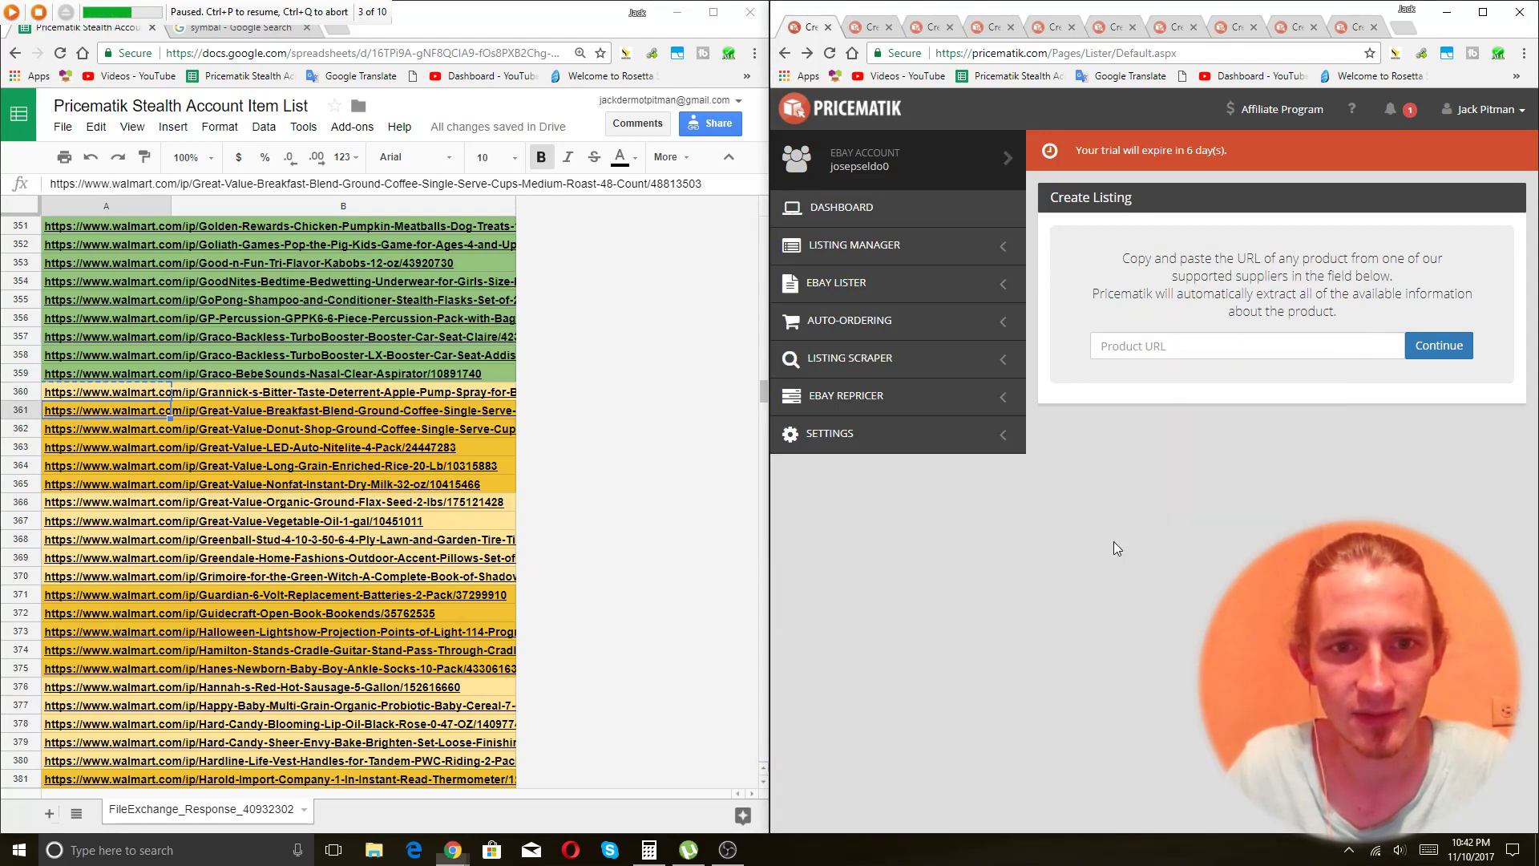
{"action": "left_click", "coordinate": [38, 12]}
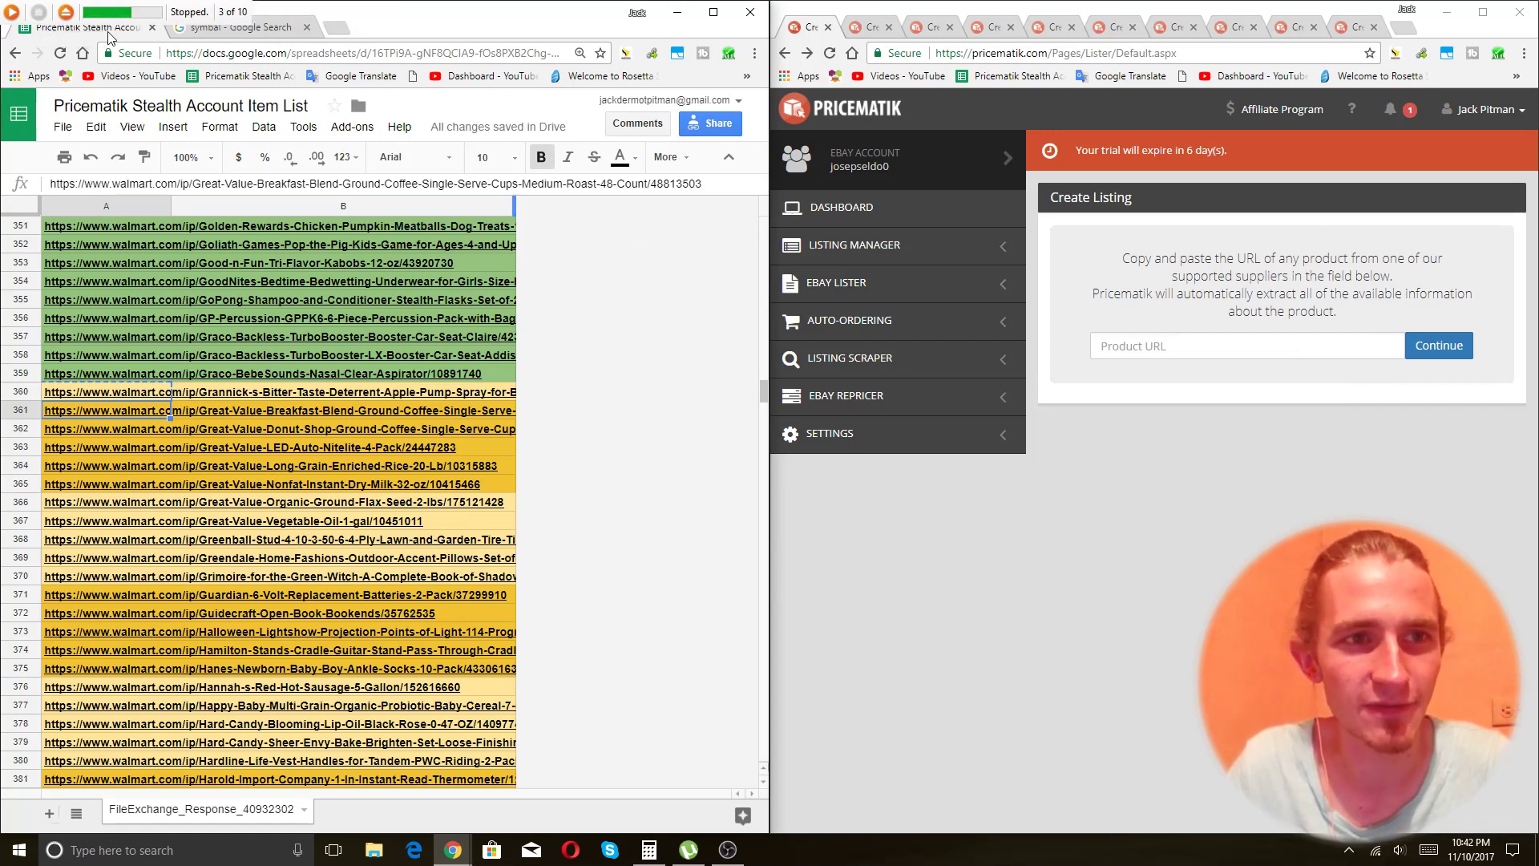
Replay the macro through all 10 runs, then select rows 362–370 in the sheet.
{"action": "left_click", "coordinate": [64, 13]}
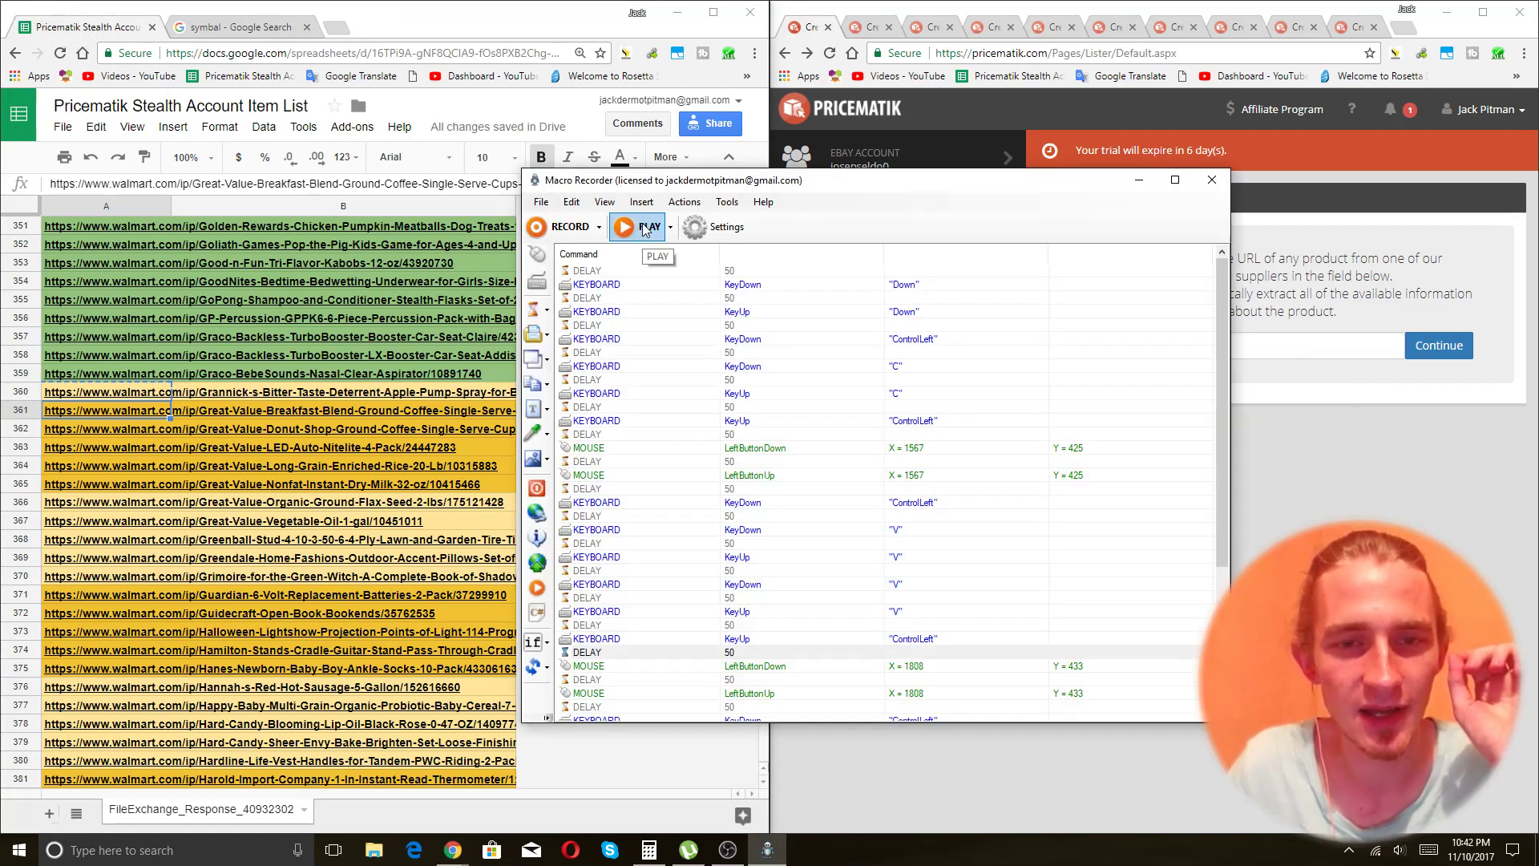
{"action": "left_click", "coordinate": [644, 231]}
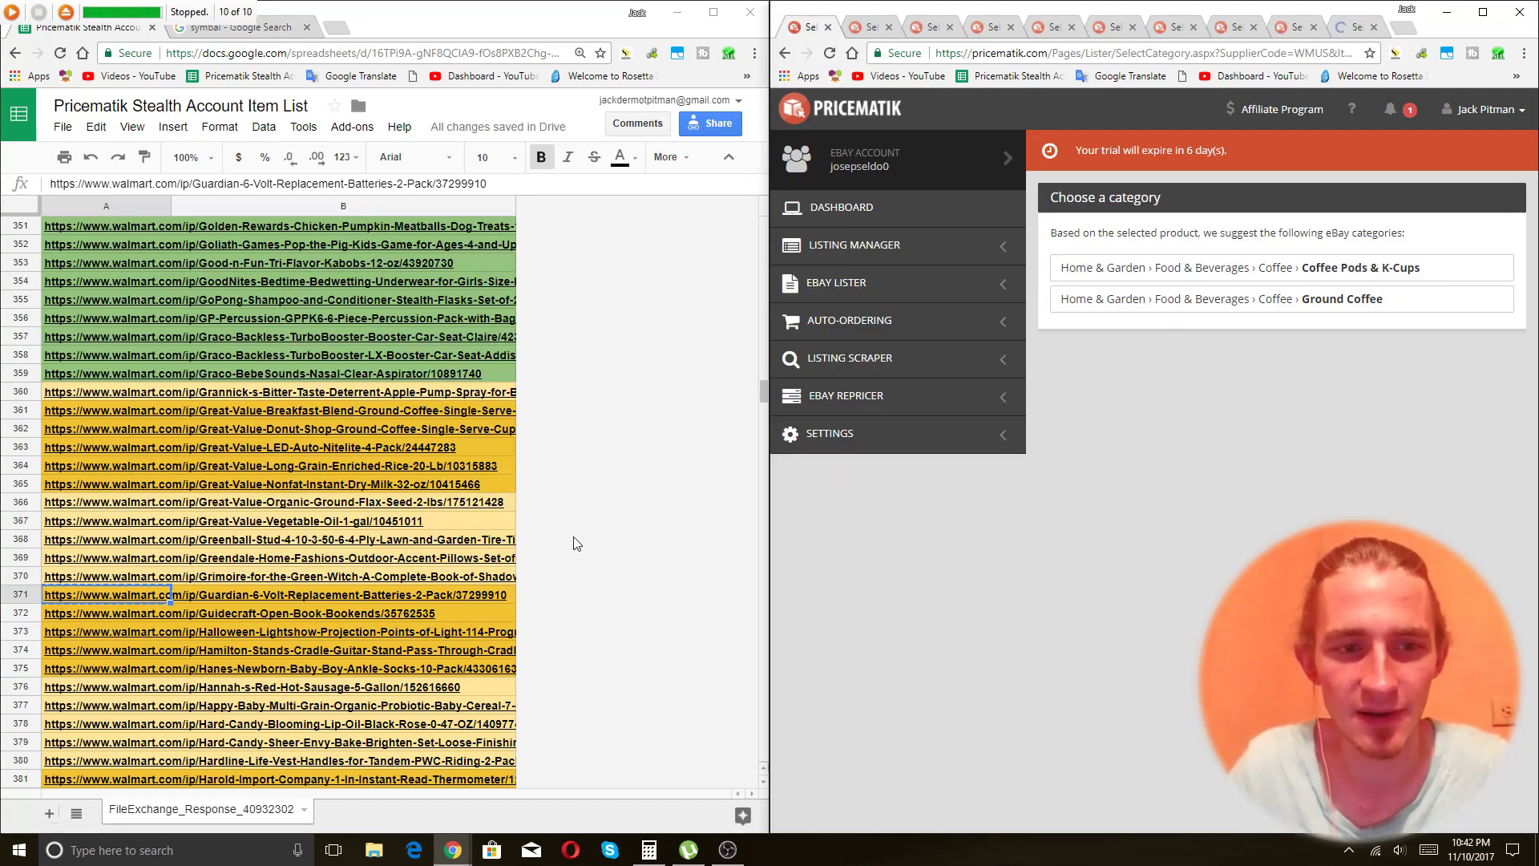
{"action": "left_click", "coordinate": [102, 594]}
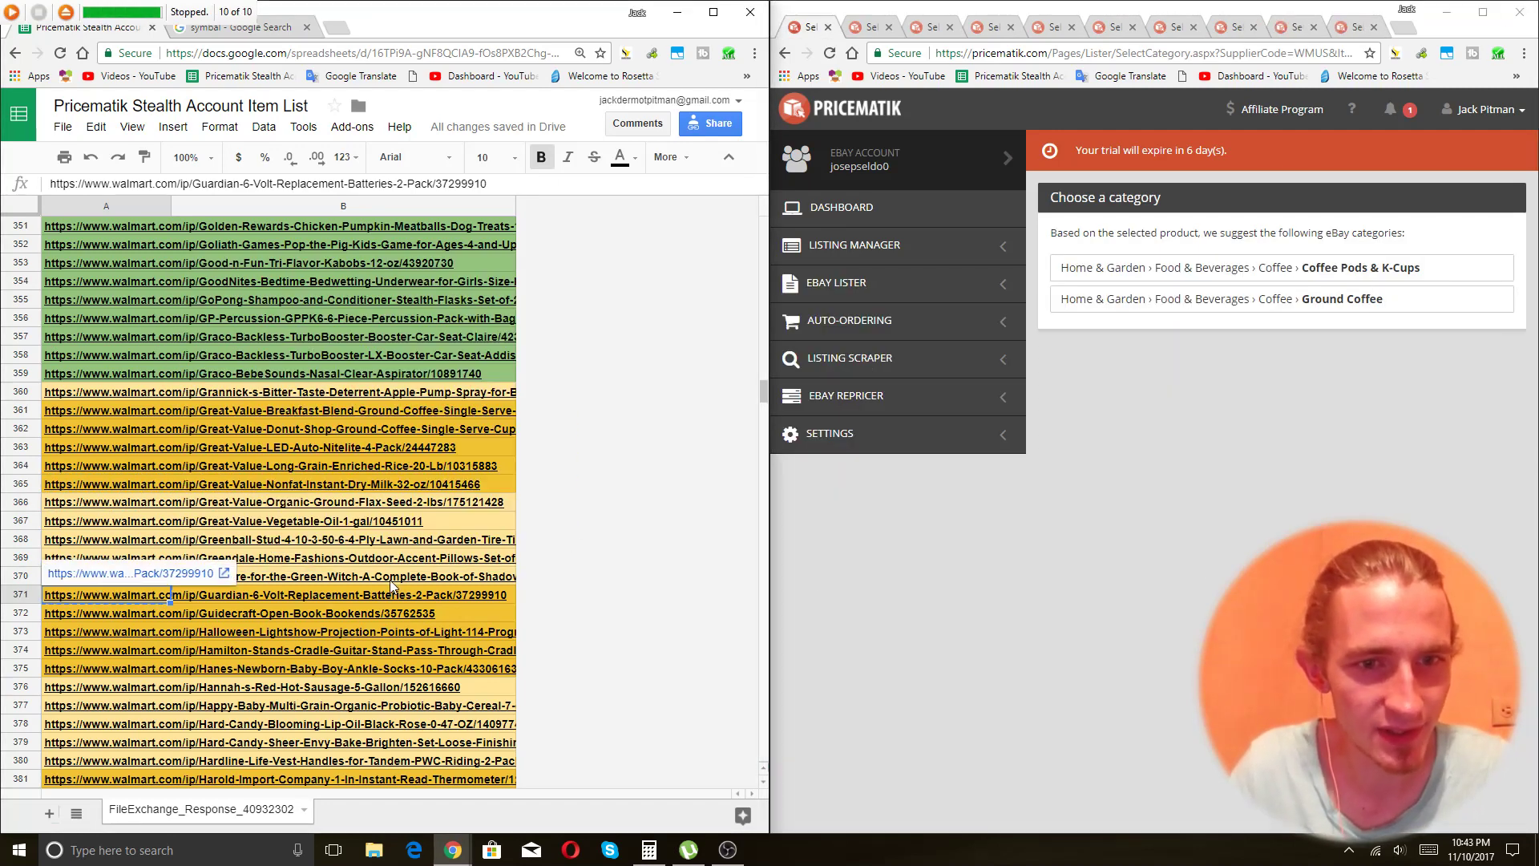
{"action": "key", "text": "Up"}
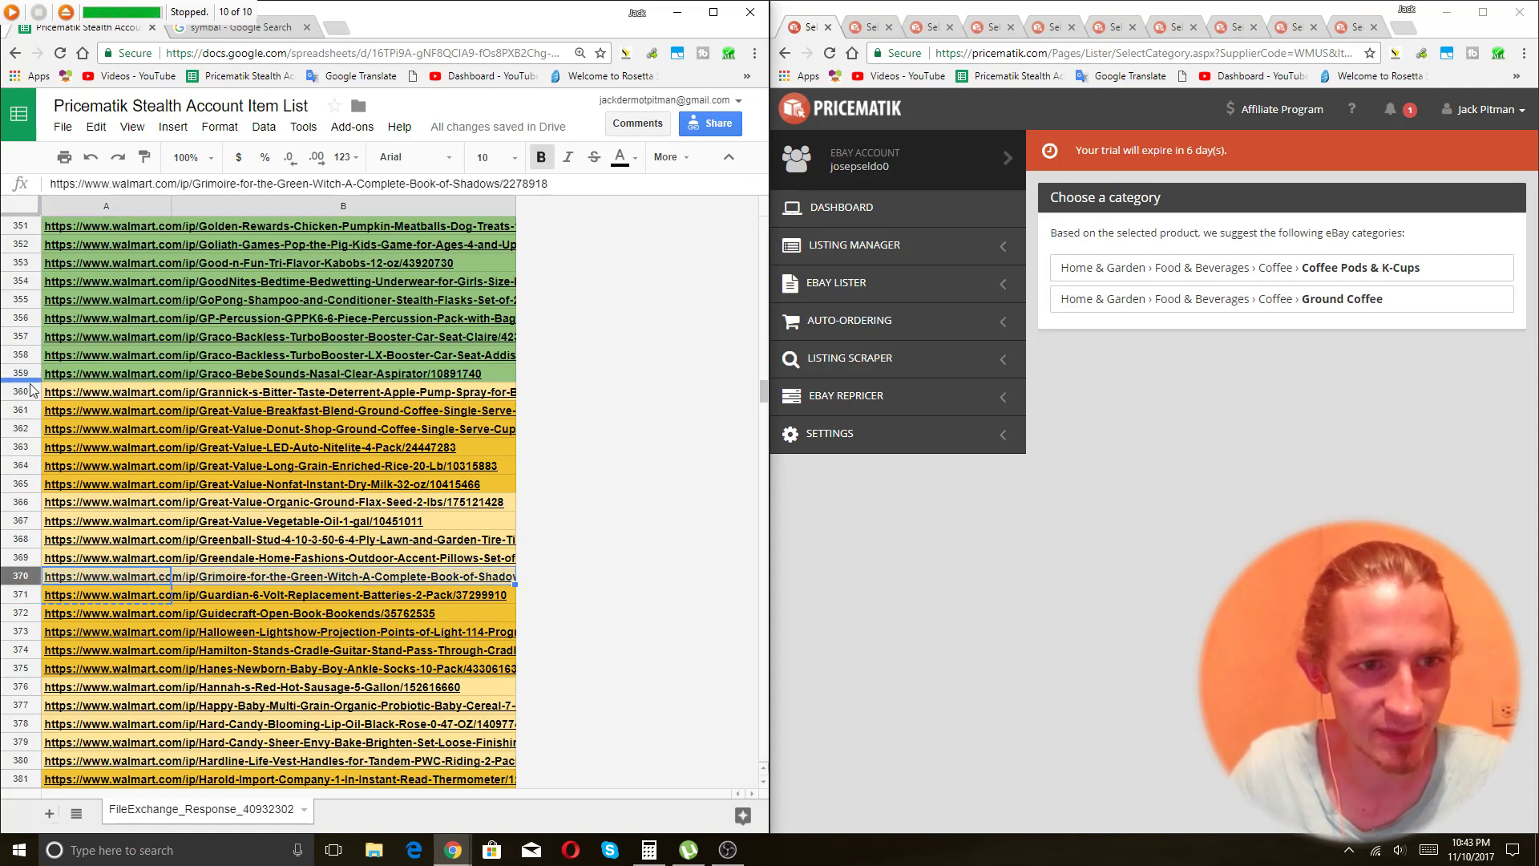
{"action": "left_click", "coordinate": [21, 390], "text": "shift"}
{"action": "left_click", "coordinate": [129, 417]}
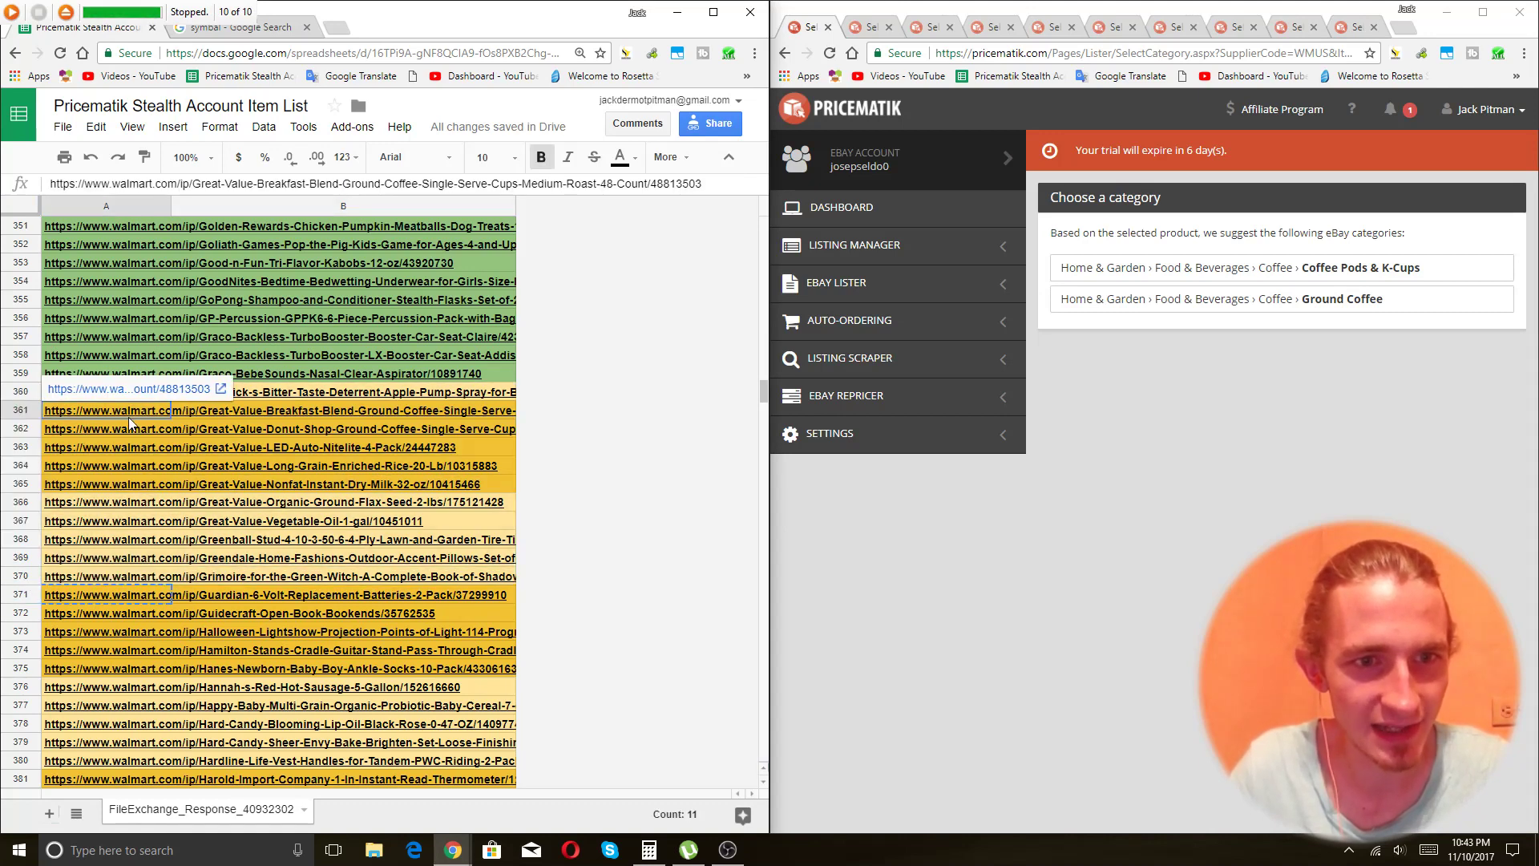
{"action": "left_click", "coordinate": [22, 575]}
{"action": "left_click", "coordinate": [22, 433], "text": "shift"}
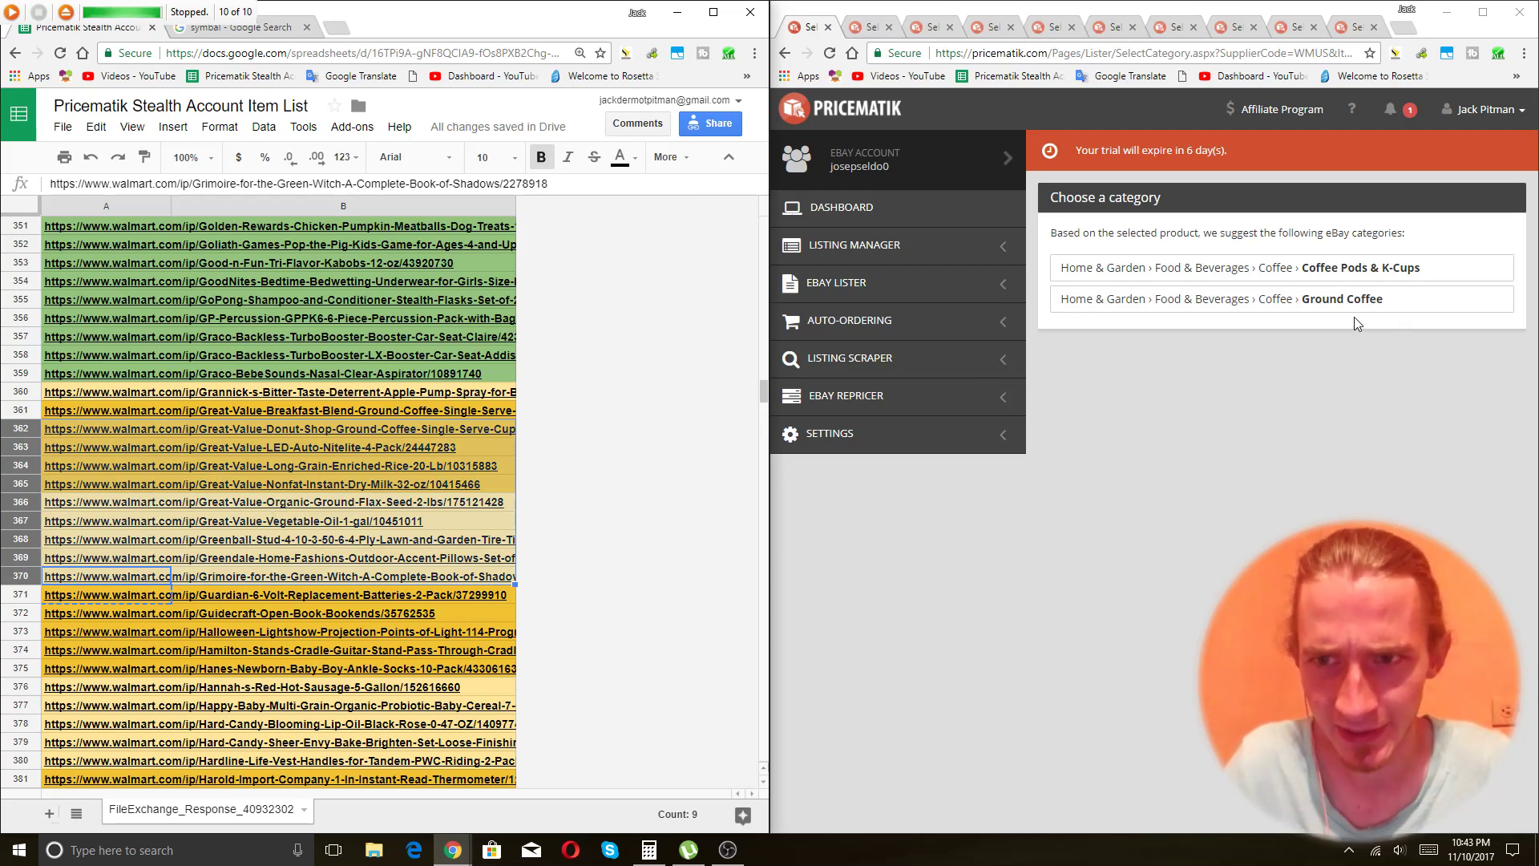
Pick categories in successive tabs: Coffee Pods & K-Cups, Night Lights, Grains & Pasta, Milk & Non-Dairy Milks, Nuts & Seeds.
{"action": "left_click", "coordinate": [1270, 276]}
{"action": "key", "text": "ctrl+Tab"}
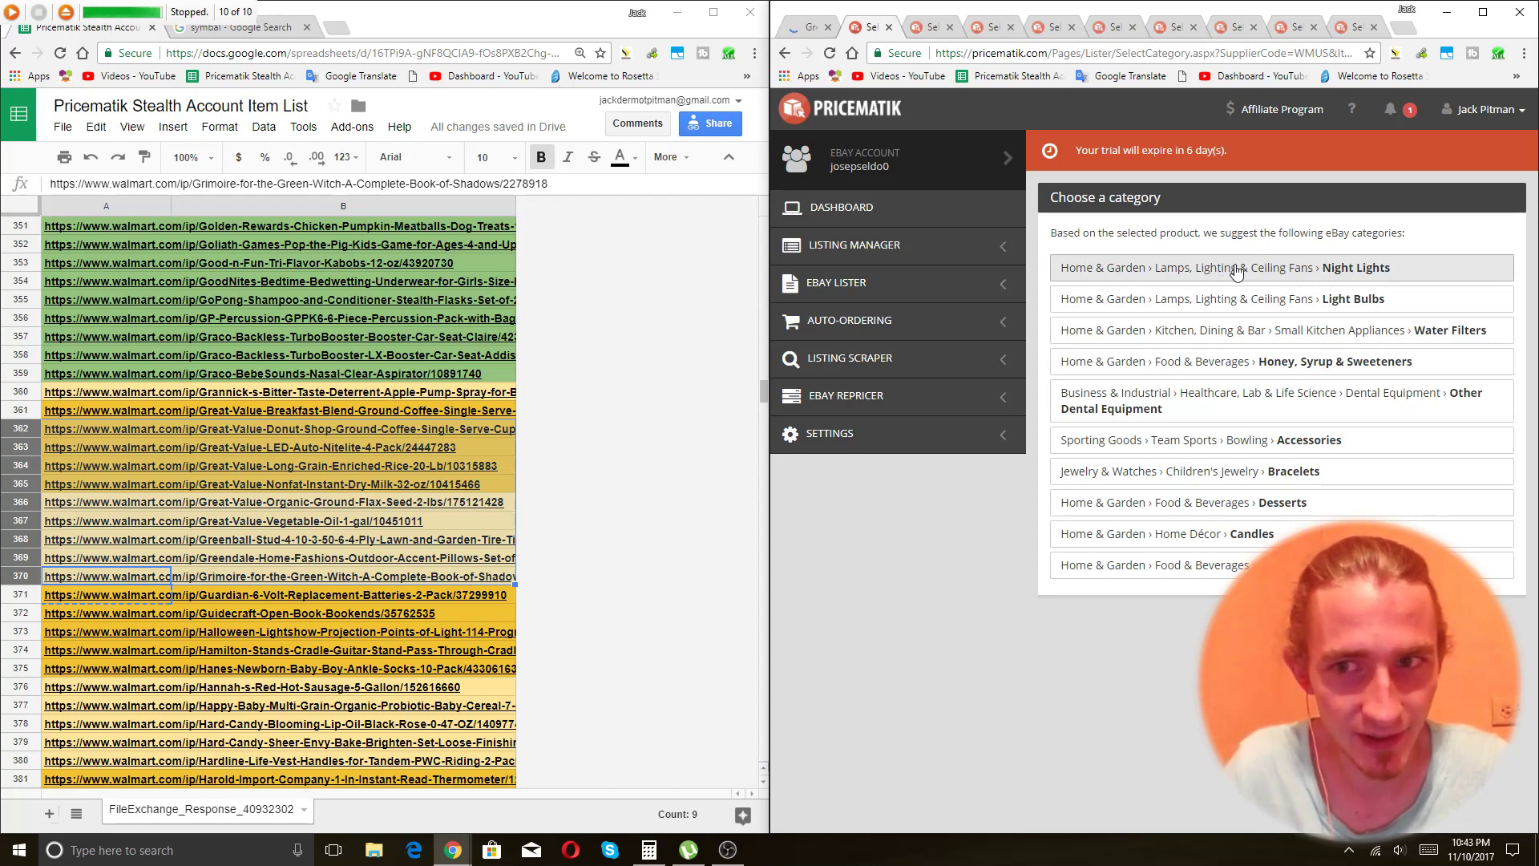
{"action": "left_click", "coordinate": [1266, 273]}
{"action": "key", "text": "ctrl+Tab"}
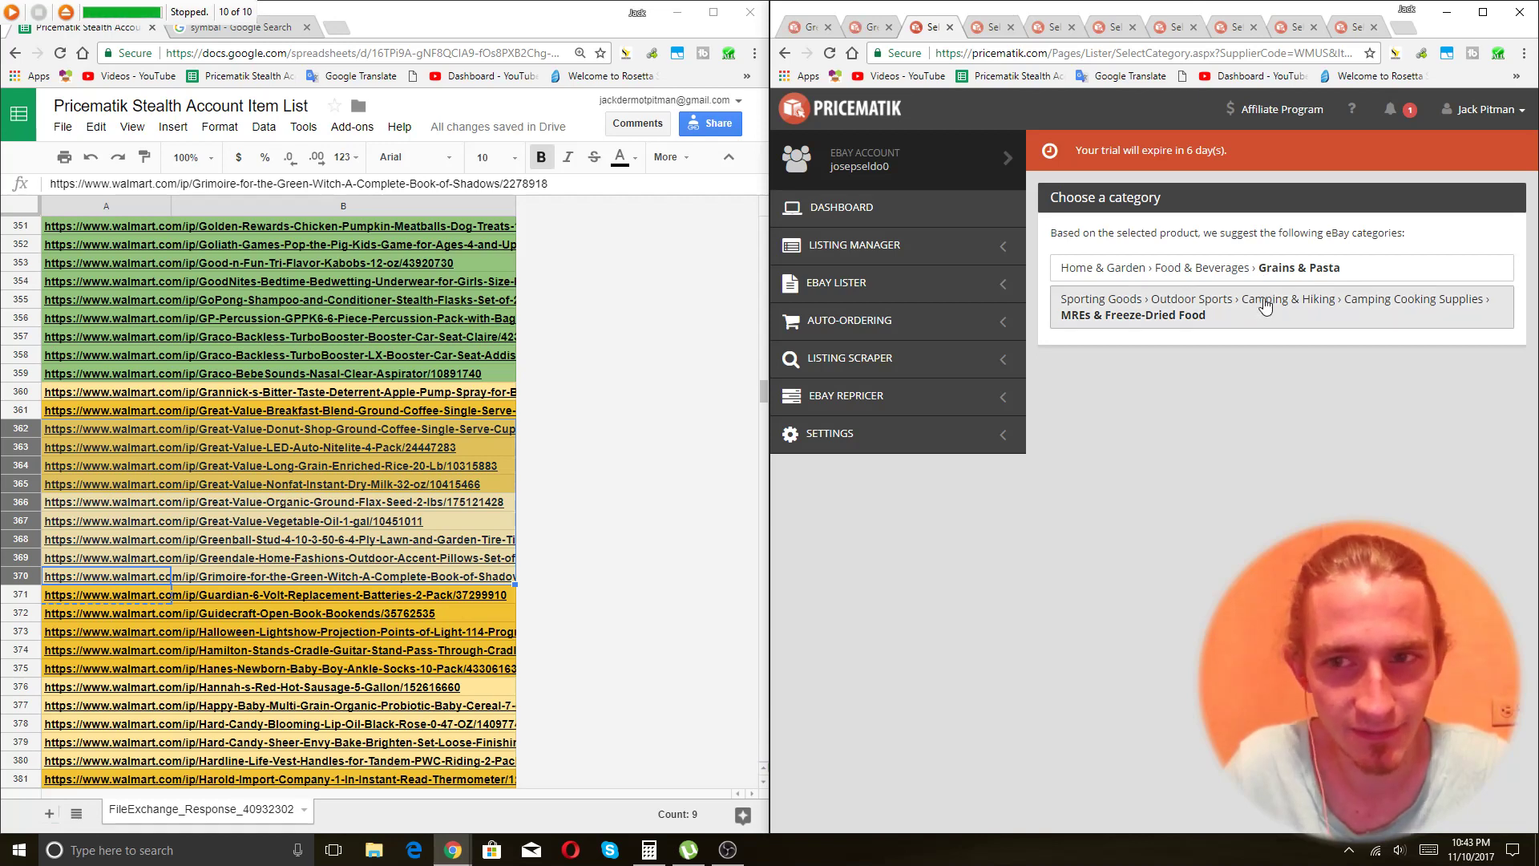
{"action": "left_click", "coordinate": [1214, 277]}
{"action": "key", "text": "ctrl+Tab"}
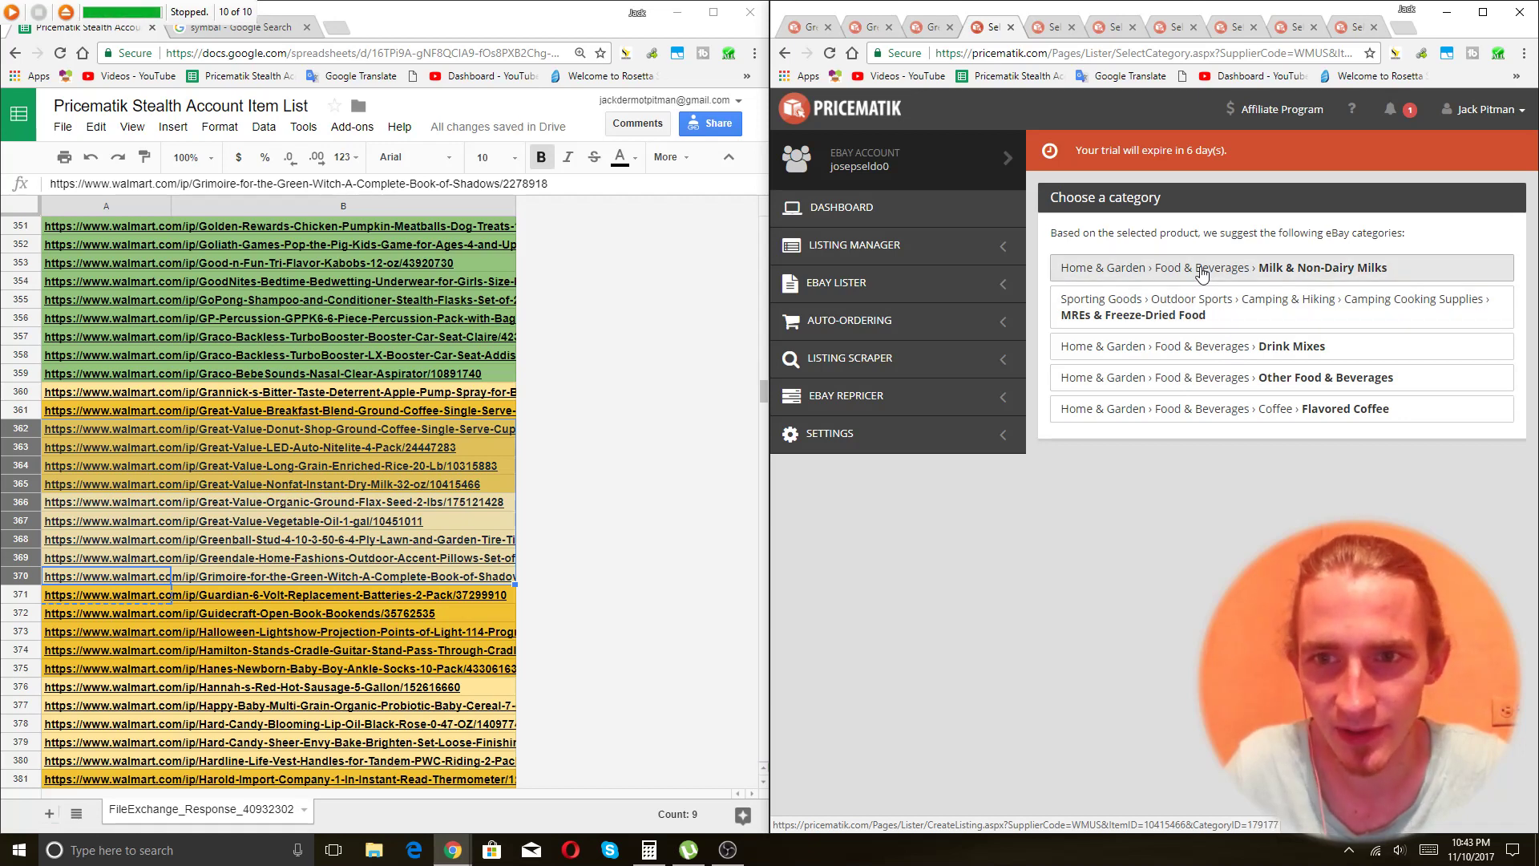
{"action": "left_click", "coordinate": [1202, 273]}
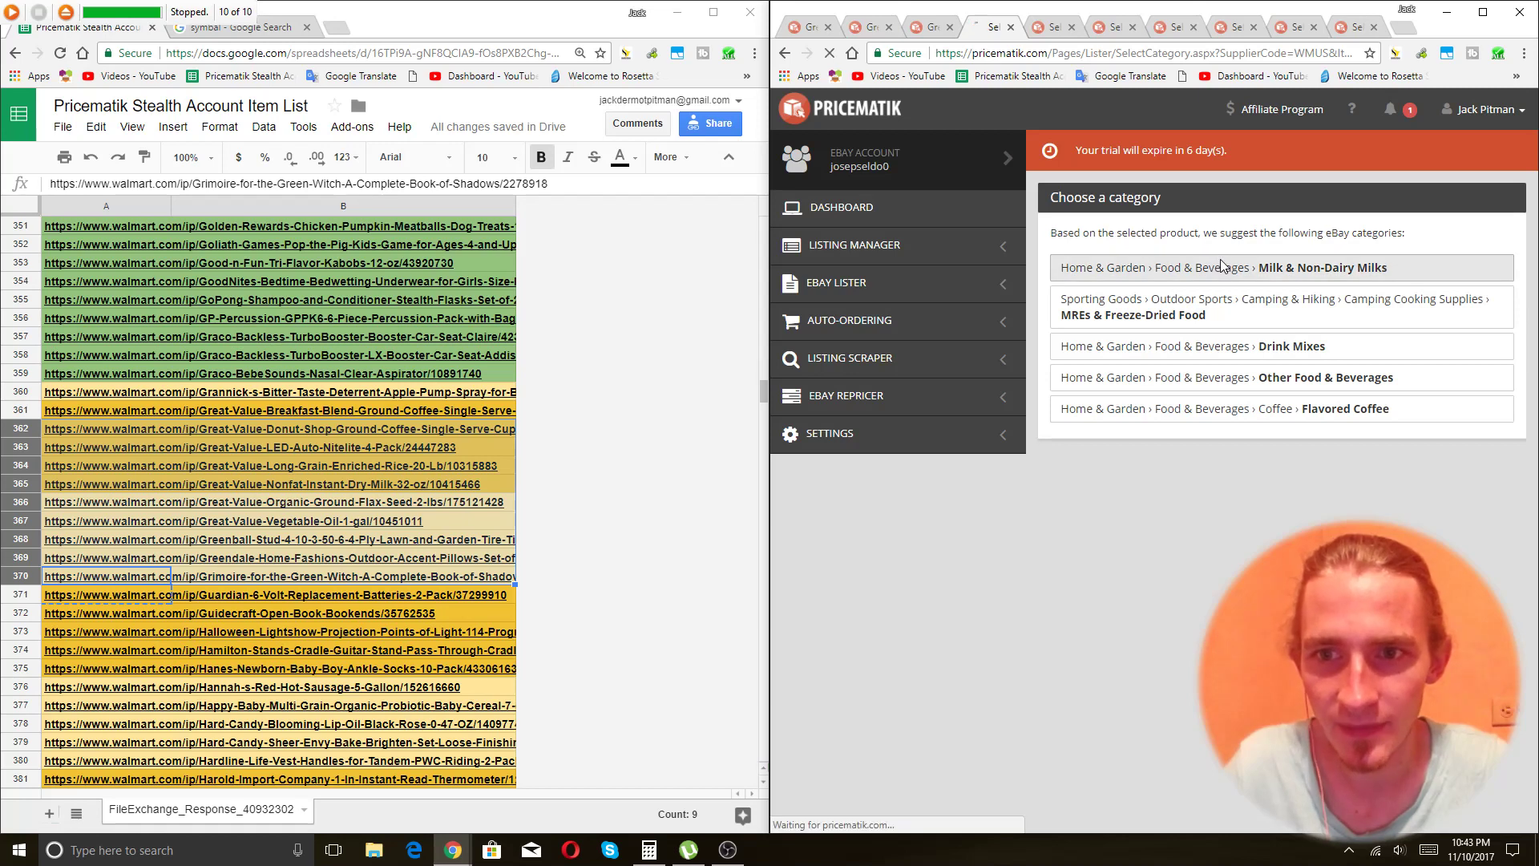
{"action": "key", "text": "ctrl+Tab"}
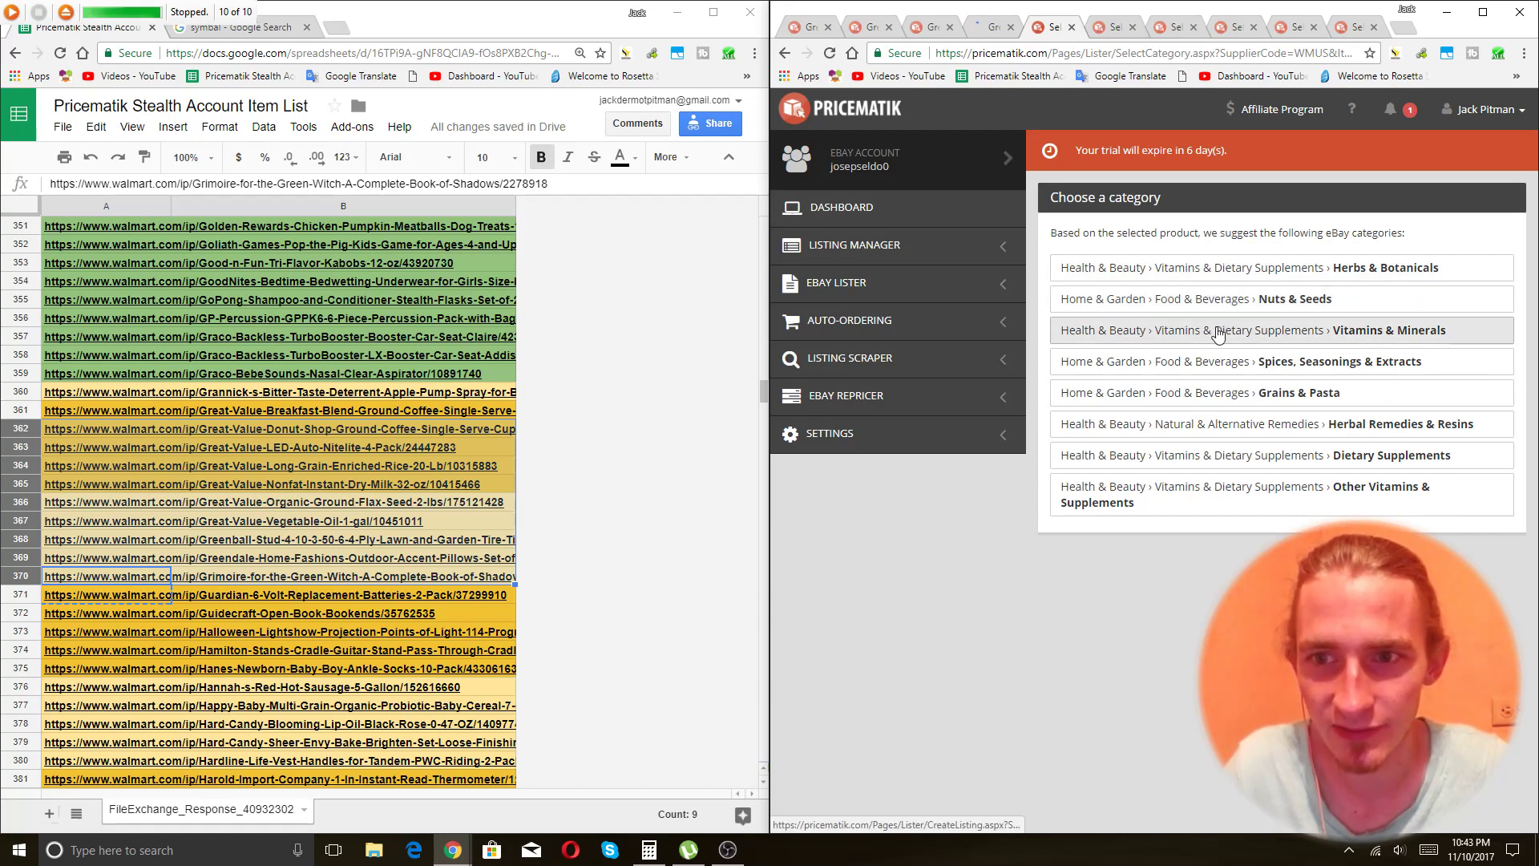
{"action": "left_click", "coordinate": [1198, 303]}
{"action": "key", "text": "ctrl+Tab"}
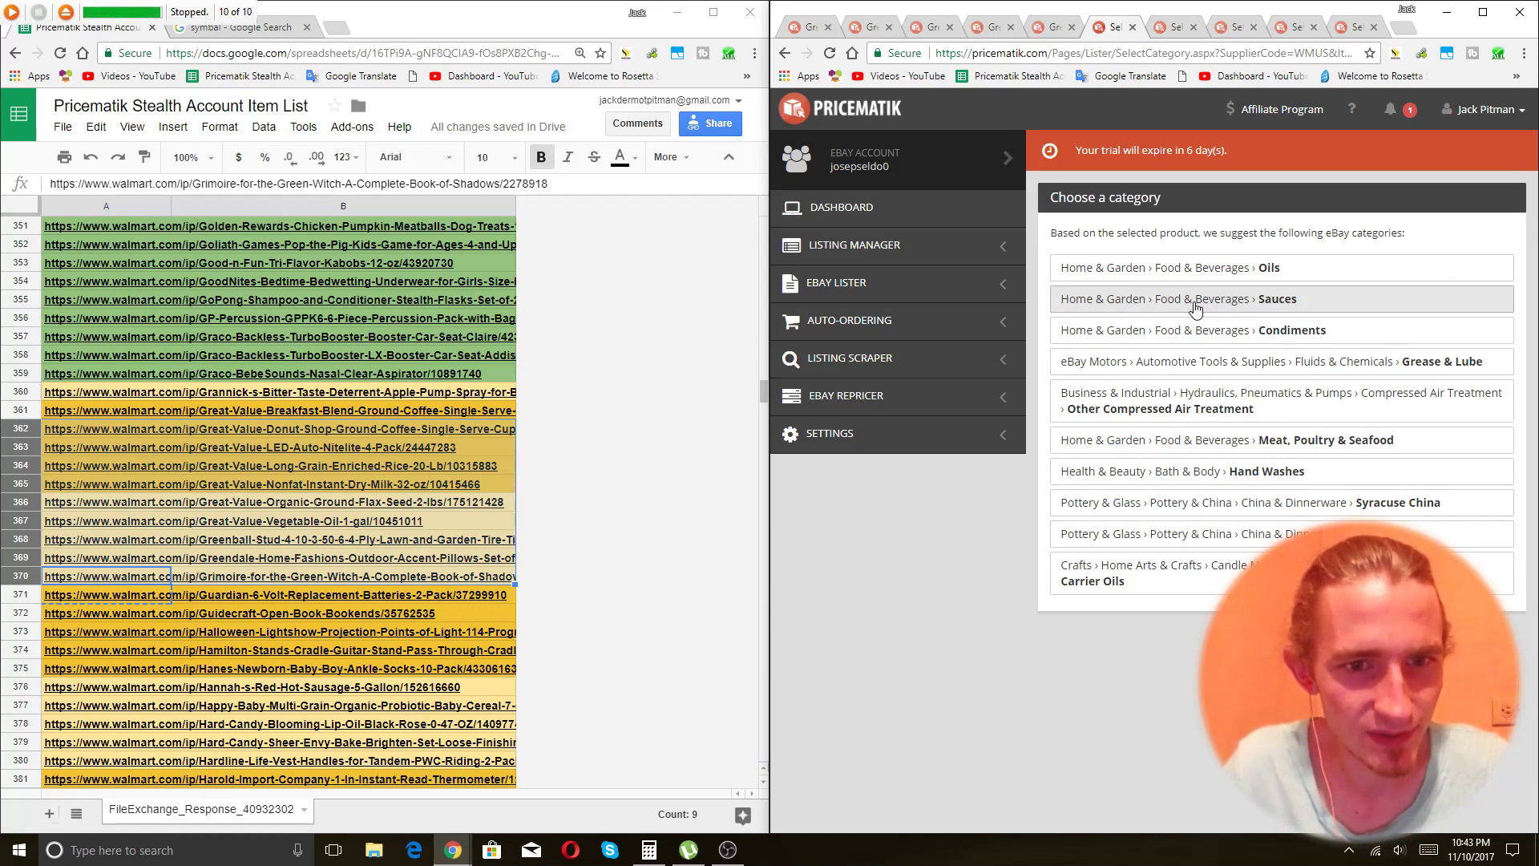
Pick the remaining categories: Food & Beverages, eBay Motors Parts & Accessories Other, Wicca & Paganism Books, Electronic Fences.
{"action": "left_click", "coordinate": [1171, 268]}
{"action": "key", "text": "ctrl+Tab"}
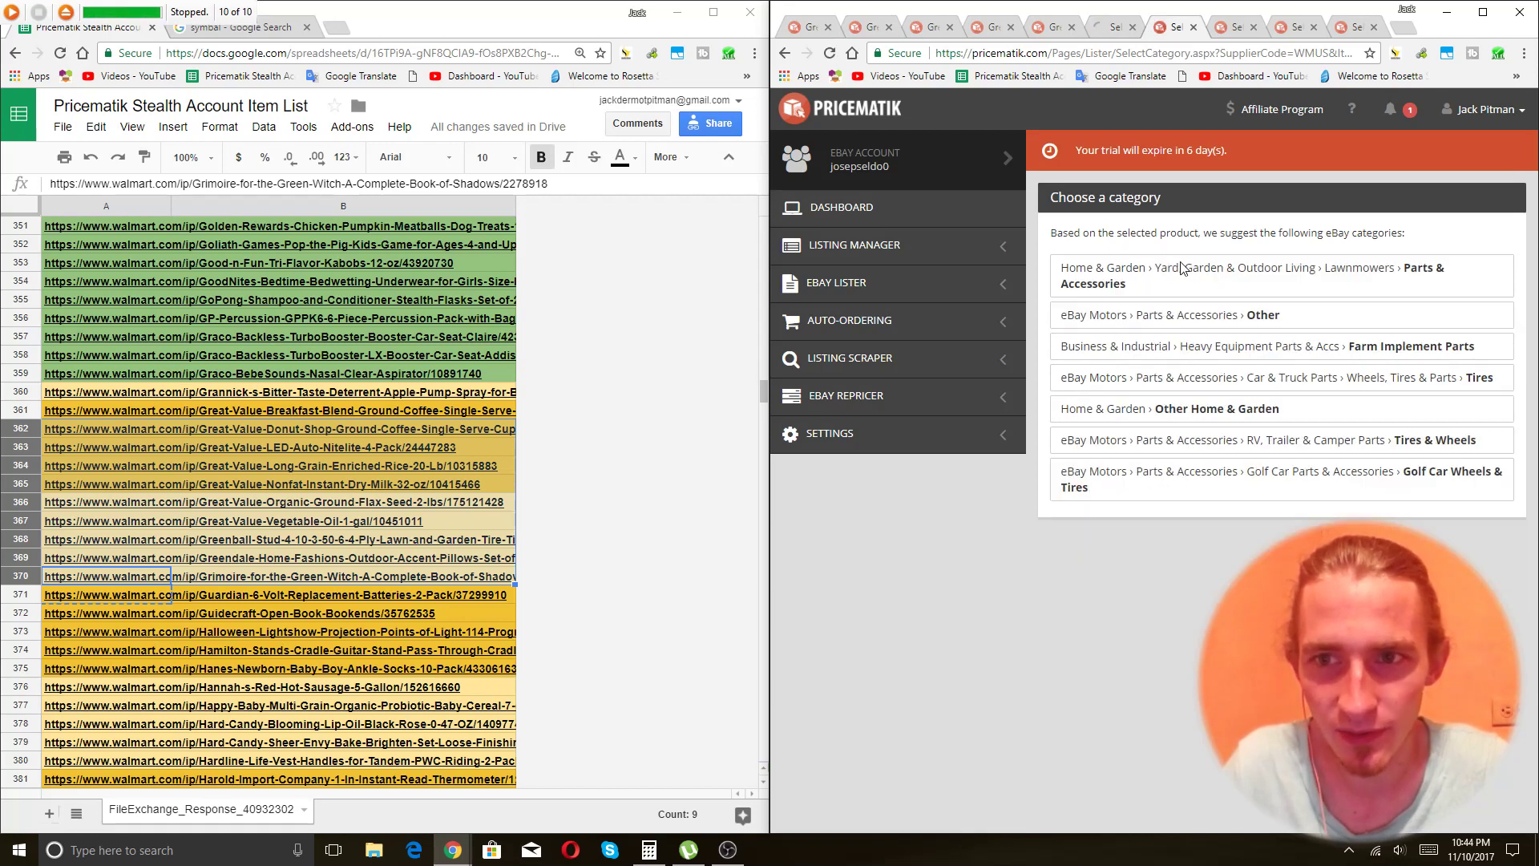
{"action": "left_click", "coordinate": [1198, 321]}
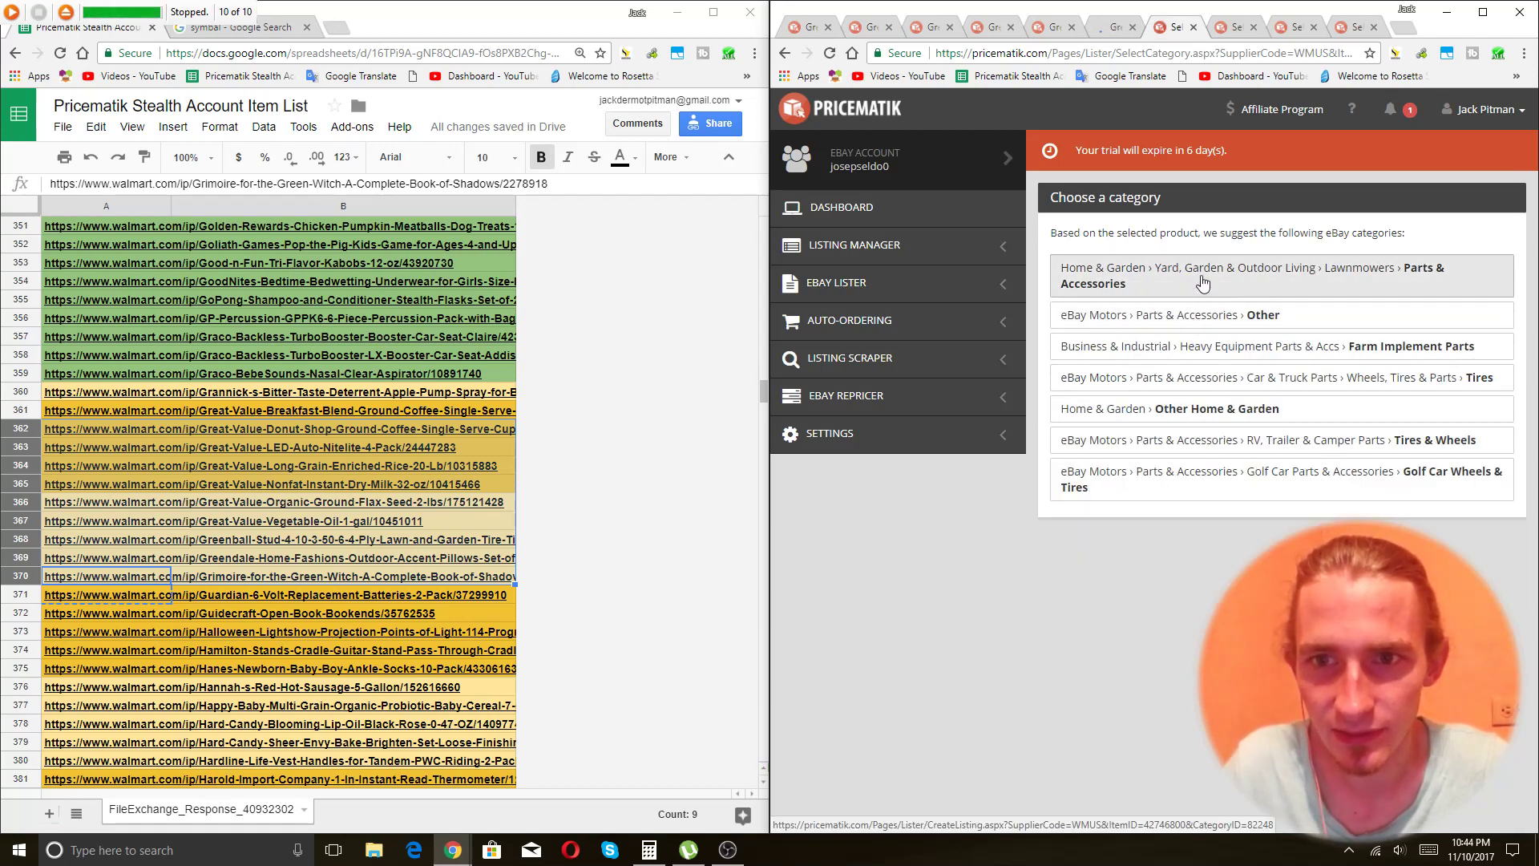
{"action": "key", "text": "ctrl+Tab"}
{"action": "left_click", "coordinate": [1203, 283]}
{"action": "key", "text": "ctrl+Tab"}
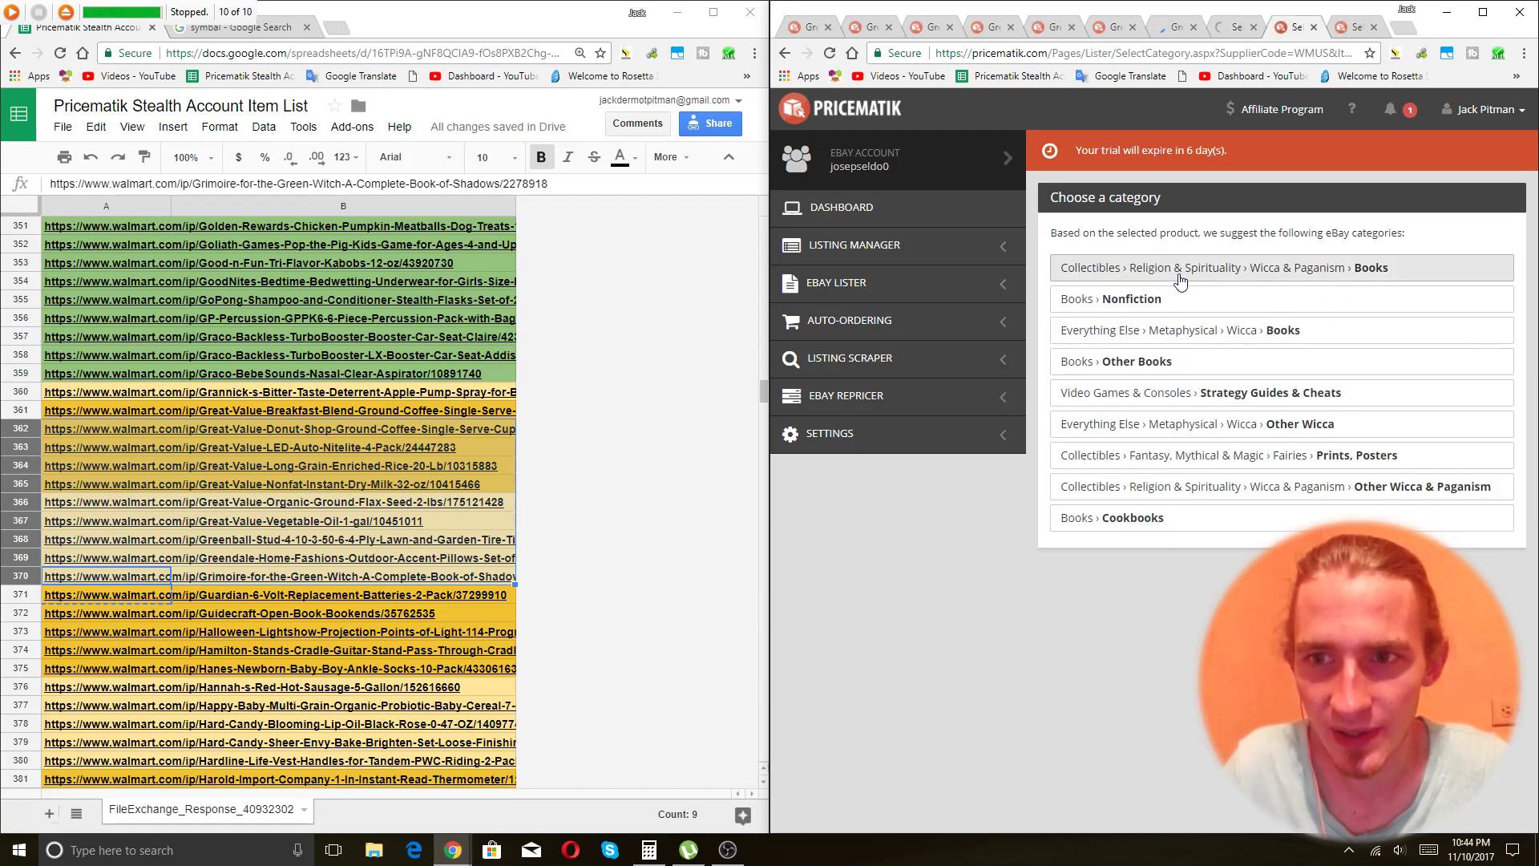
{"action": "left_click", "coordinate": [1215, 272]}
{"action": "key", "text": "ctrl+Tab"}
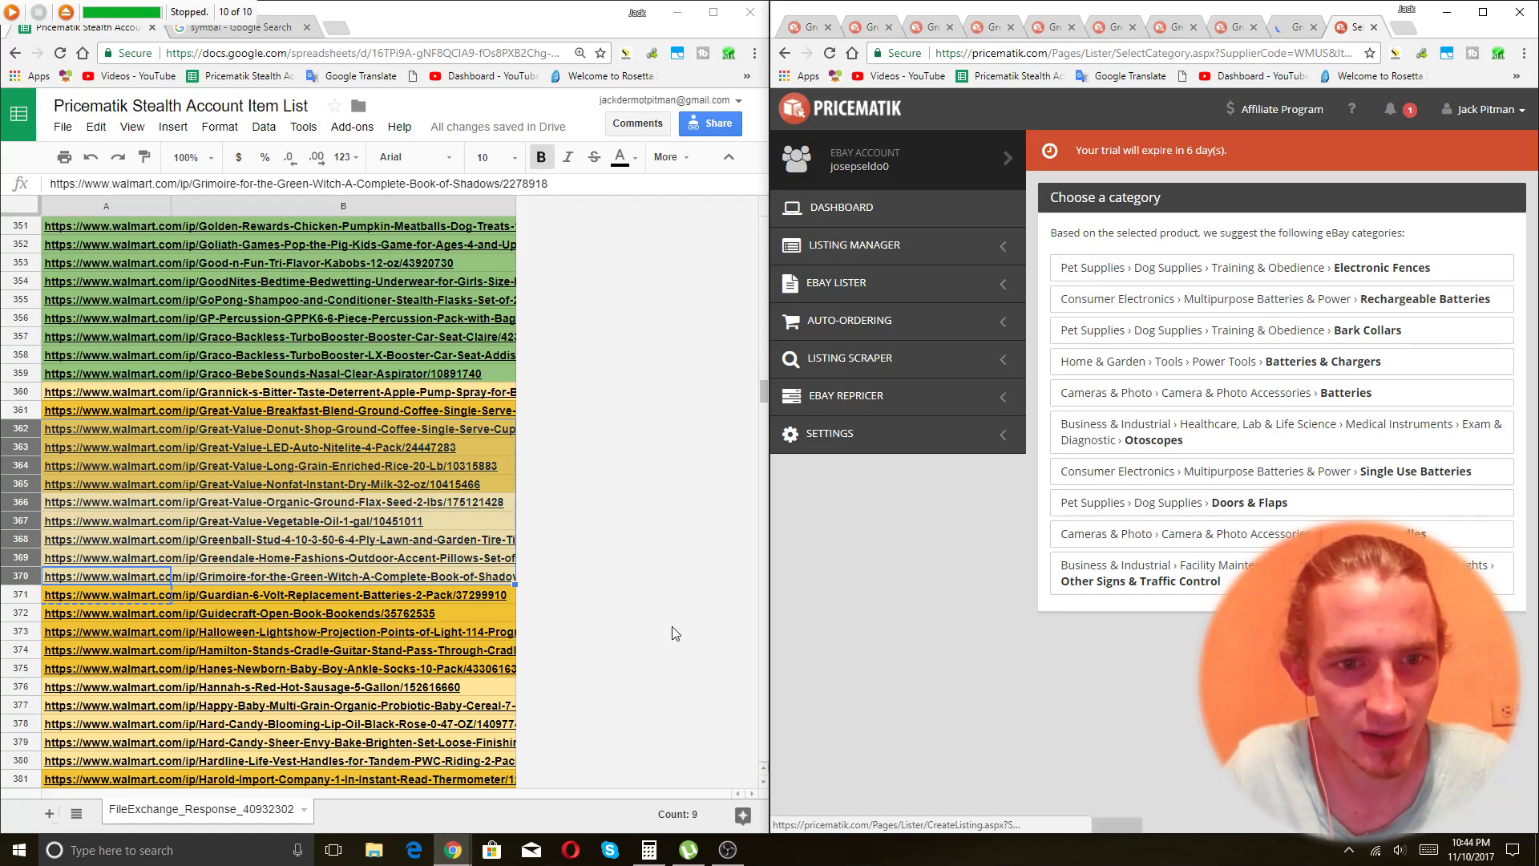
{"action": "left_click", "coordinate": [307, 597]}
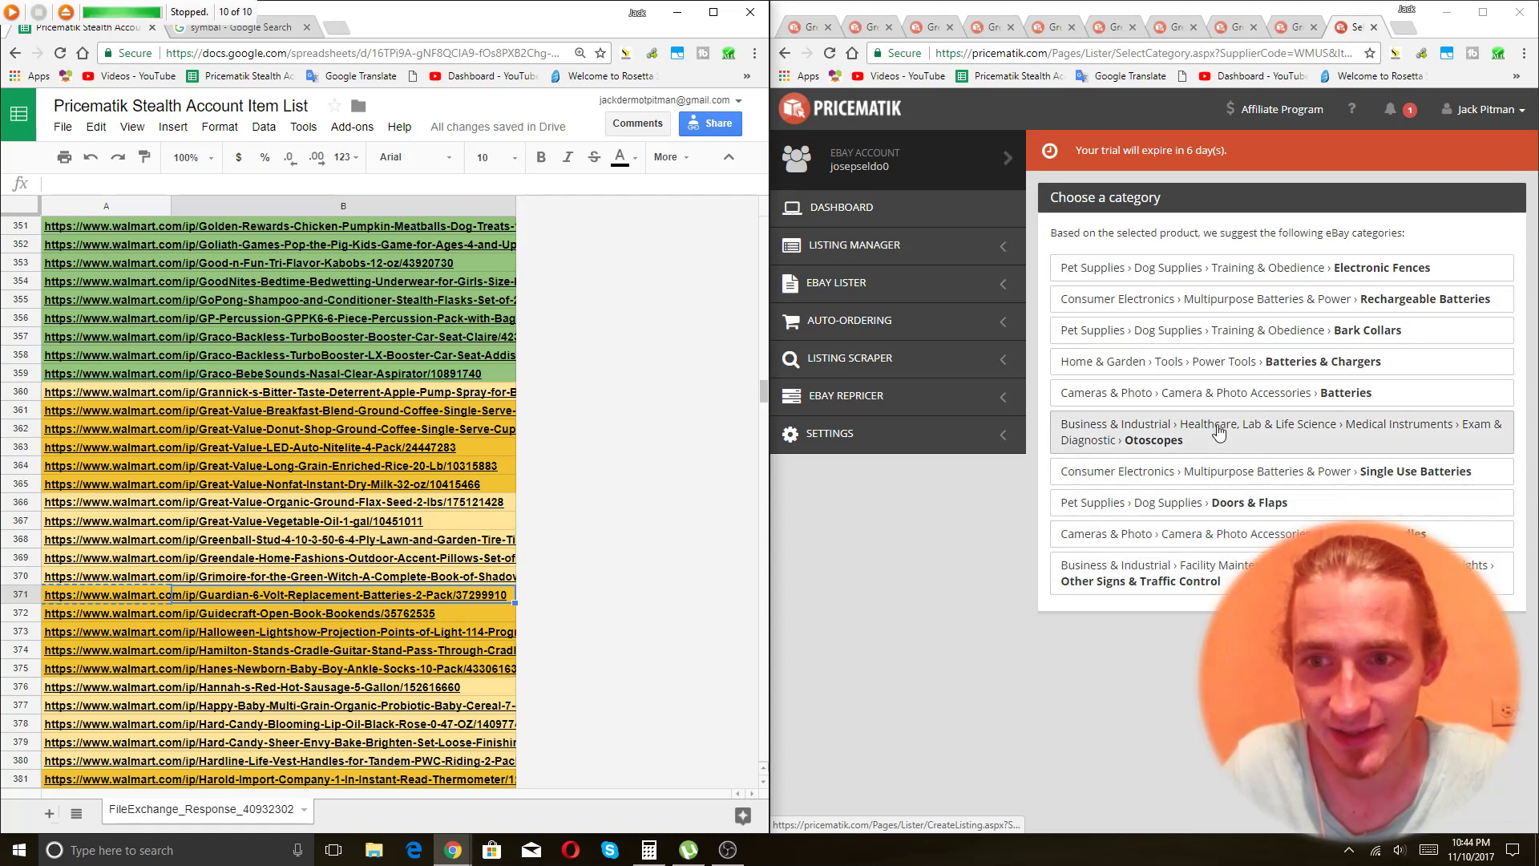
{"action": "left_click", "coordinate": [1223, 267]}
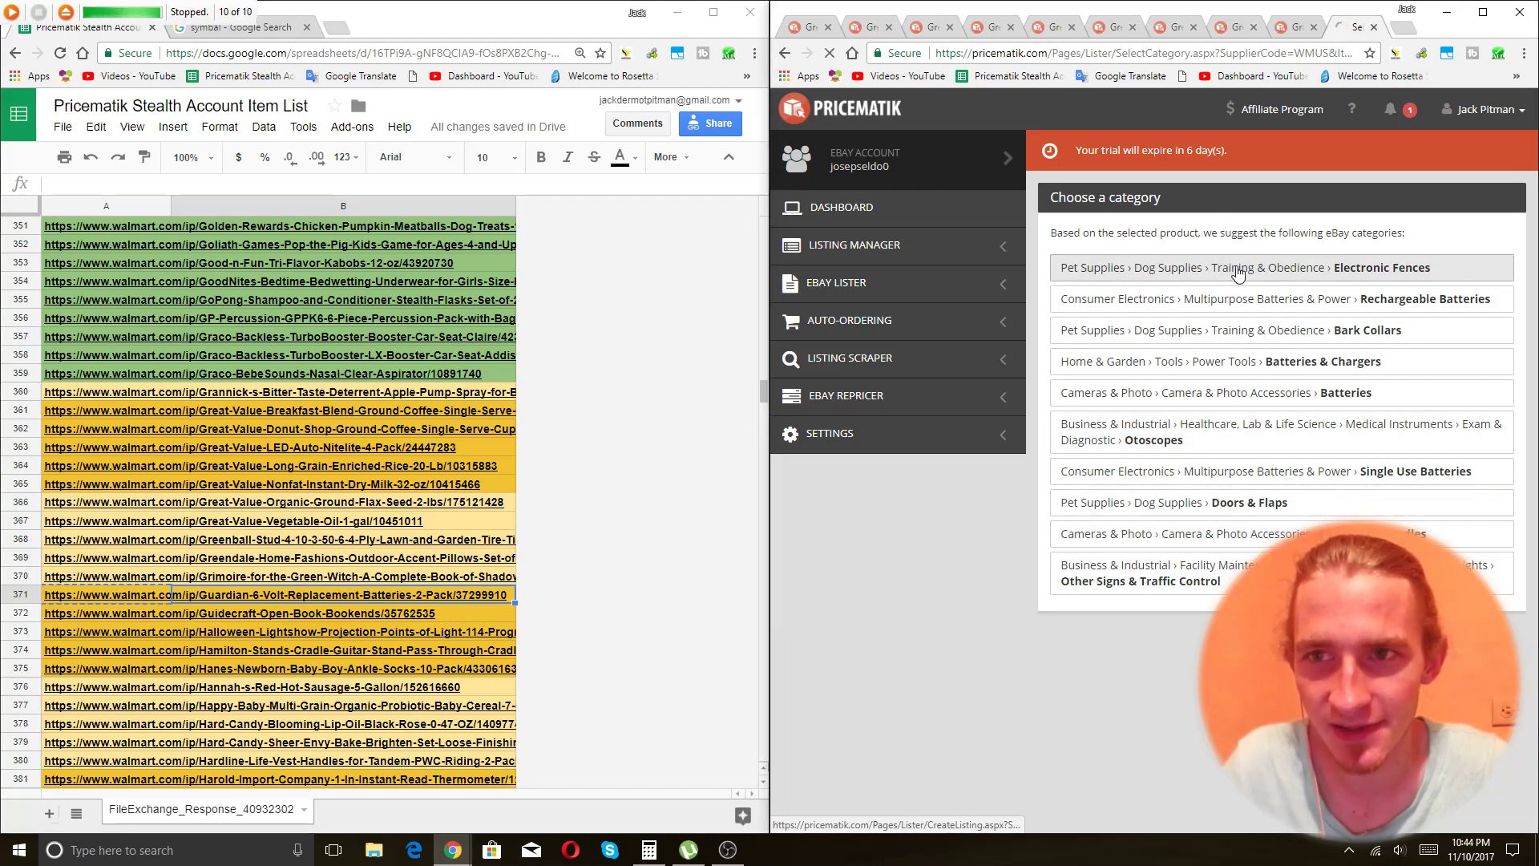
Select rows 360–371, reset their text colour to black, and fill them green.
{"action": "left_click", "coordinate": [26, 600]}
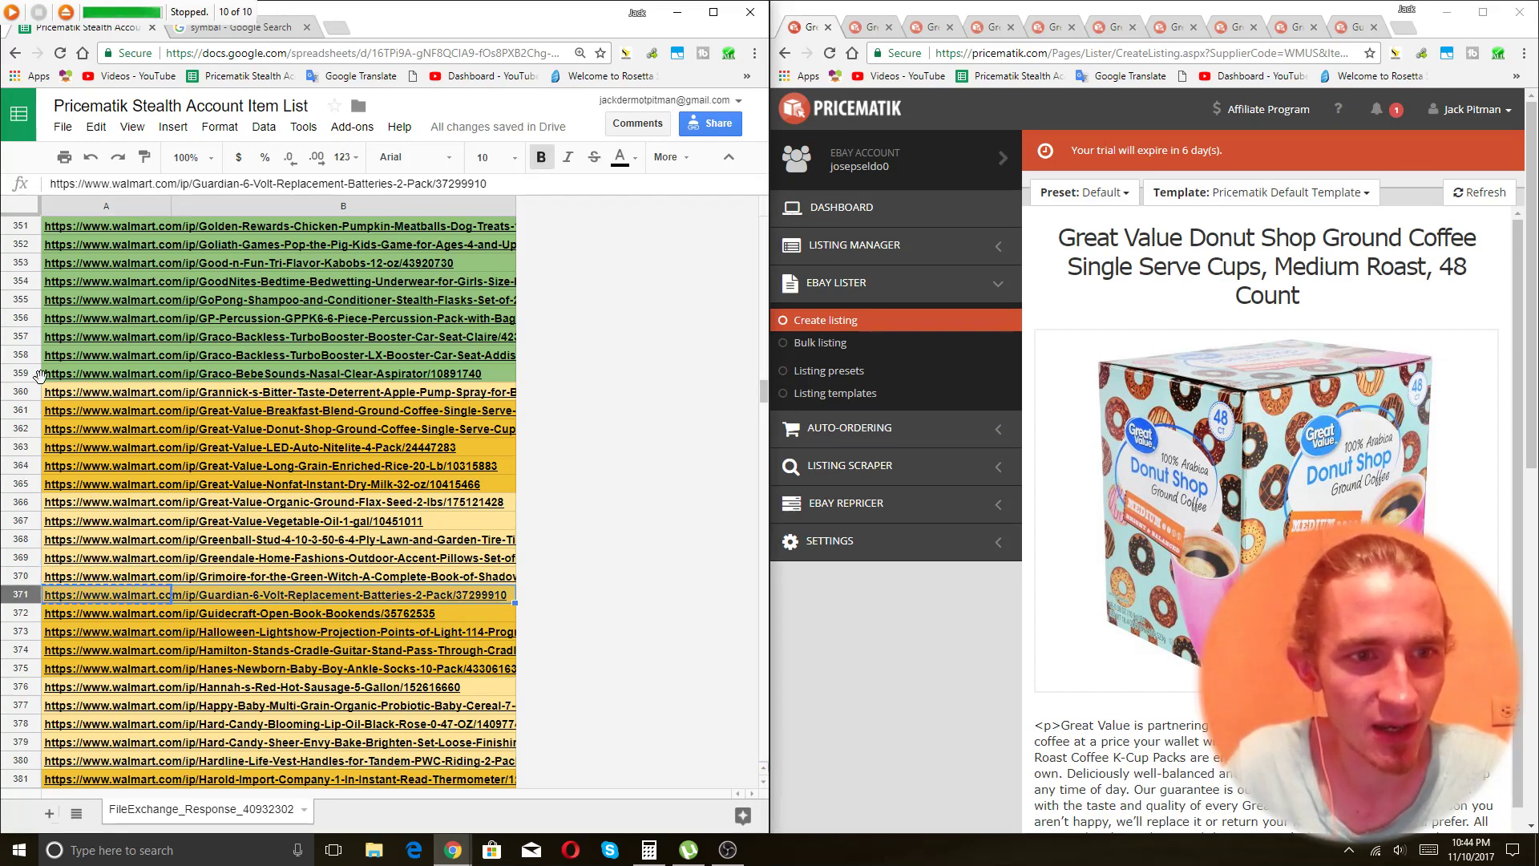
{"action": "left_click", "coordinate": [23, 391], "text": "shift"}
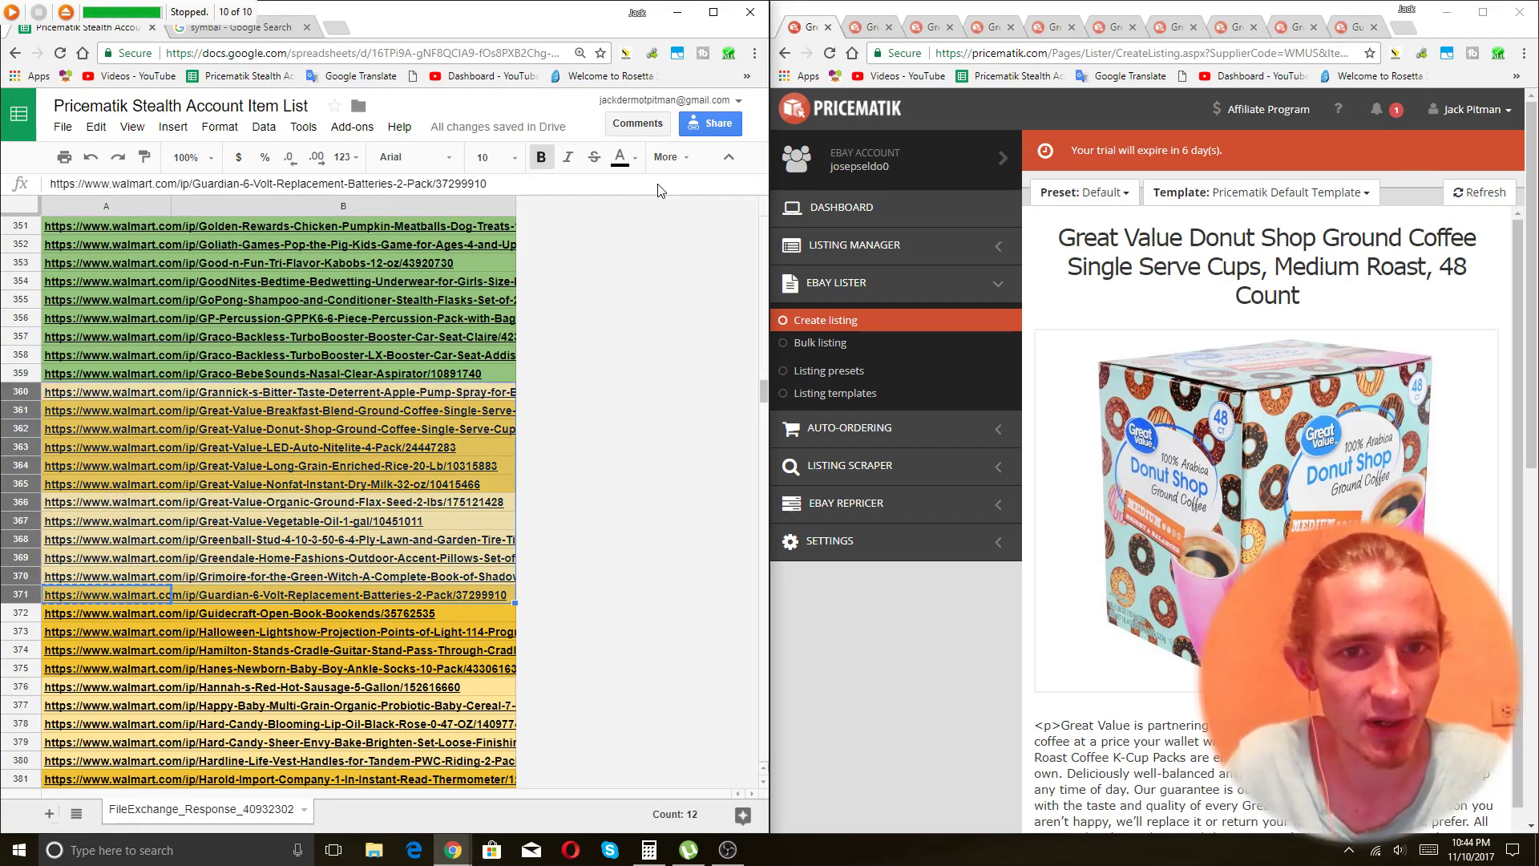
{"action": "left_click", "coordinate": [634, 162]}
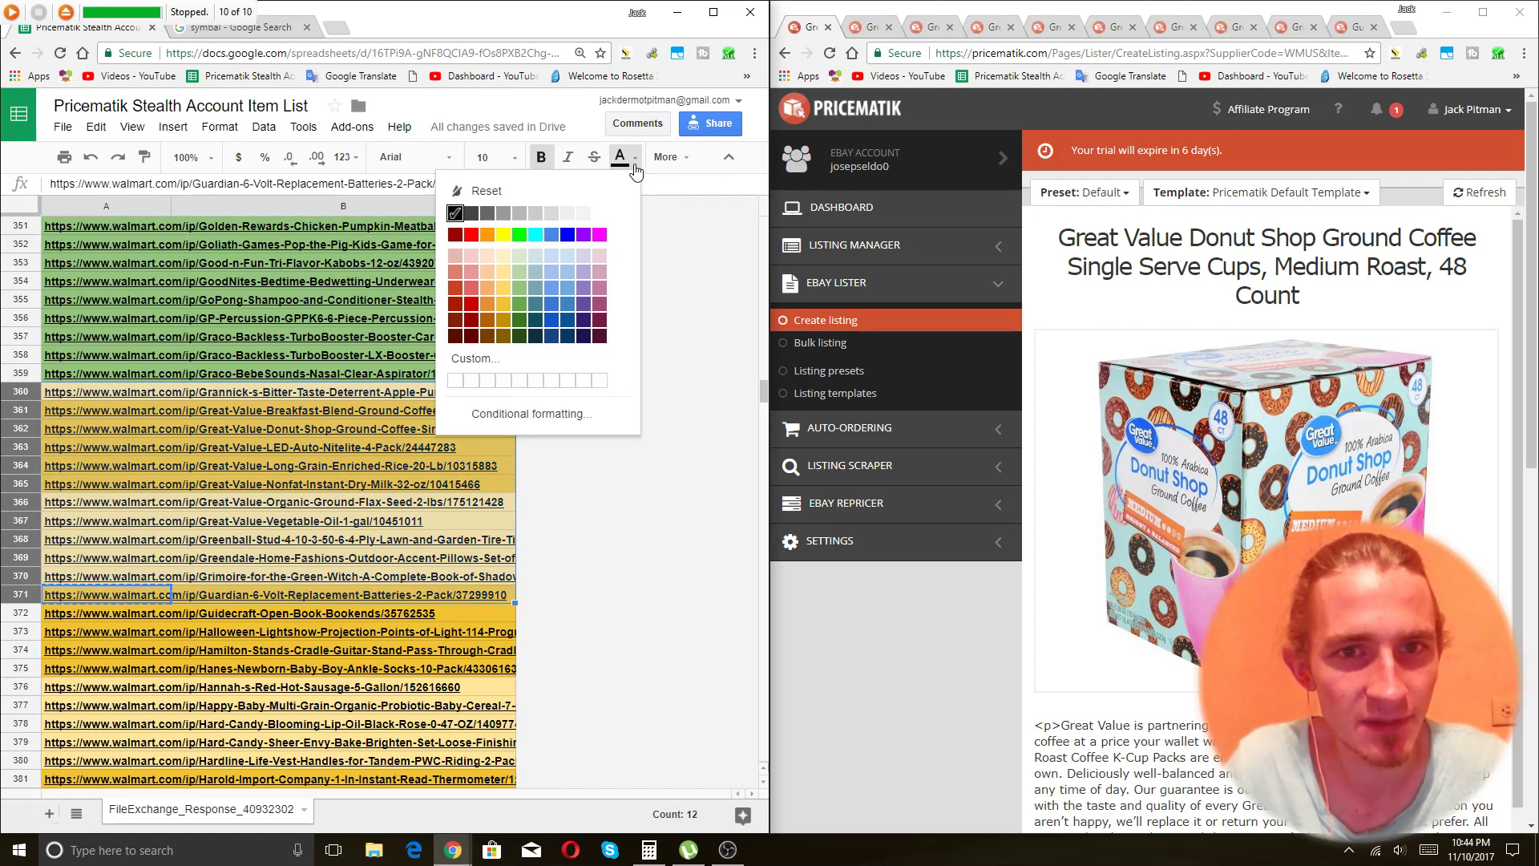
{"action": "left_click", "coordinate": [522, 288]}
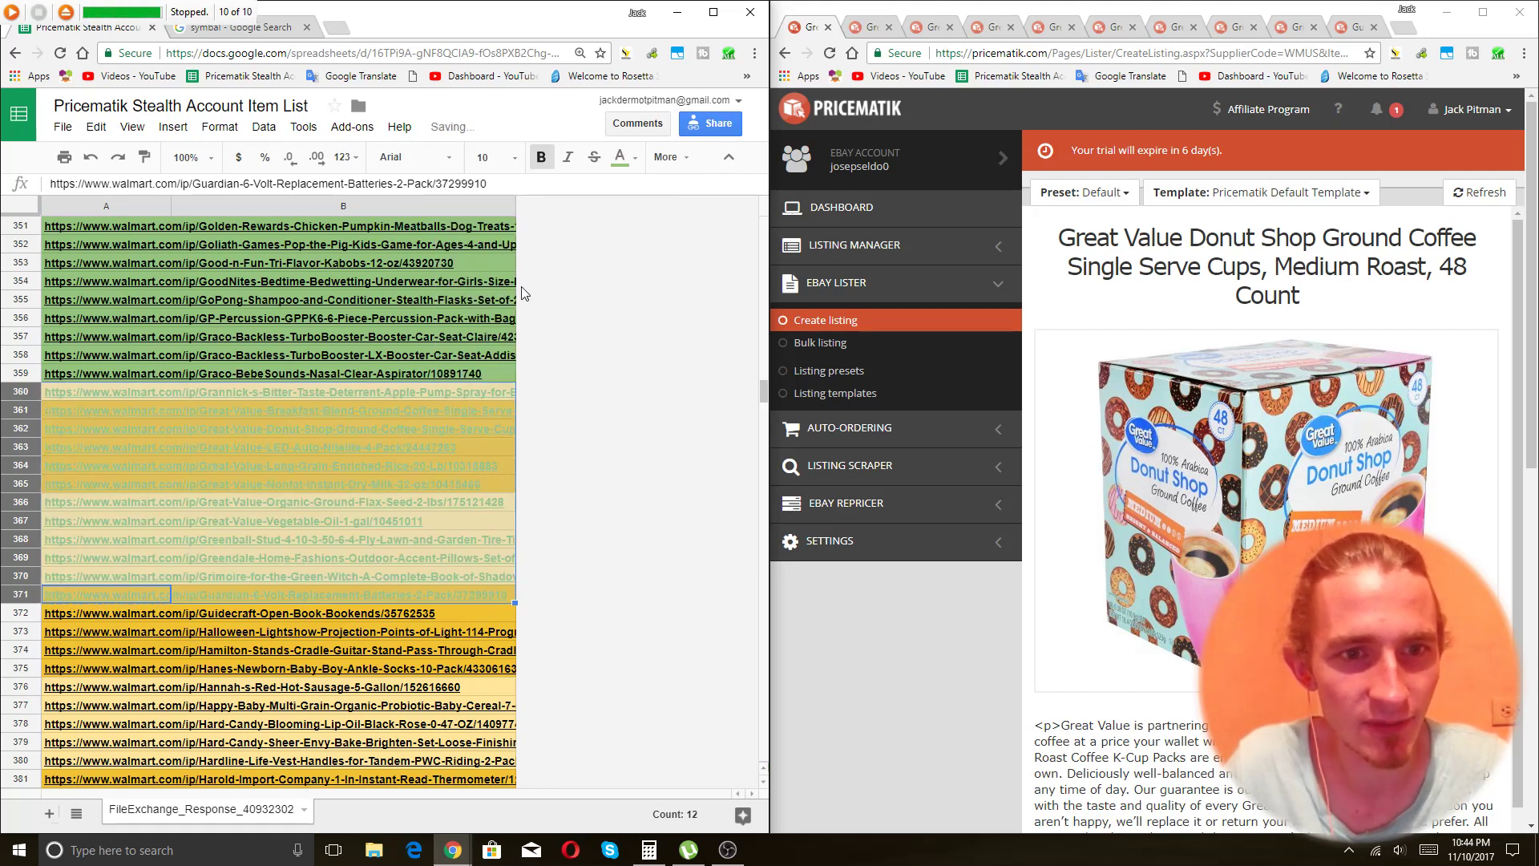
{"action": "left_click", "coordinate": [634, 158]}
{"action": "left_click", "coordinate": [456, 214]}
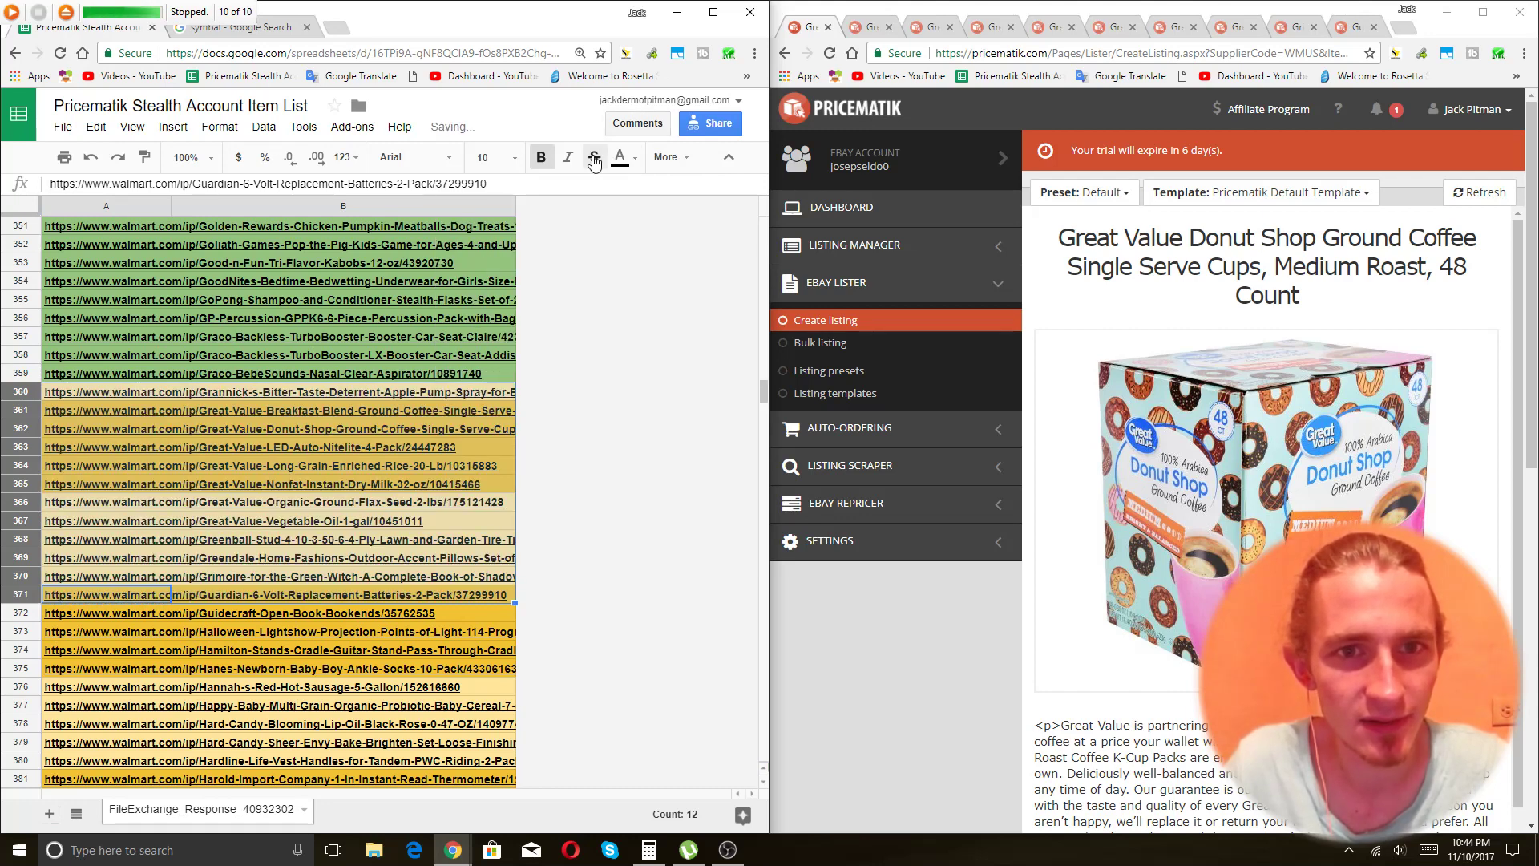
{"action": "left_click", "coordinate": [668, 157]}
{"action": "left_click", "coordinate": [301, 190]}
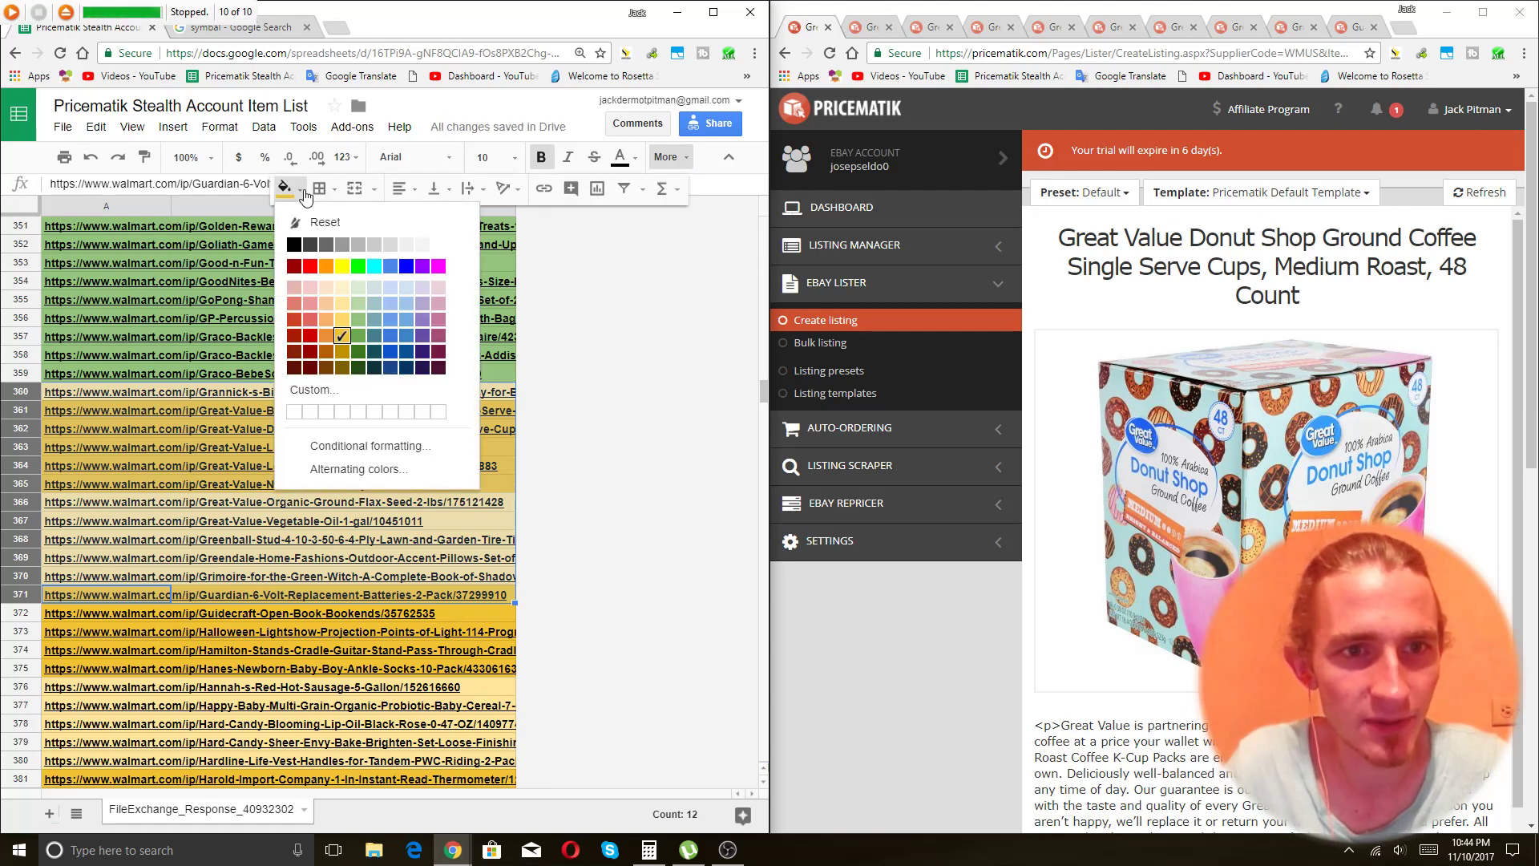
{"action": "left_click", "coordinate": [360, 320]}
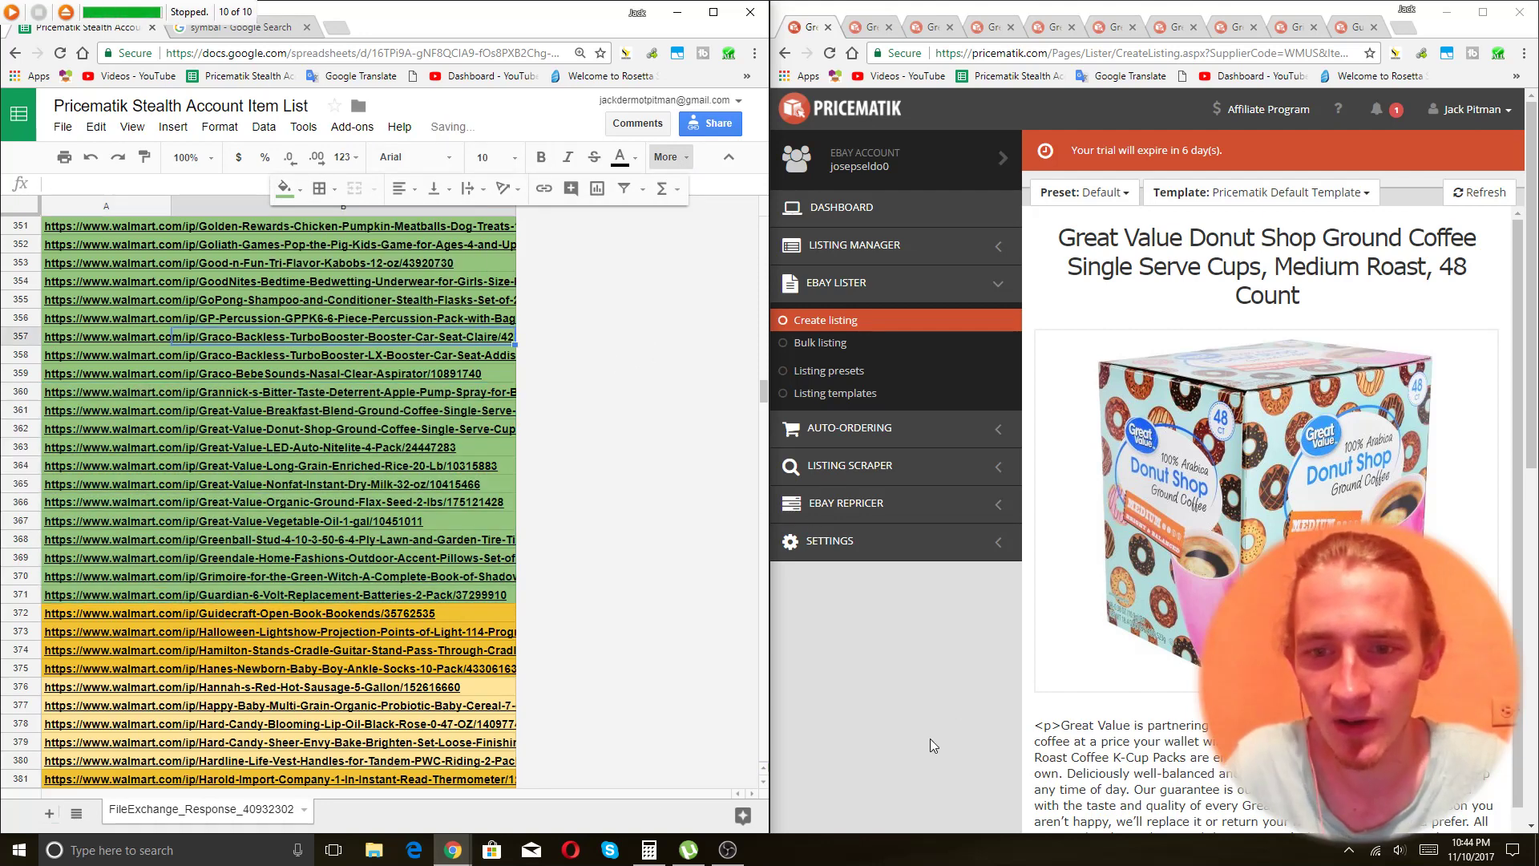
{"action": "left_click", "coordinate": [1227, 417]}
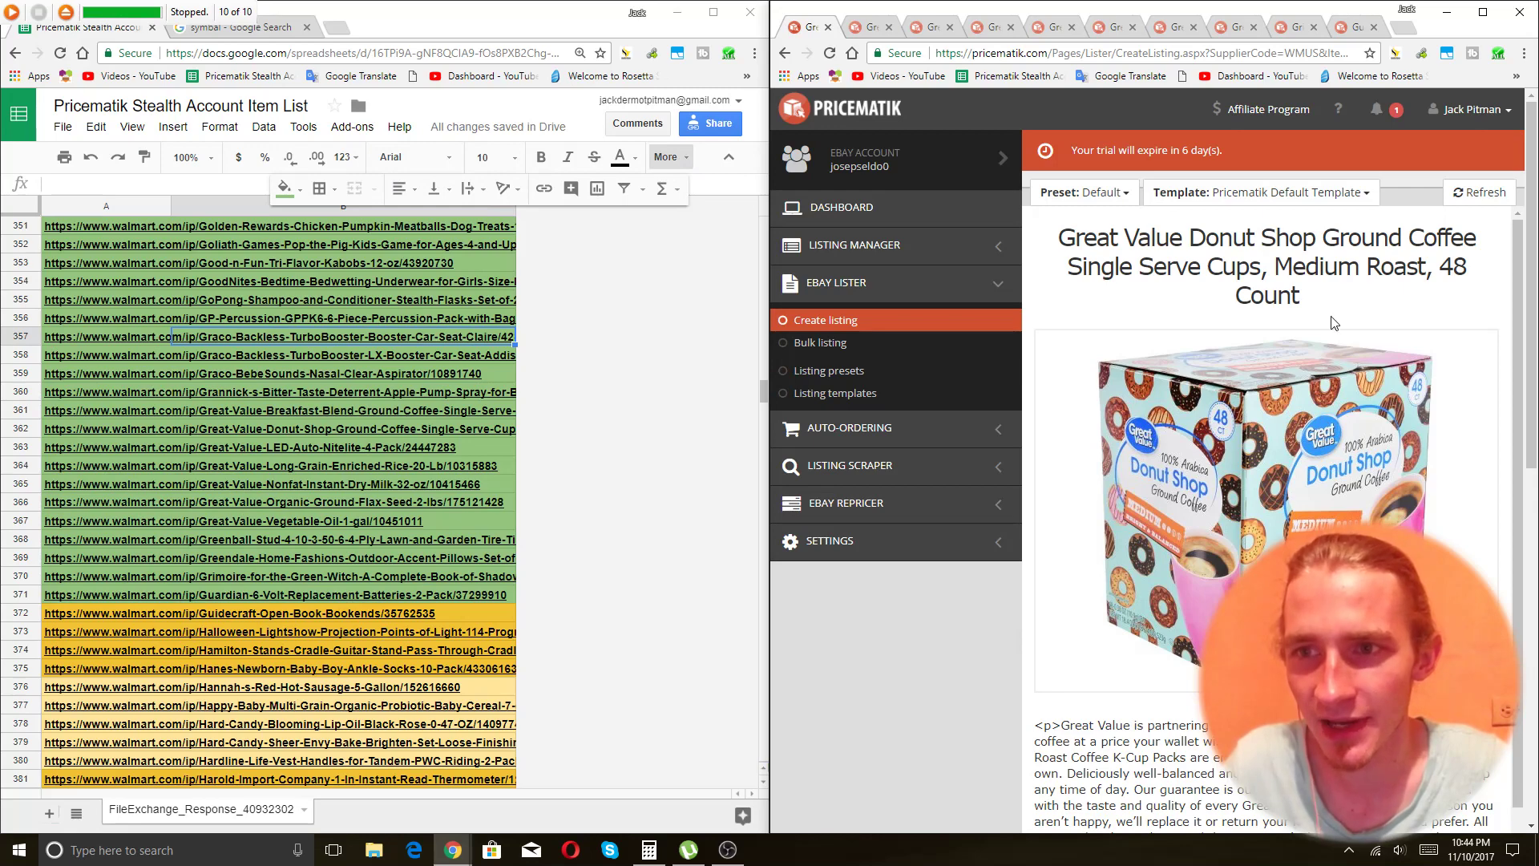
Zoom out the listing form and publish the coffee listing to eBay.
{"action": "scroll", "coordinate": [1349, 388], "scroll_direction": "down", "scroll_amount": 1}
{"action": "key", "text": "ctrl+minus"}
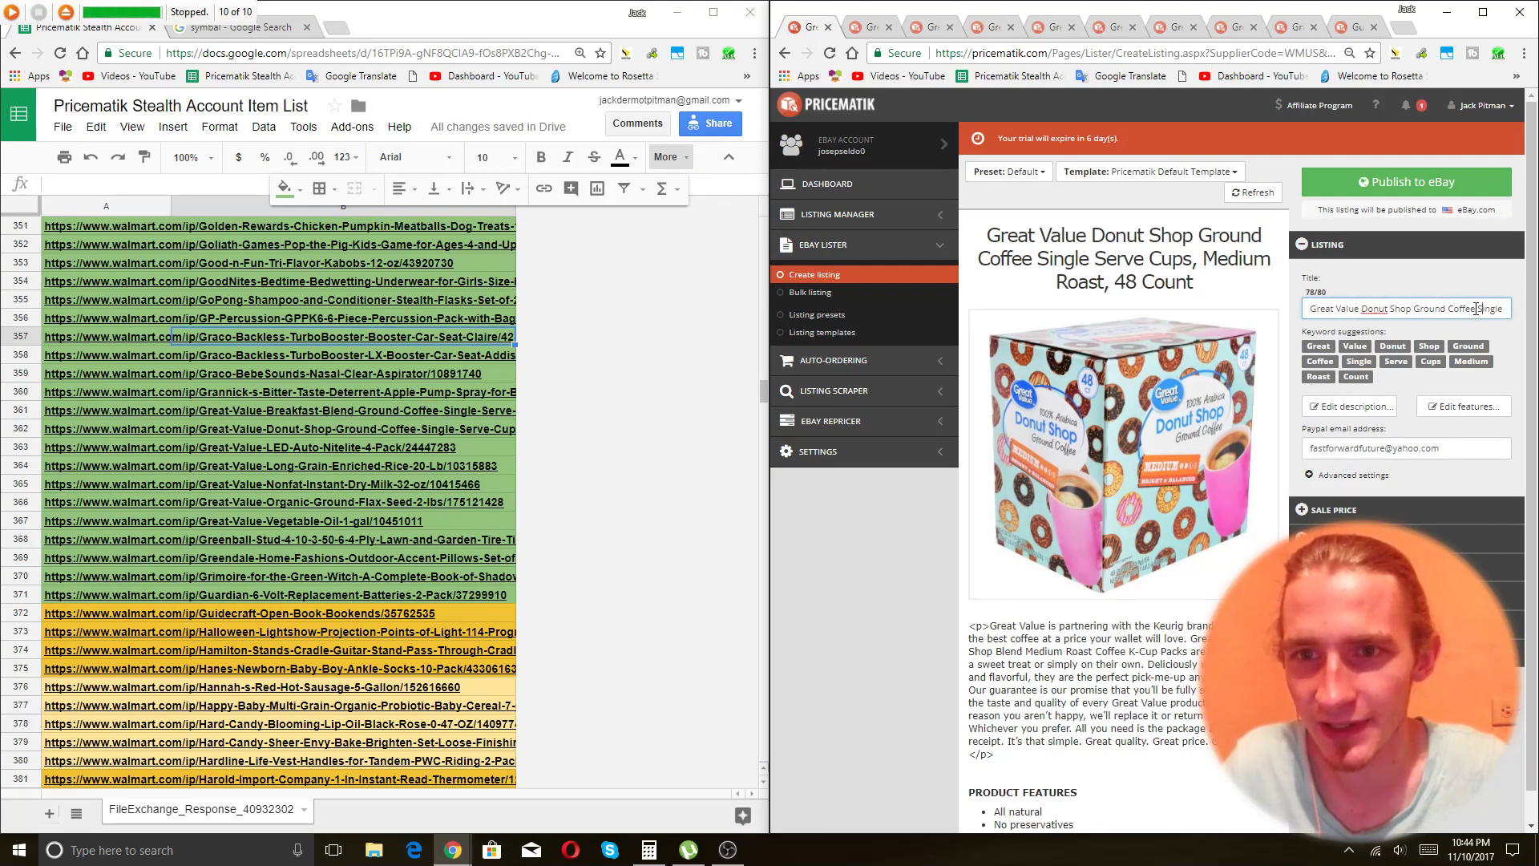
{"action": "left_click", "coordinate": [1392, 183]}
Retitle the Nitelite listing to lead with 4 Pack, adding Soft Light and Automatic Light Sensor, then publish.
{"action": "key", "text": "ctrl+Tab"}
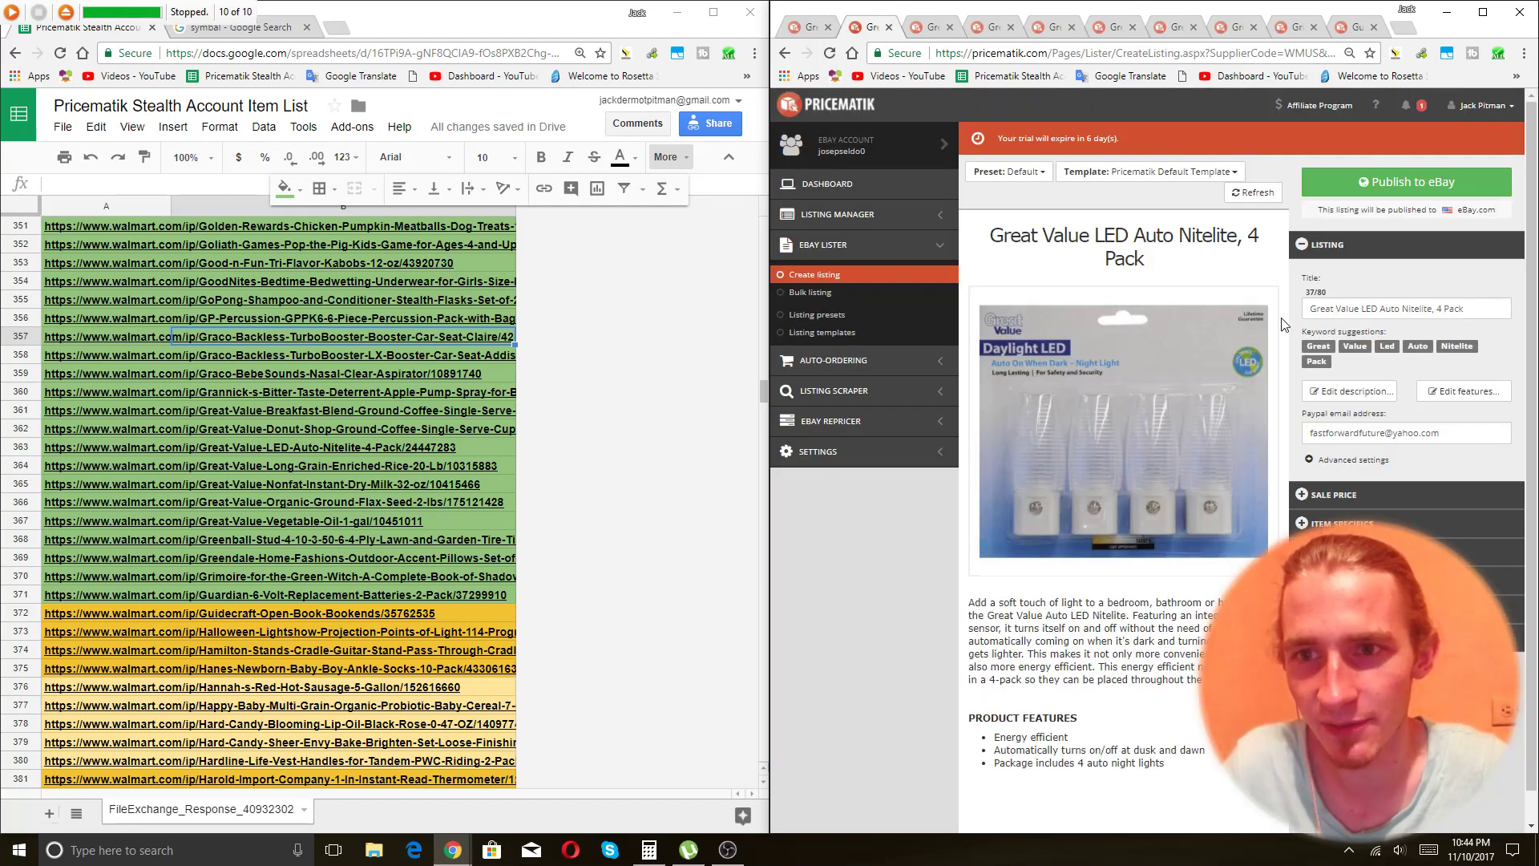
{"action": "left_click", "coordinate": [1495, 314]}
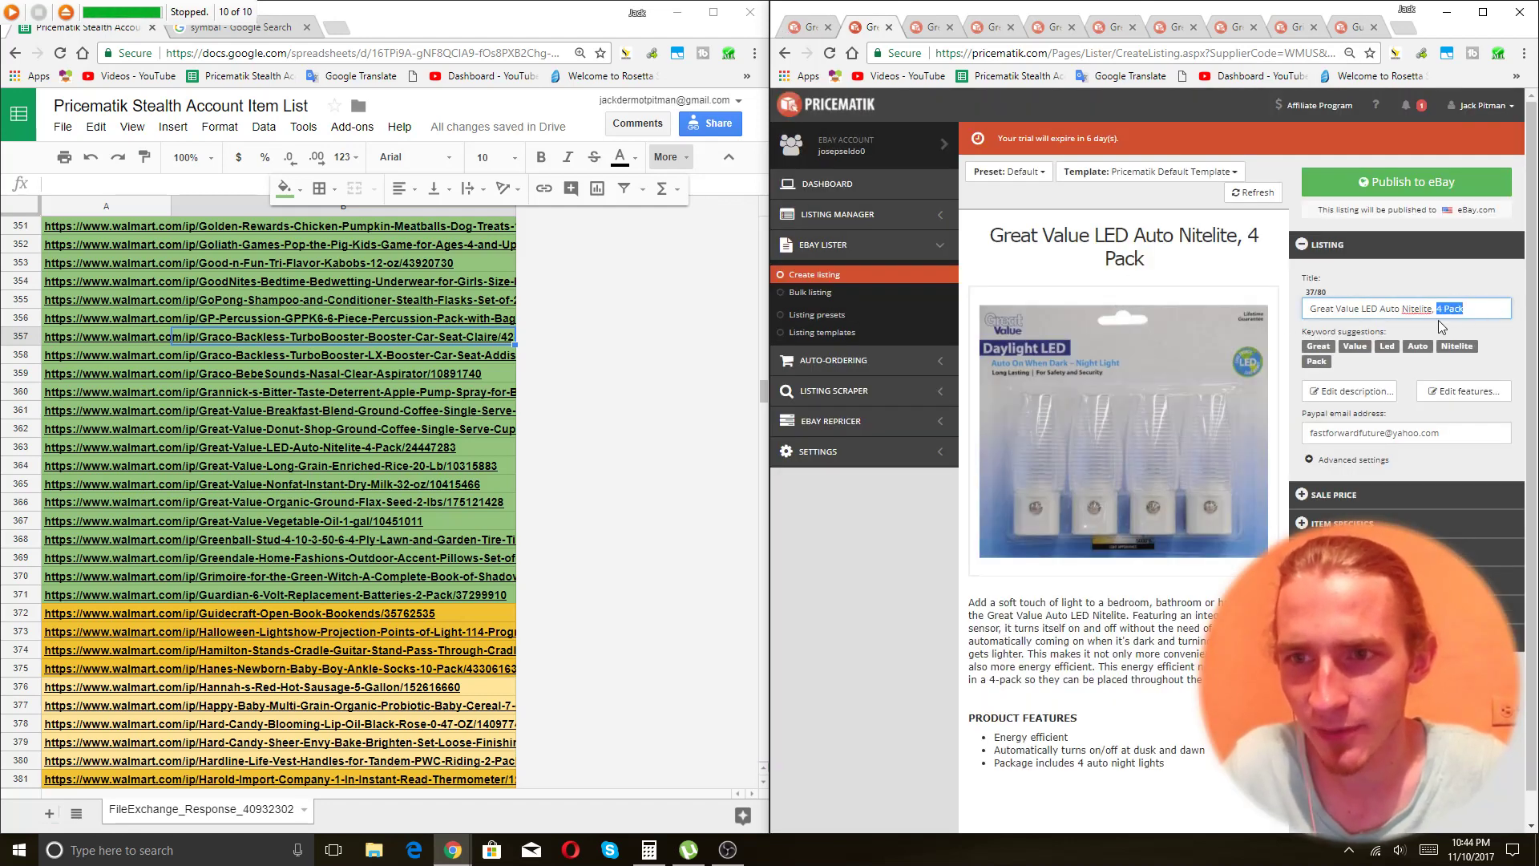
{"action": "key", "text": "BackSpace"}
{"action": "key", "text": "BackSpace"}
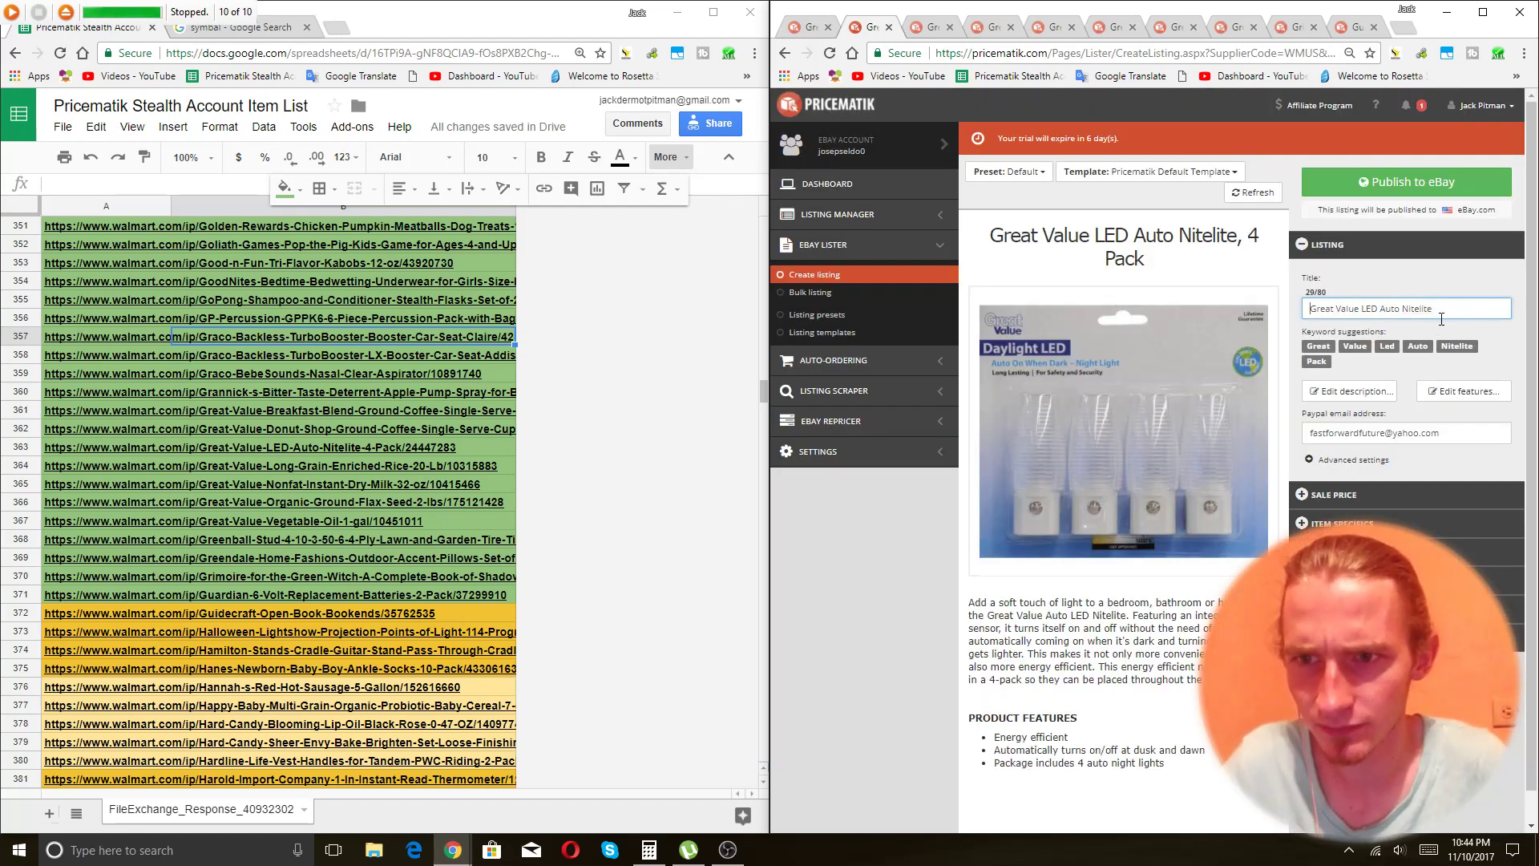
{"action": "type", "text": "4 Pack "}
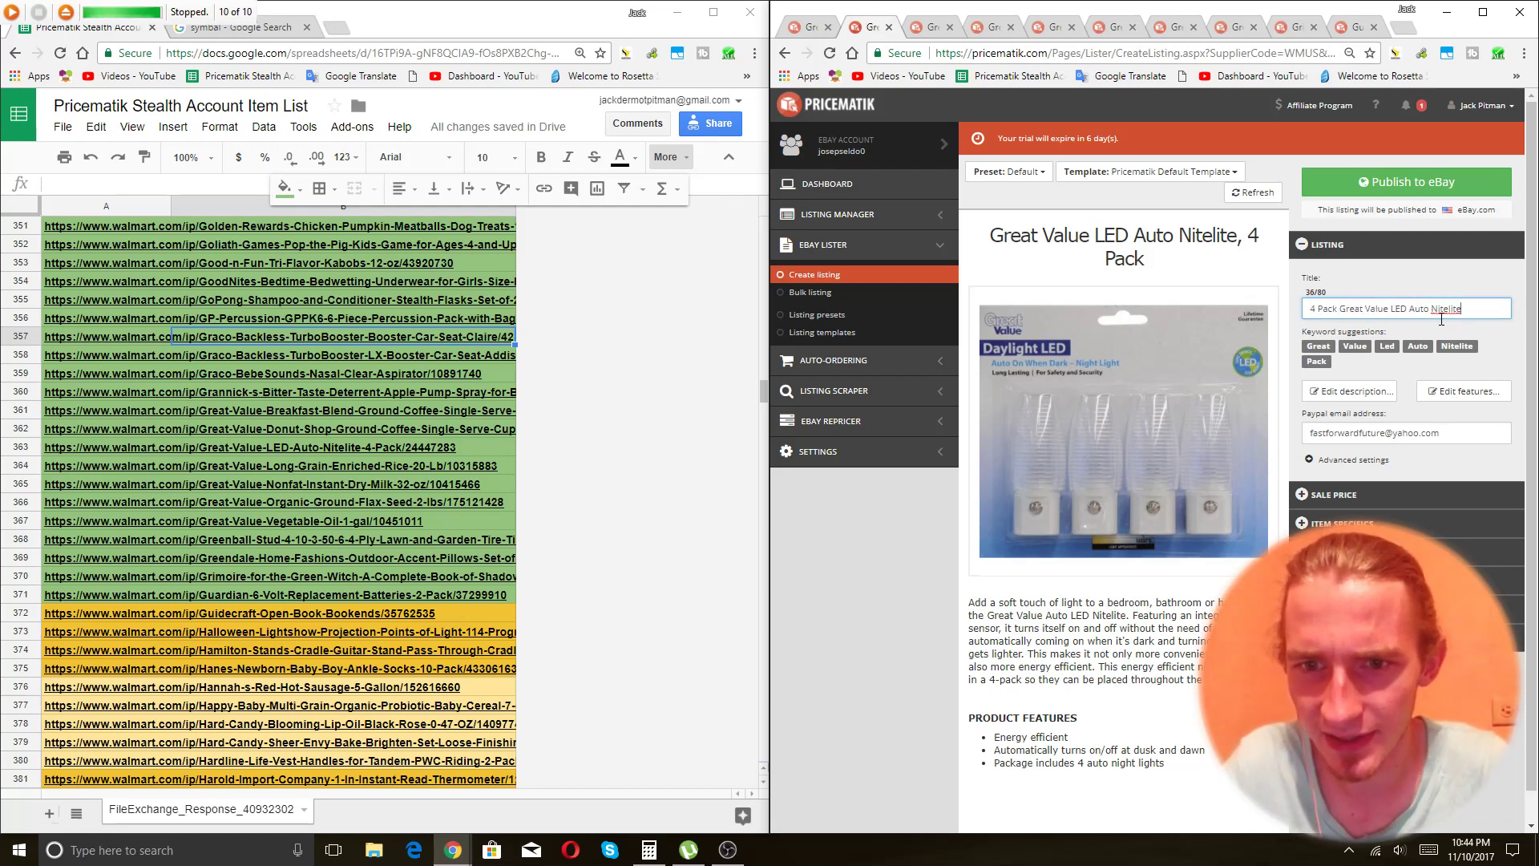
{"action": "type", "text": " Soft L"}
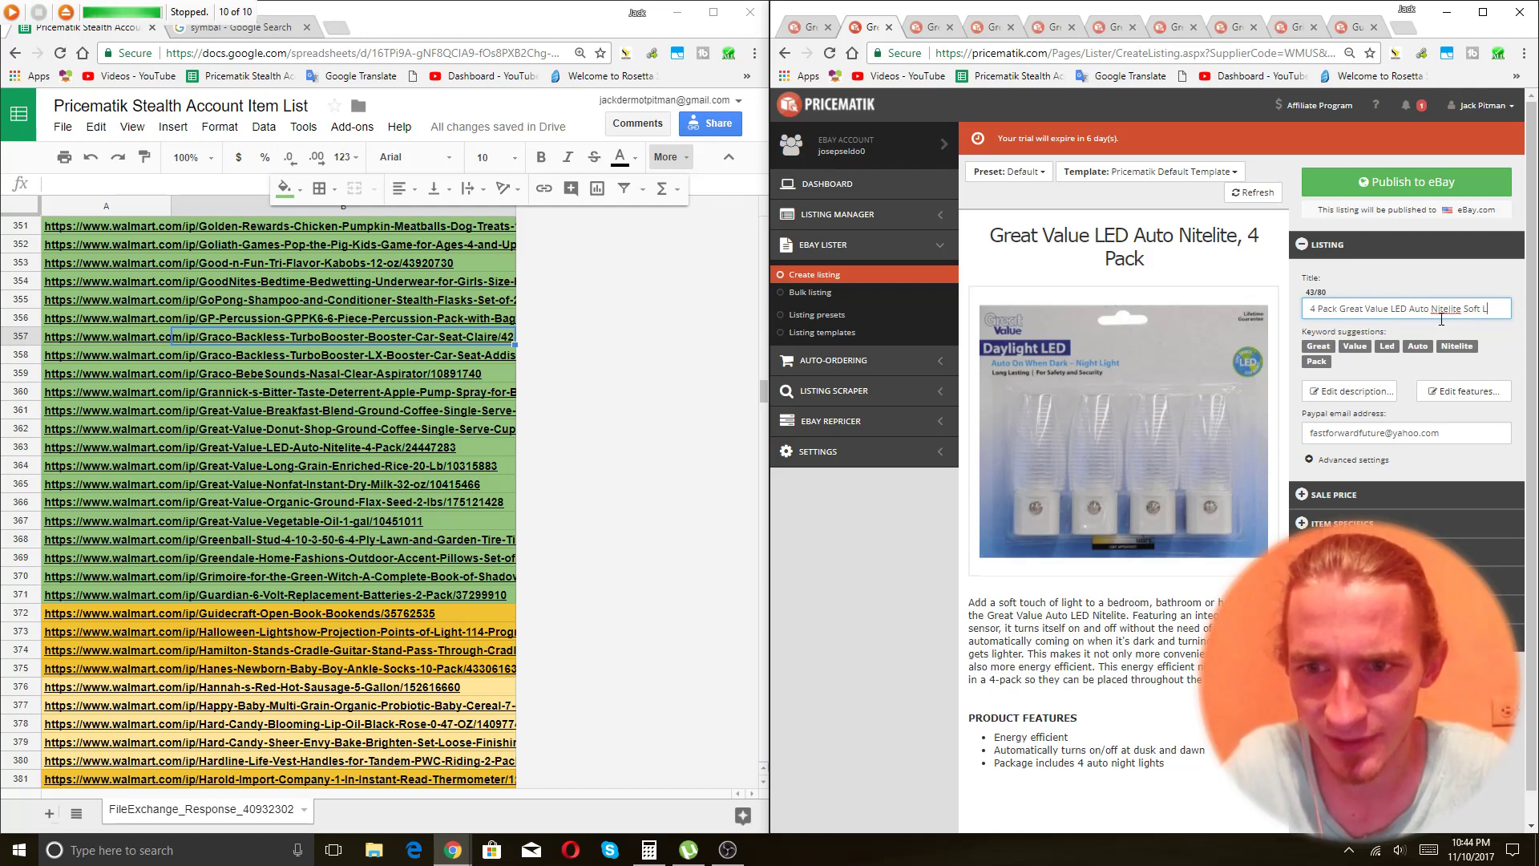
{"action": "type", "text": "ight"}
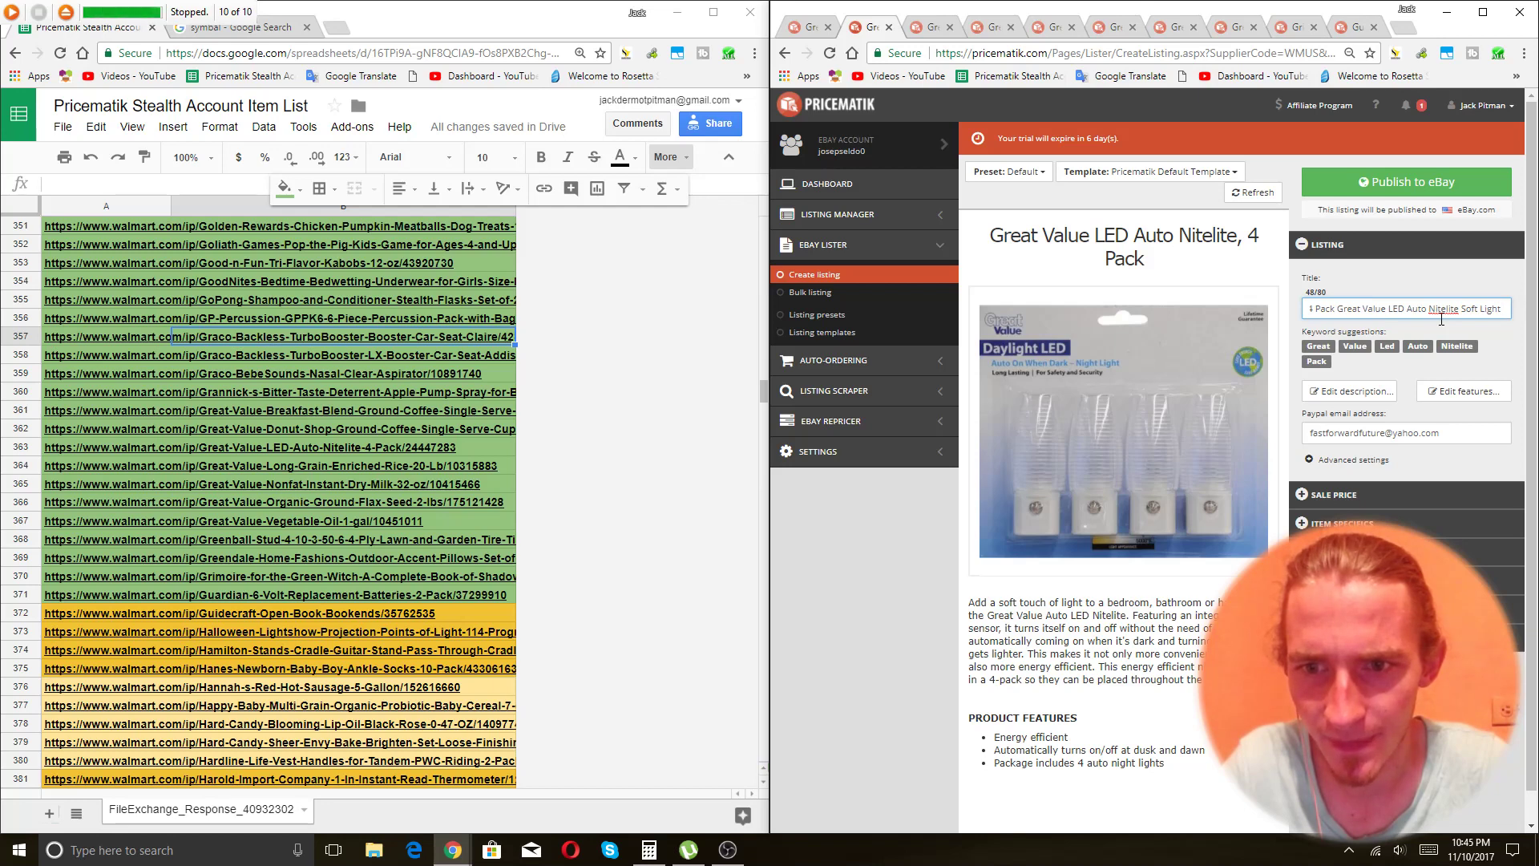
{"action": "type", "text": "Automa"}
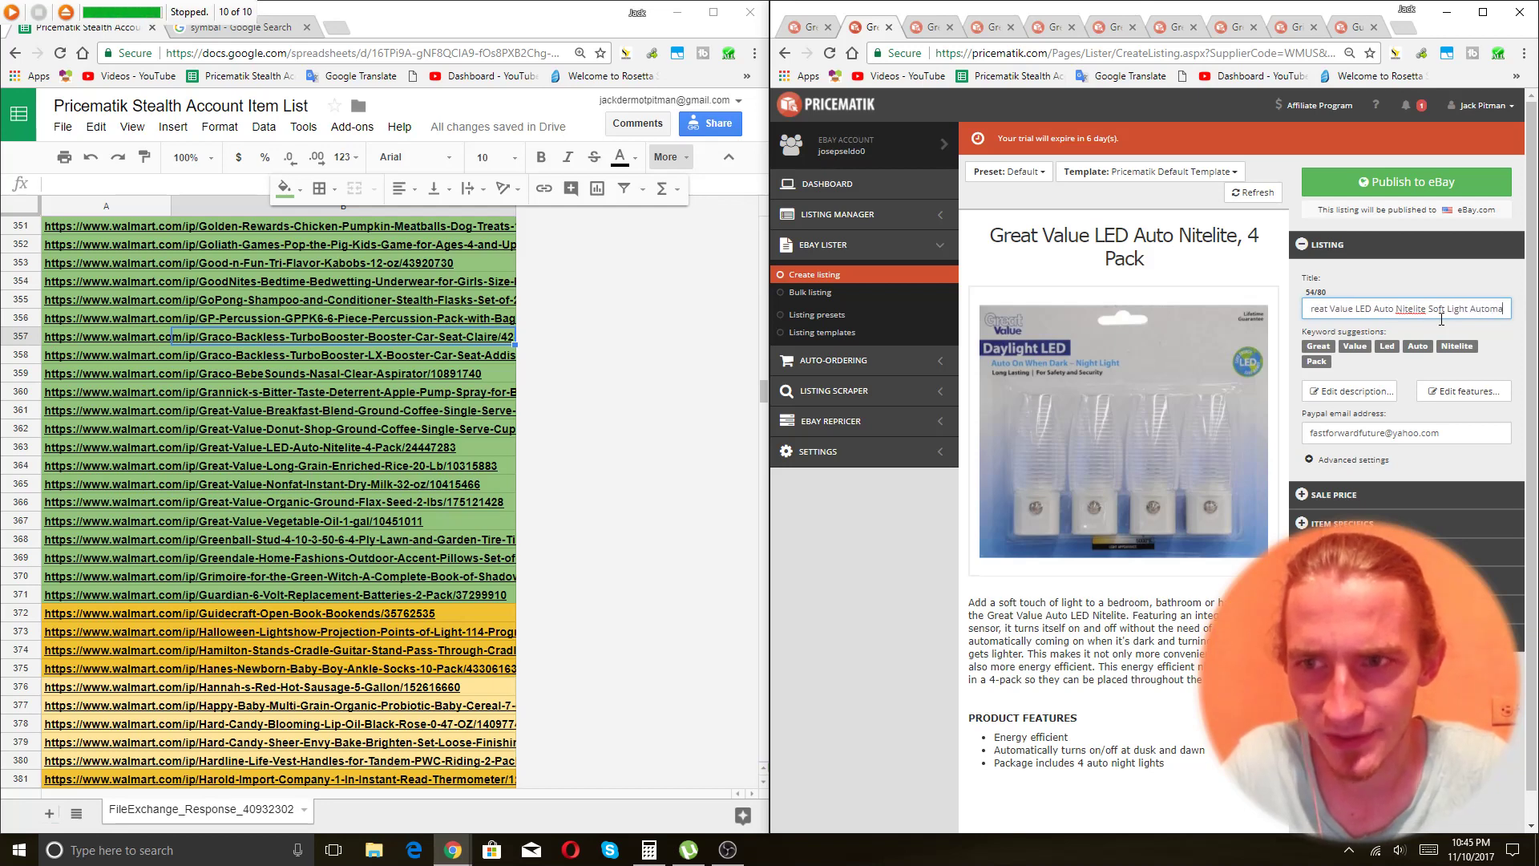
{"action": "type", "text": "tic Lig"}
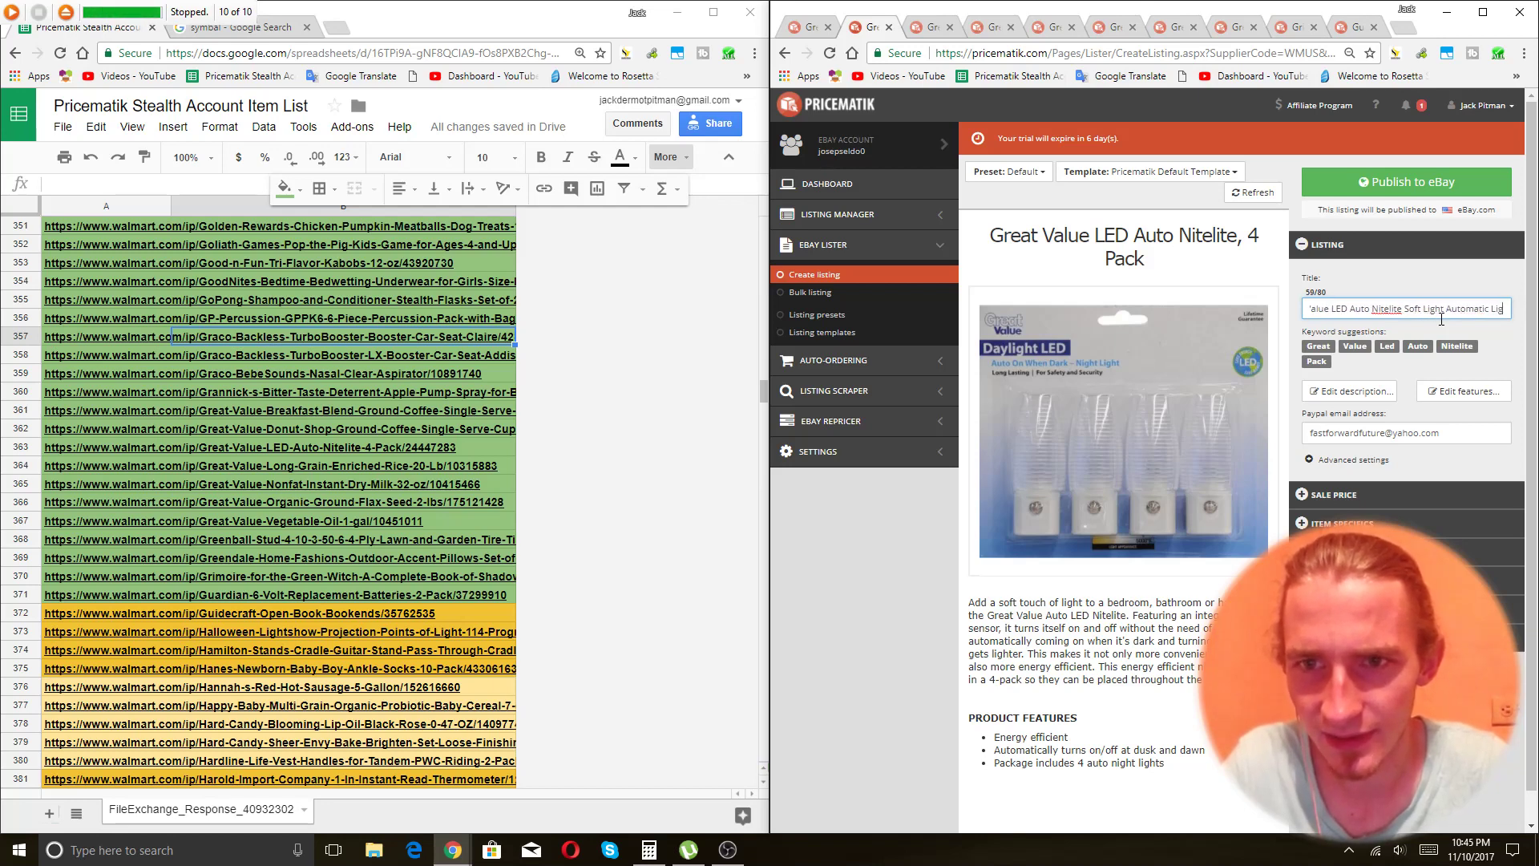
{"action": "type", "text": "ht Sensor"}
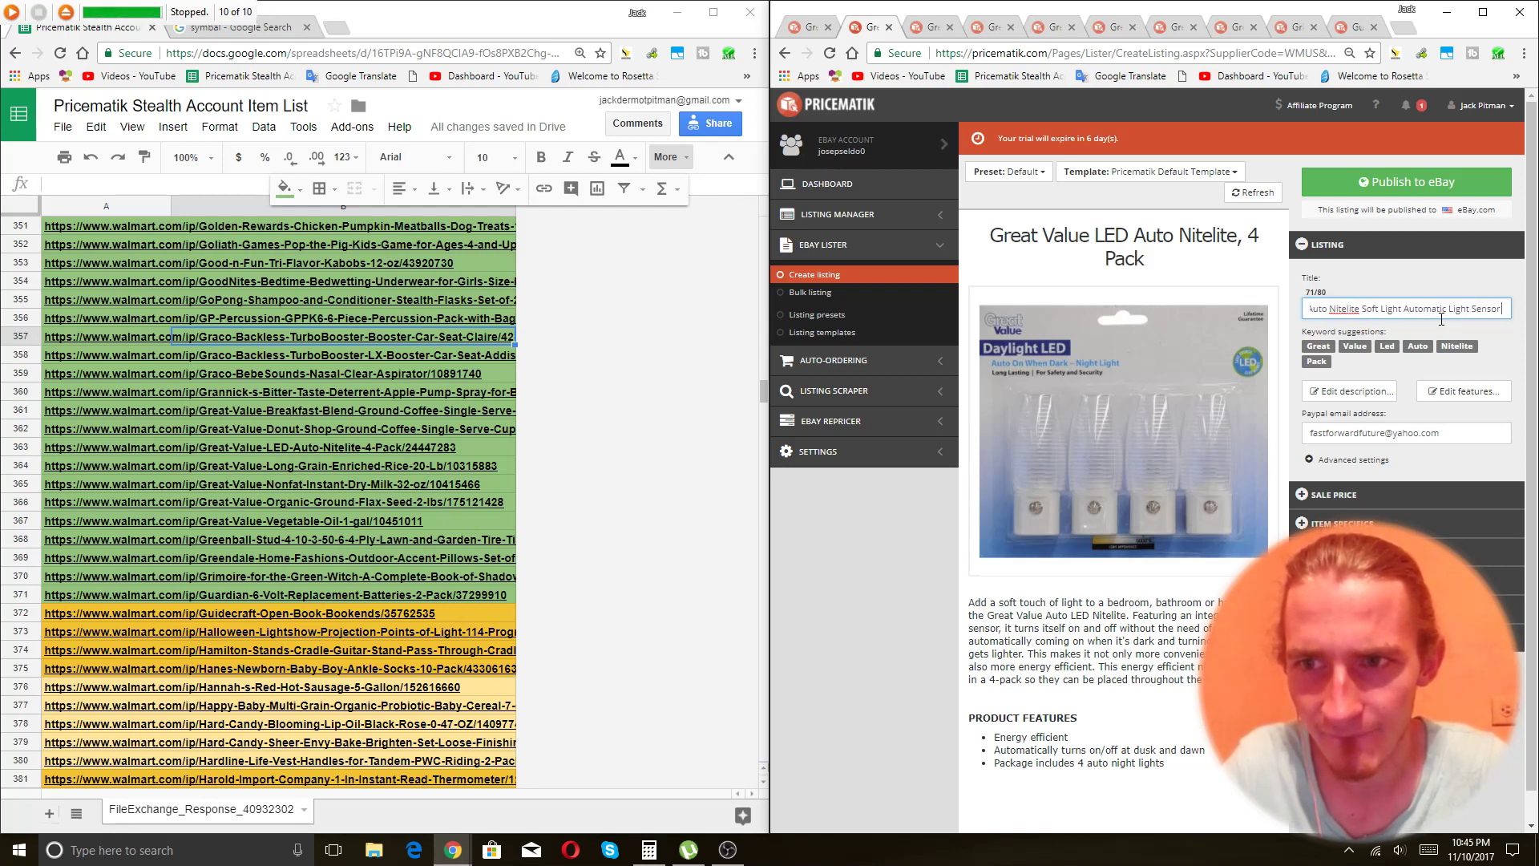
{"action": "key", "text": "BackSpace"}
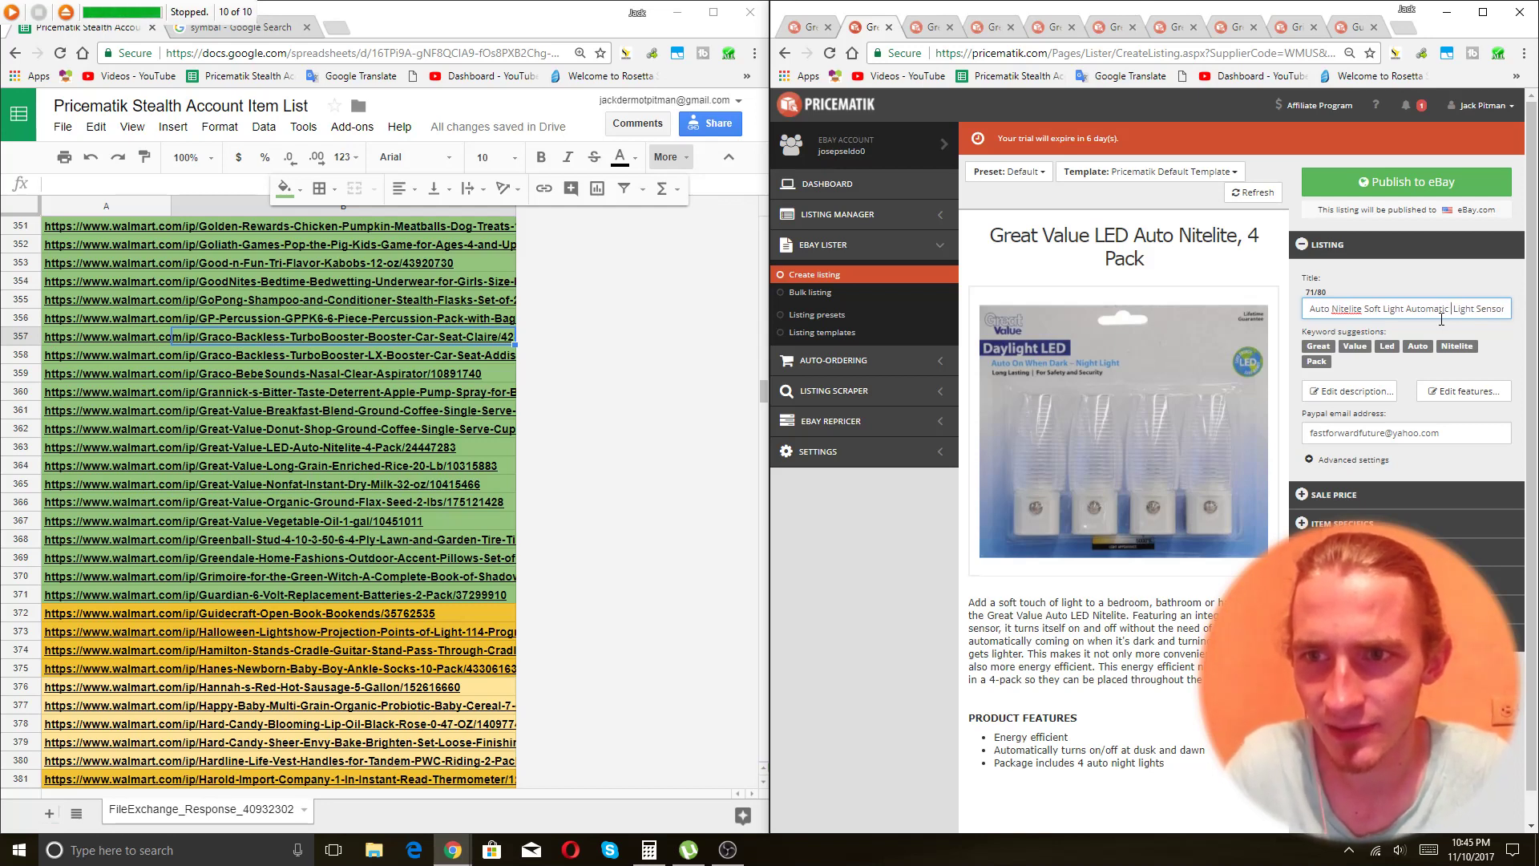
{"action": "type", "text": "onvenien"}
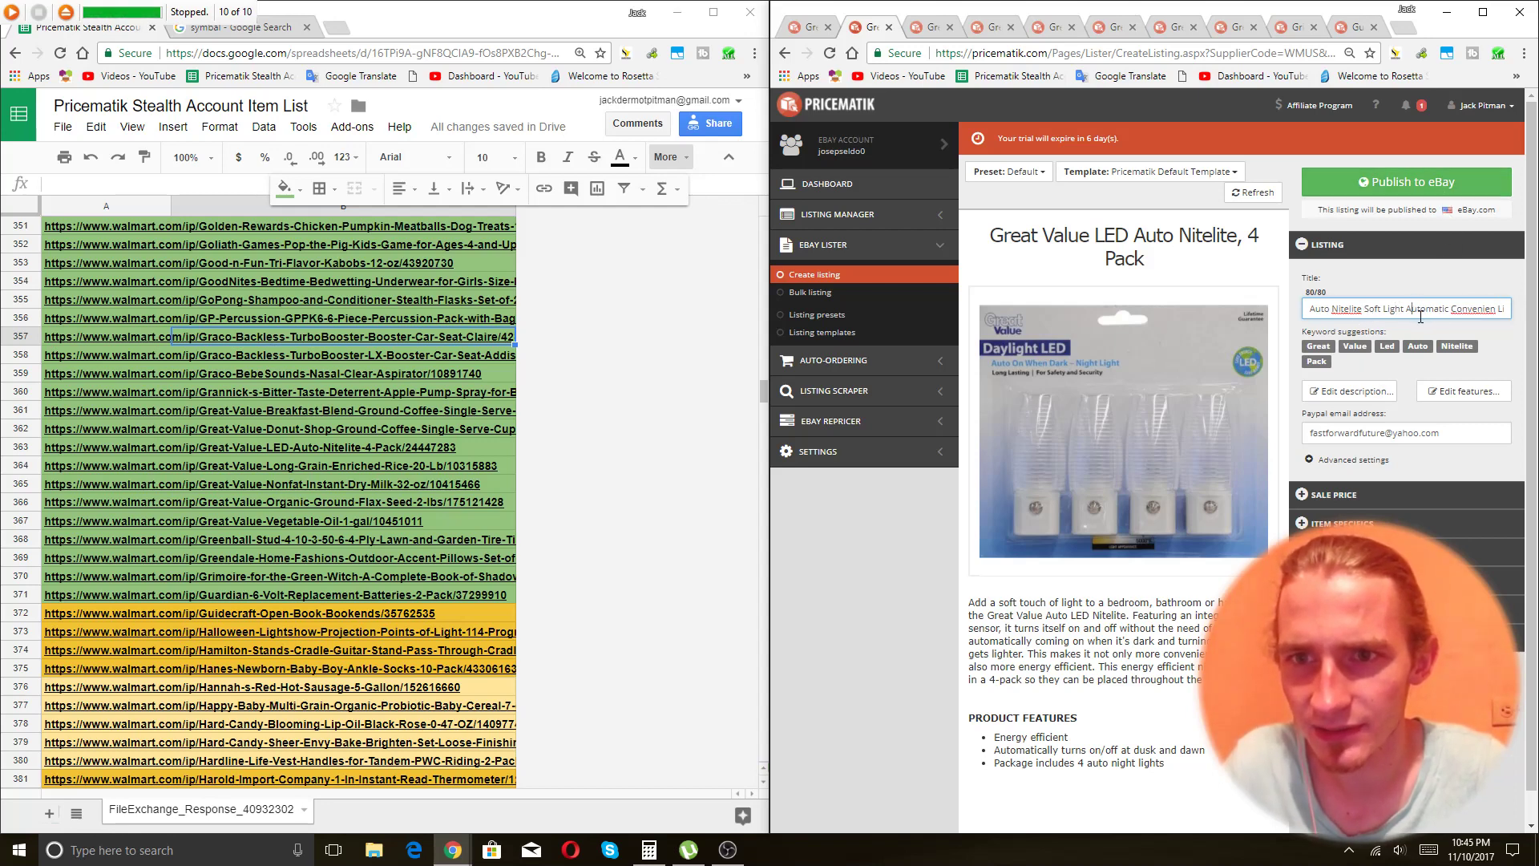
{"action": "key", "text": "Home"}
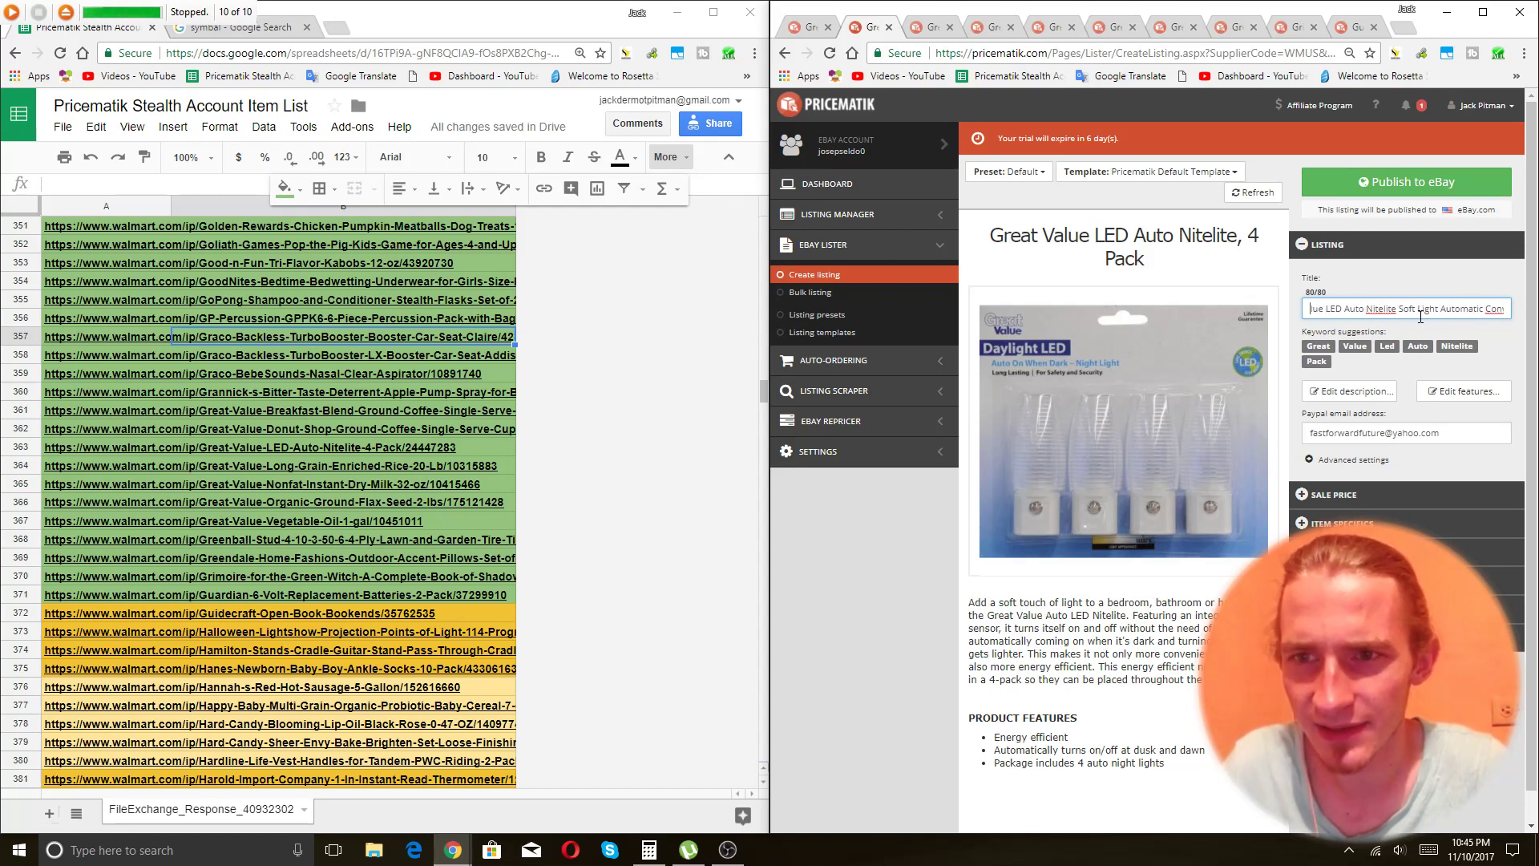
{"action": "key", "text": "BackSpace"}
{"action": "key", "text": "BackSpace"}
{"action": "key", "text": "BackSpace"}
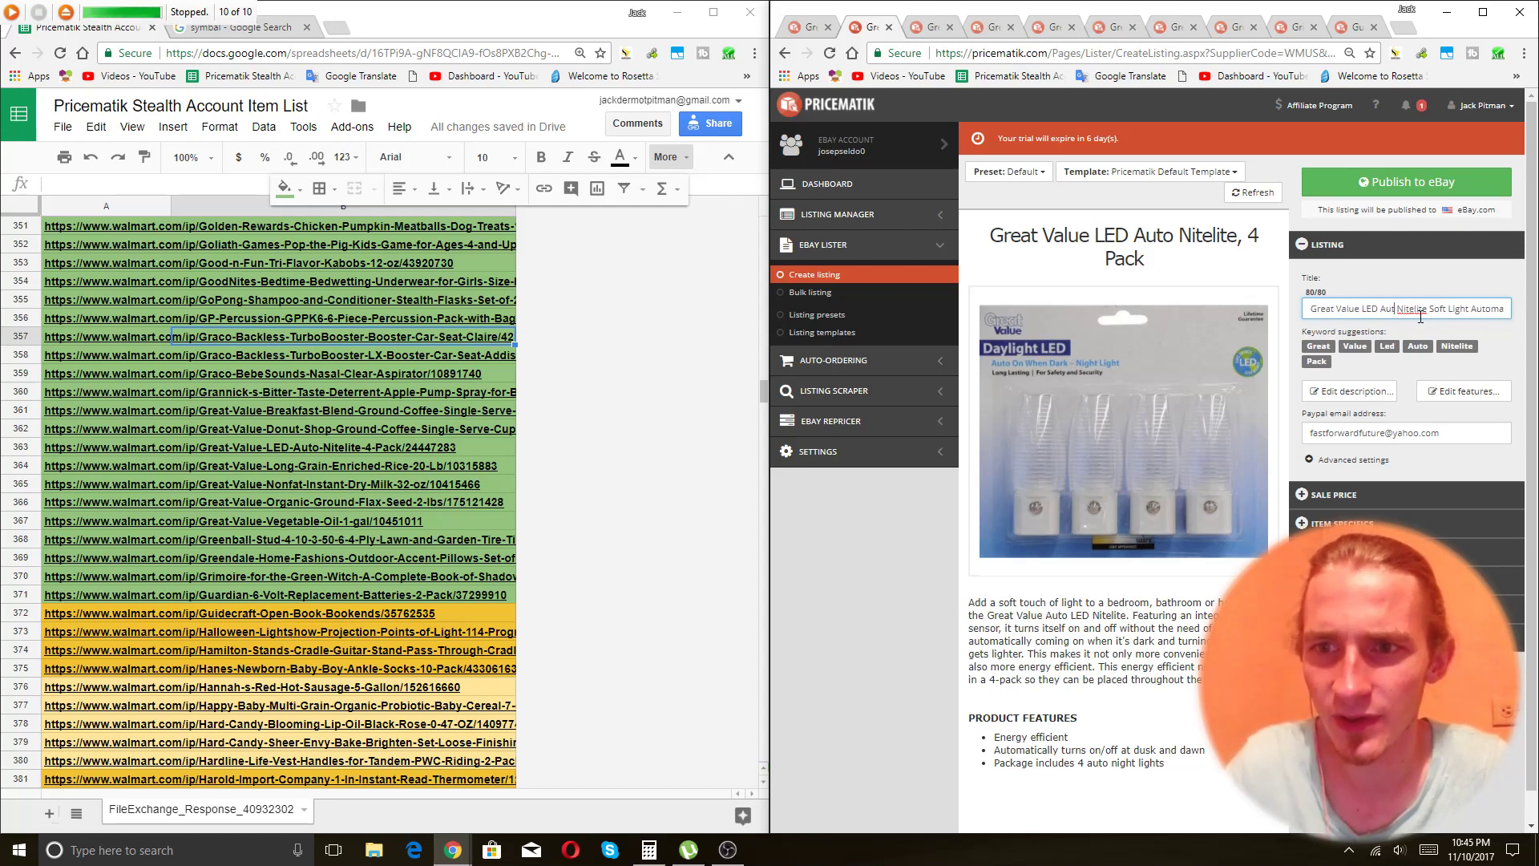
{"action": "key", "text": "End"}
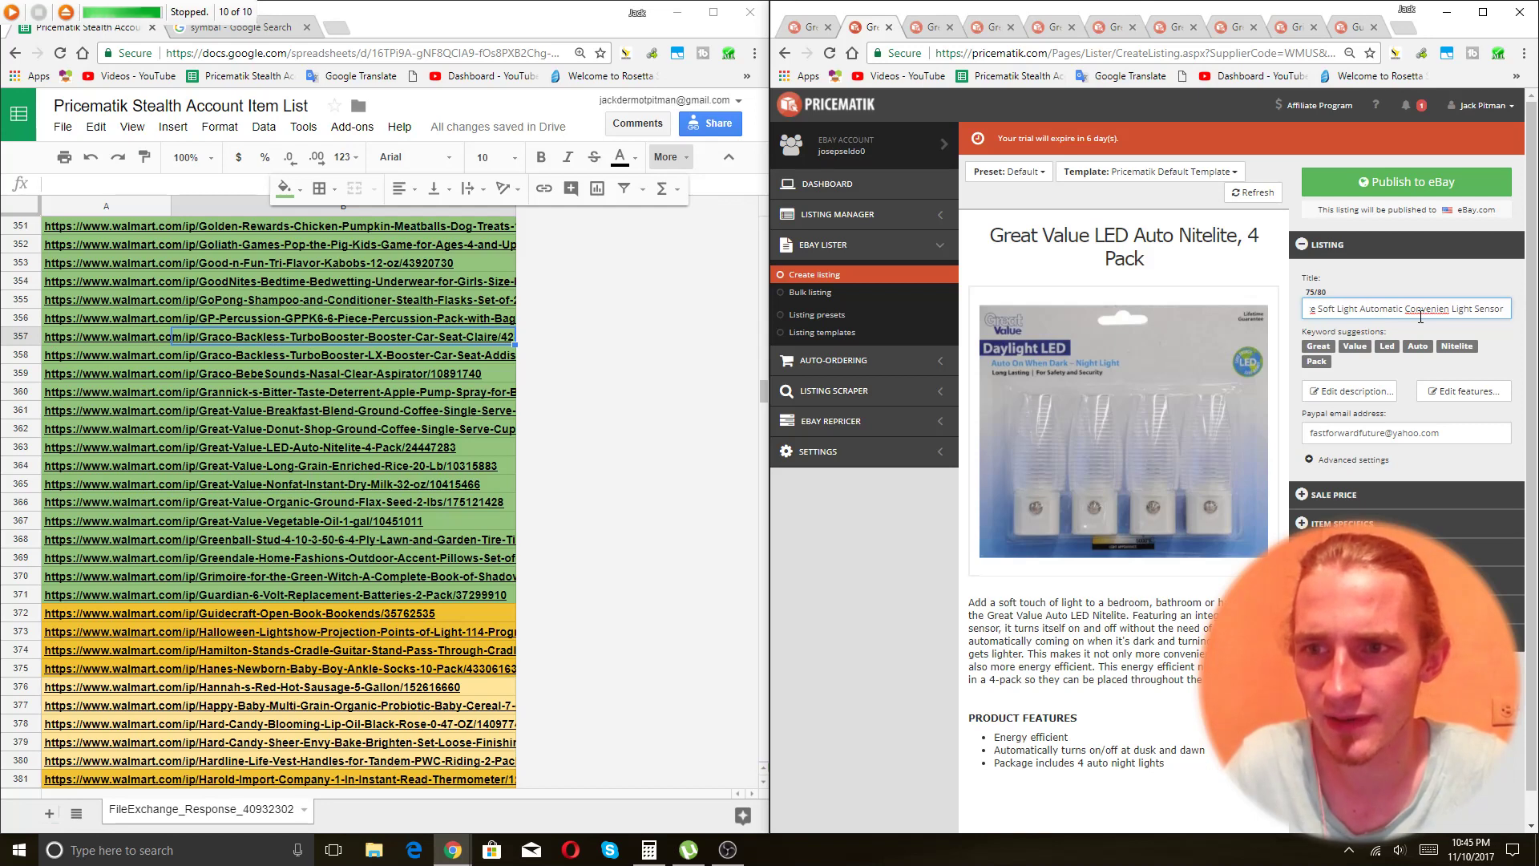
{"action": "type", "text": "t"}
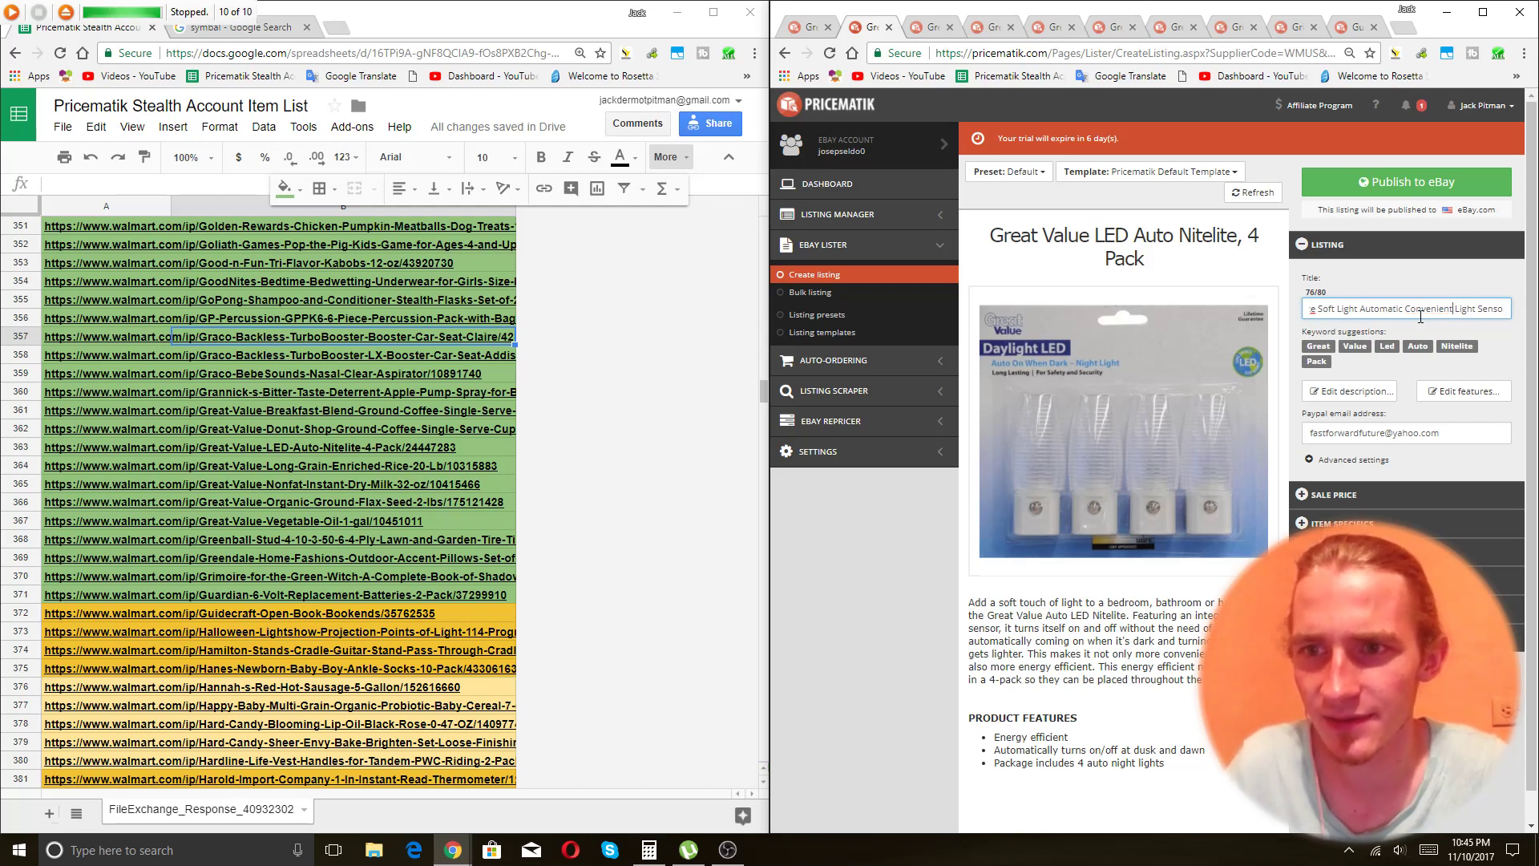
{"action": "left_click", "coordinate": [1427, 175]}
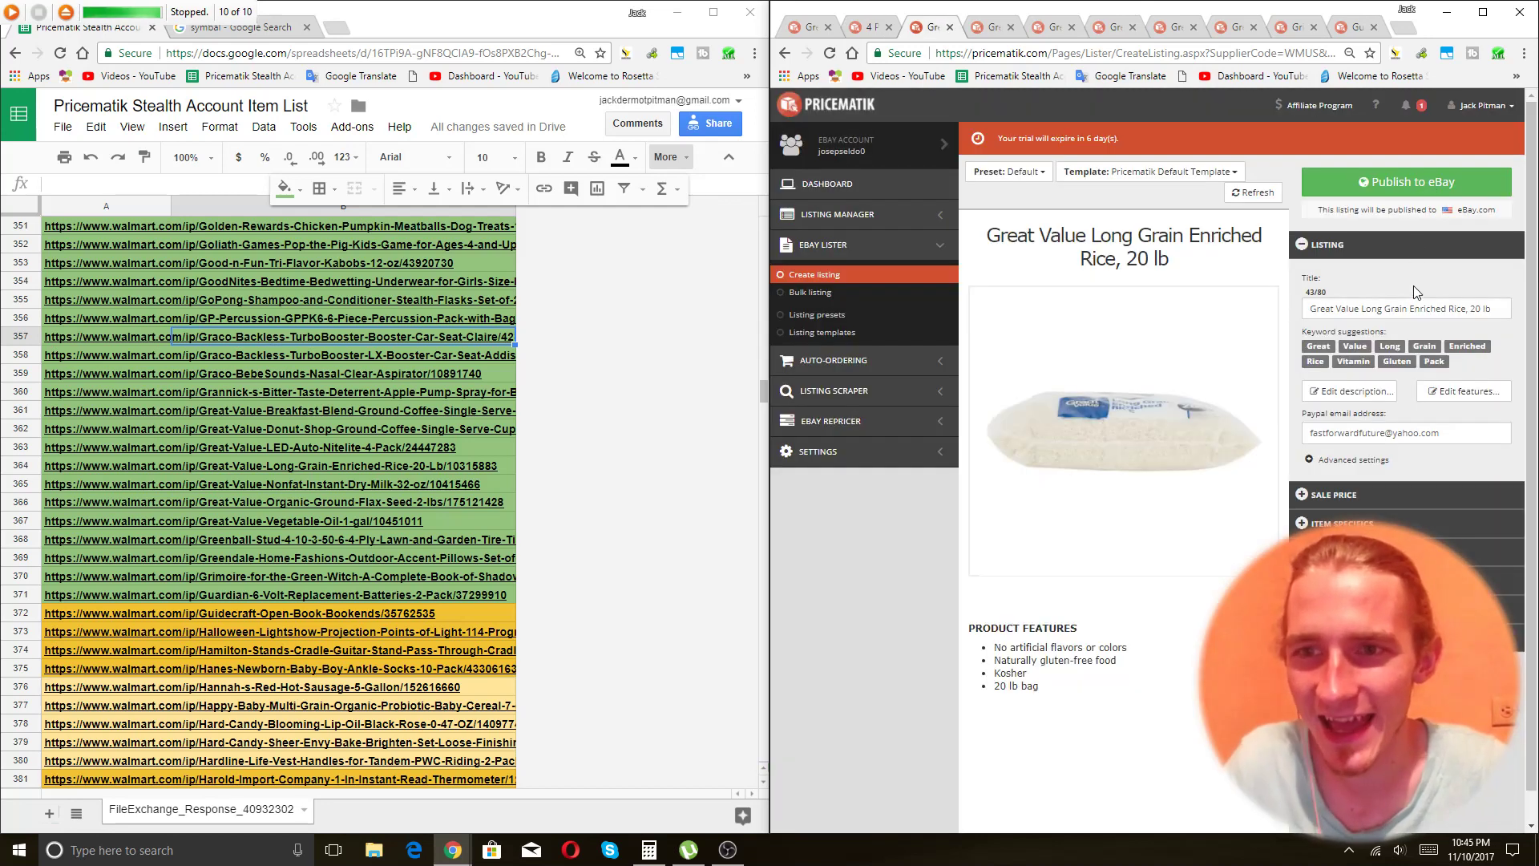
Rewrite the 20 LB rice title without Great Value, adding 'Gluten Free No Artificial Flavors or Colors', and publish.
{"action": "left_click", "coordinate": [1445, 301]}
{"action": "left_click_drag", "start_coordinate": [1477, 310], "coordinate": [1470, 313]}
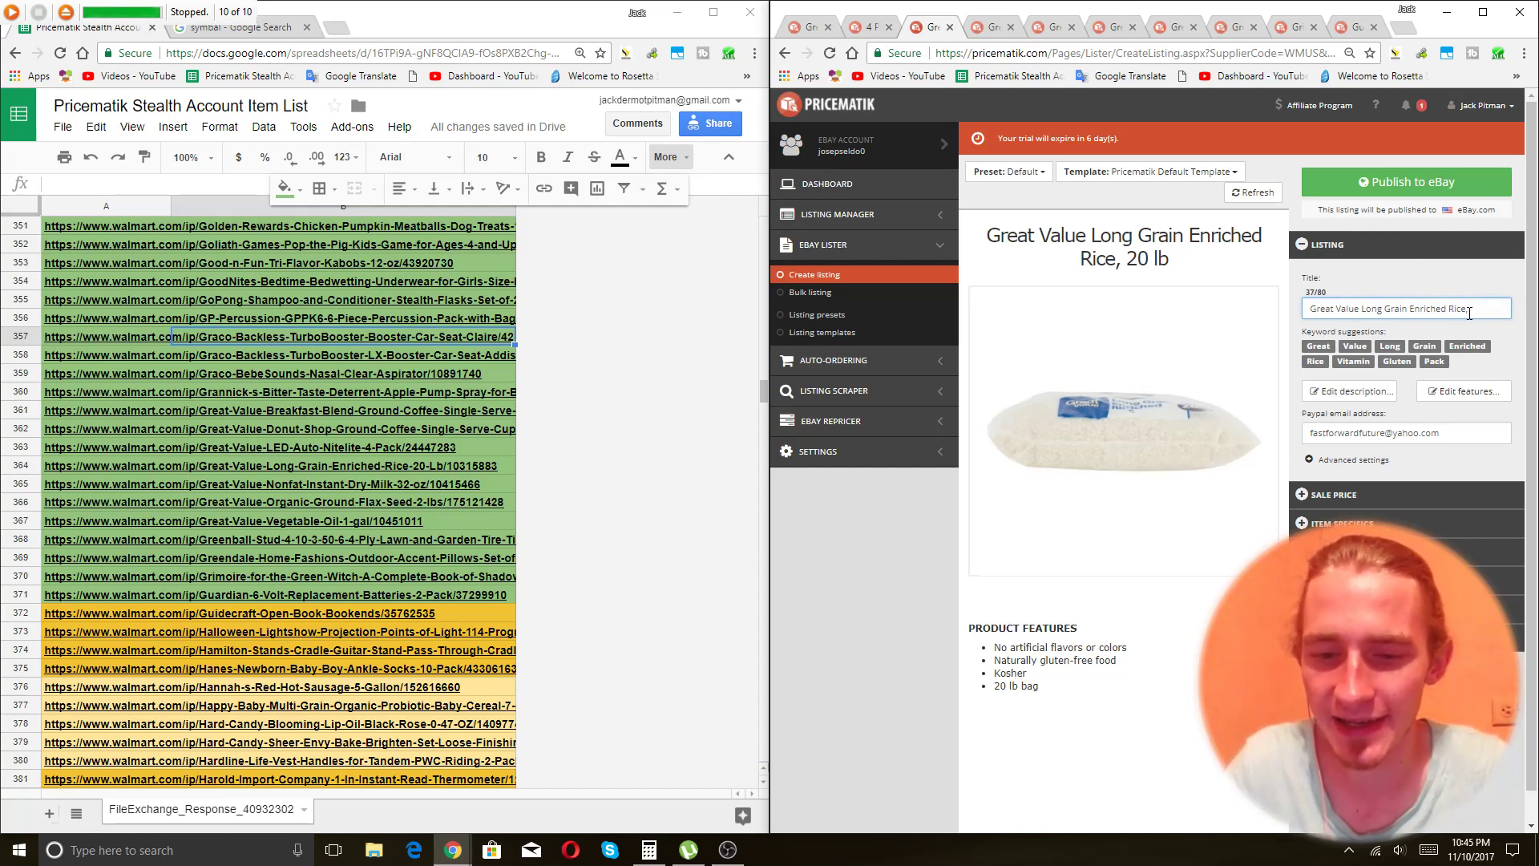
{"action": "type", "text": "LB Bag"}
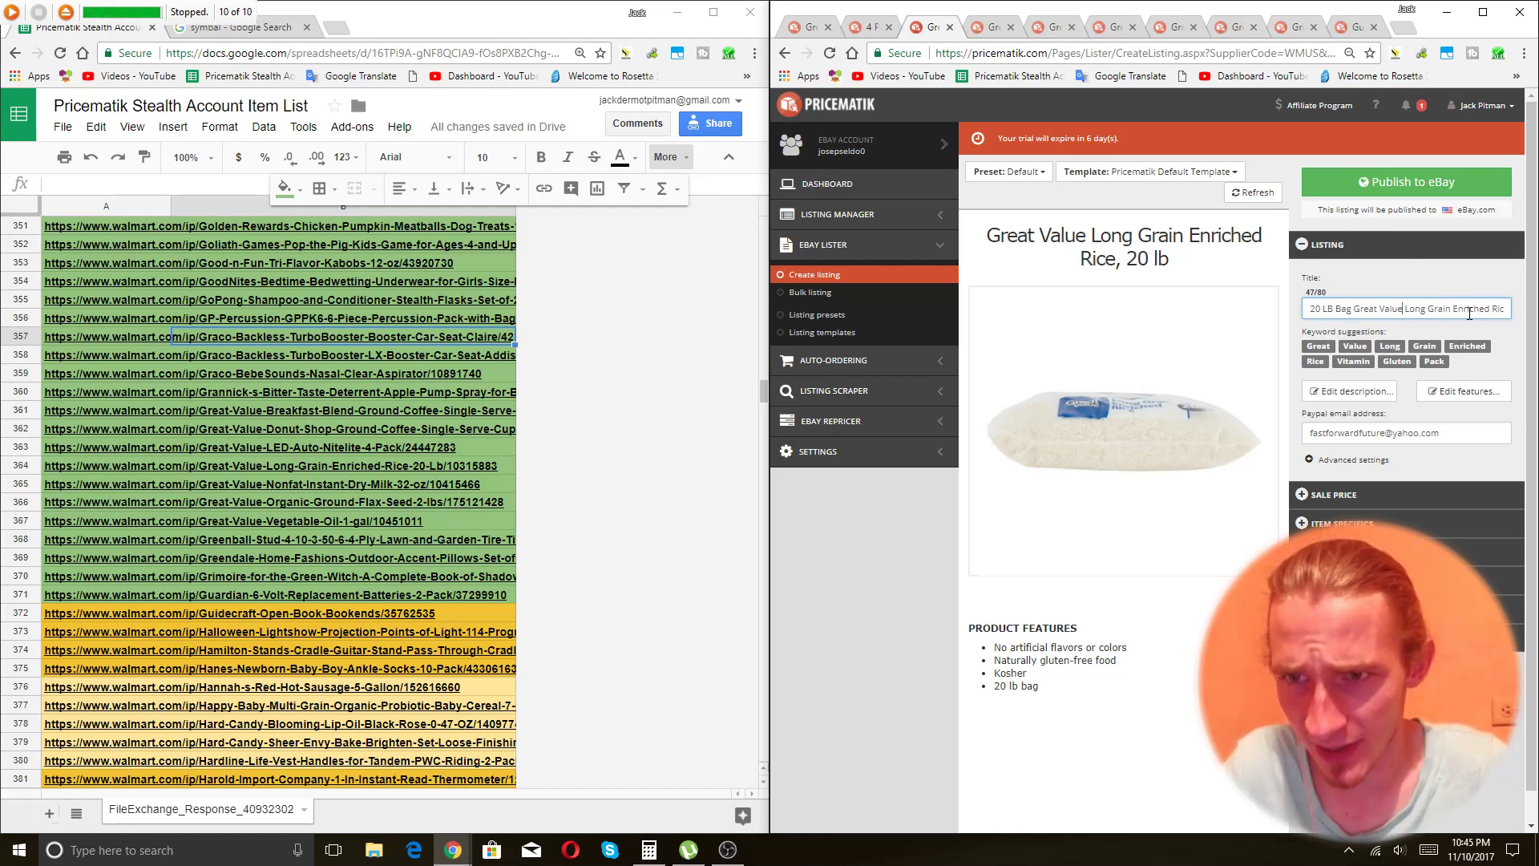
{"action": "key", "text": "BackSpace"}
{"action": "key", "text": "BackSpace"}
{"action": "key", "text": "BackSpace"}
{"action": "key", "text": "BackSpace"}
{"action": "key", "text": "BackSpace"}
{"action": "key", "text": "BackSpace"}
{"action": "key", "text": "BackSpace"}
{"action": "key", "text": "BackSpace"}
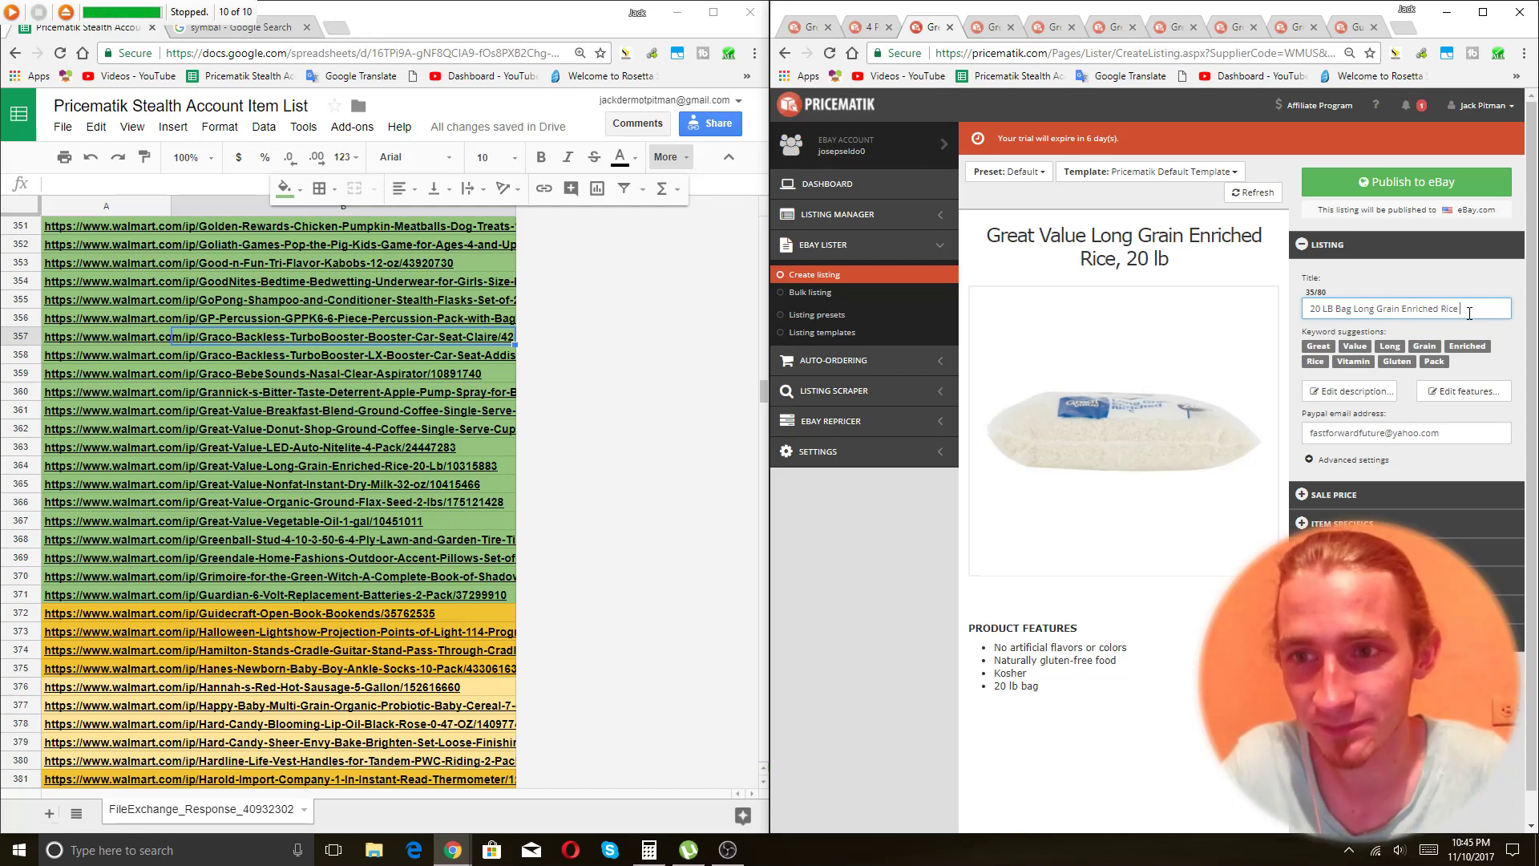
{"action": "type", "text": "Gl"}
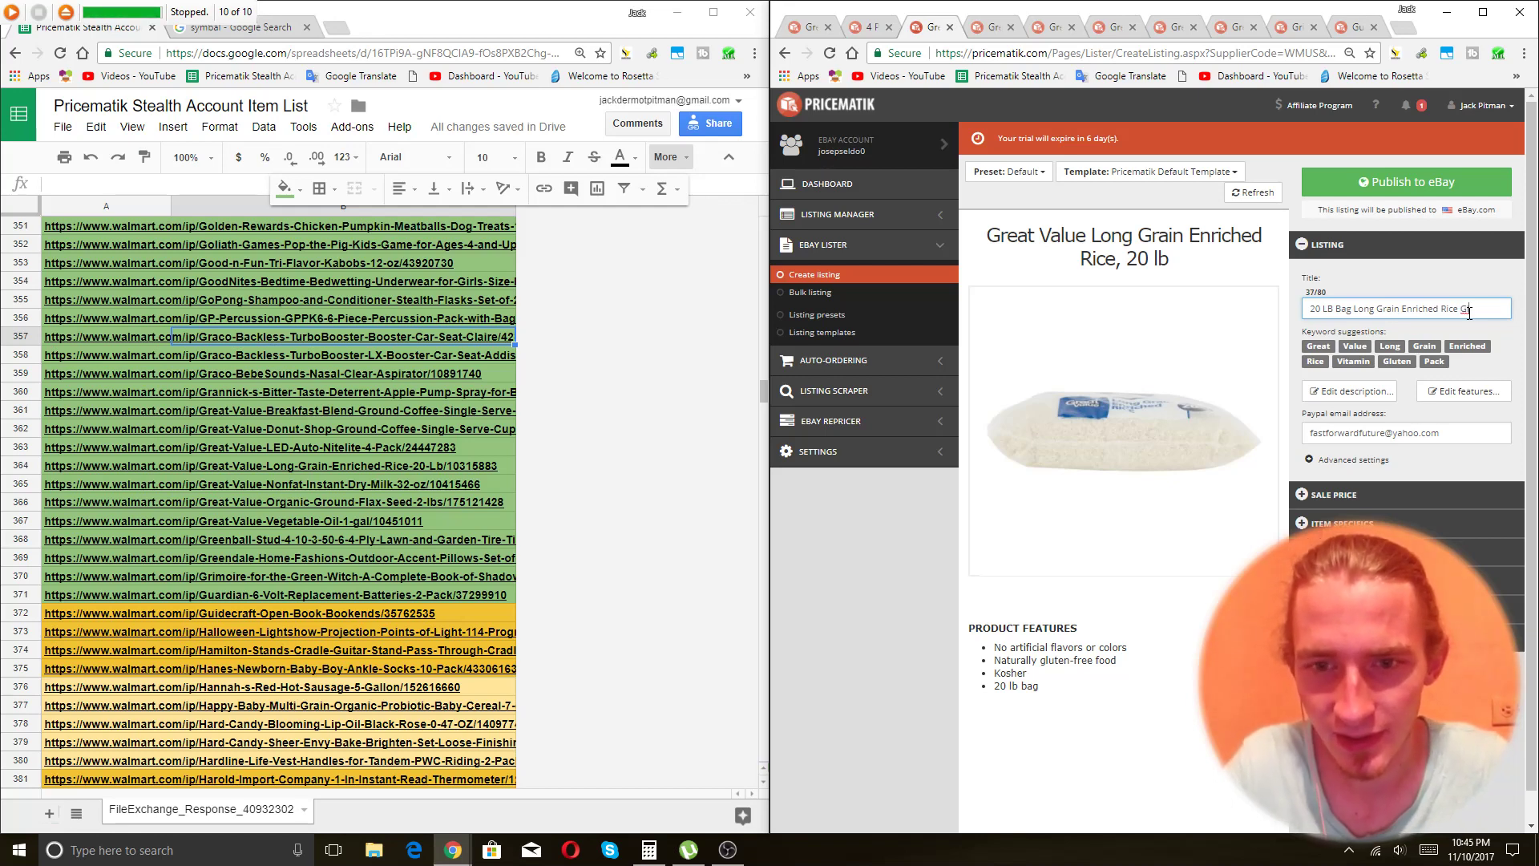
{"action": "type", "text": "uten Free N"}
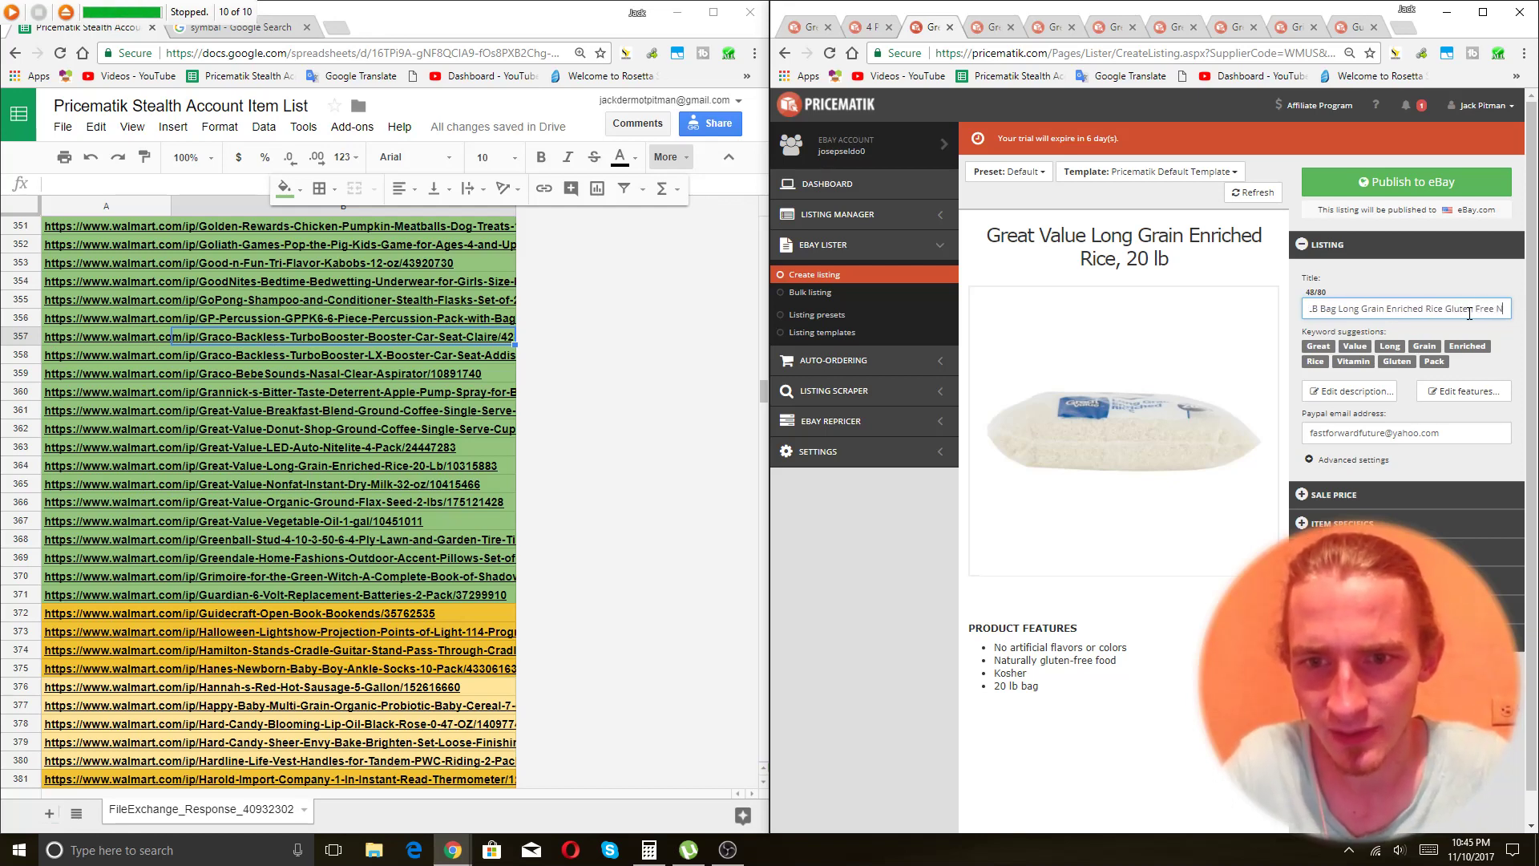
{"action": "type", "text": "o Artif"}
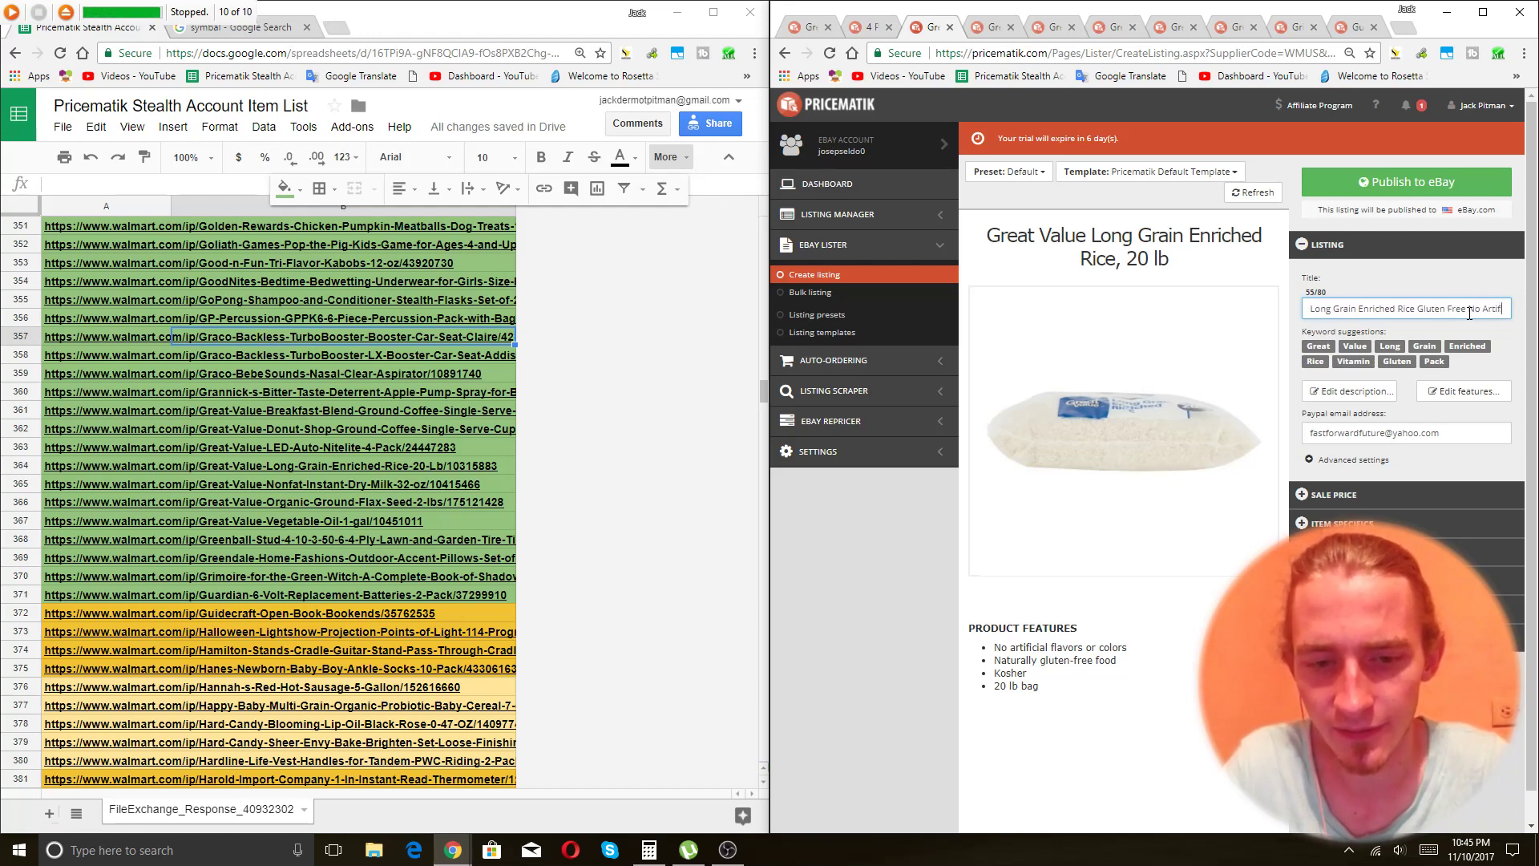
{"action": "type", "text": "icial"}
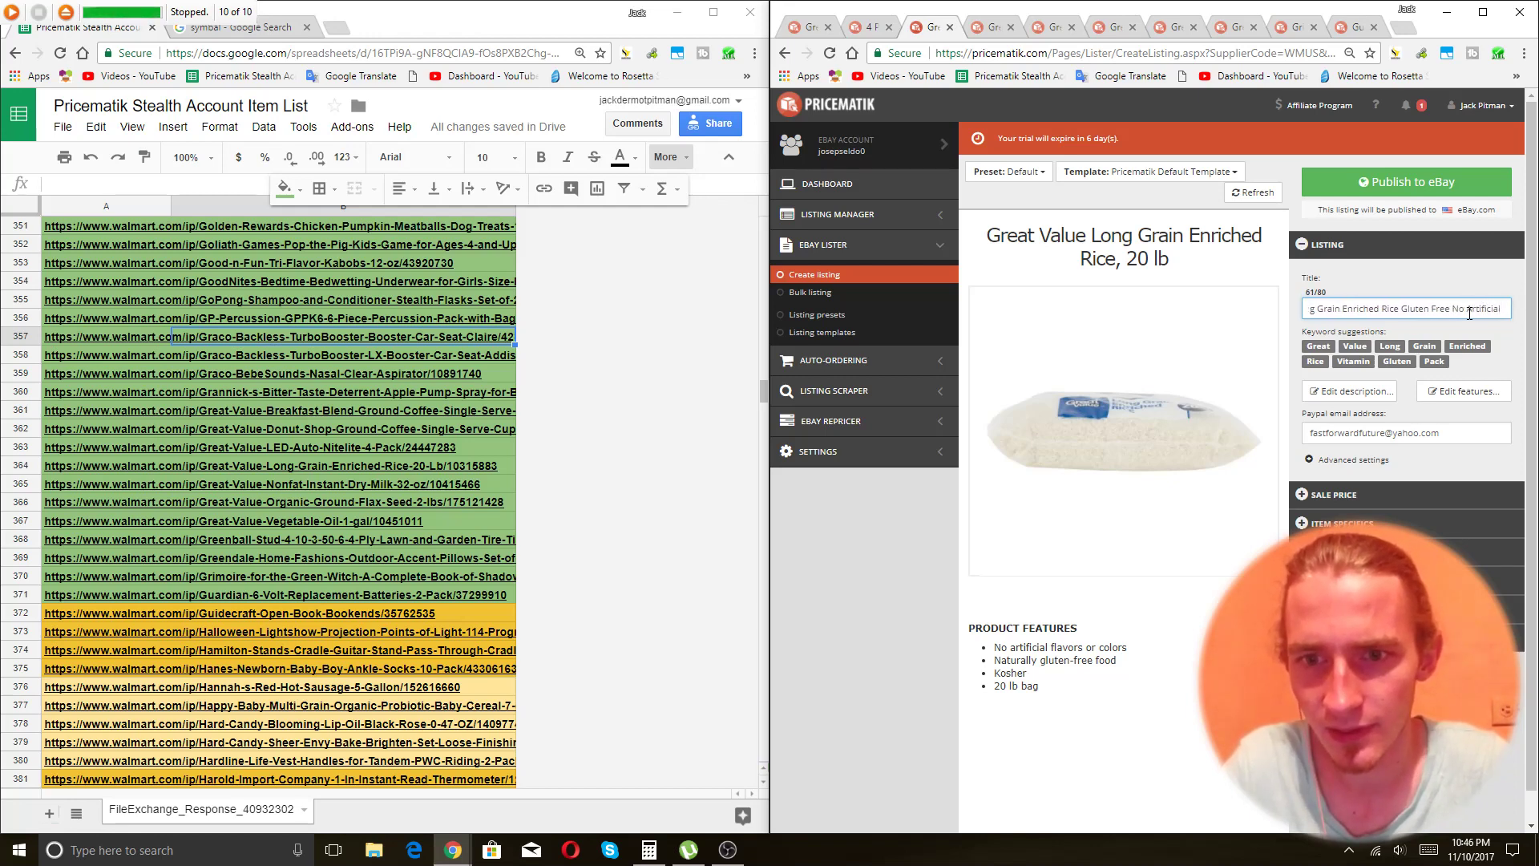
{"action": "type", "text": "al Flavors or Co"}
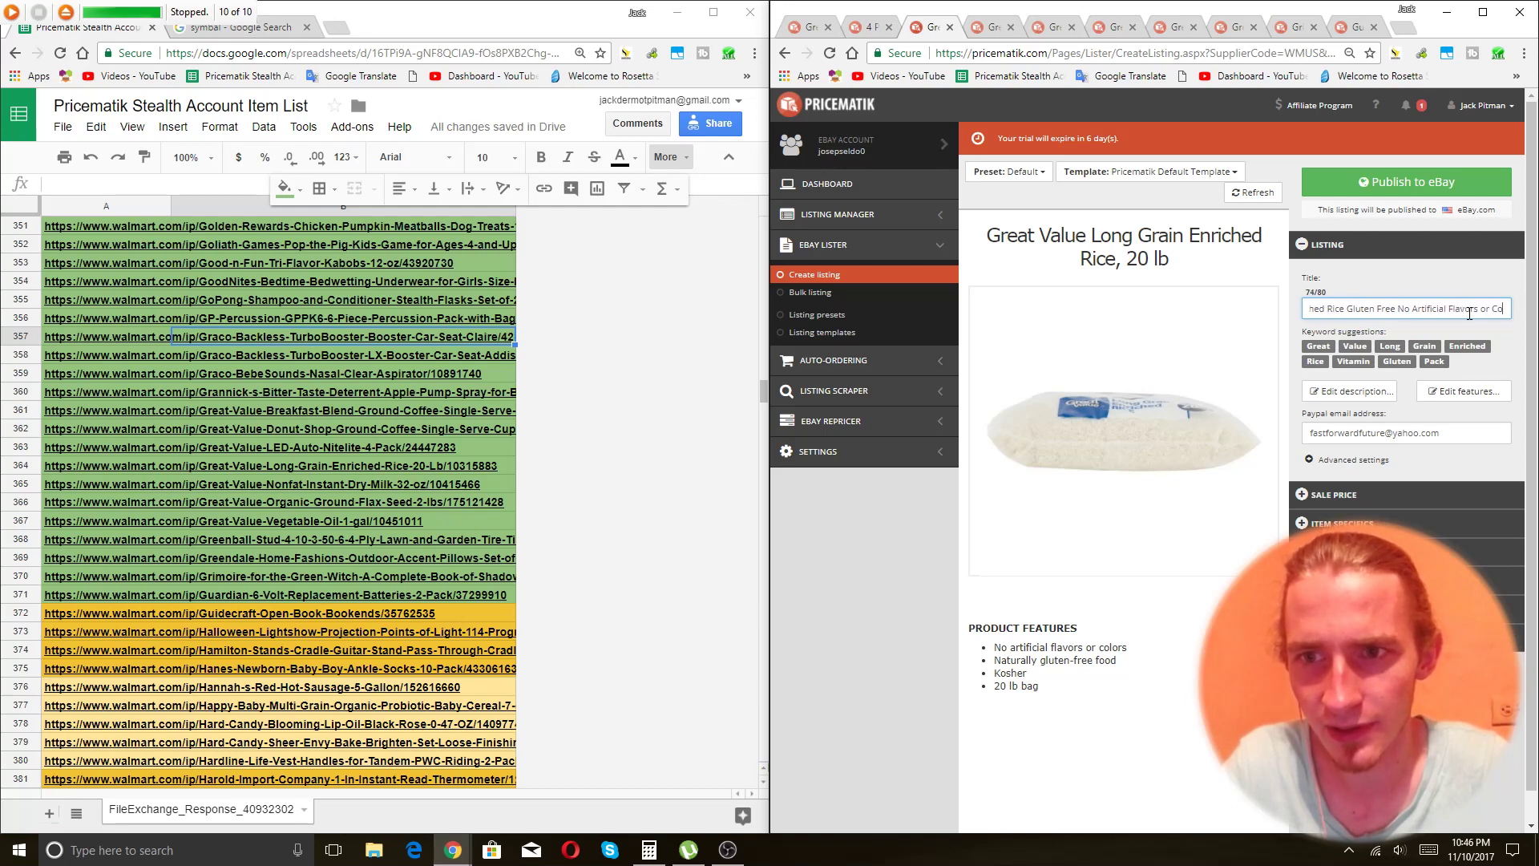
{"action": "type", "text": "lors"}
{"action": "left_click", "coordinate": [1377, 495]}
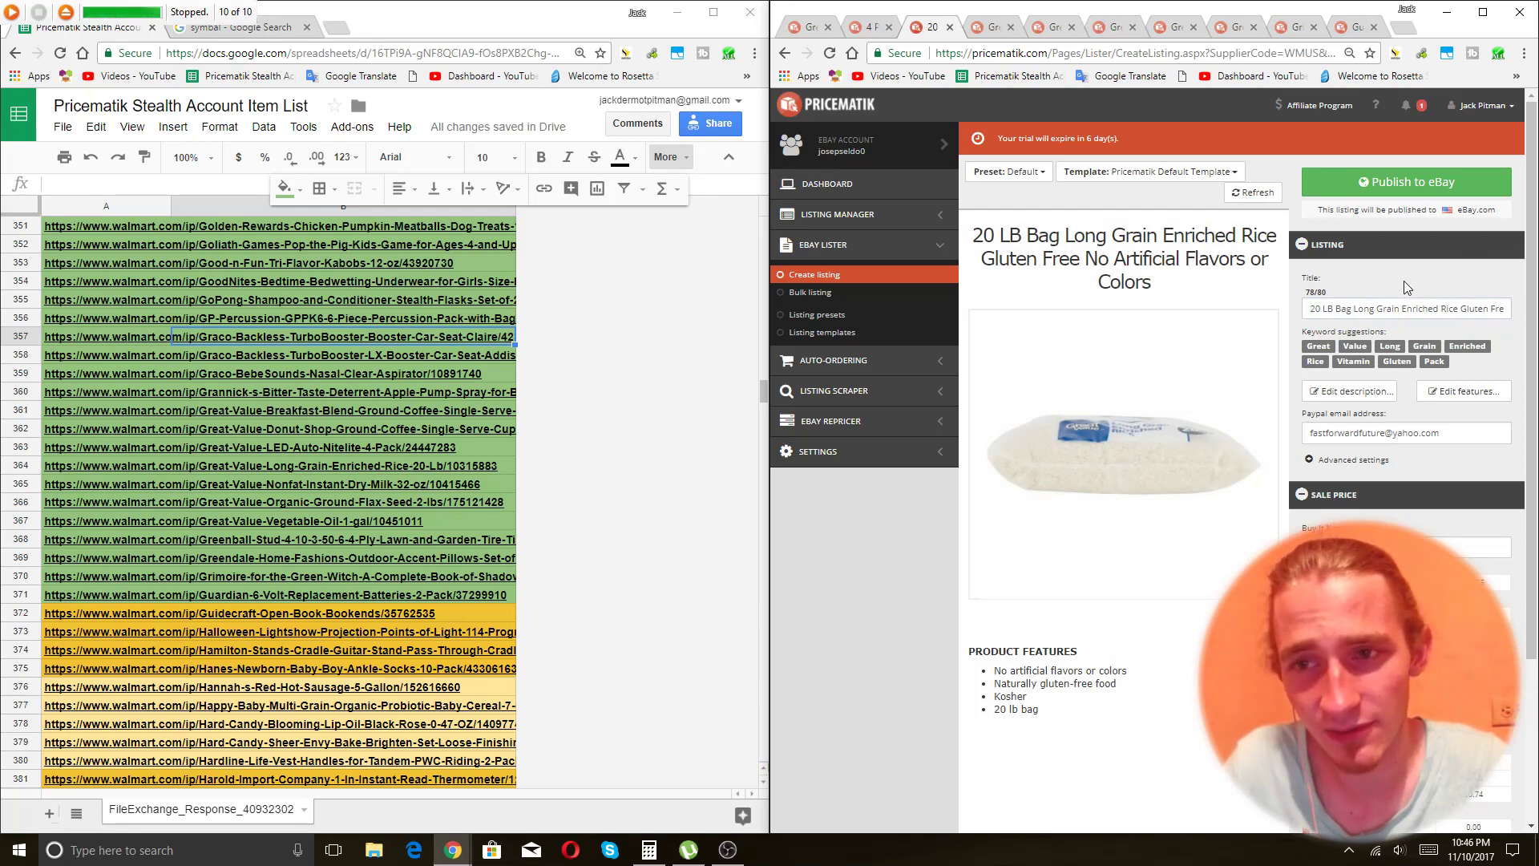
{"action": "left_click", "coordinate": [1401, 183]}
Move 32 OZ to the front of the dry milk title, append 'Dehydrated Milk Long Shelf Life', and publish.
{"action": "key", "text": "ctrl+Tab"}
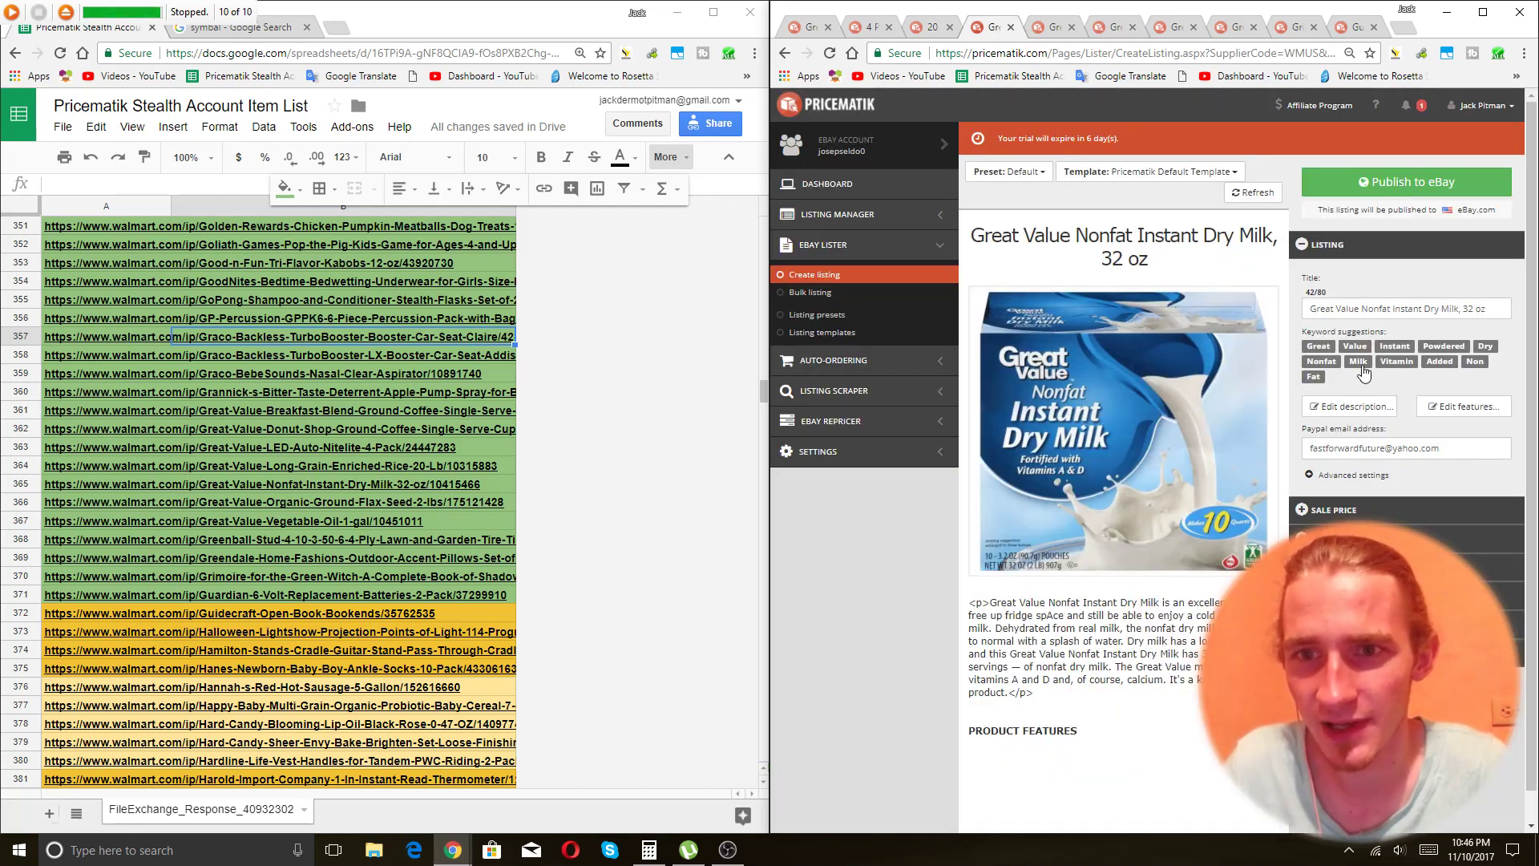
{"action": "left_click", "coordinate": [1415, 311]}
{"action": "left_click_drag", "start_coordinate": [1488, 310], "coordinate": [1462, 318]}
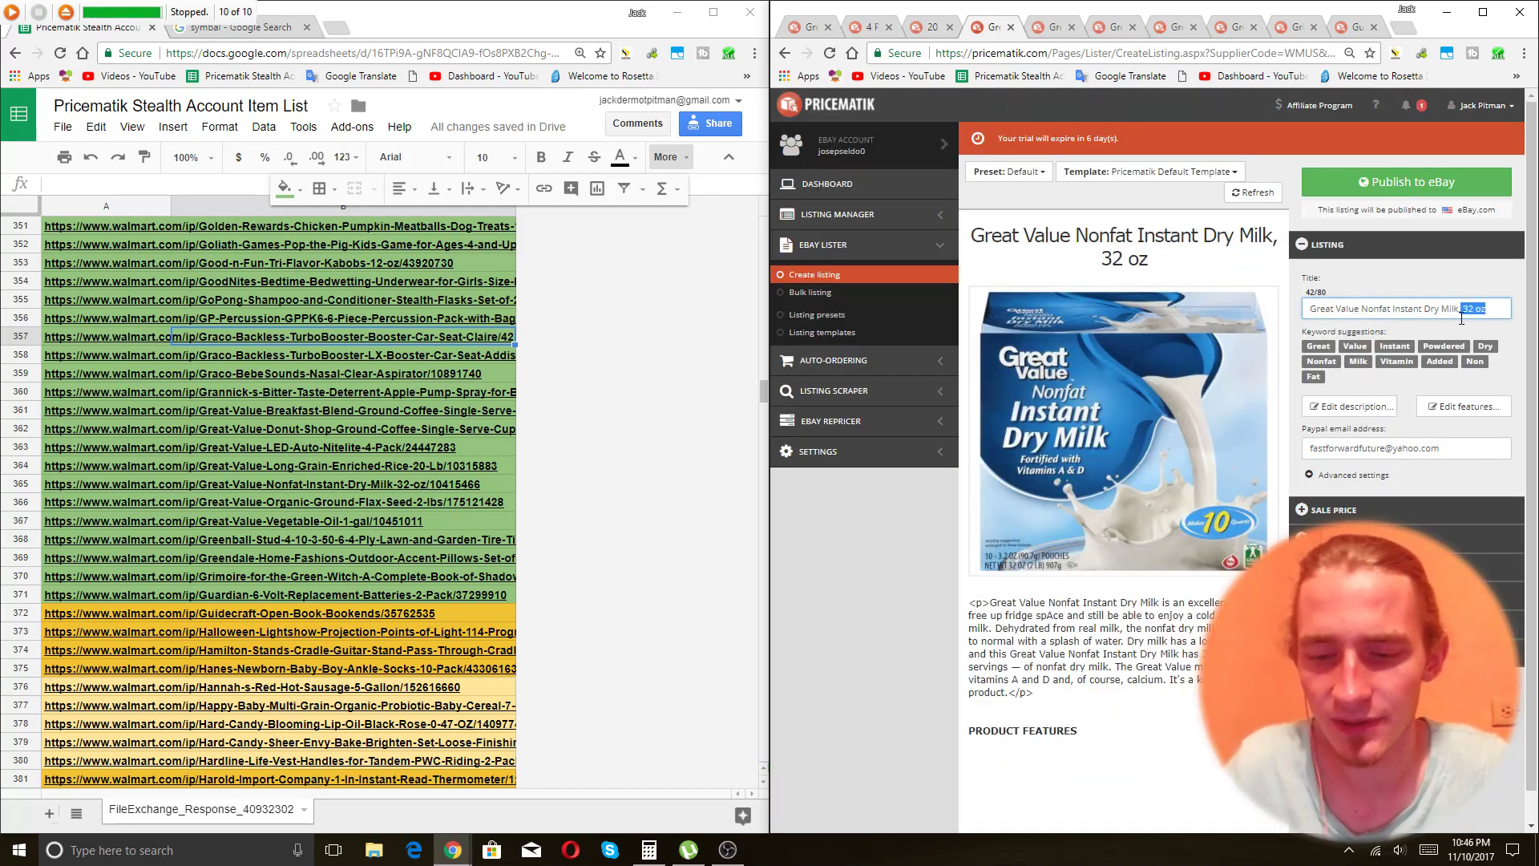
{"action": "type", "text": "32 OZ"}
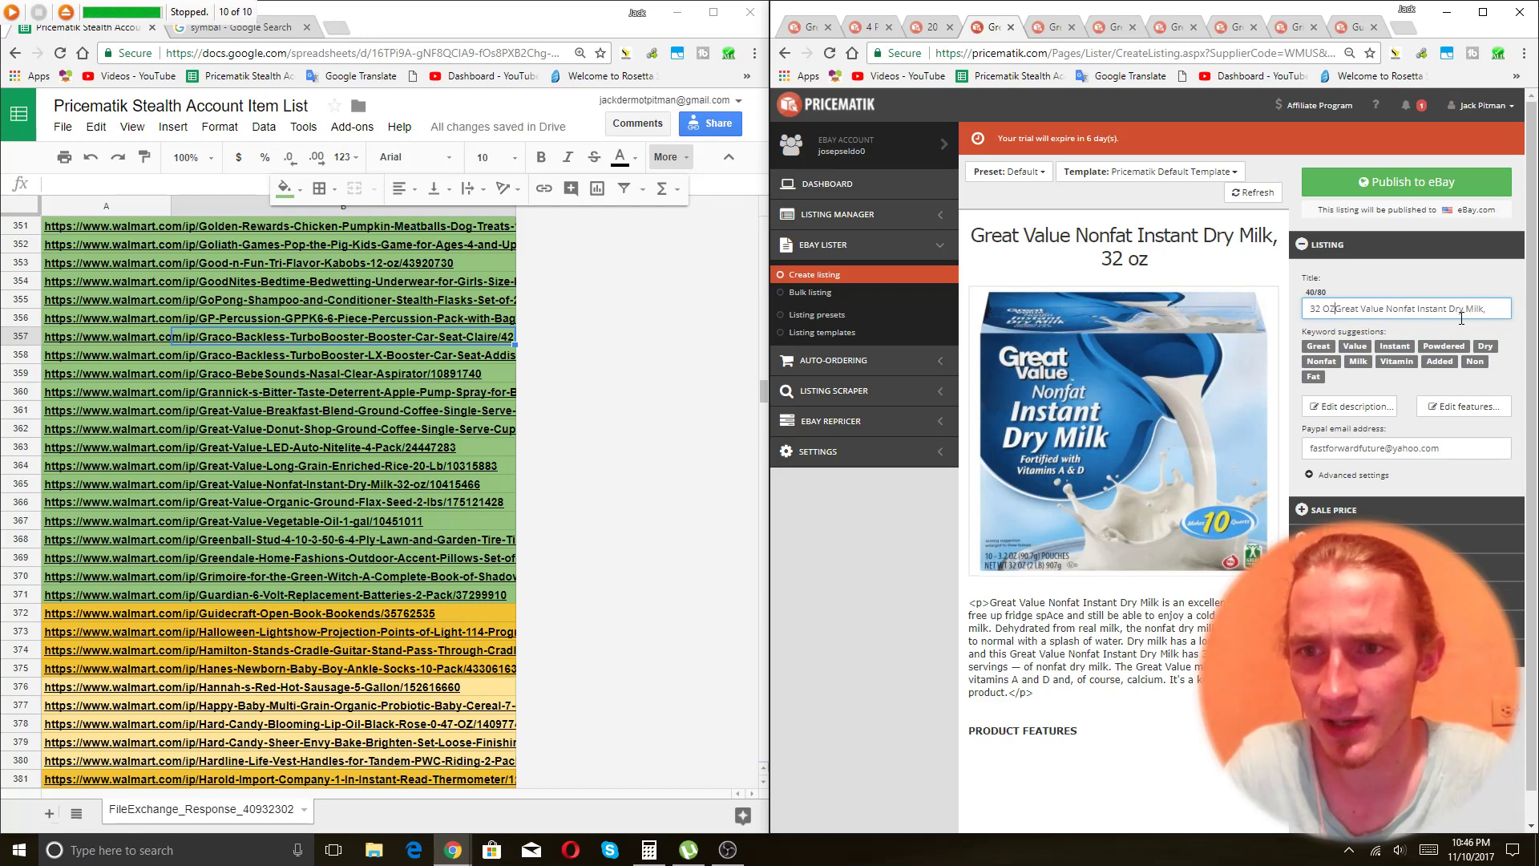
{"action": "key", "text": "End"}
{"action": "key", "text": "BackSpace"}
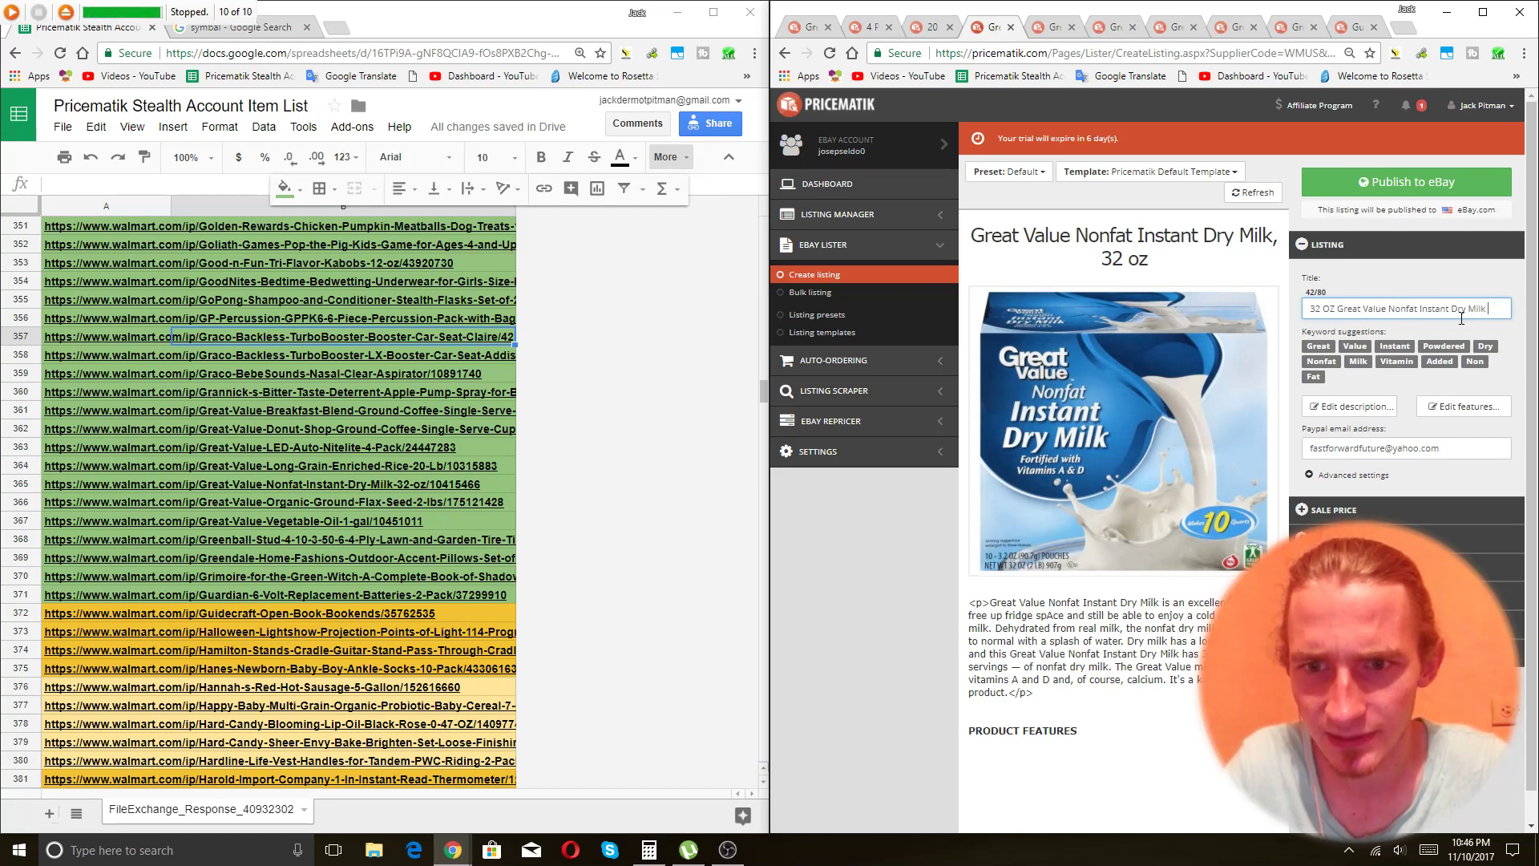
{"action": "type", "text": "Dehy"}
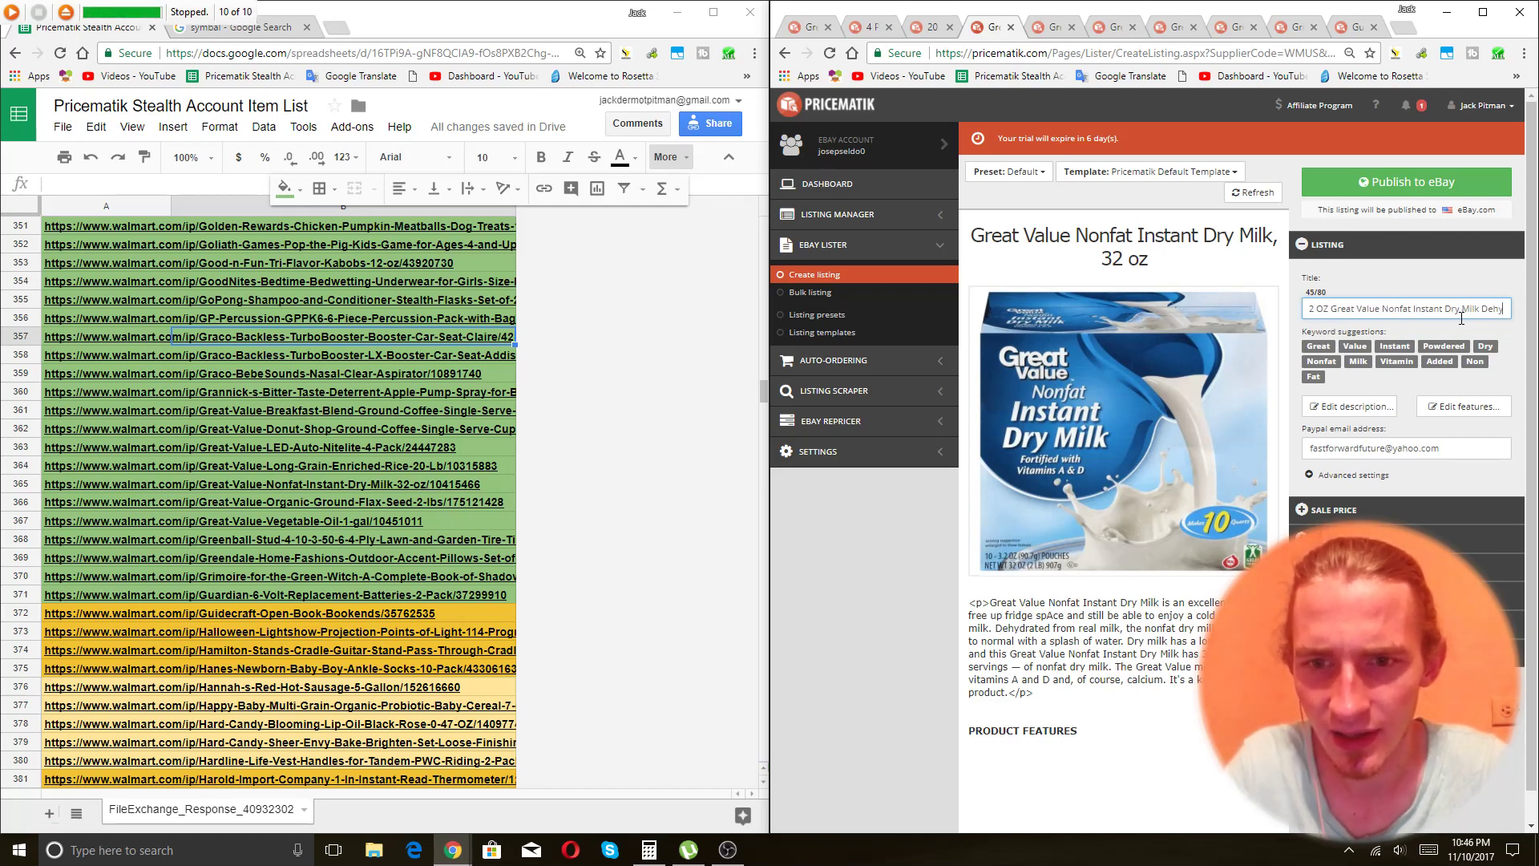
{"action": "type", "text": "drated M"}
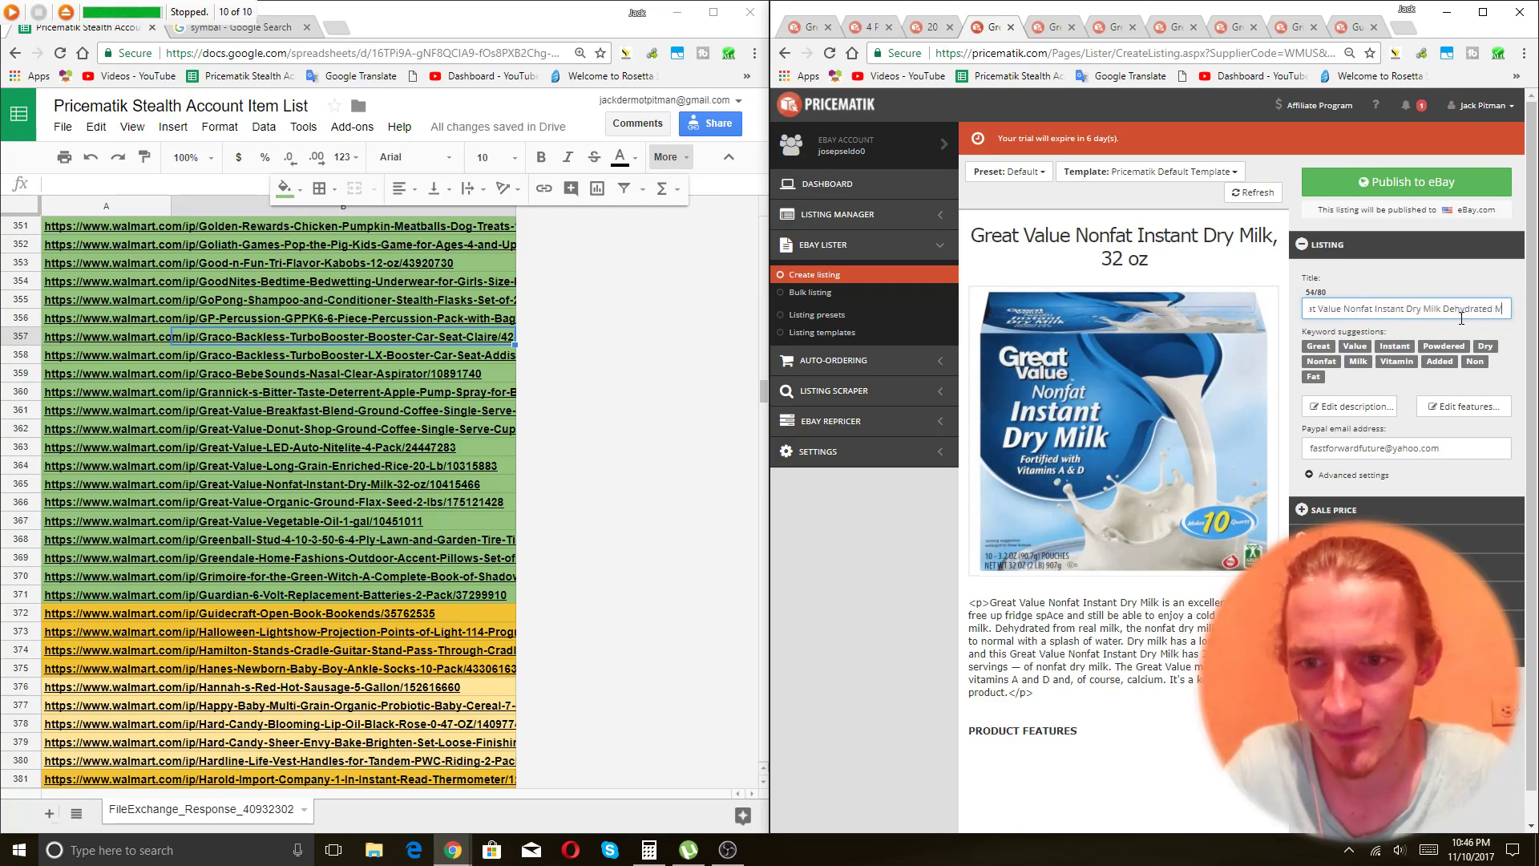
{"action": "type", "text": "ilk"}
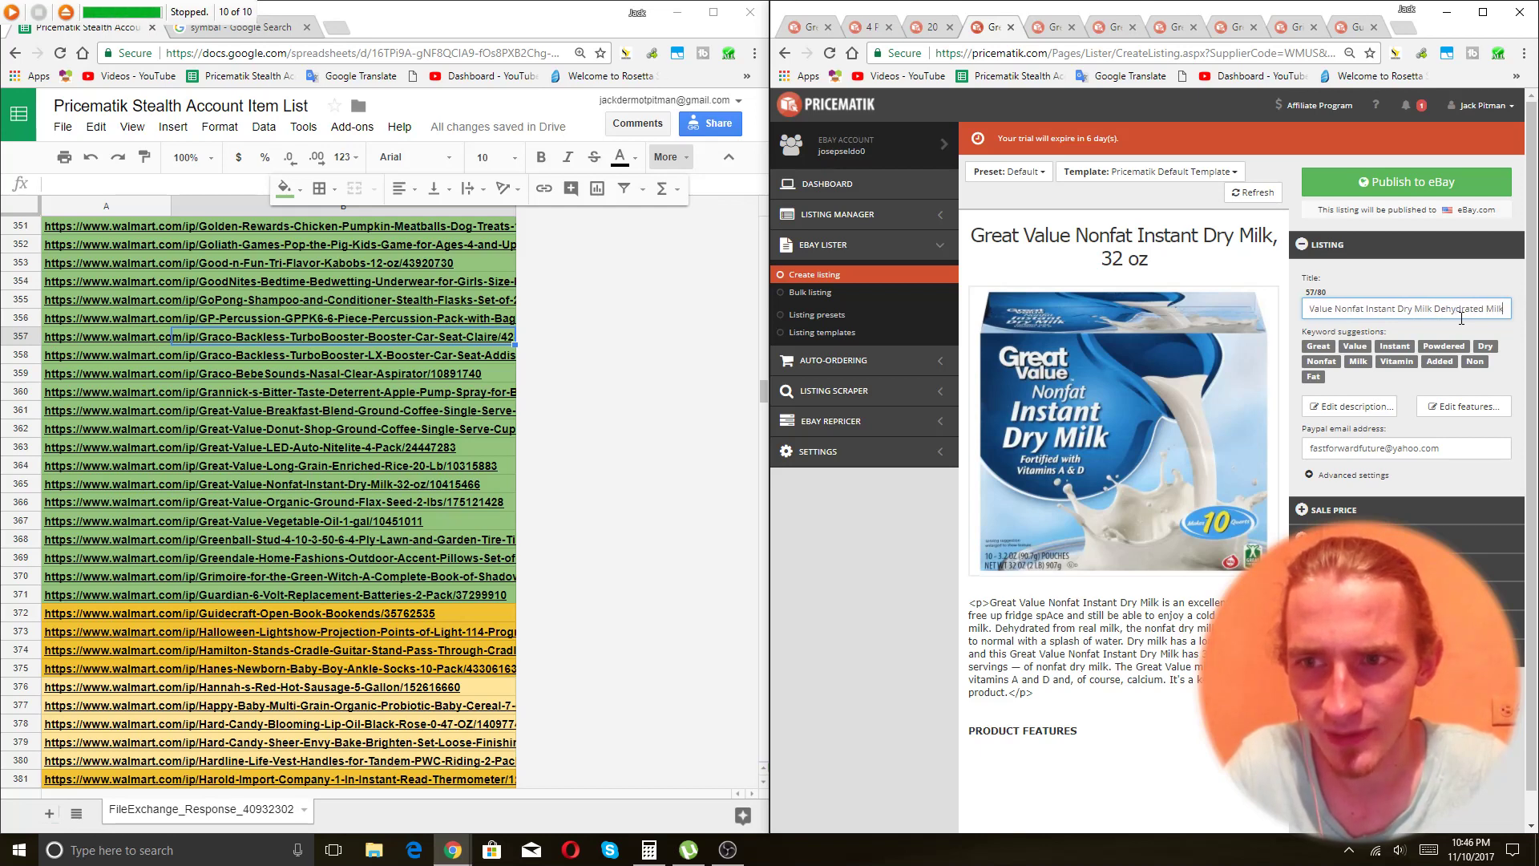
{"action": "type", "text": " Long Shelf L"}
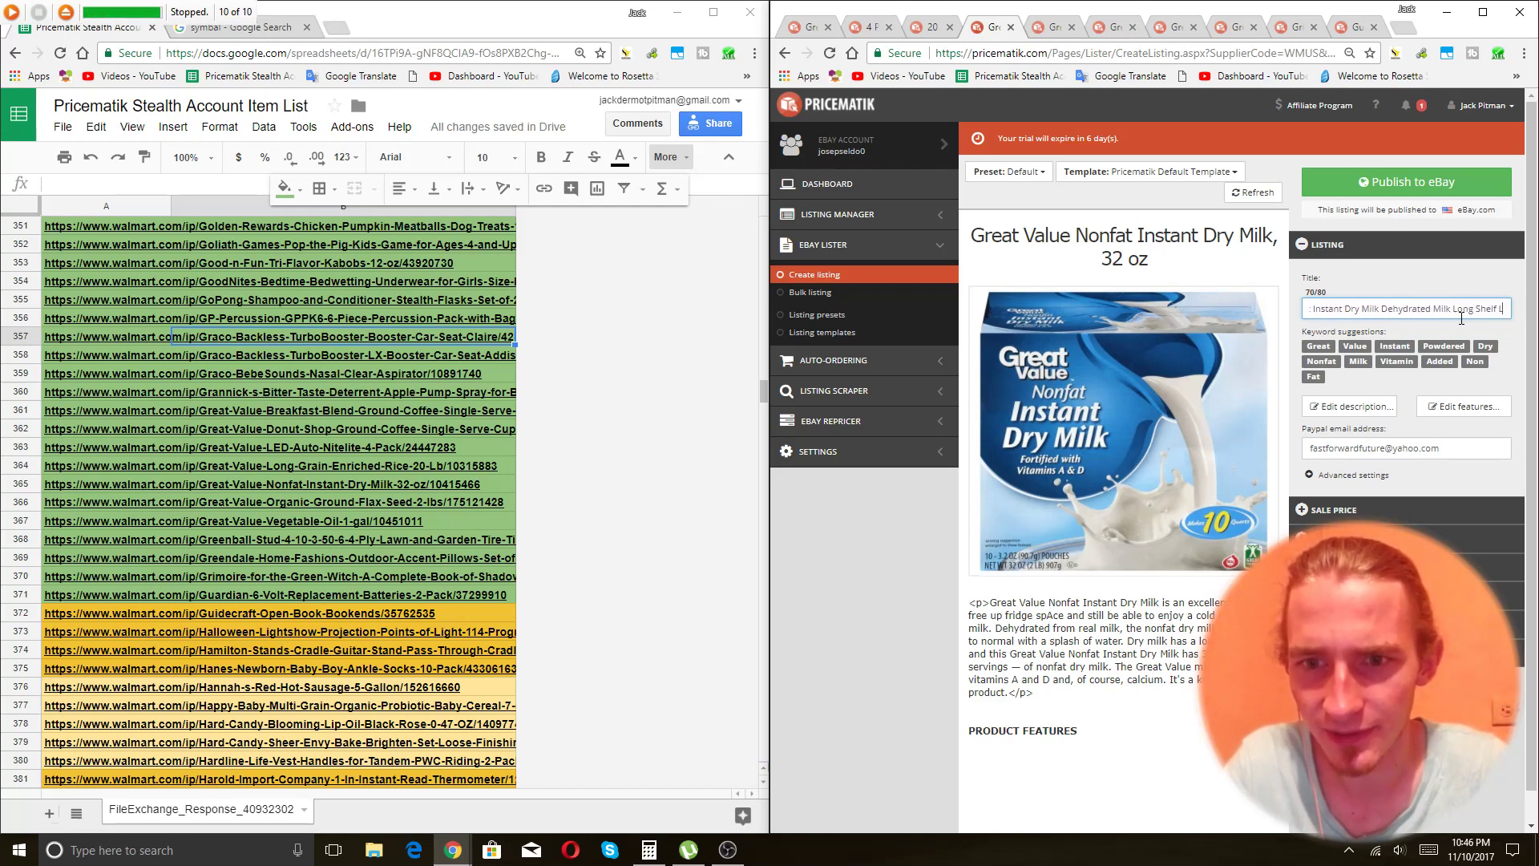
{"action": "type", "text": "ife"}
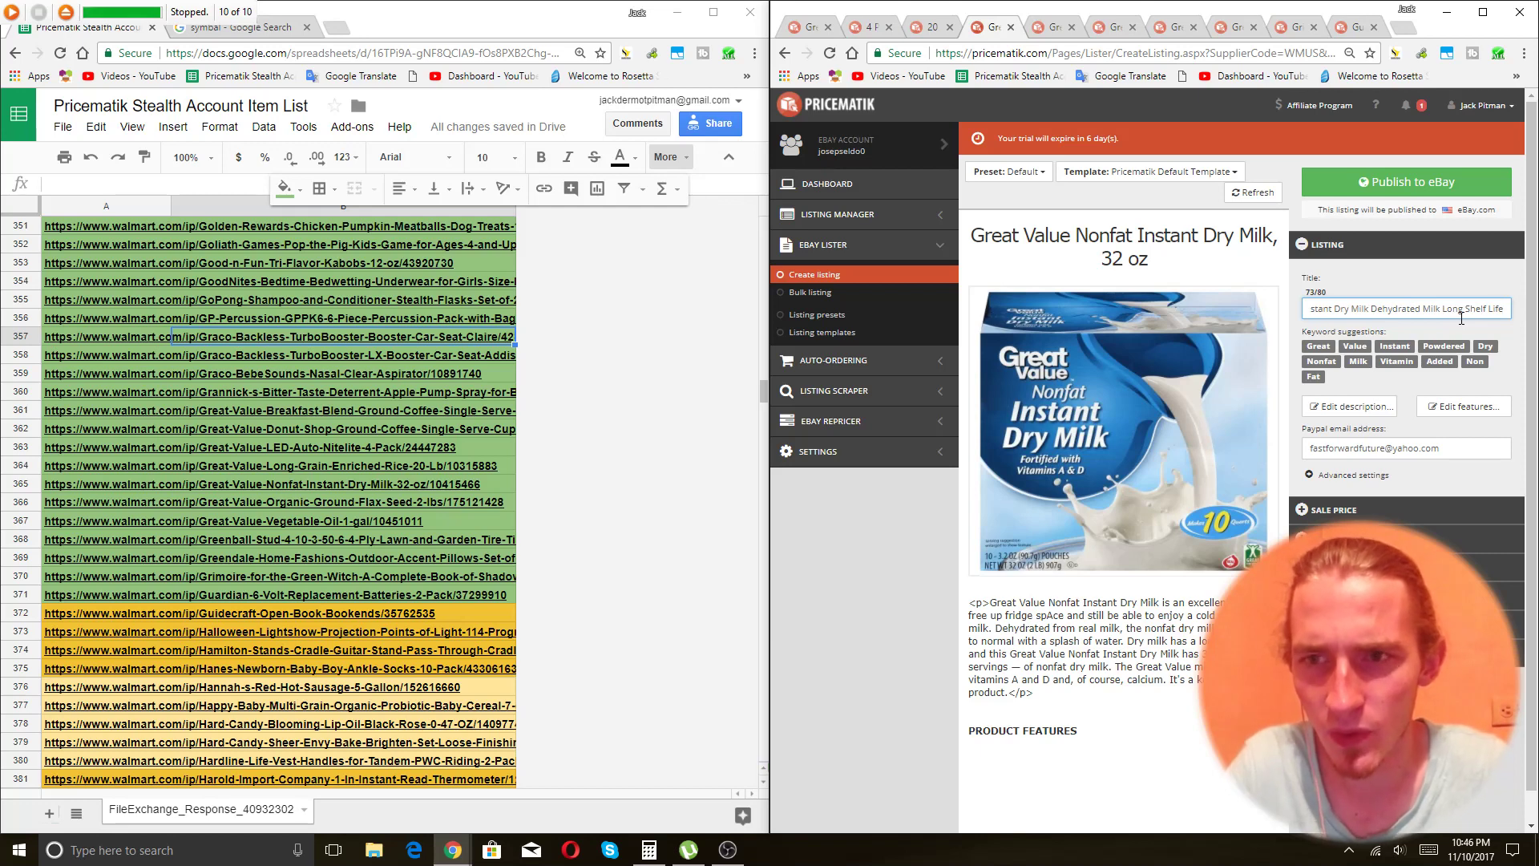
{"action": "left_click", "coordinate": [1420, 184]}
{"action": "key", "text": "ctrl+Tab"}
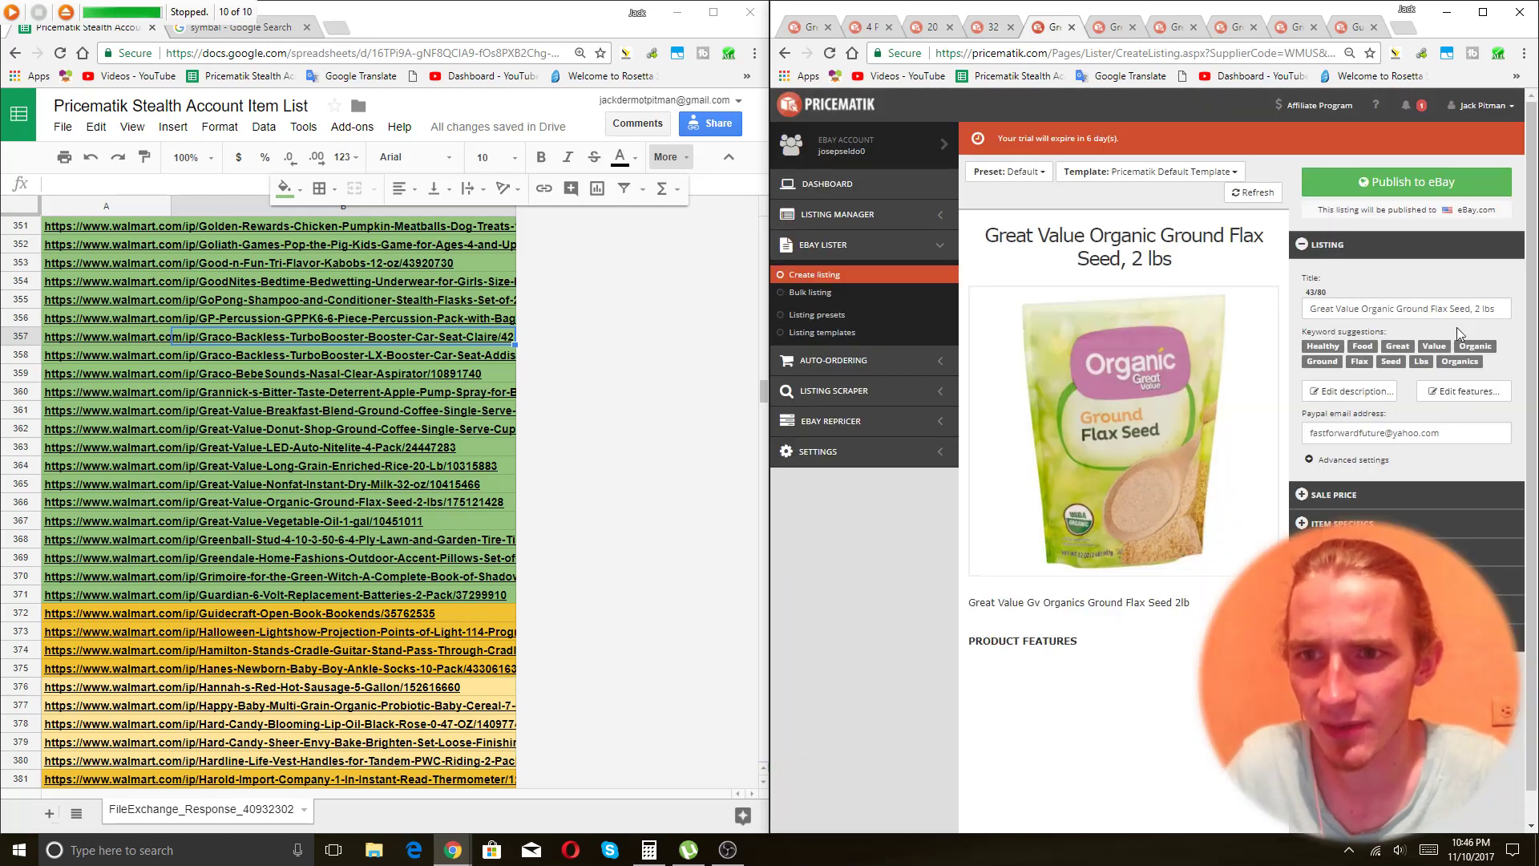
Extend the flax seed title with 'Nutrition and High Fiber Content' and publish it to eBay.
{"action": "left_click", "coordinate": [1434, 309]}
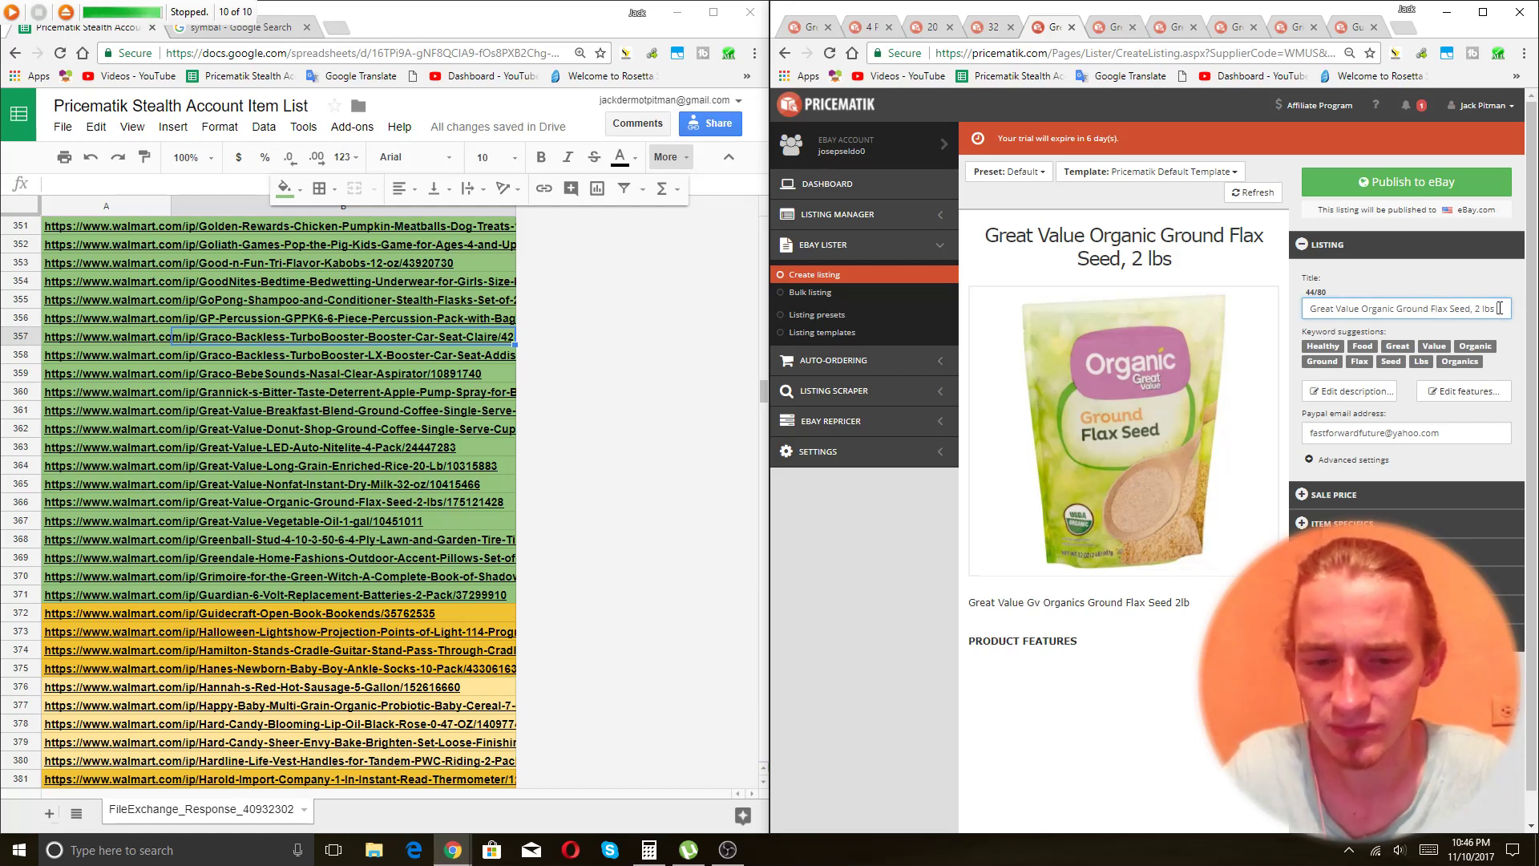
{"action": "type", "text": "Nutrition a"}
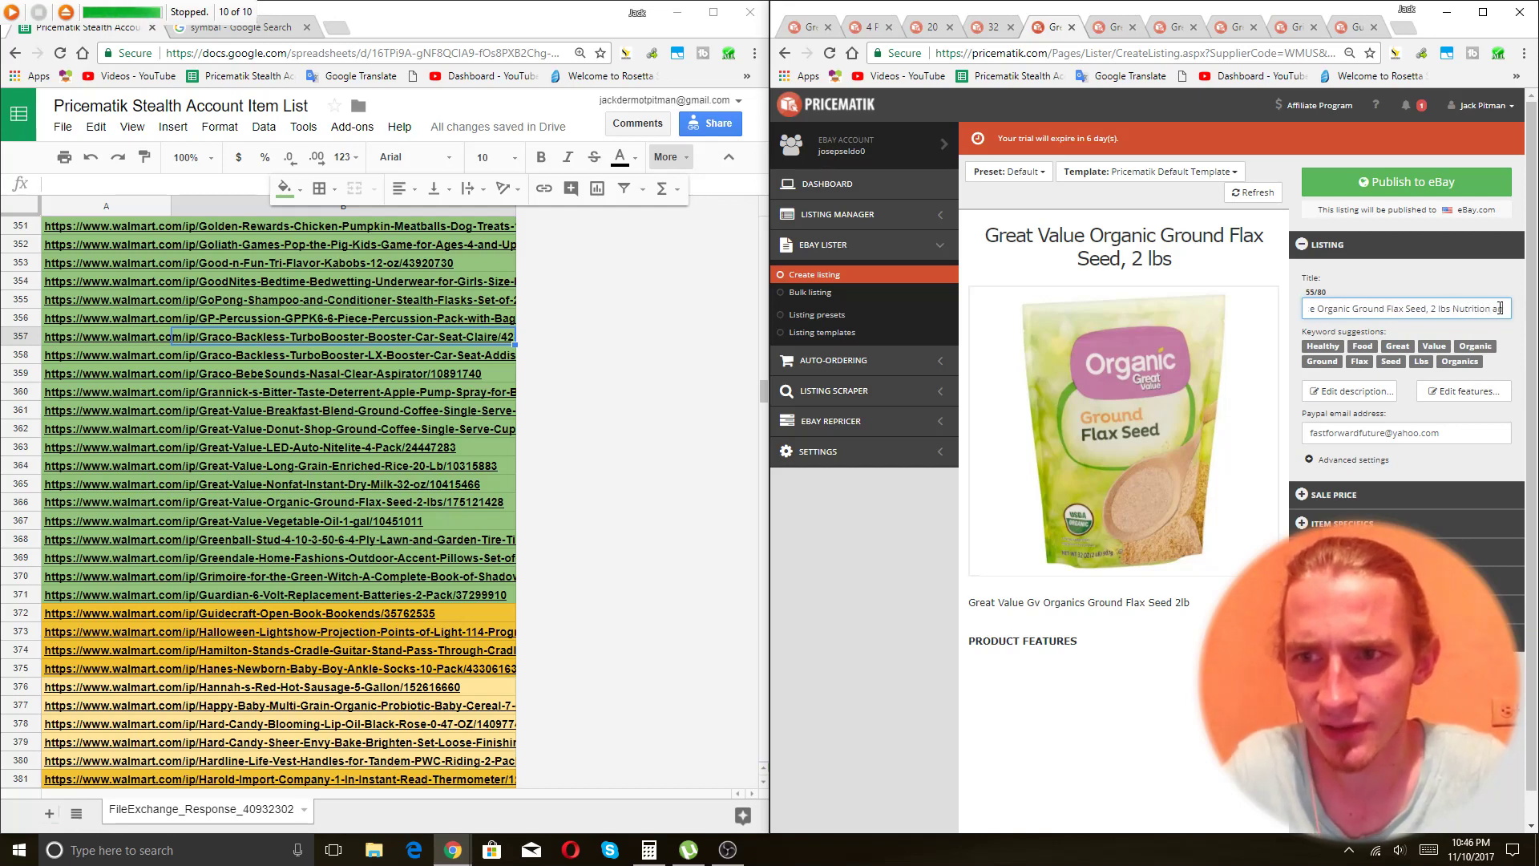
{"action": "type", "text": "nd High Fib"}
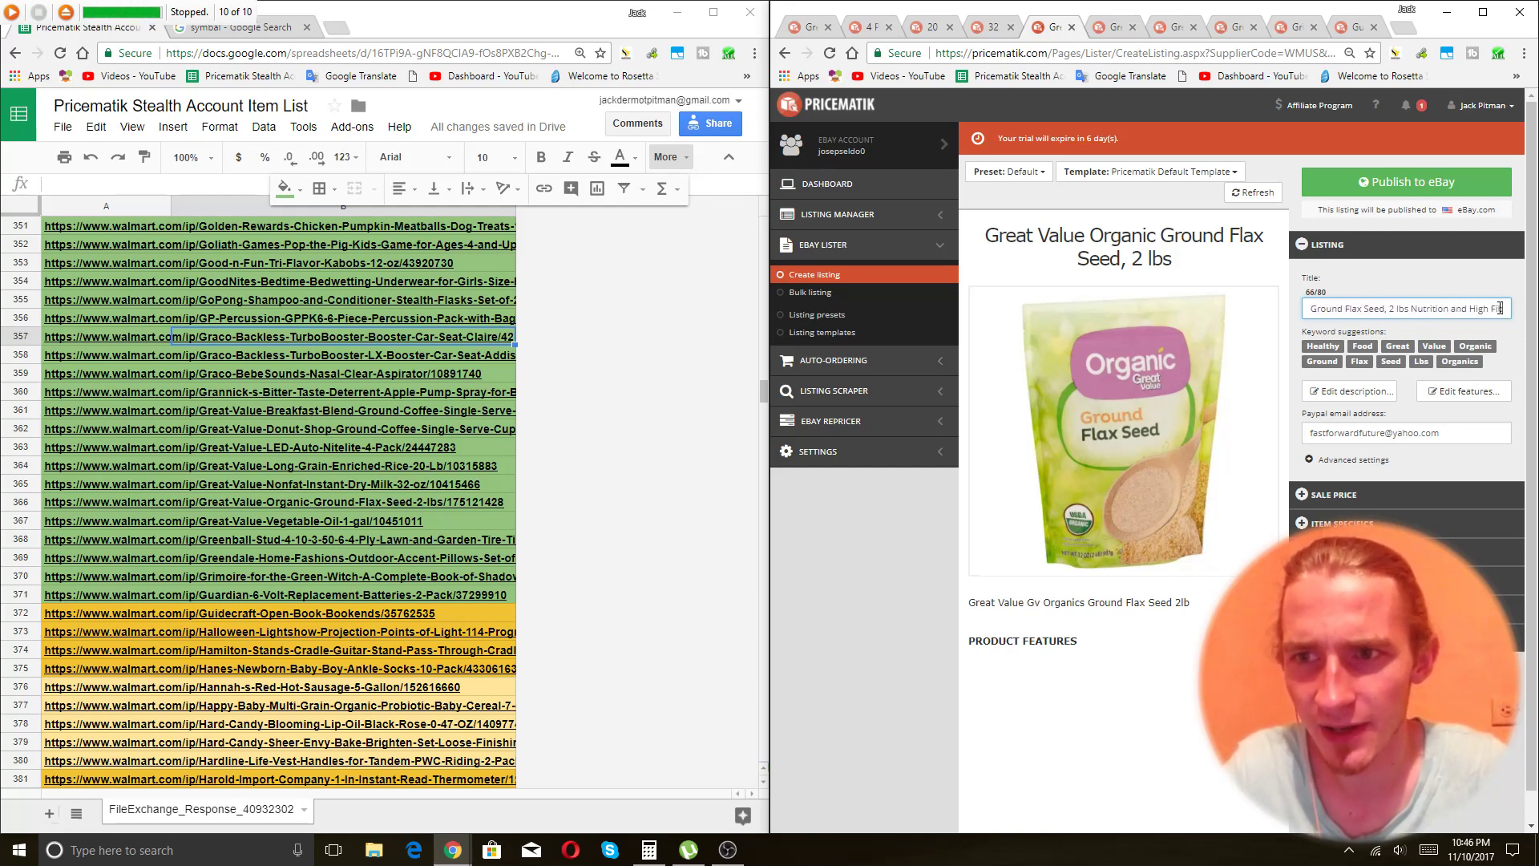
{"action": "type", "text": "er Content"}
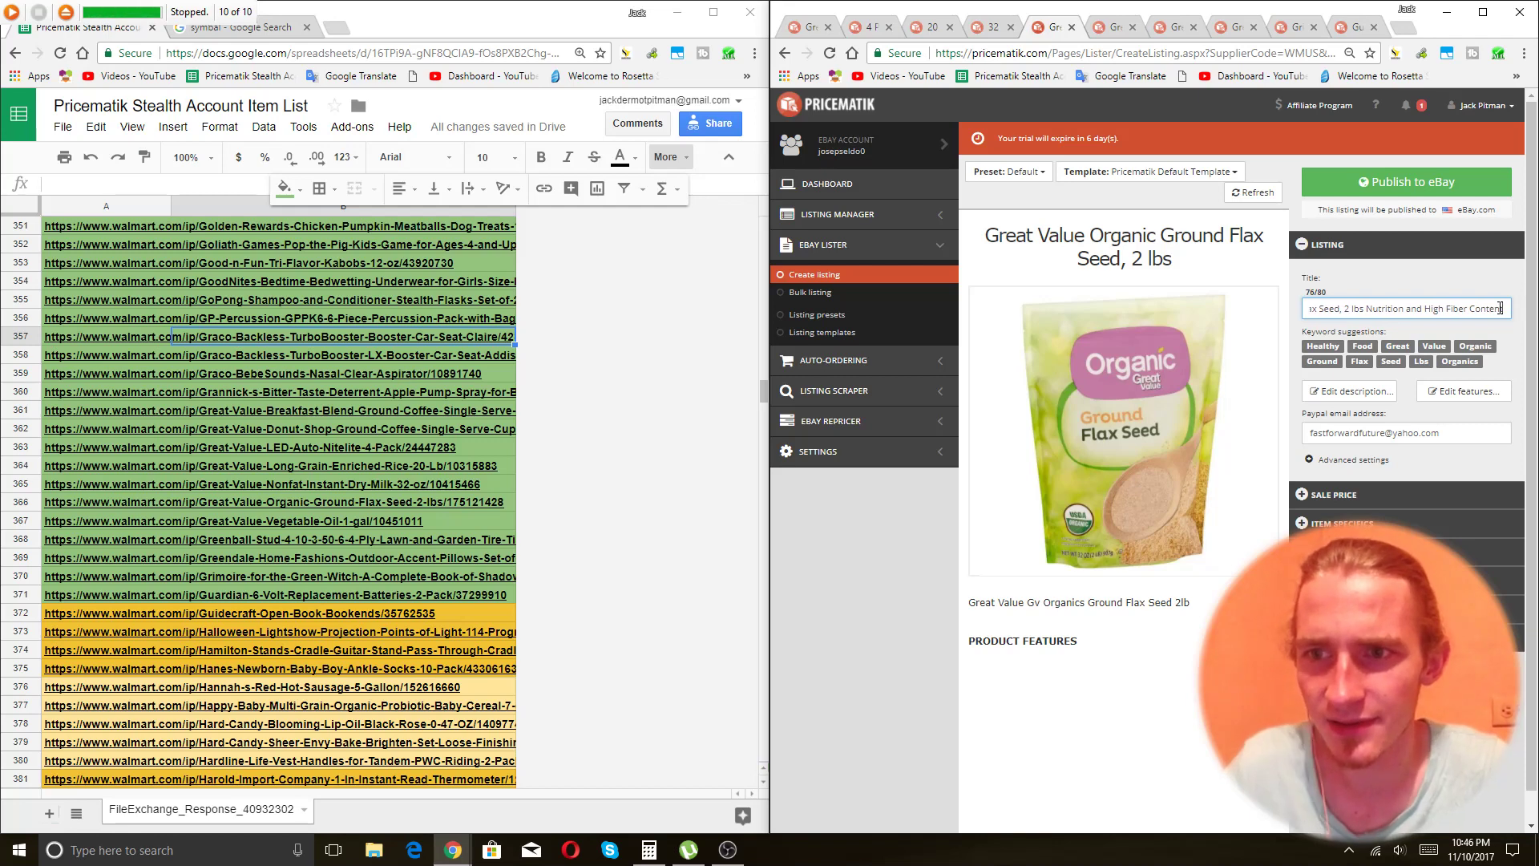
{"action": "left_click", "coordinate": [1378, 490]}
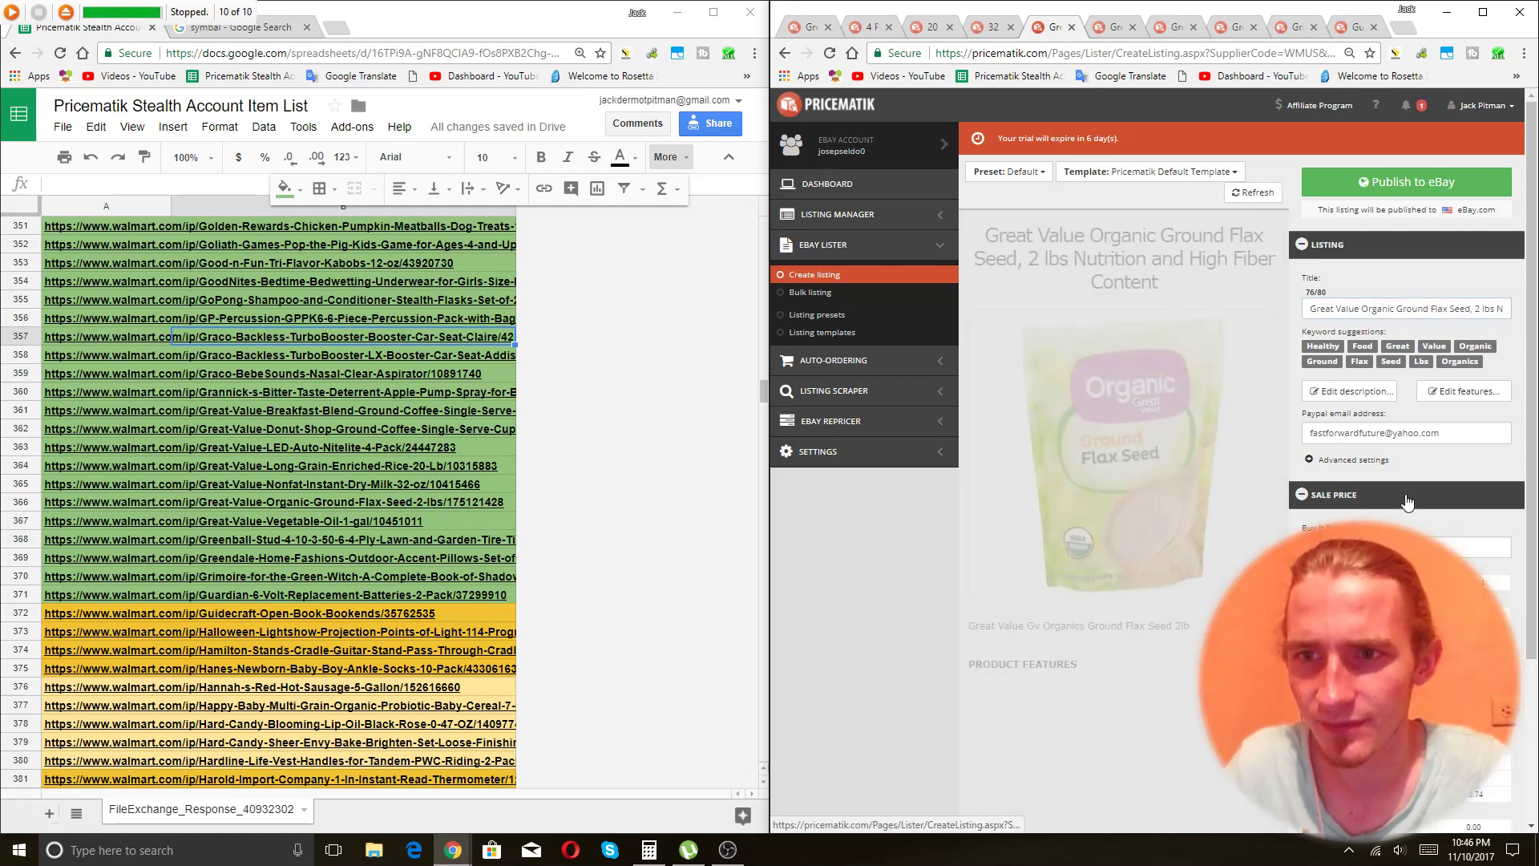
{"action": "left_click", "coordinate": [1478, 306]}
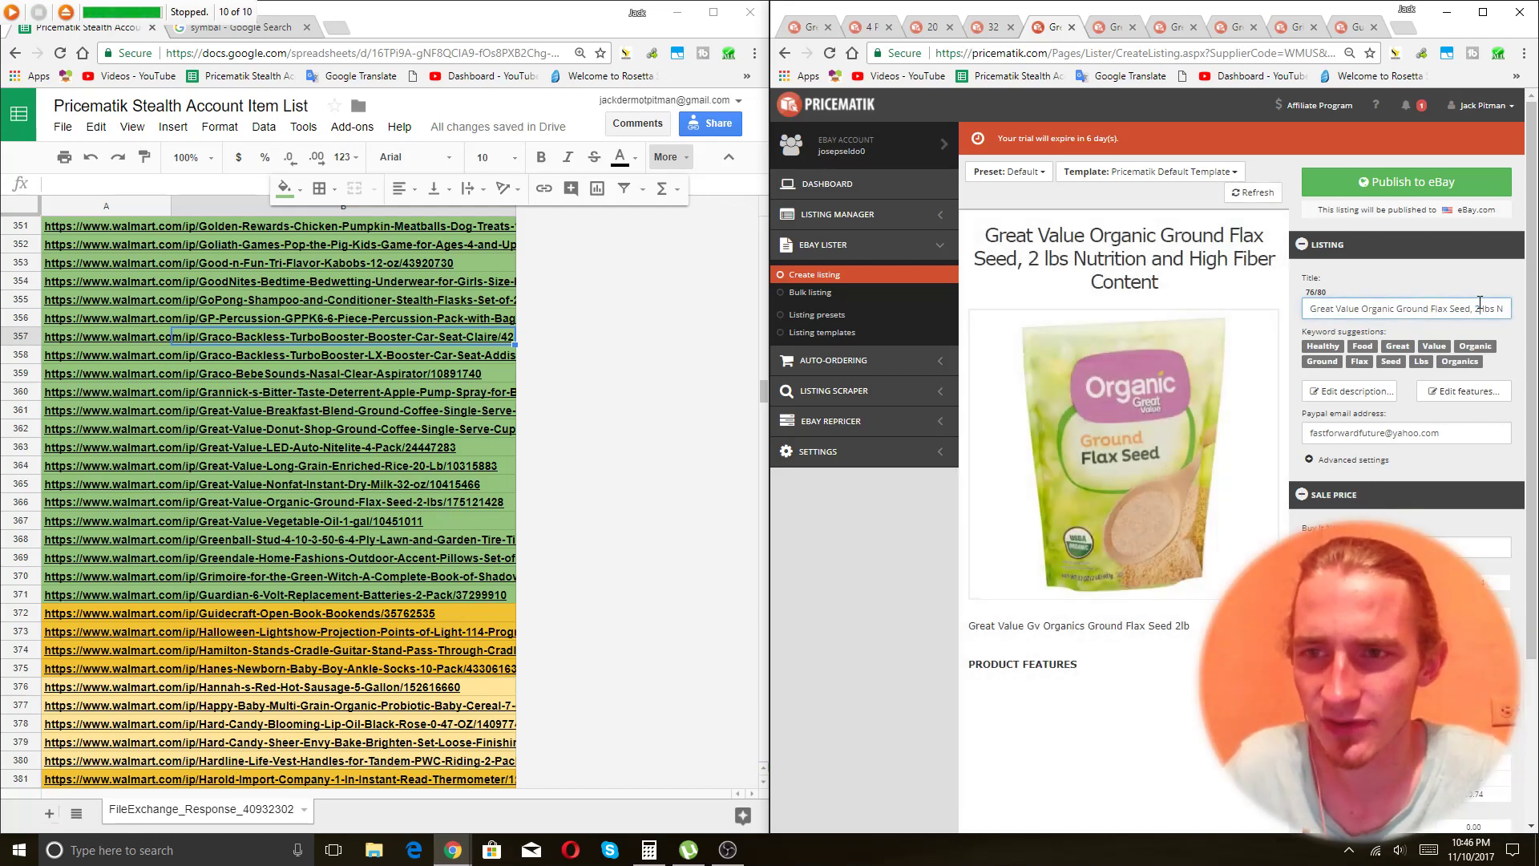
{"action": "key", "text": "End"}
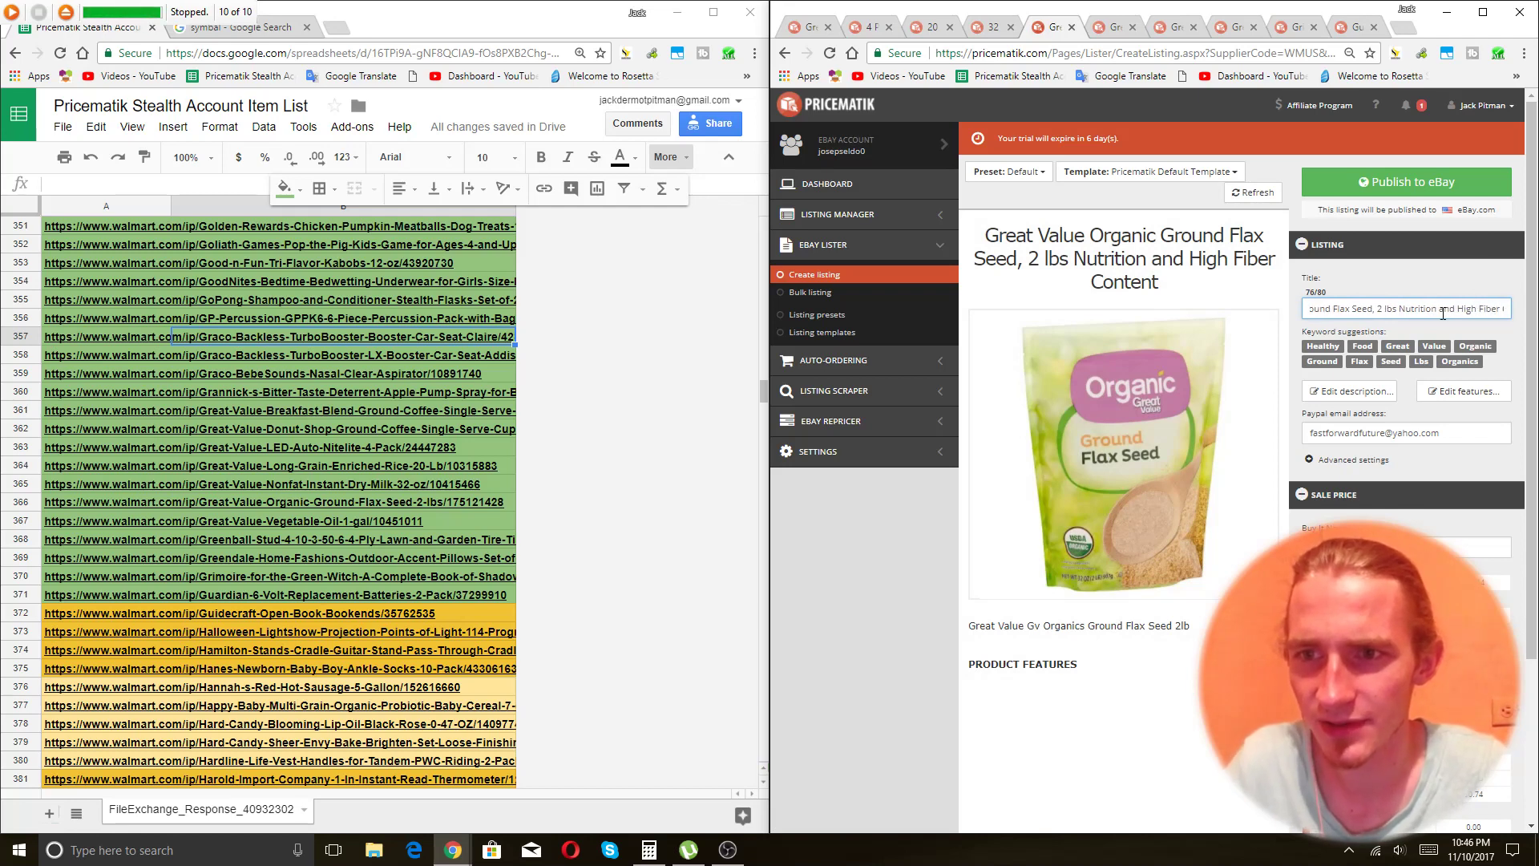
{"action": "left_click", "coordinate": [1408, 182]}
Retitle the vegetable oil with '1 Gallon' up front and '100% Soybean Good for Frying', then publish it.
{"action": "key", "text": "ctrl+Tab"}
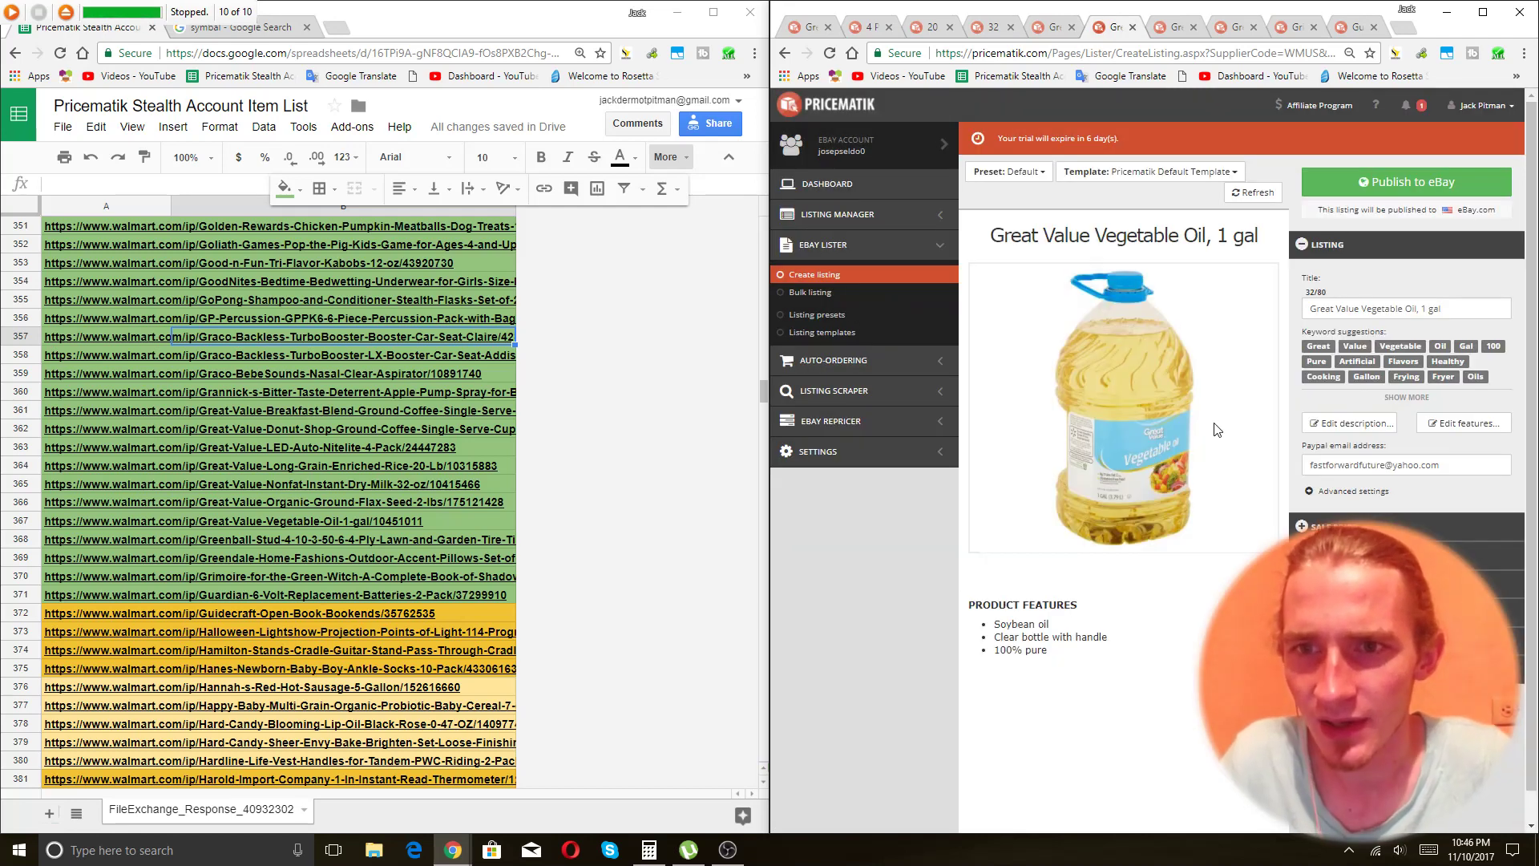
{"action": "left_click_drag", "start_coordinate": [1443, 309], "coordinate": [1422, 324]}
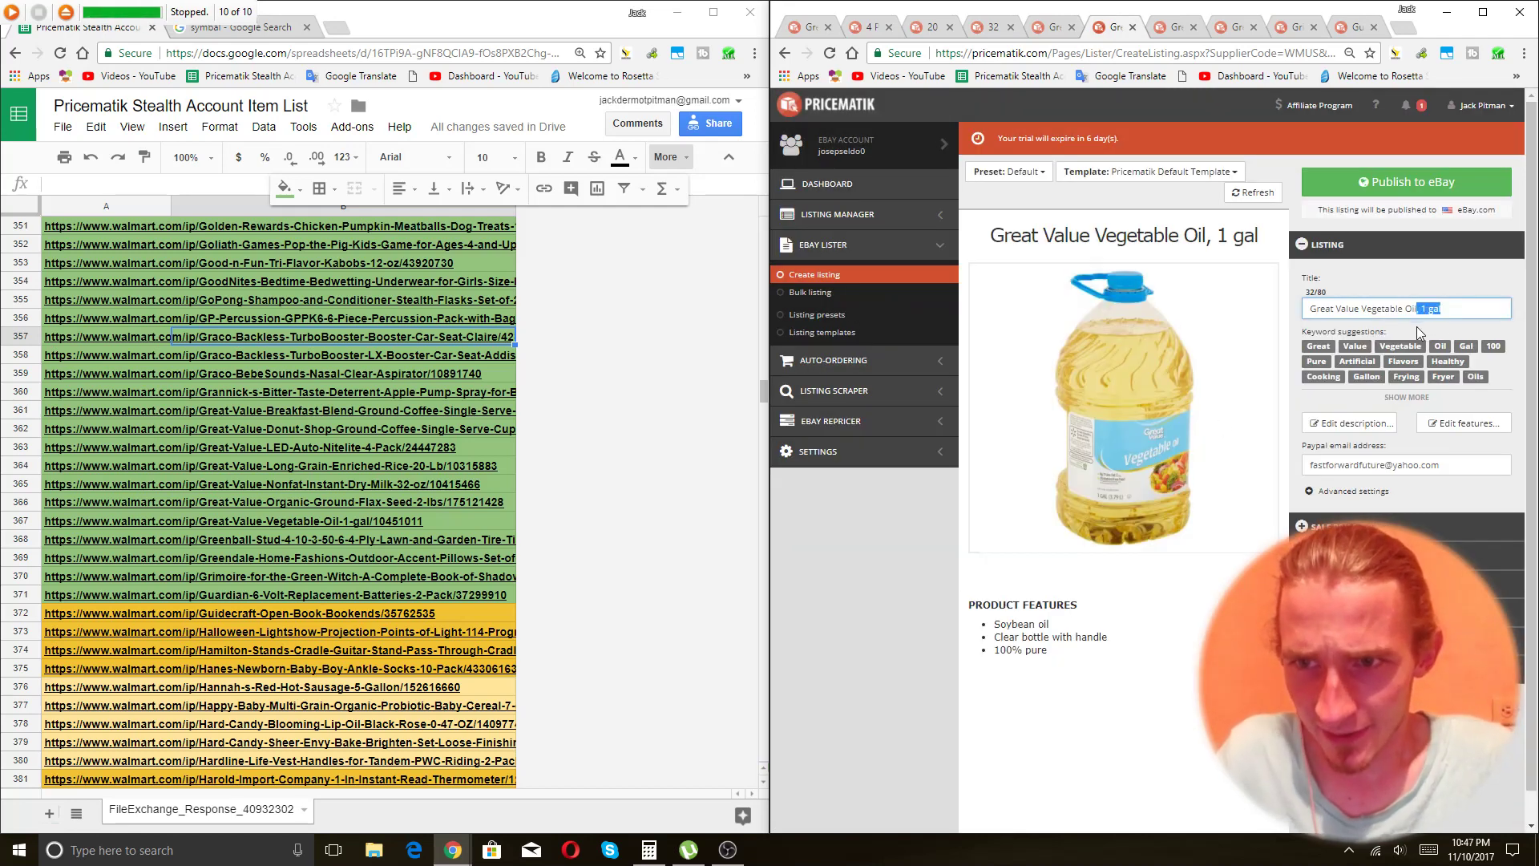
{"action": "key", "text": "BackSpace"}
{"action": "key", "text": "BackSpace"}
{"action": "key", "text": "BackSpace"}
{"action": "key", "text": "XF86AudioMute"}
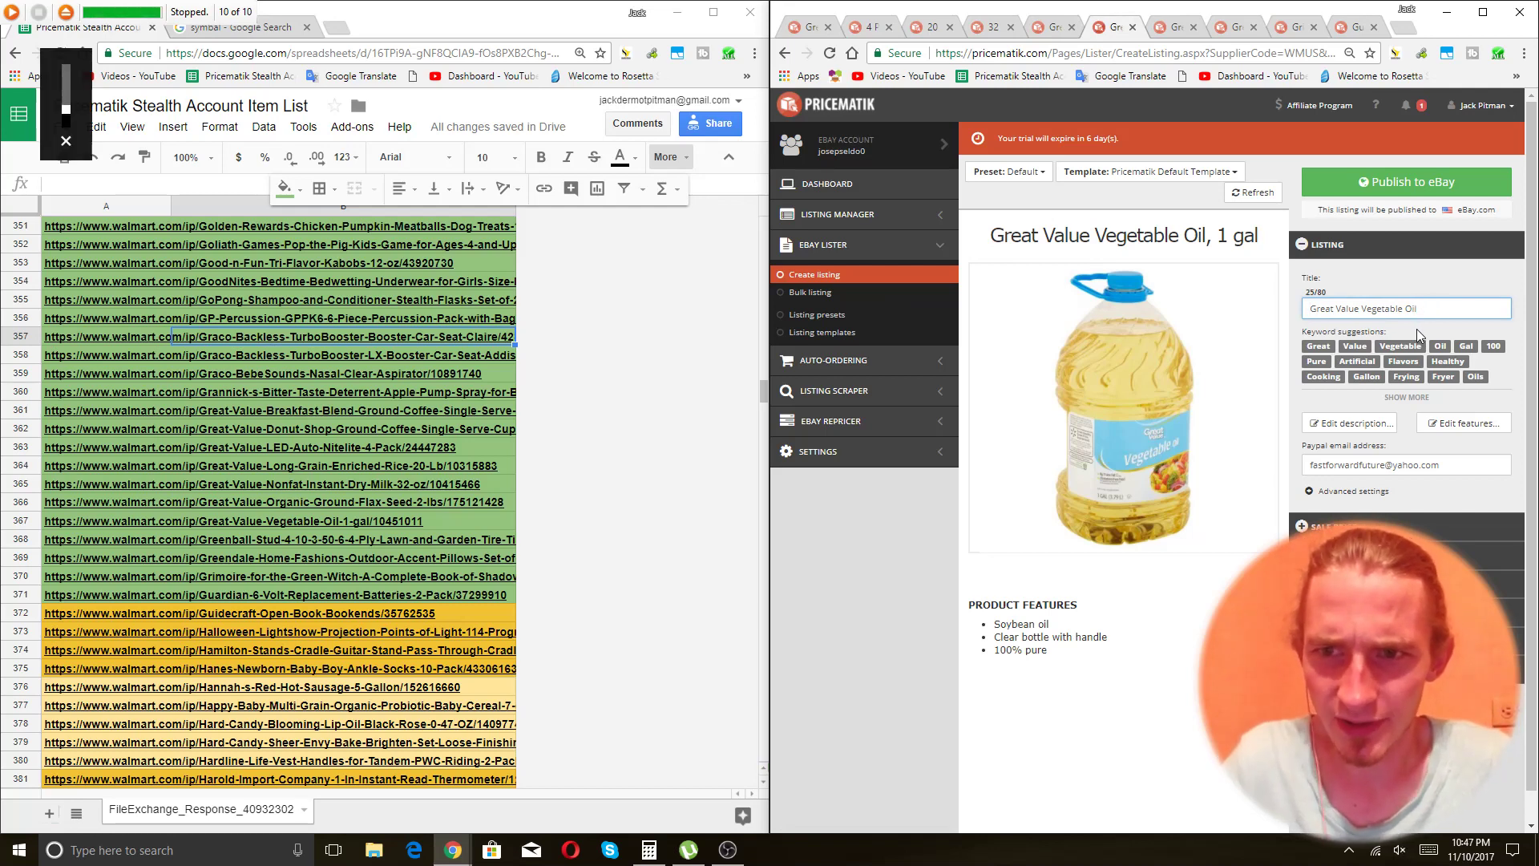
{"action": "type", "text": "1 Ga"}
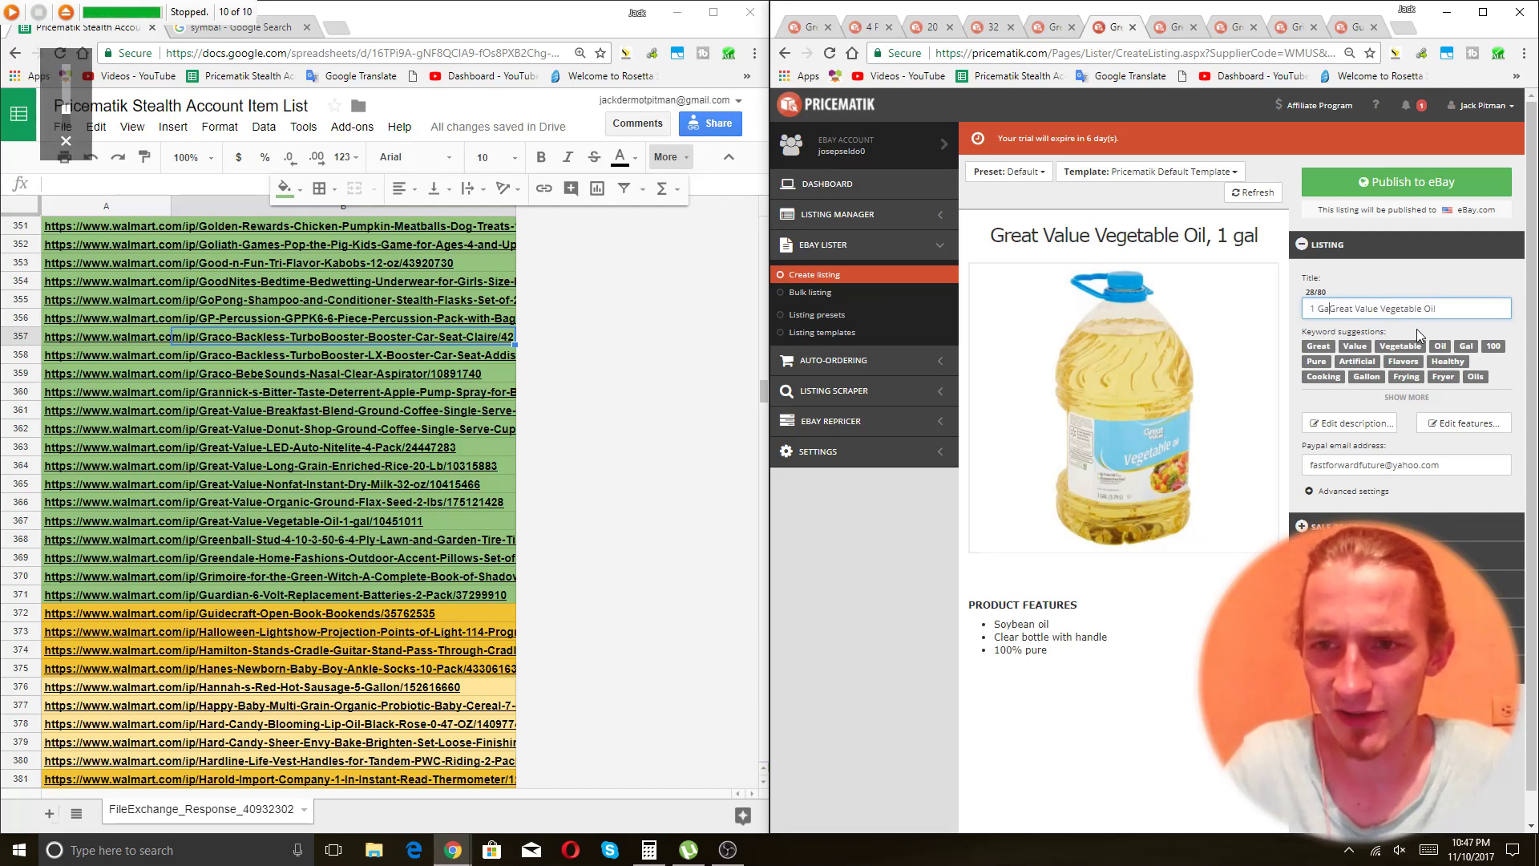
{"action": "type", "text": "llon"}
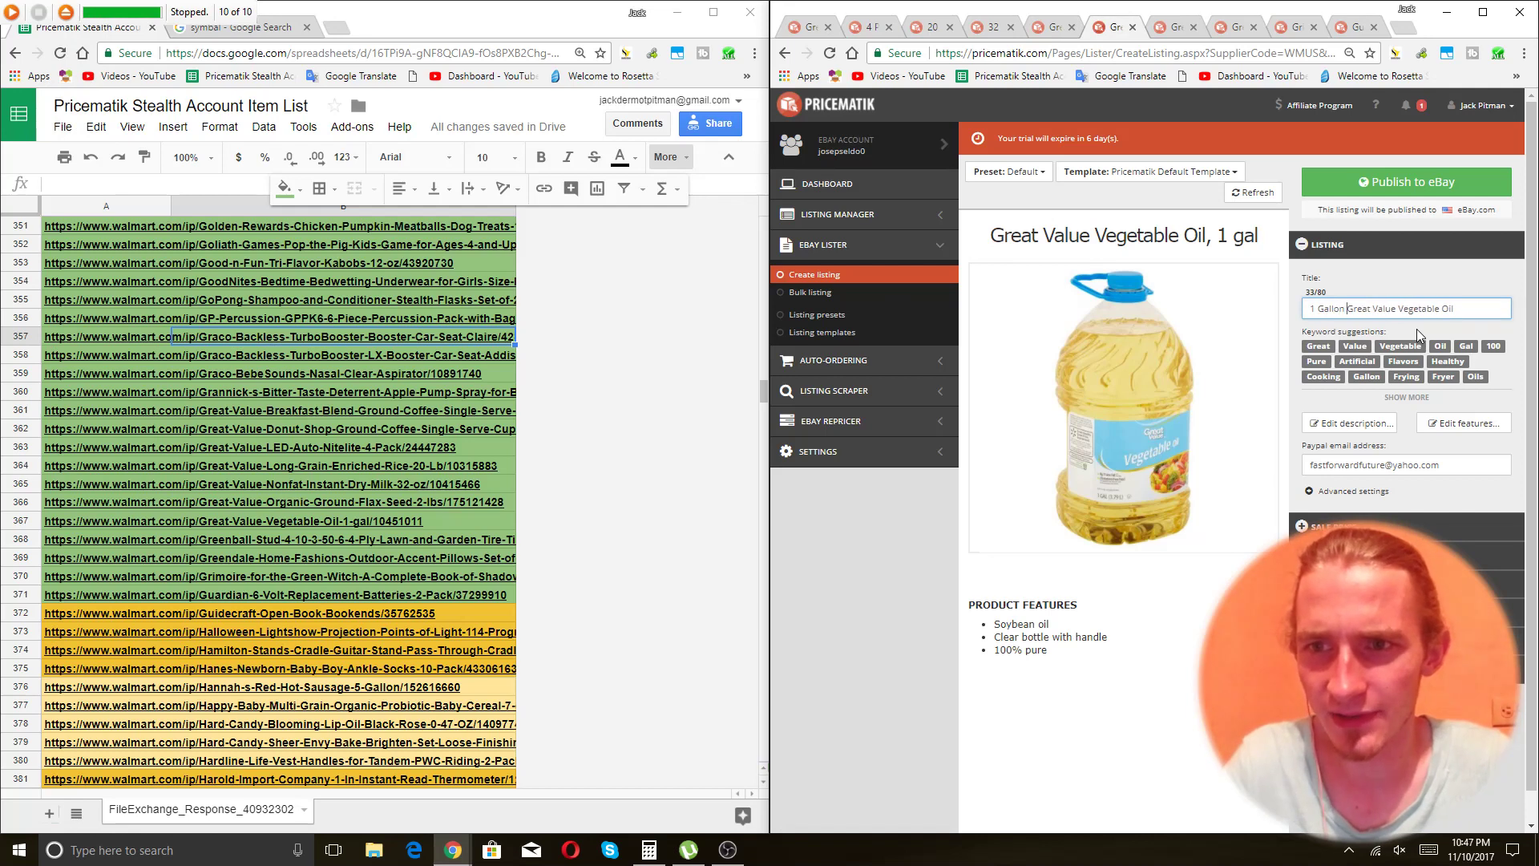
{"action": "key", "text": "End"}
{"action": "type", "text": "Soy"}
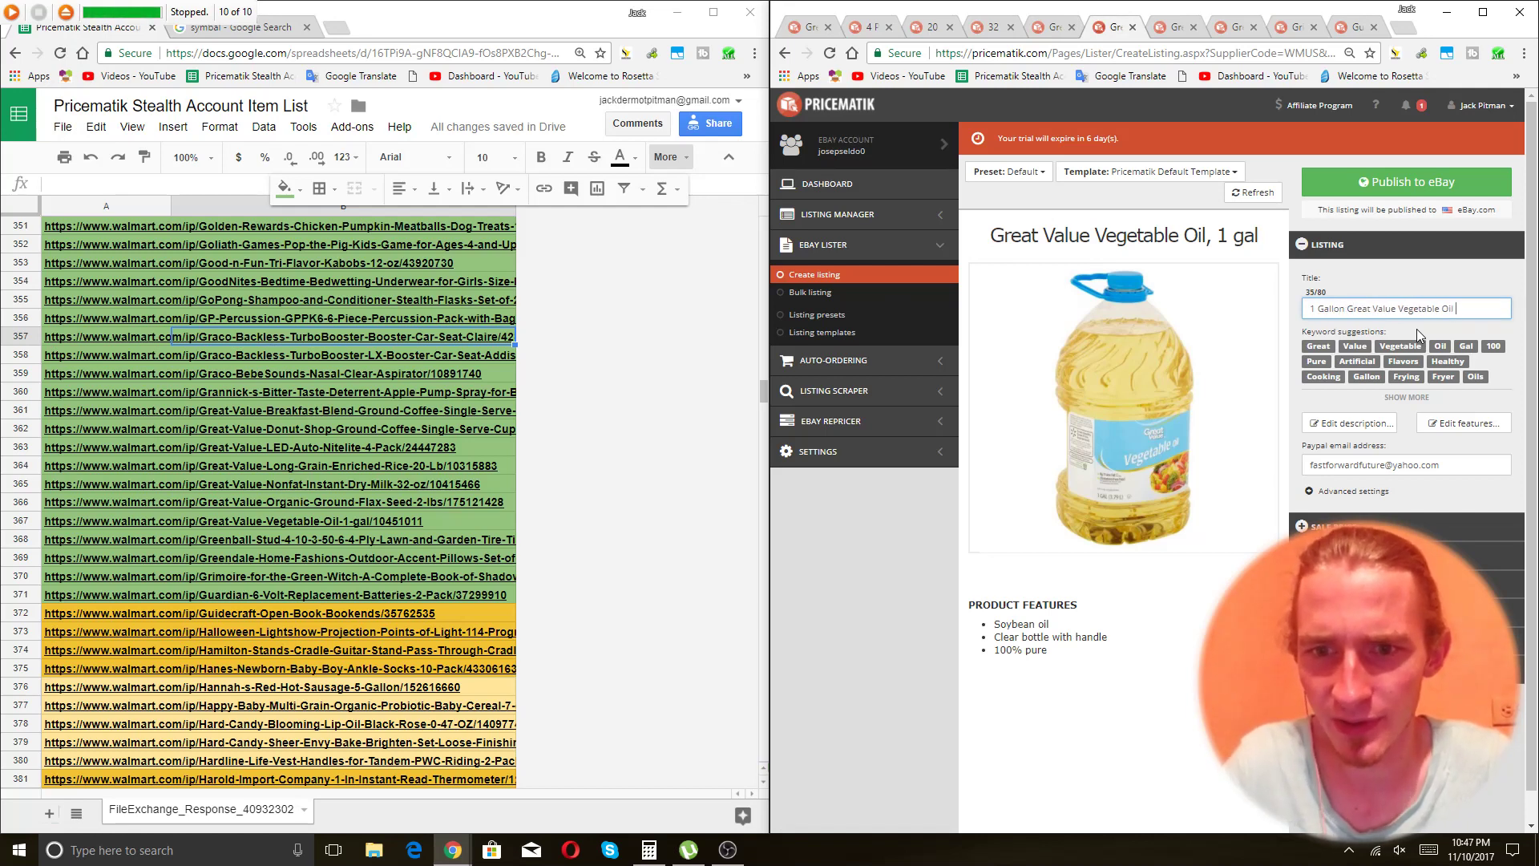
{"action": "key", "text": "BackSpace"}
{"action": "key", "text": "BackSpace"}
{"action": "key", "text": "BackSpace"}
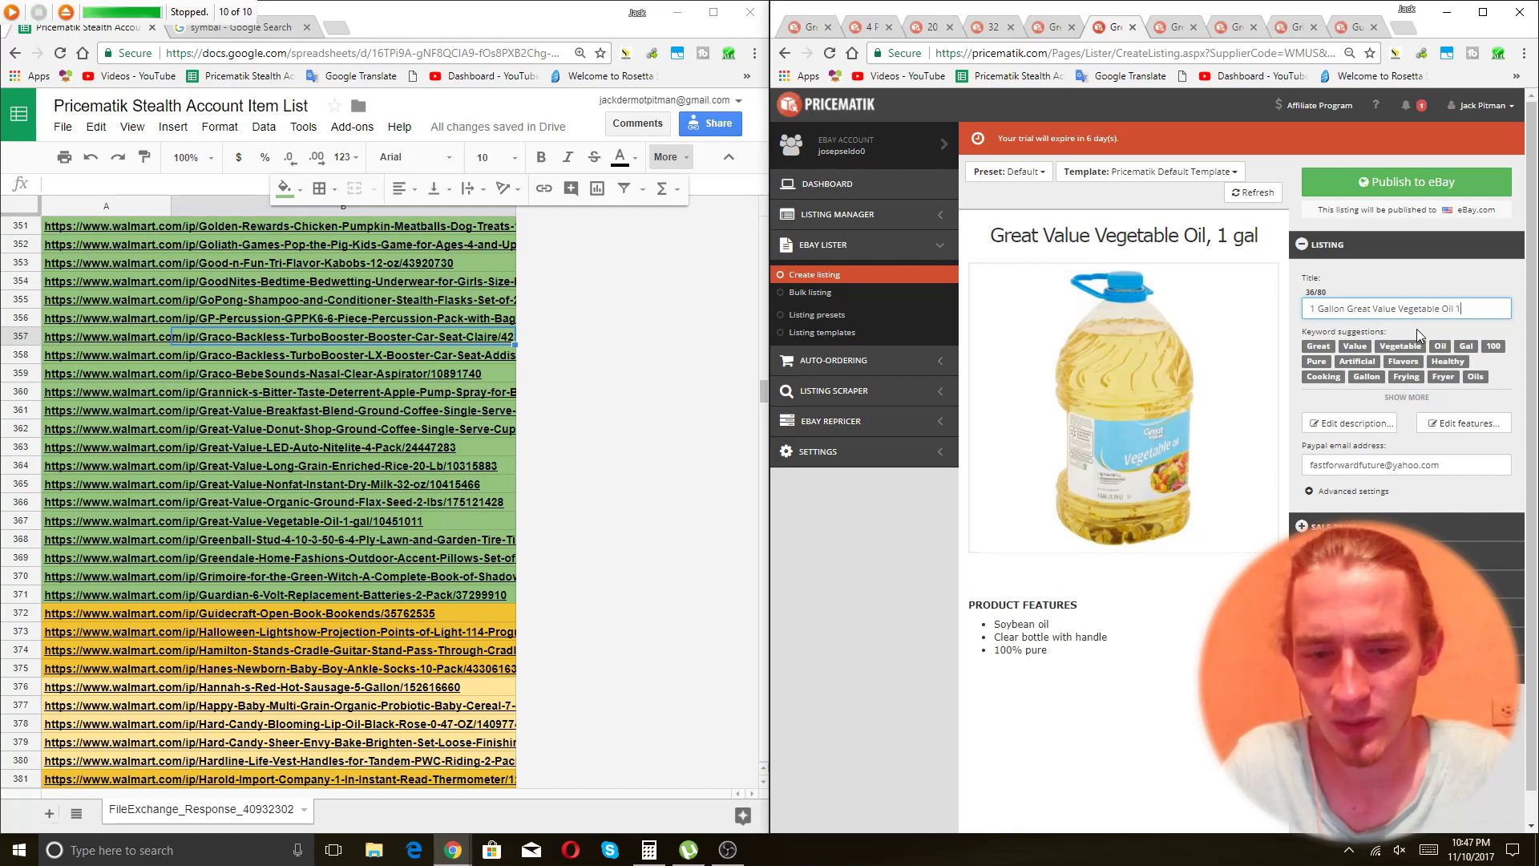
{"action": "type", "text": "100% Soybean"}
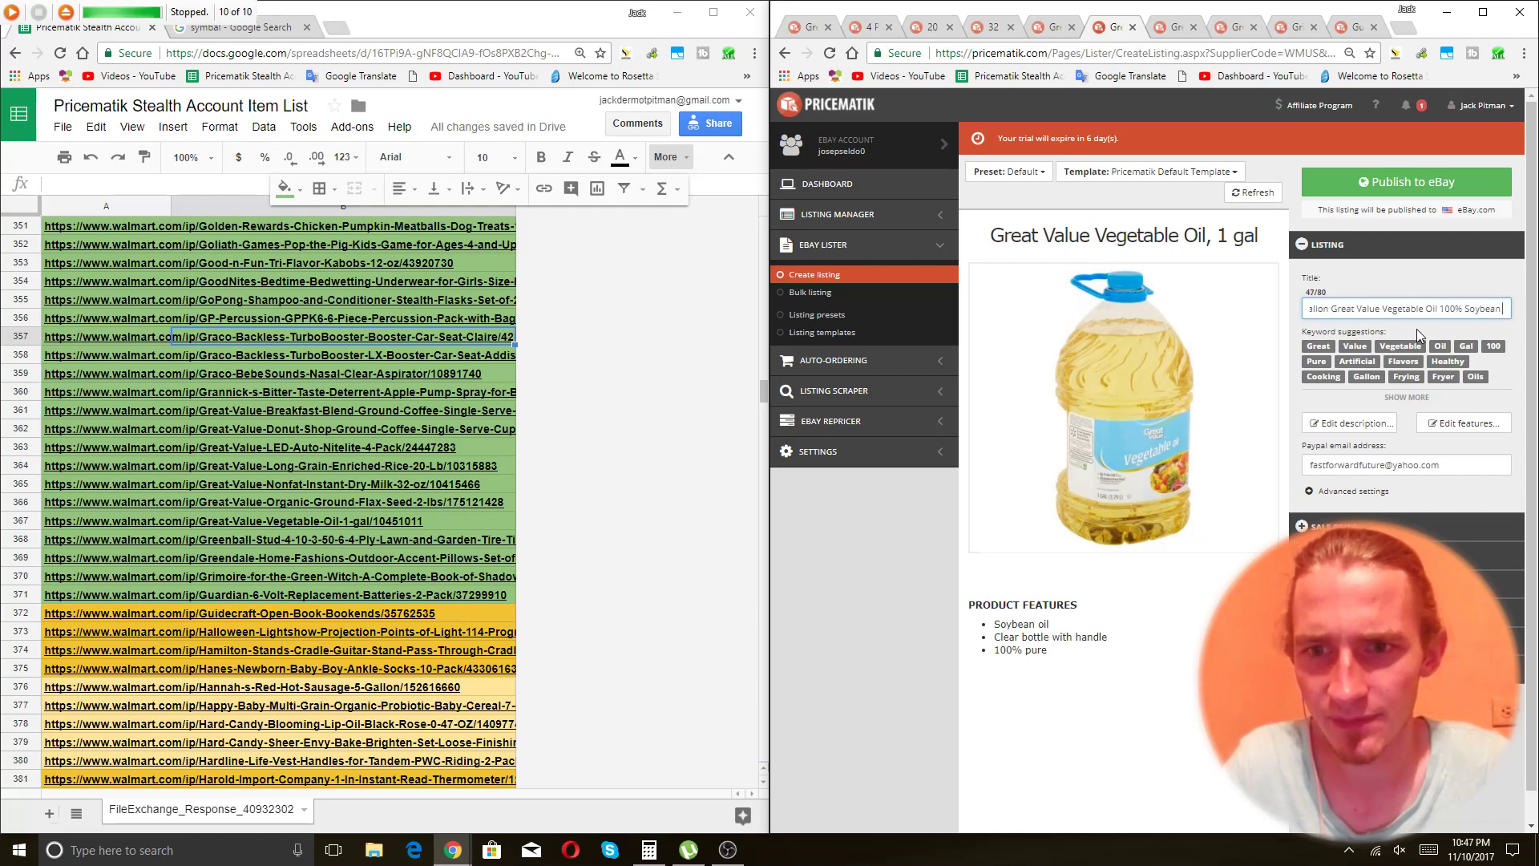
{"action": "type", "text": " Good for Frying"}
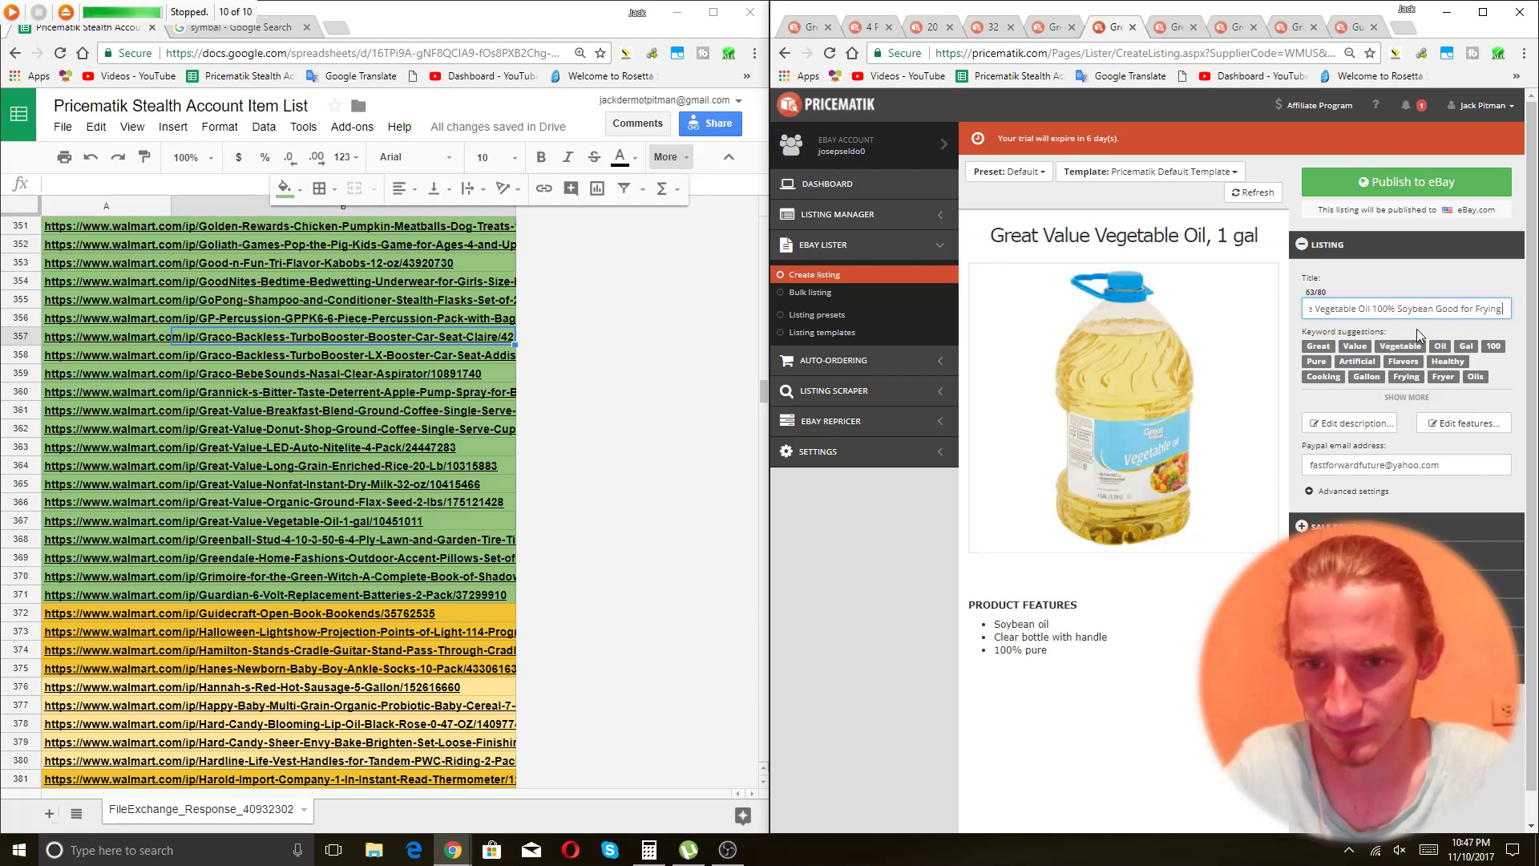
{"action": "type", "text": " and"}
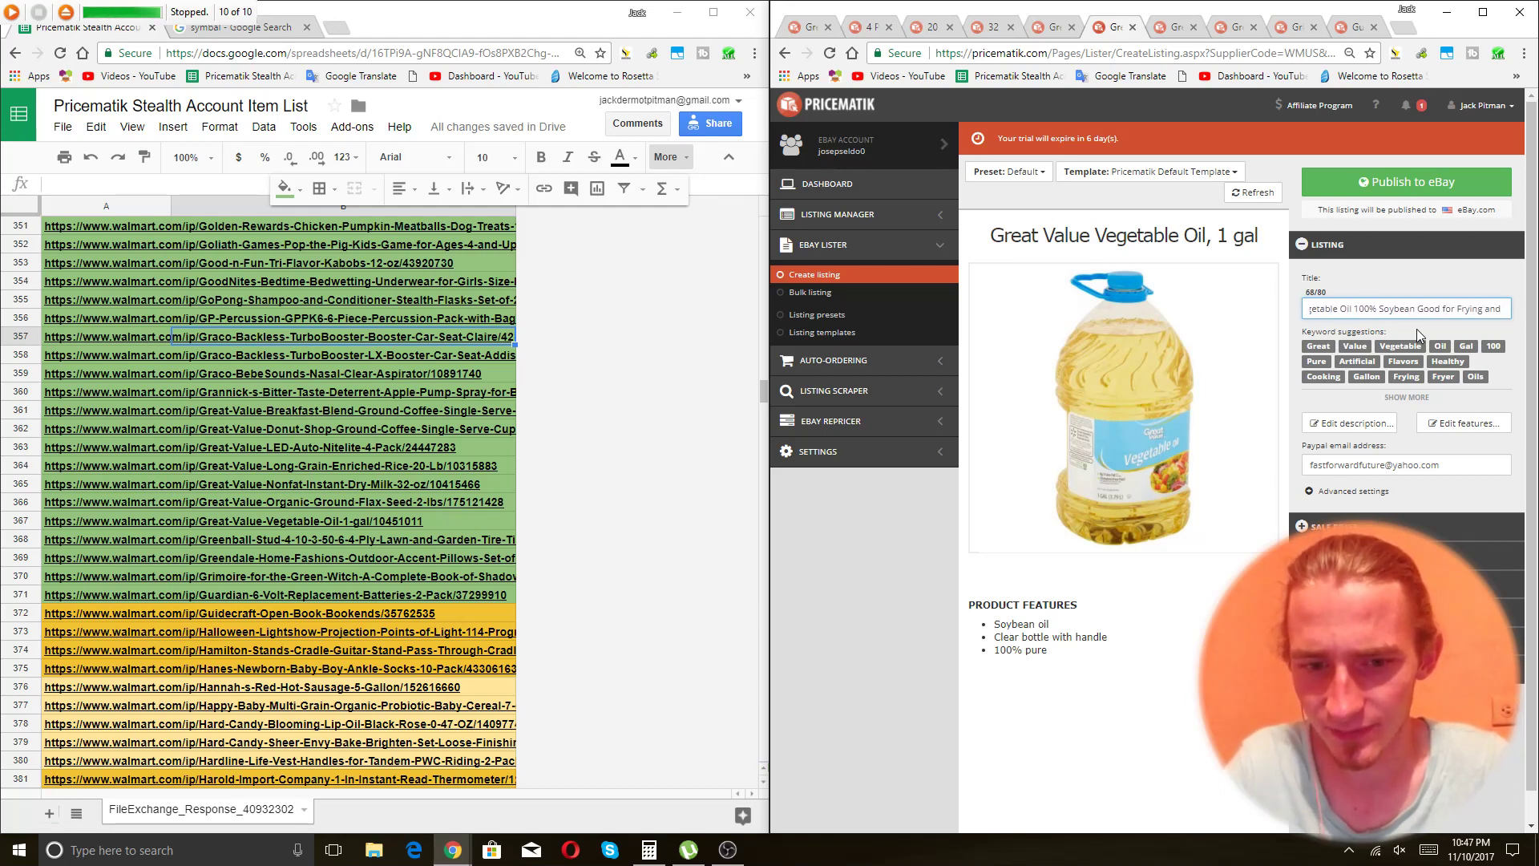
{"action": "type", "text": " Stir Fry"}
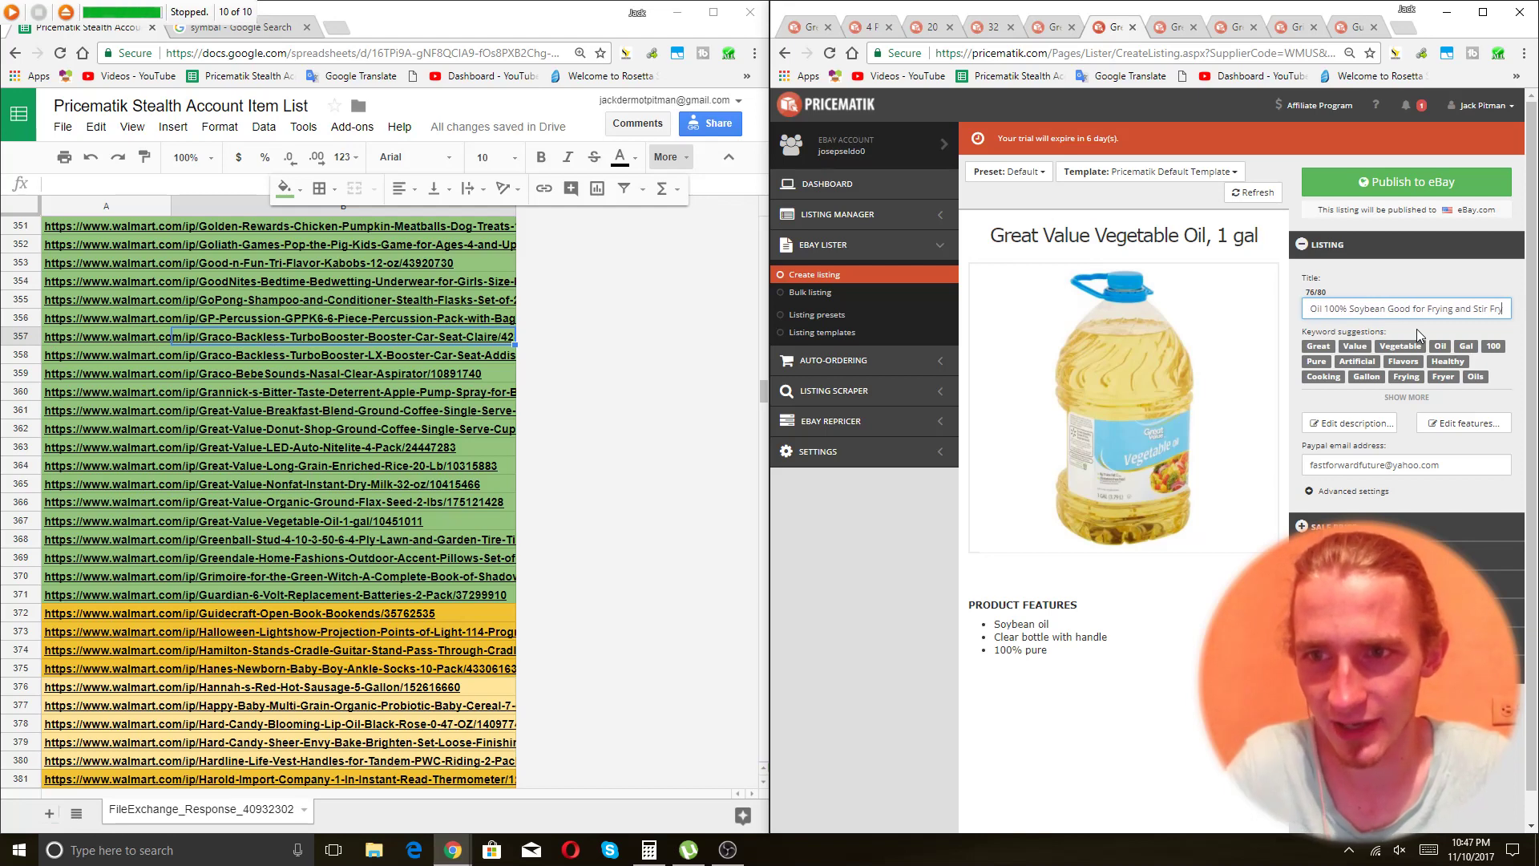
{"action": "key", "text": "Return"}
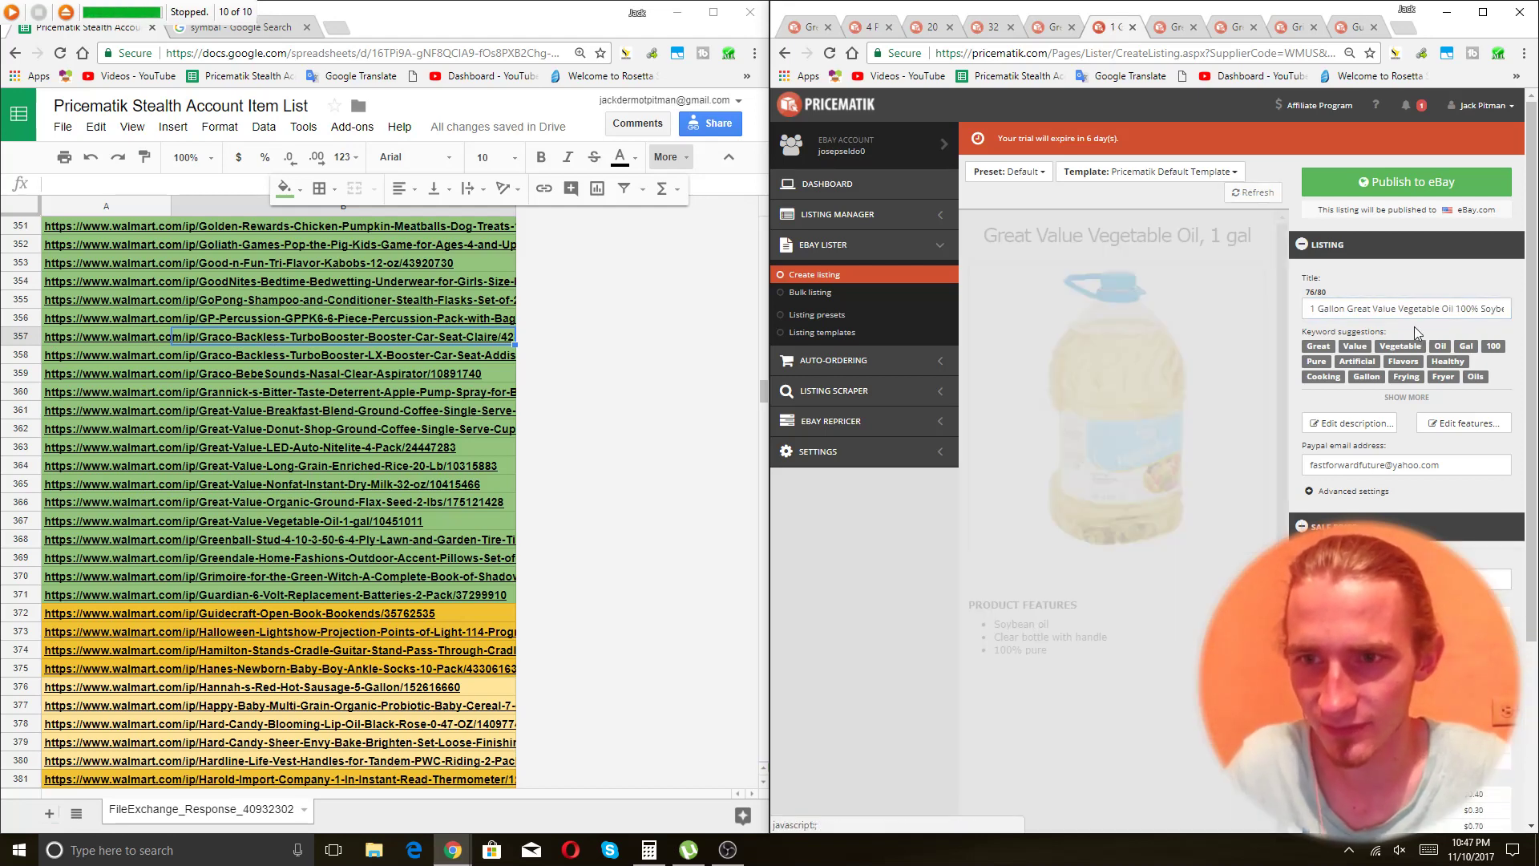
{"action": "left_click", "coordinate": [1404, 186]}
{"action": "key", "text": "ctrl+Tab"}
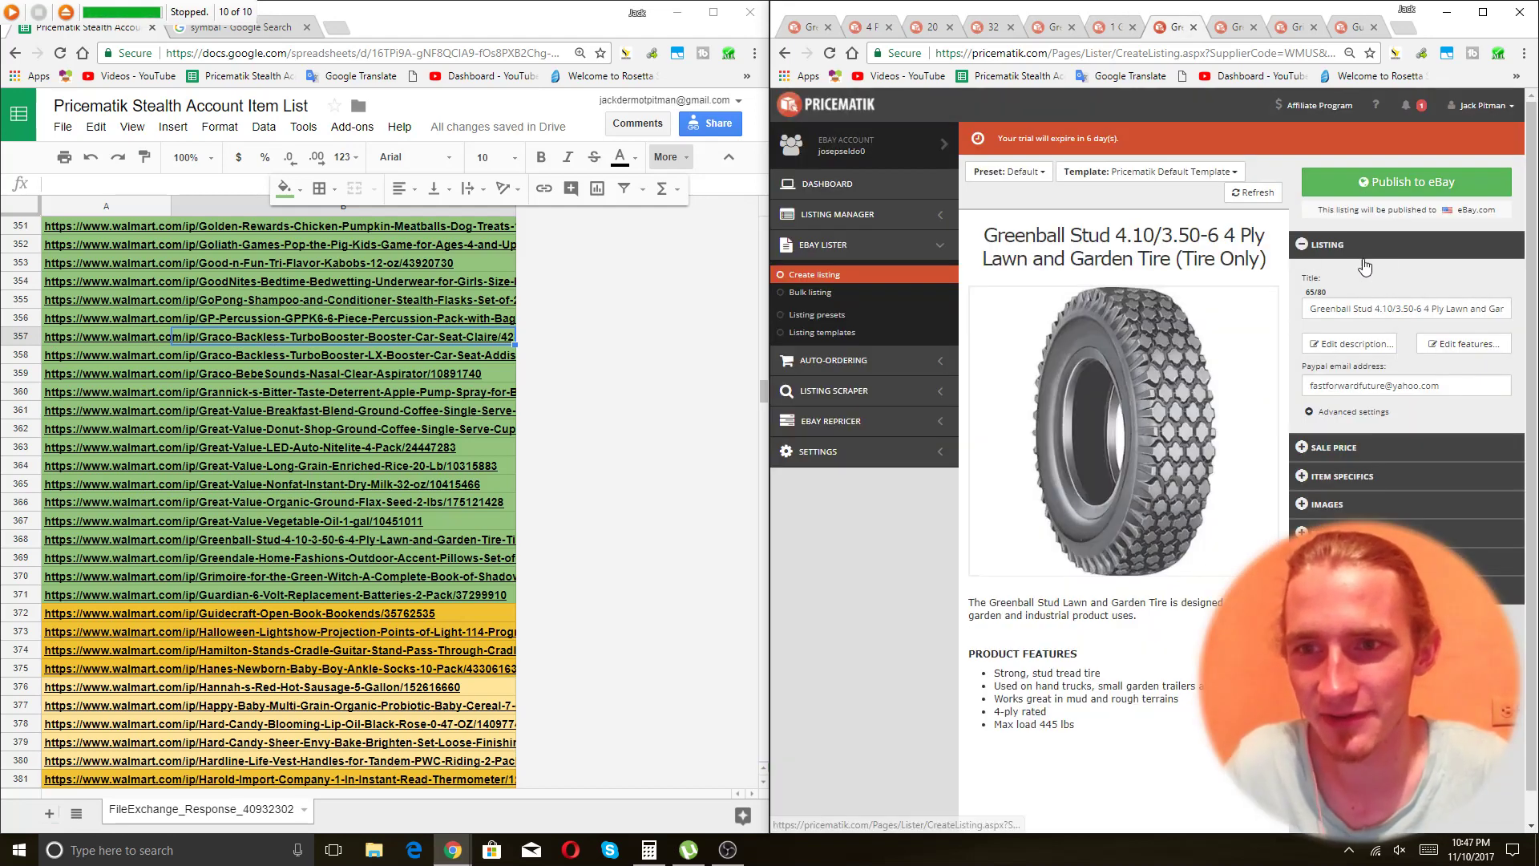
Publish the Greenball tire and pillow listings to eBay unchanged.
{"action": "left_click", "coordinate": [1487, 308]}
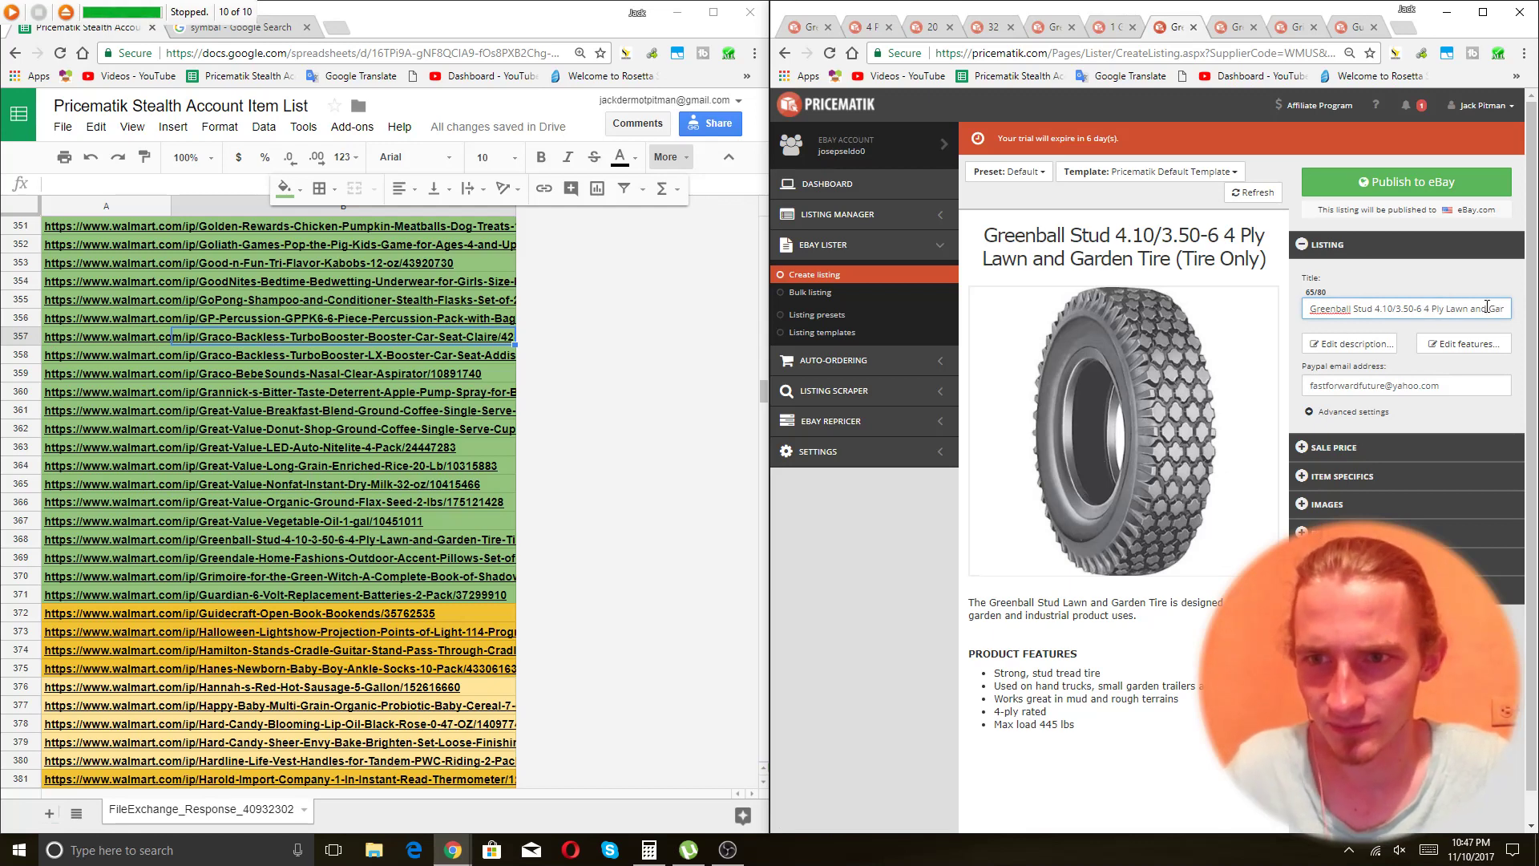
{"action": "key", "text": "End"}
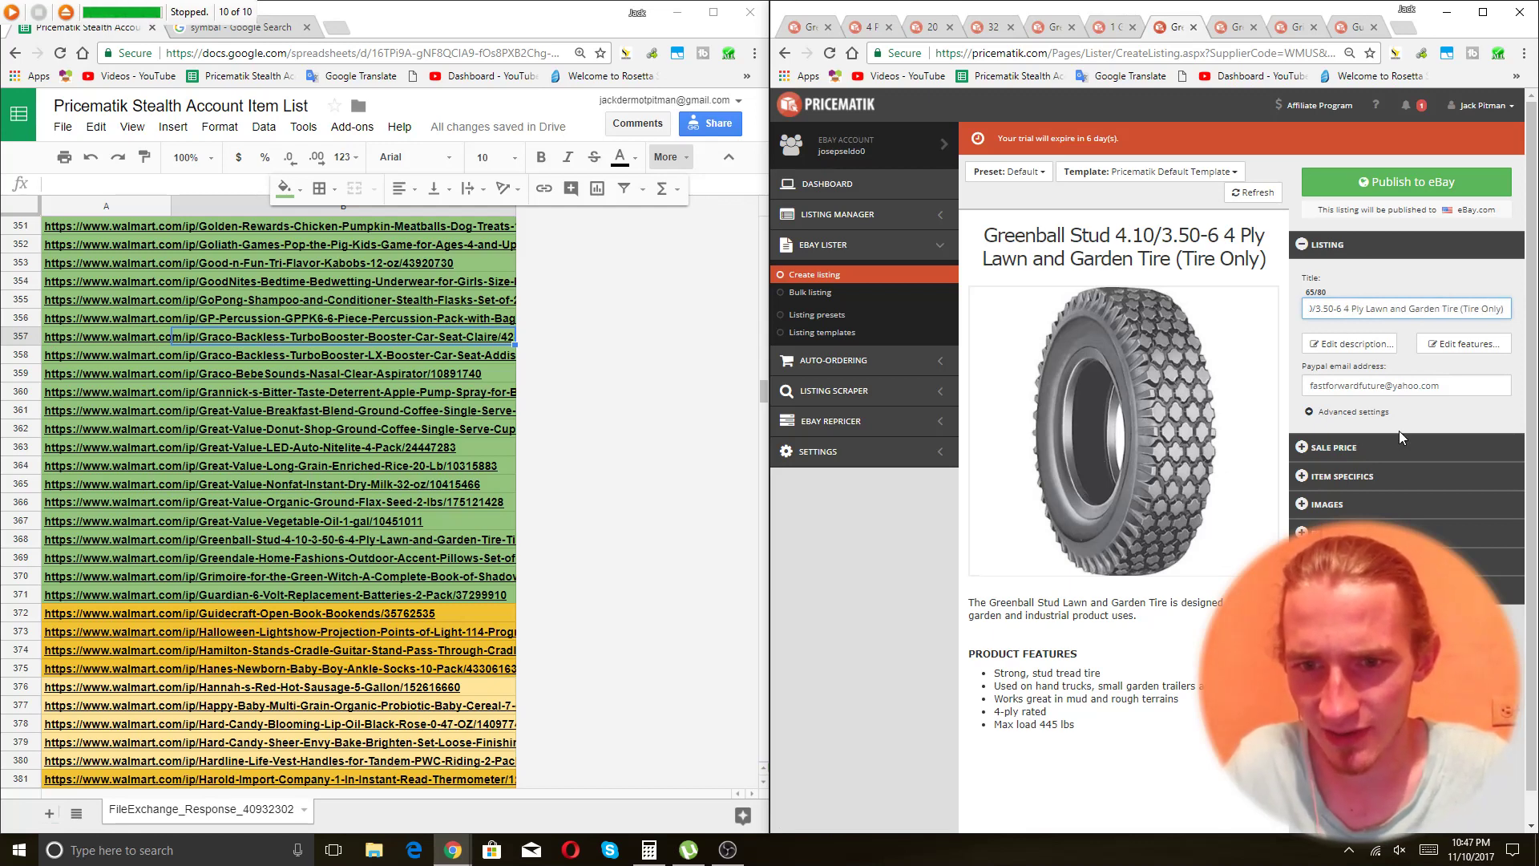
{"action": "left_click", "coordinate": [1418, 180]}
{"action": "key", "text": "ctrl+Tab"}
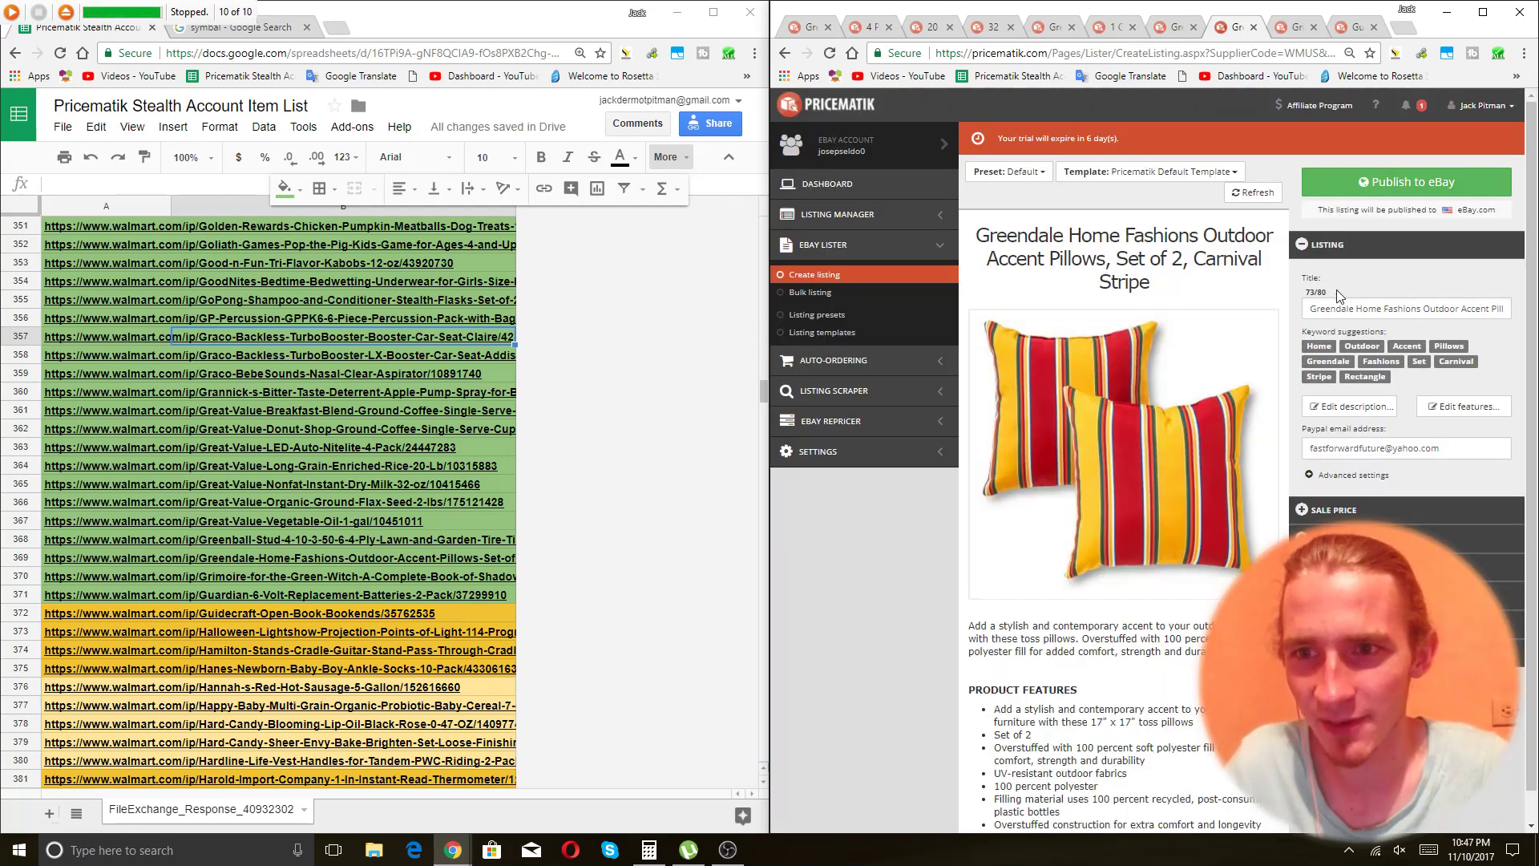
{"action": "left_click", "coordinate": [1406, 194]}
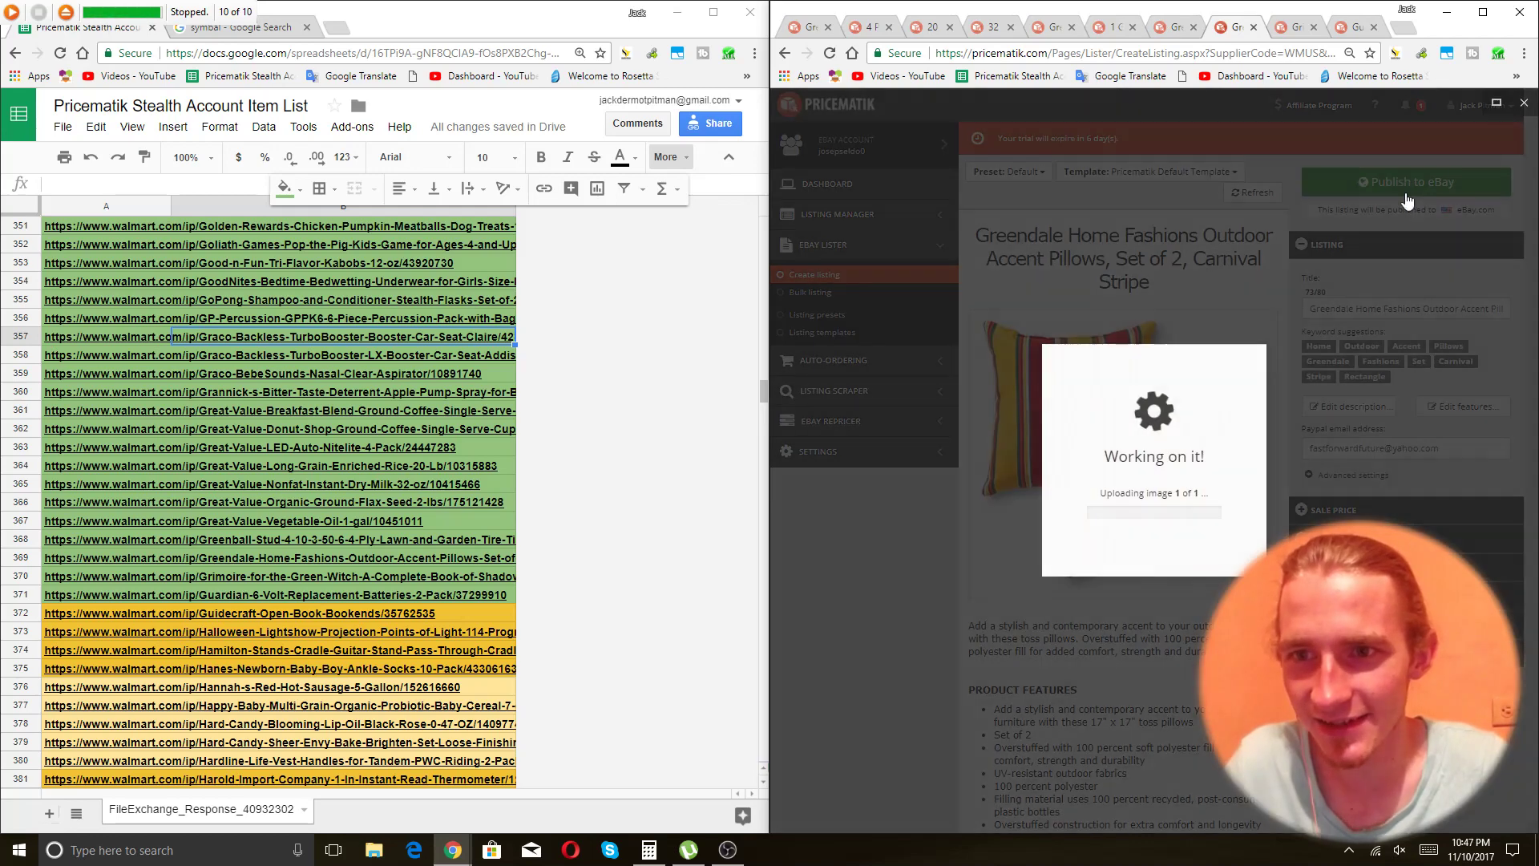
Append 'Guide to Ritual Spells' to the Grimoire title and publish it to eBay.
{"action": "key", "text": "ctrl+Tab"}
{"action": "left_click", "coordinate": [1382, 311]}
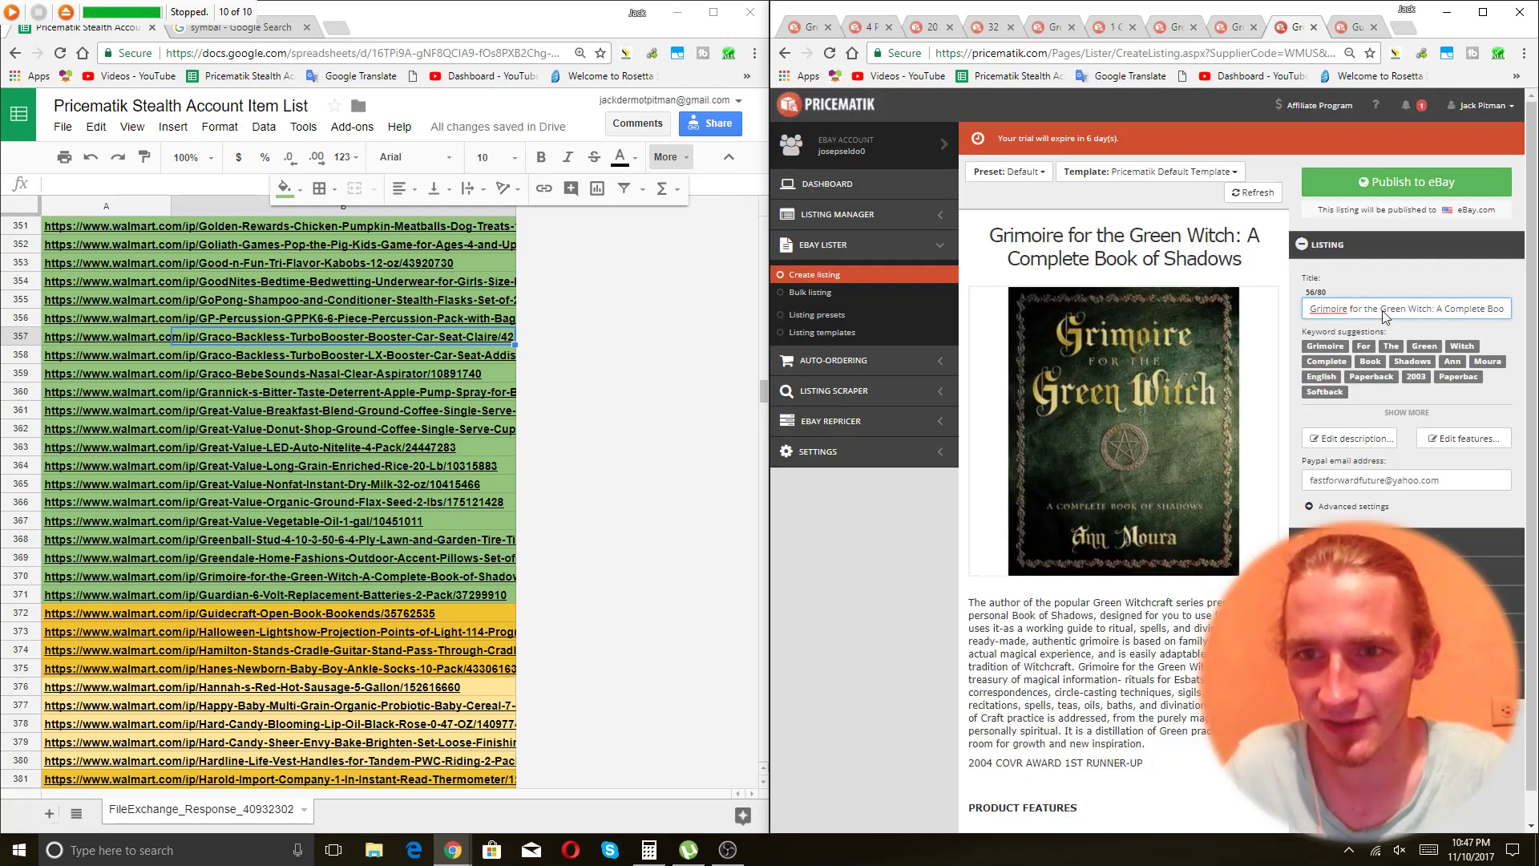
{"action": "key", "text": "End"}
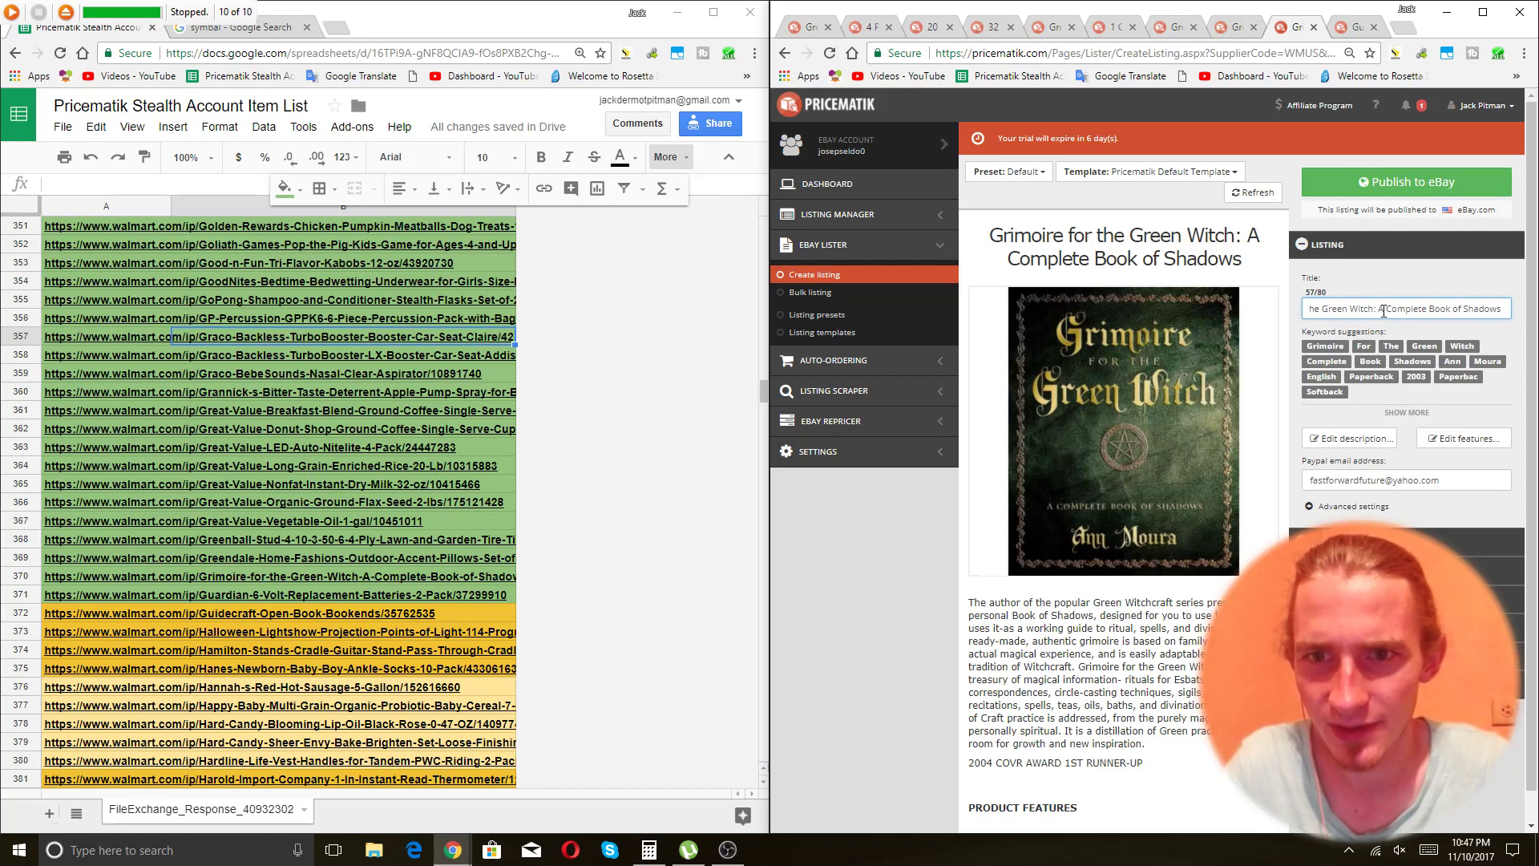
{"action": "type", "text": "By"}
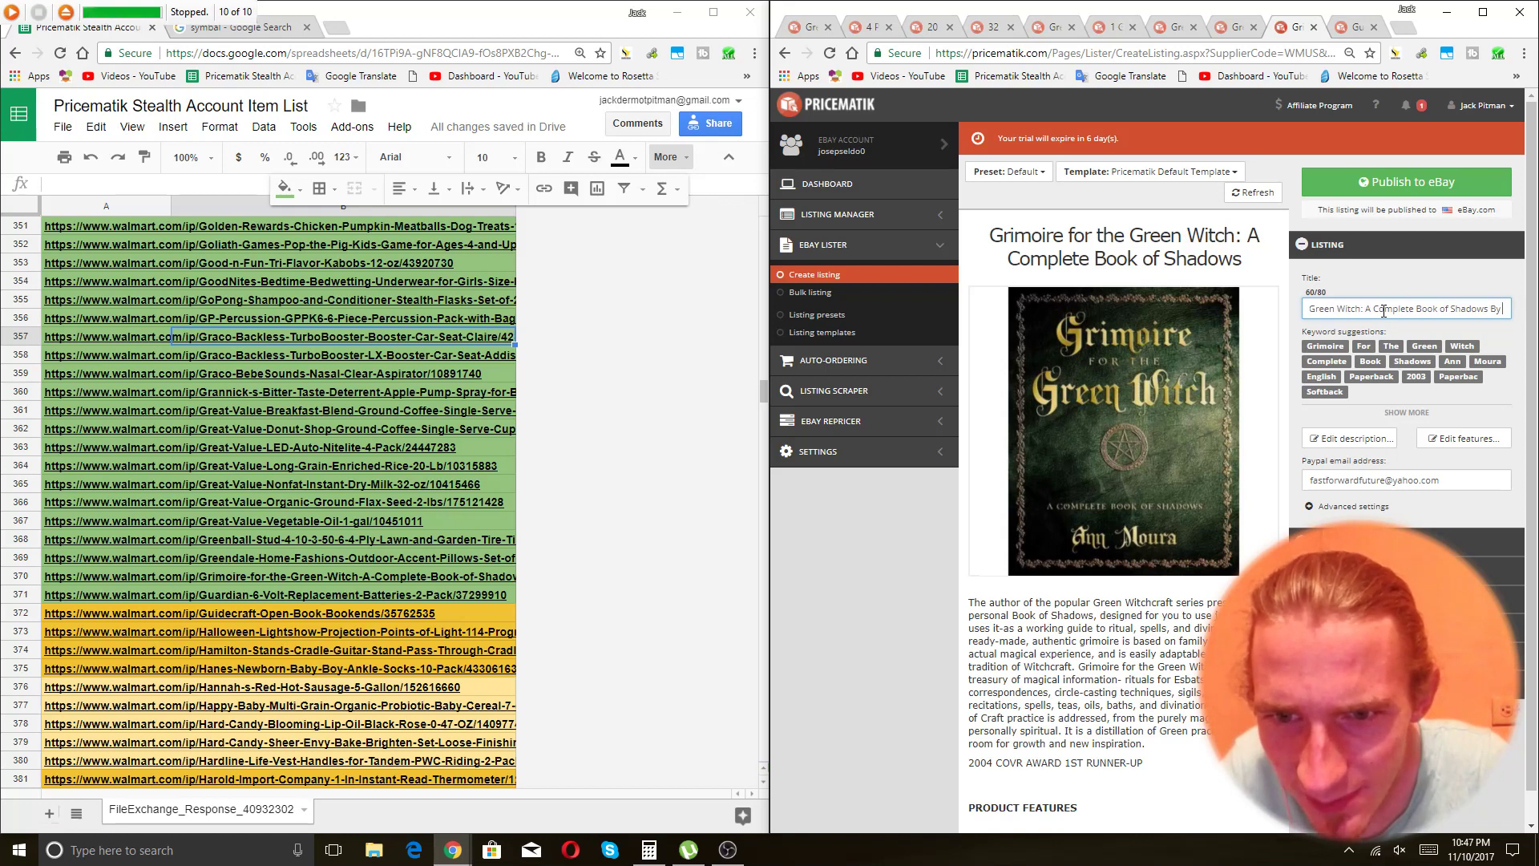
{"action": "key", "text": "BackSpace"}
{"action": "key", "text": "BackSpace"}
{"action": "key", "text": "BackSpace"}
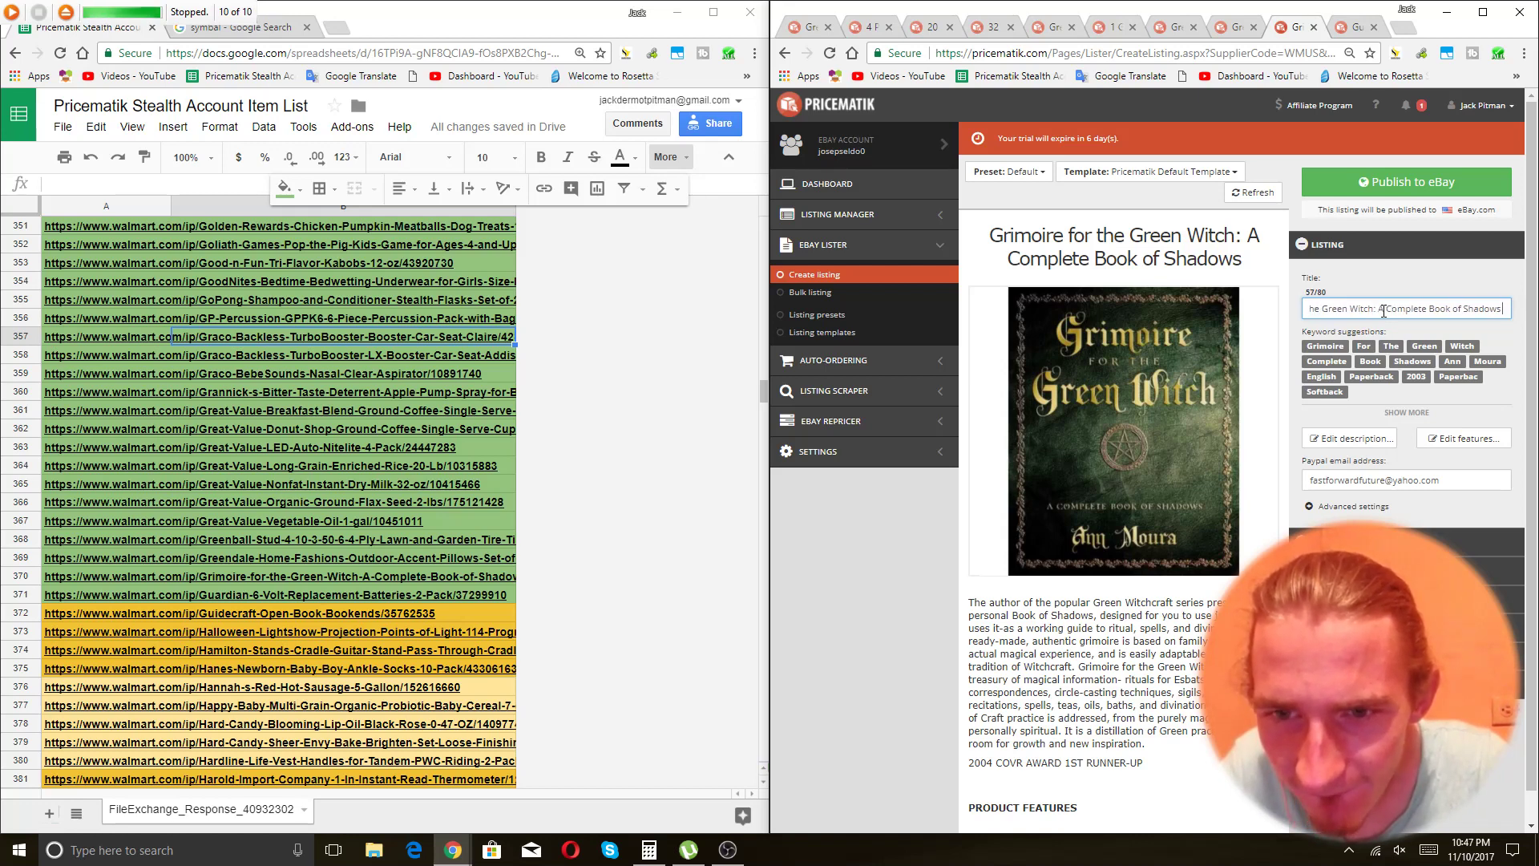
{"action": "type", "text": "Guide to R"}
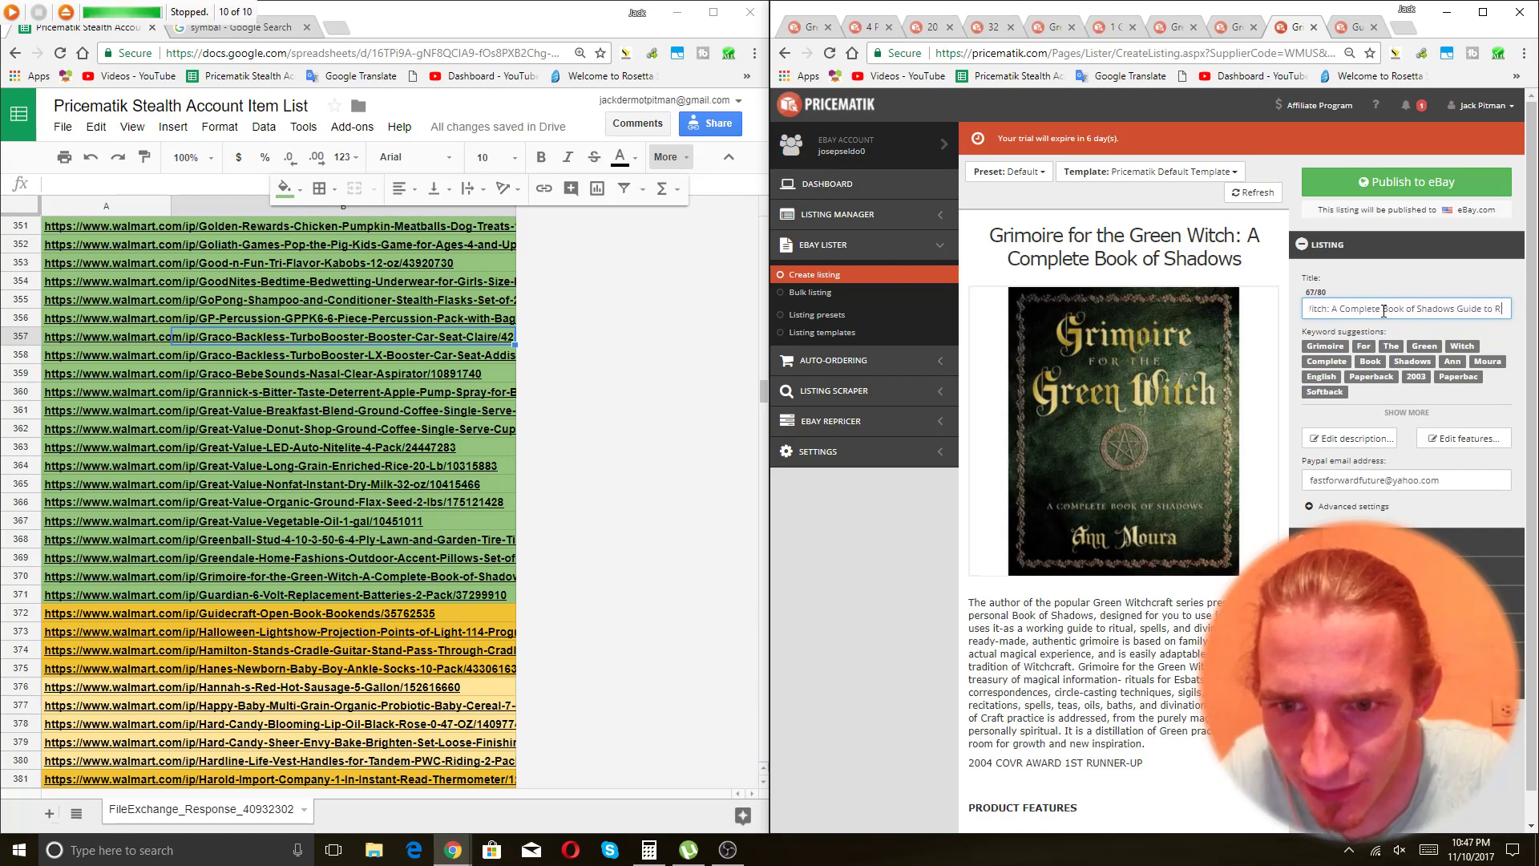
{"action": "type", "text": "itual Spells"}
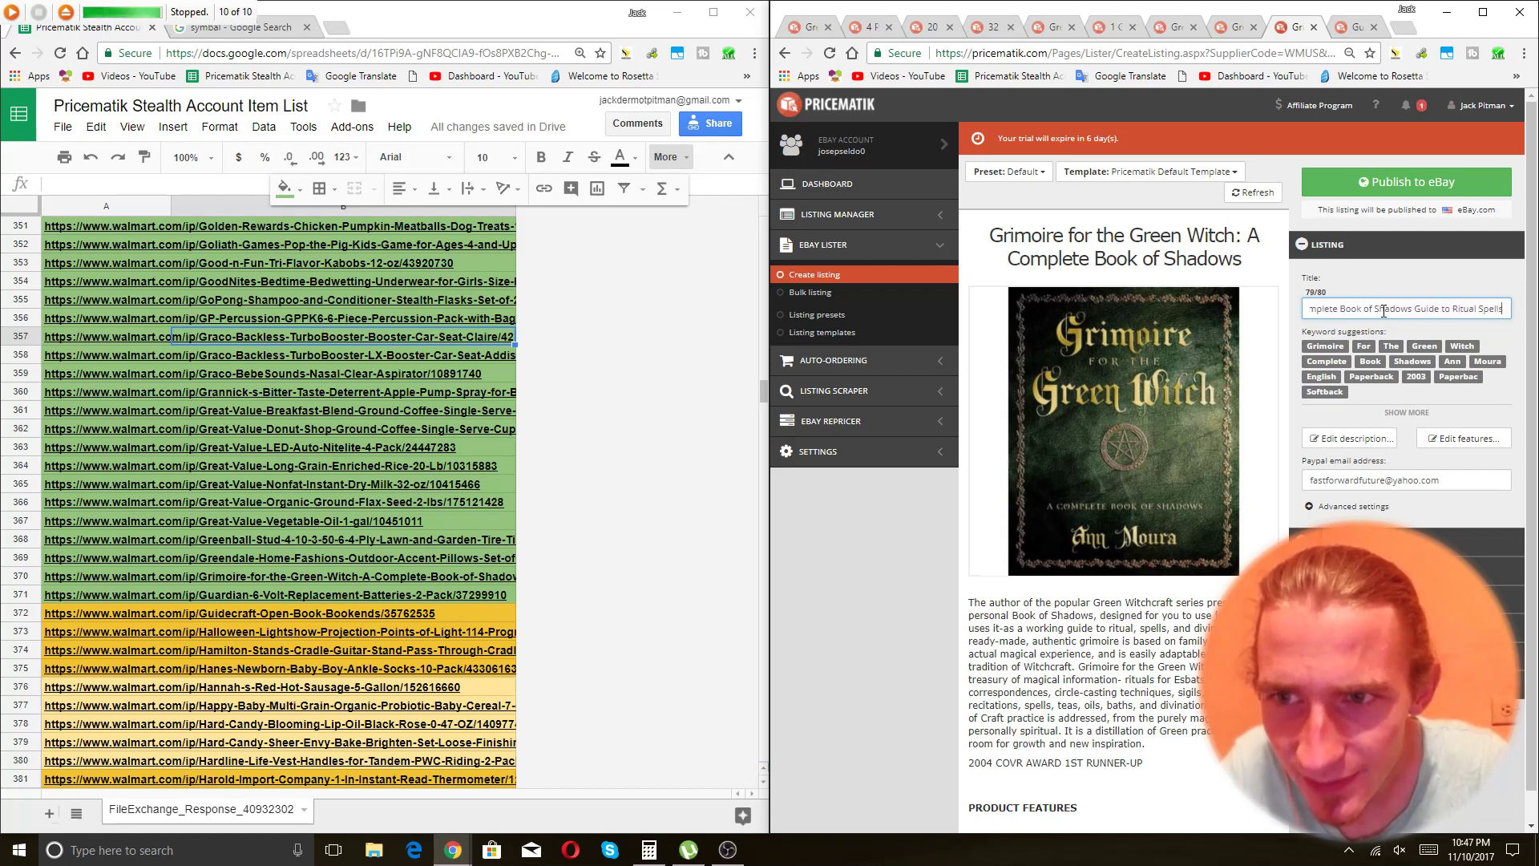
{"action": "left_click", "coordinate": [1384, 185]}
{"action": "key", "text": "ctrl+Tab"}
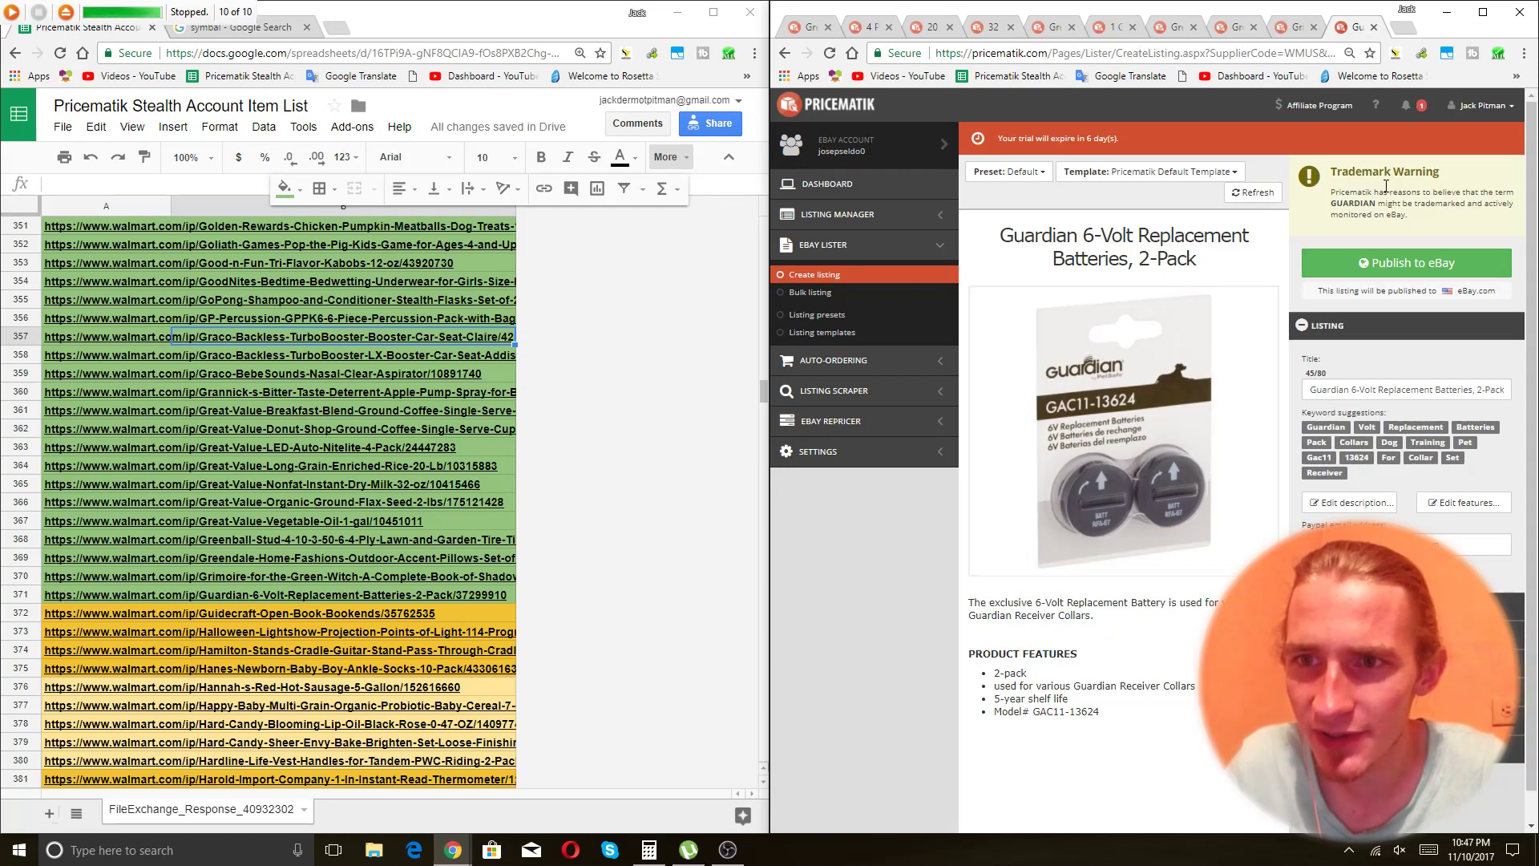
Add '2 Pack' and 'Guardian Receive Collars Invisible Fence' to the battery title (80/80), then publish it.
{"action": "left_click", "coordinate": [1414, 394]}
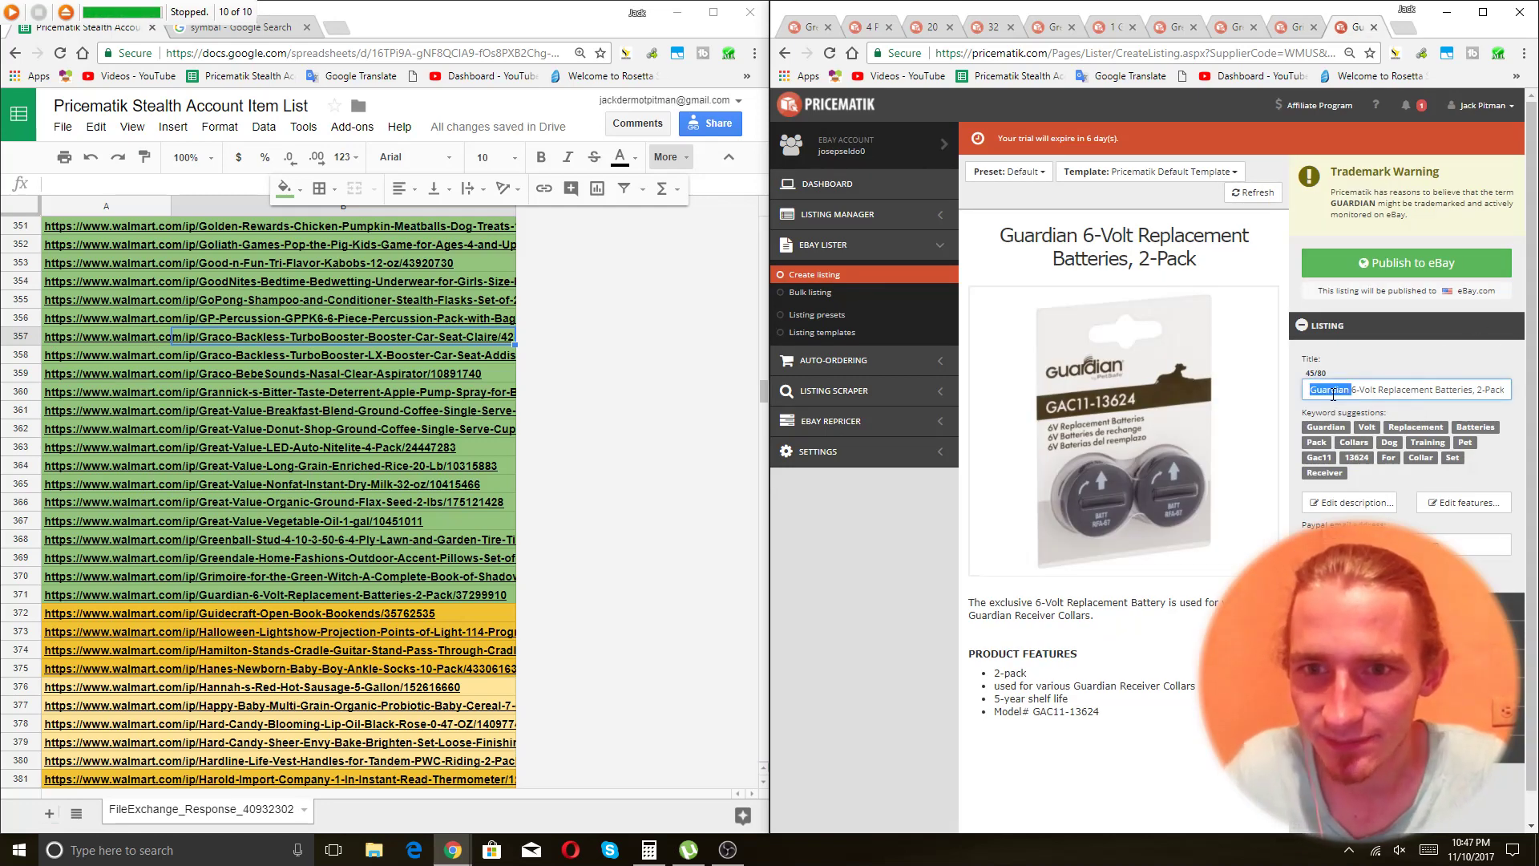
{"action": "key", "text": "BackSpace"}
{"action": "key", "text": "BackSpace"}
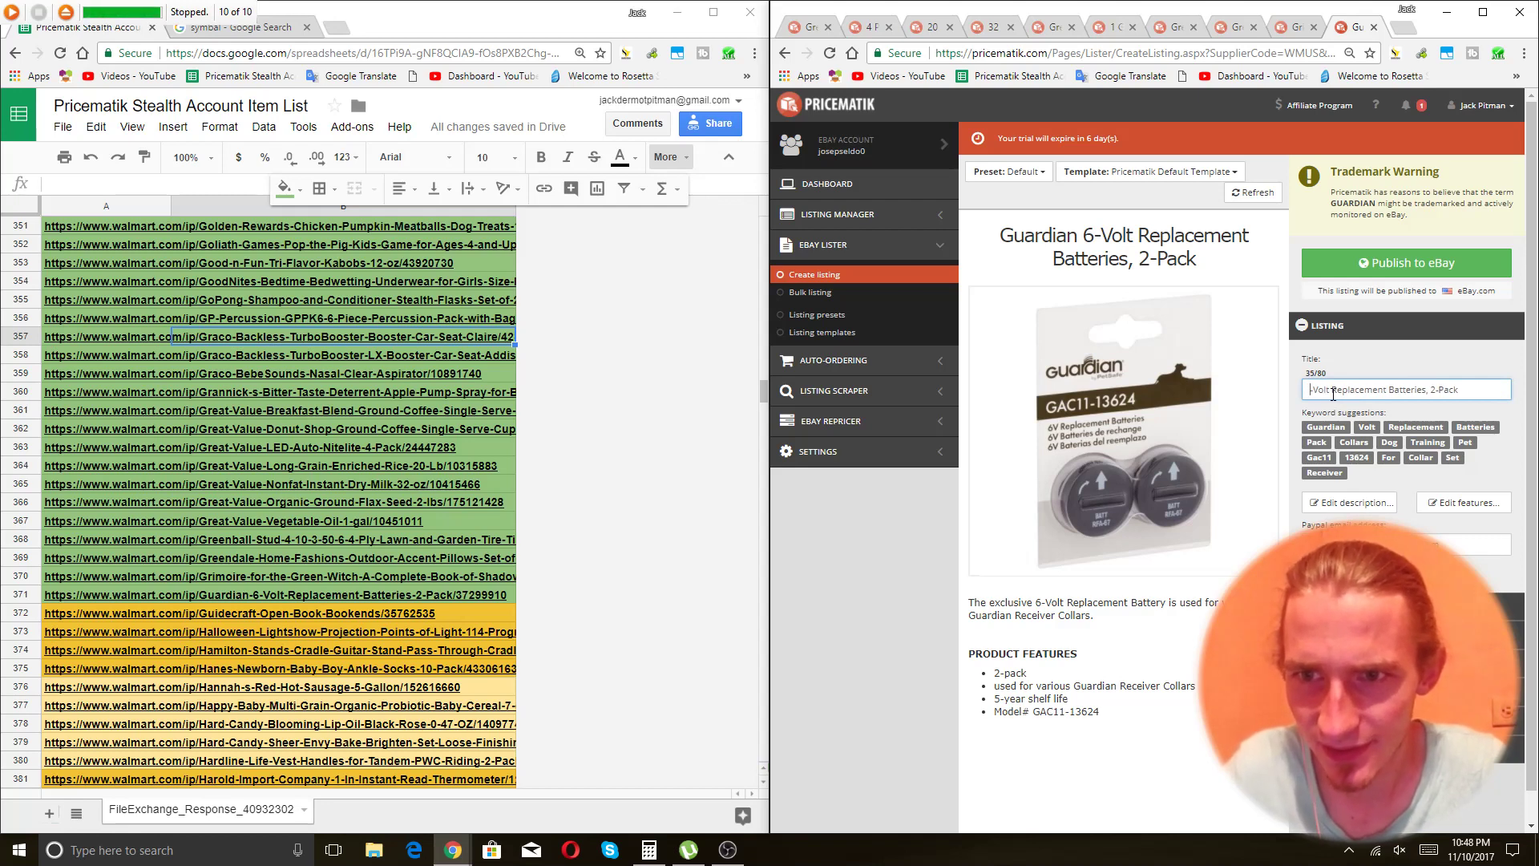
{"action": "key", "text": "Delete"}
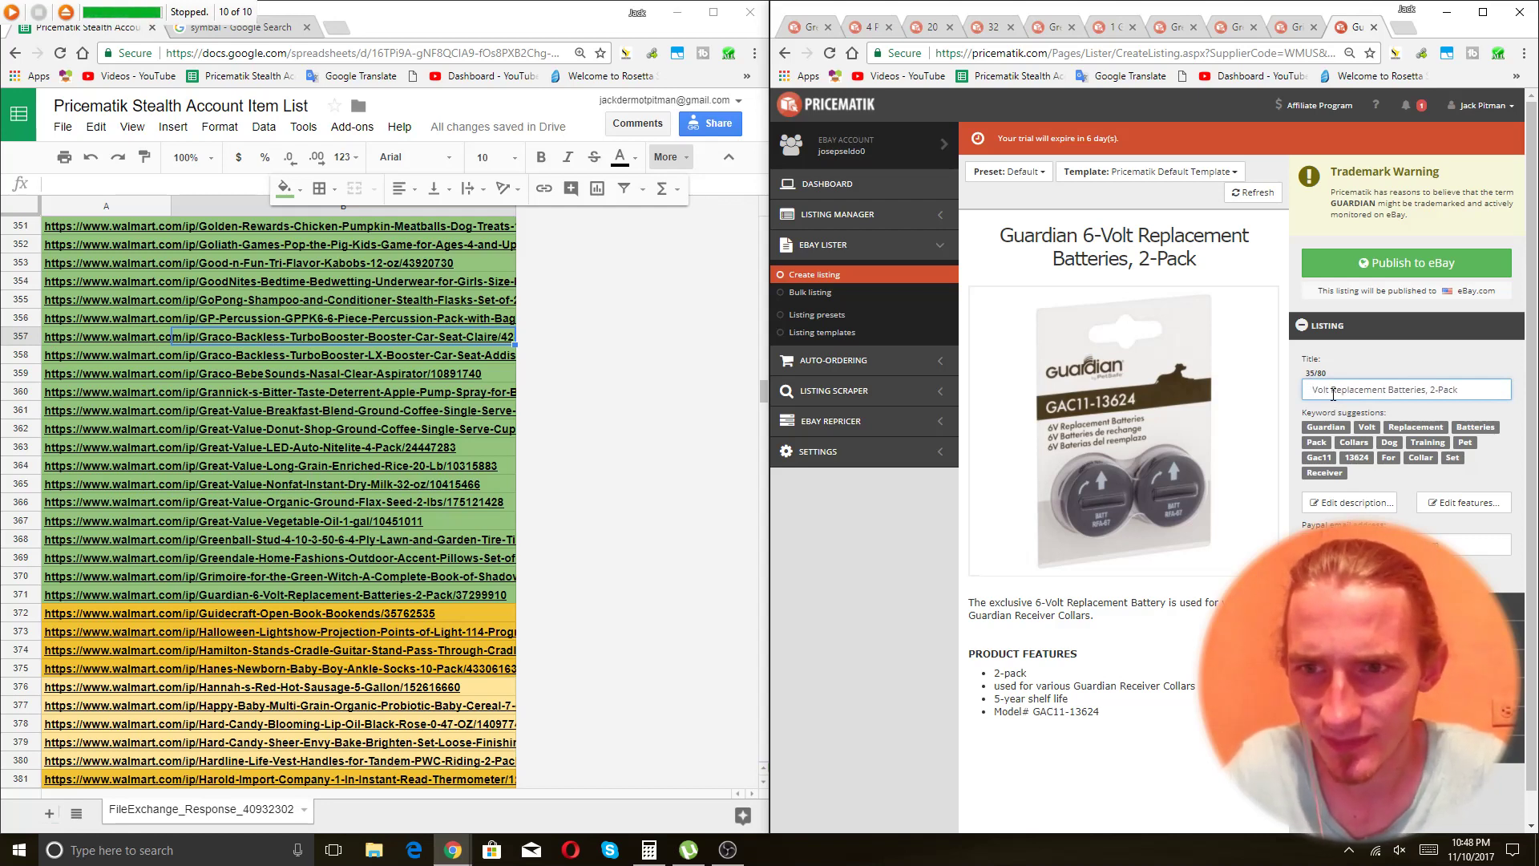
{"action": "type", "text": "6 "}
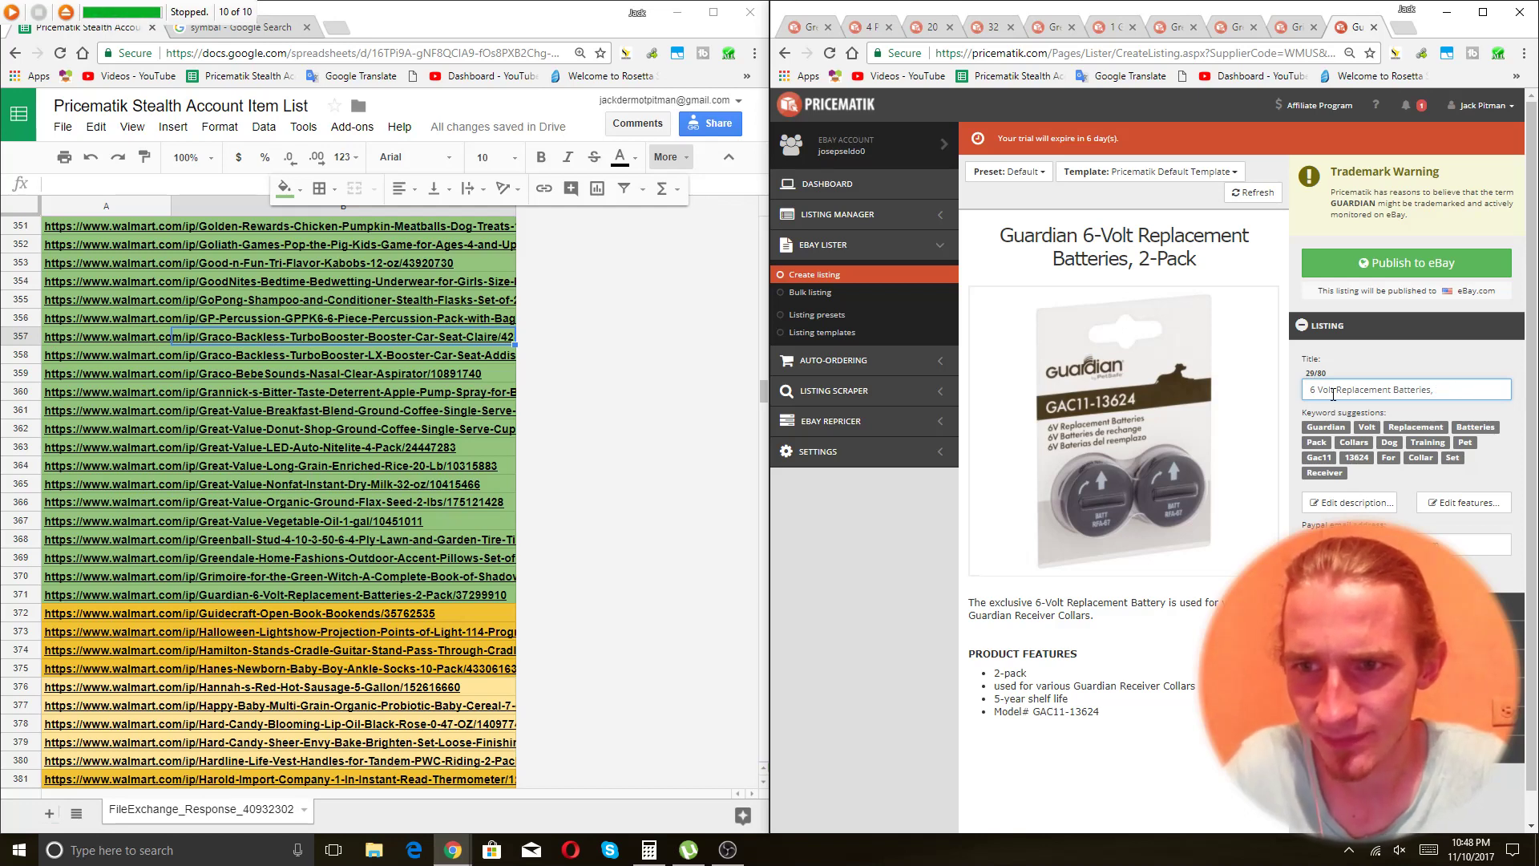
{"action": "type", "text": "2 Pack "}
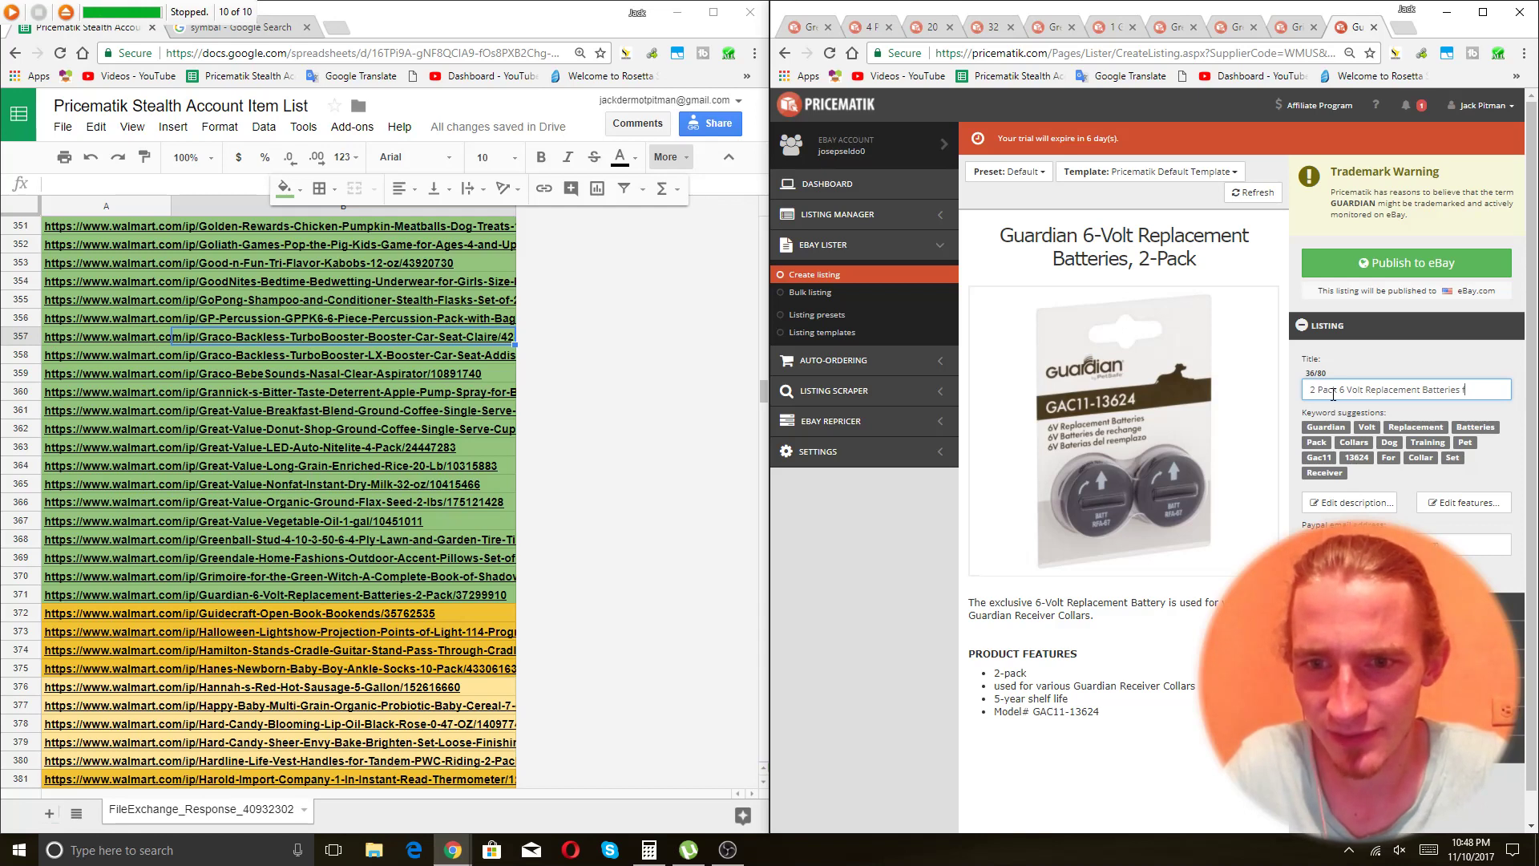
{"action": "type", "text": "Guad"}
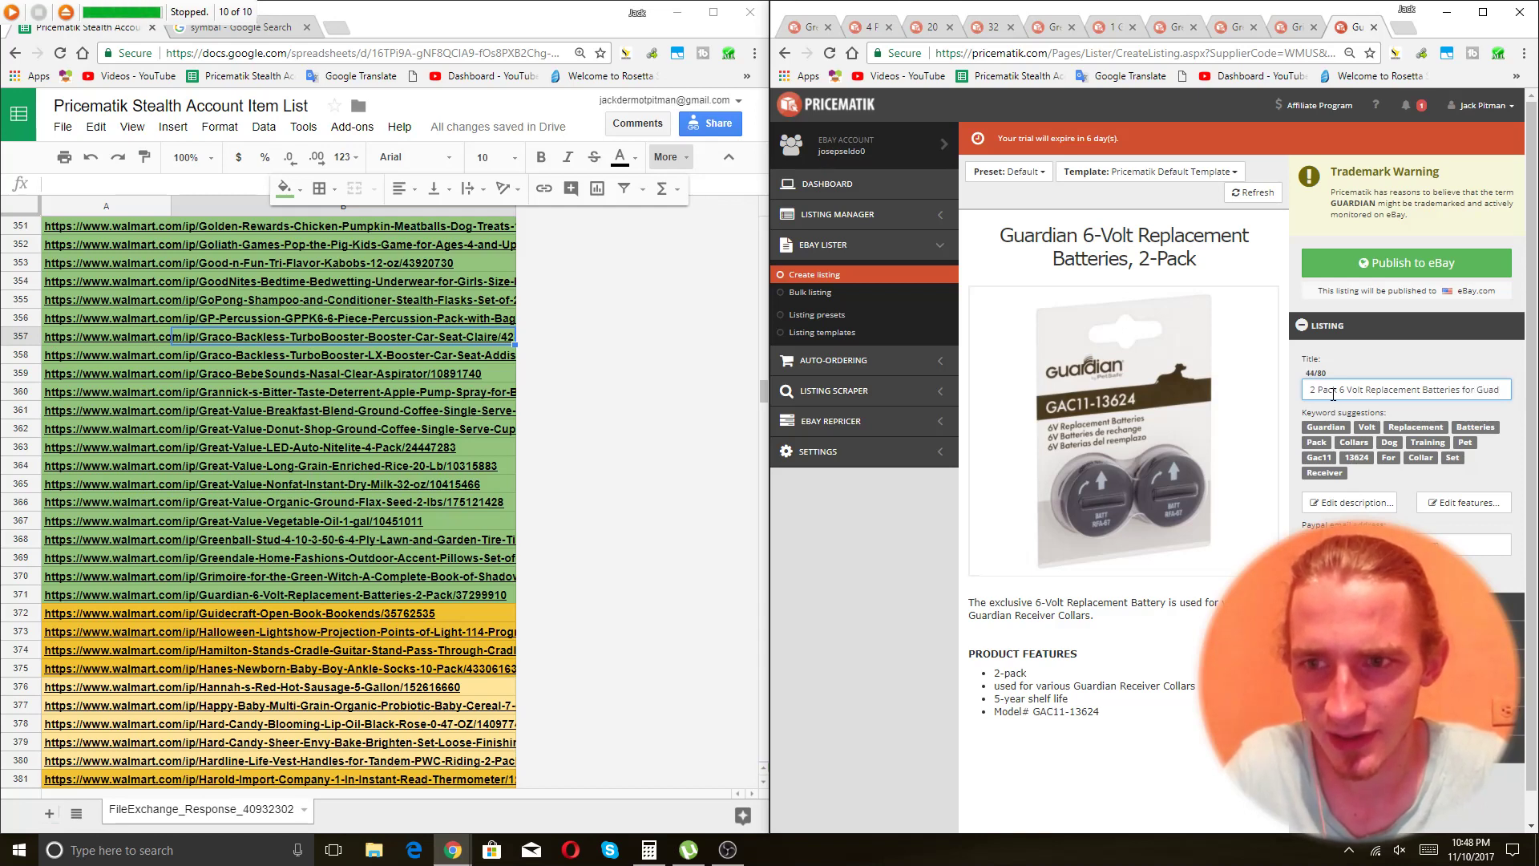
{"action": "type", "text": "ia"}
{"action": "key", "text": "BackSpace"}
{"action": "key", "text": "BackSpace"}
{"action": "key", "text": "BackSpace"}
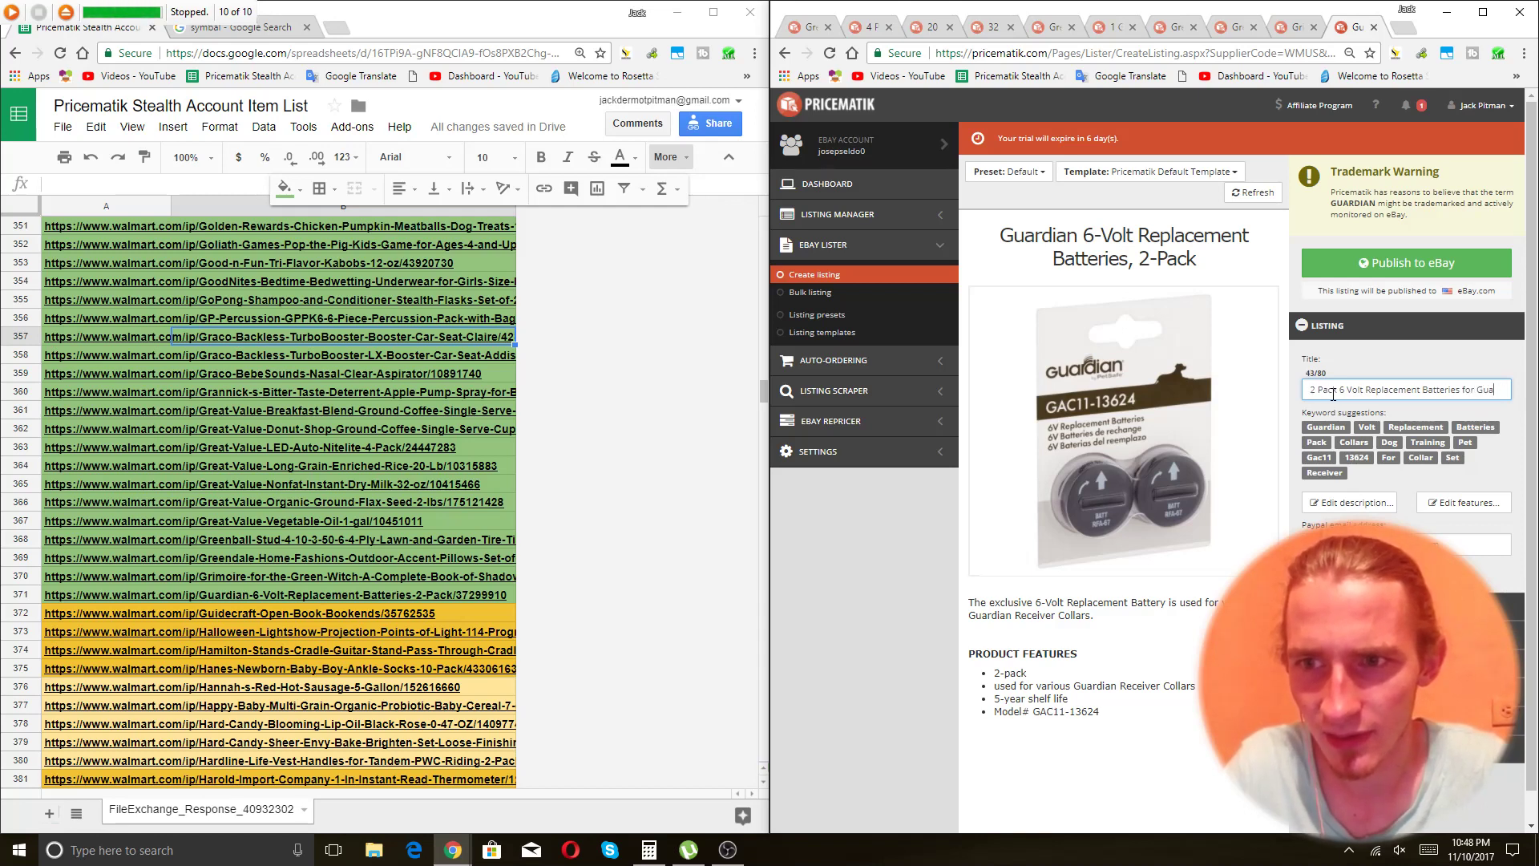
{"action": "type", "text": "rdian Receive Collars"}
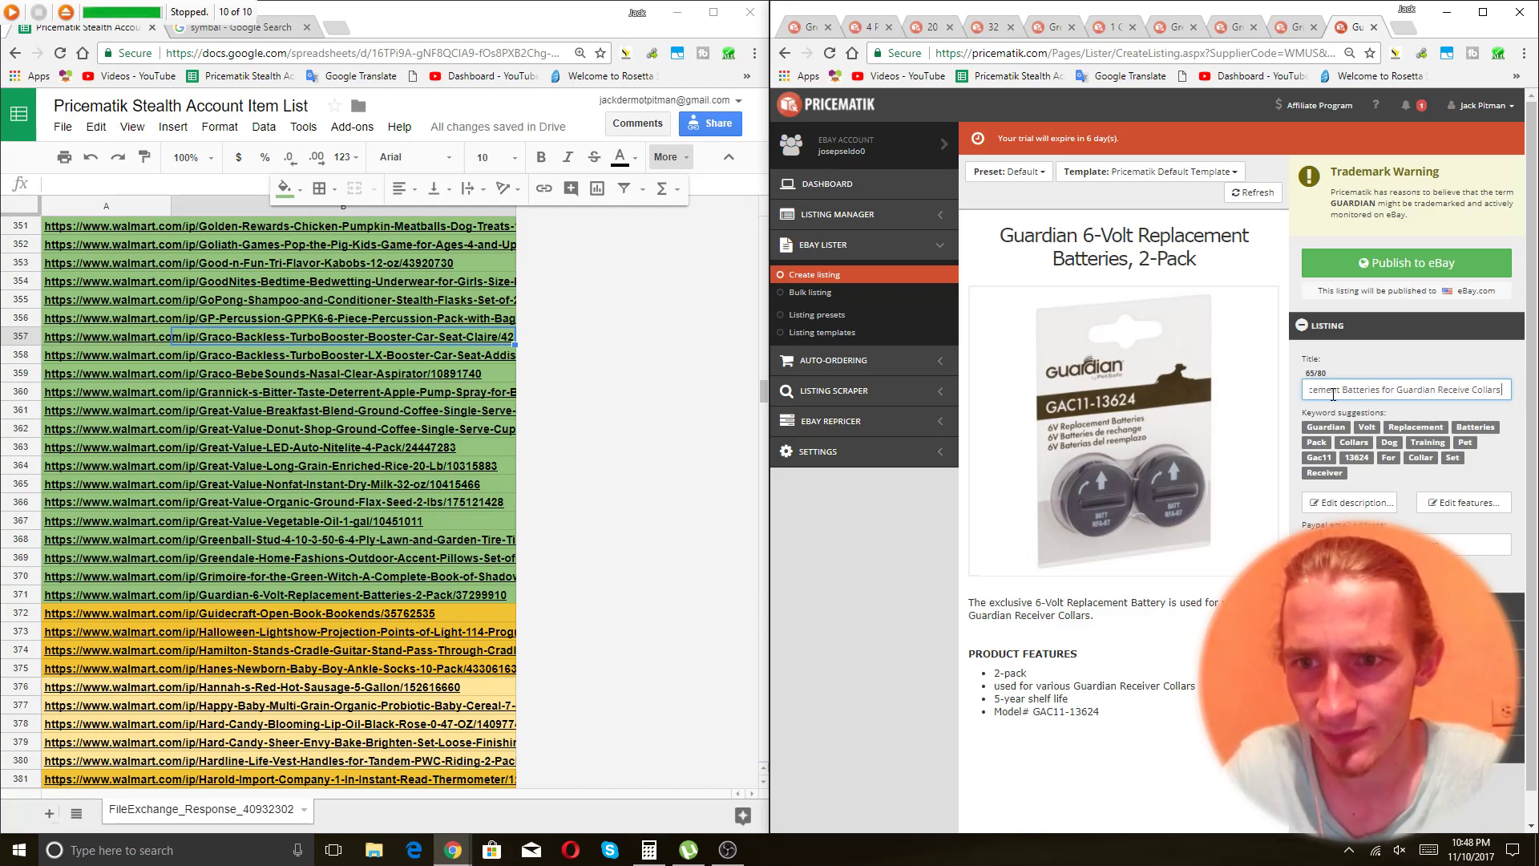
{"action": "type", "text": " Inv"}
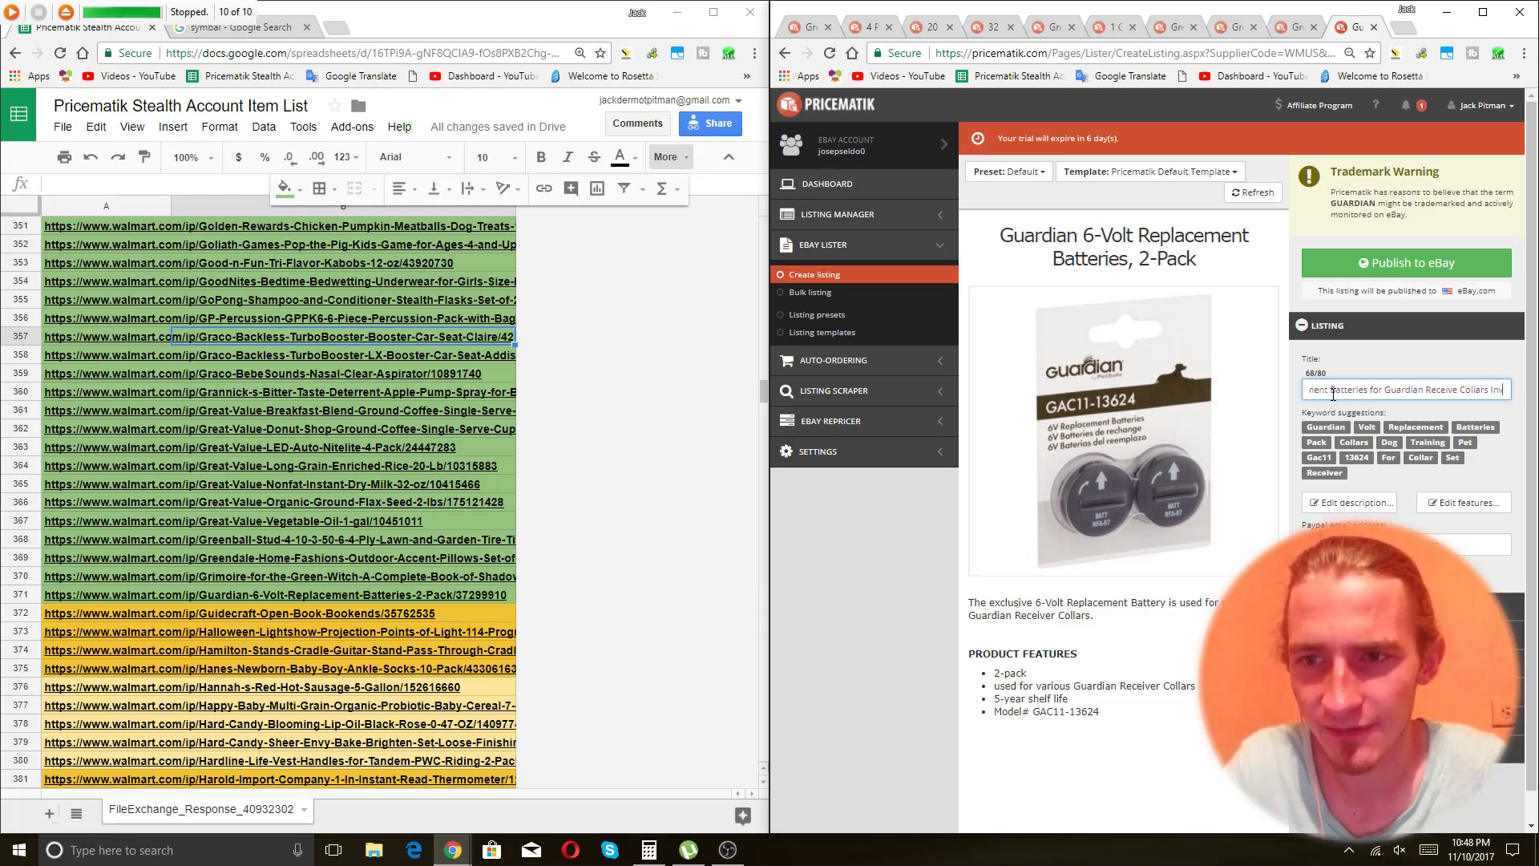
{"action": "type", "text": "isible Fence"}
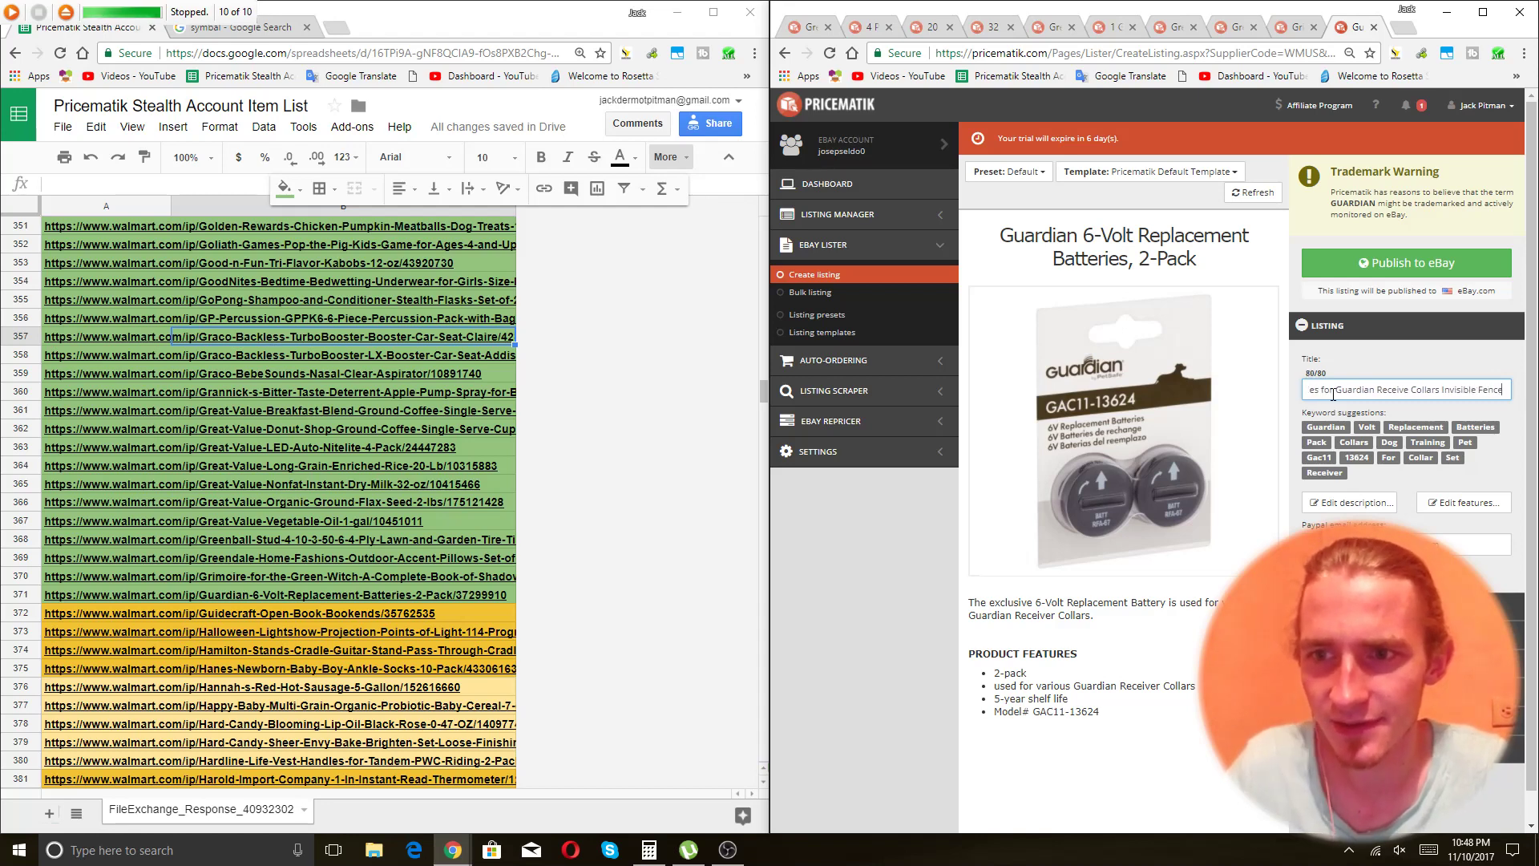
{"action": "left_click", "coordinate": [1398, 266]}
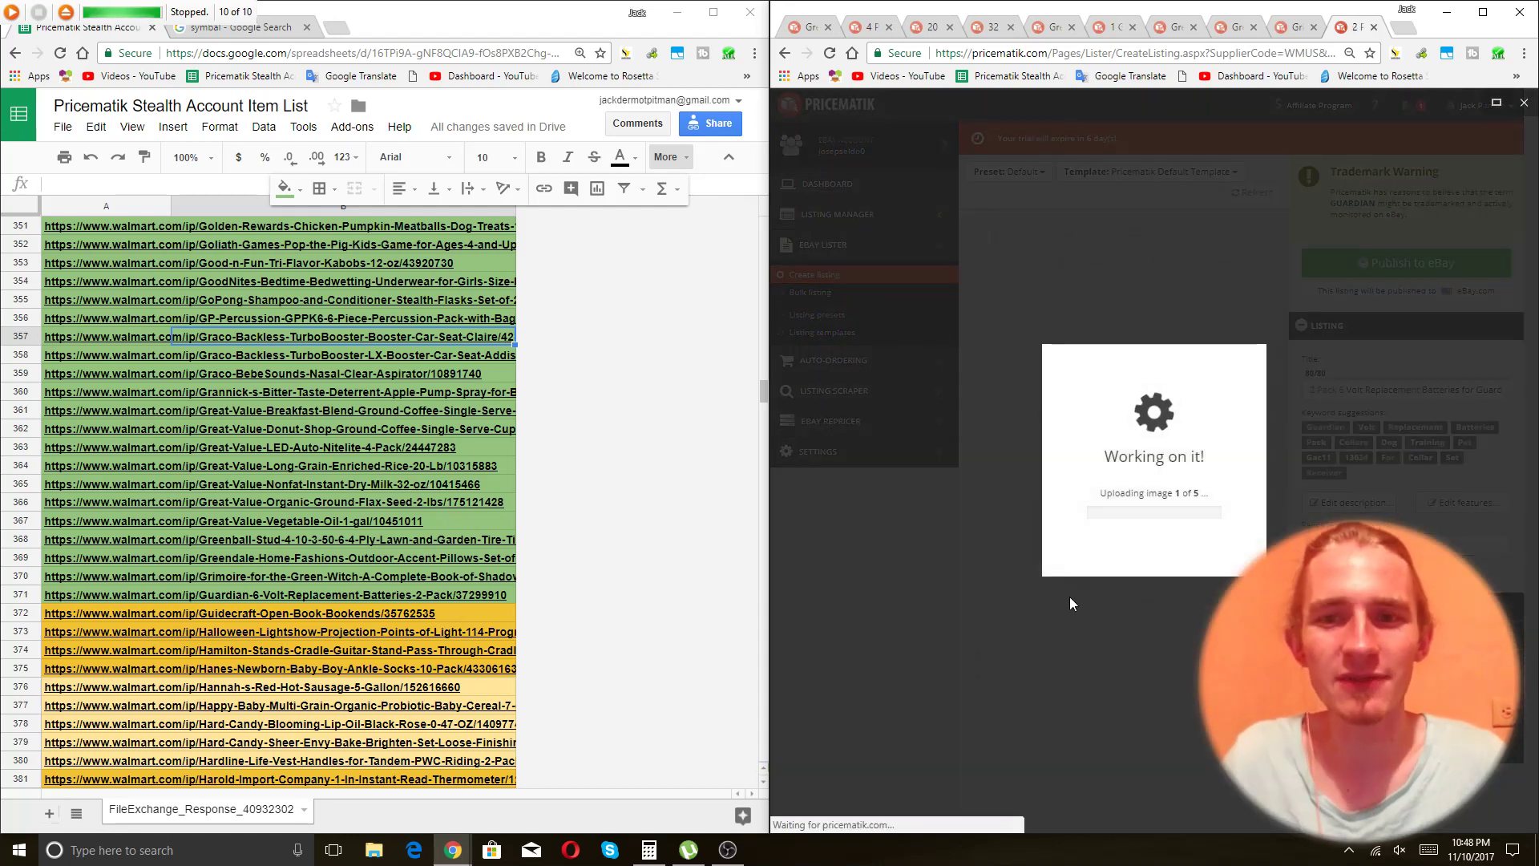